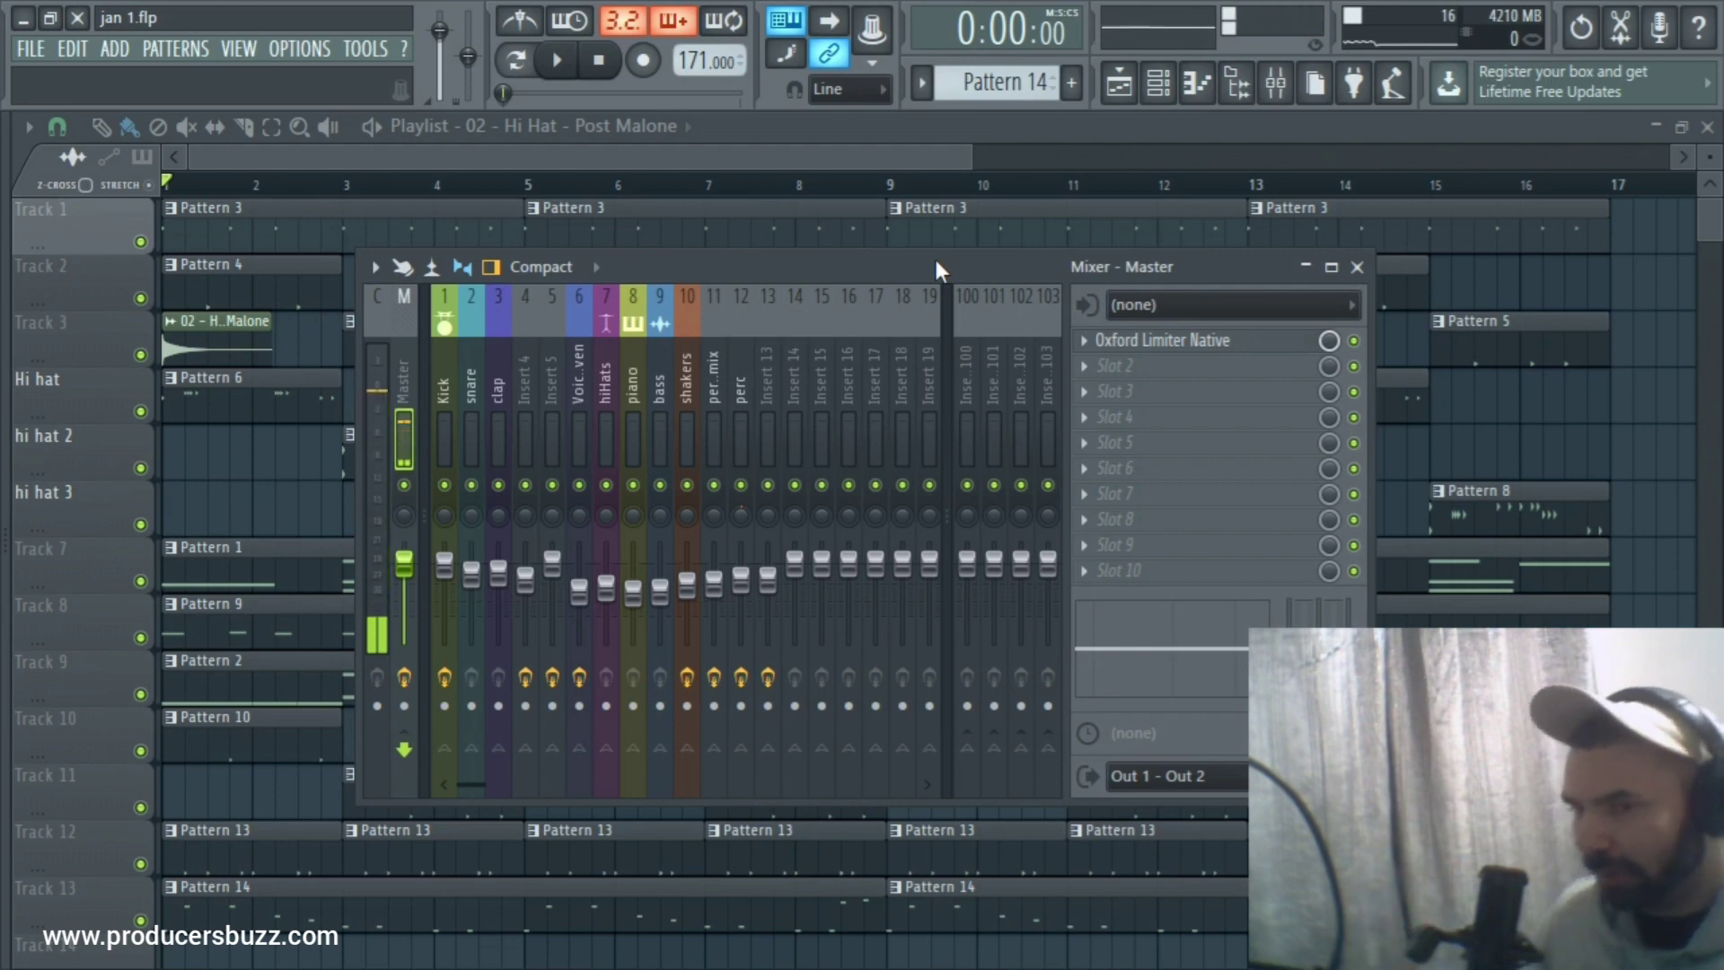
Reposition the mixer over the playlist and play the song from the start to review the overall levels, stopping after about 16 seconds.
mouse_move(935, 263)
mouse_down()
mouse_move(935, 310)
mouse_move(926, 247)
mouse_up()
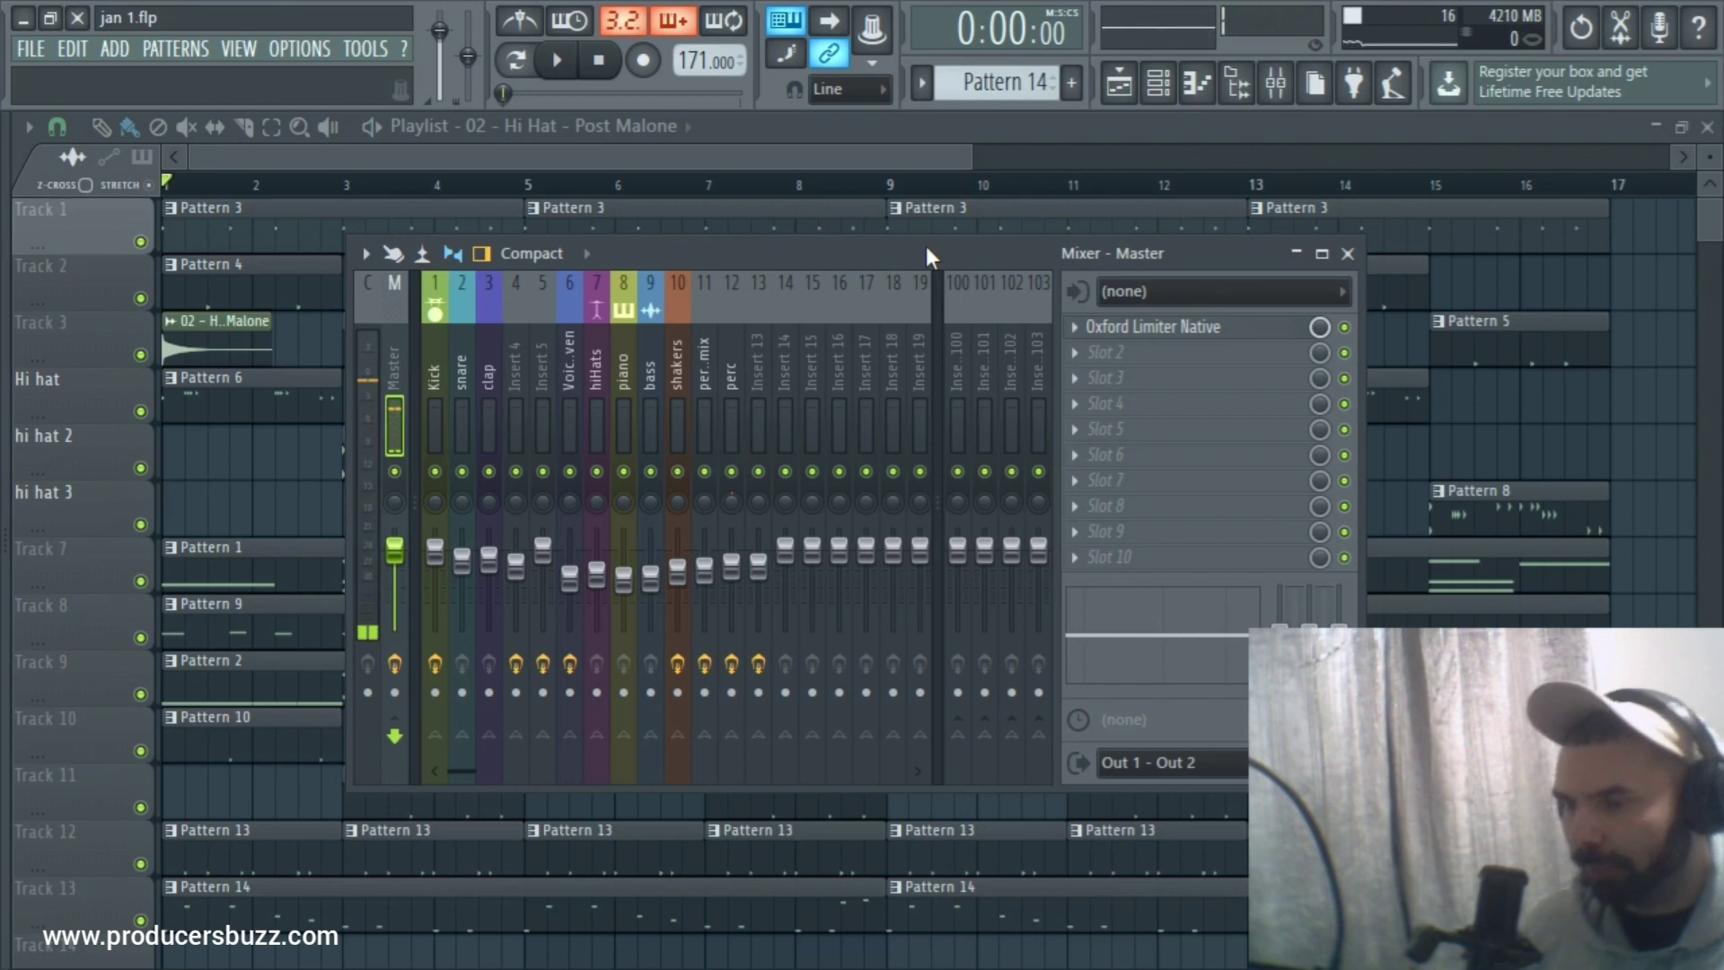
drag(925, 246, 944, 238)
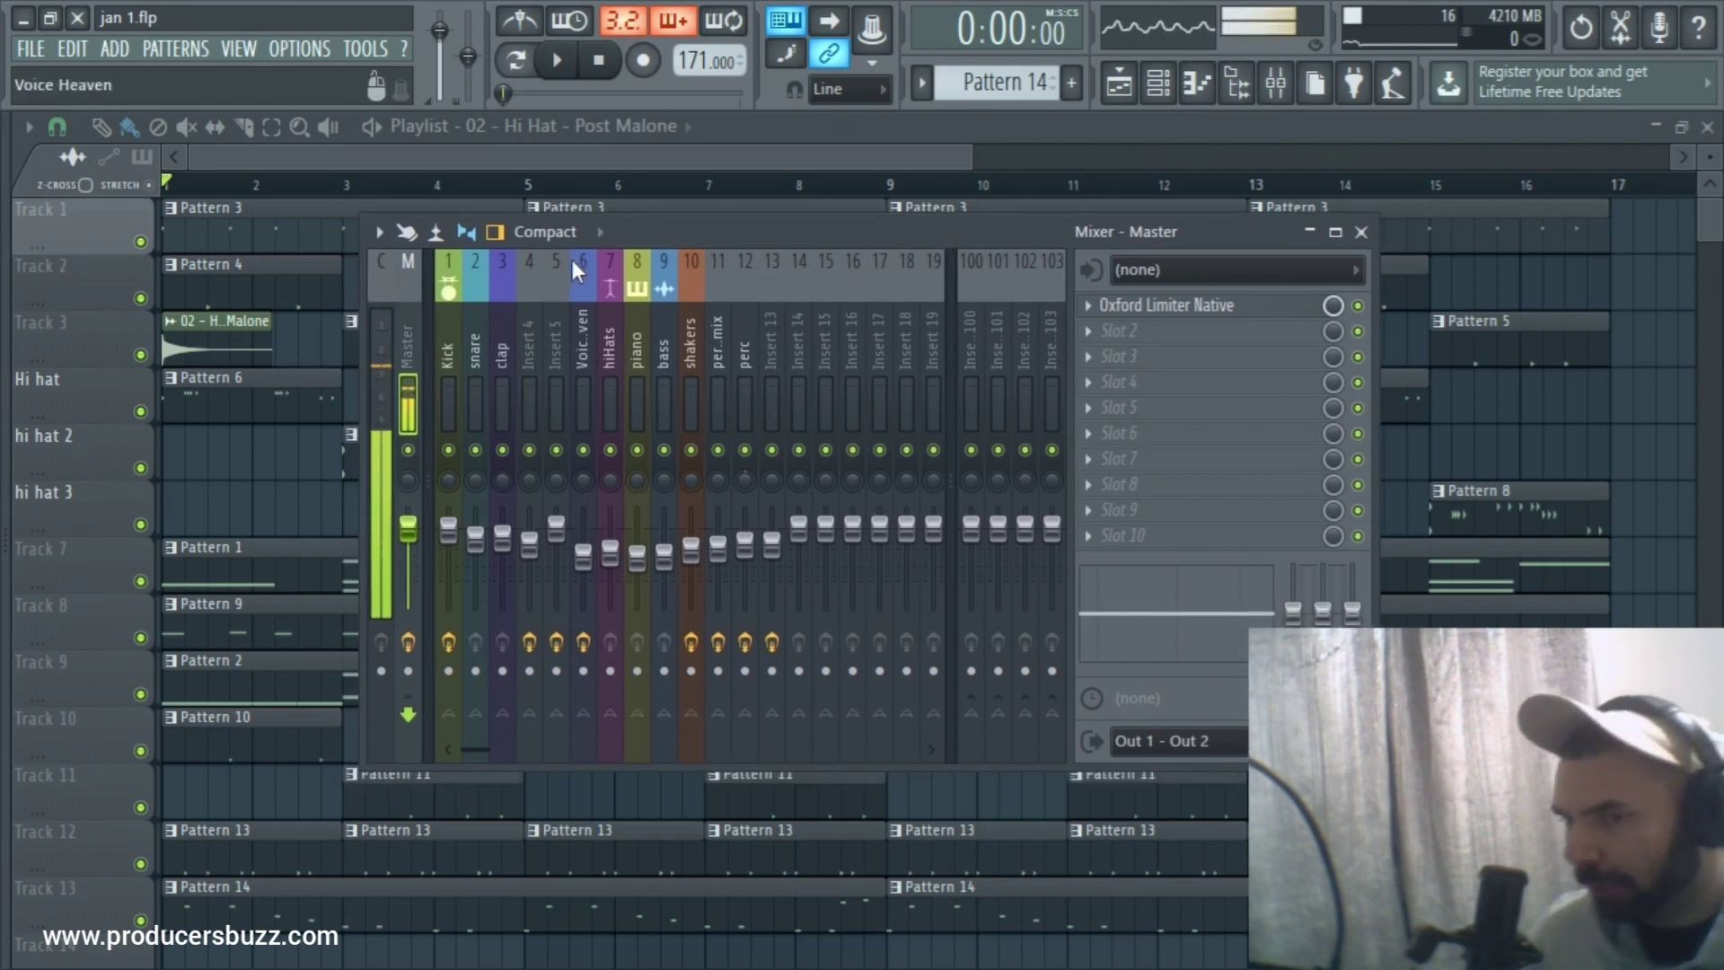
drag(623, 256, 600, 312)
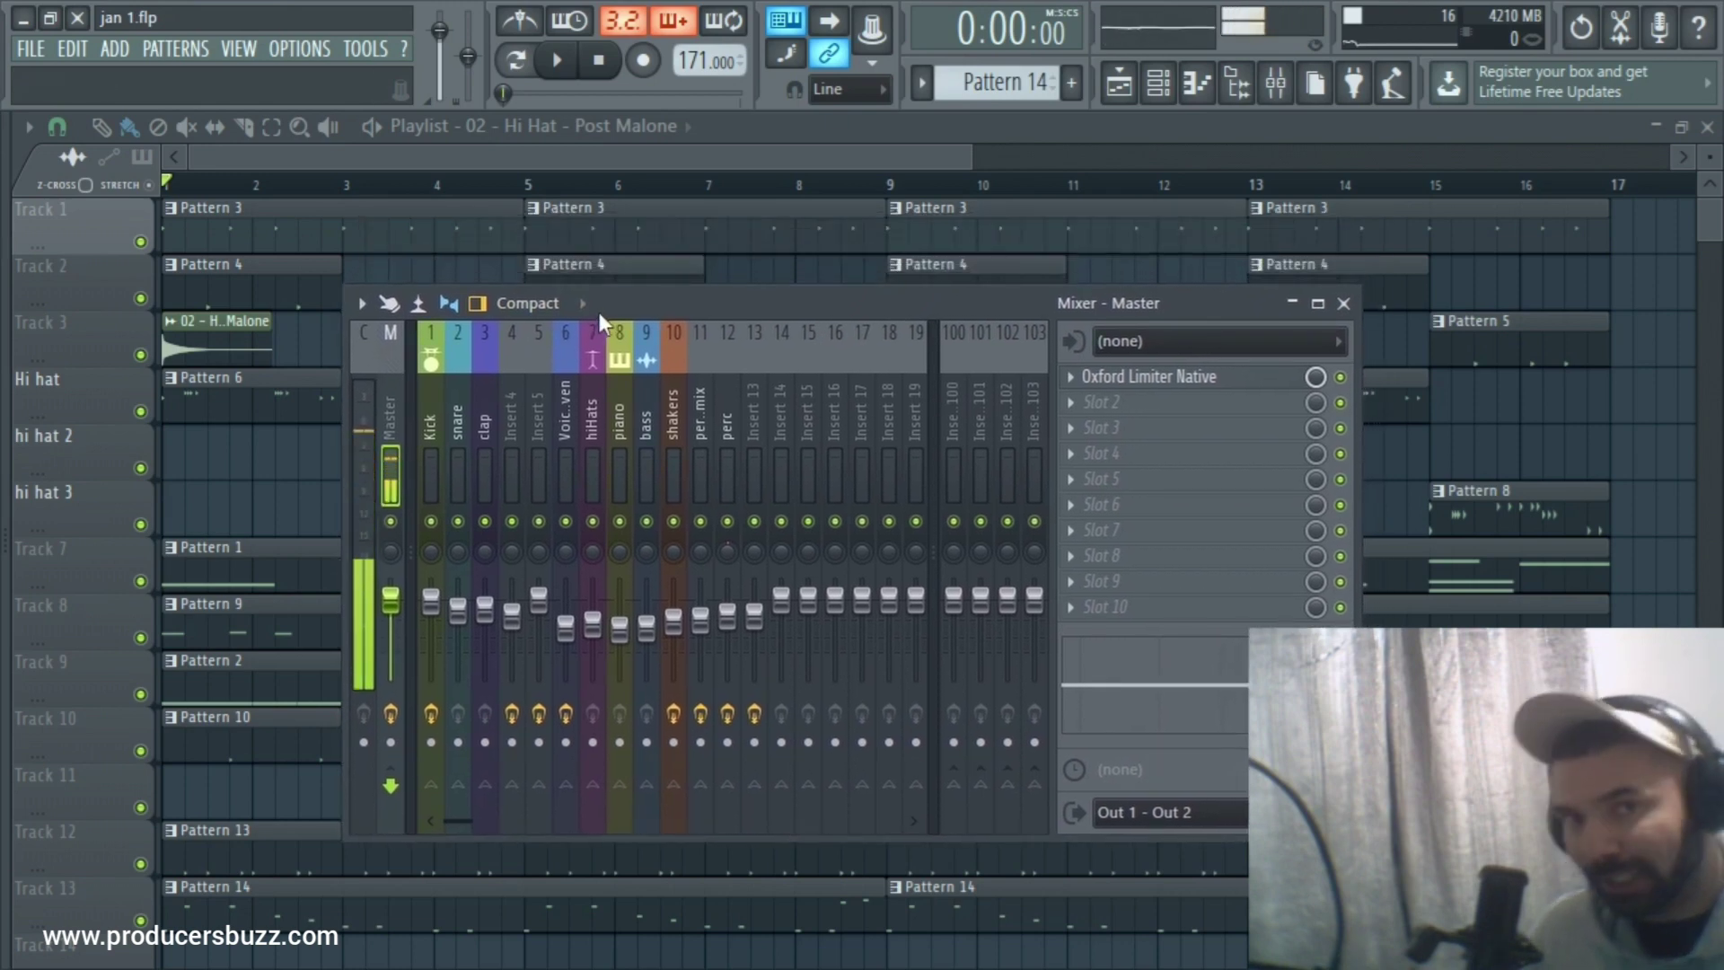
key(space)
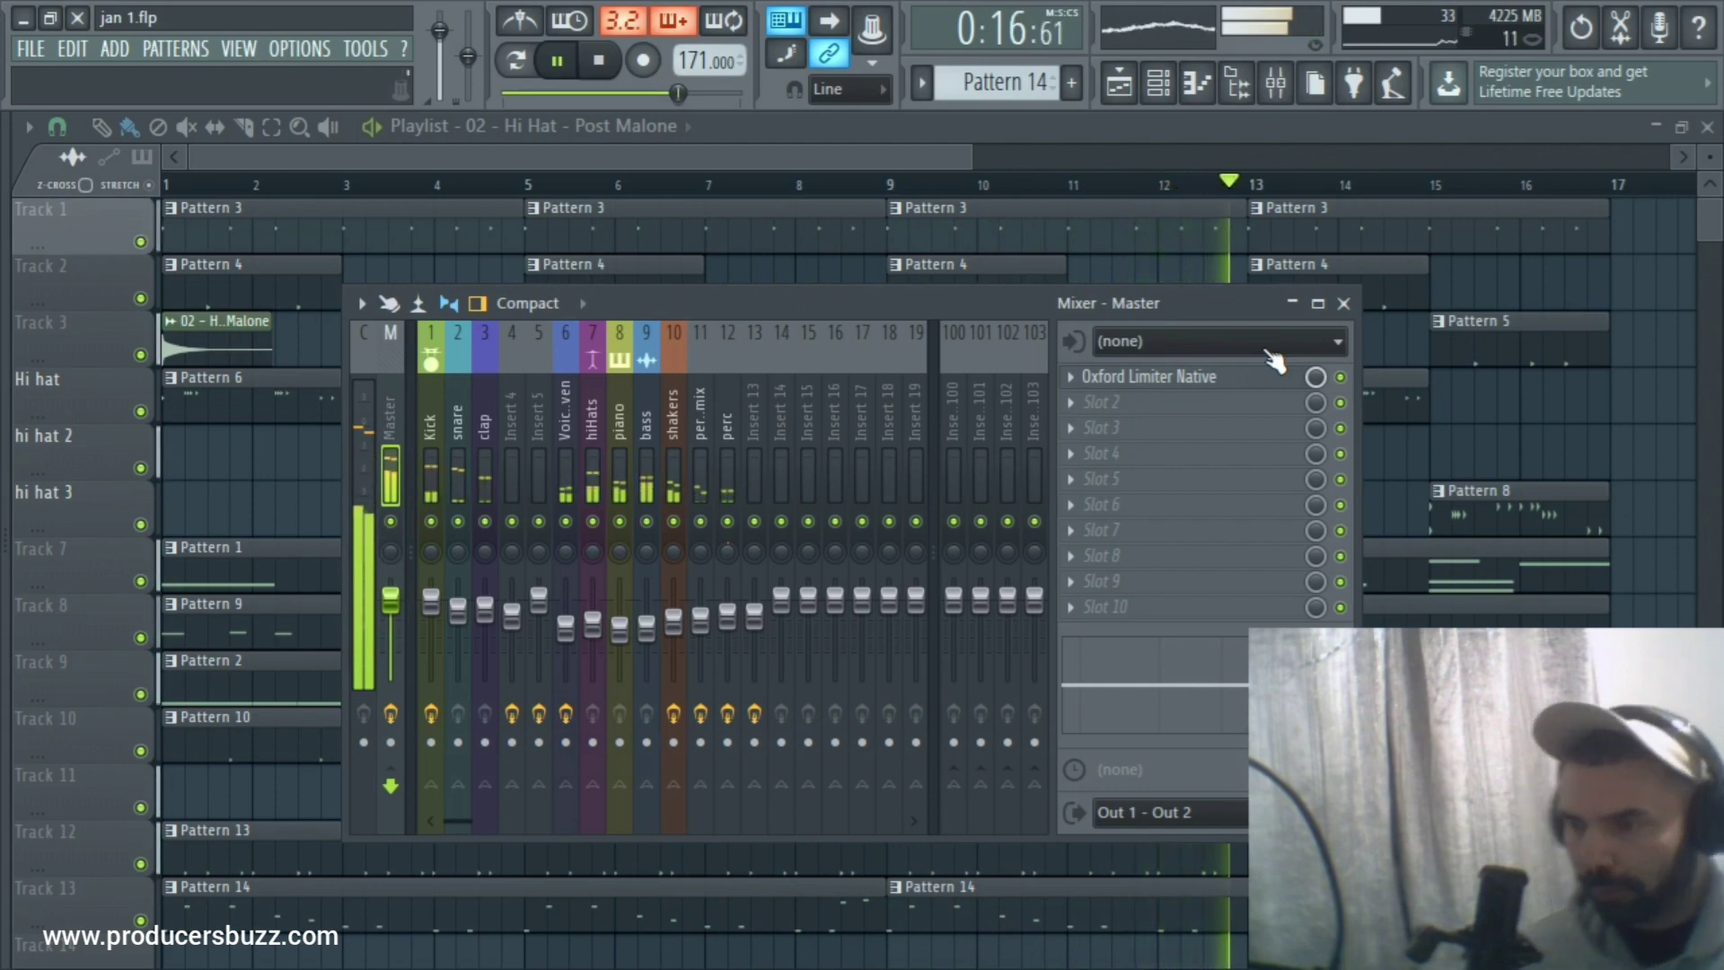
key(space)
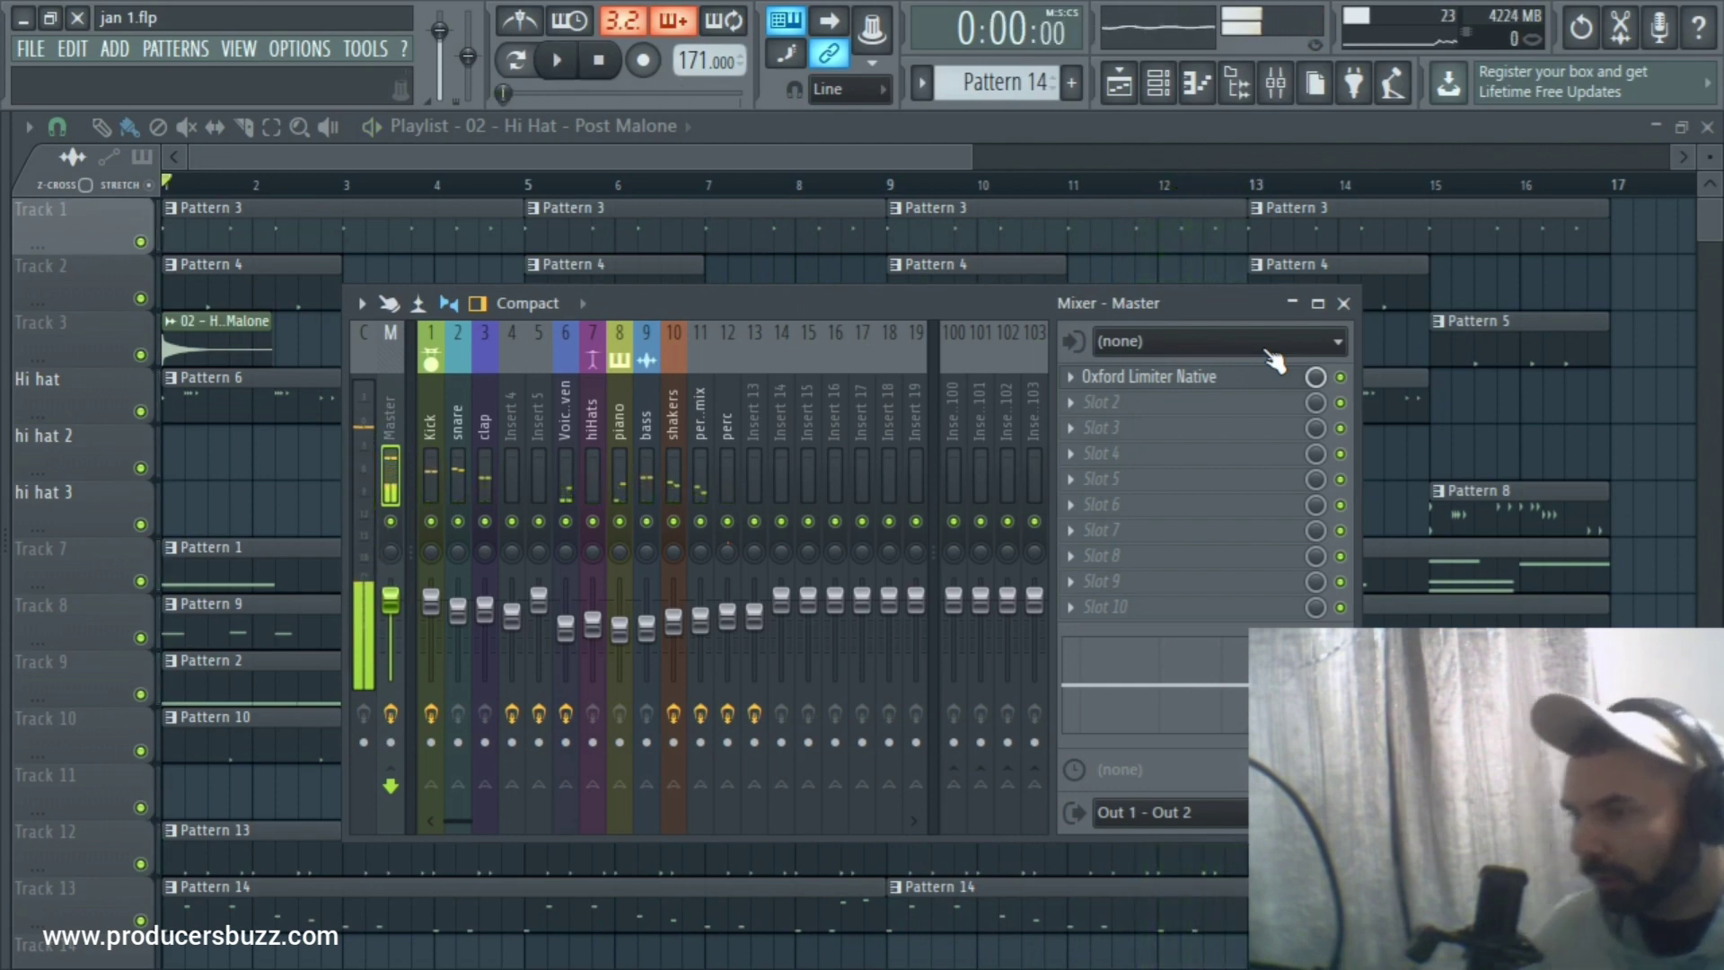
Move the mixer higher over the playlist and inspect the Kick and hiHats tracks in turn.
drag(1212, 305, 1291, 230)
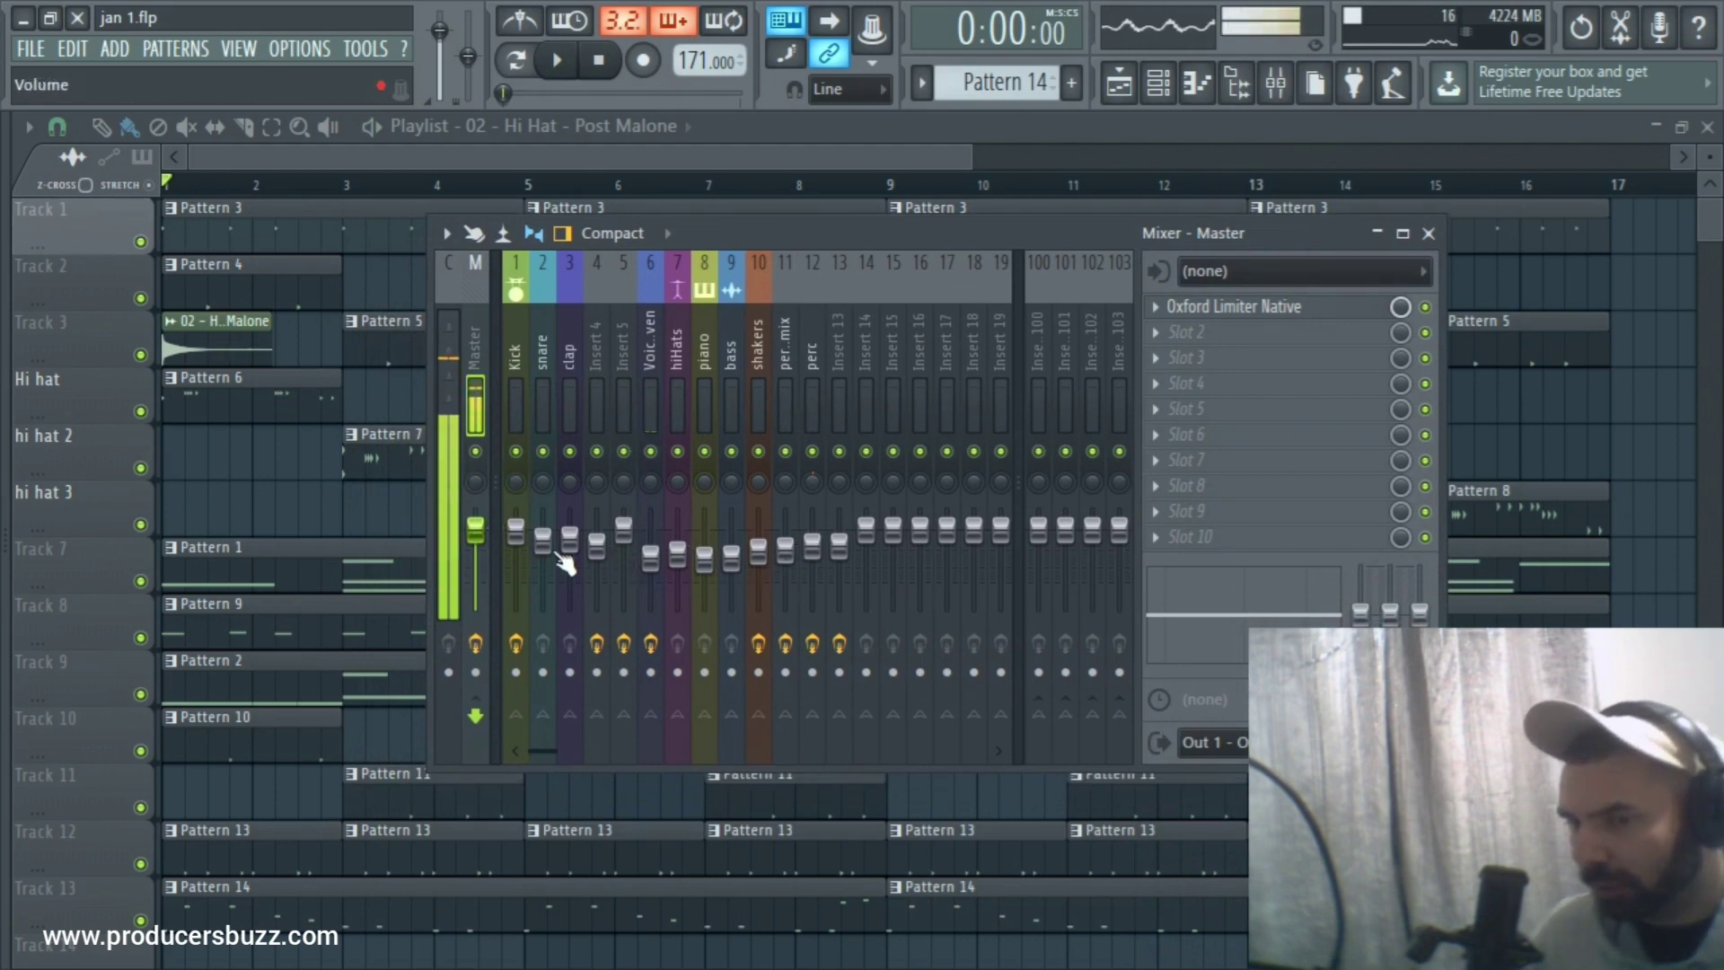
drag(848, 224, 876, 212)
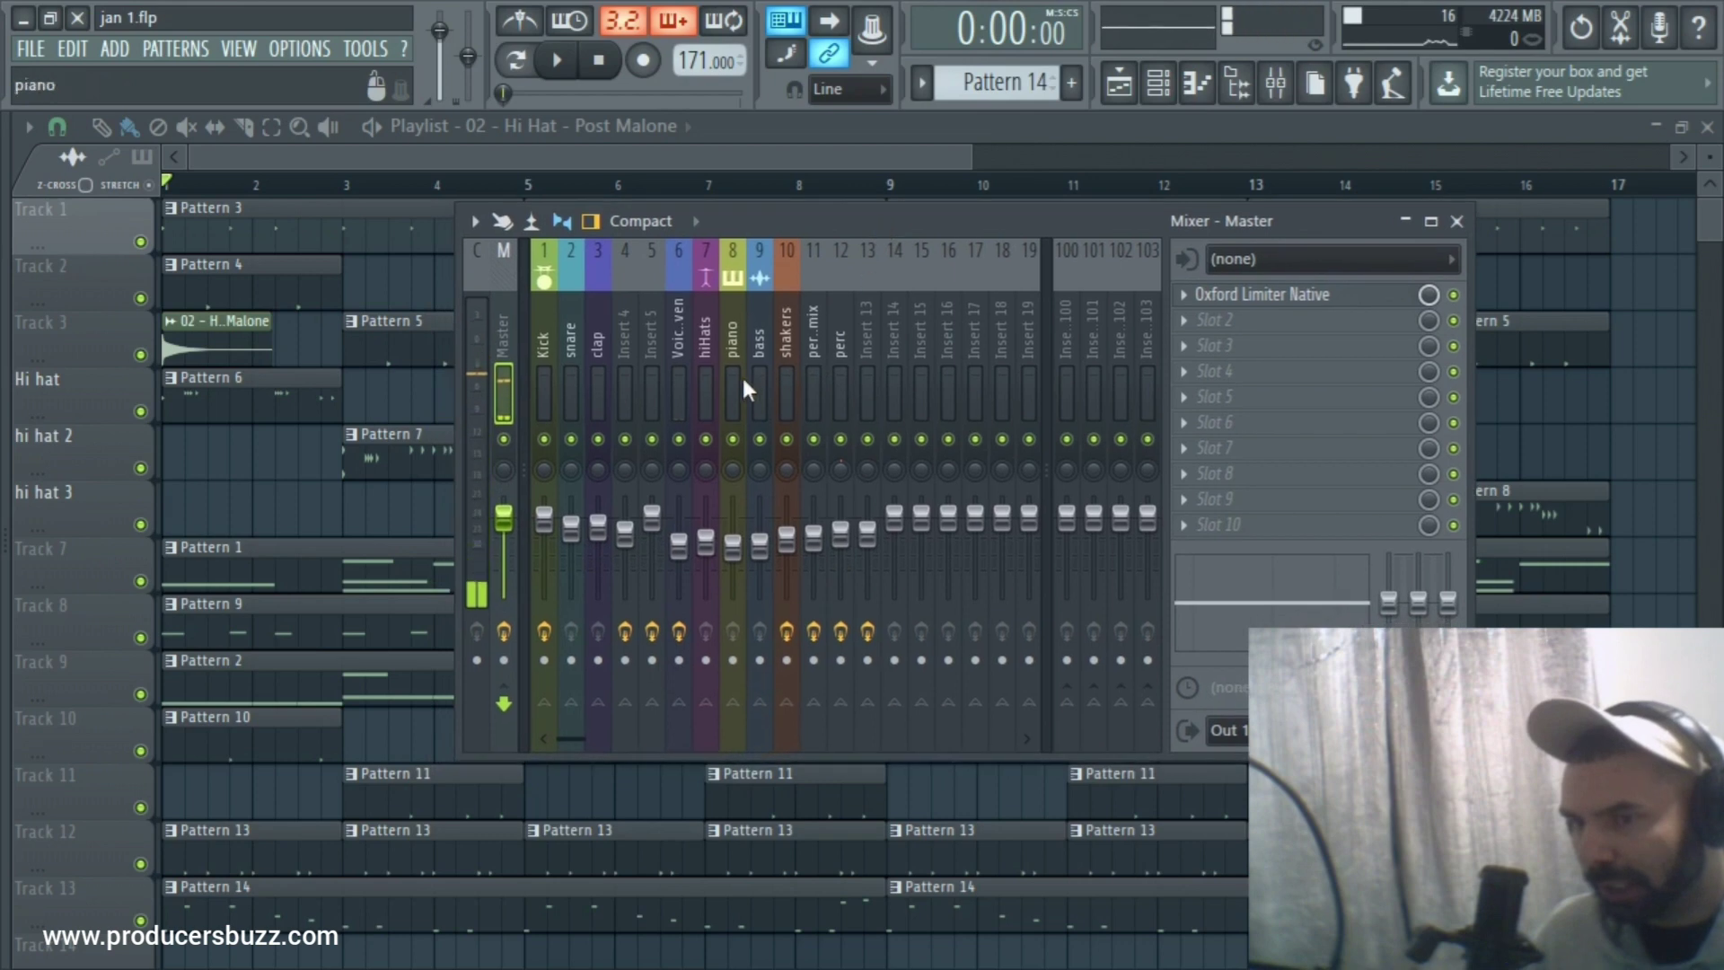
click(549, 526)
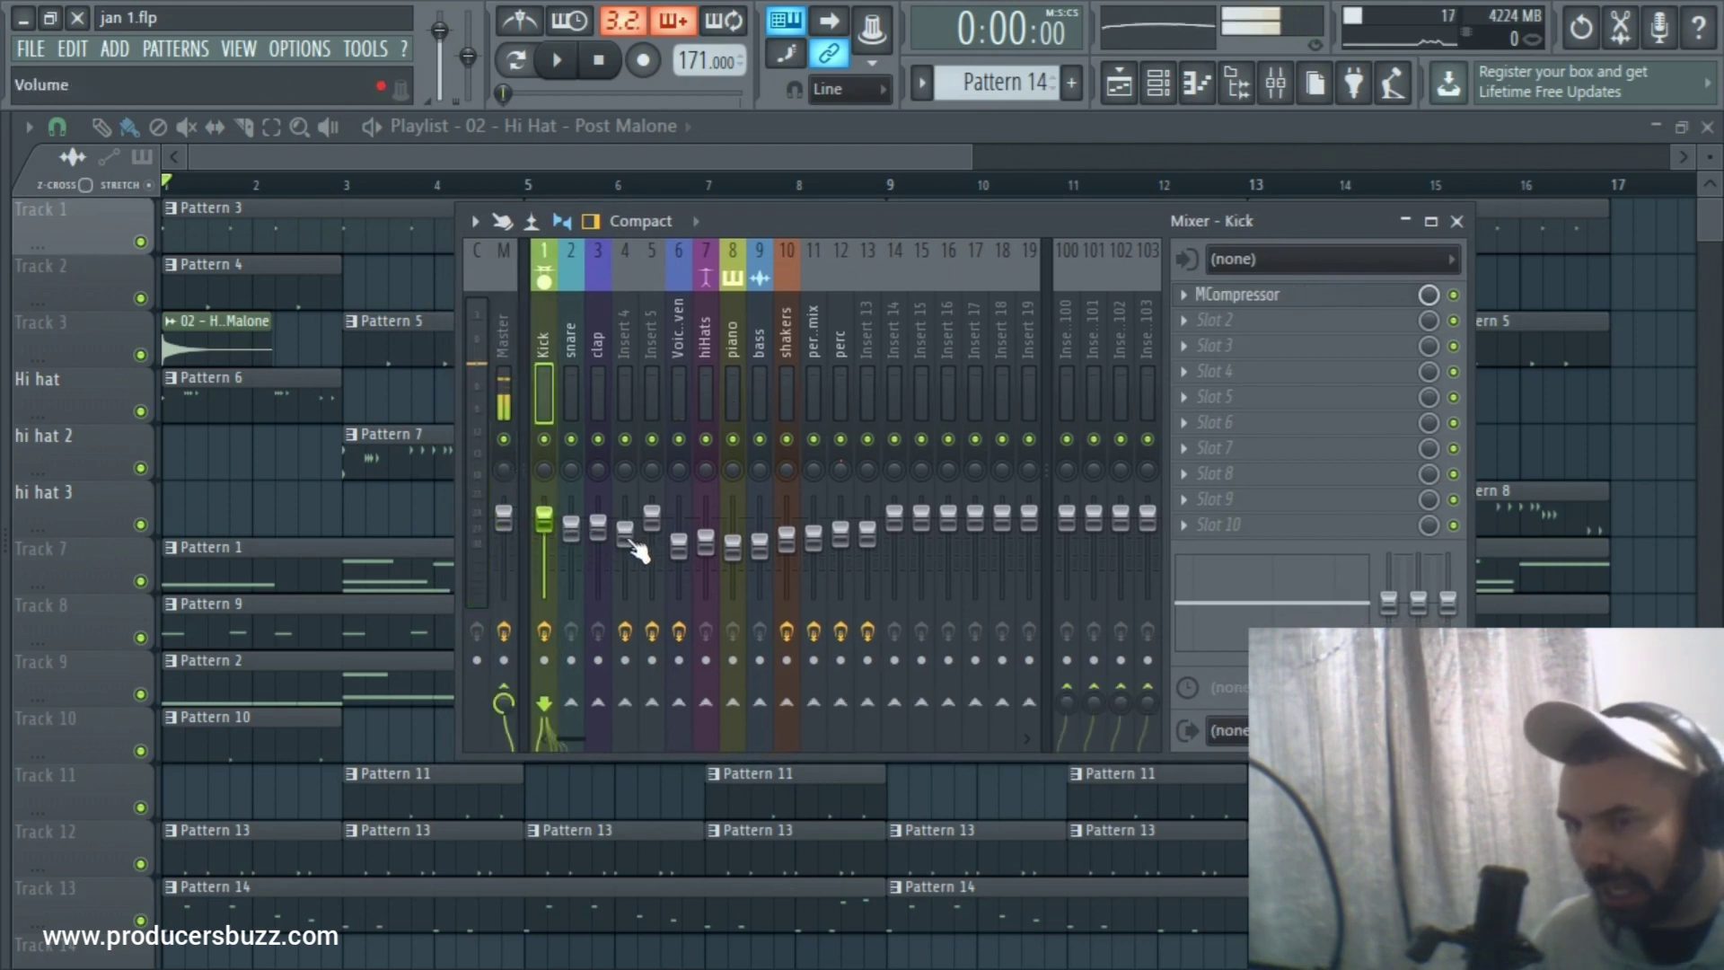
click(707, 543)
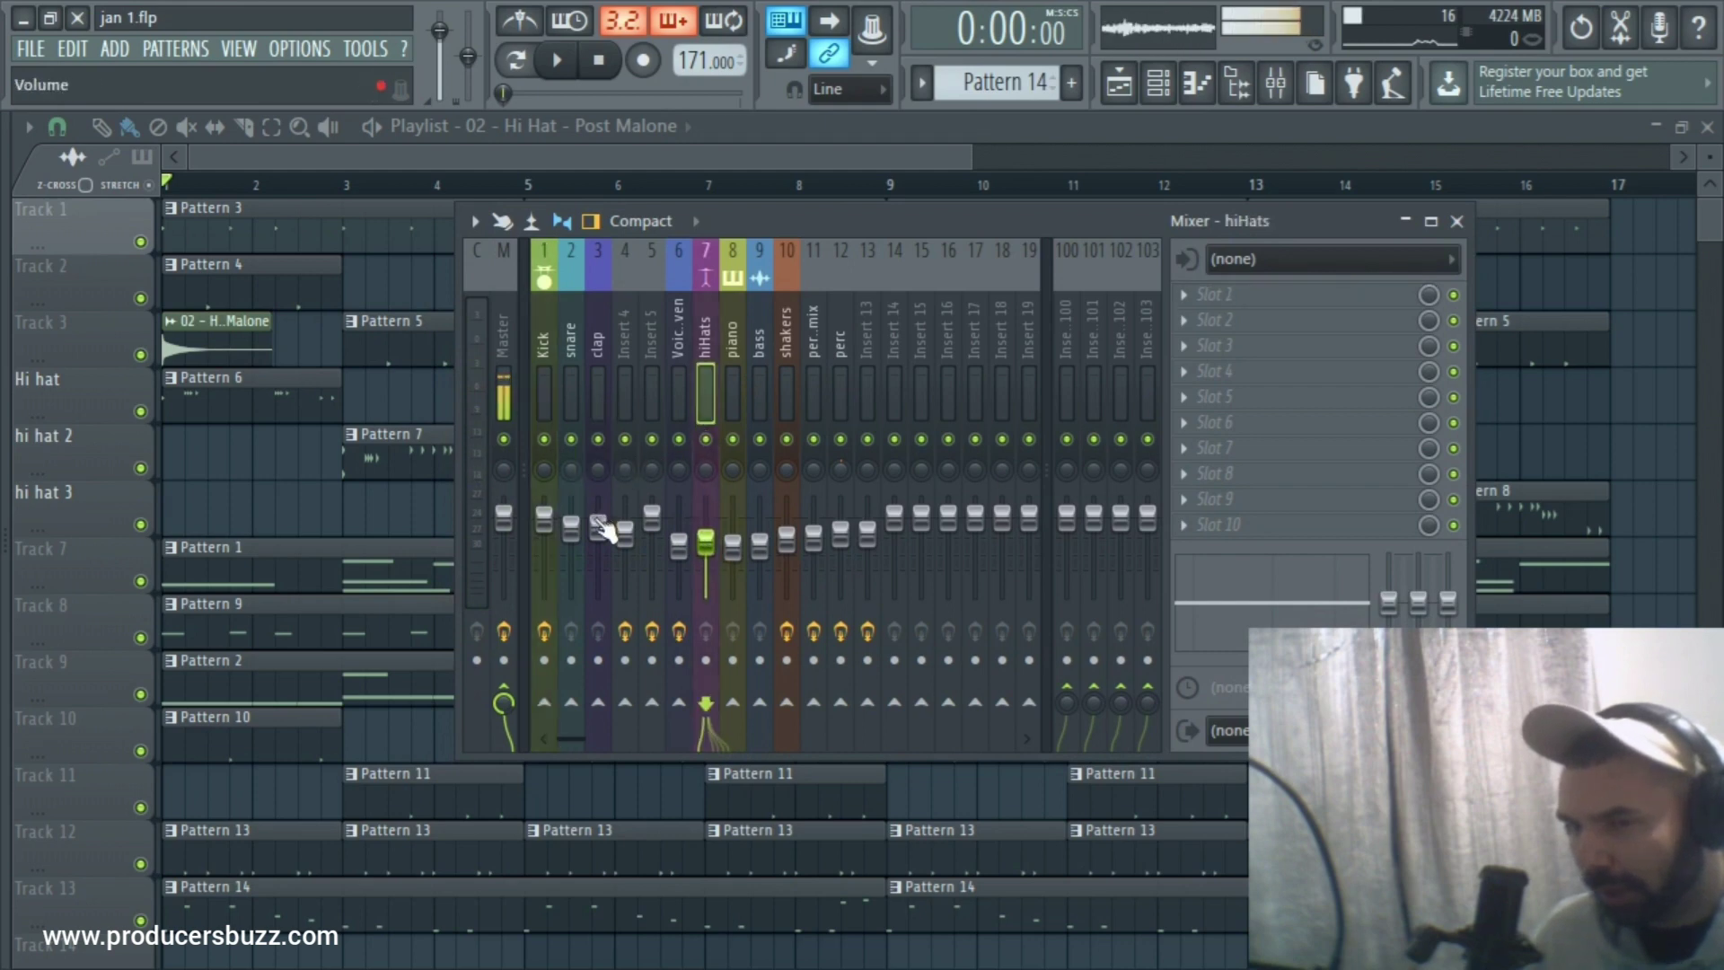
Play the song twice from the start with the hiHats track selected to check its level against the other tracks.
key(space)
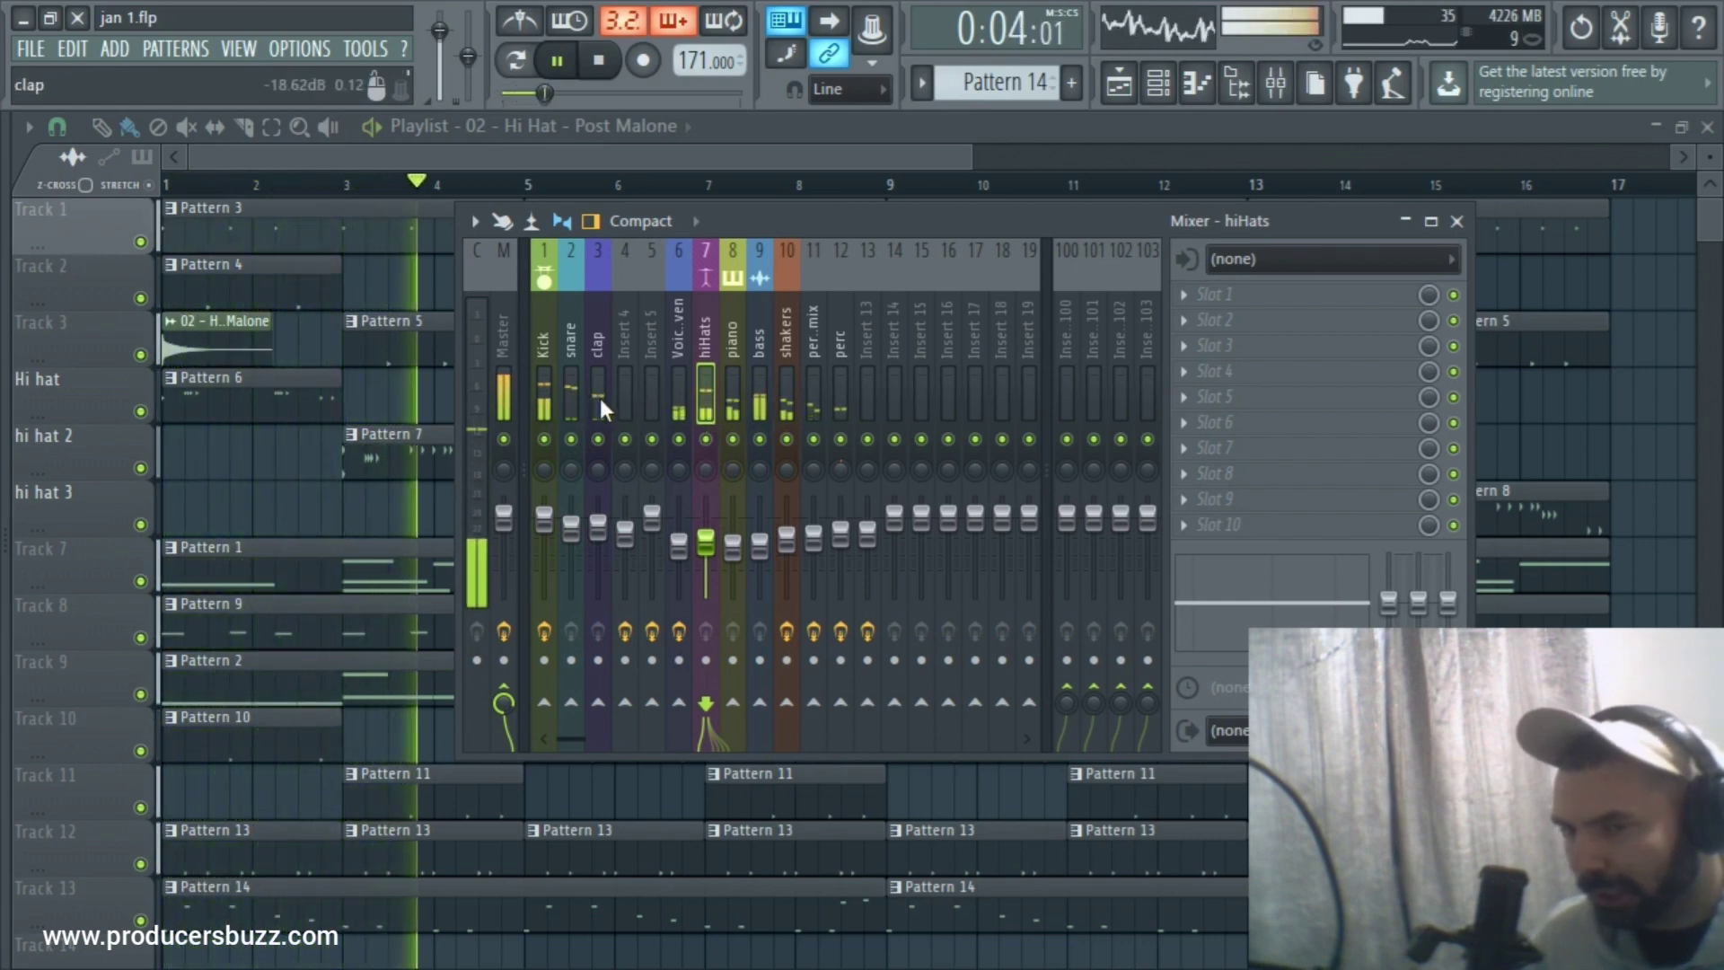
key(space)
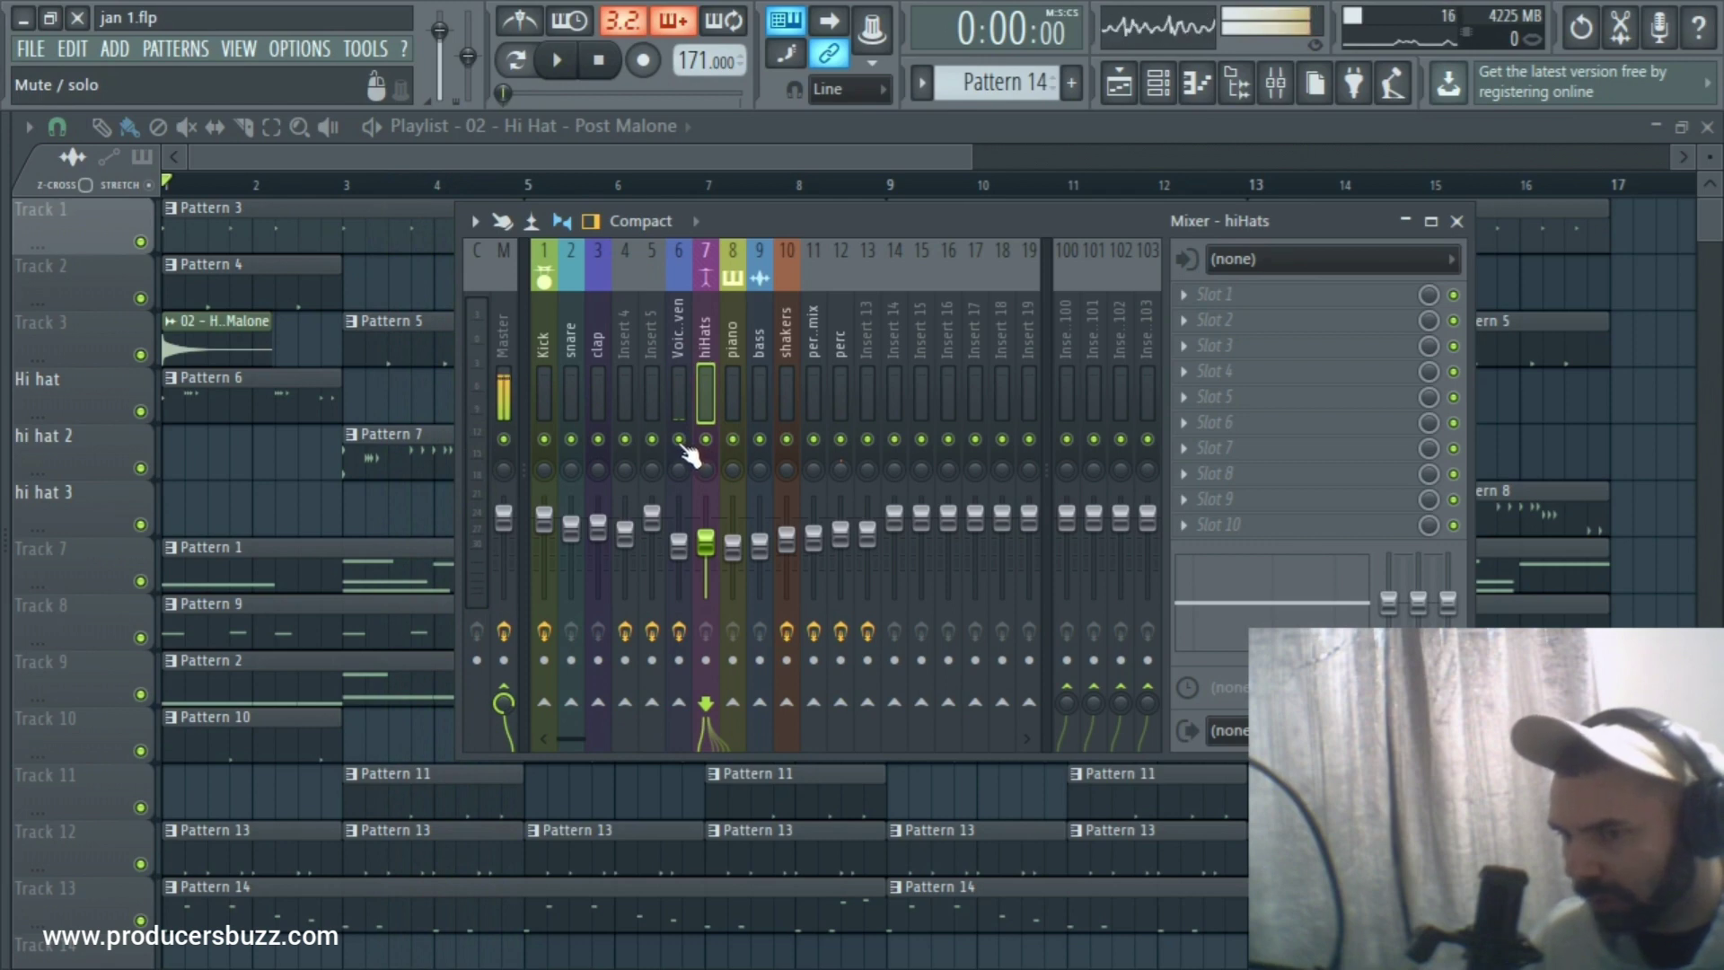
key(space)
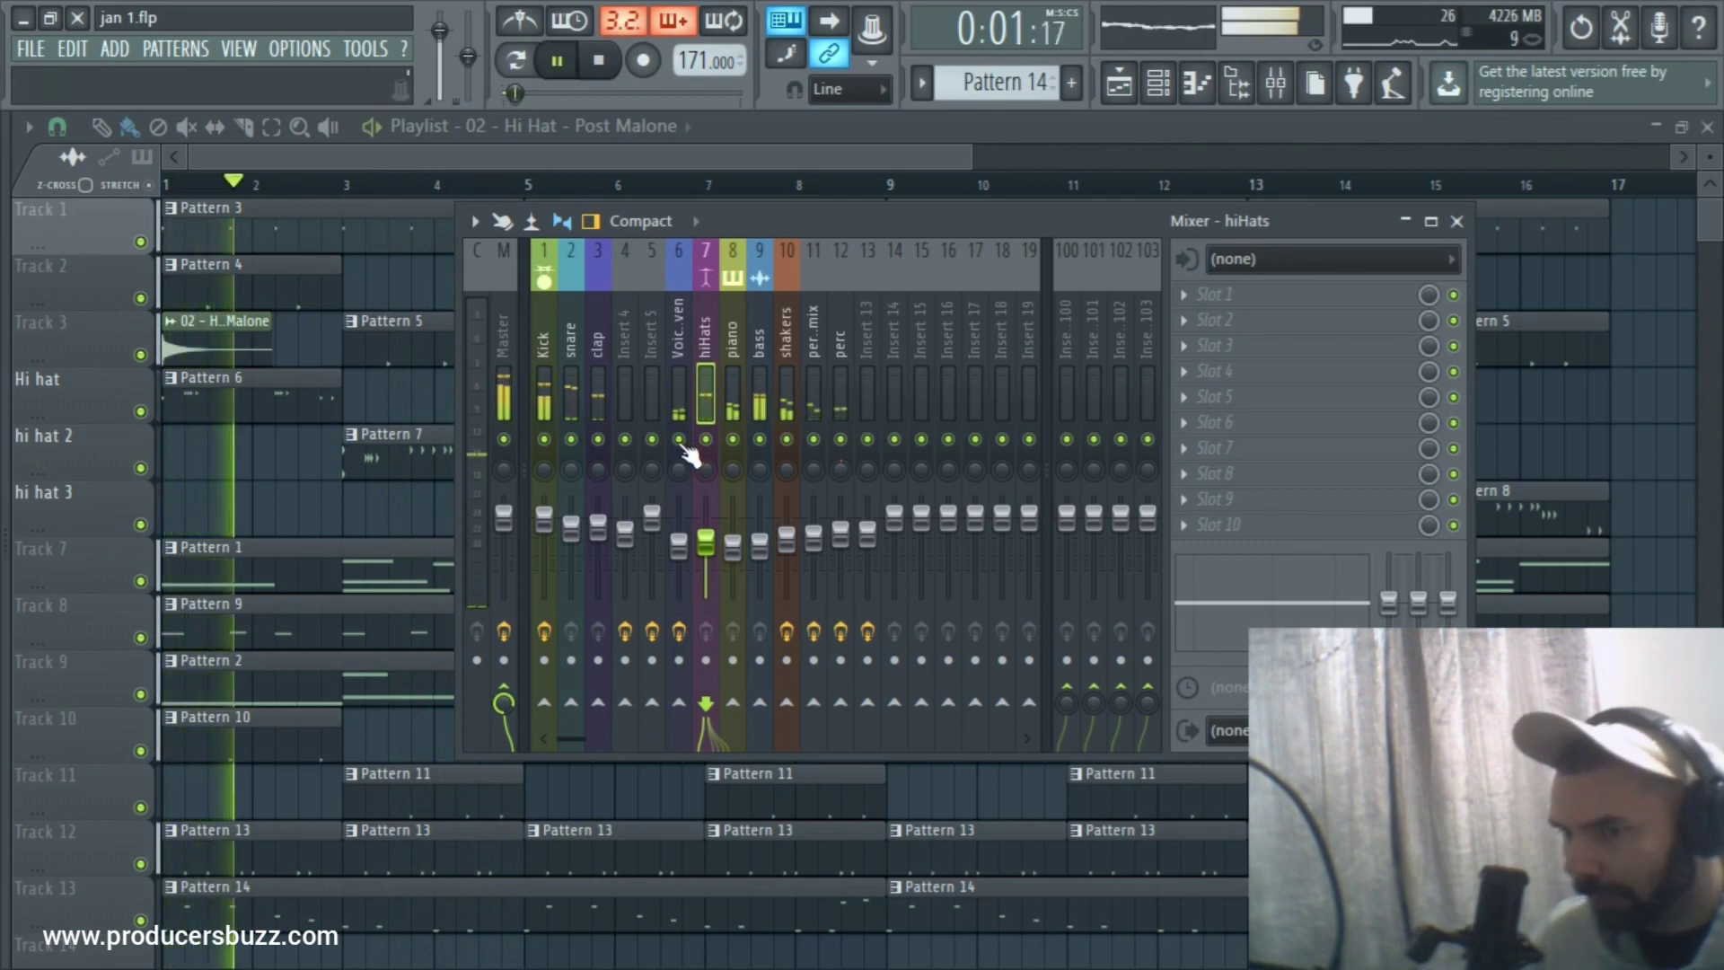
key(space)
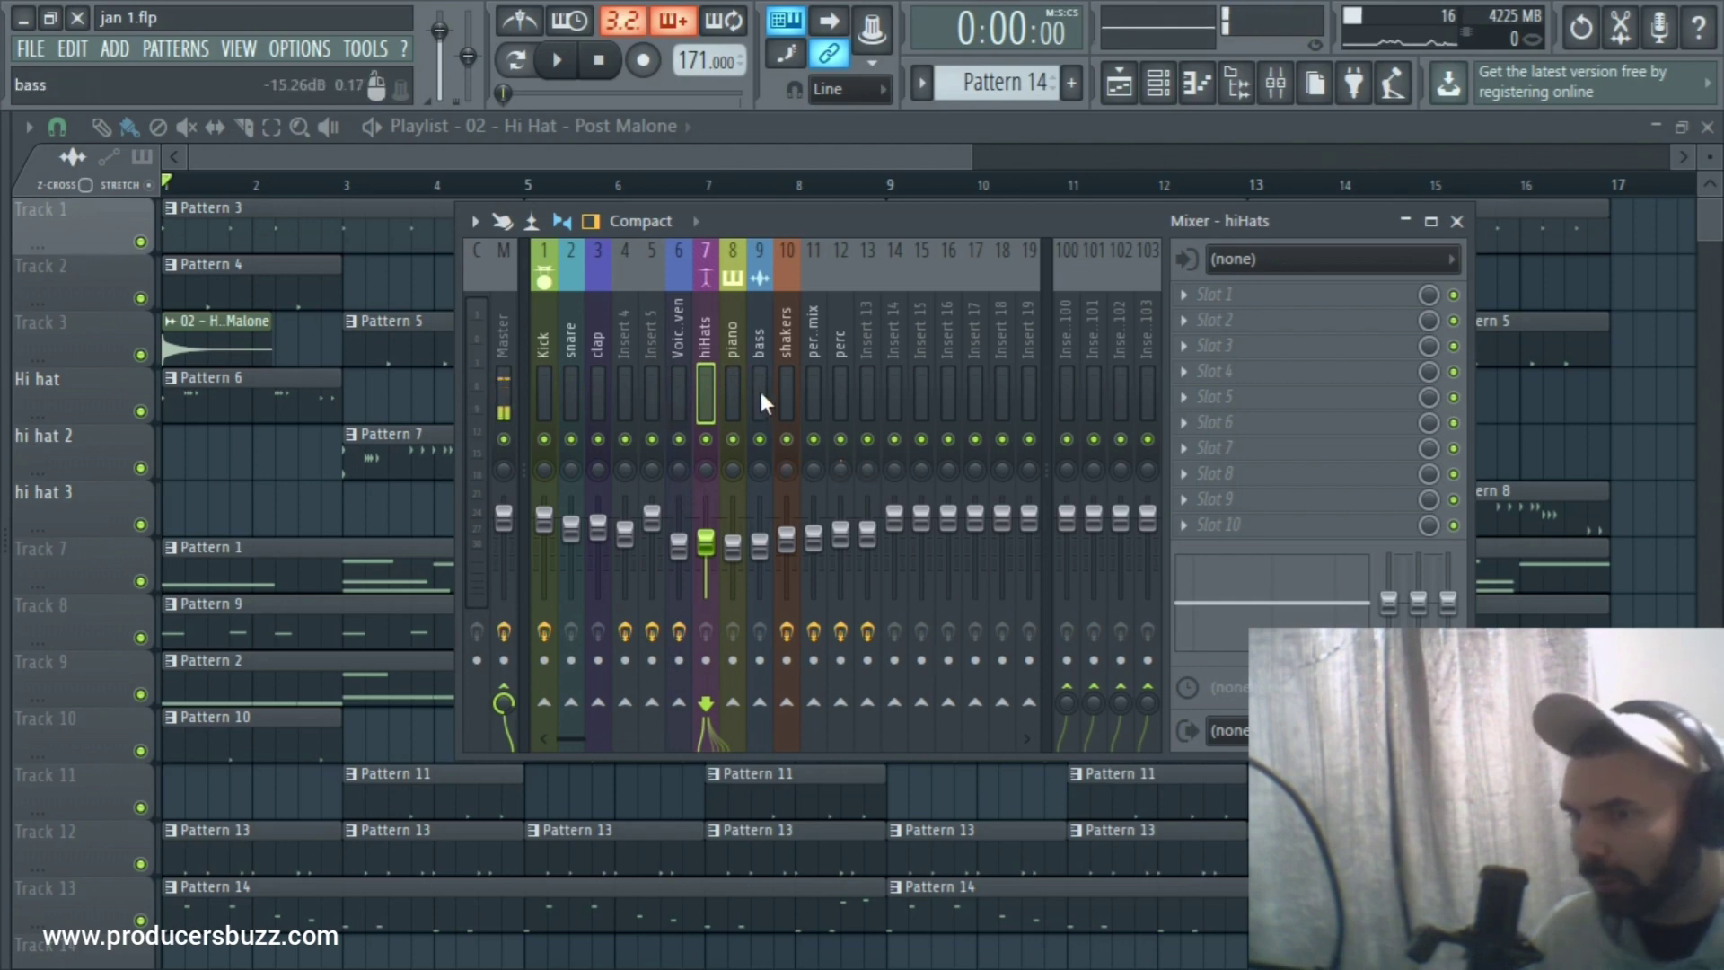
Play the song and check the levels of the Voice Heaven and piano mixer tracks, stopping playback when finished.
key(space)
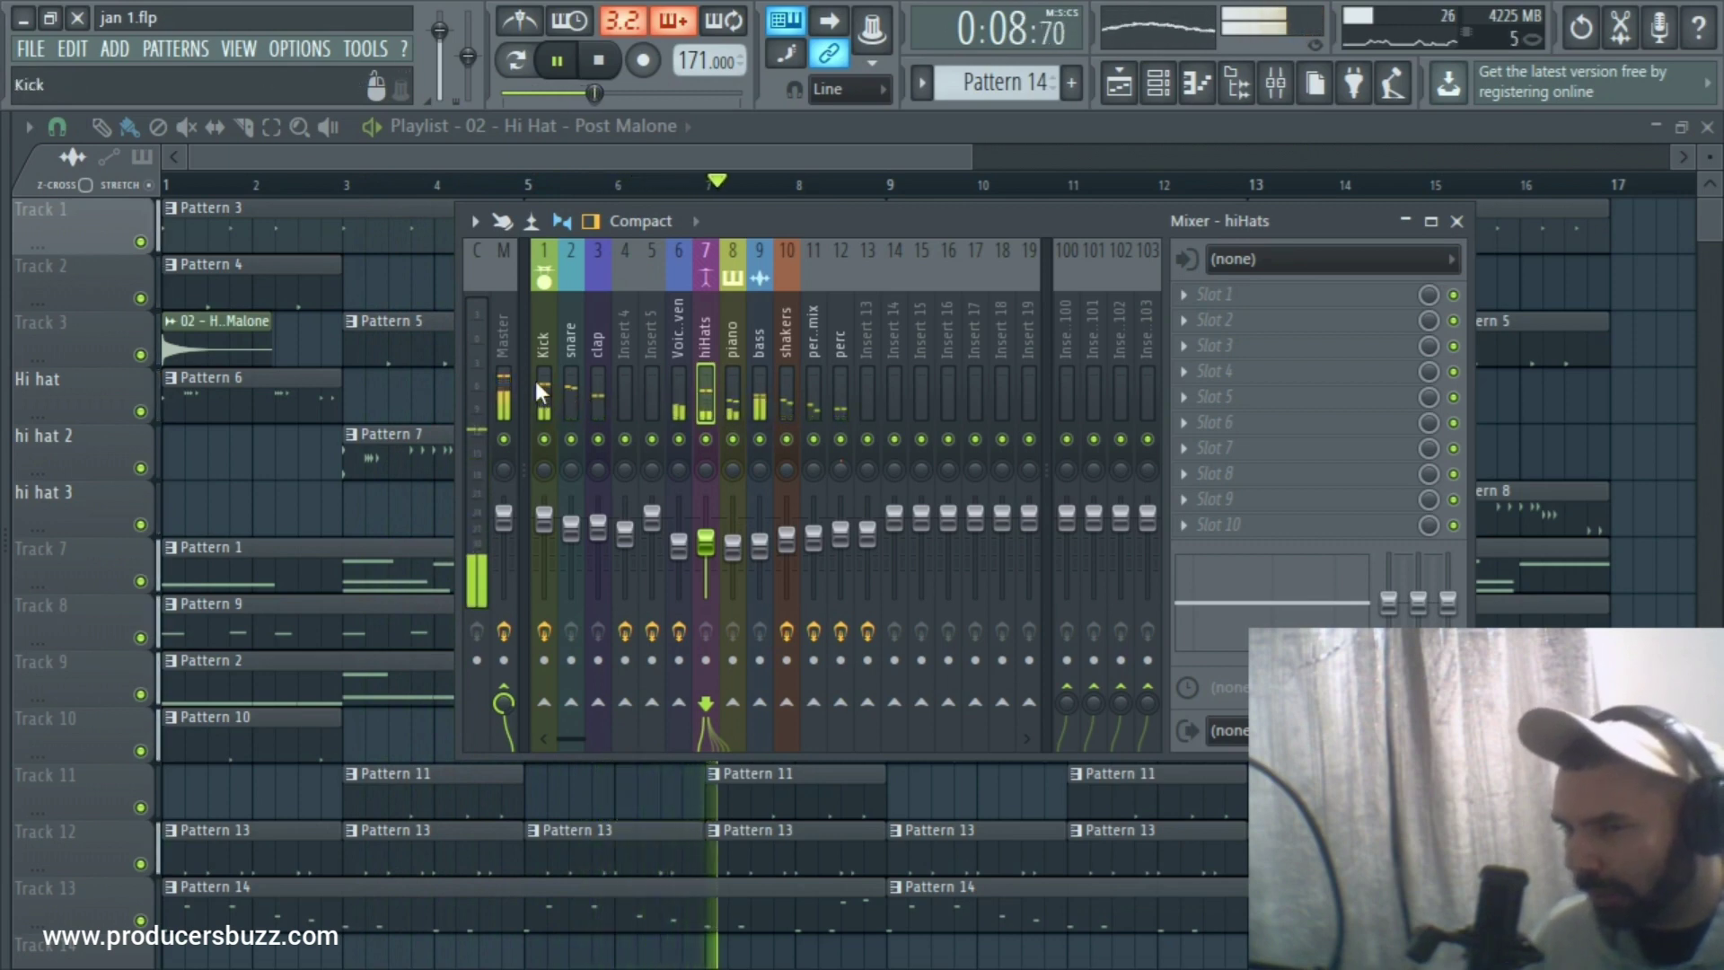
click(679, 406)
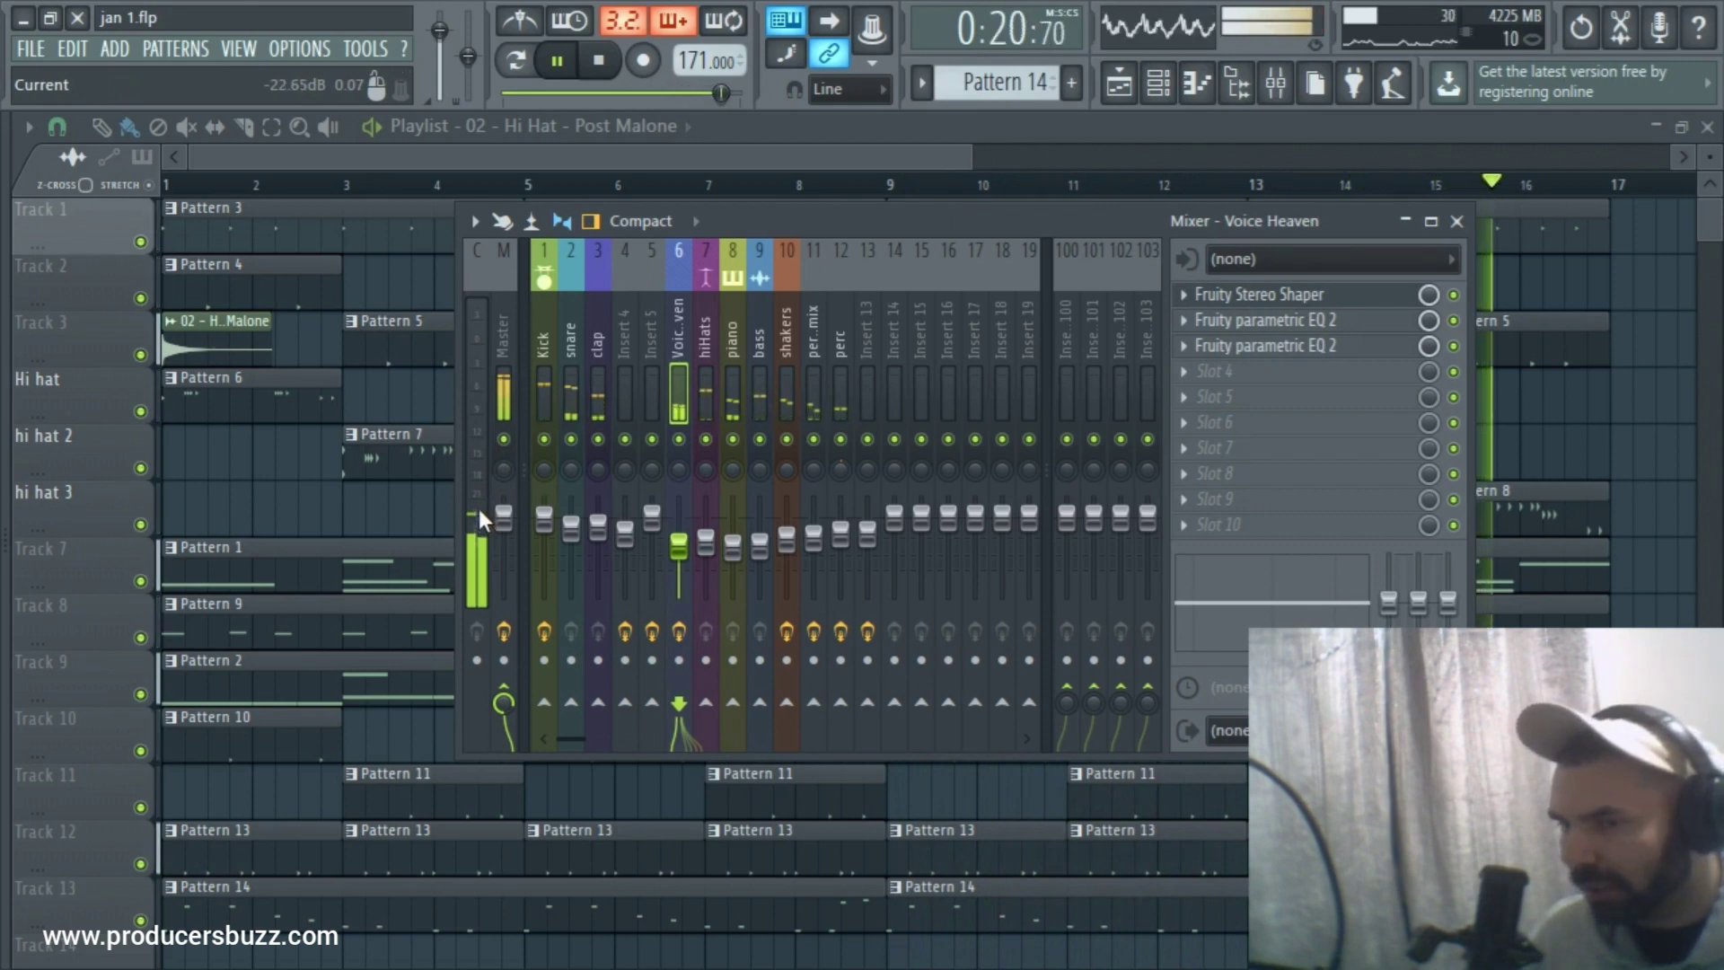
click(729, 366)
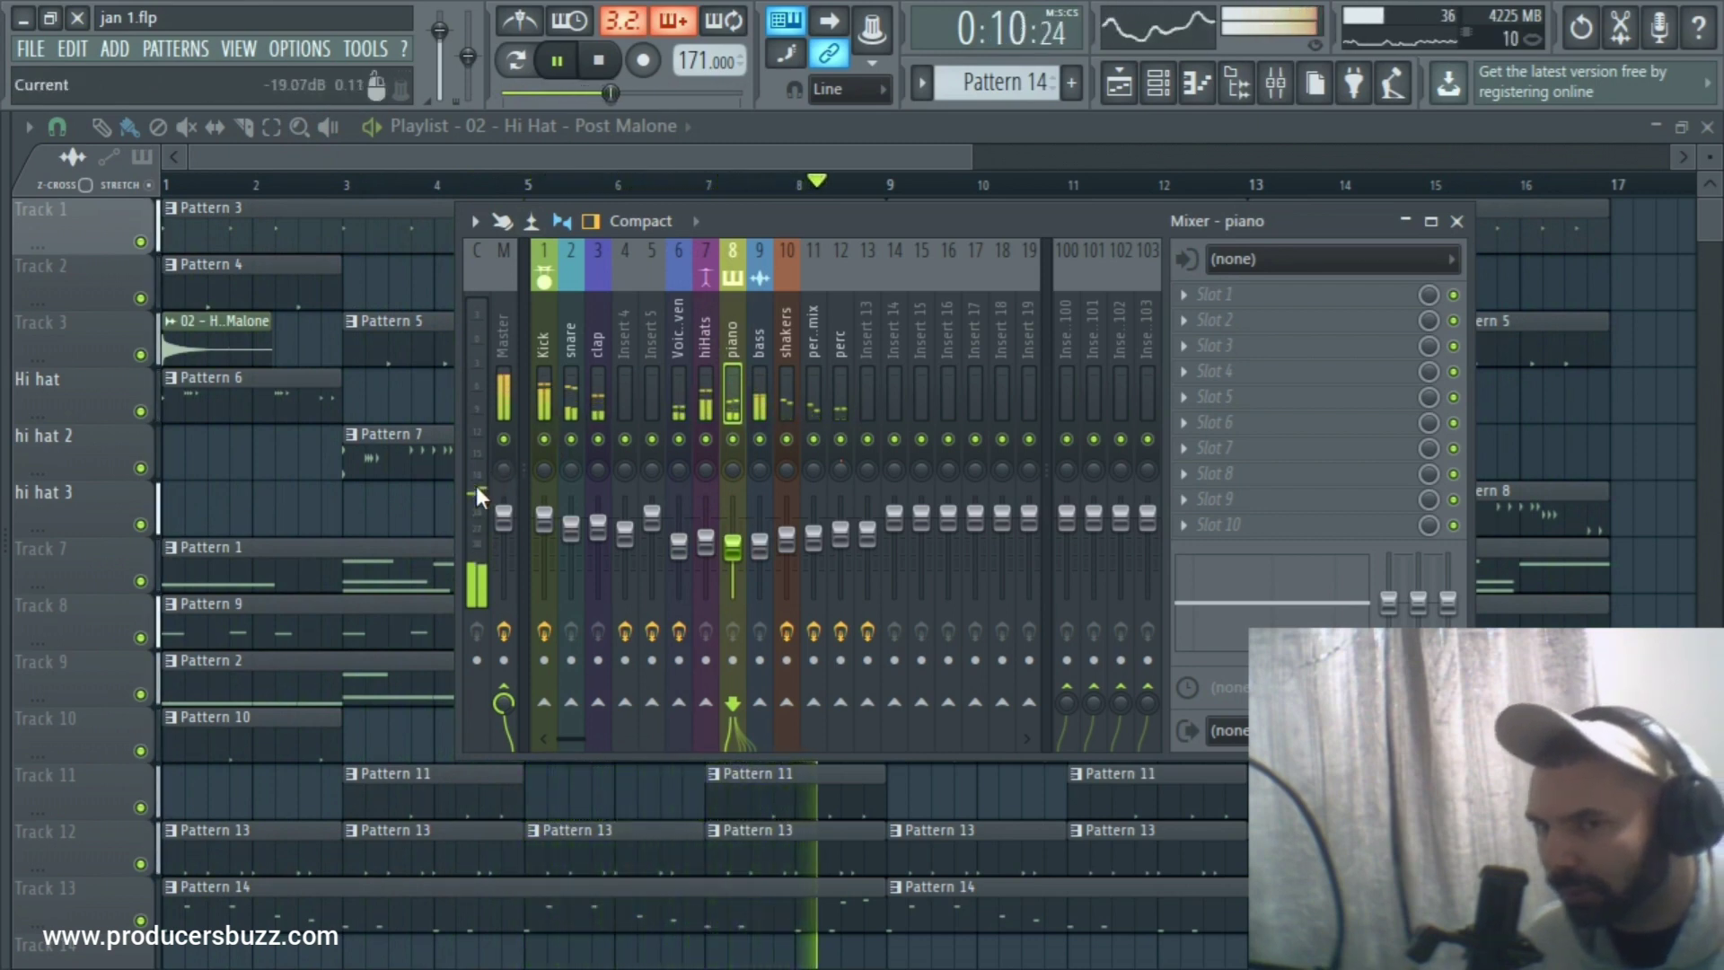
key(space)
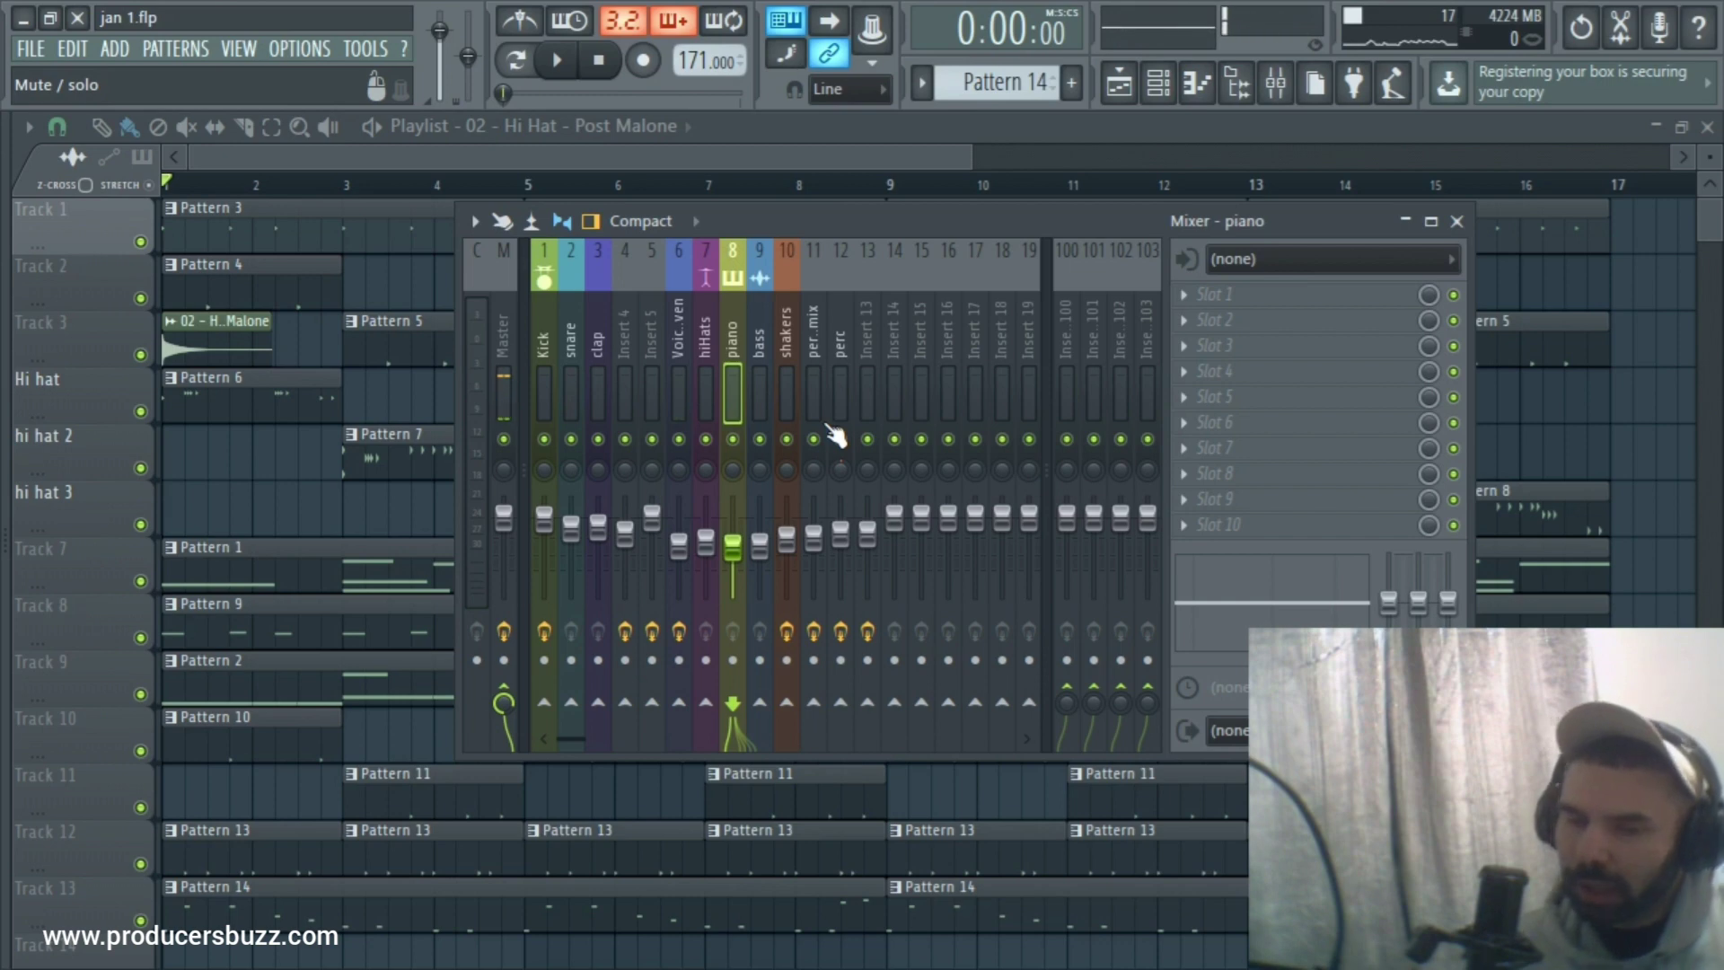
With playback stopped, inspect the Current, bass, piano and Kick mixer tracks one after another.
click(475, 424)
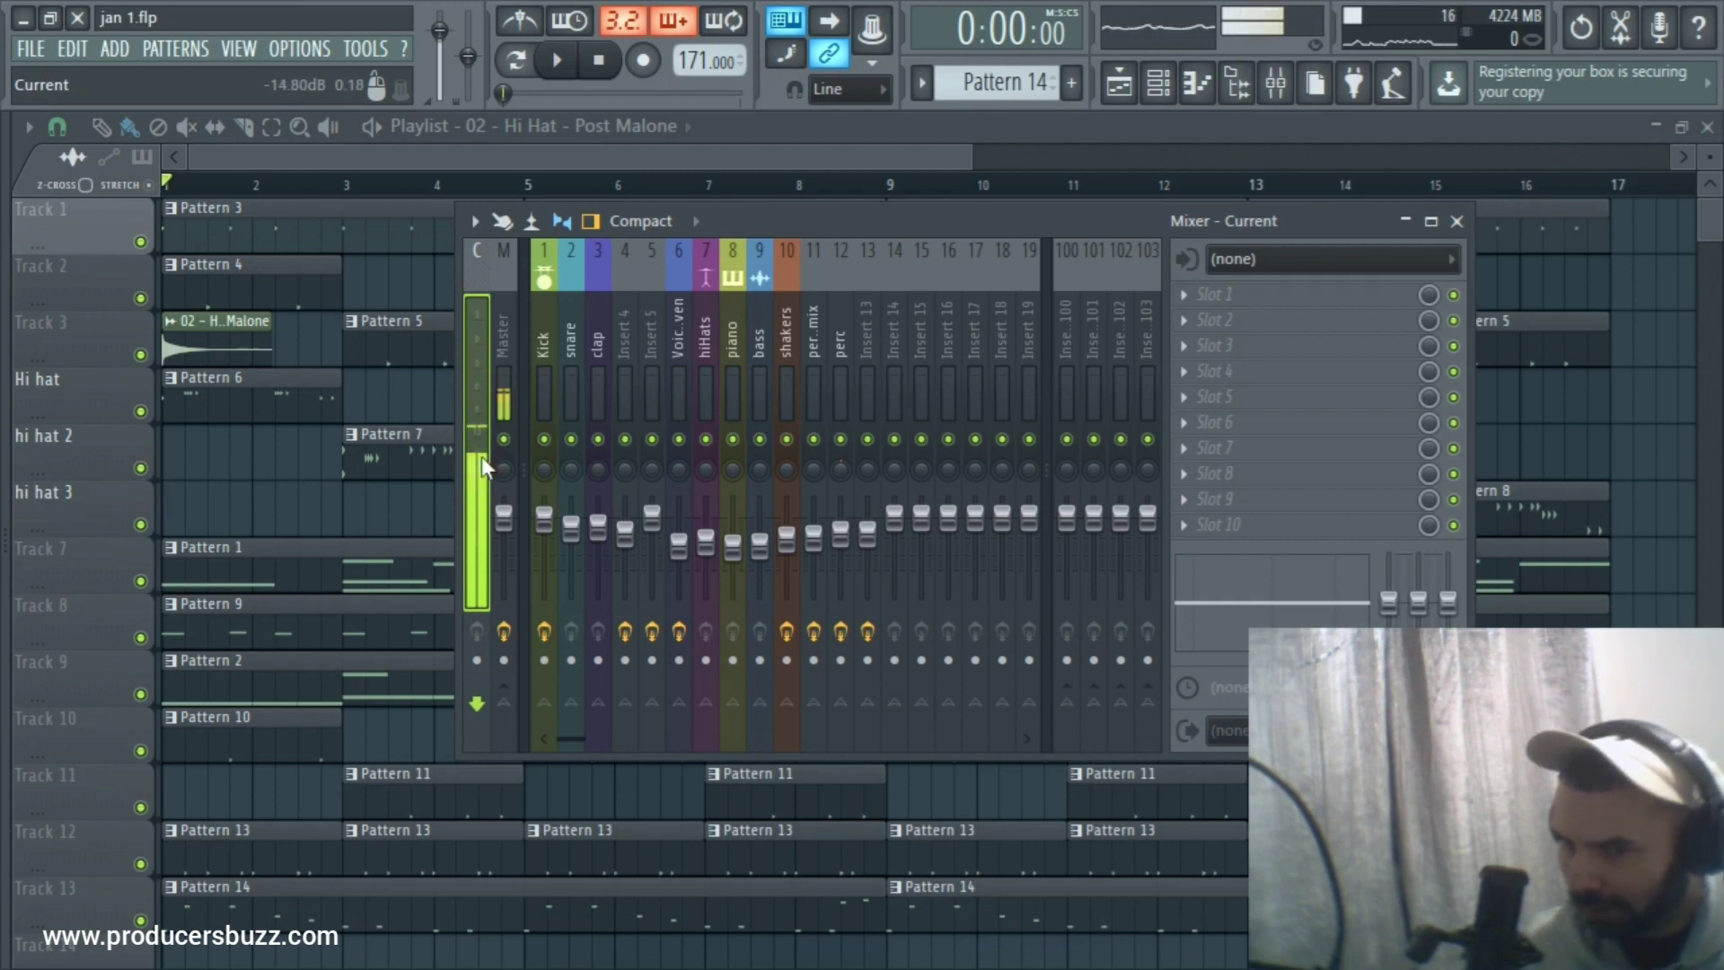
click(759, 369)
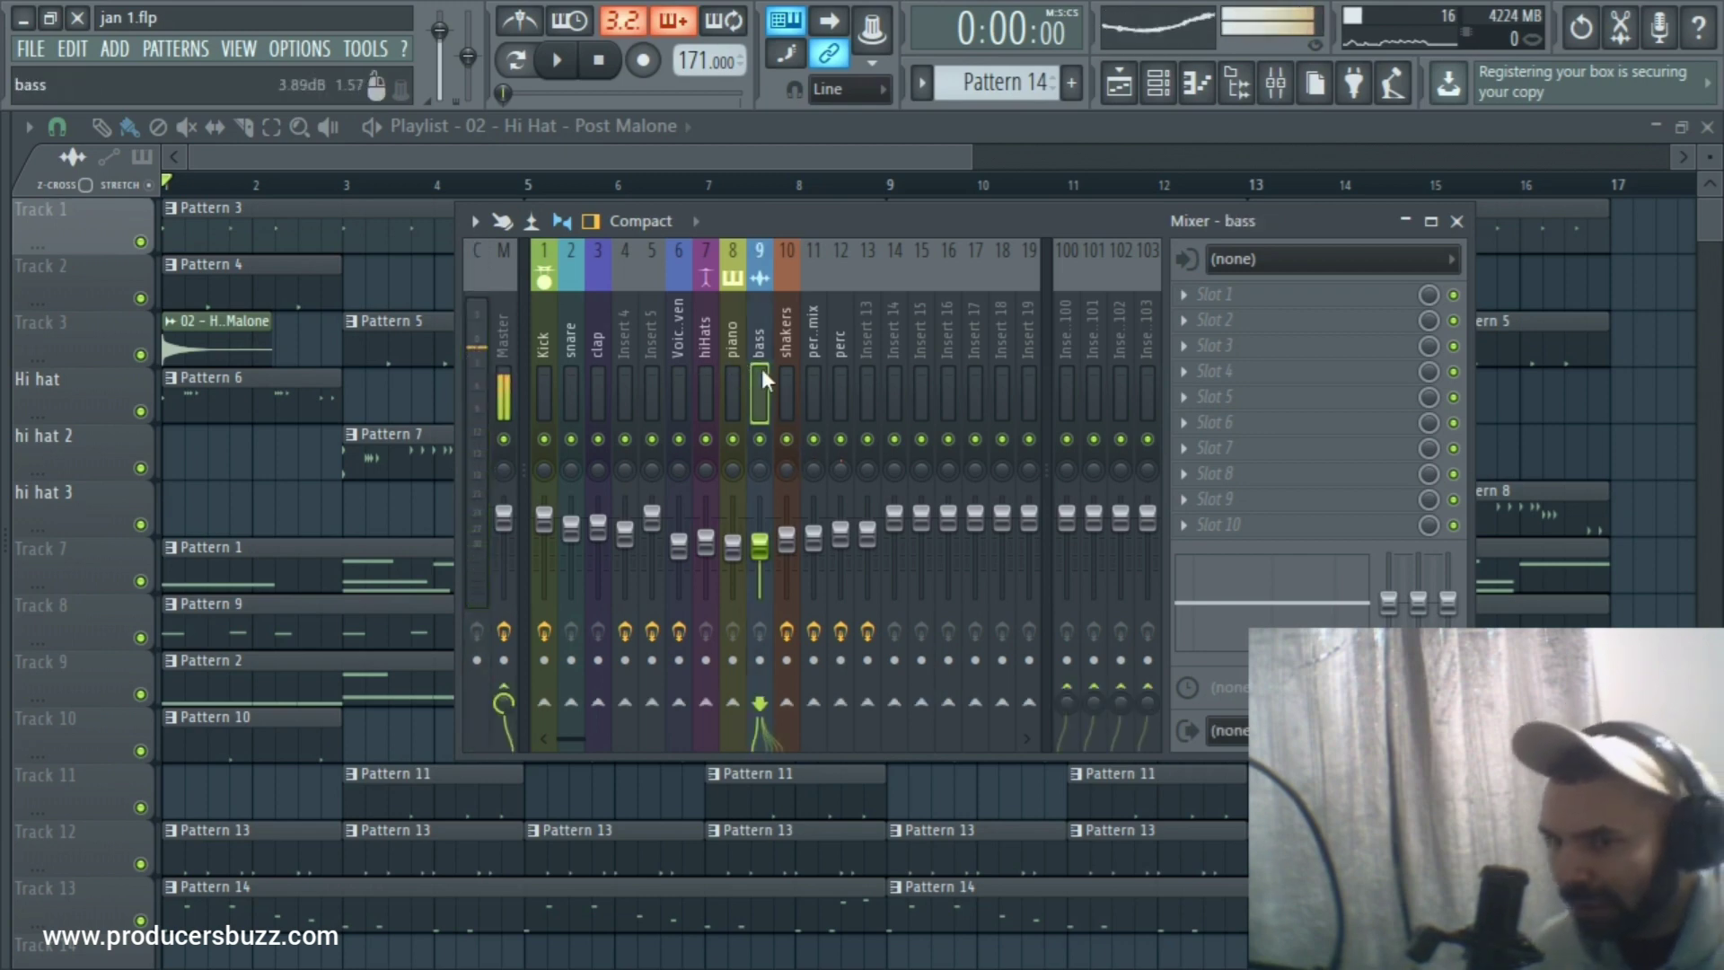
click(732, 400)
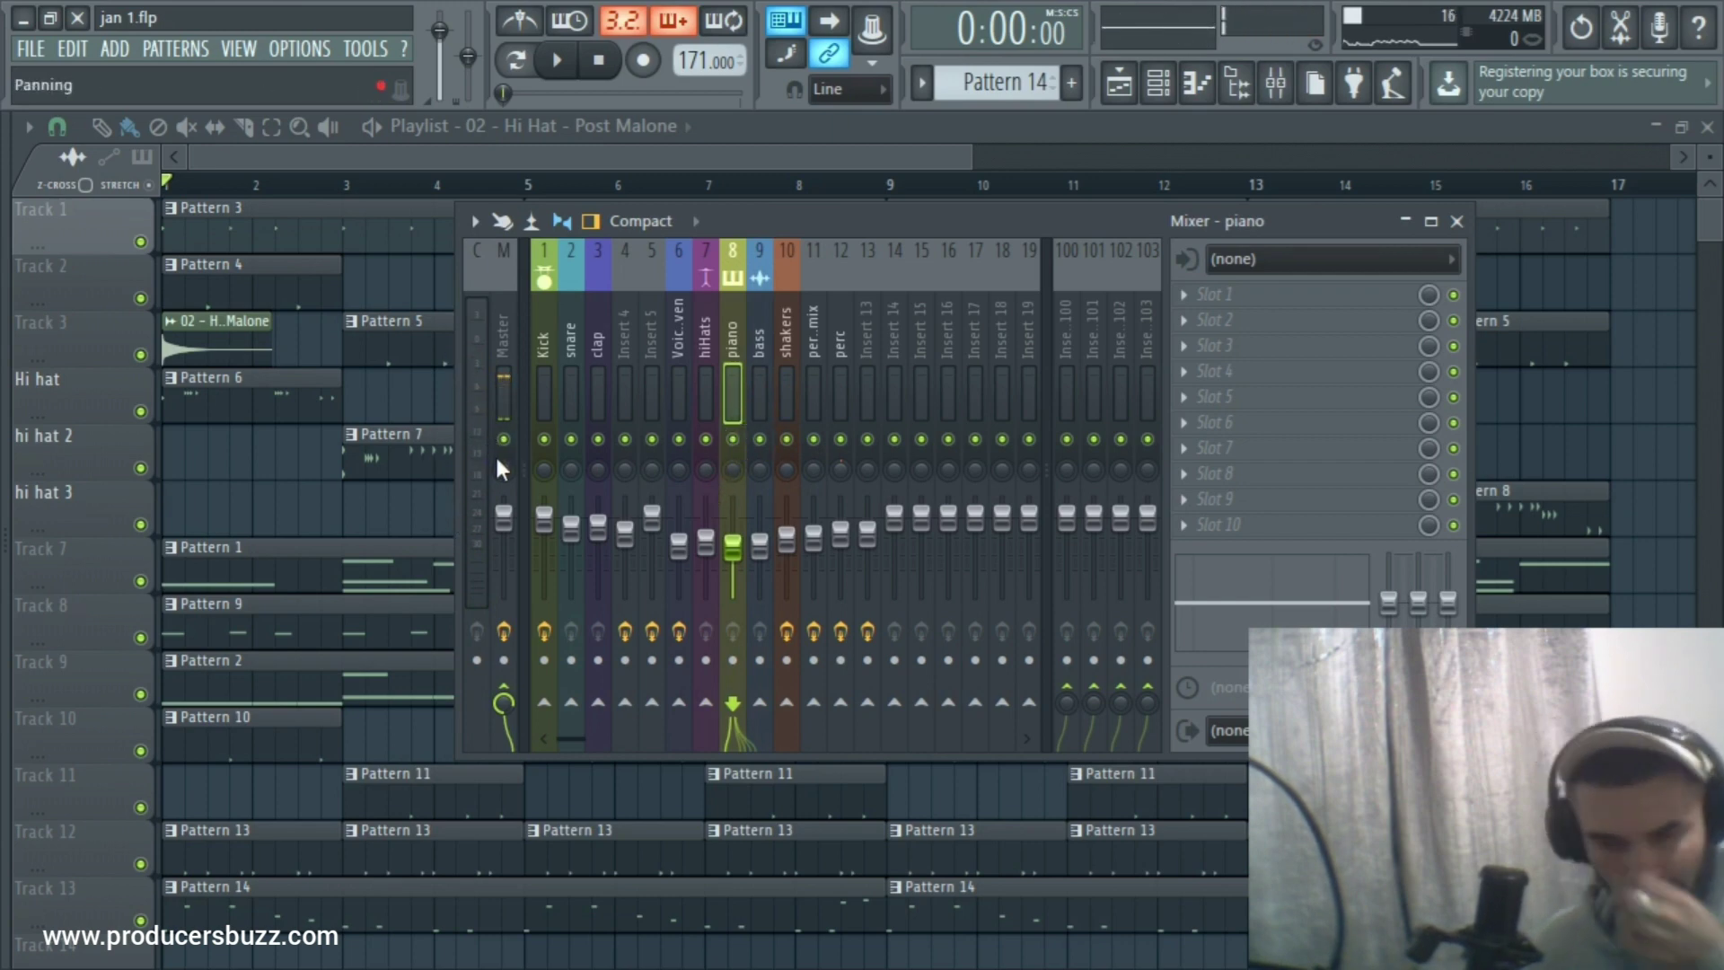
click(543, 382)
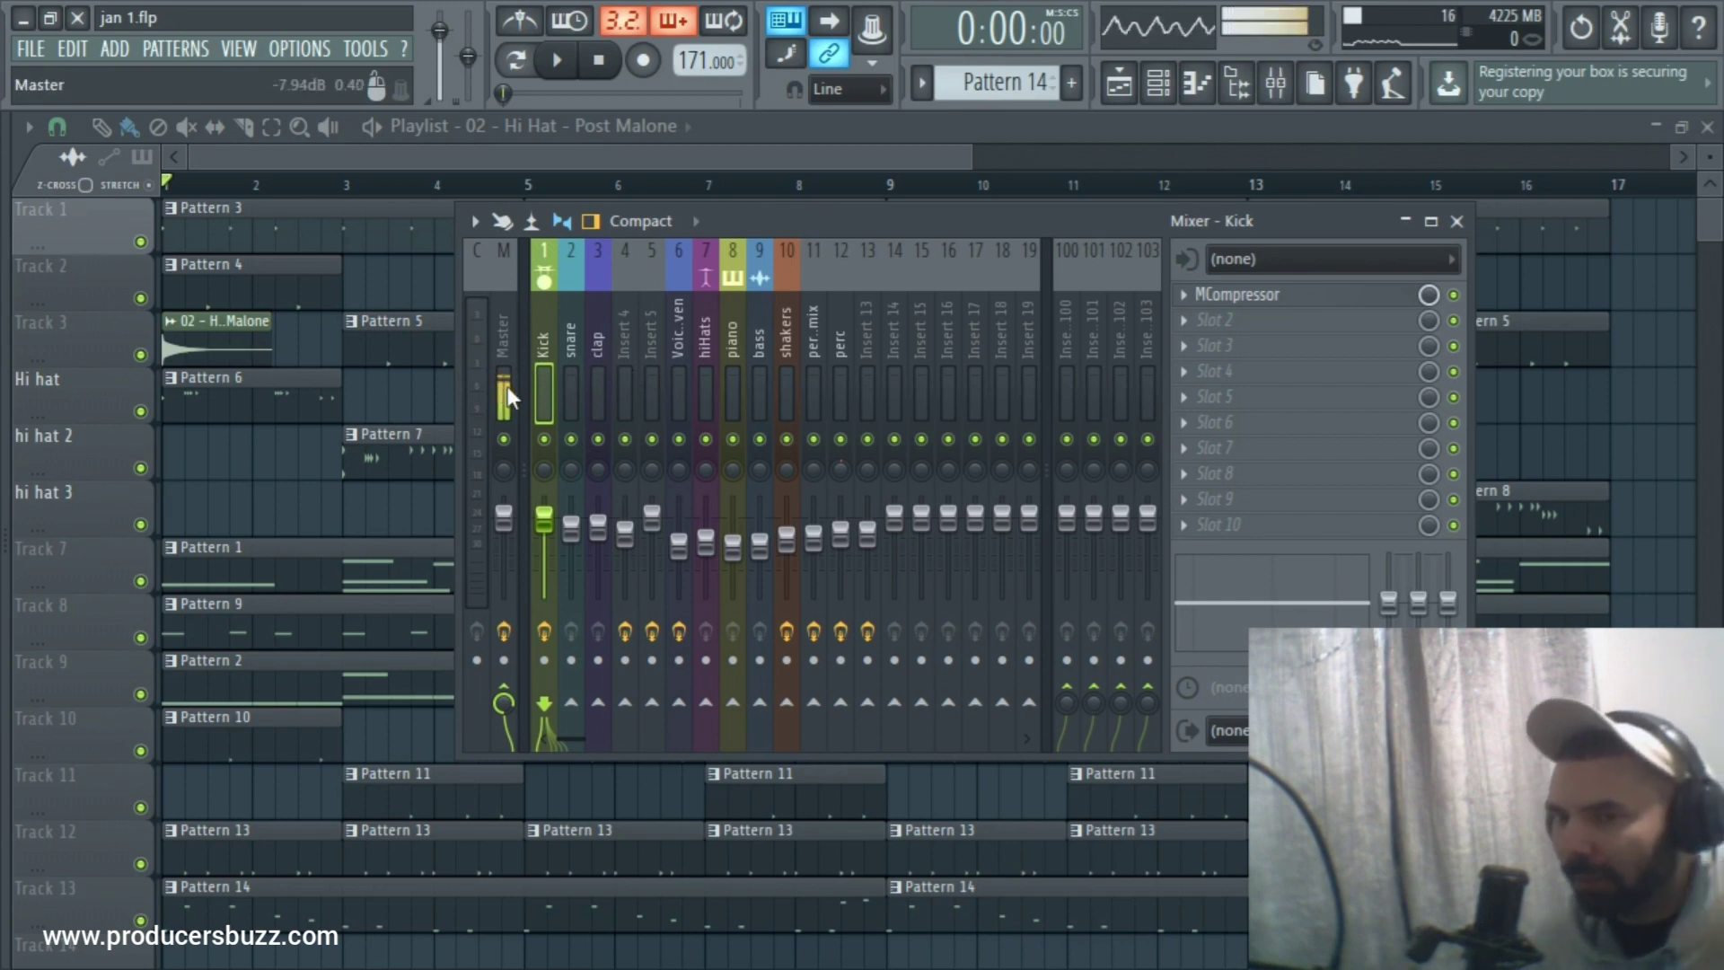
Play the song to compare the Kick and snare peak levels on the mixer meters, then stop playback.
key(space)
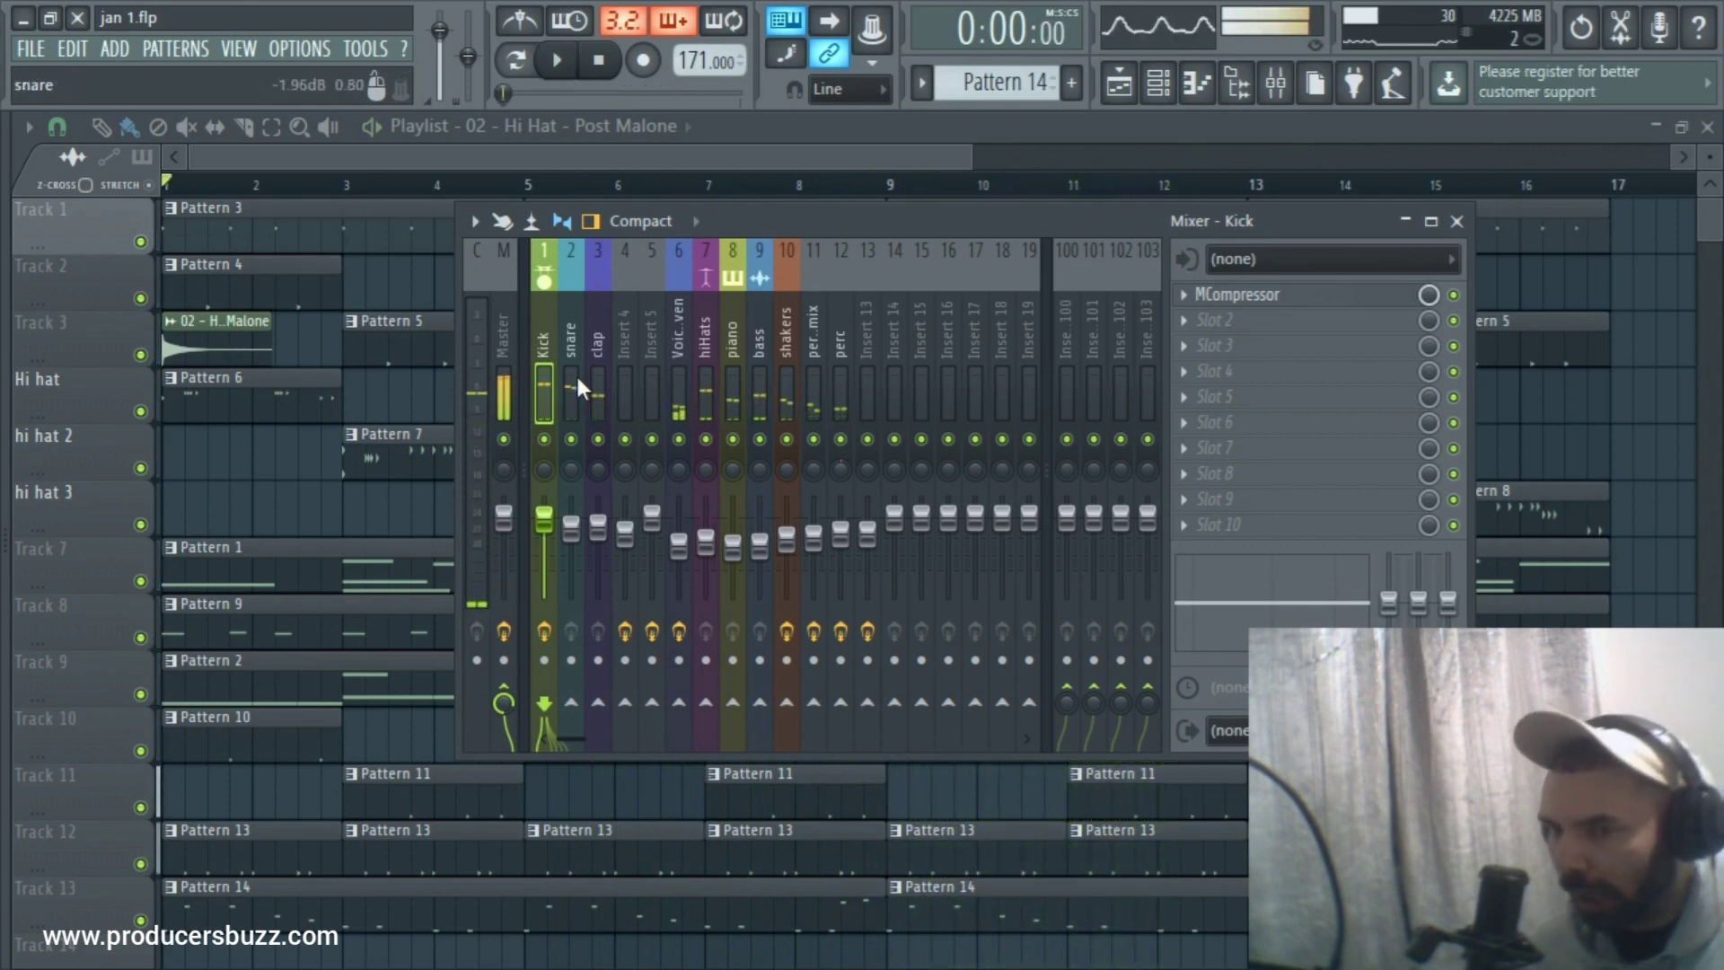
click(578, 401)
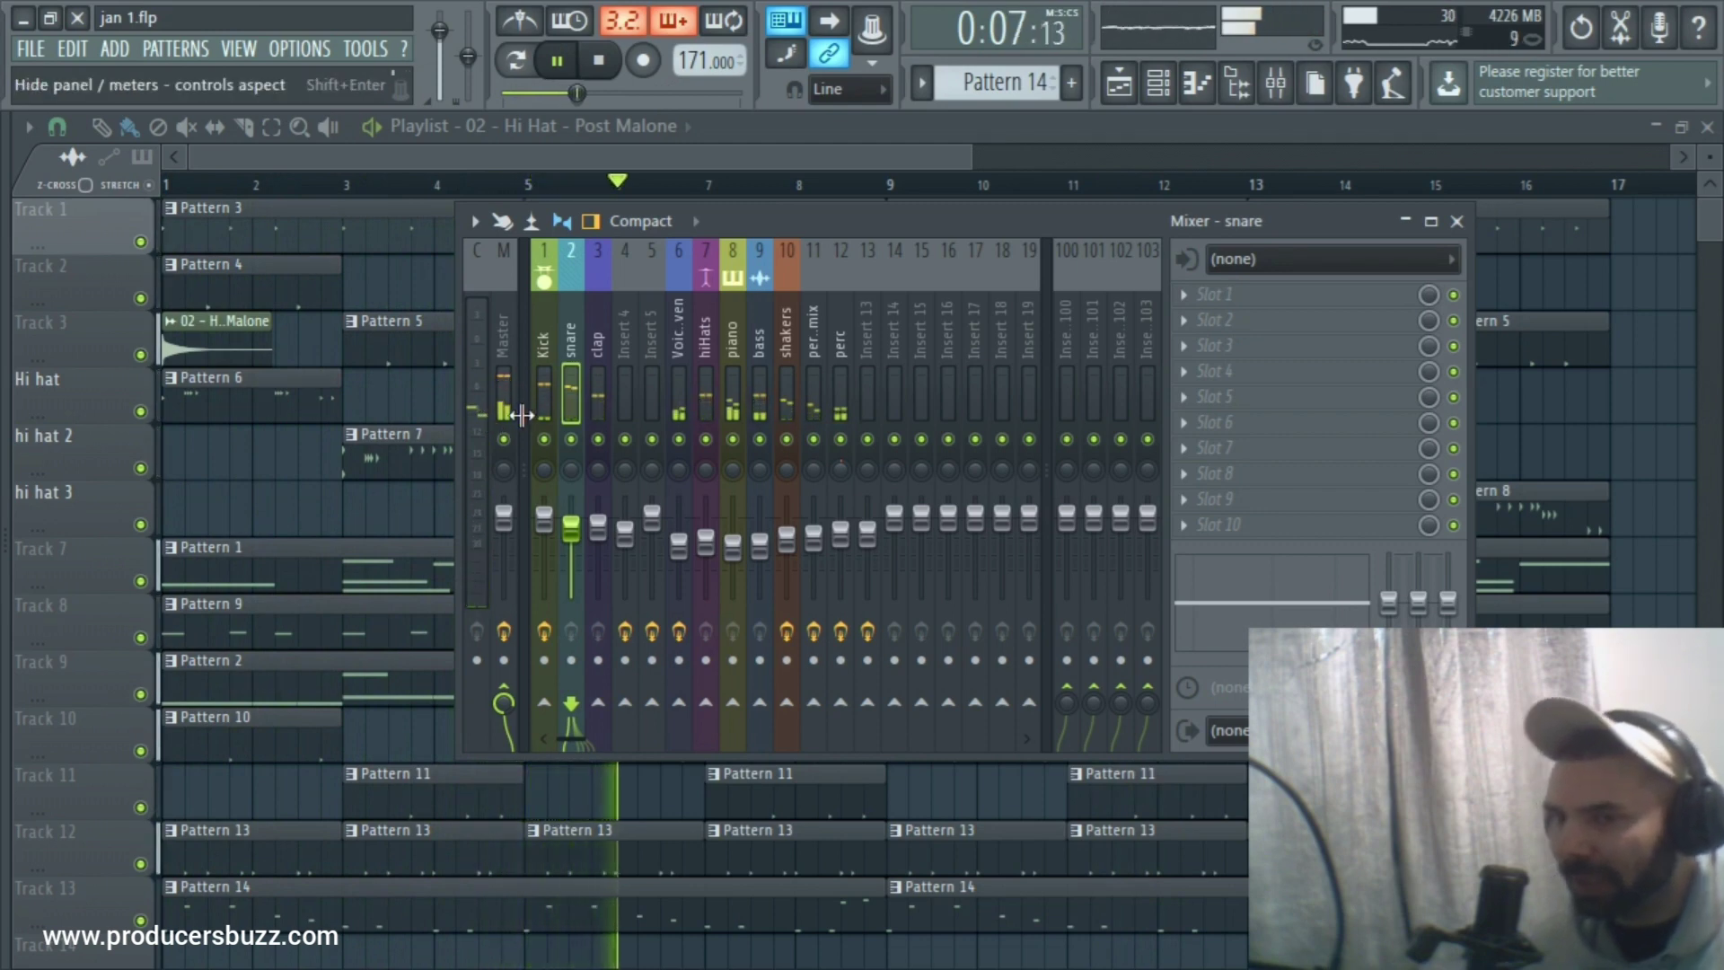
key(space)
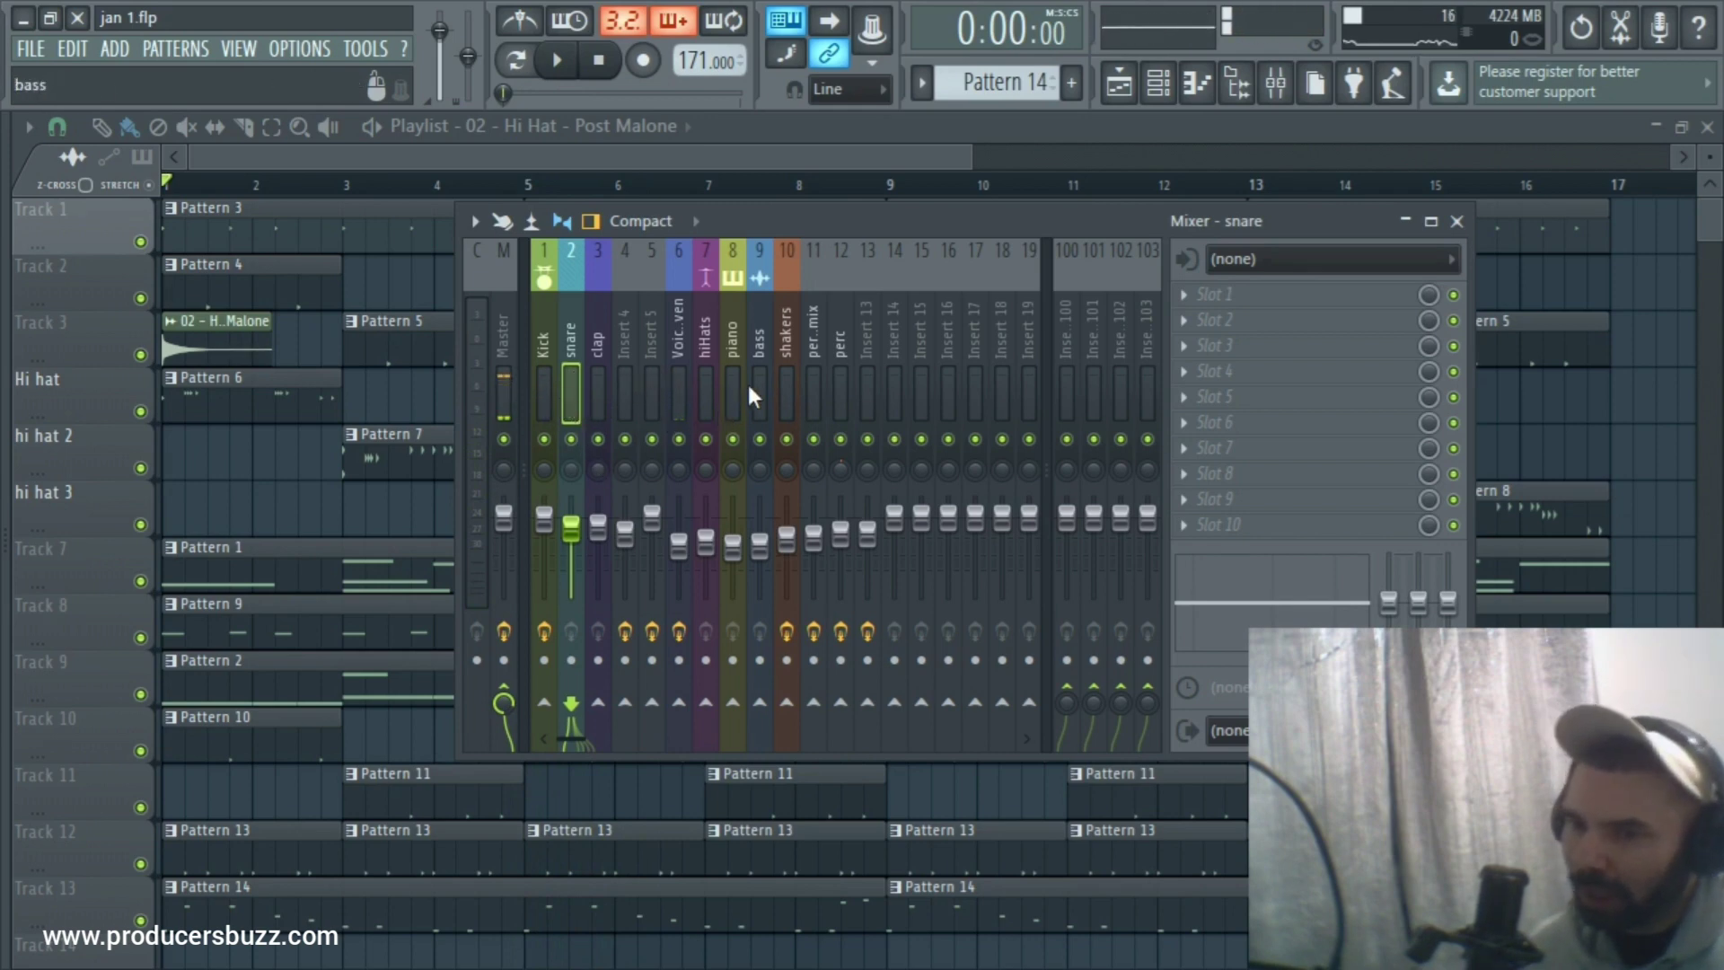
Play the song to check the hiHats level and compare it with the snare track, then stop.
click(708, 359)
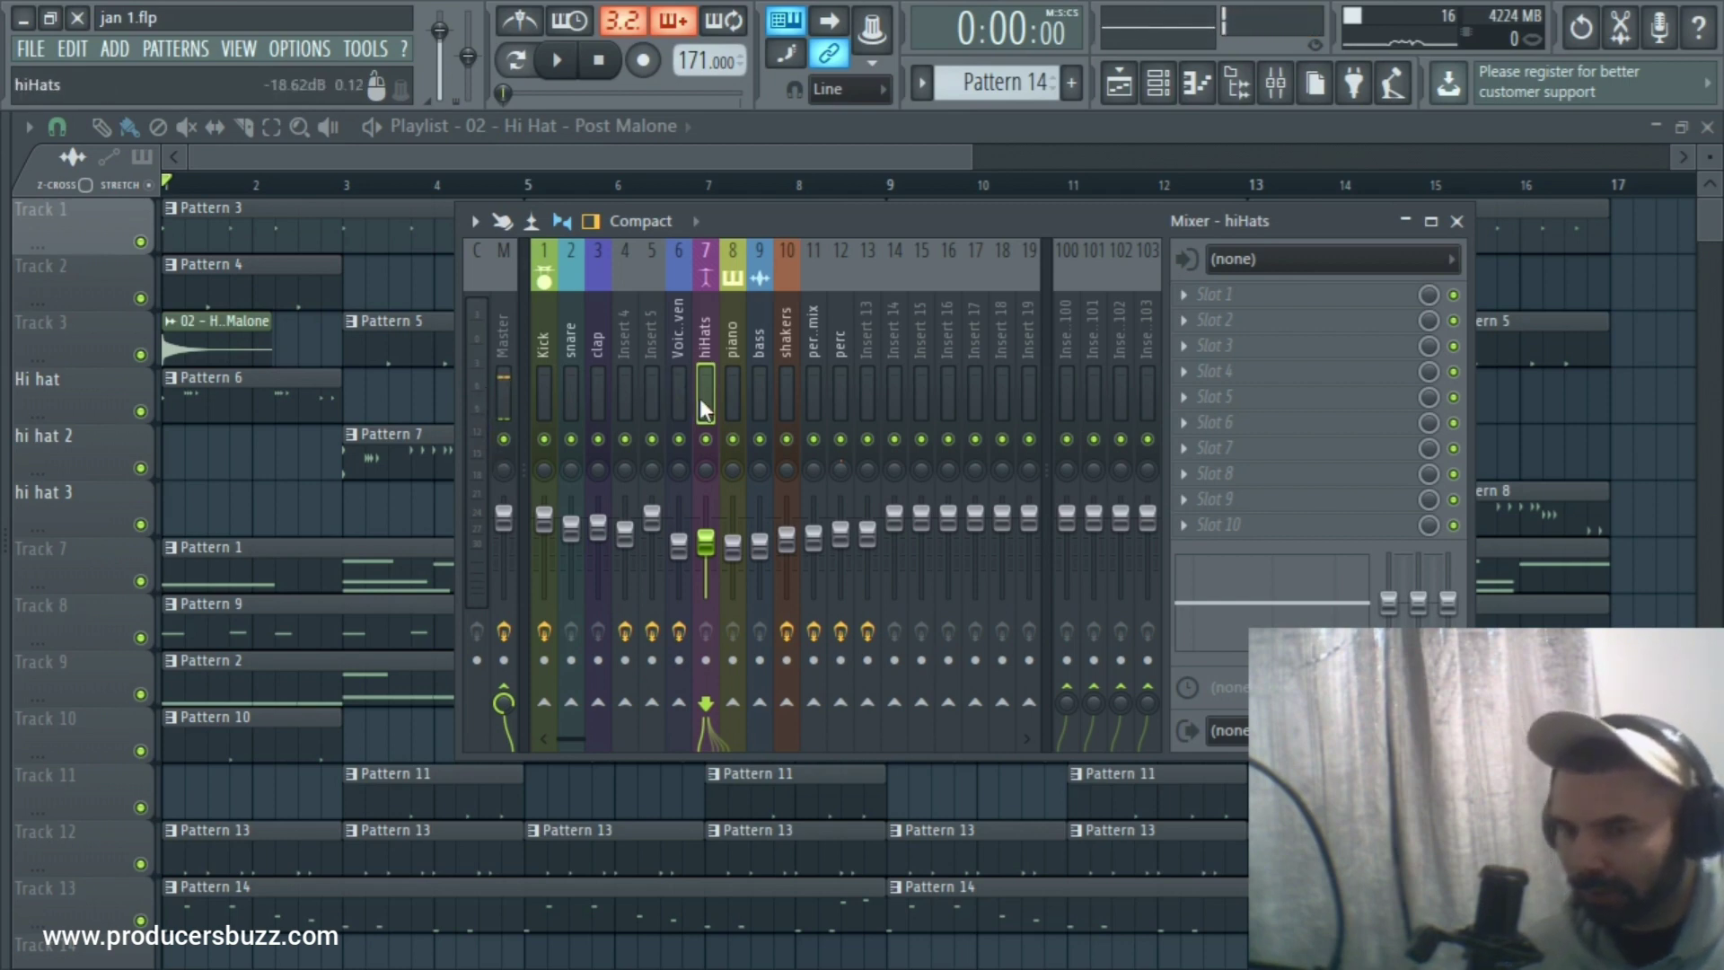
key(space)
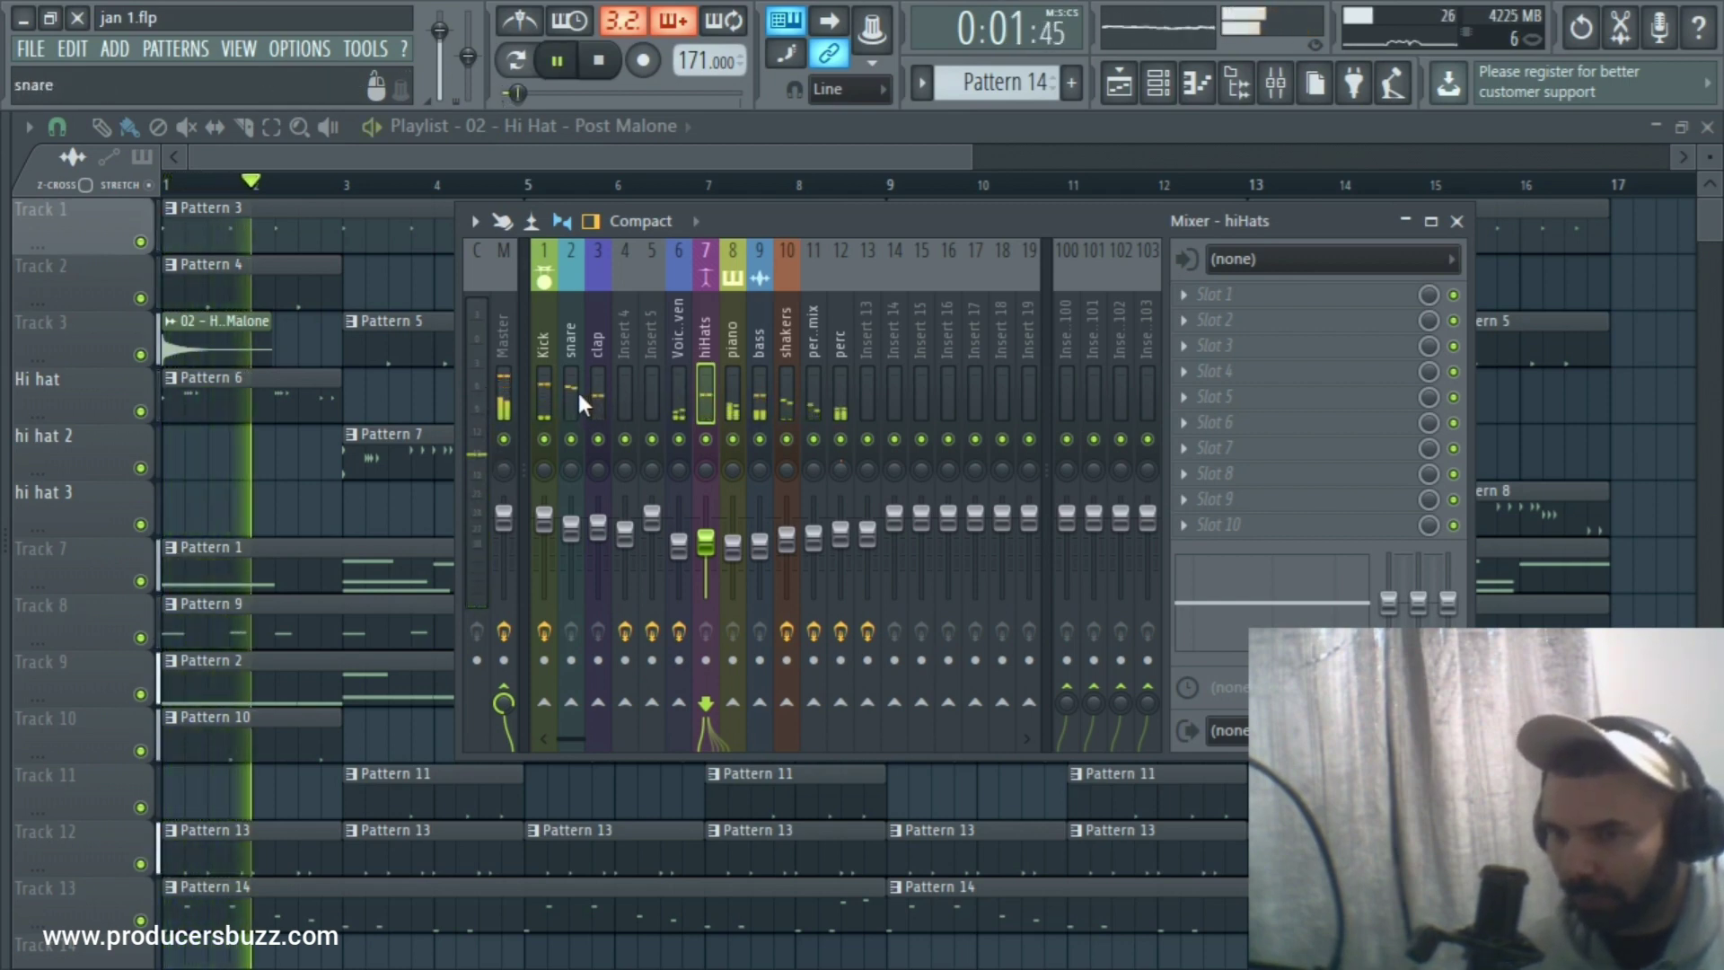
click(574, 387)
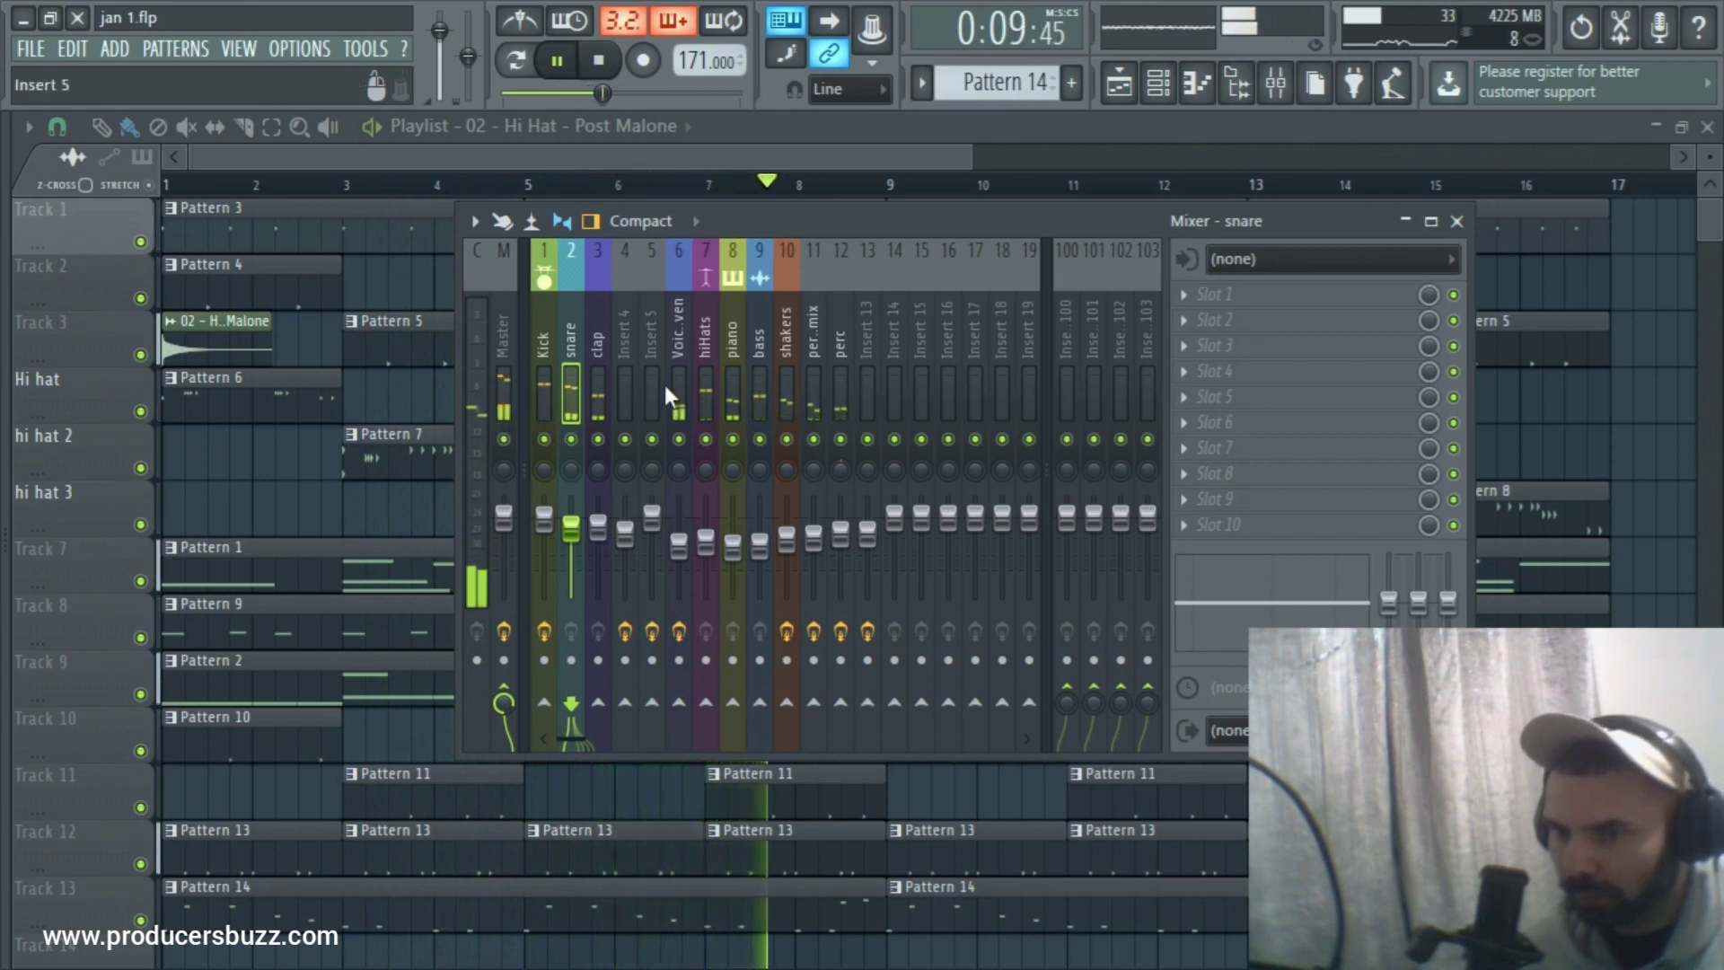
key(space)
Select the bass mixer track, play the song to check its peak level, and stop playback.
click(760, 388)
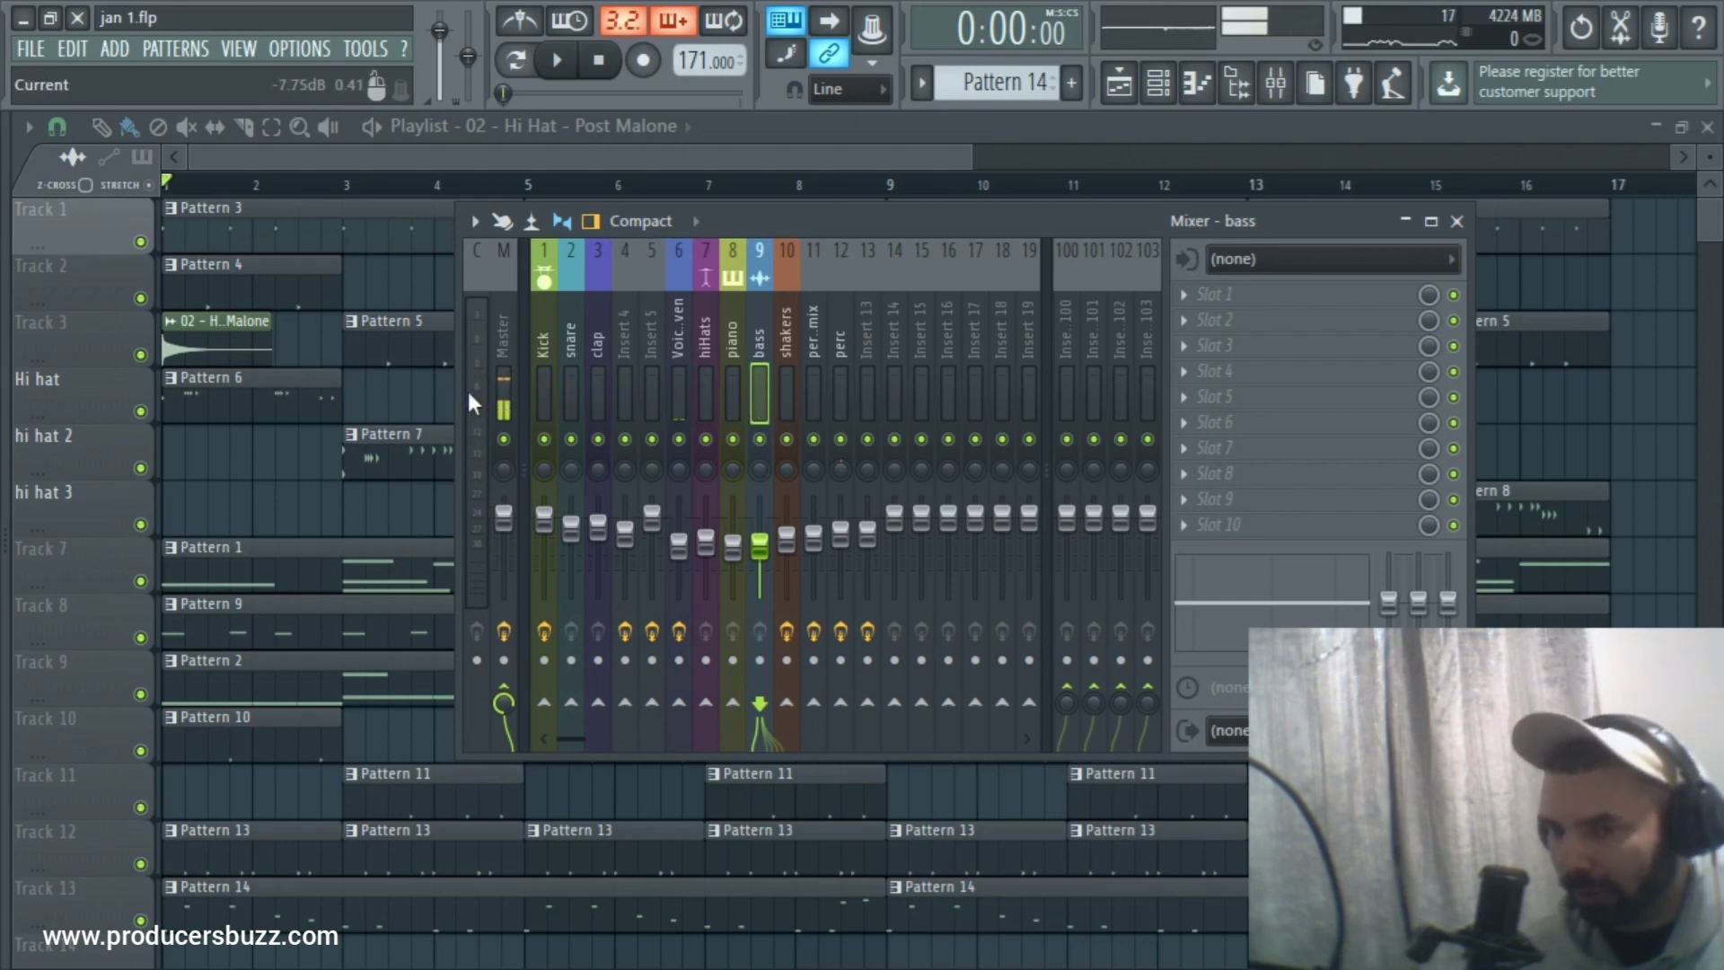
key(space)
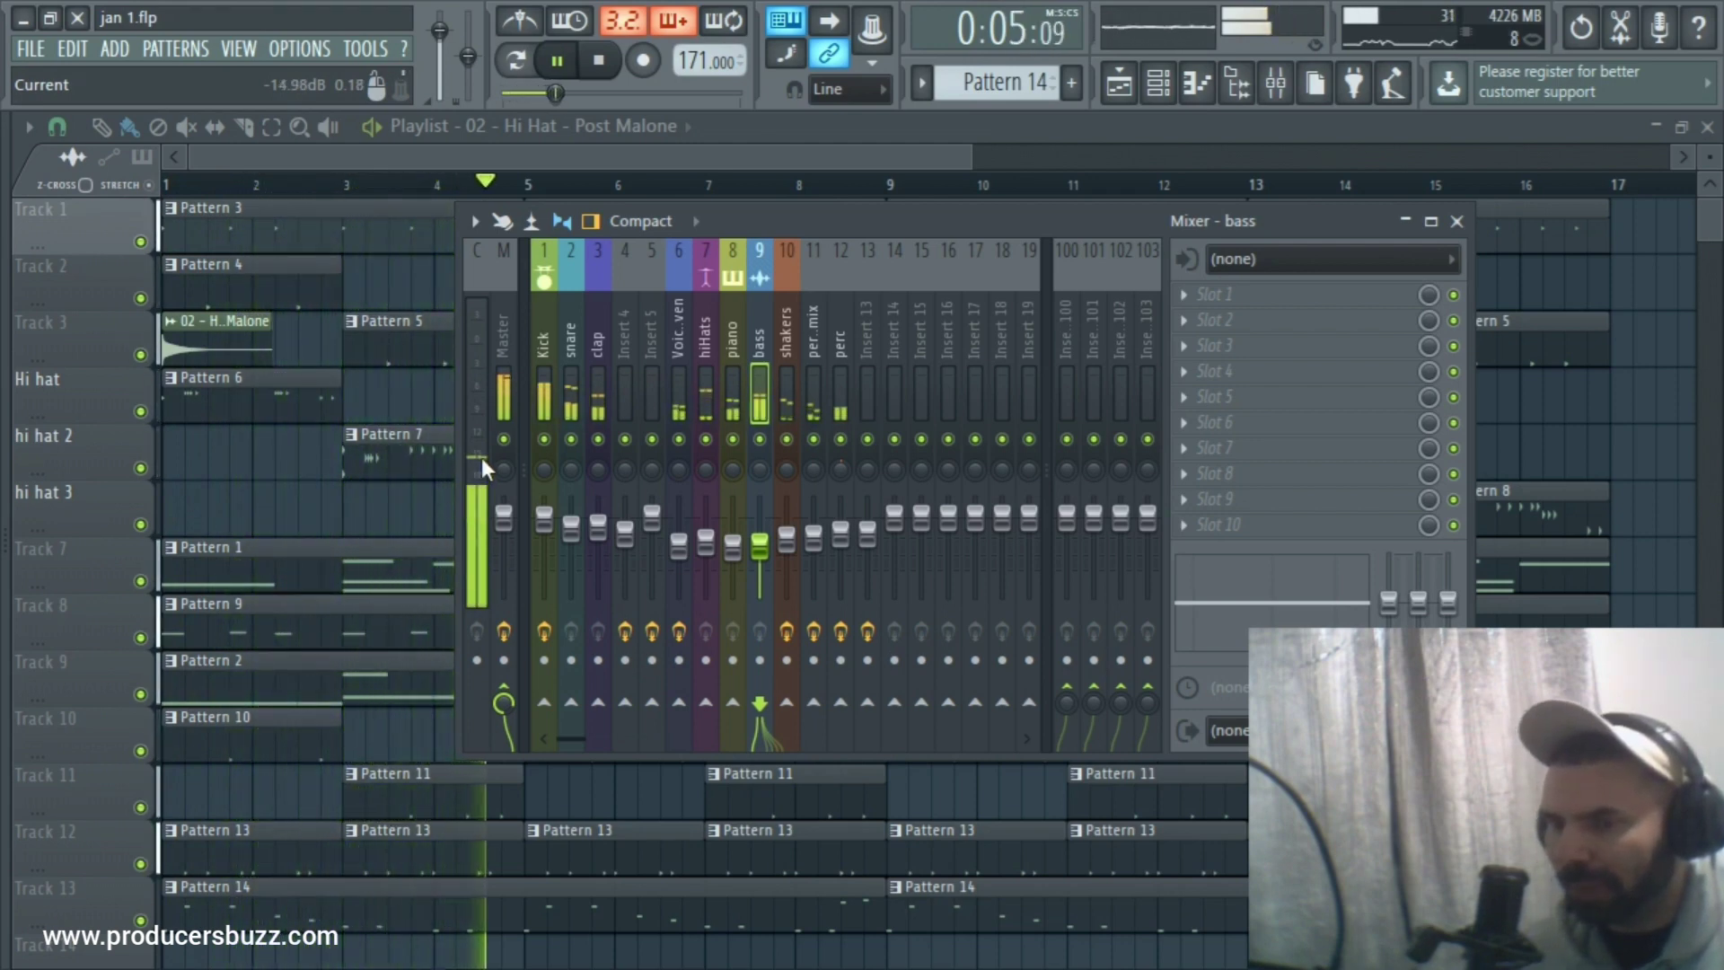
key(space)
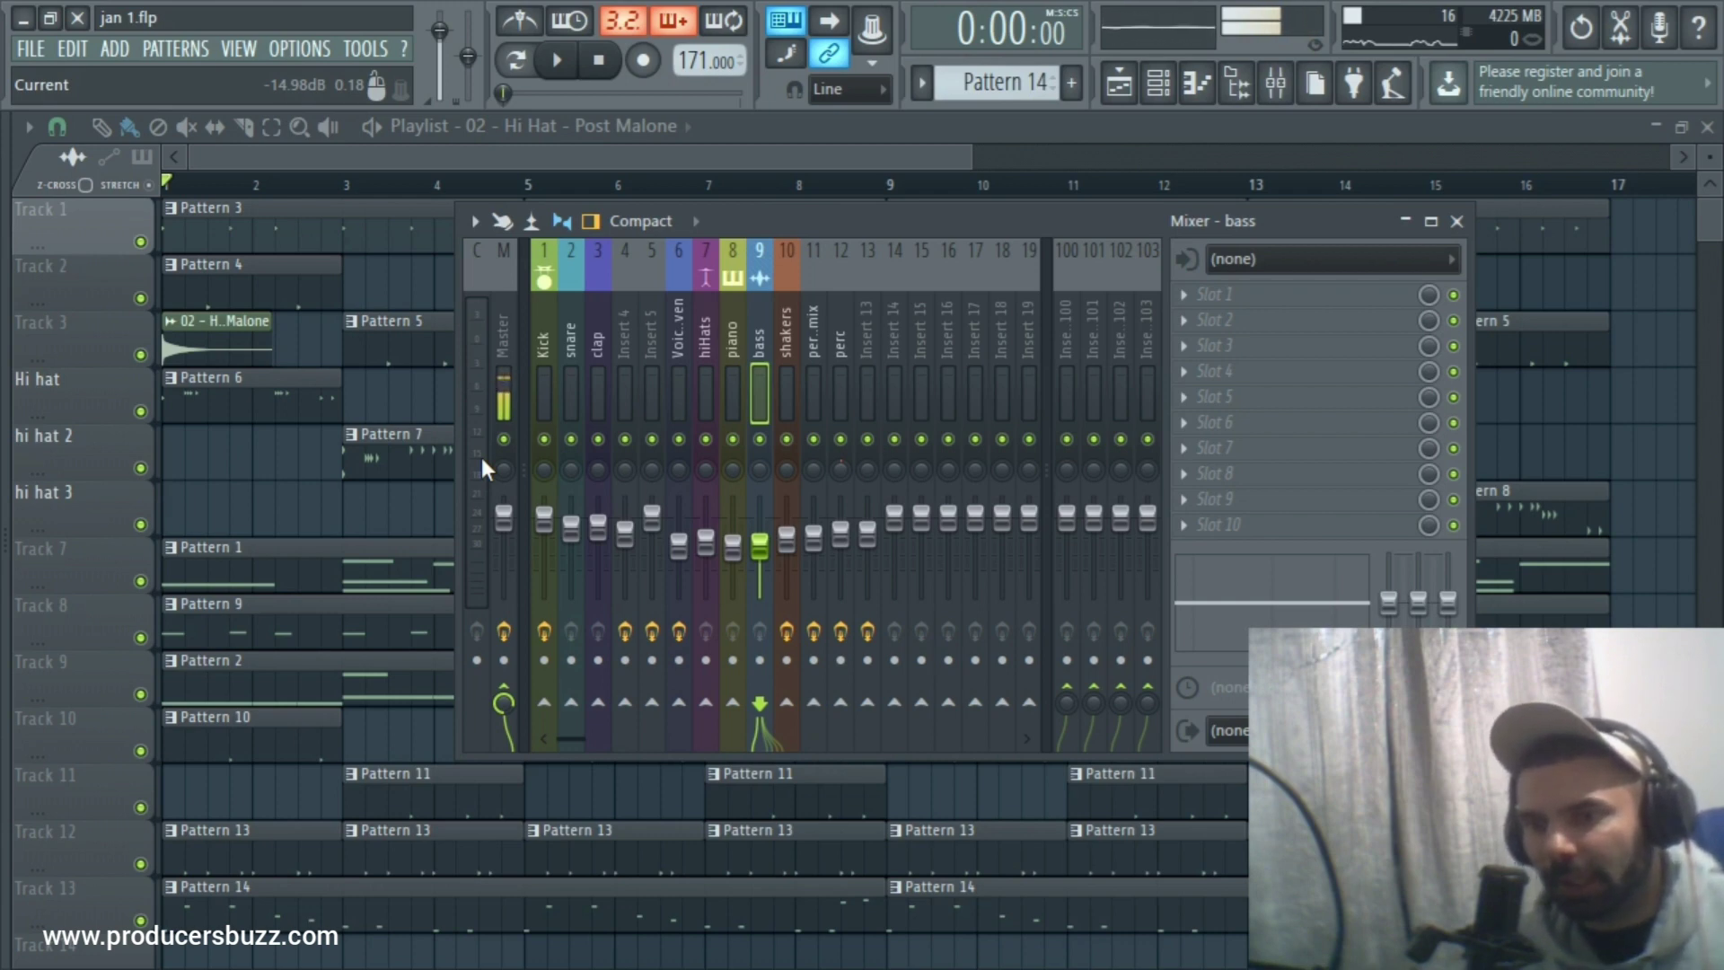
Open the Xsub bass instrument from the channel rack to view its 808 SUB 07 preset, then close it.
click(1166, 81)
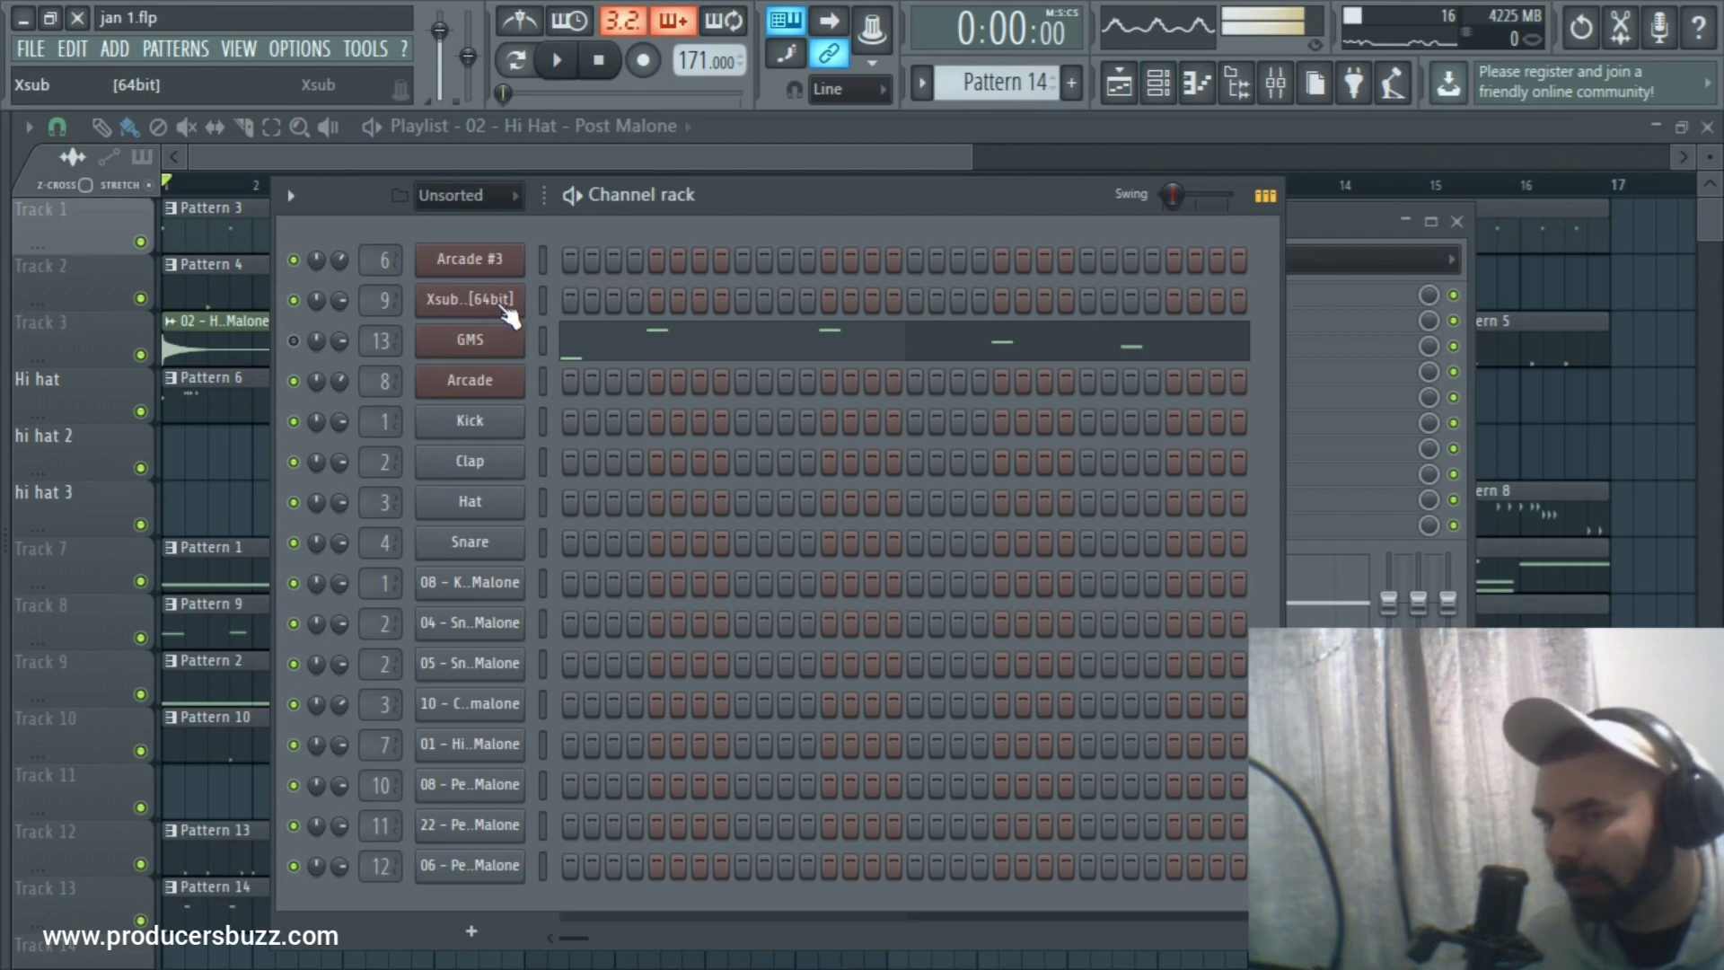
click(519, 310)
drag(676, 428, 875, 226)
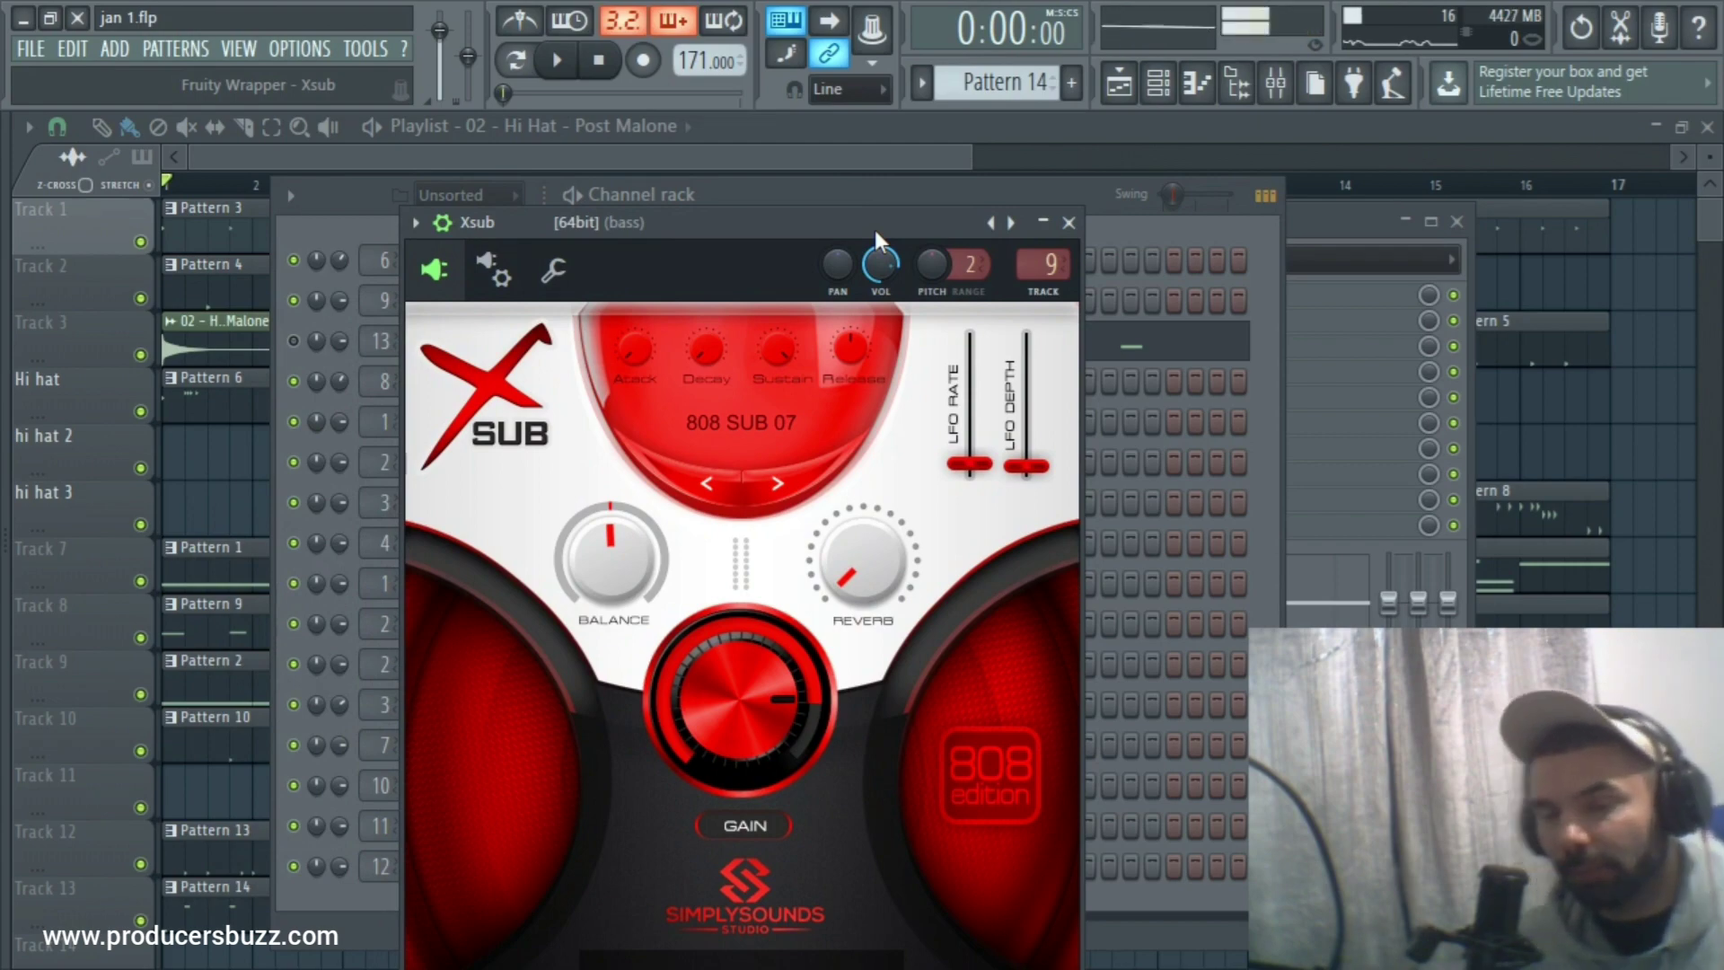
click(1068, 222)
Zoom the playlist slightly closer on the 16-bar arrangement and reopen the mixer over it, positioned near its upper middle.
drag(976, 155, 935, 167)
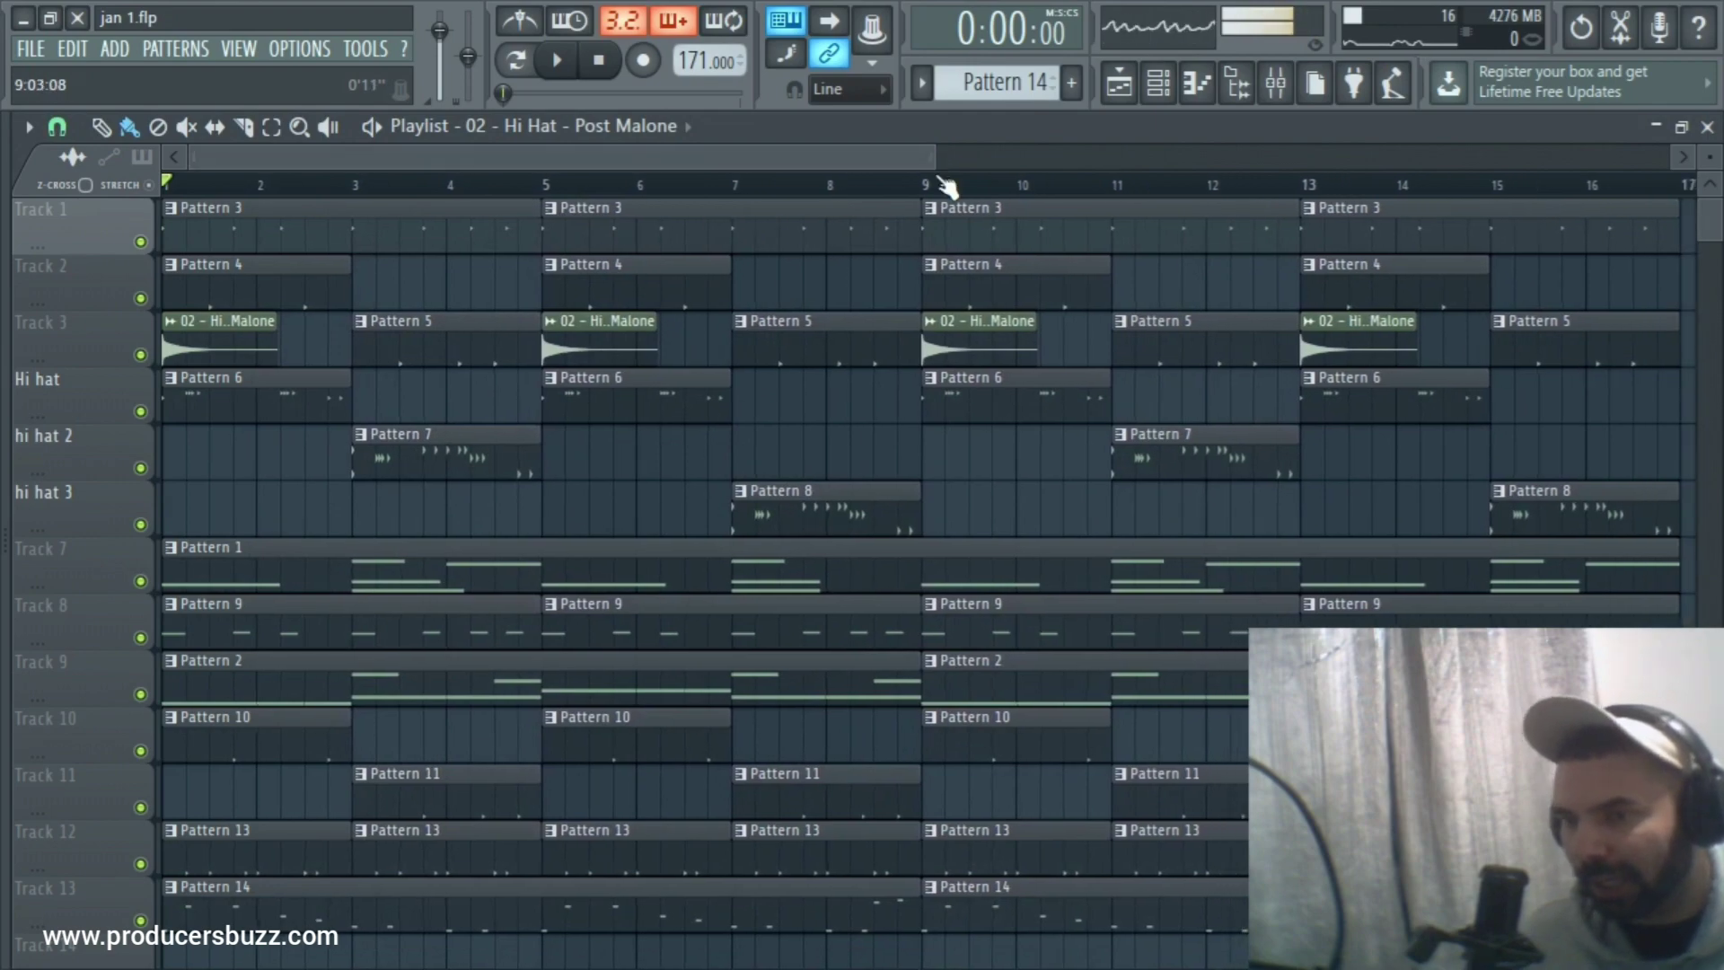
click(1158, 82)
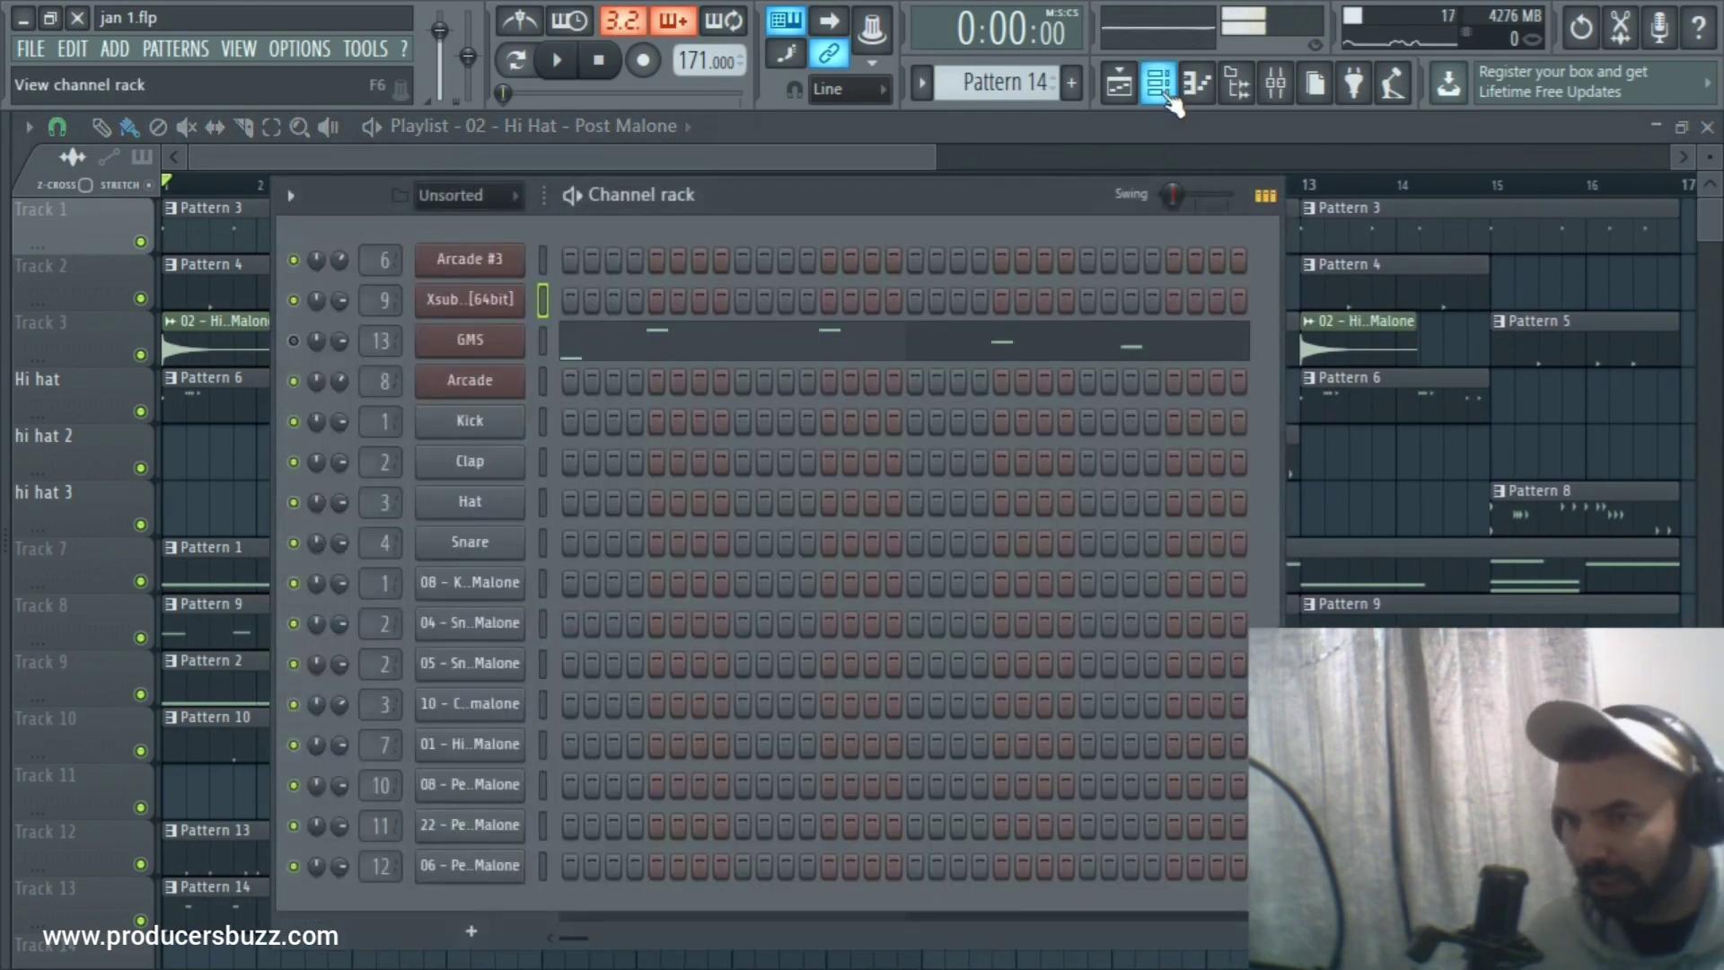
click(1160, 85)
click(1275, 84)
drag(1154, 206, 914, 224)
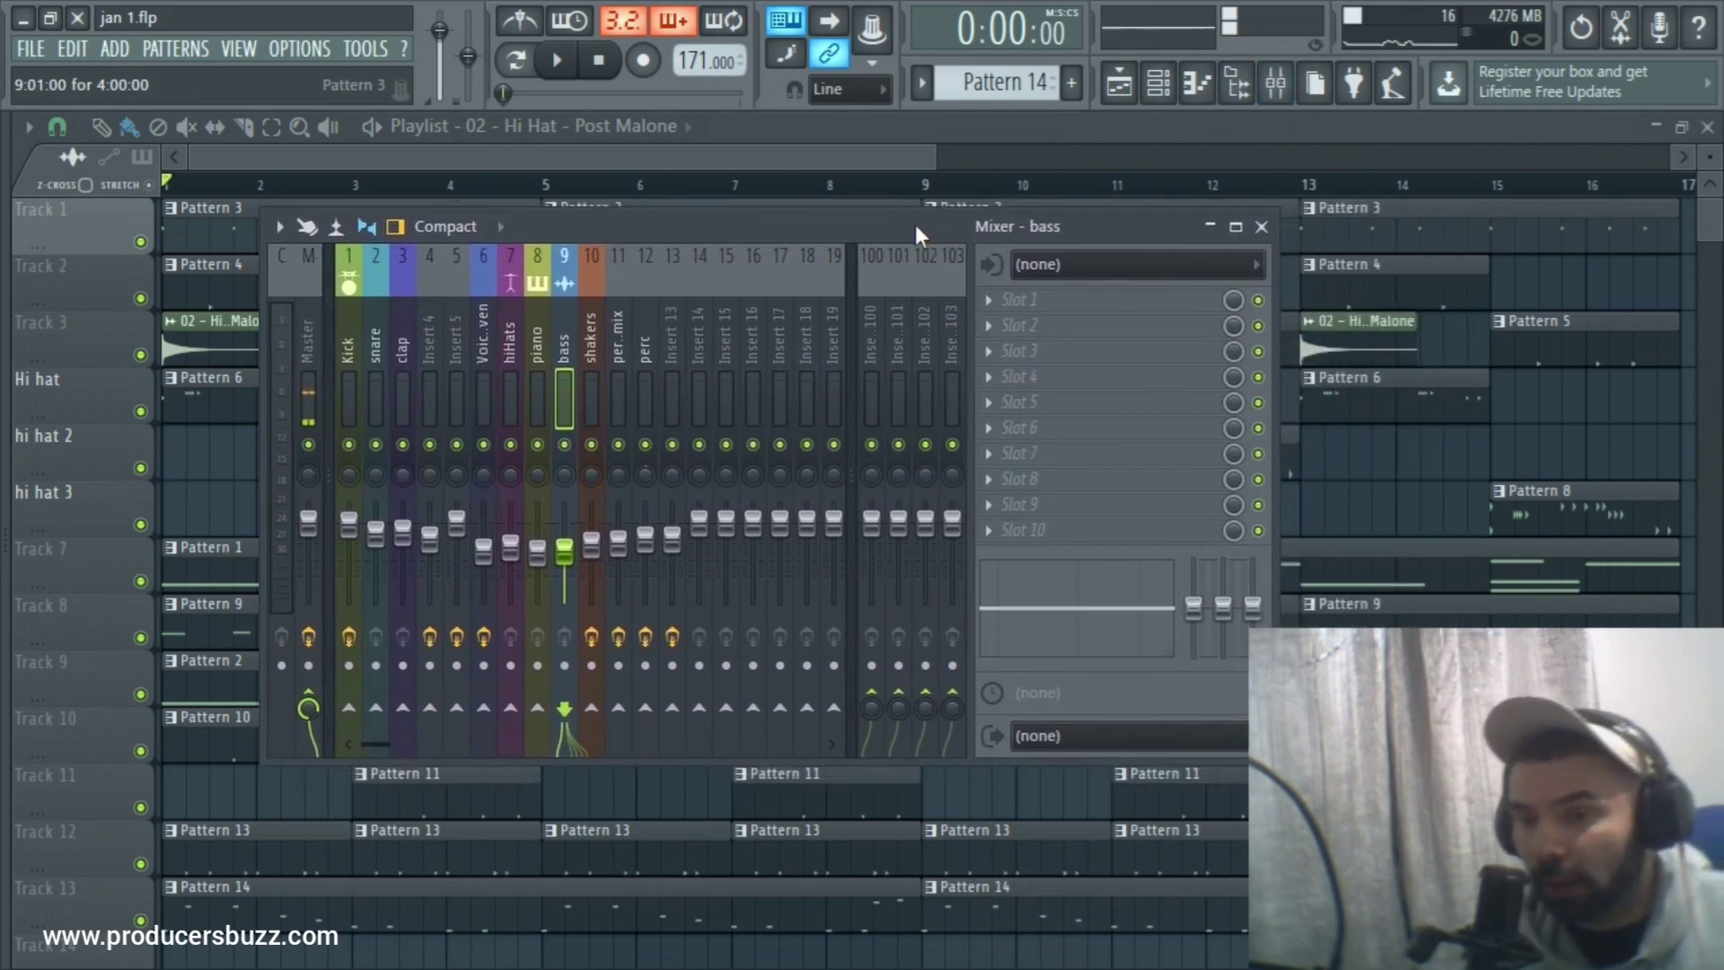
Play the song to check the current track level, stop playback, and compare the Master and bass mixer tracks.
key(space)
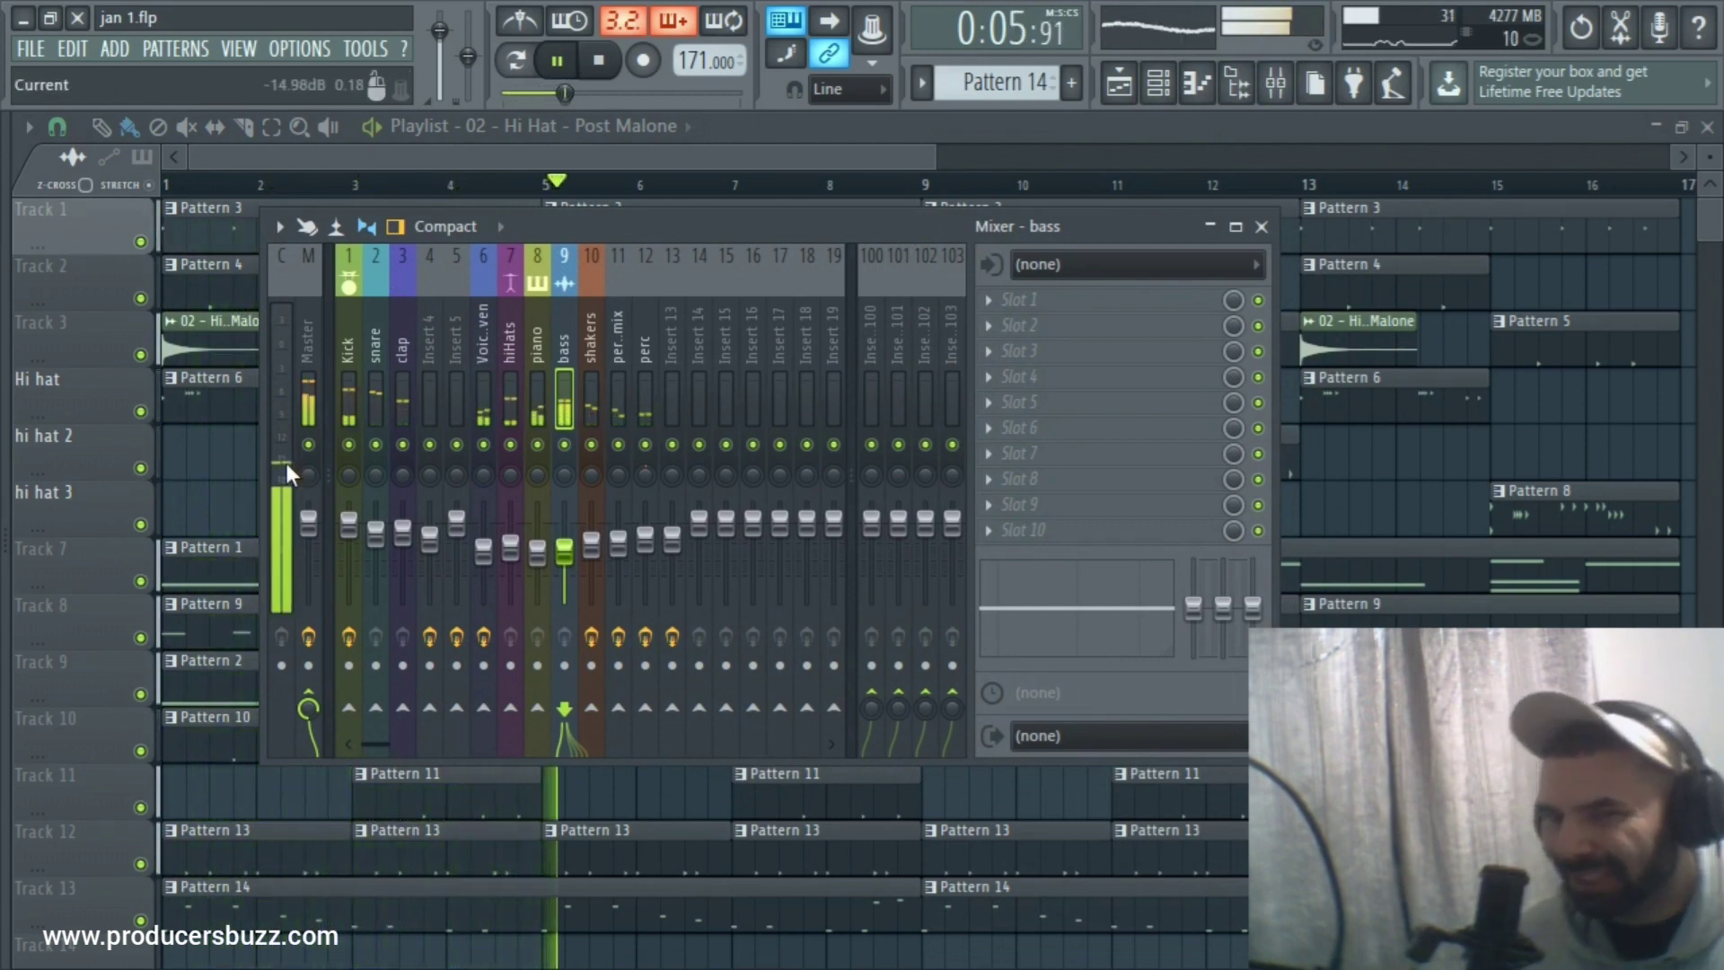
key(space)
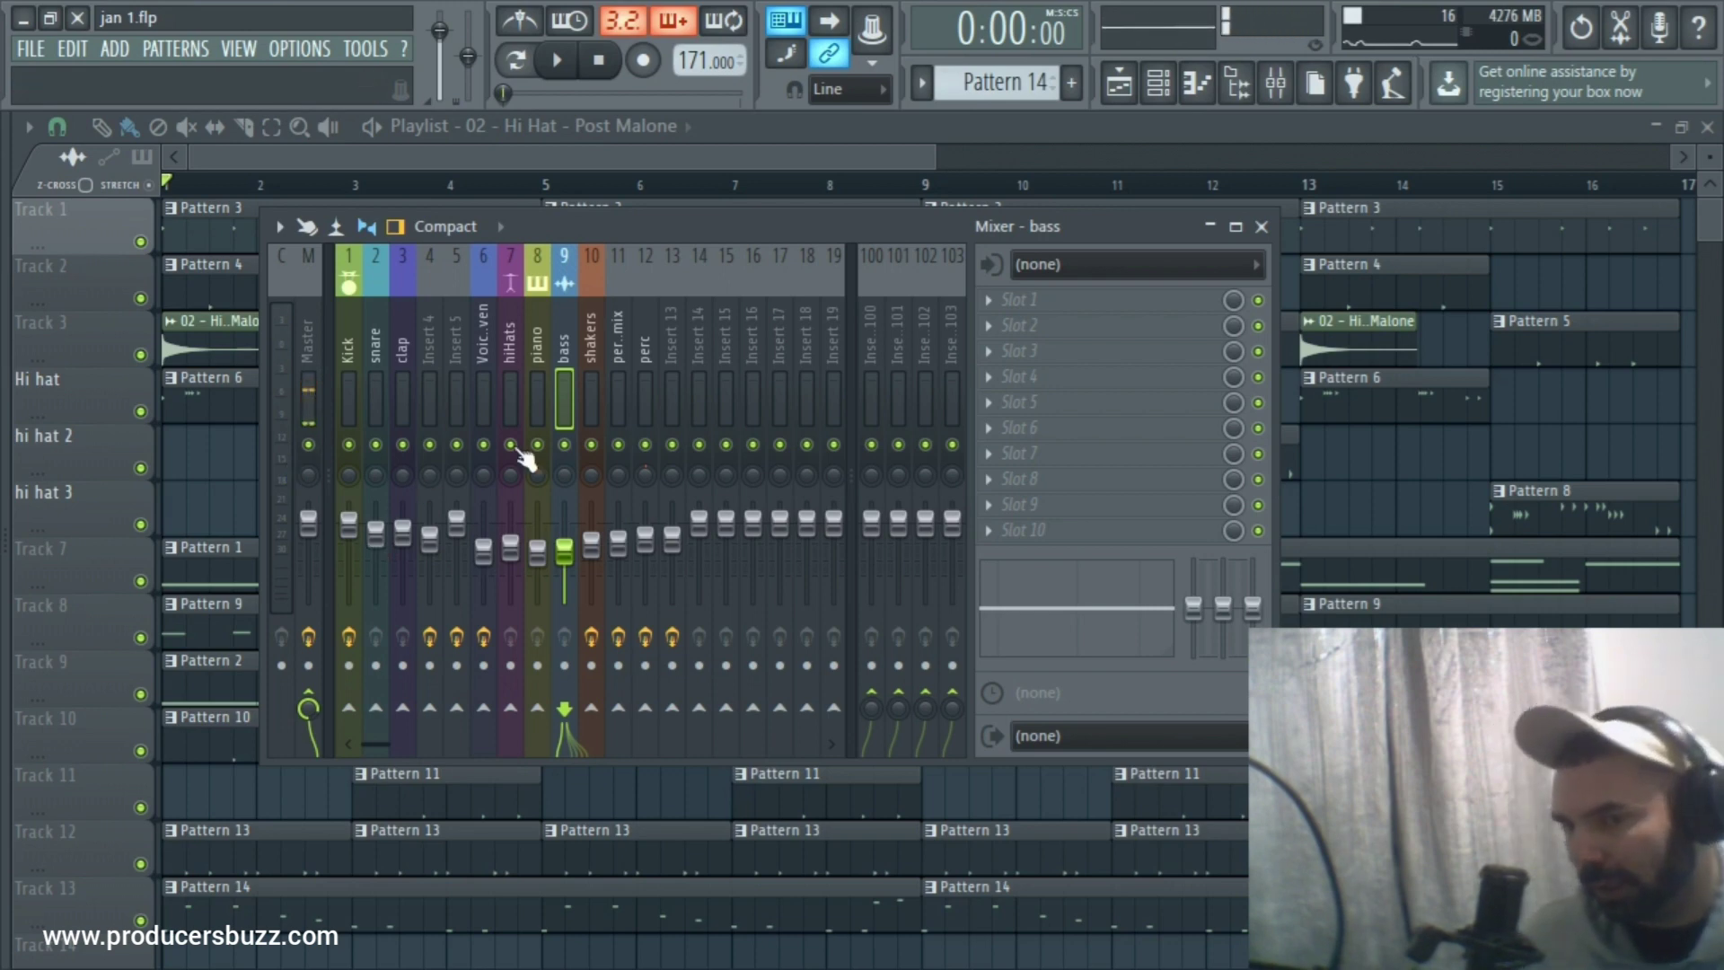
click(309, 406)
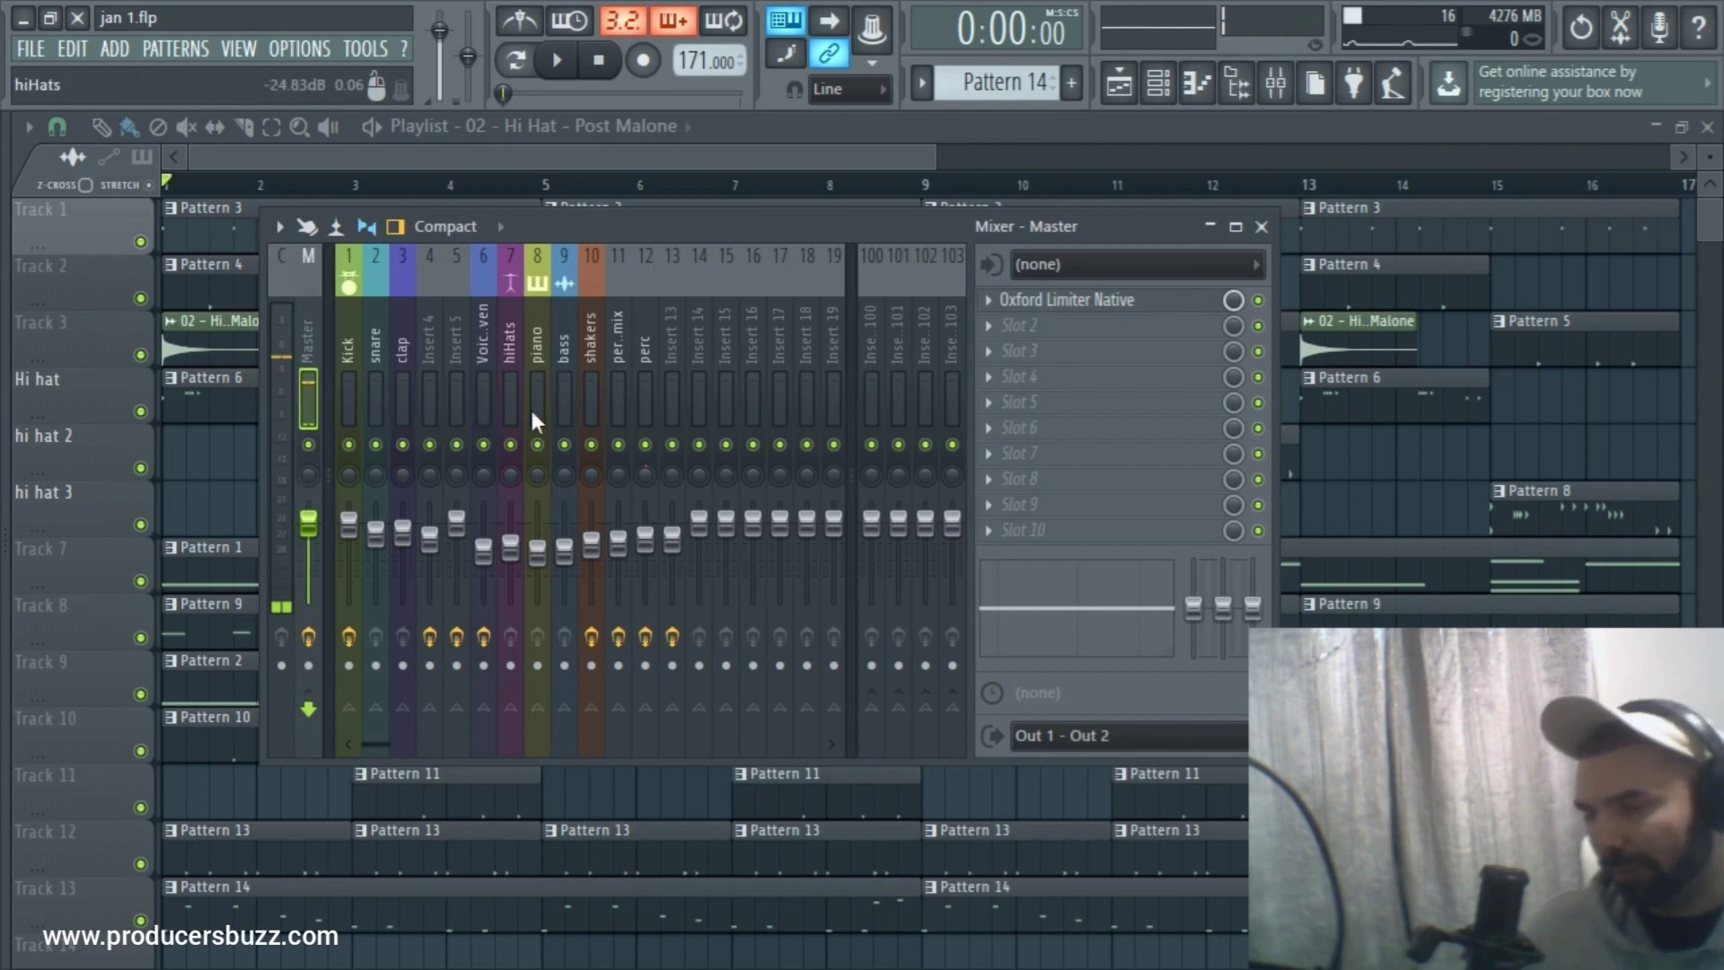
click(563, 462)
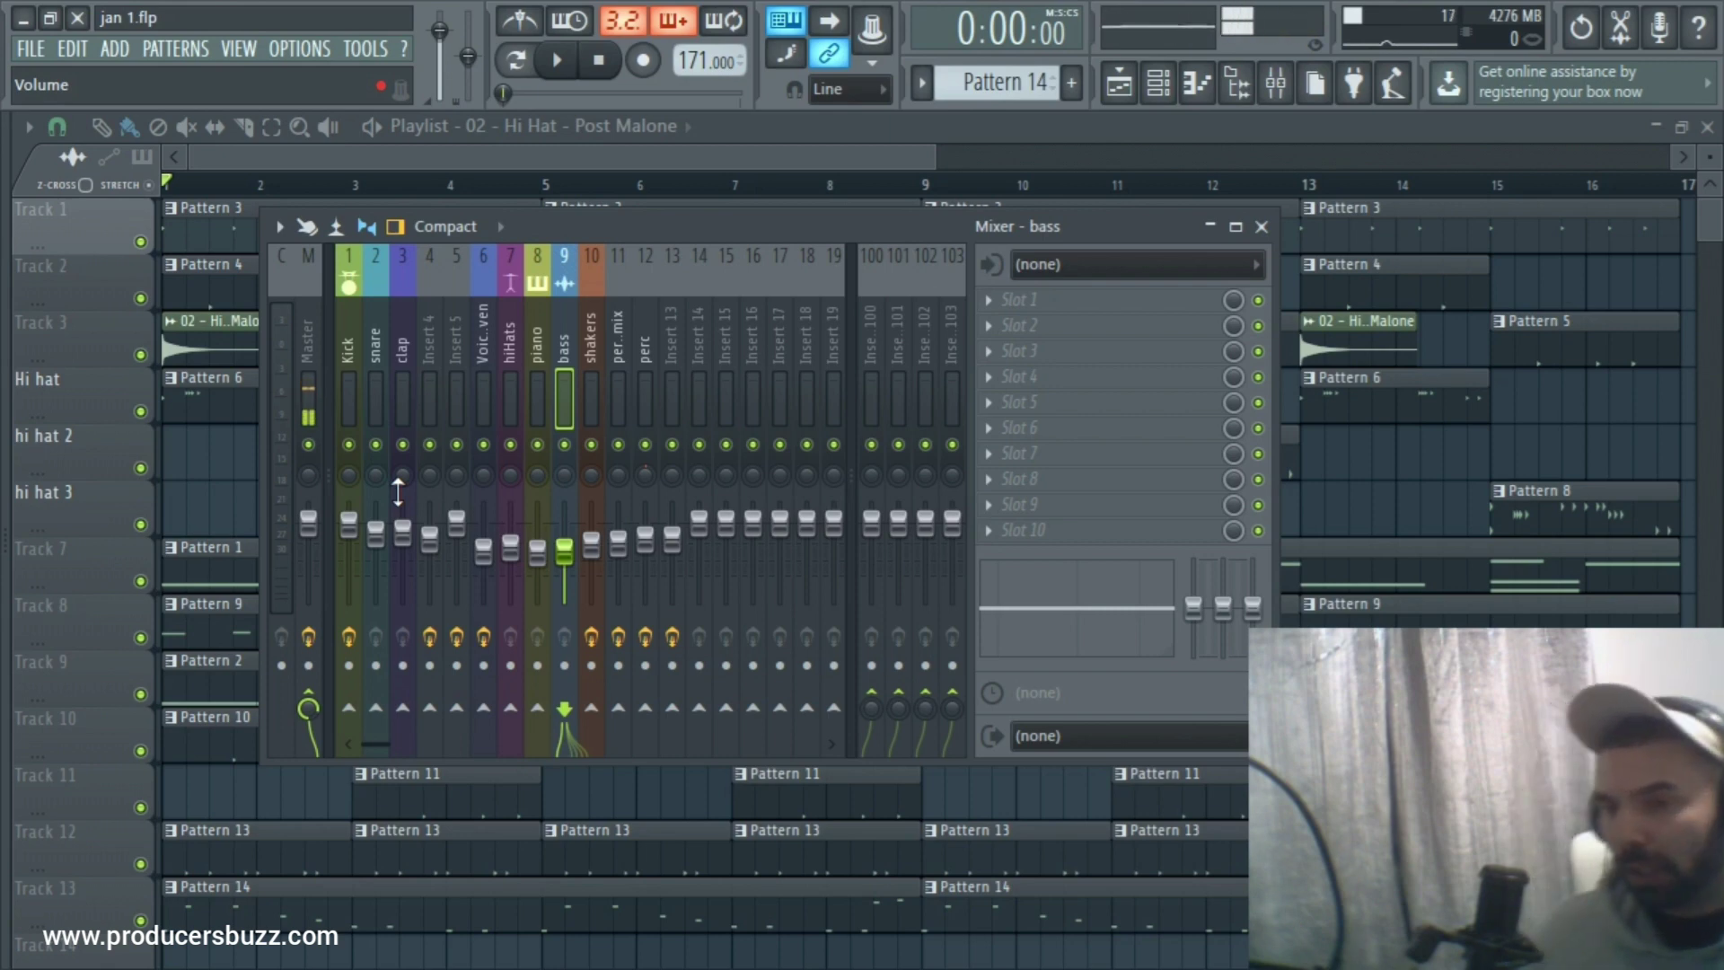
Go through the kick, snare, clap, hiHats, piano, bass, shakers and percussion mixer tracks to compare their fader levels and effects.
click(505, 347)
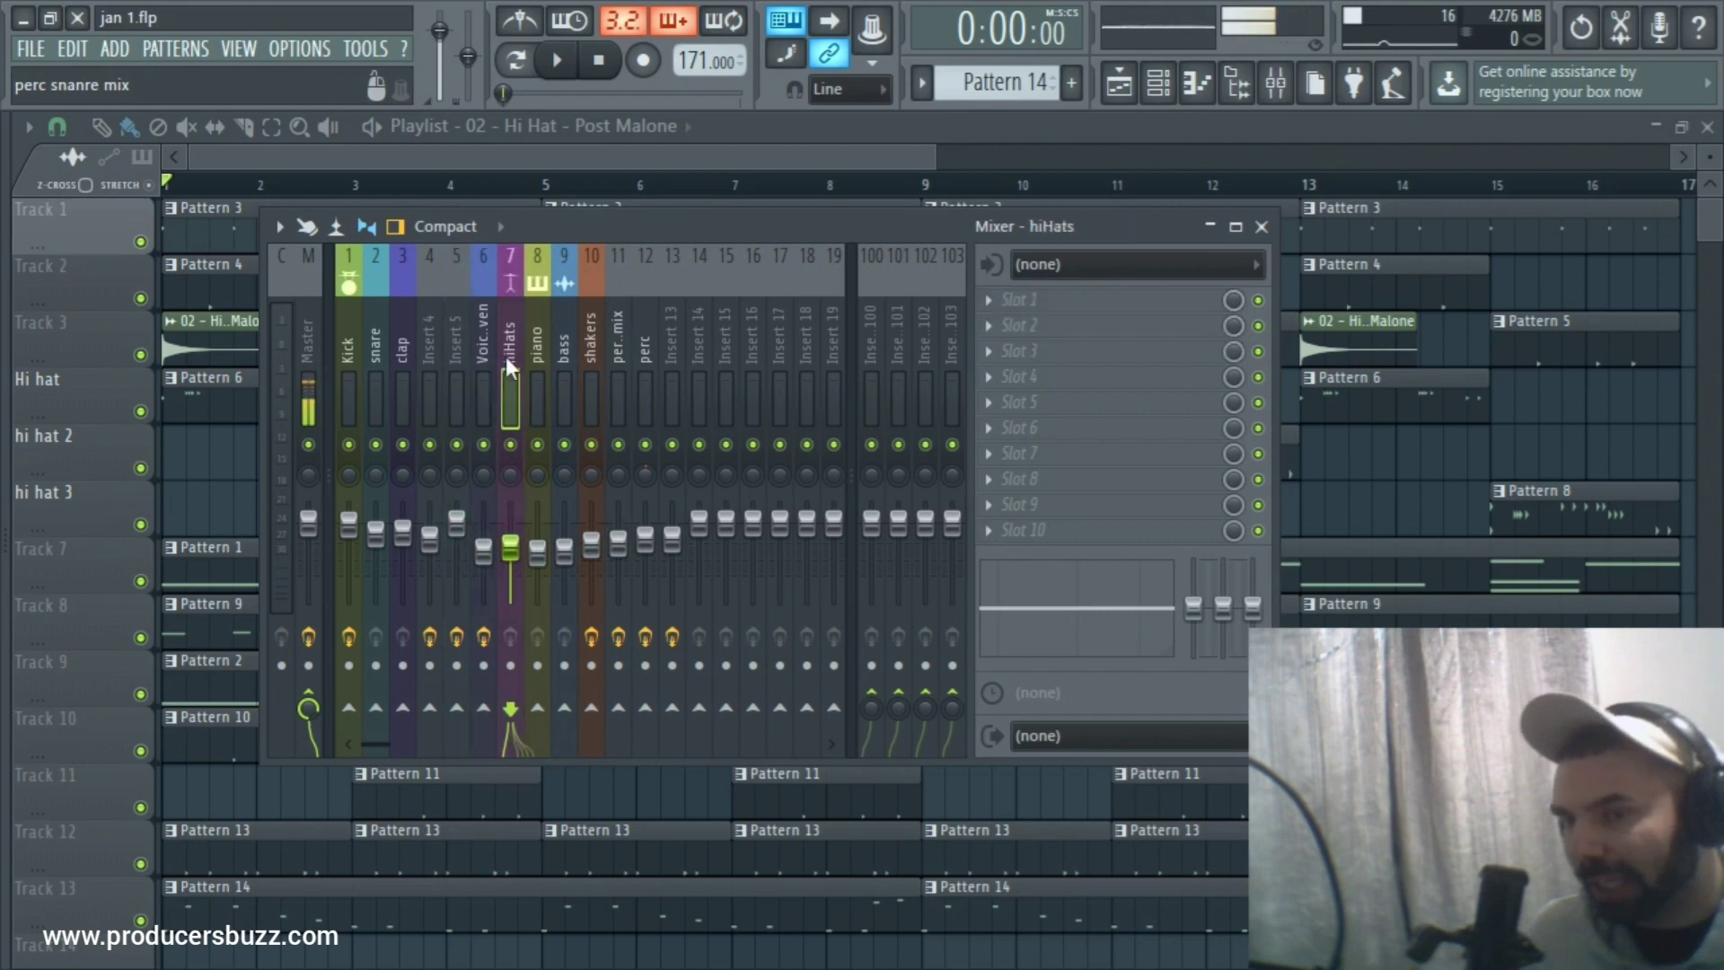
click(373, 364)
click(574, 364)
click(646, 368)
click(616, 368)
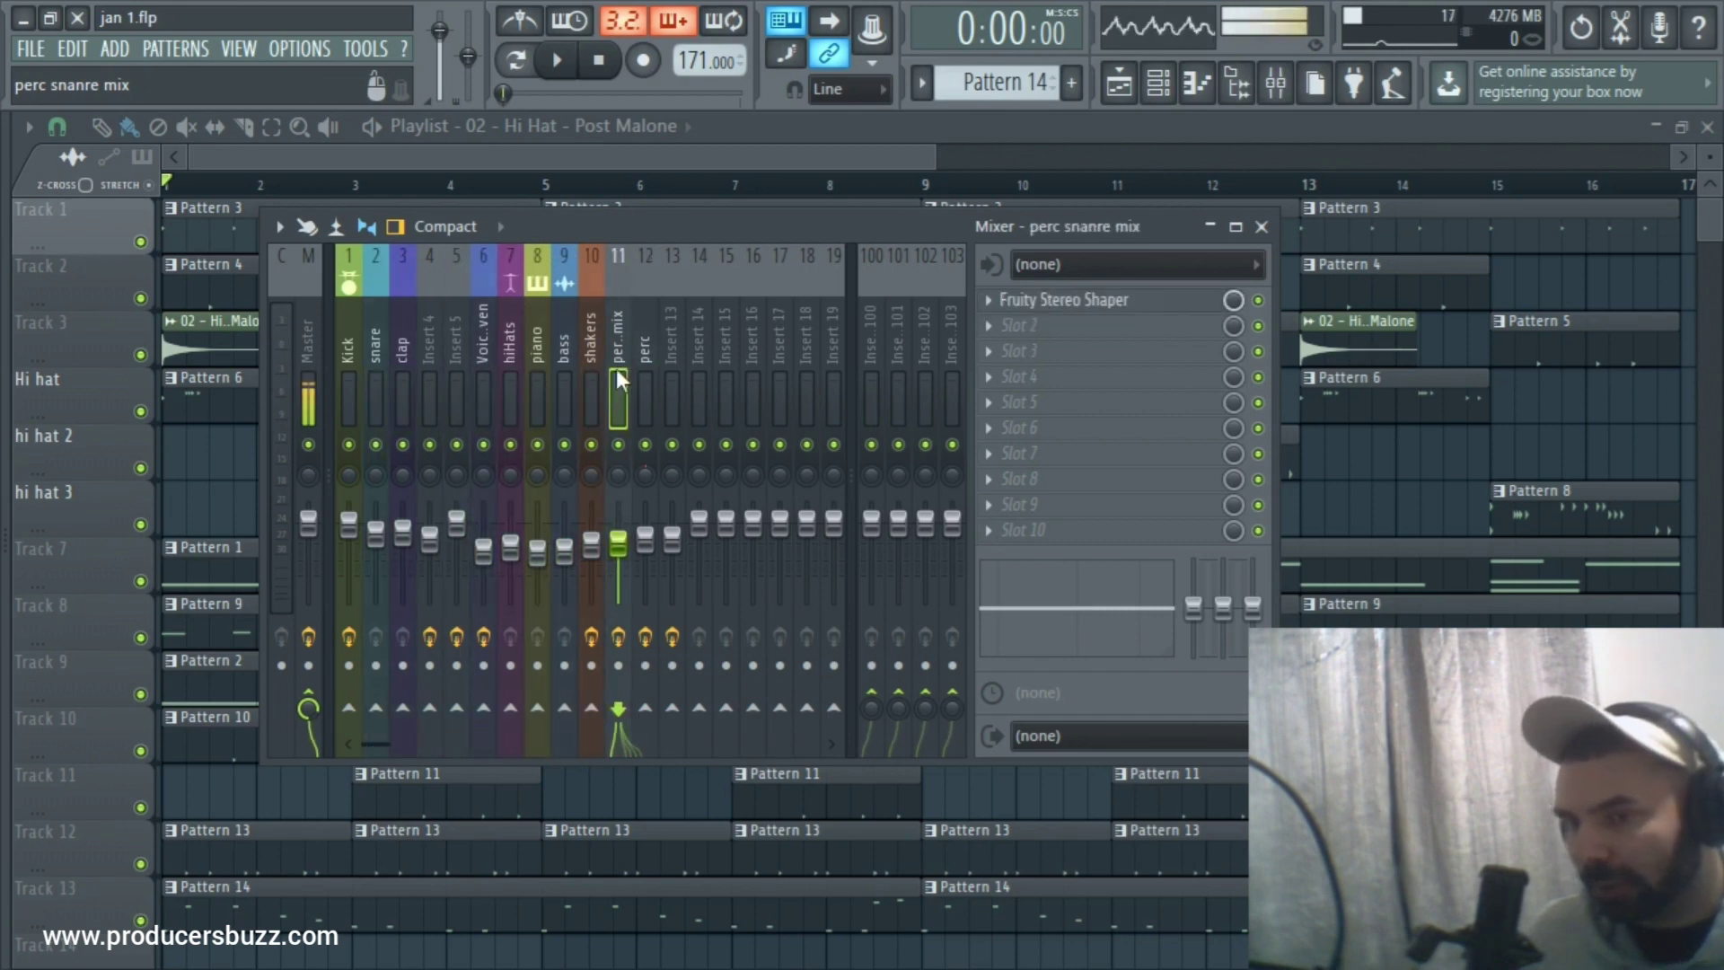
click(406, 365)
click(375, 364)
click(347, 366)
click(429, 368)
click(504, 373)
click(564, 375)
click(616, 377)
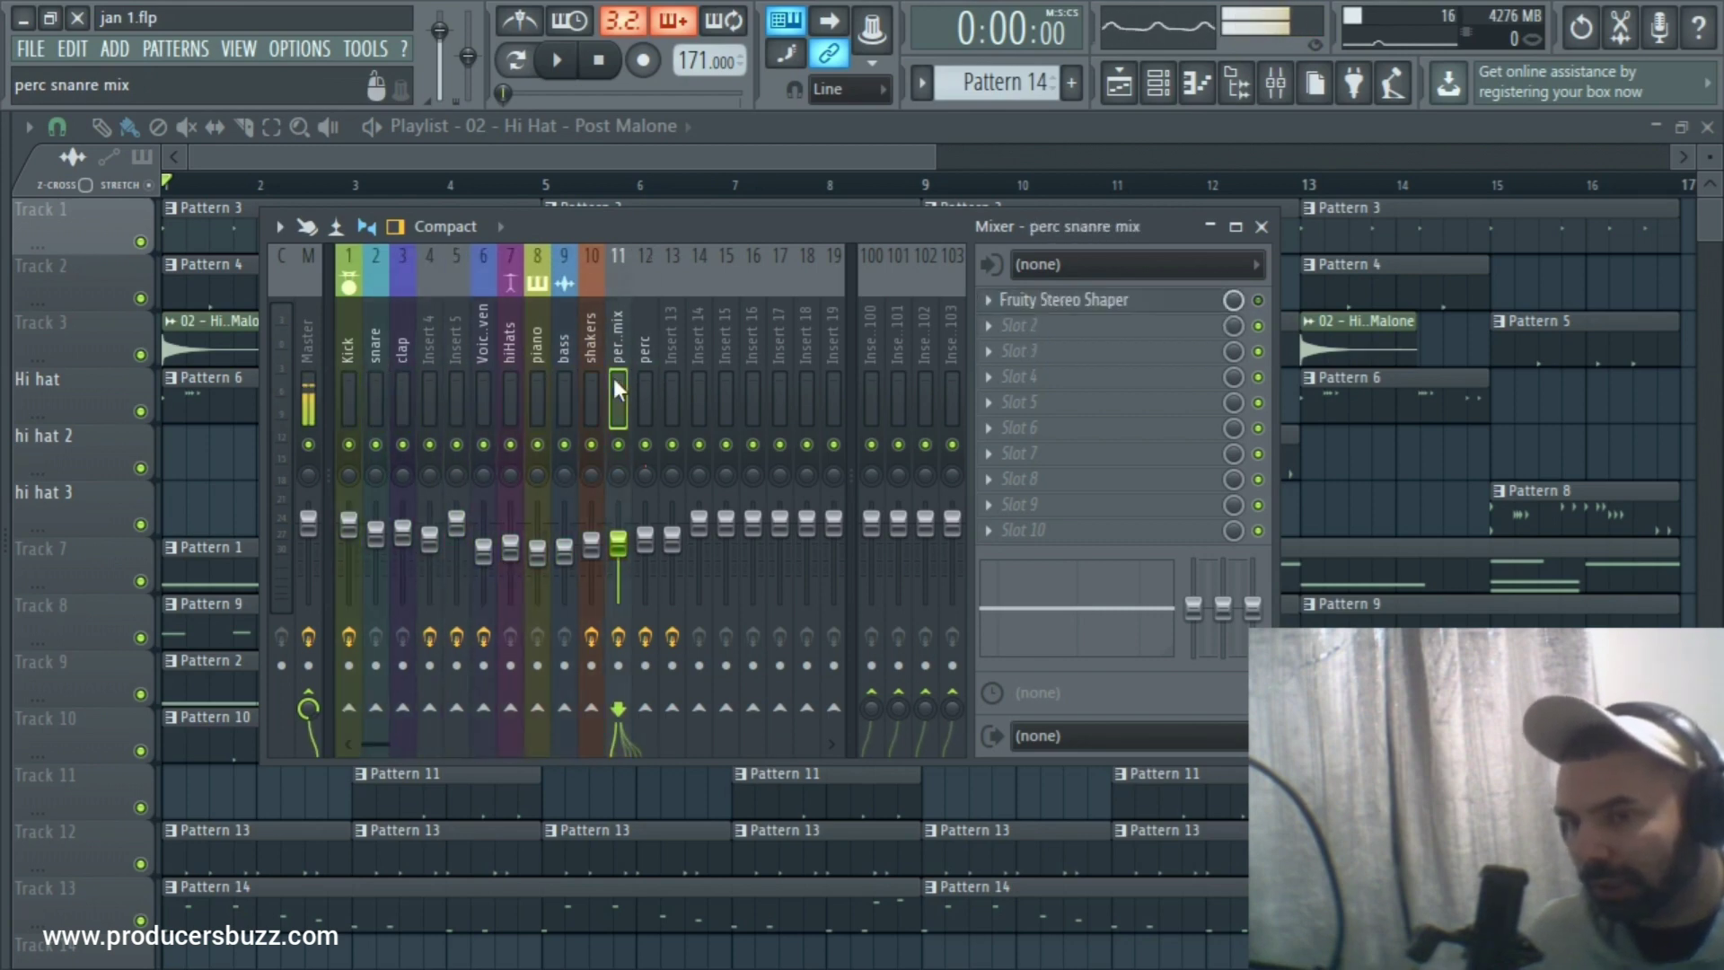
click(644, 379)
click(591, 388)
click(372, 381)
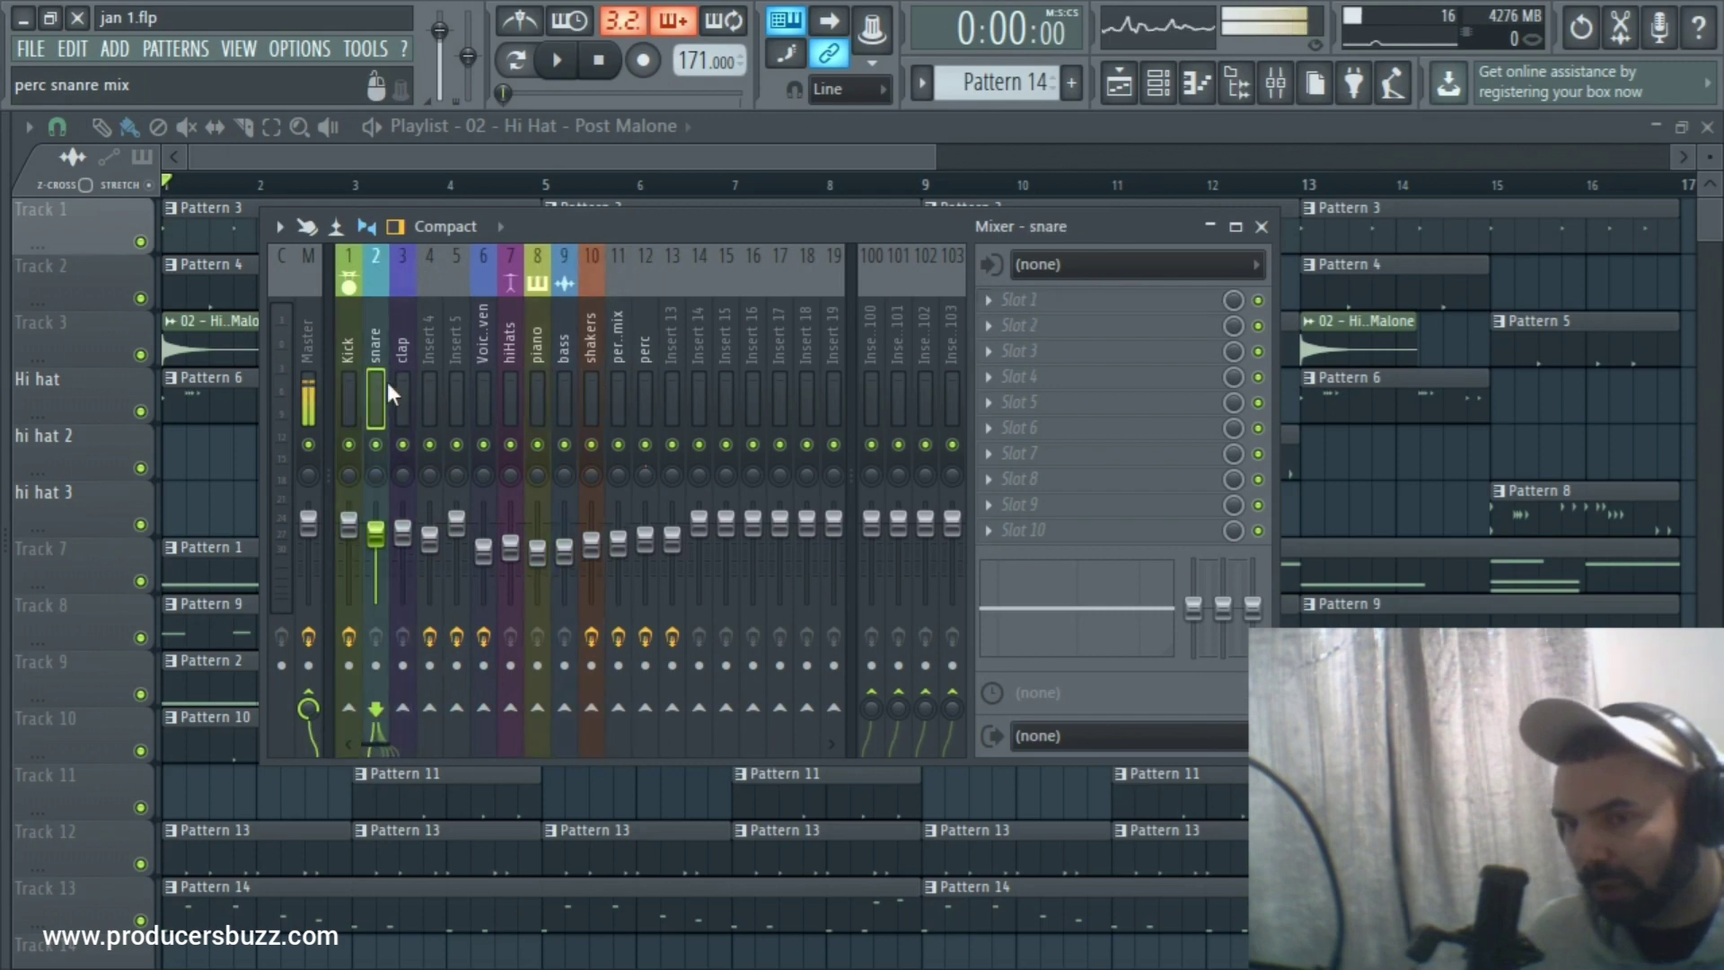
click(539, 381)
click(616, 395)
click(344, 373)
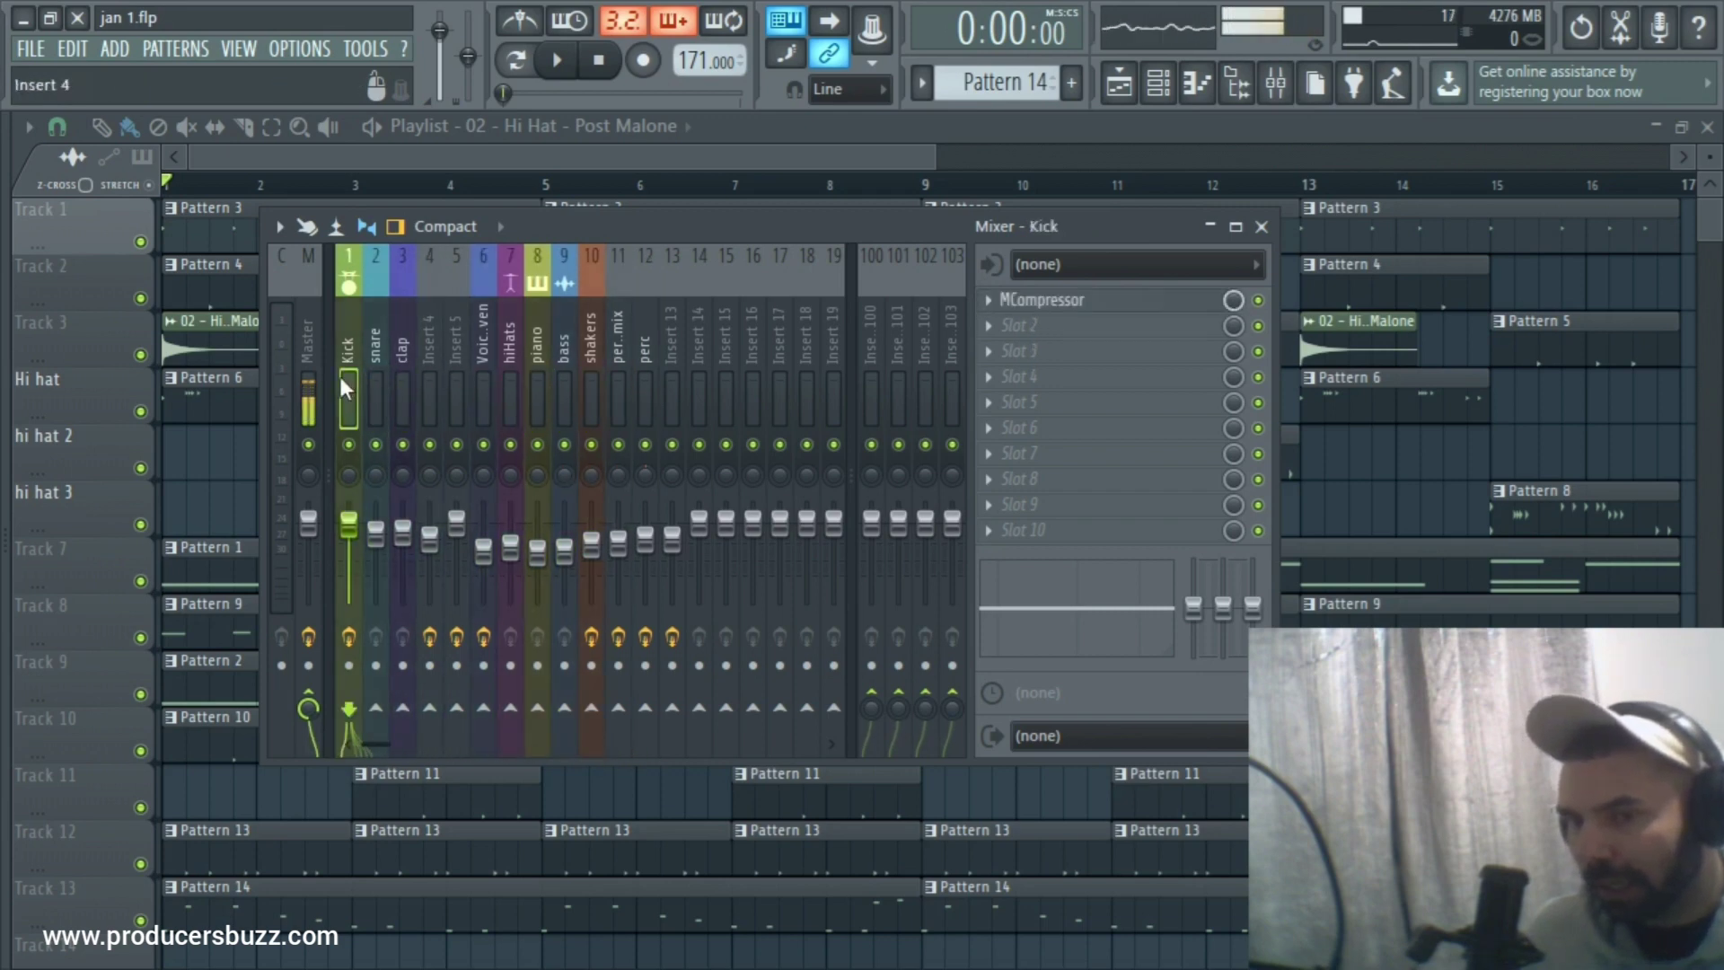
mouse_move(614, 369)
mouse_down()
mouse_move(551, 385)
mouse_move(616, 395)
mouse_up()
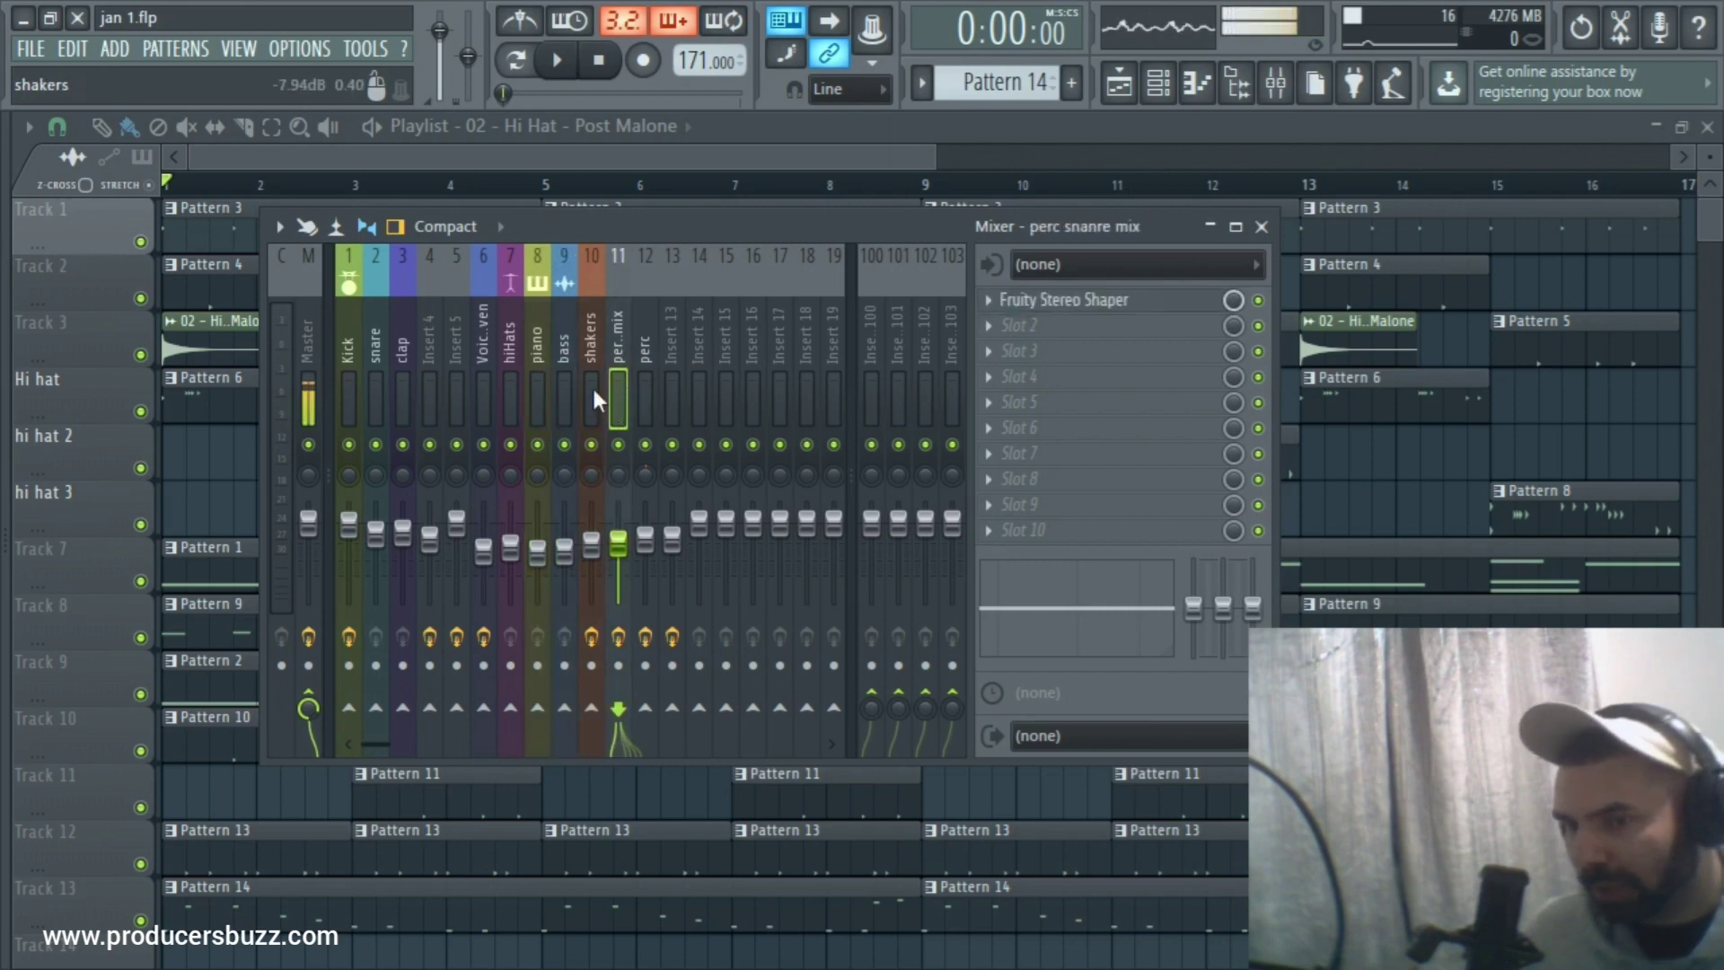
click(591, 385)
click(613, 384)
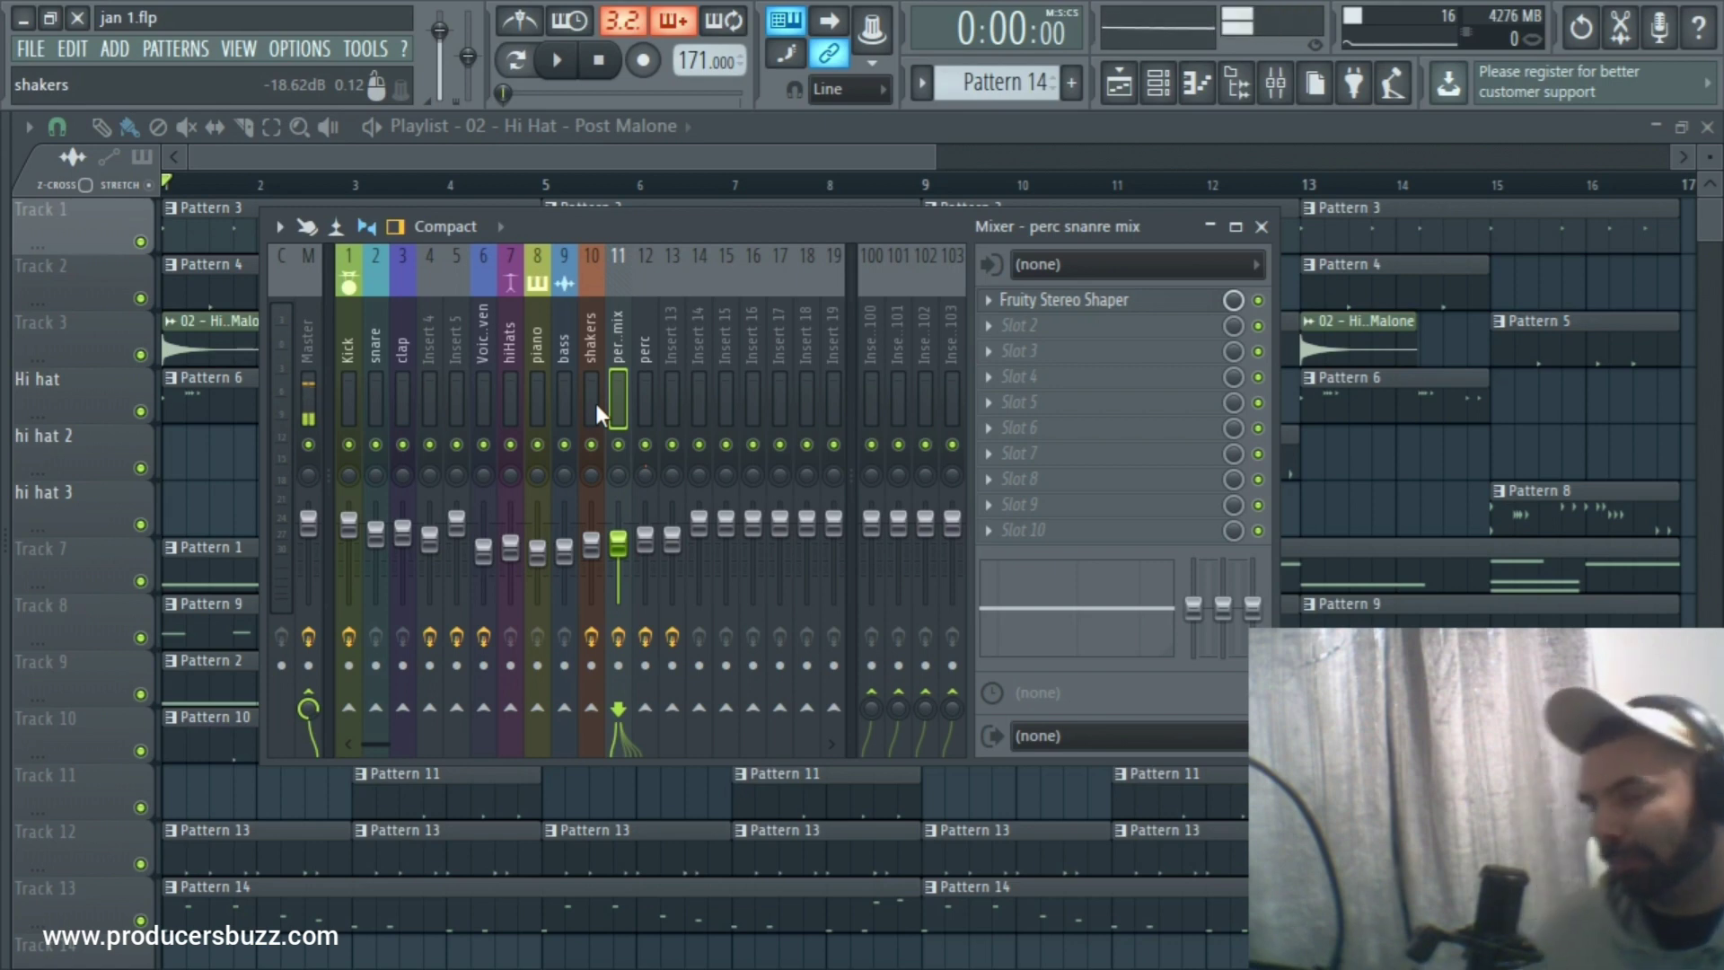
Mute the mixer tracks from snare through perc snanre mix, leaving the Kick unmuted, and shift the mixer window slightly.
right_click(349, 444)
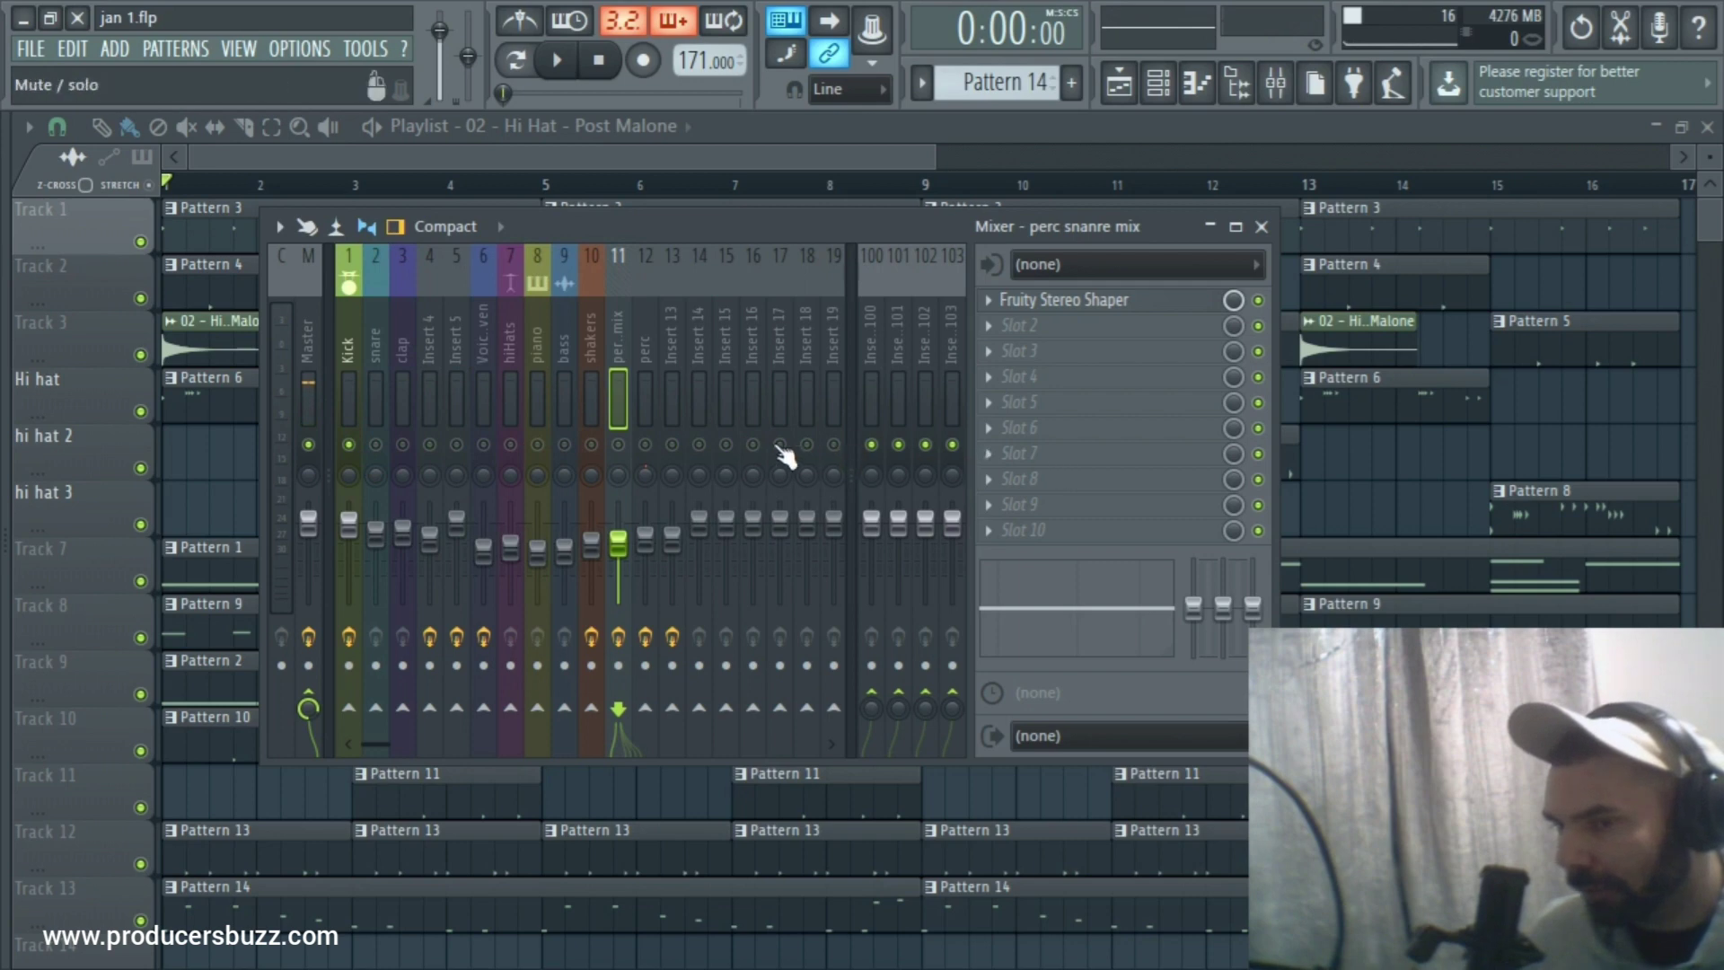
right_click(349, 444)
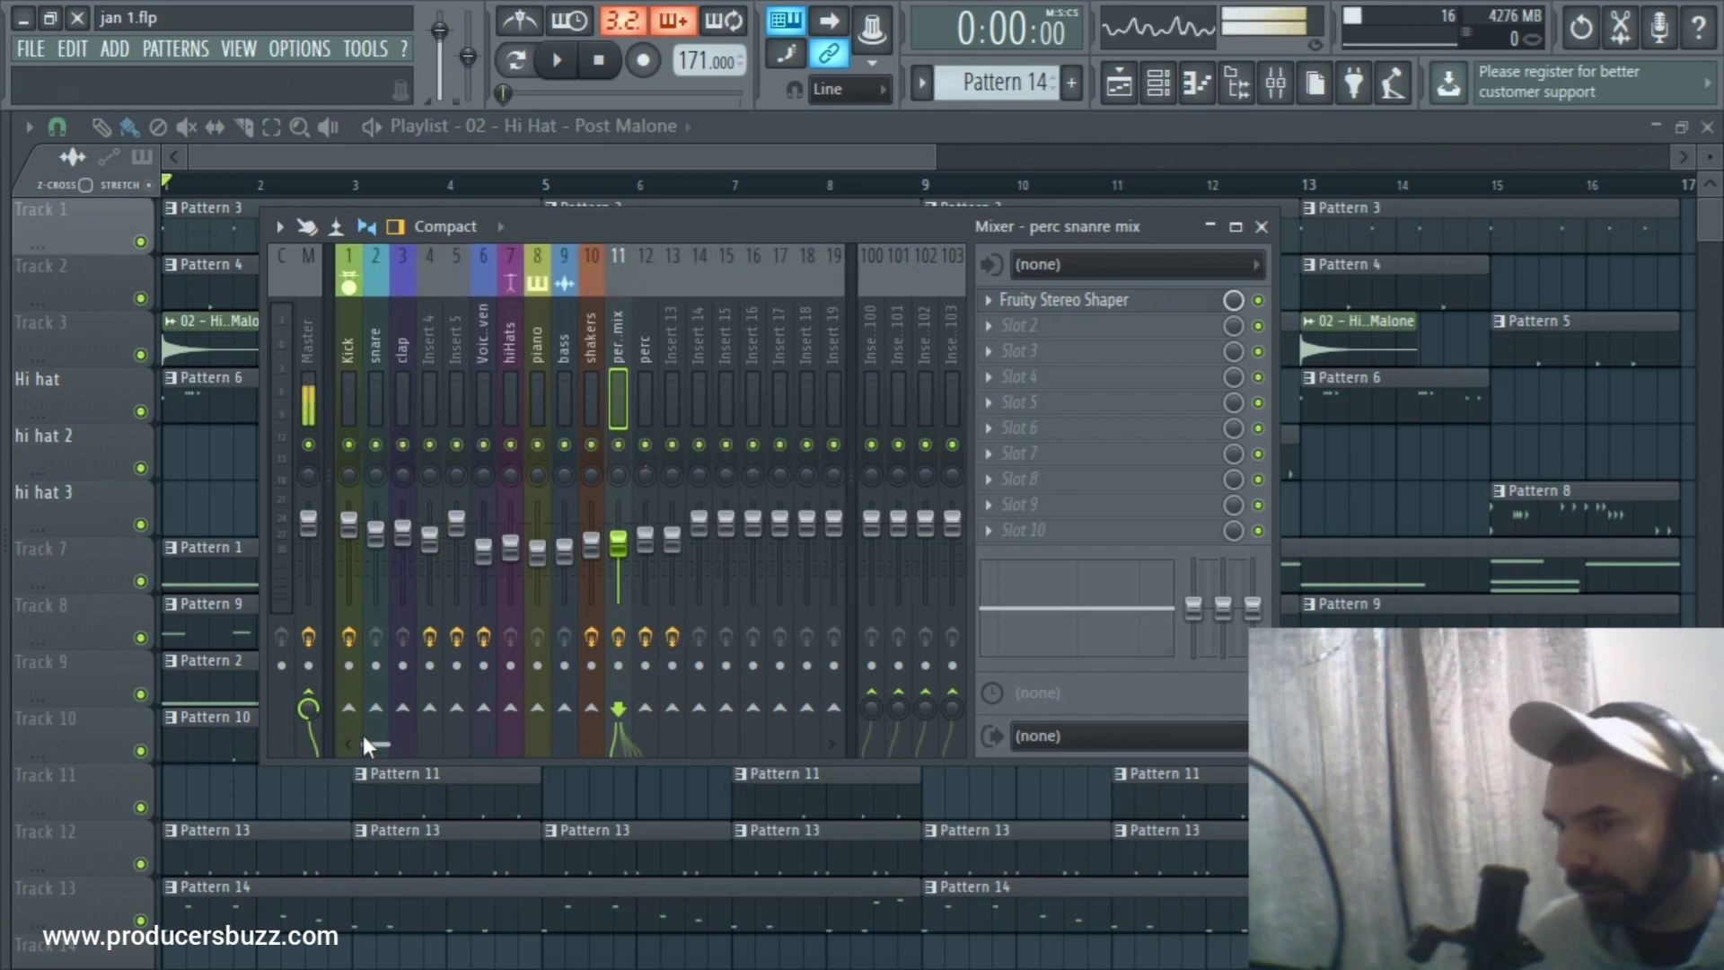
mouse_move(366, 743)
mouse_down()
mouse_move(417, 747)
mouse_move(366, 745)
mouse_up()
drag(617, 444, 376, 453)
drag(898, 223, 960, 239)
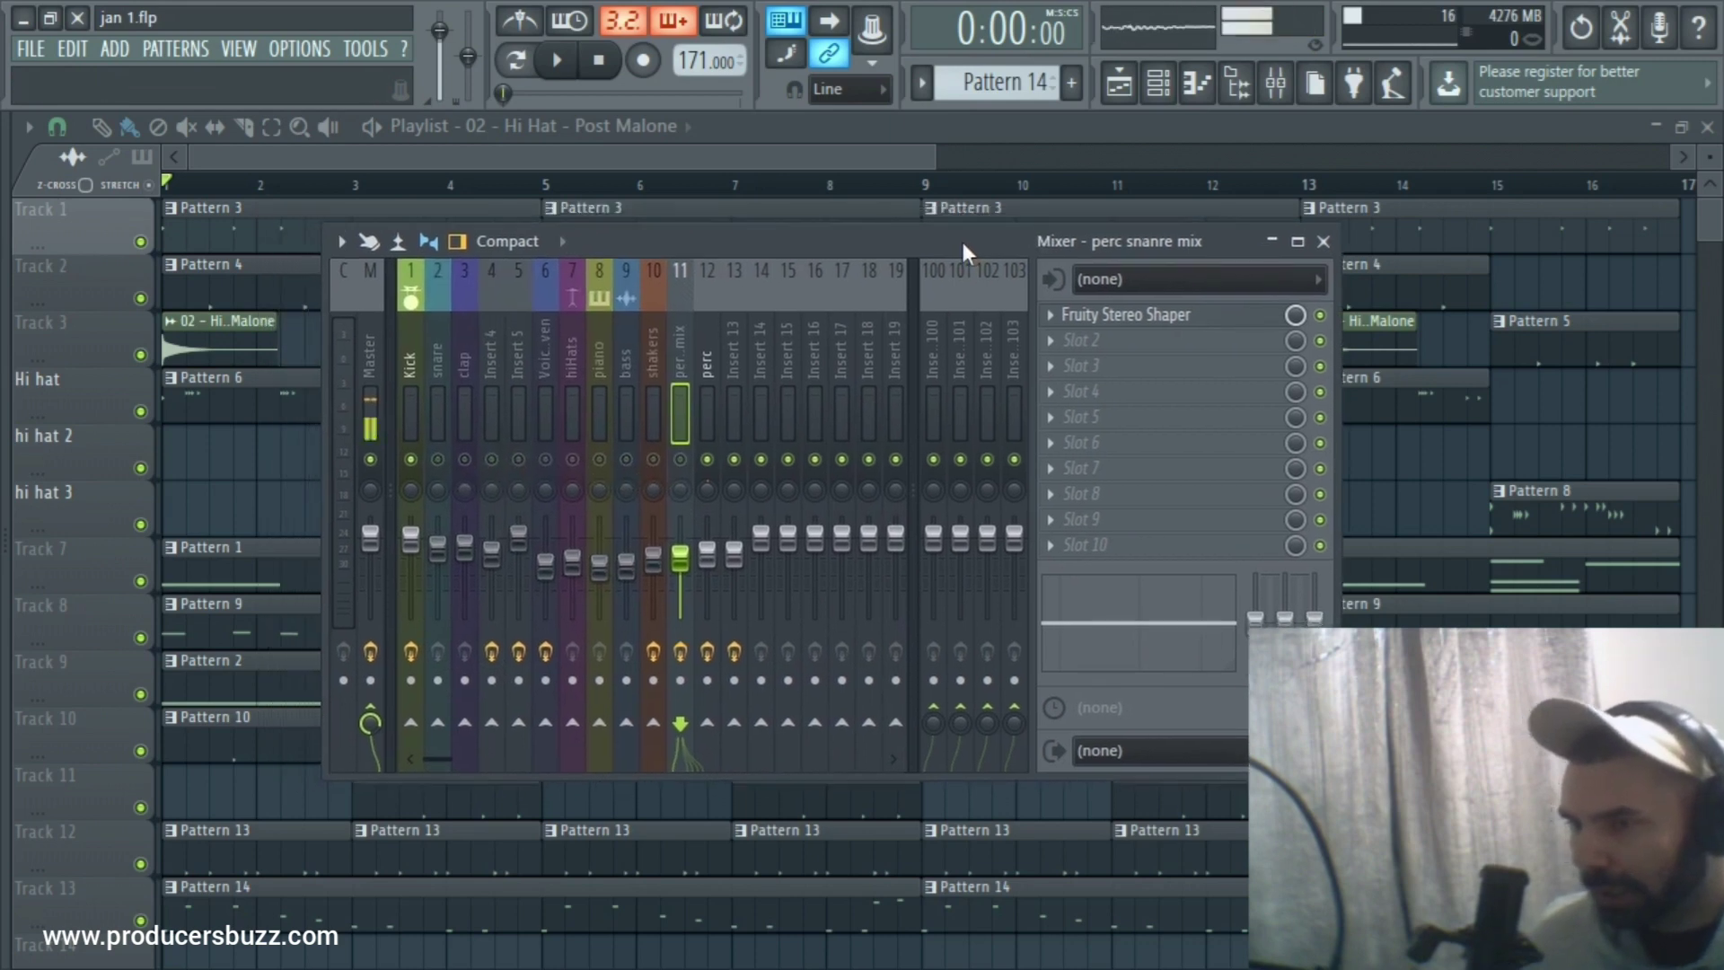
Open the MCompressor on the Kick track to view its Drums 1 preset settings, then close it.
click(413, 363)
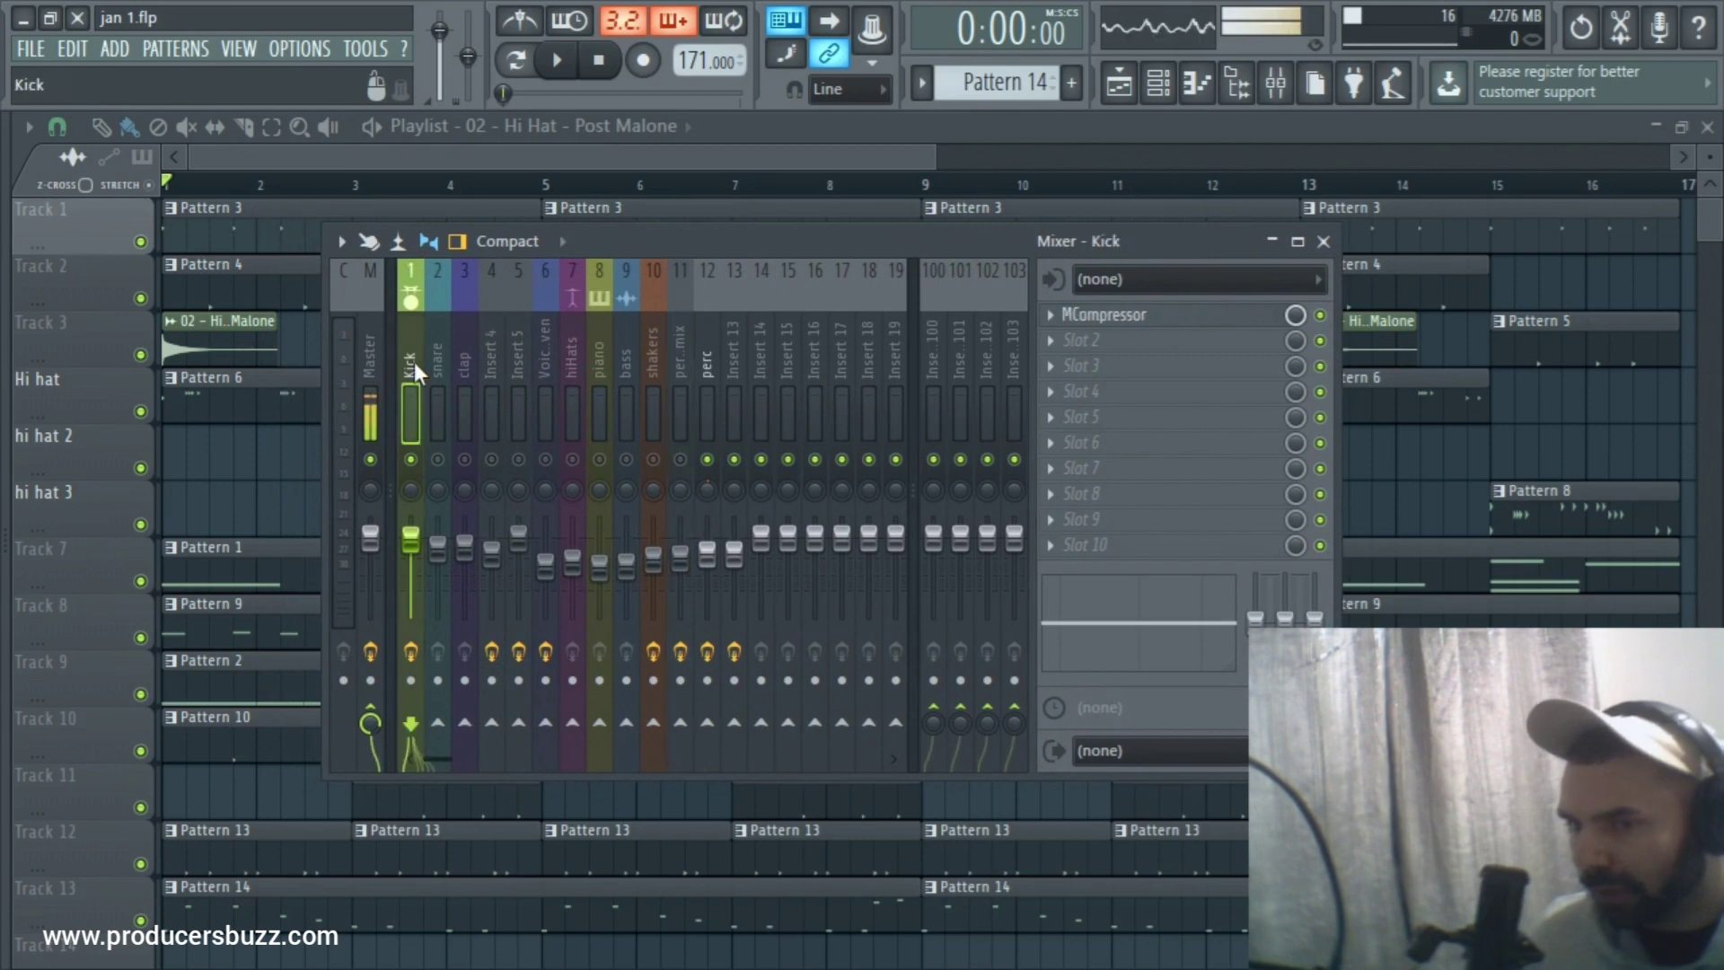
click(1171, 314)
drag(1181, 224, 1184, 163)
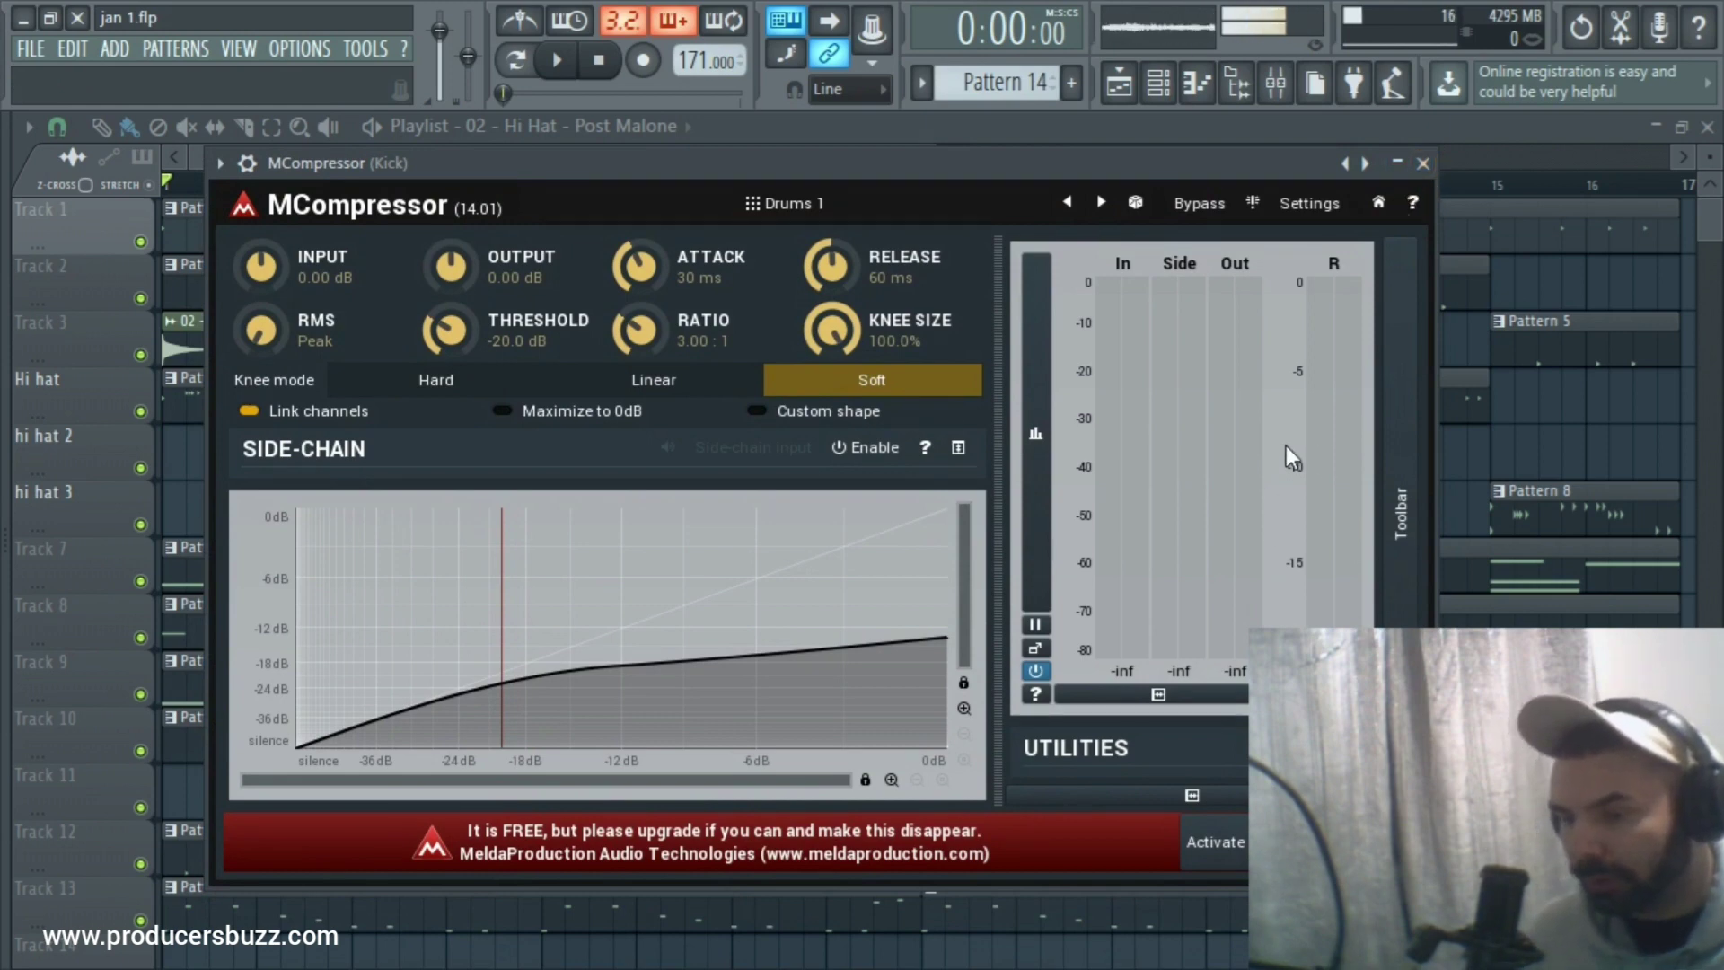
click(1422, 162)
Add the MEqualizer plugin to the Kick track's second effect slot and place its window over the mixer.
click(1074, 343)
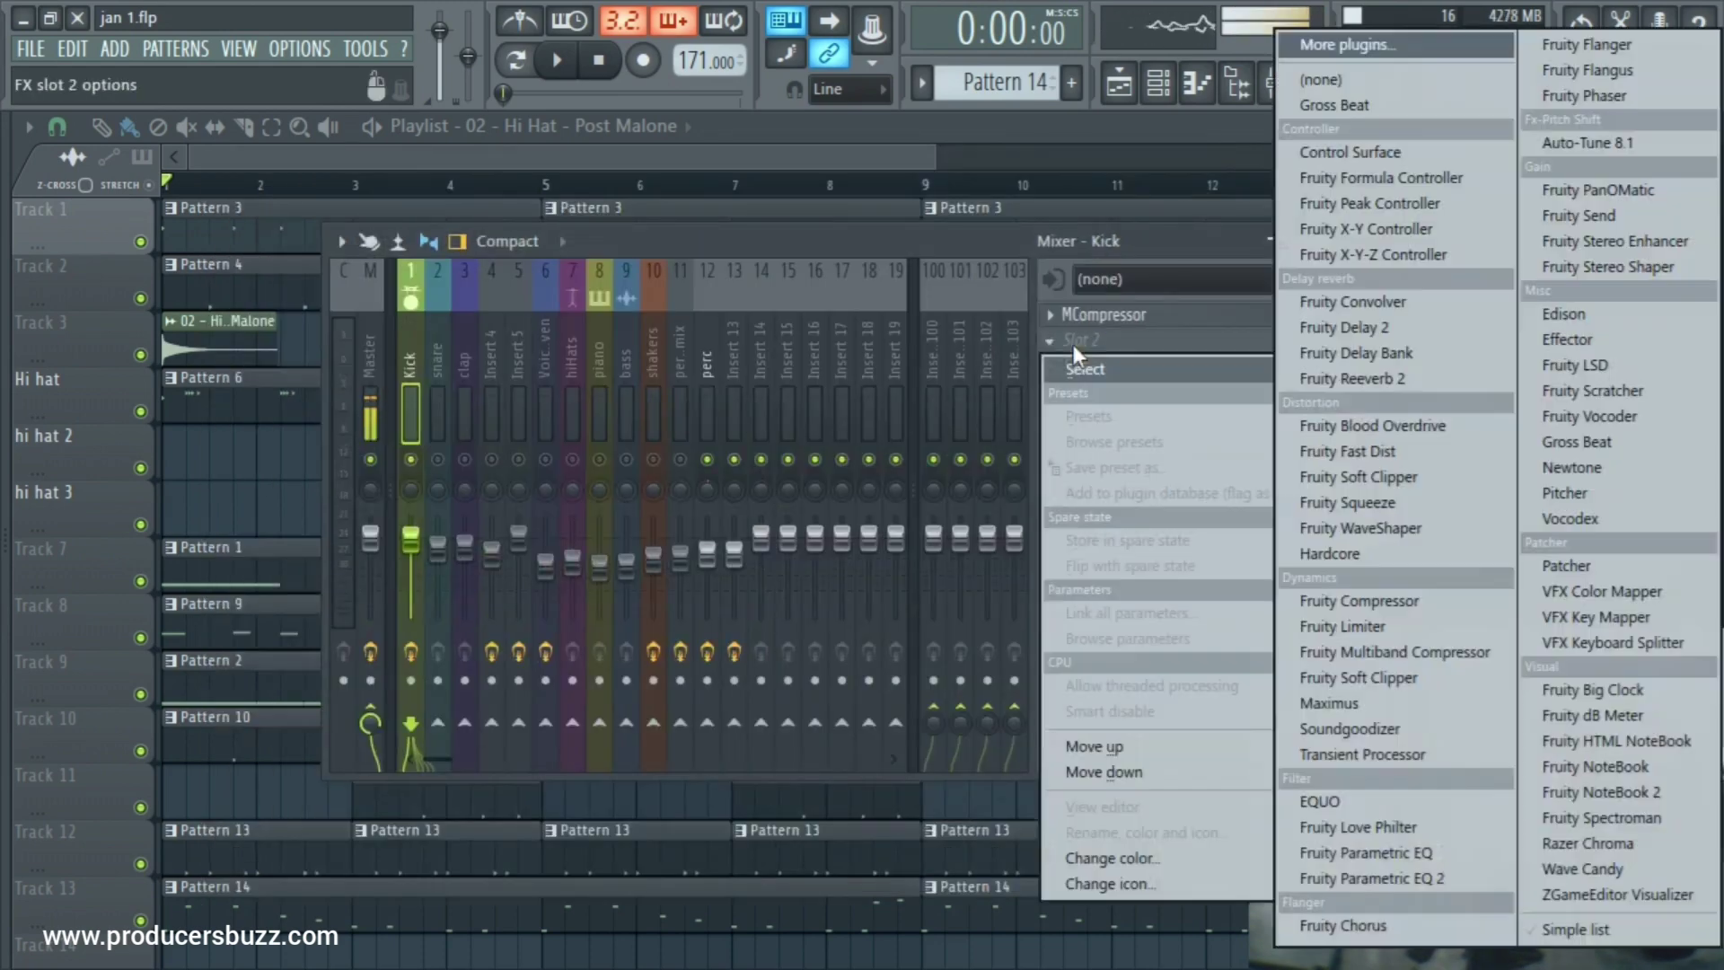
click(1332, 41)
scroll(999, 440, down, 15)
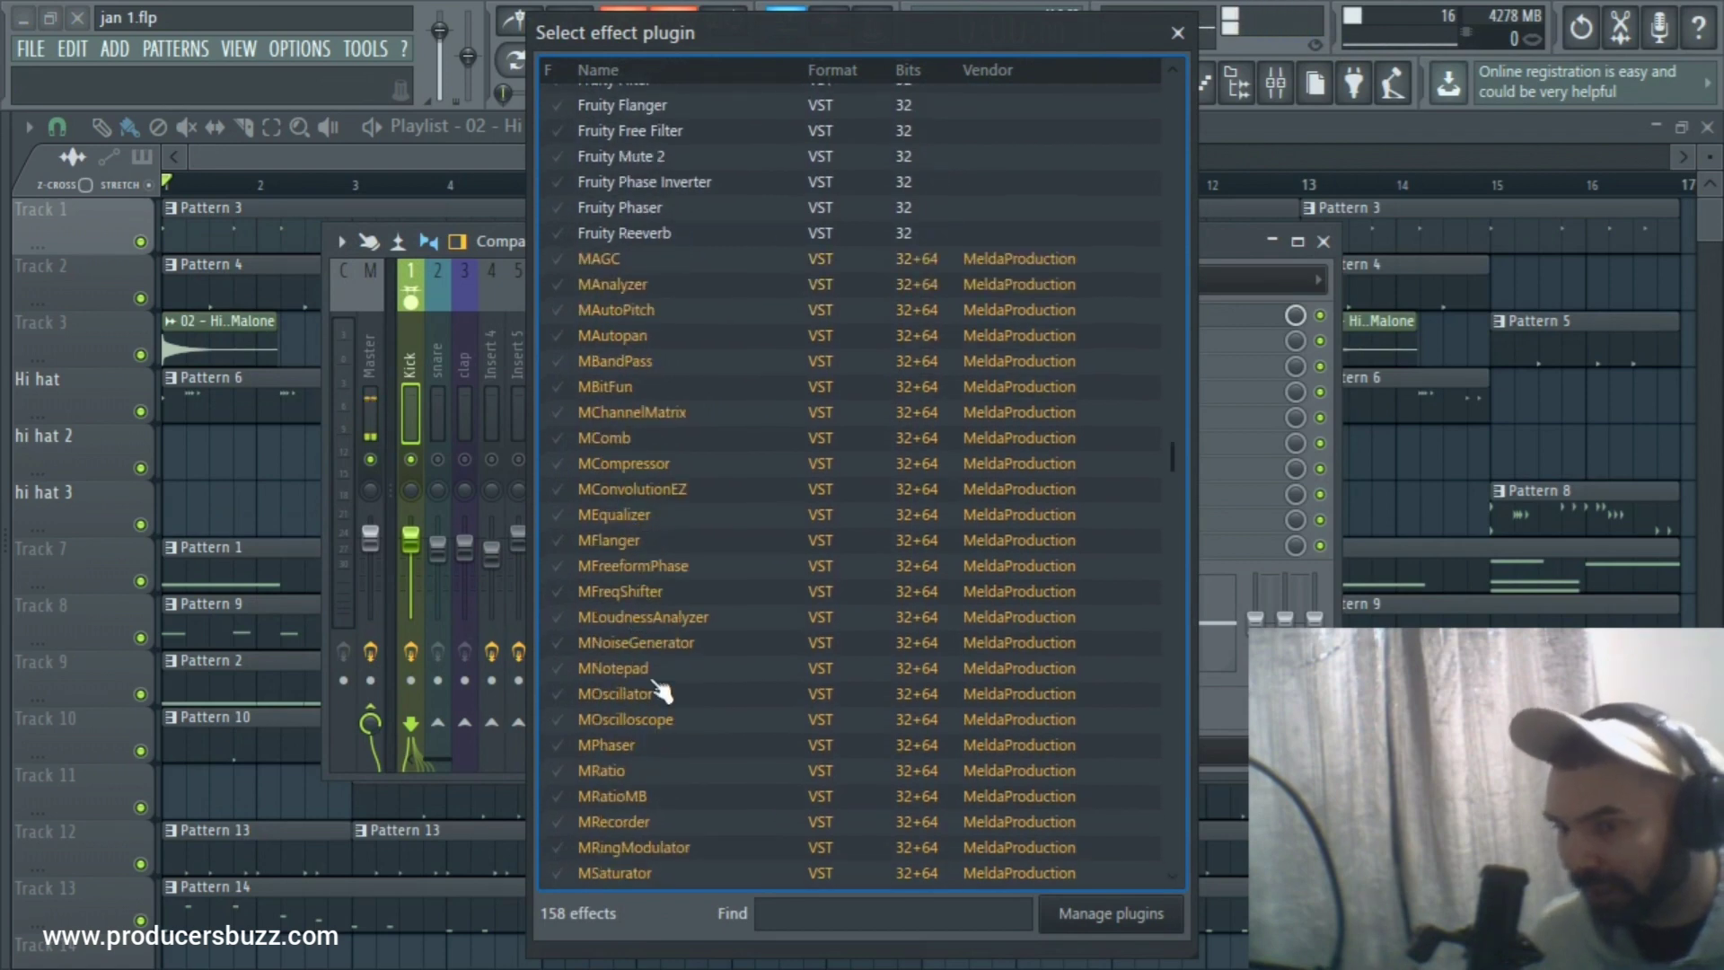
scroll(696, 665, down, 3)
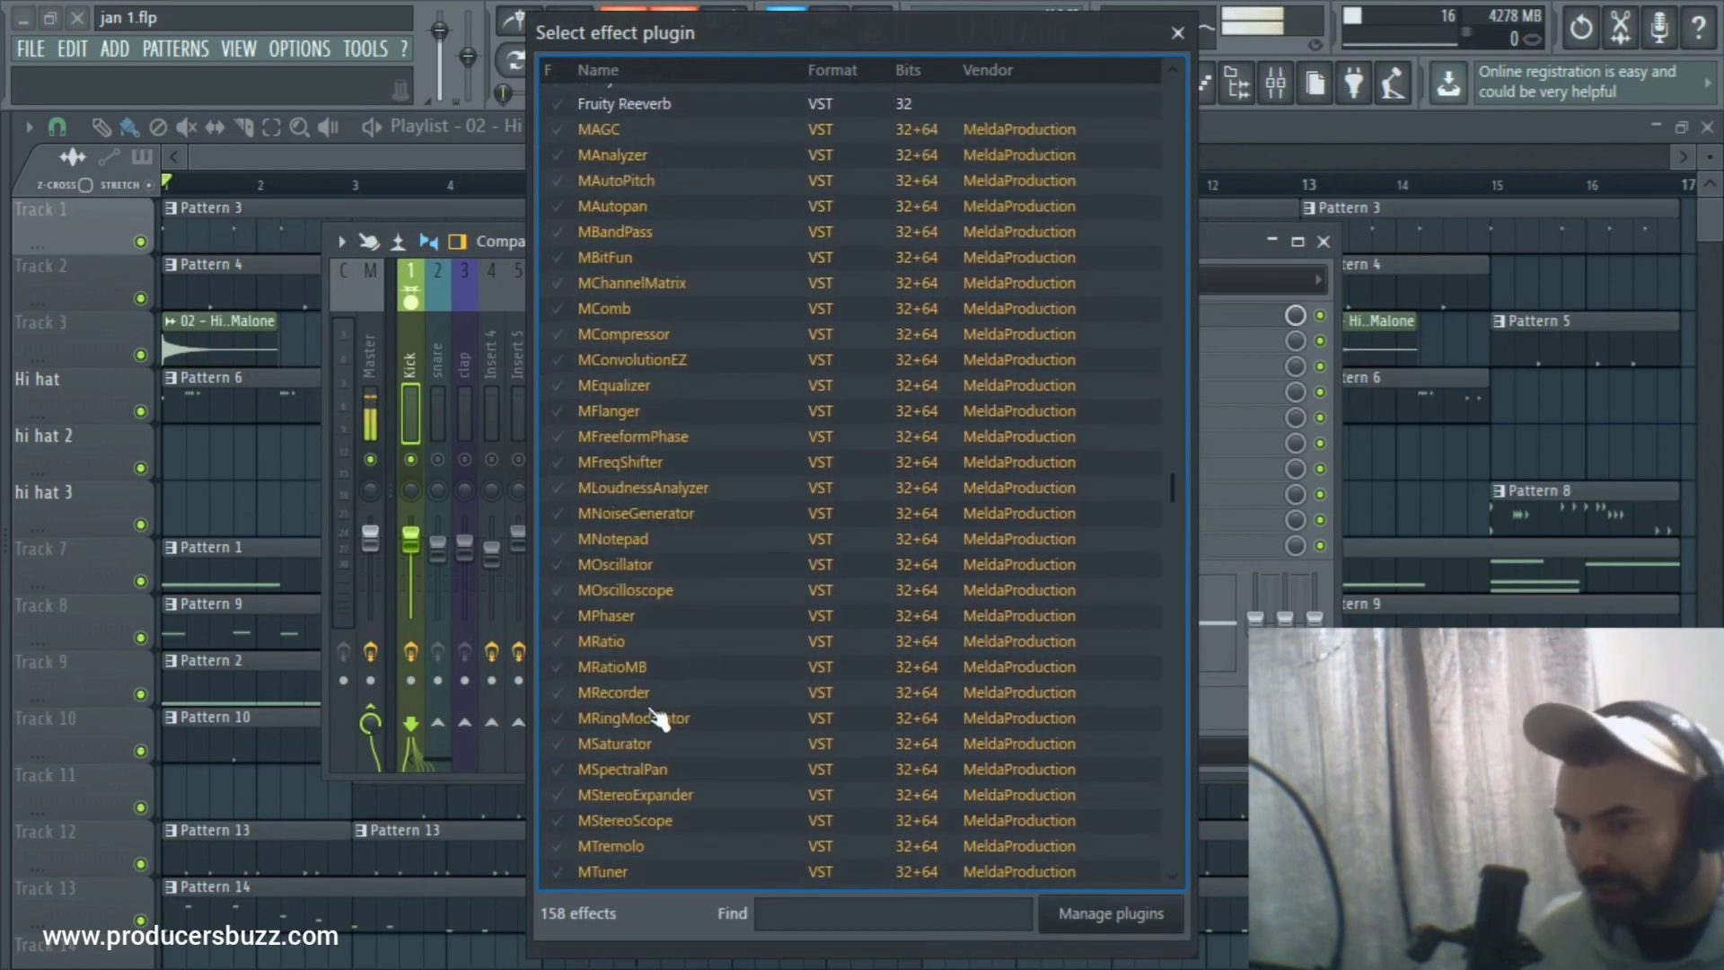
scroll(662, 732, down, 3)
scroll(660, 628, up, 3)
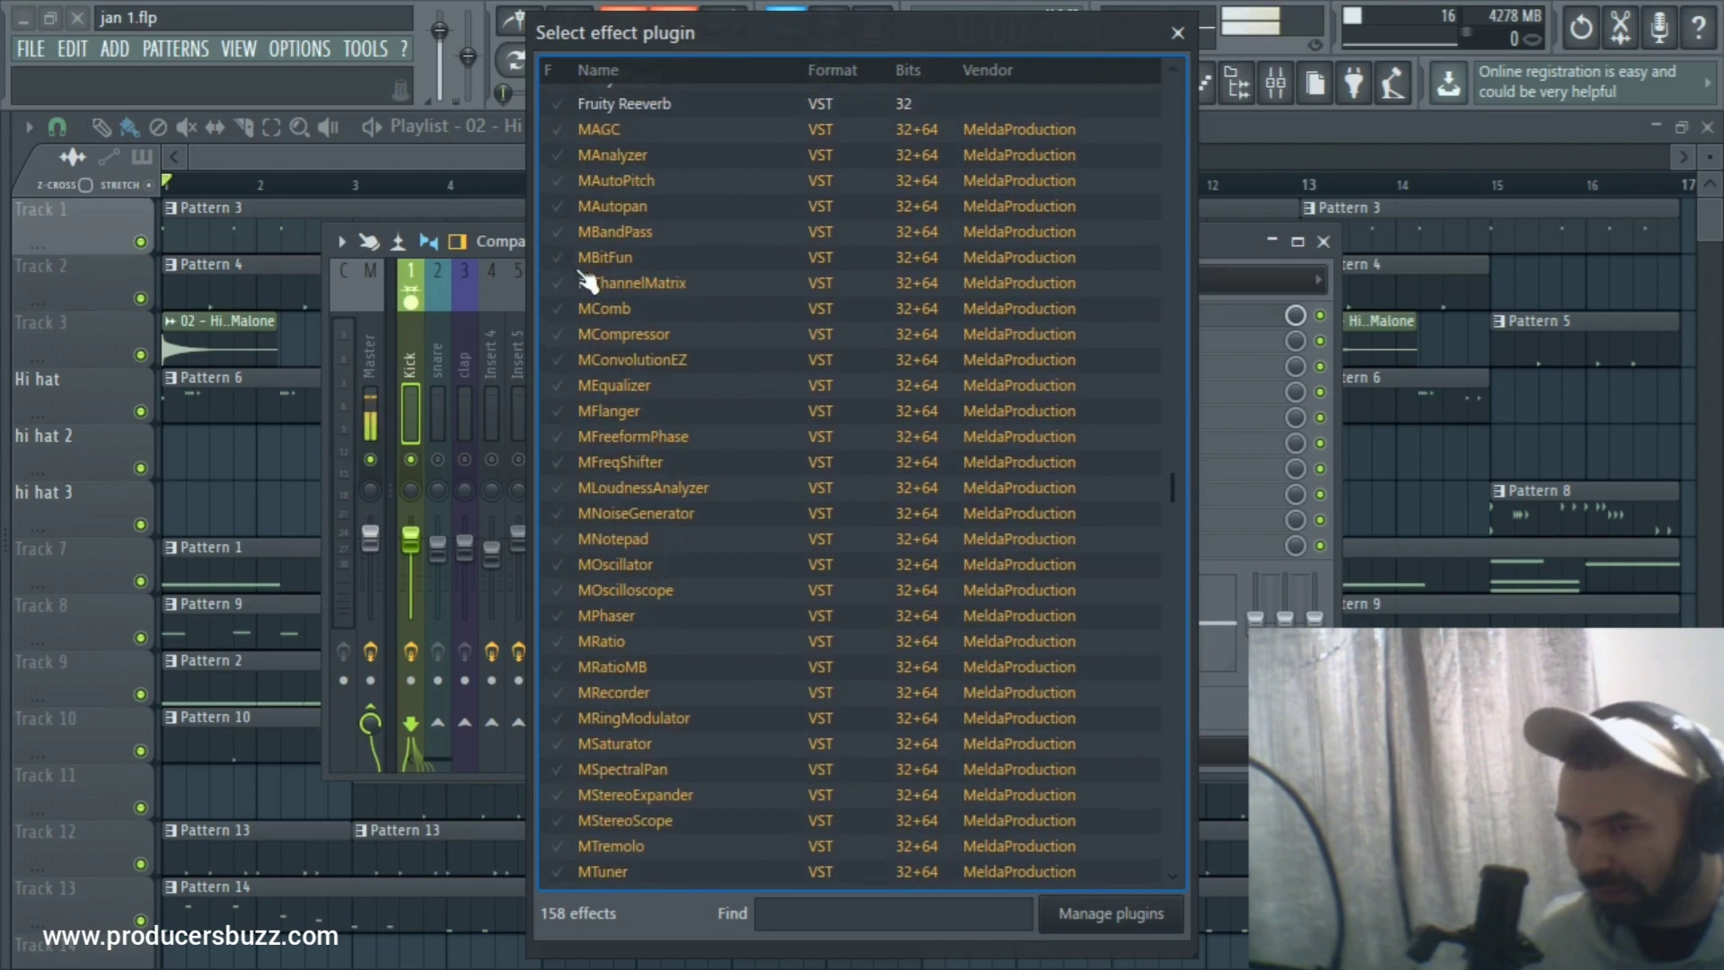
click(641, 160)
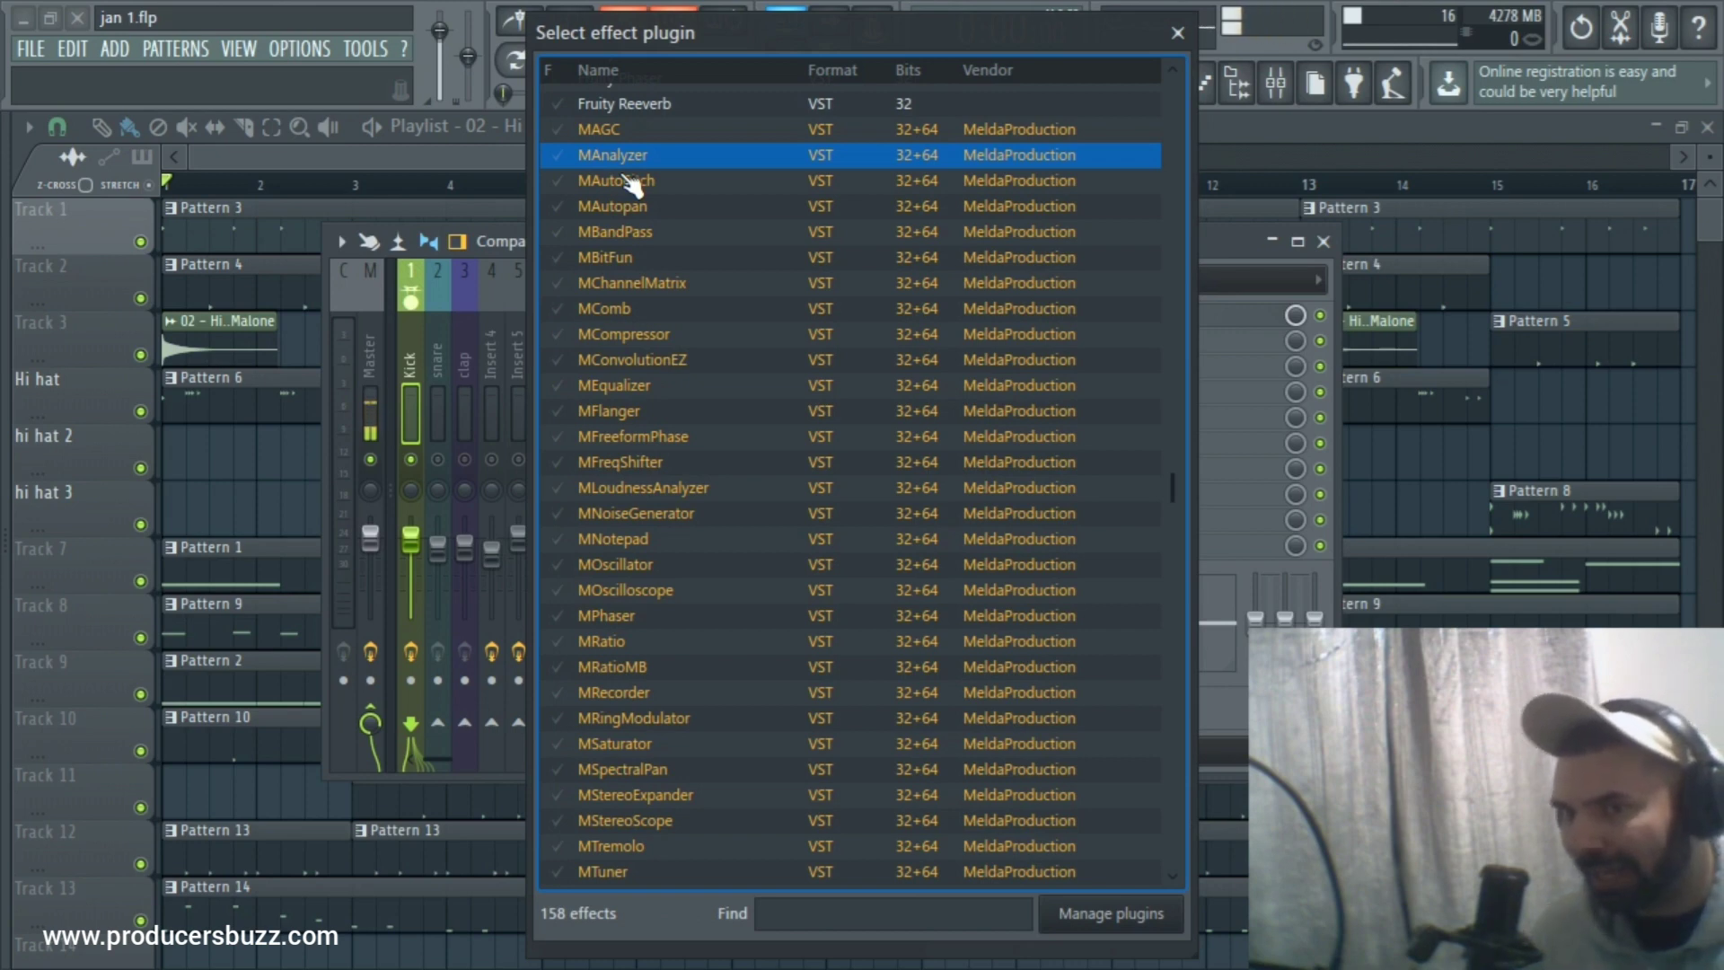
double_click(629, 385)
drag(1025, 427, 1203, 276)
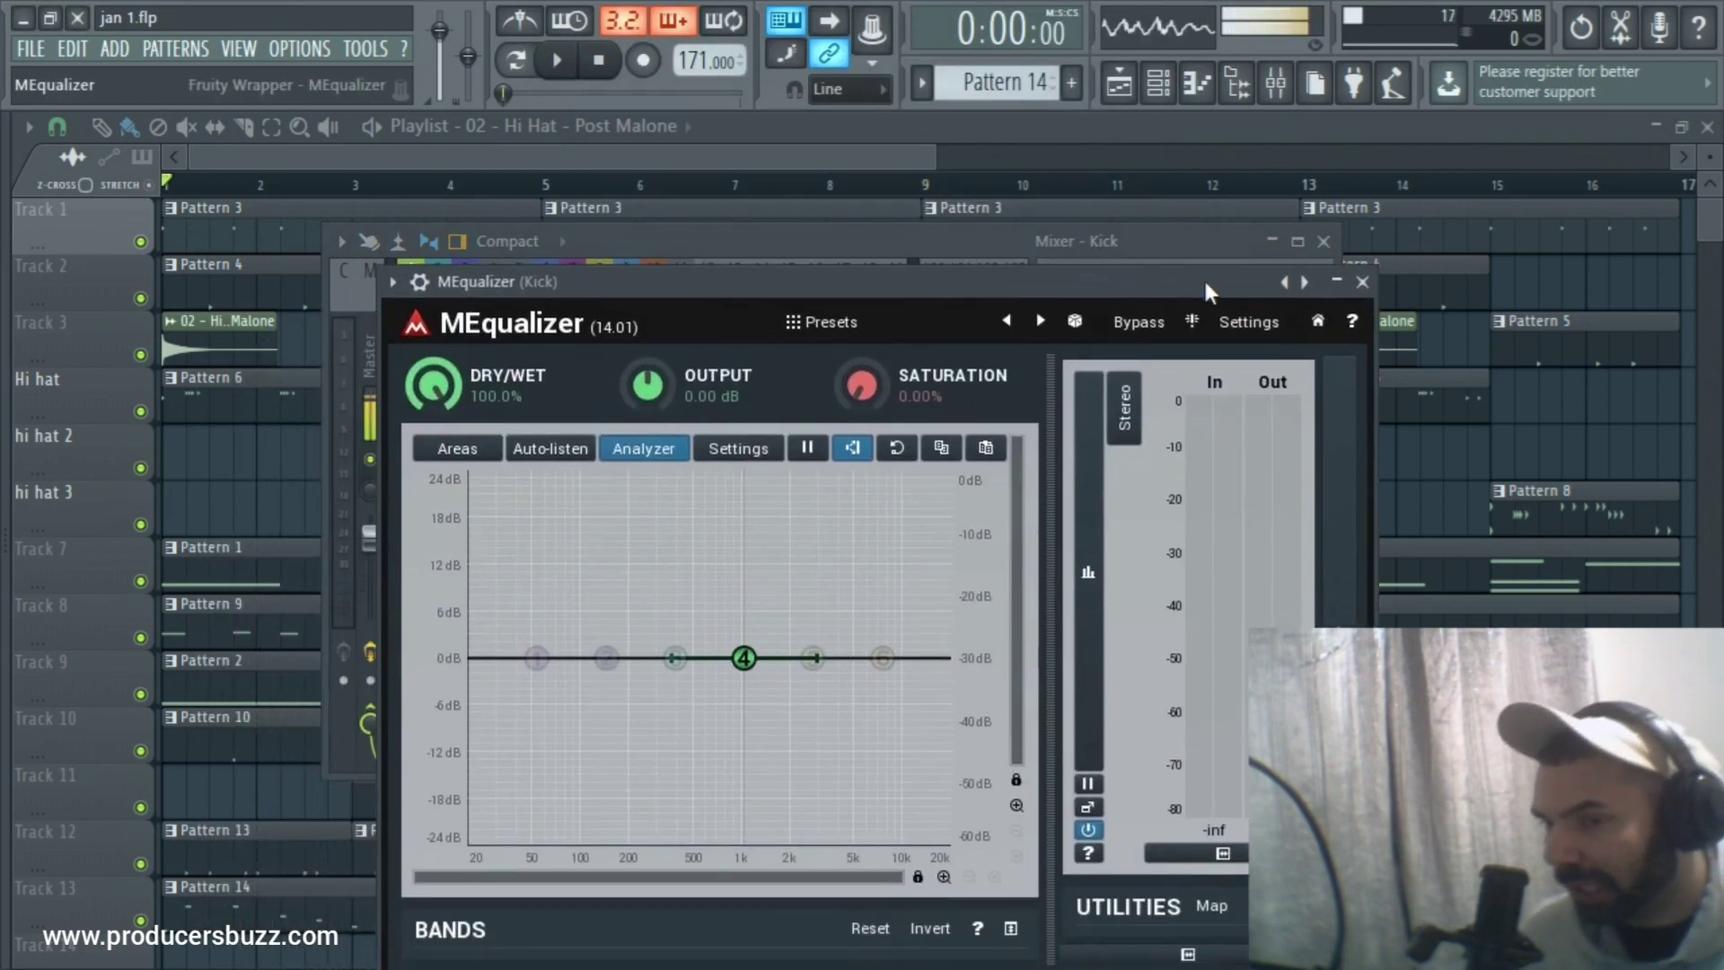
Load the Kick preset in MEqualizer and close the plugin window.
click(825, 322)
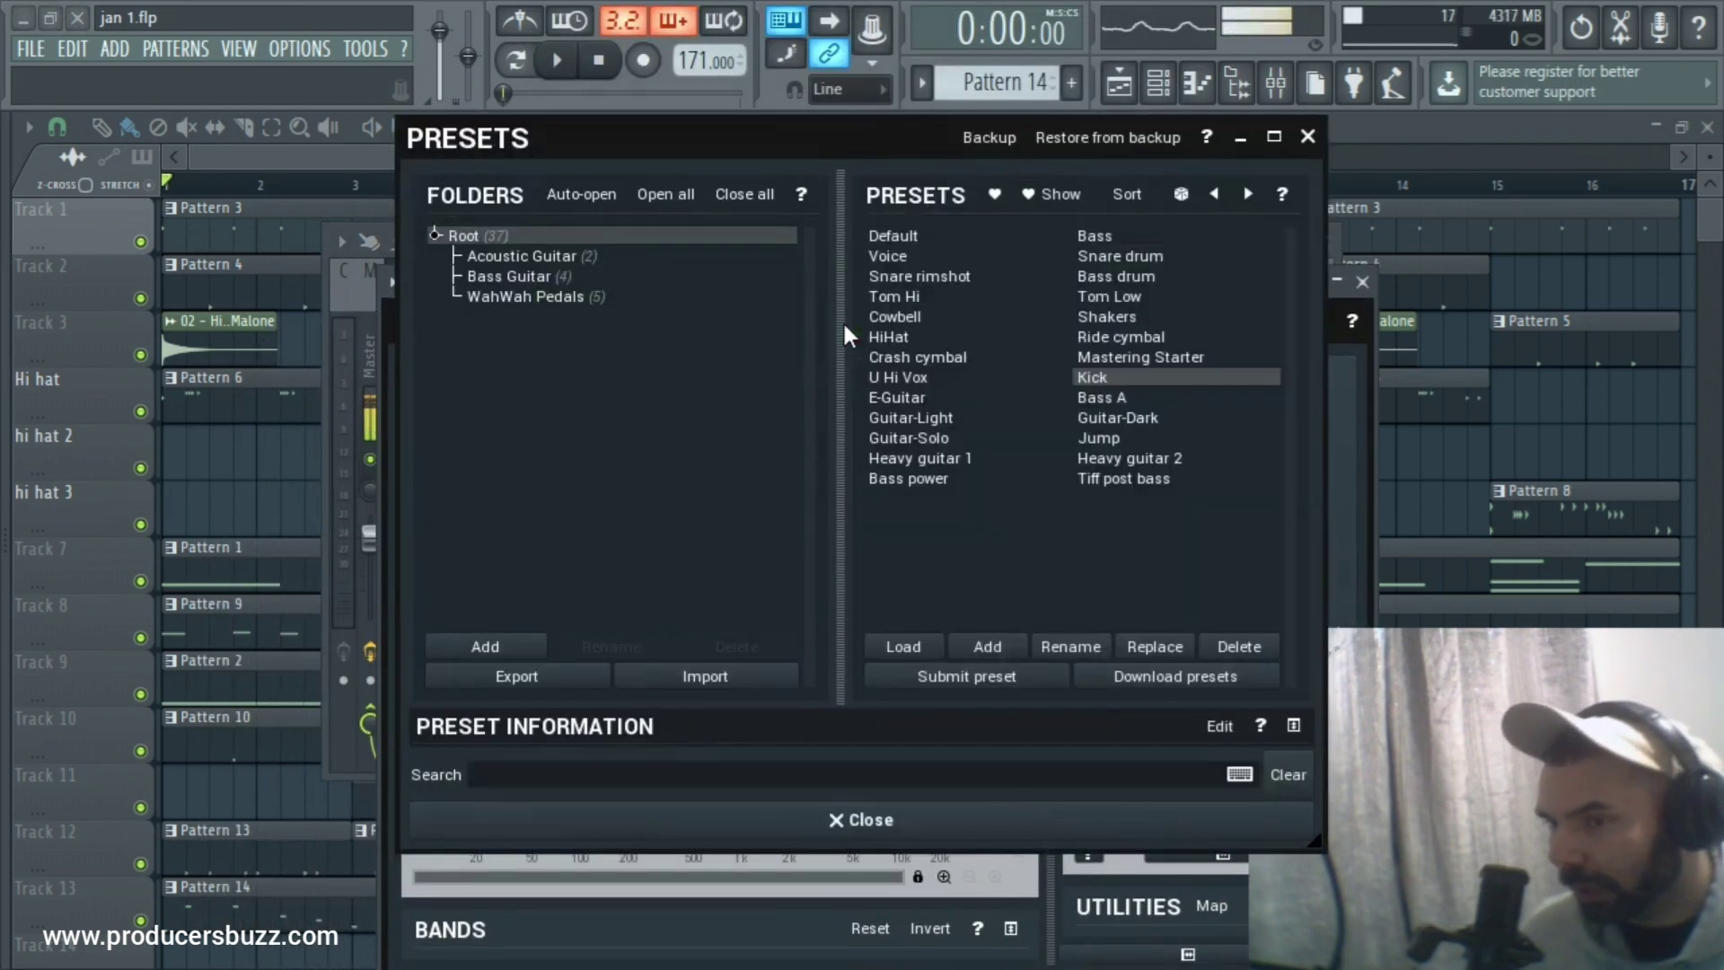
double_click(1098, 380)
click(1308, 137)
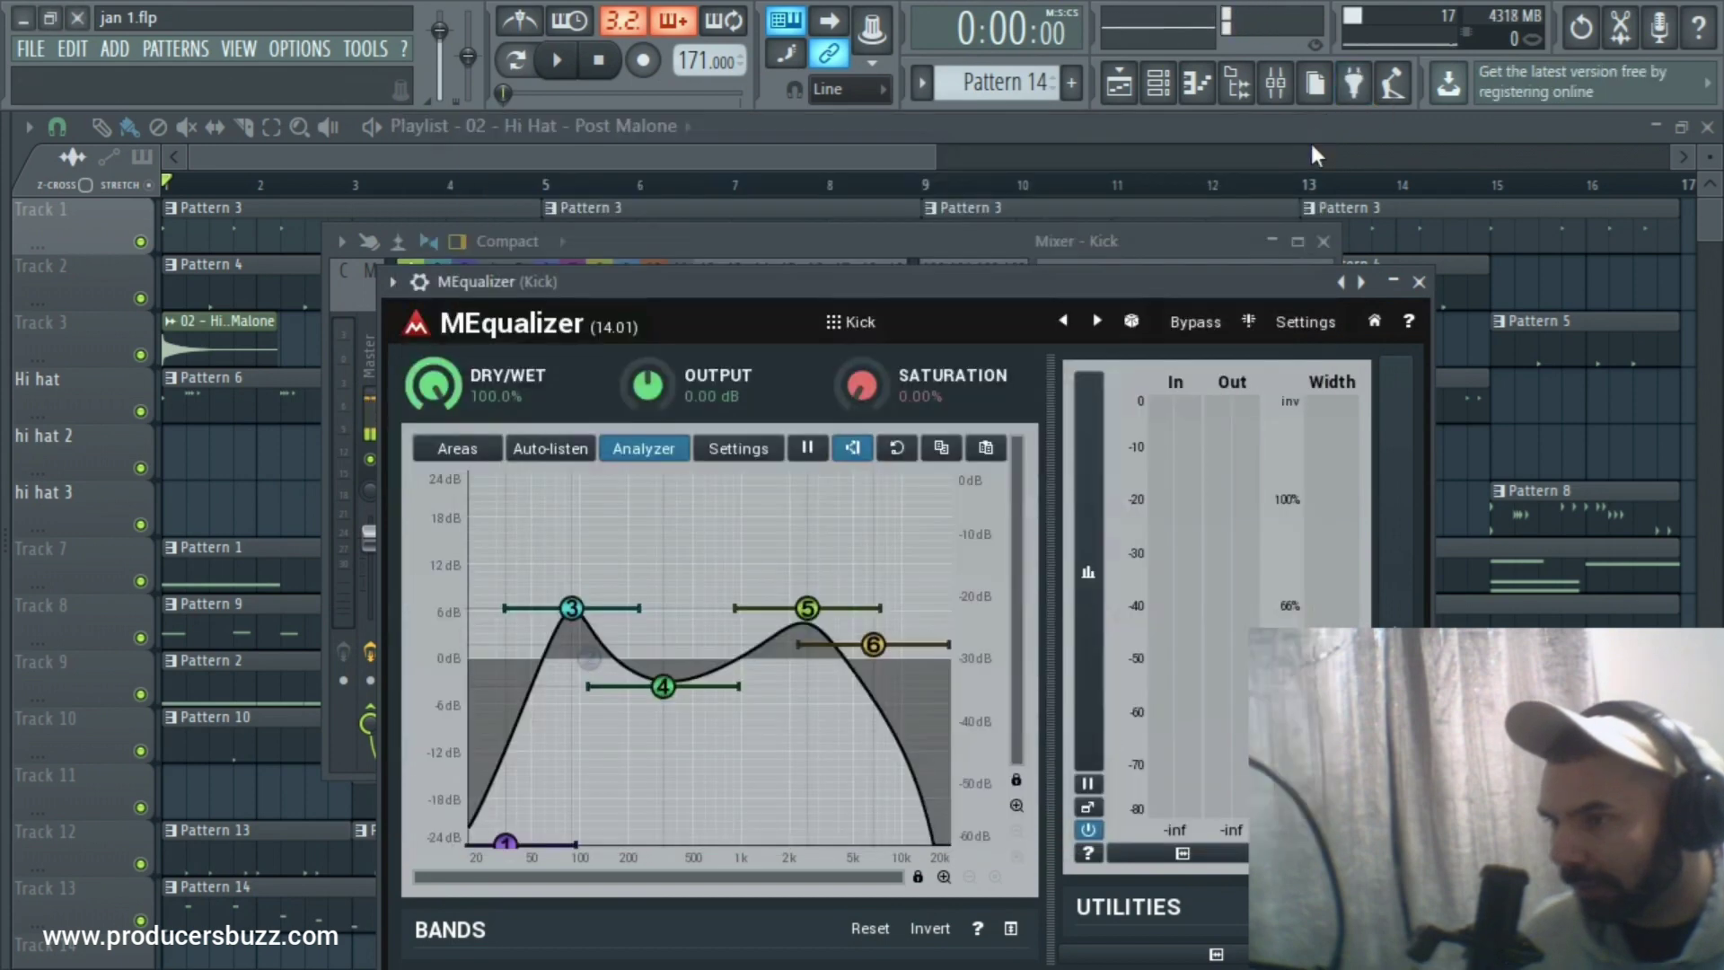
drag(1255, 270, 1227, 317)
click(1399, 331)
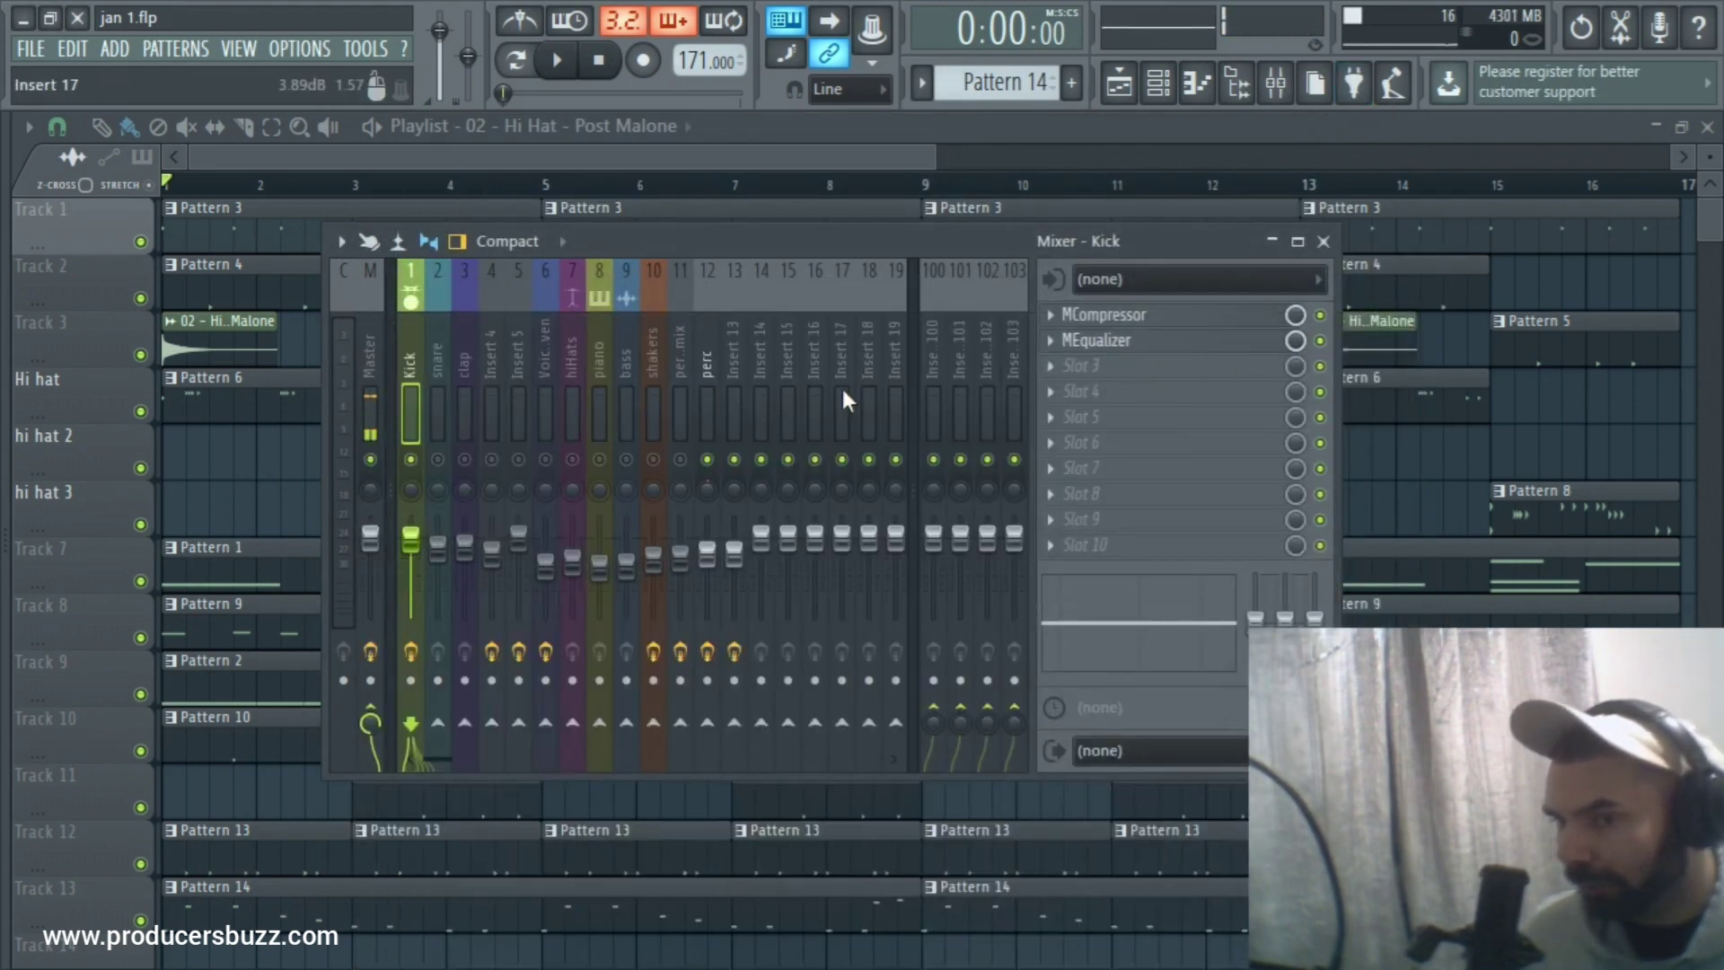
Play the song and lower the Kick track's volume to about -5.5 dB, raising it slightly again.
key(space)
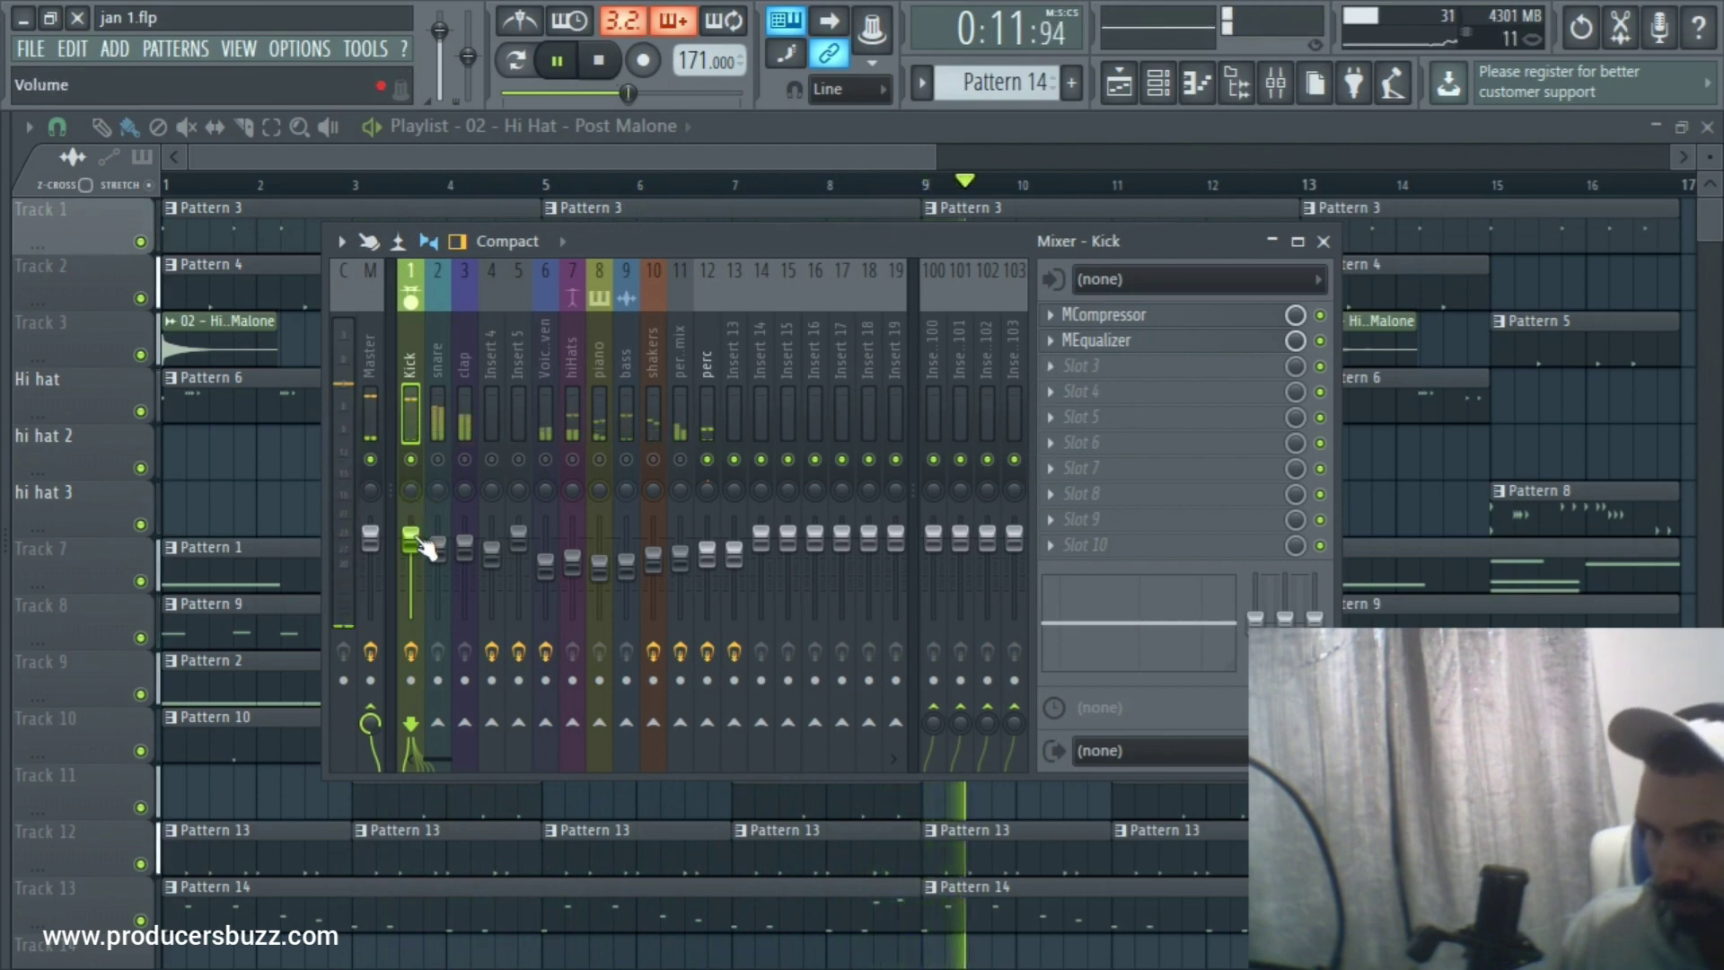
drag(410, 537, 410, 554)
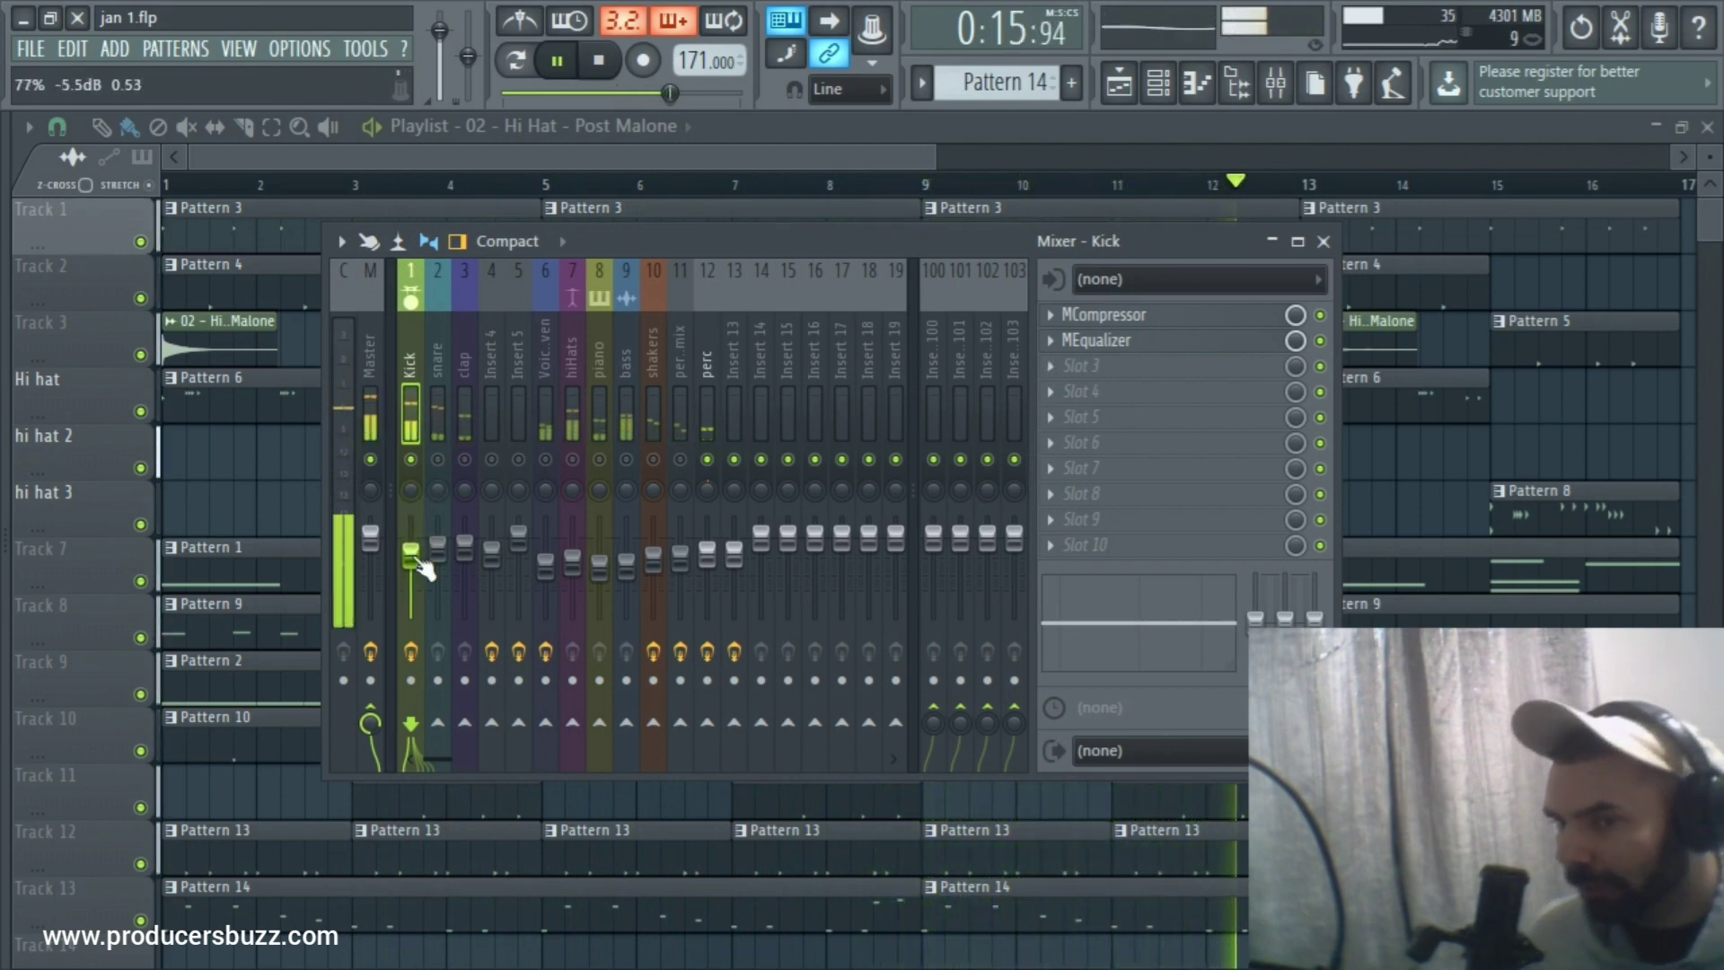
drag(411, 549, 410, 544)
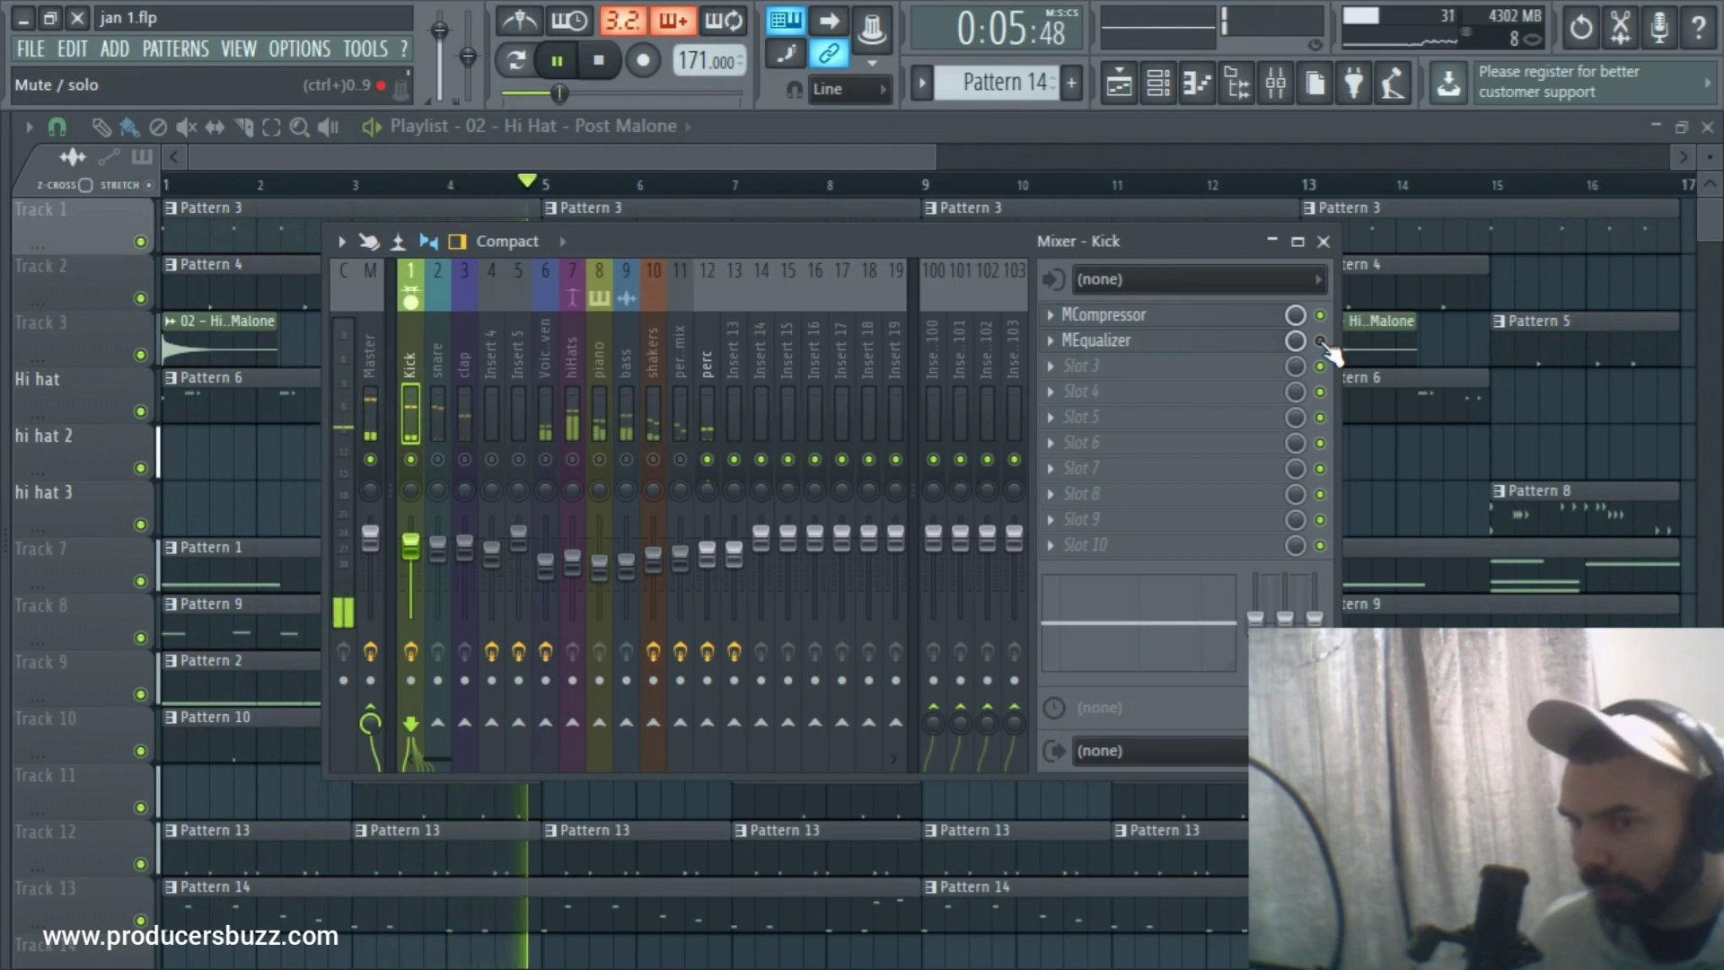
Reopen the Kick track's MEqualizer during playback and reduce its Dry/Wet mix to 46%.
click(1159, 343)
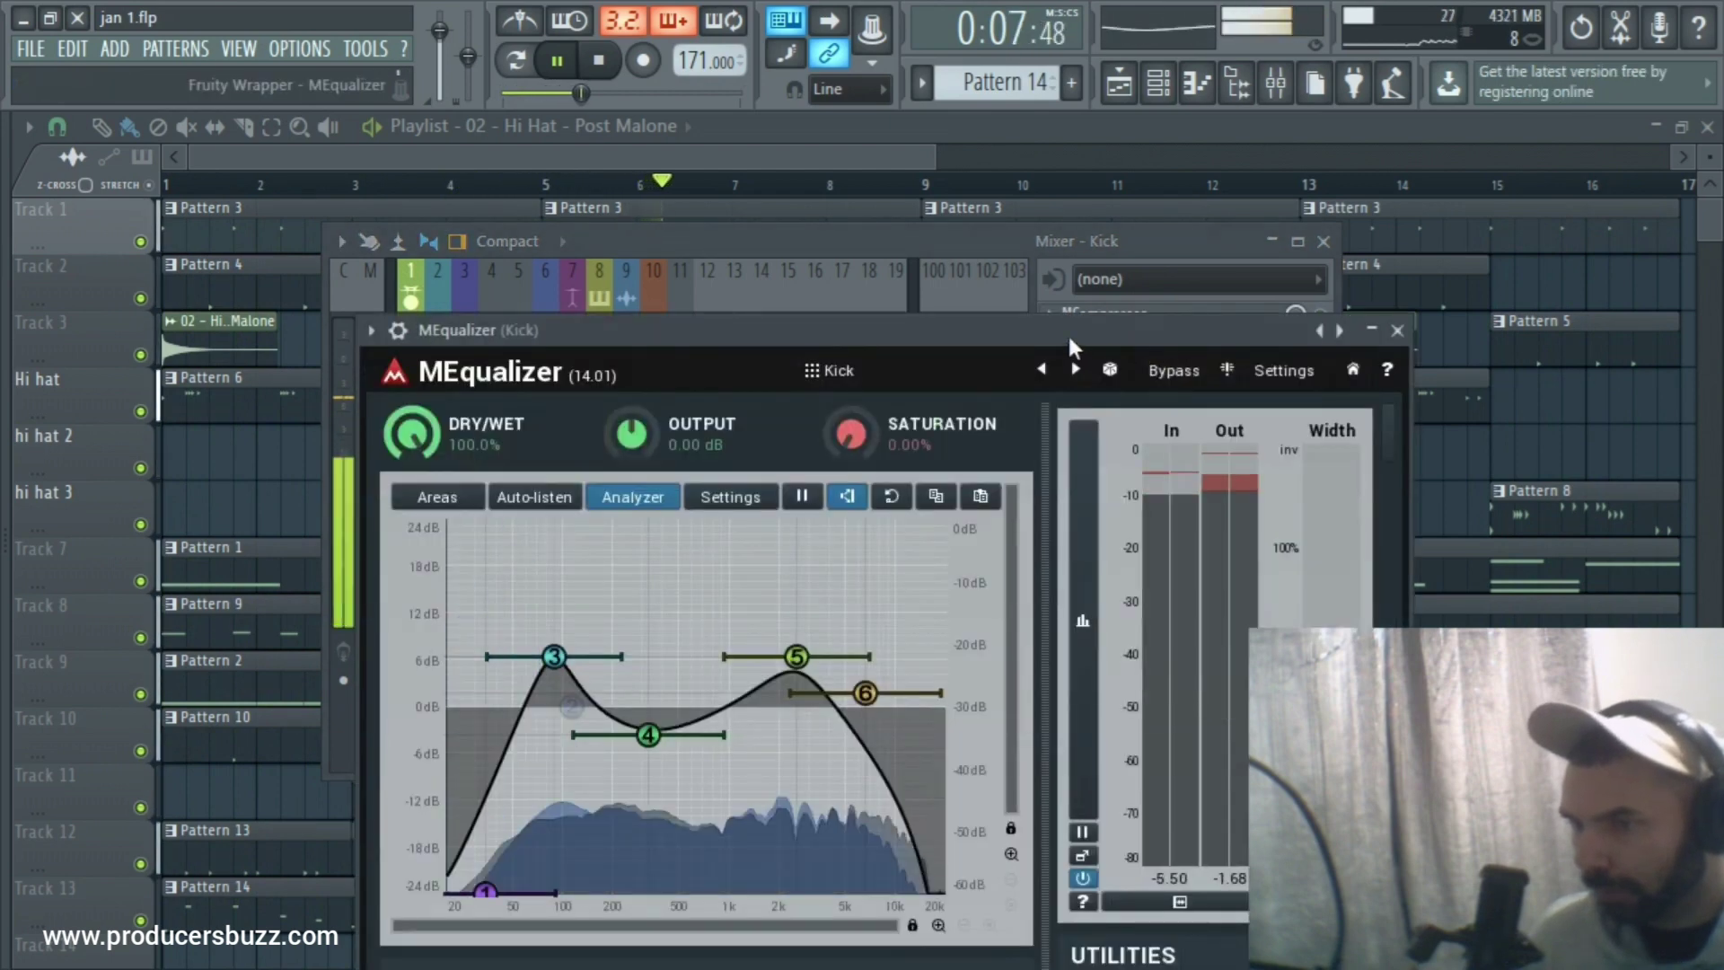
drag(1068, 332, 1098, 295)
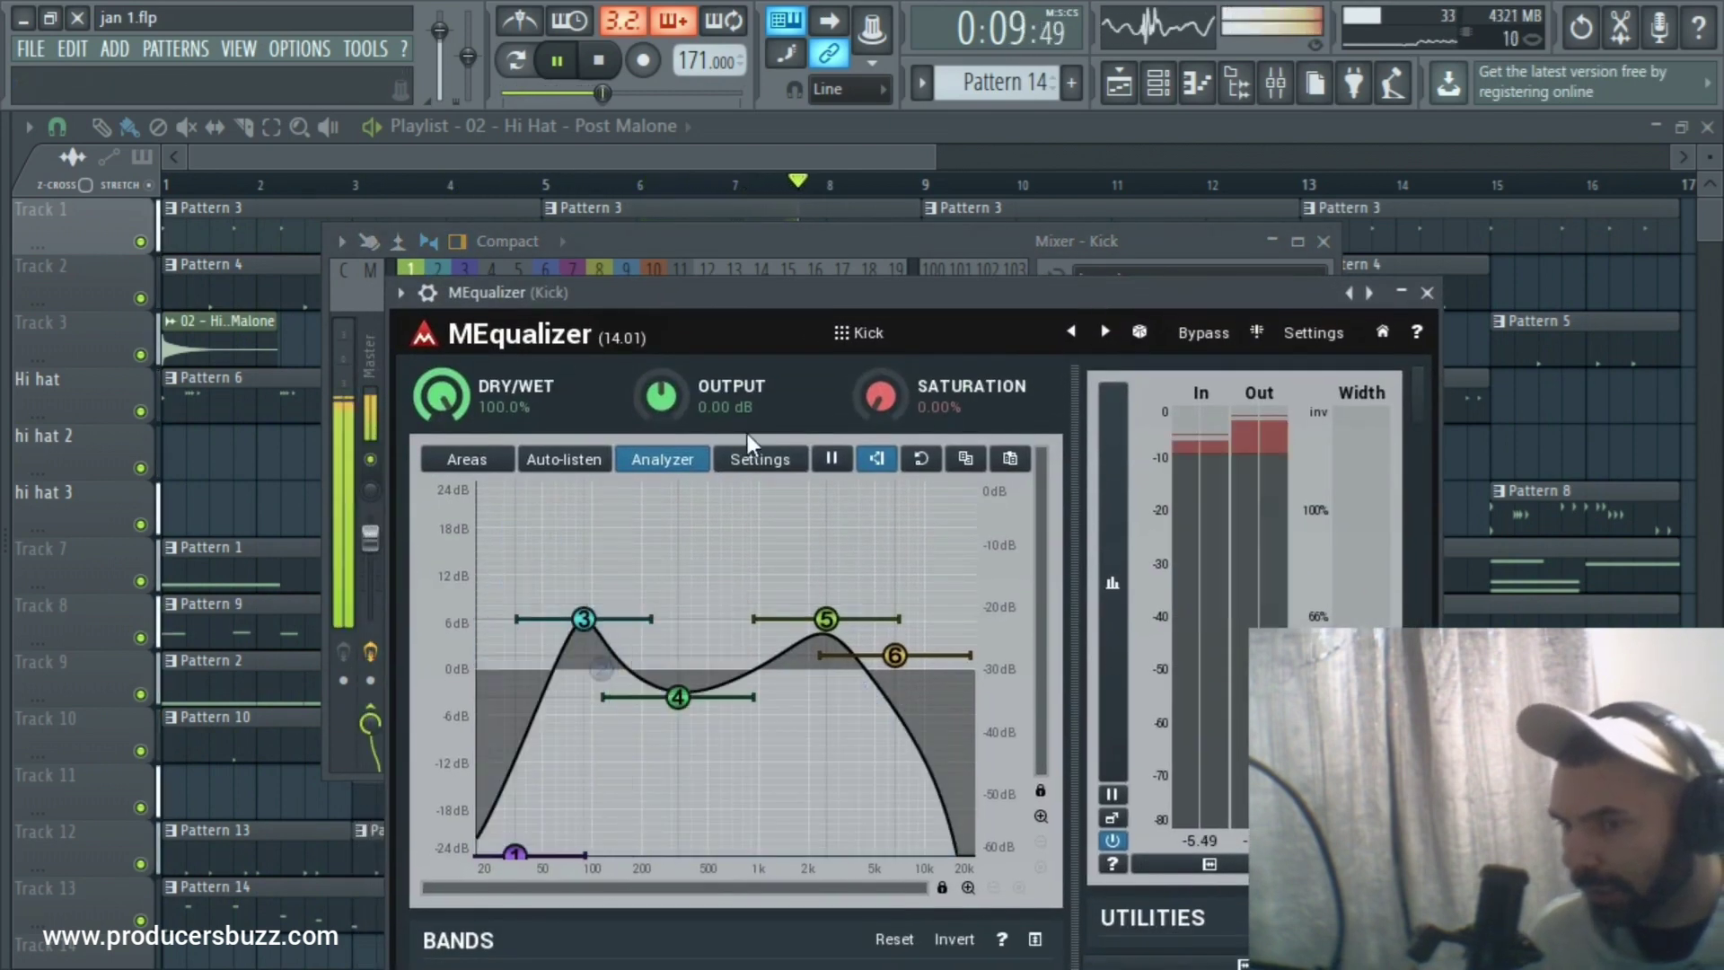
mouse_move(441, 395)
mouse_down()
mouse_move(440, 543)
mouse_move(441, 373)
mouse_up()
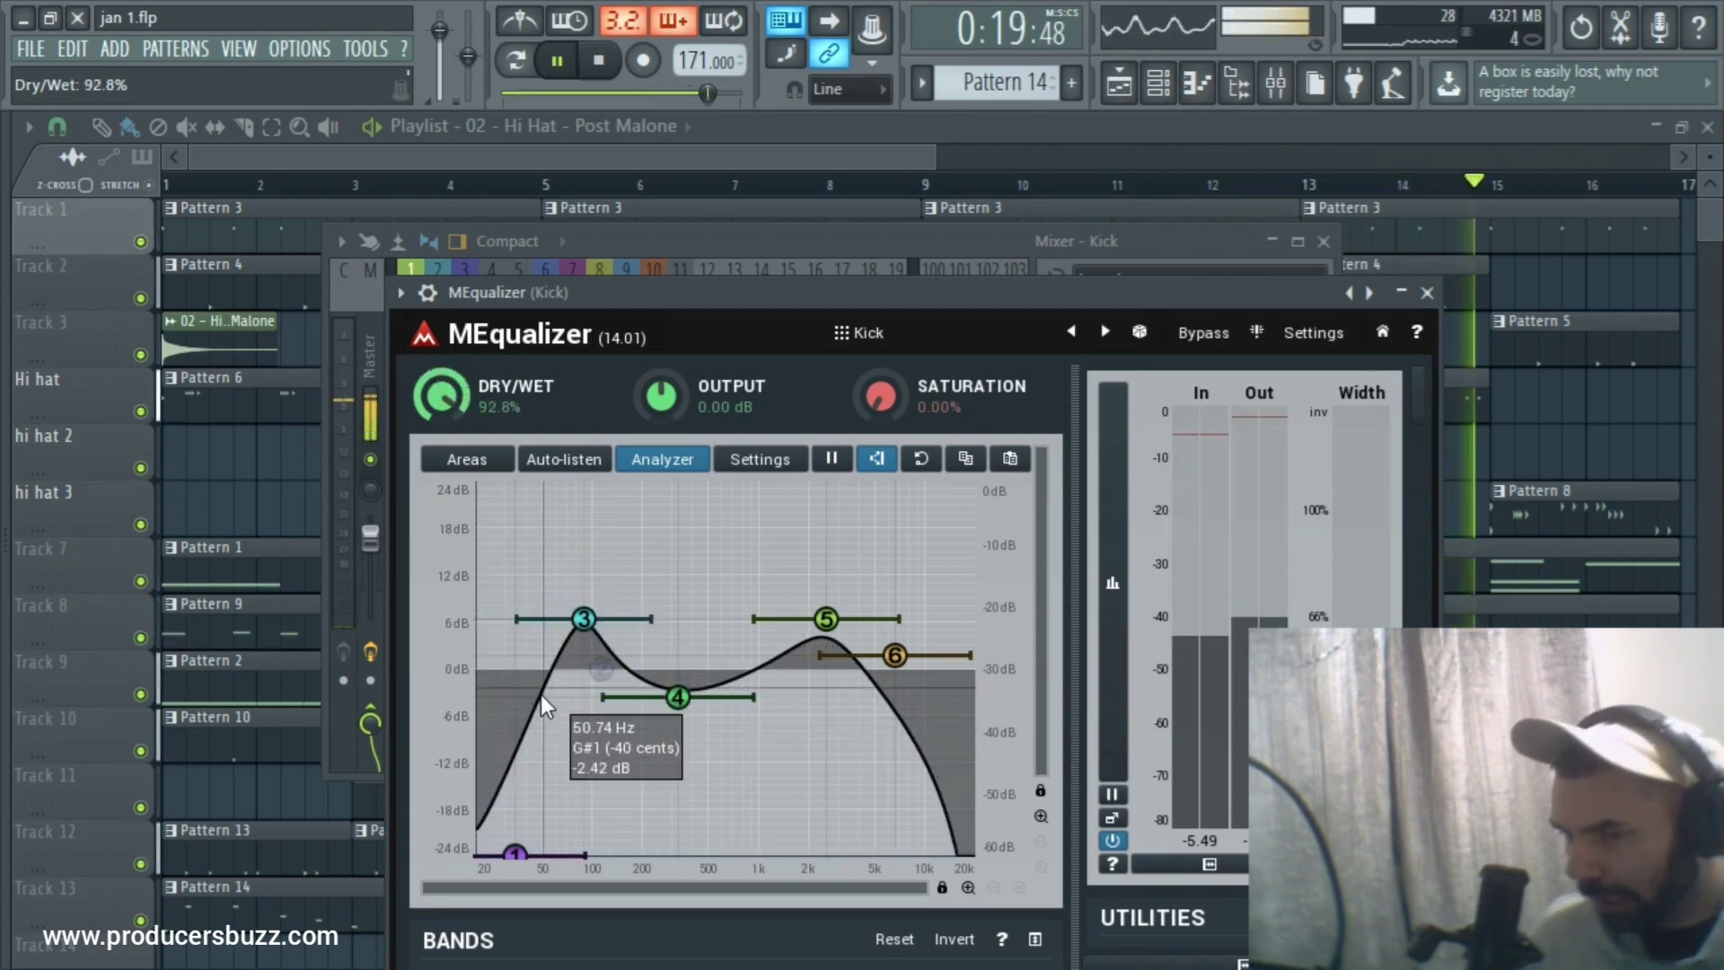
drag(440, 395, 441, 469)
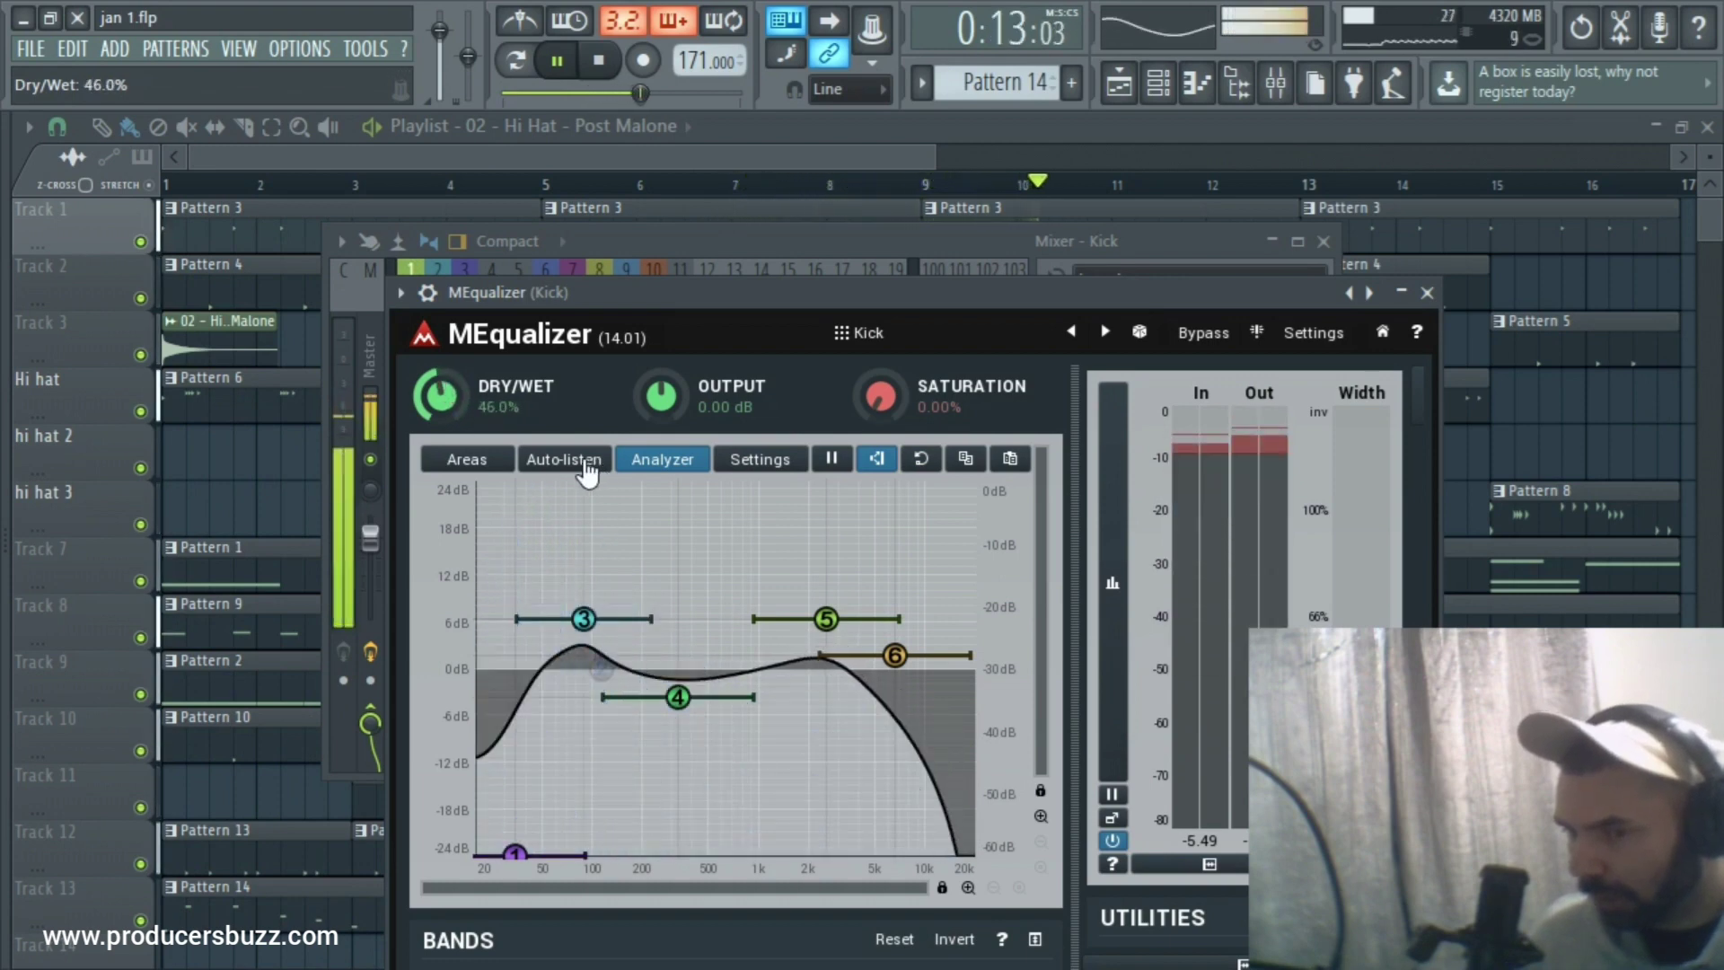
Set equalizer band 1 to -8.12 dB at about 30 Hz and boost band 3 near 90 Hz to about 9 dB.
mouse_move(591, 621)
mouse_down()
mouse_move(581, 588)
mouse_move(586, 613)
mouse_up()
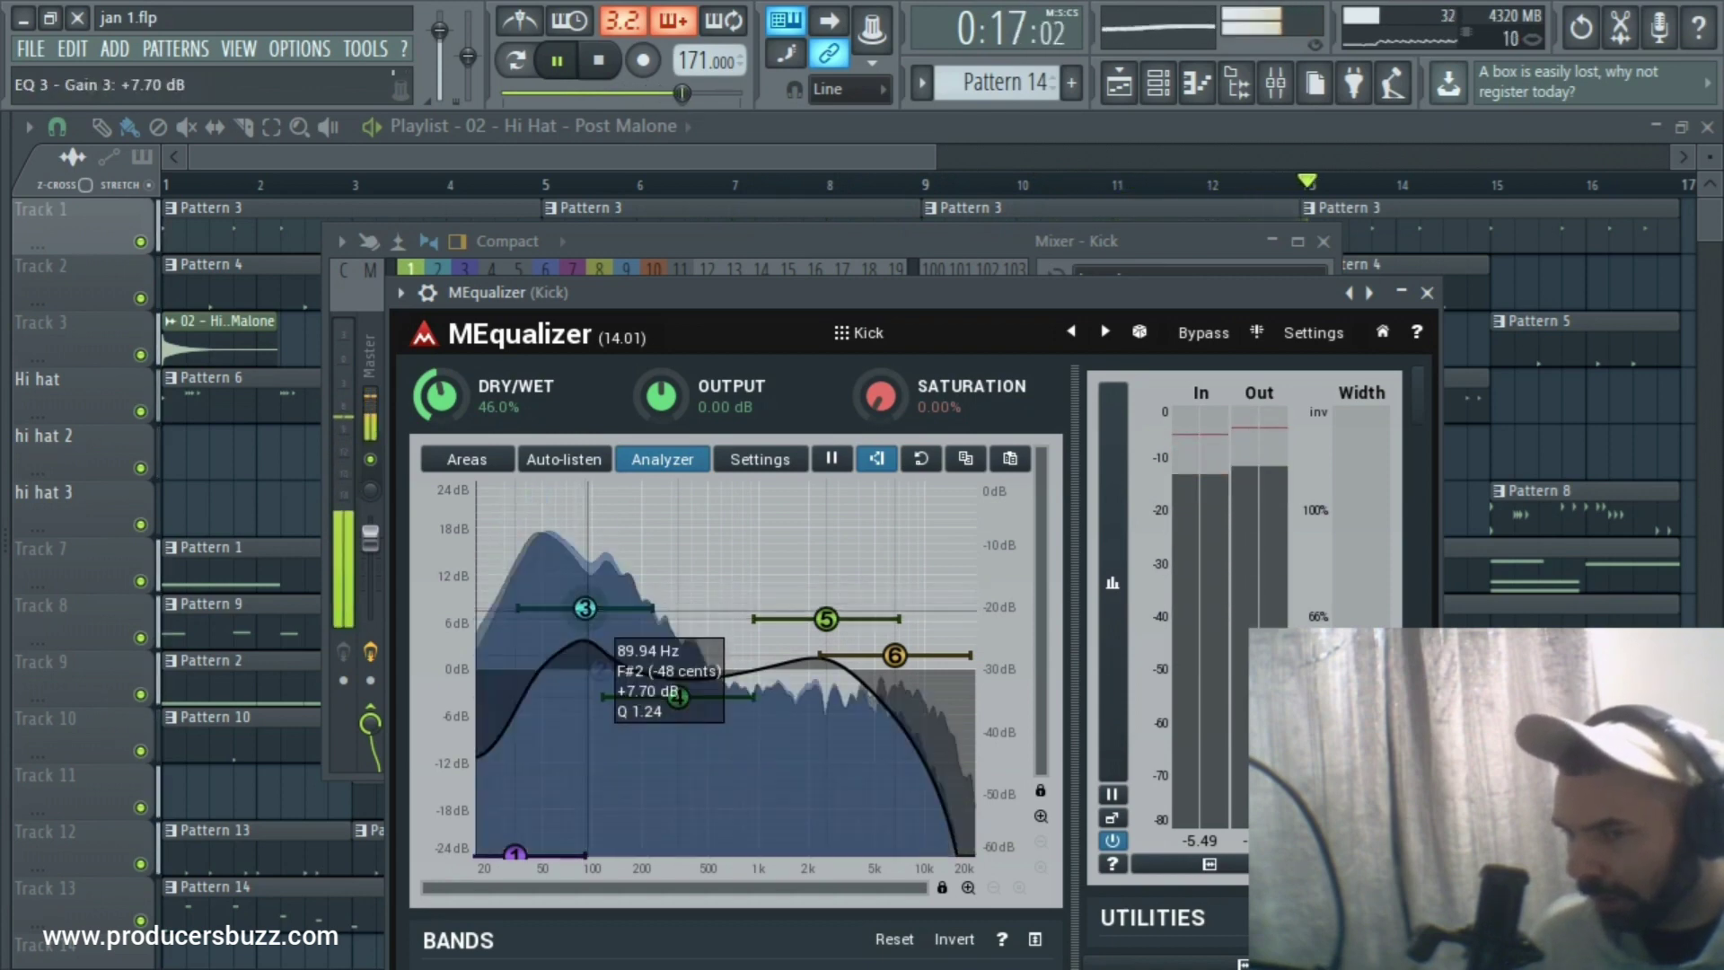
drag(515, 853, 506, 732)
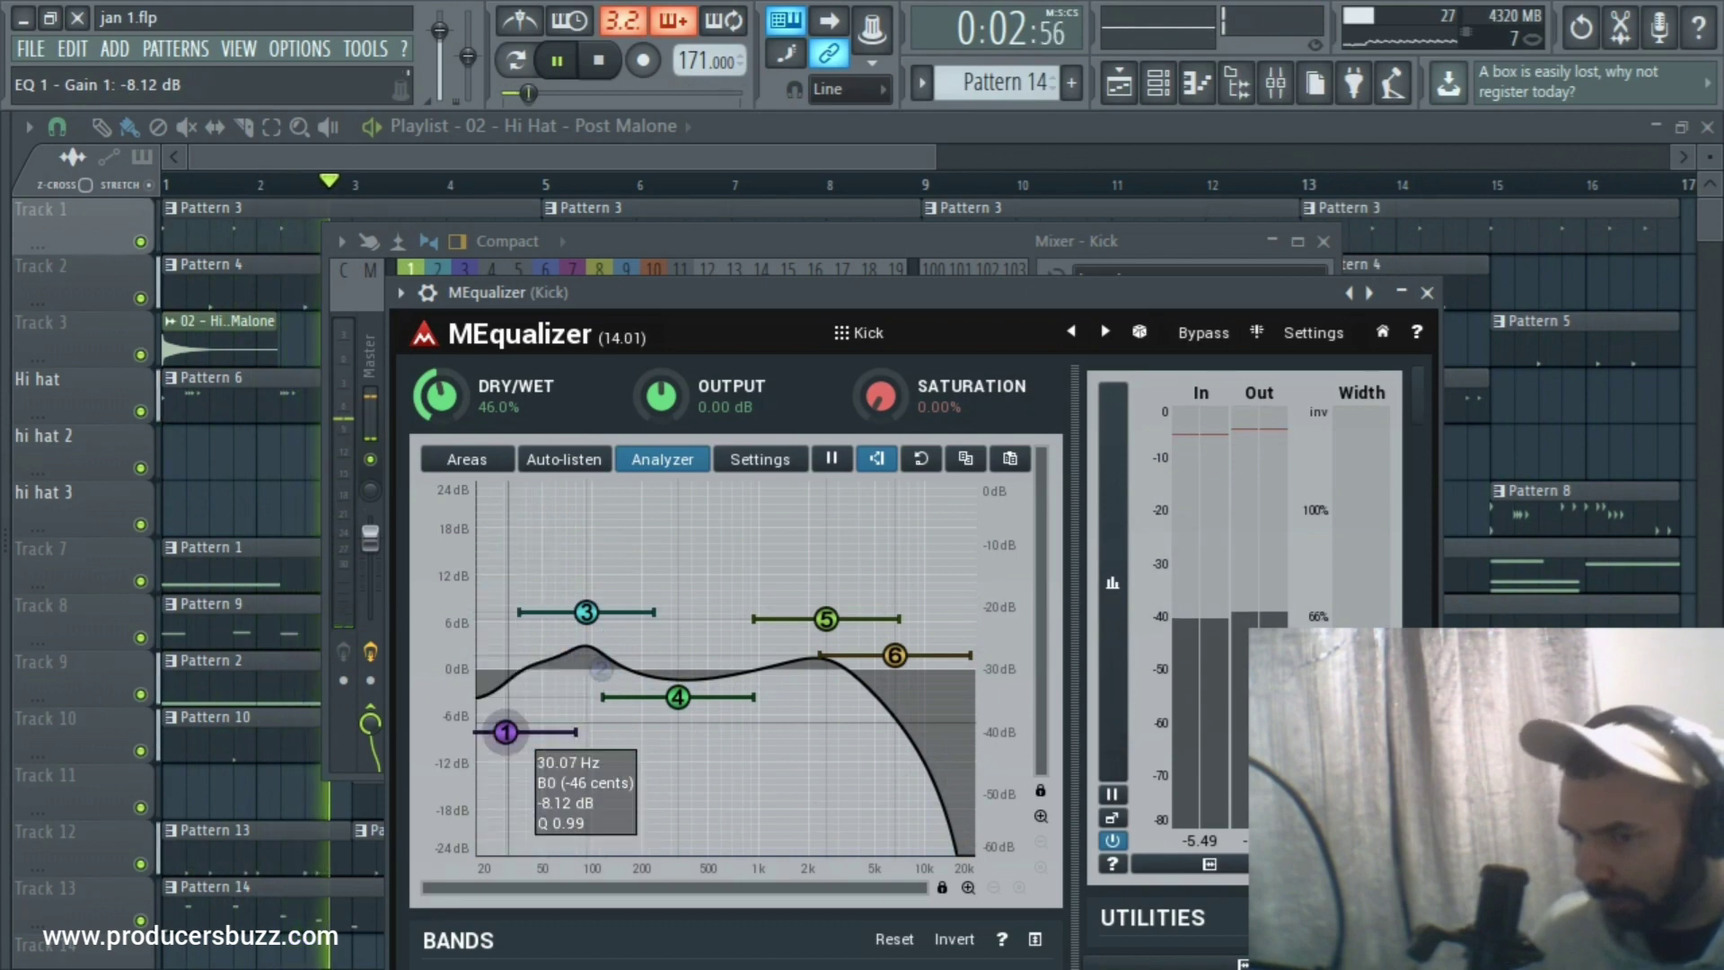
drag(585, 613, 586, 600)
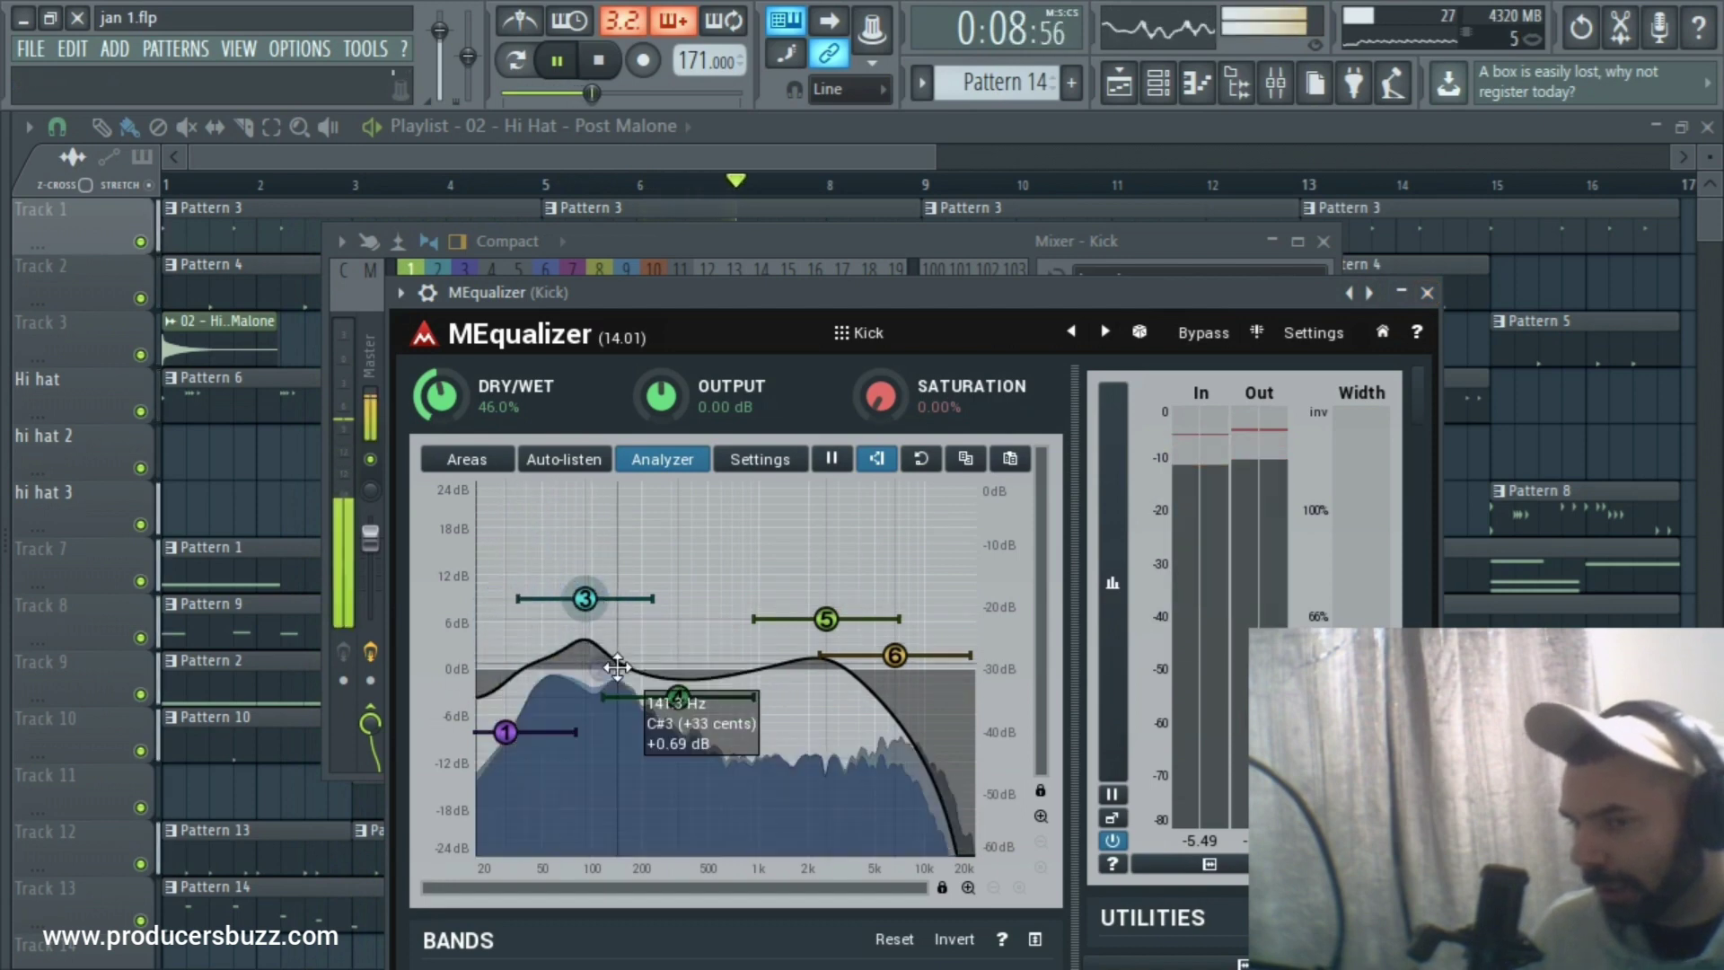
Close the MEqualizer window and play the song to compare the kick with the equalizer bypassed and re-enabled.
click(1426, 291)
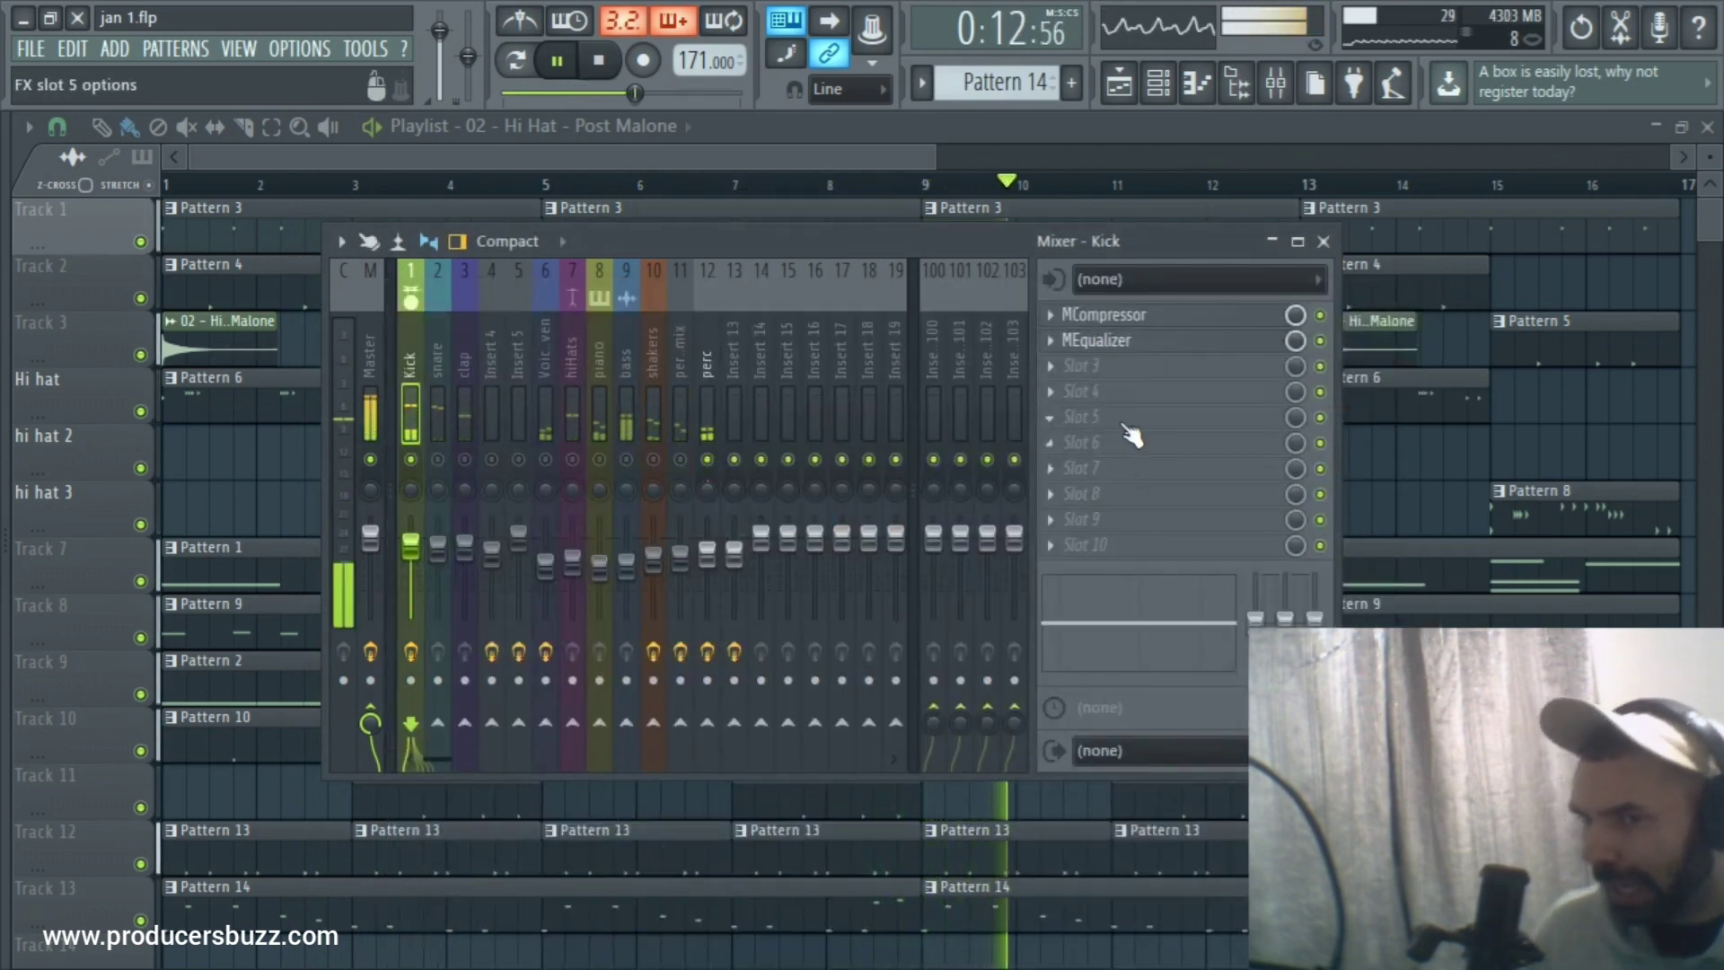
key(space)
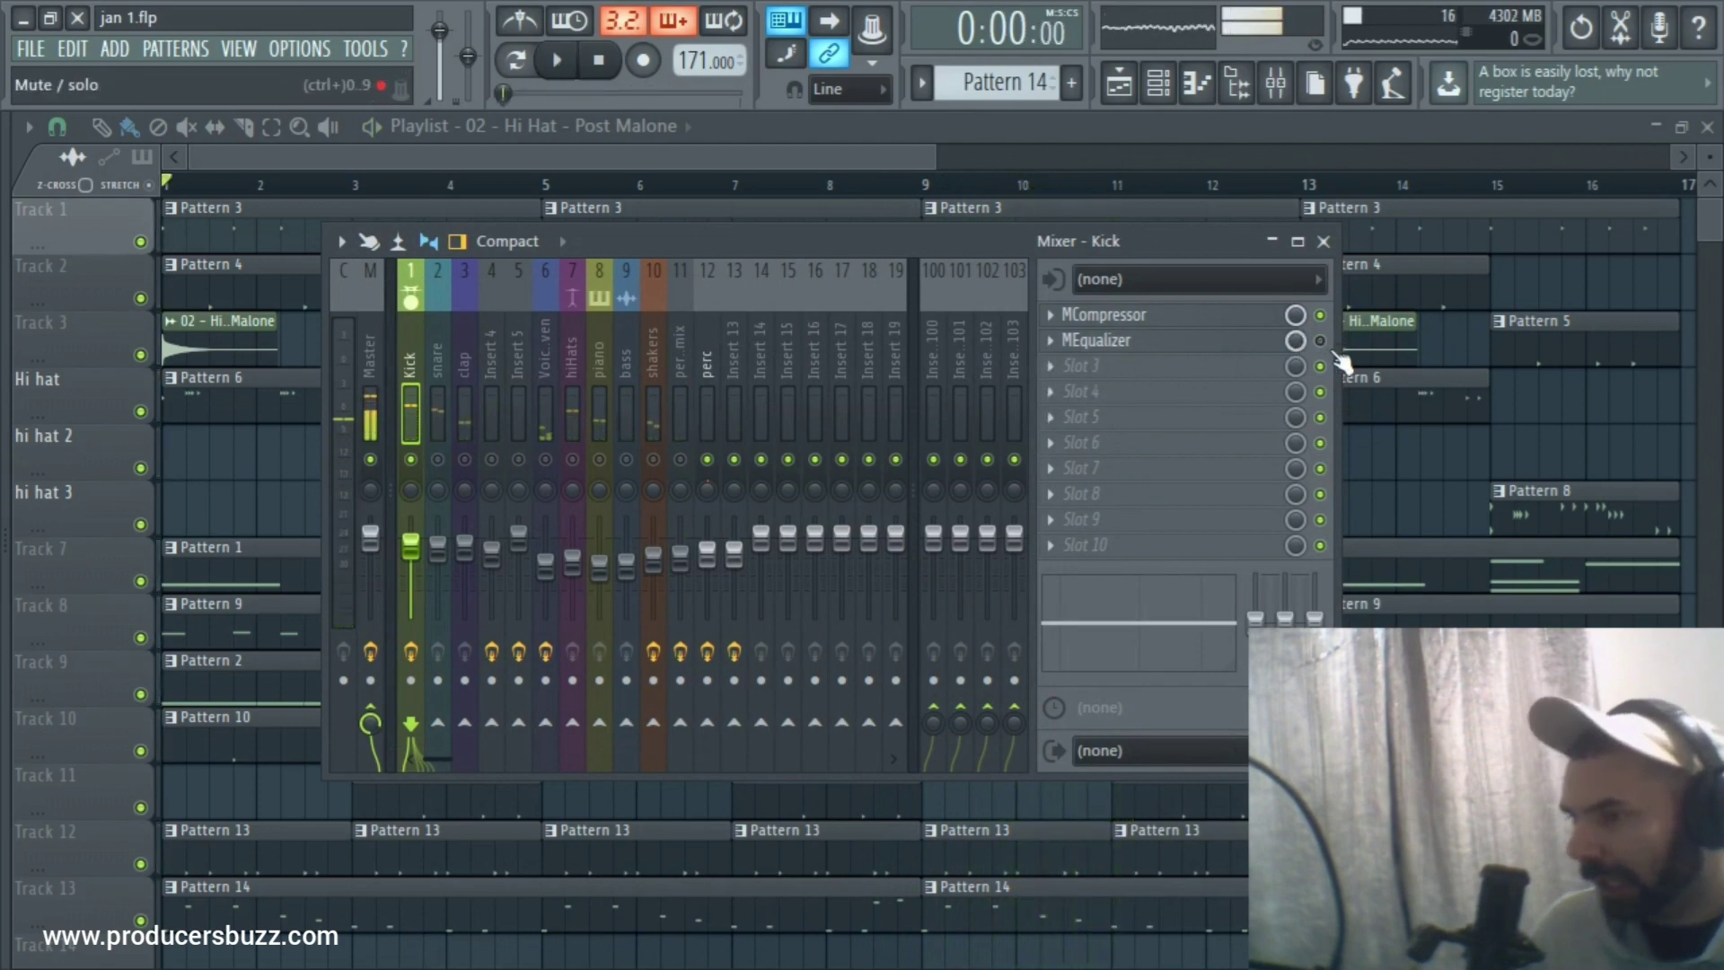
key(space)
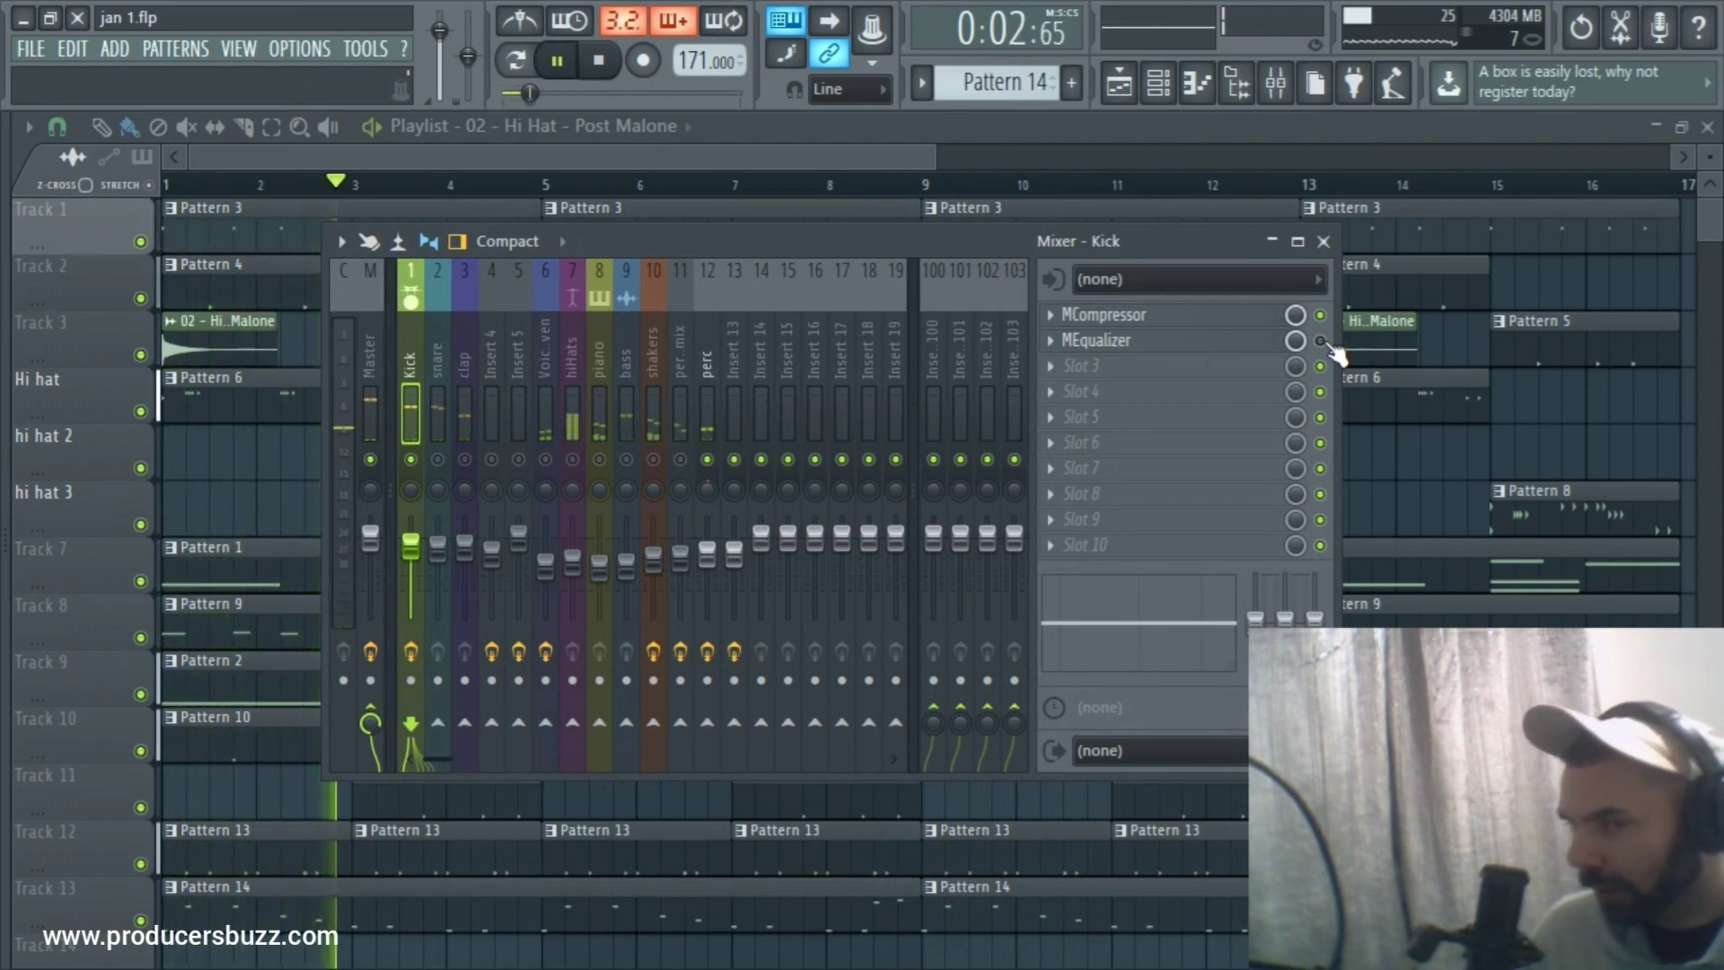
click(1322, 341)
Reopen the Kick track's MEqualizer, stop playback, and set Dry/Wet to 47.6% and band 6's gain to -0.70 dB.
click(1203, 341)
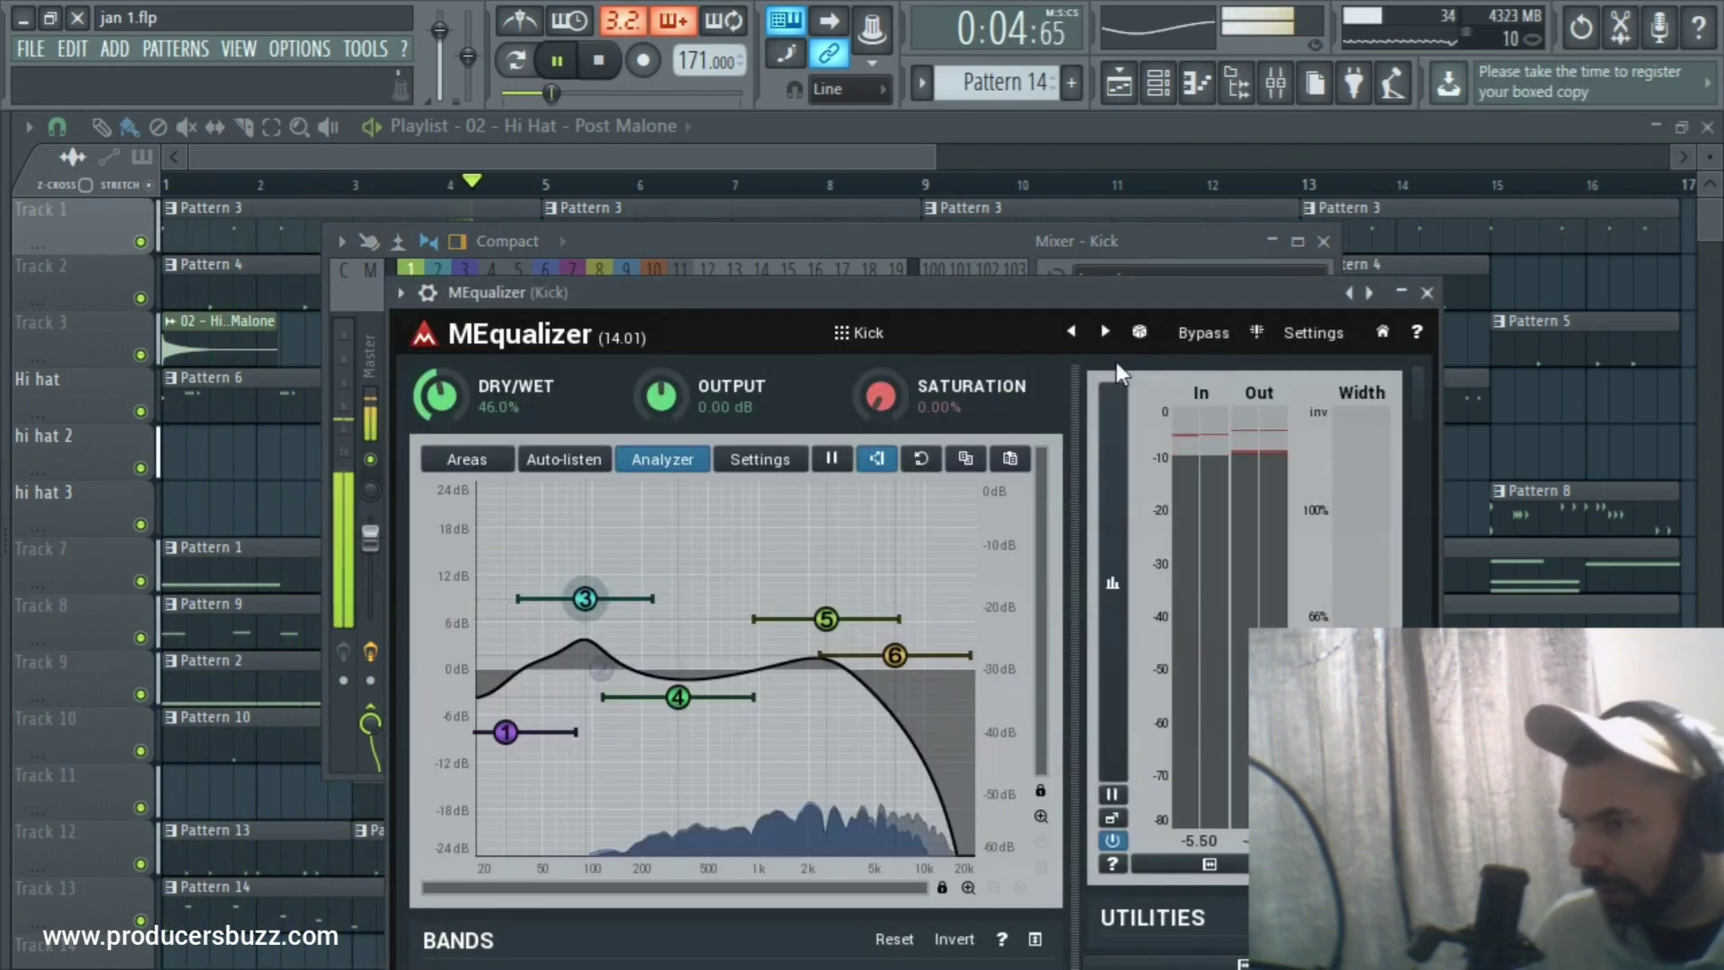
key(space)
mouse_move(903, 697)
mouse_down()
mouse_move(894, 643)
mouse_move(896, 663)
mouse_up()
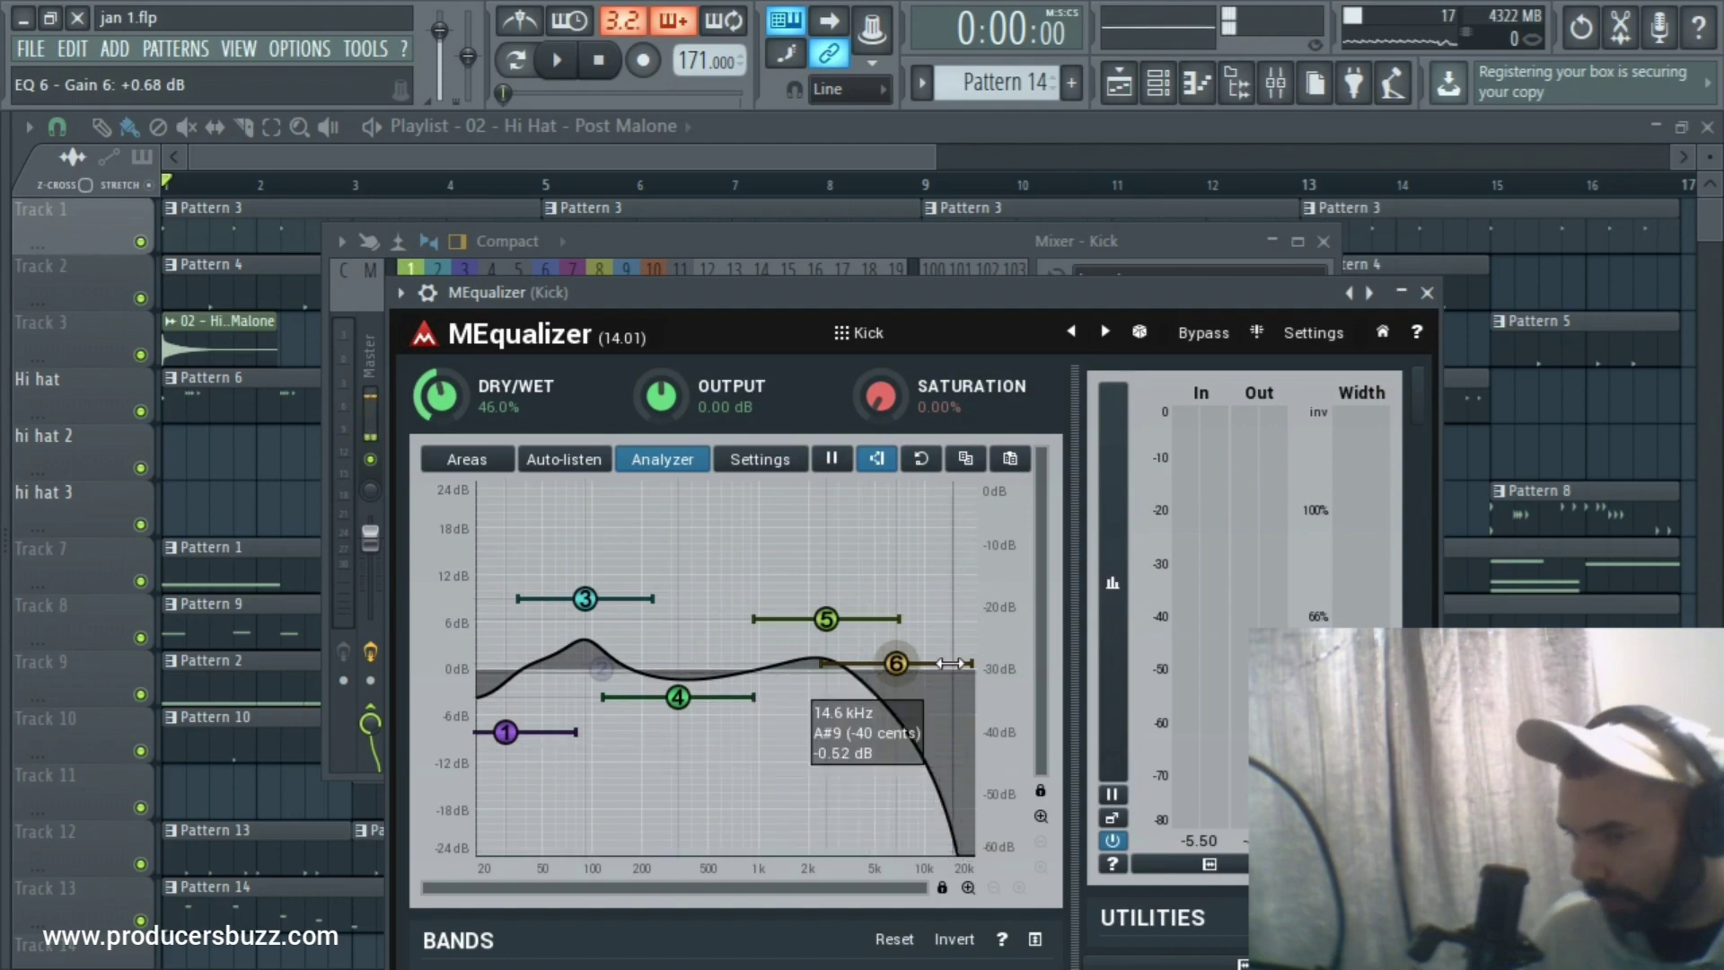
drag(1074, 286, 1104, 323)
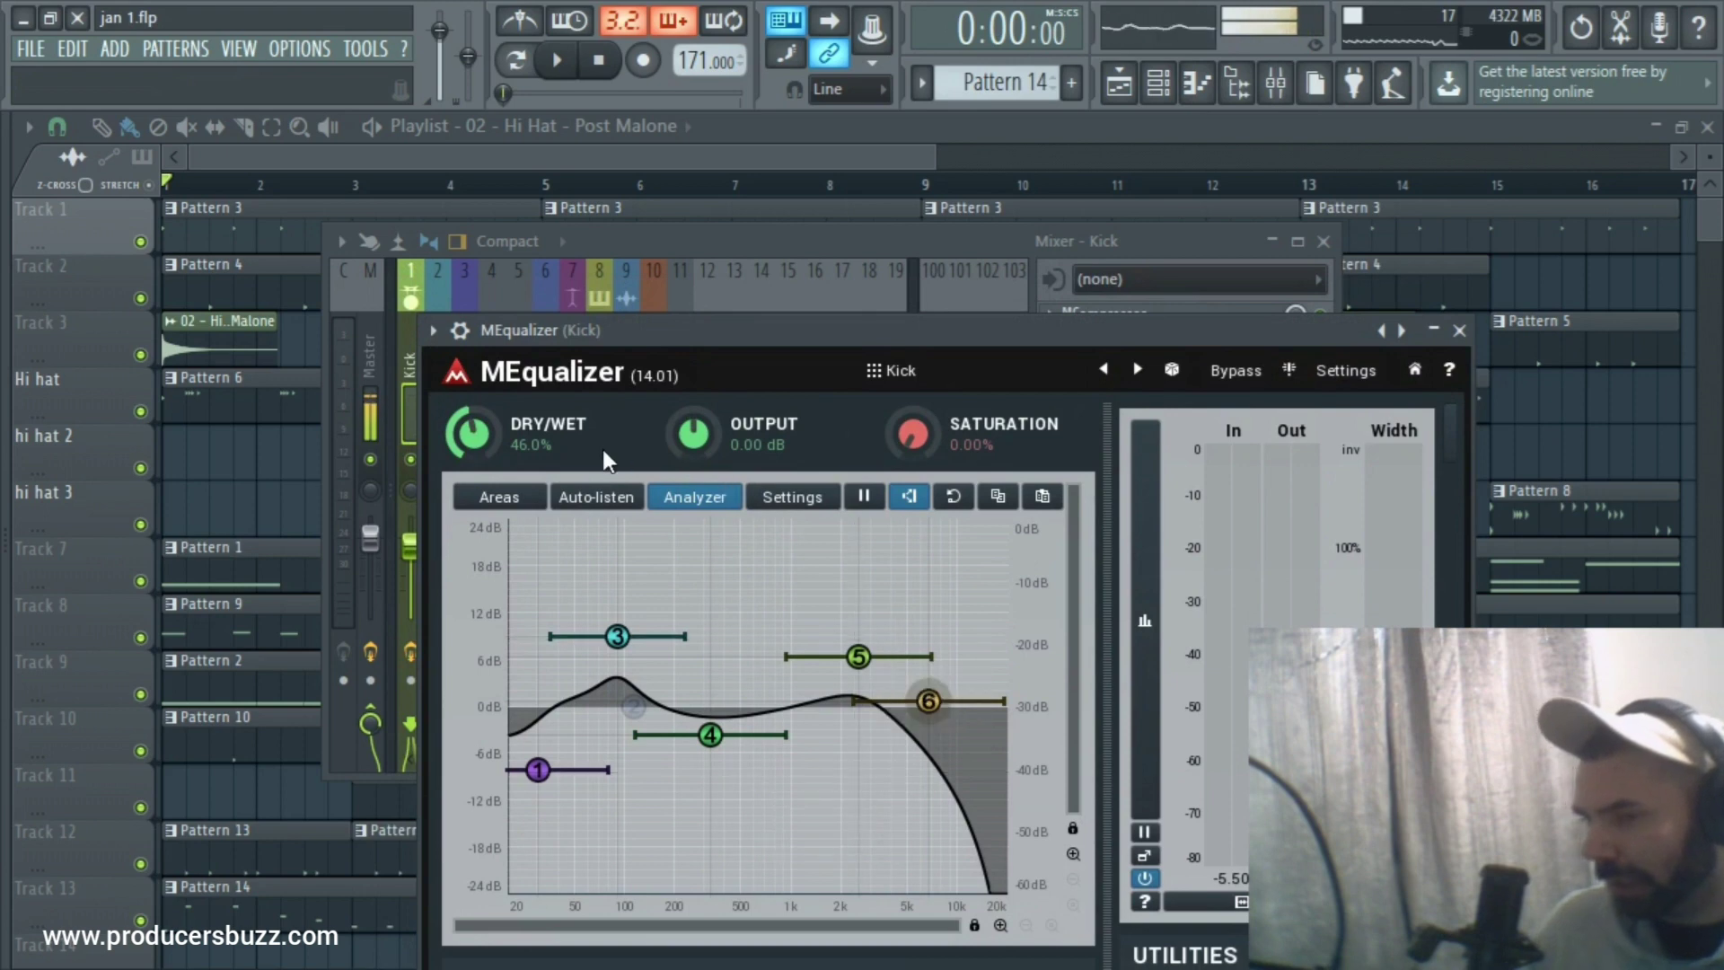
drag(473, 434, 473, 384)
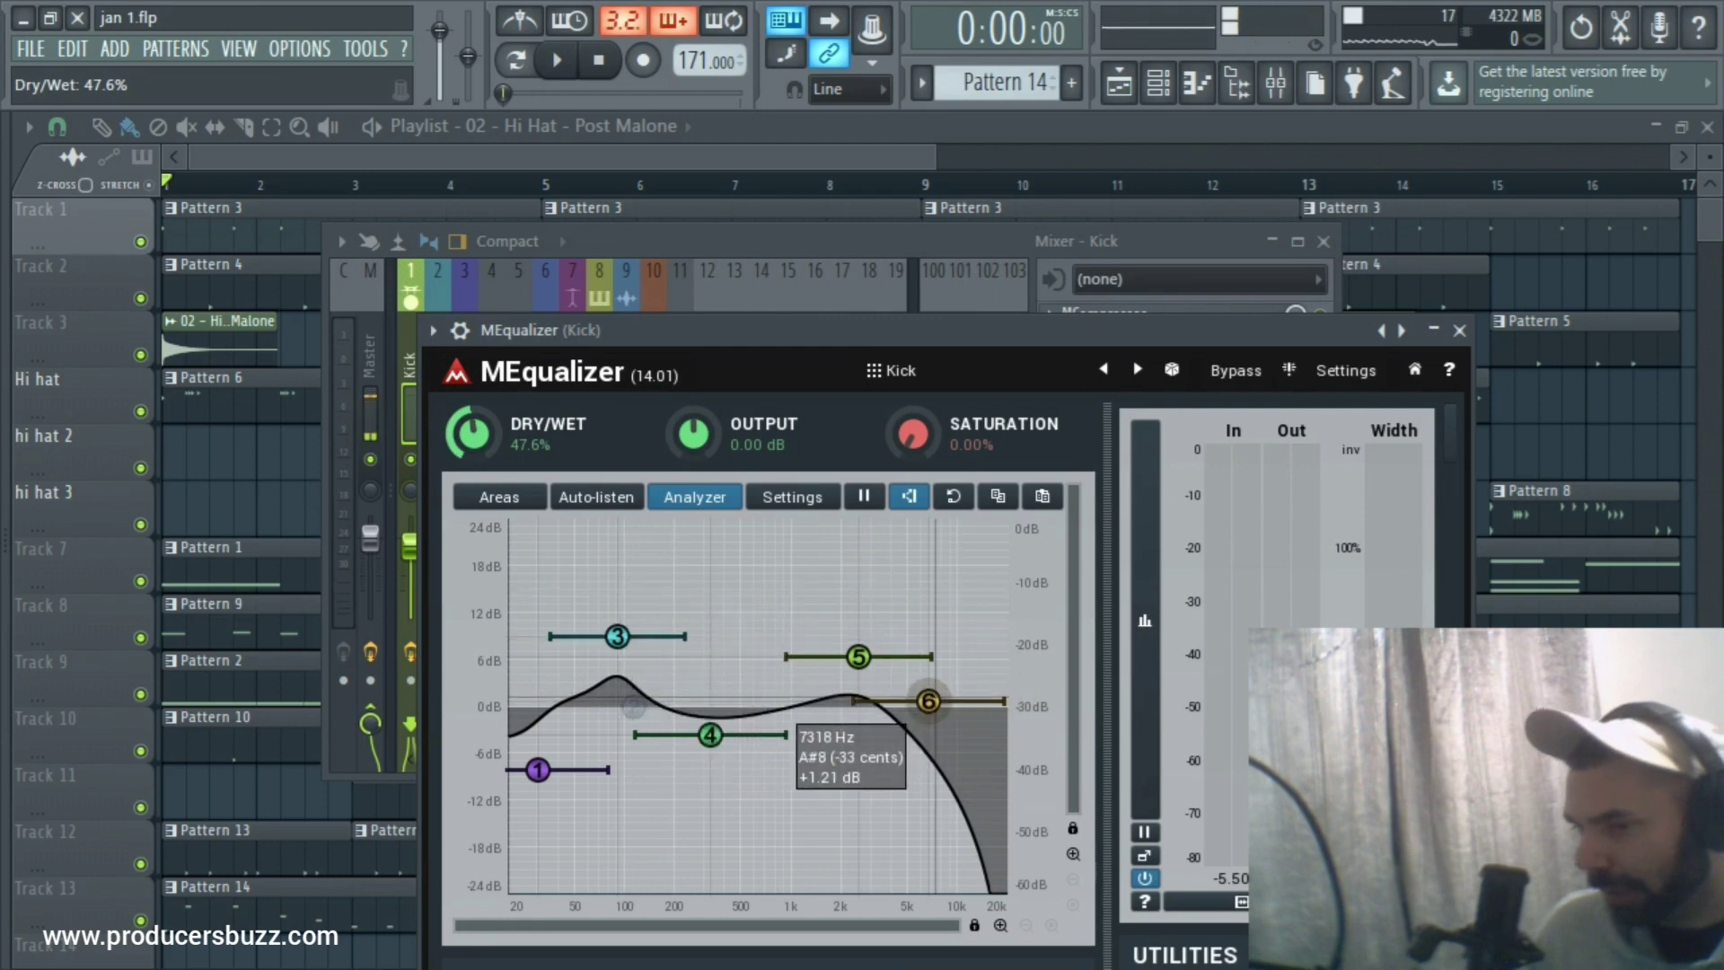
drag(929, 701, 929, 711)
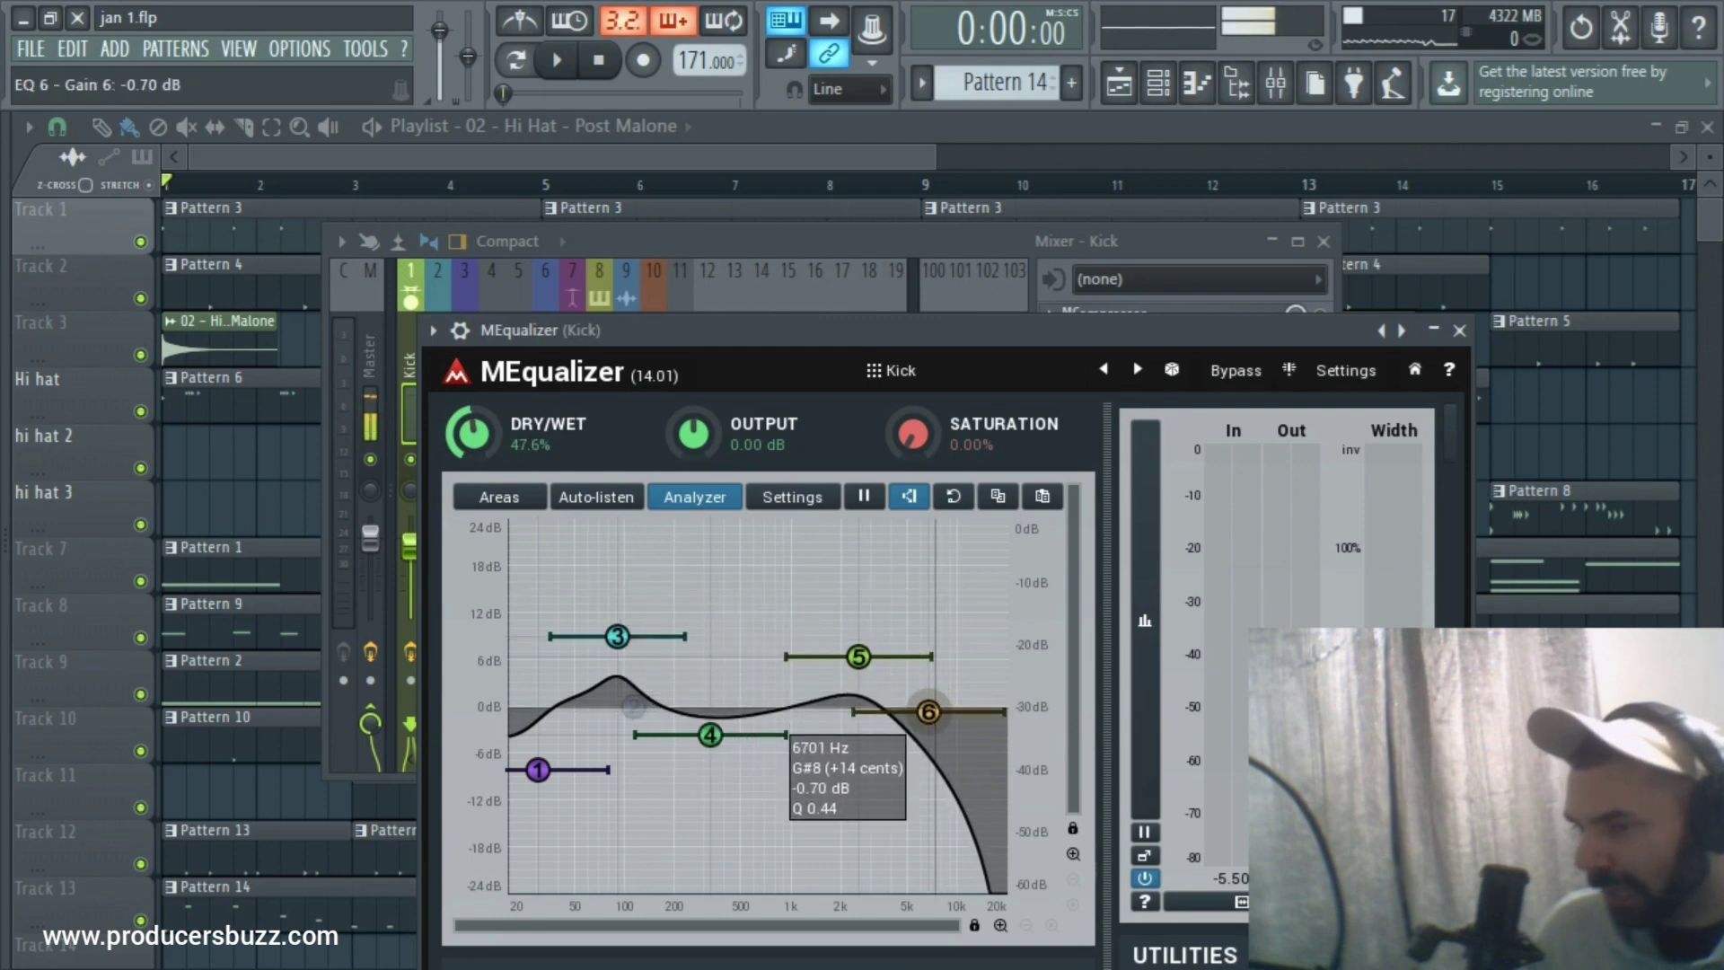
In the settings of equalizer band 6, set the frequency to 20.0 kHz and Q to 0.78, and close them.
double_click(934, 709)
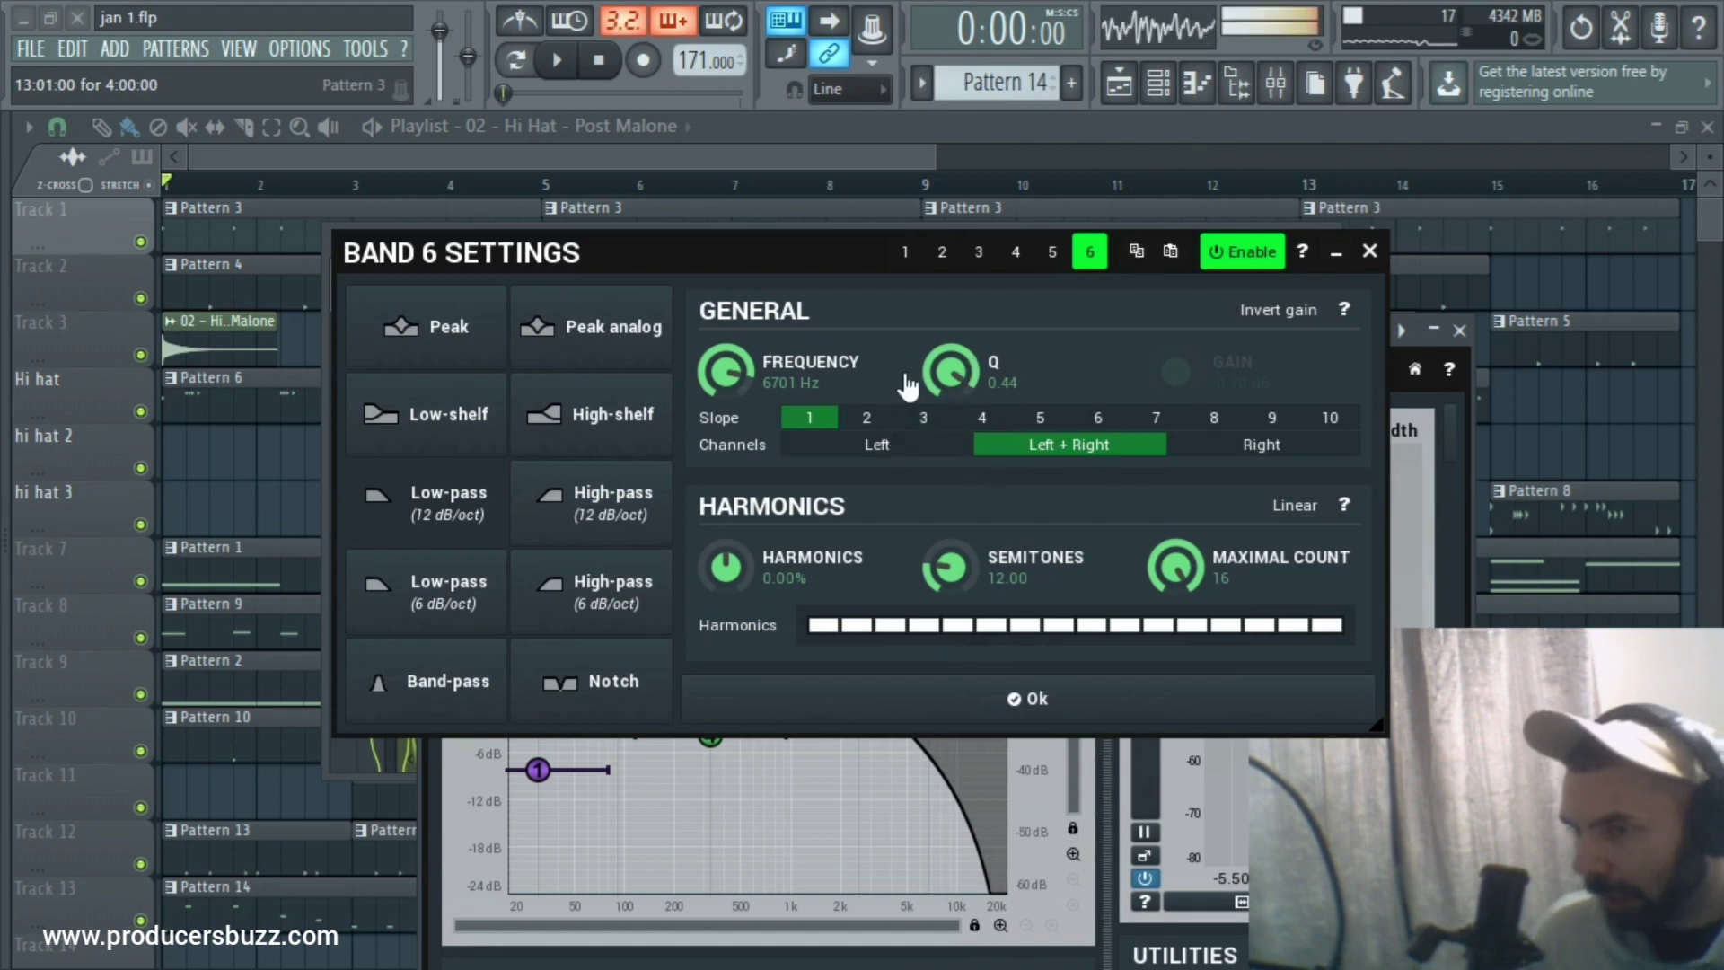
drag(740, 359, 740, 381)
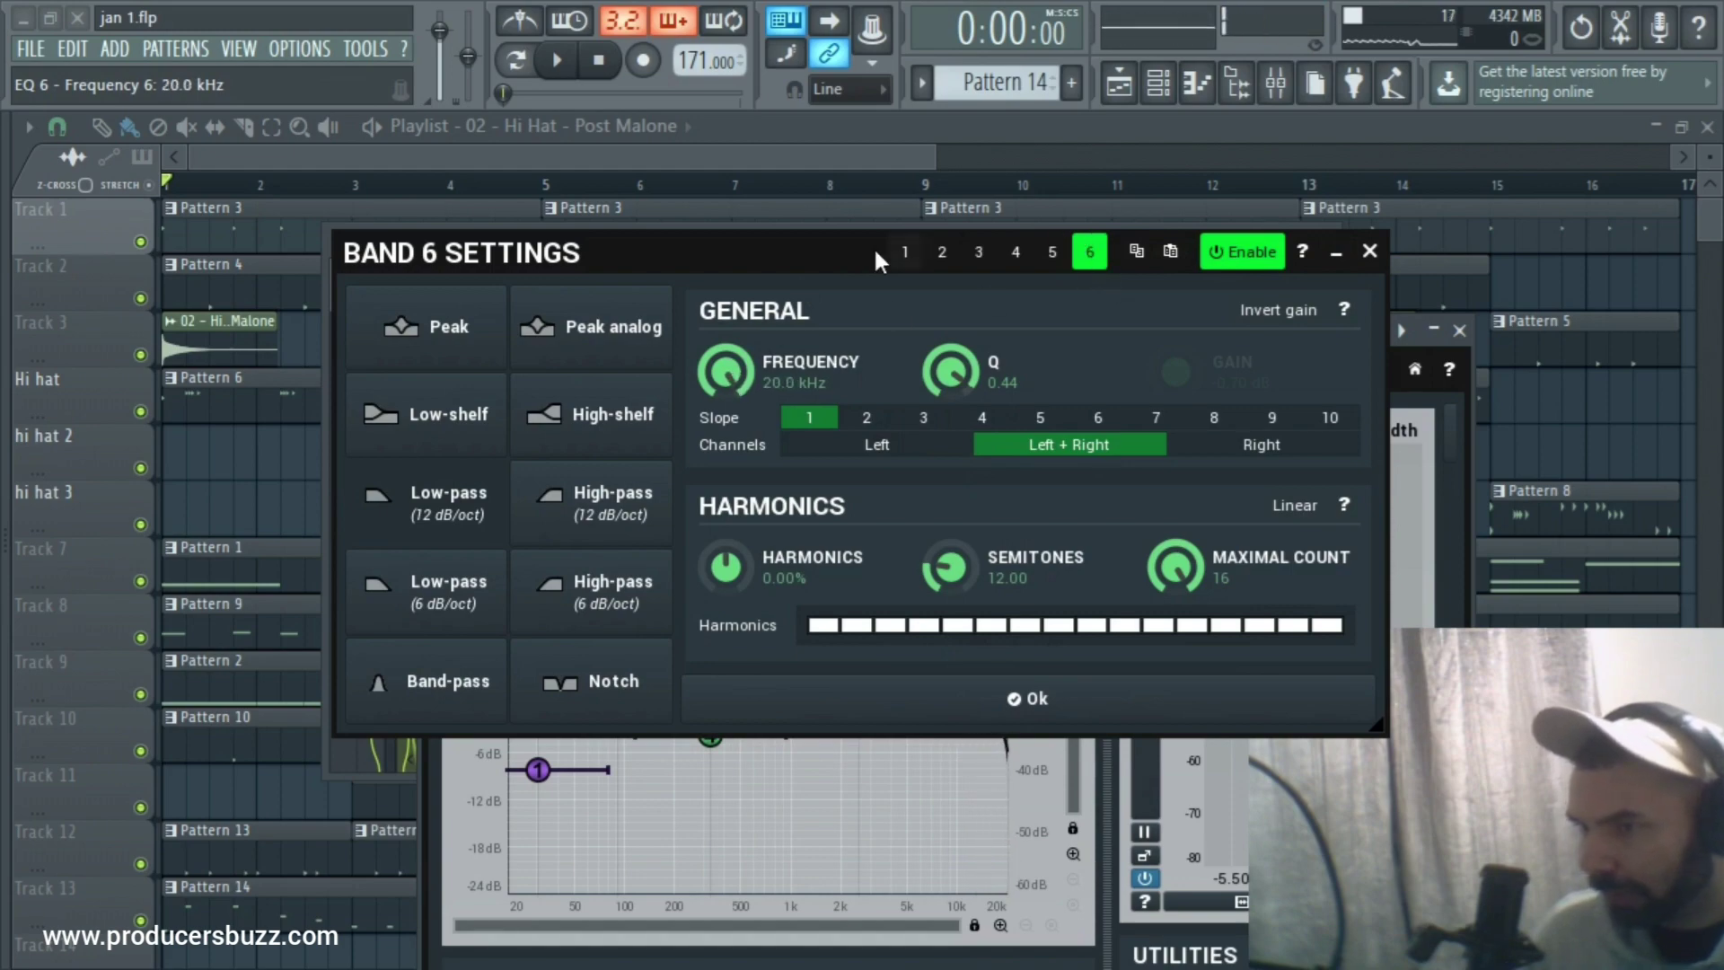
drag(878, 261, 1135, 143)
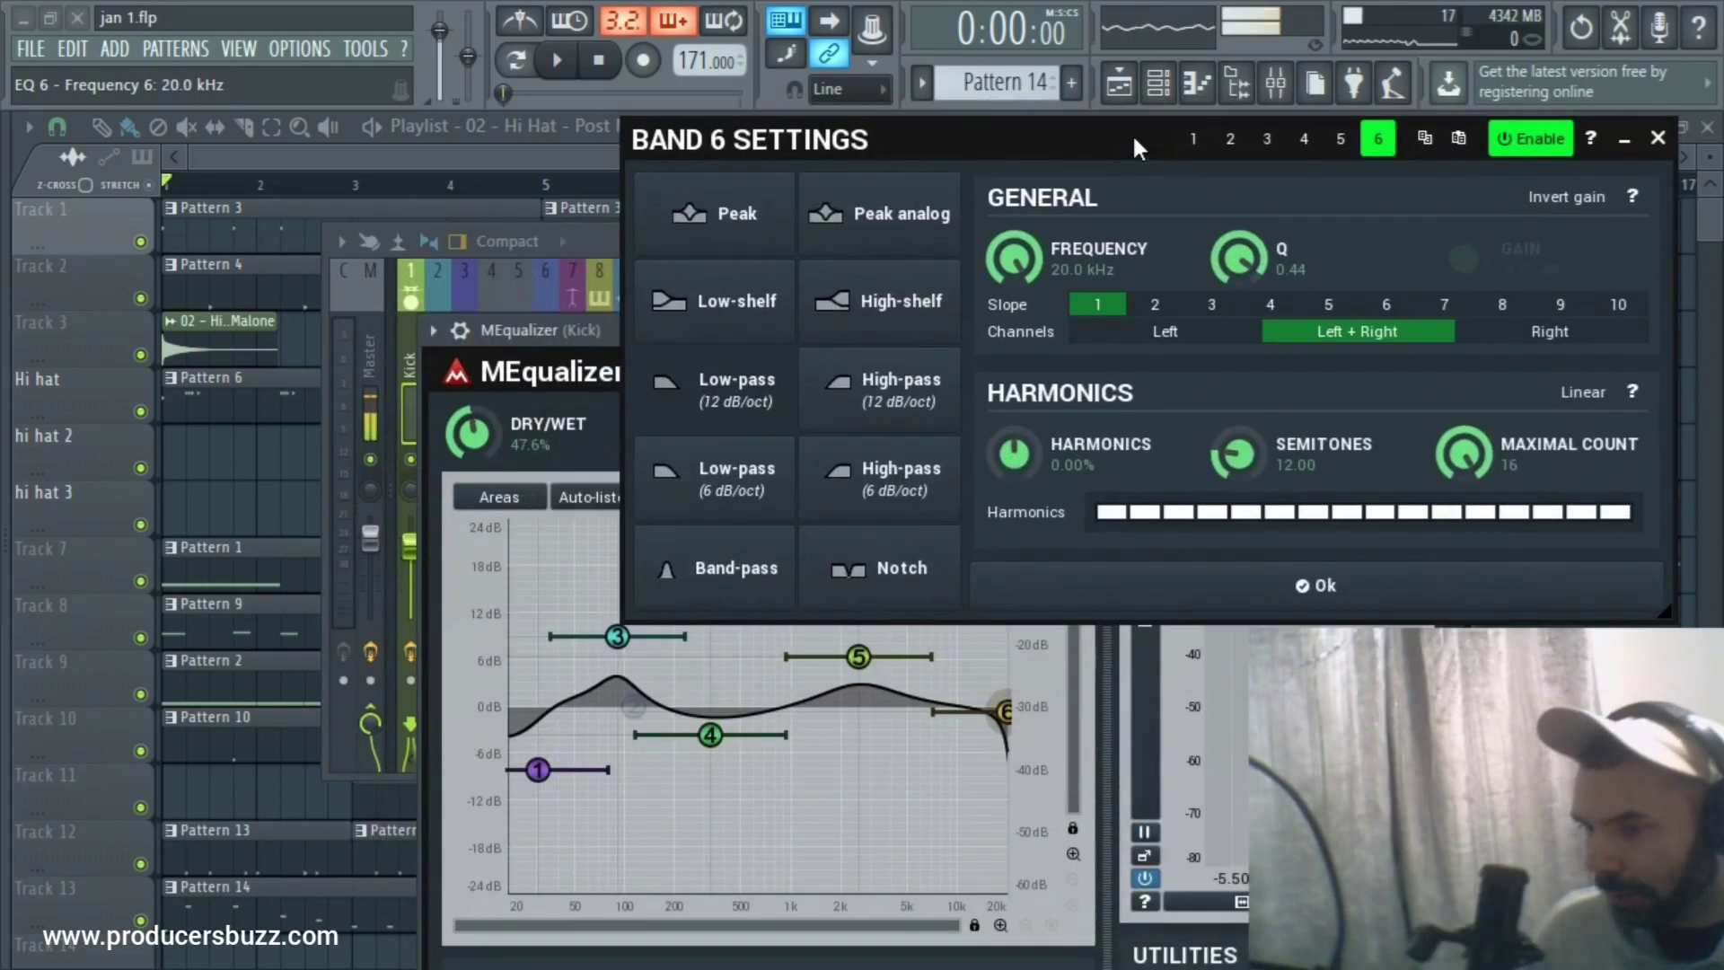
mouse_move(1004, 712)
mouse_down()
mouse_move(796, 712)
mouse_move(1004, 712)
mouse_up()
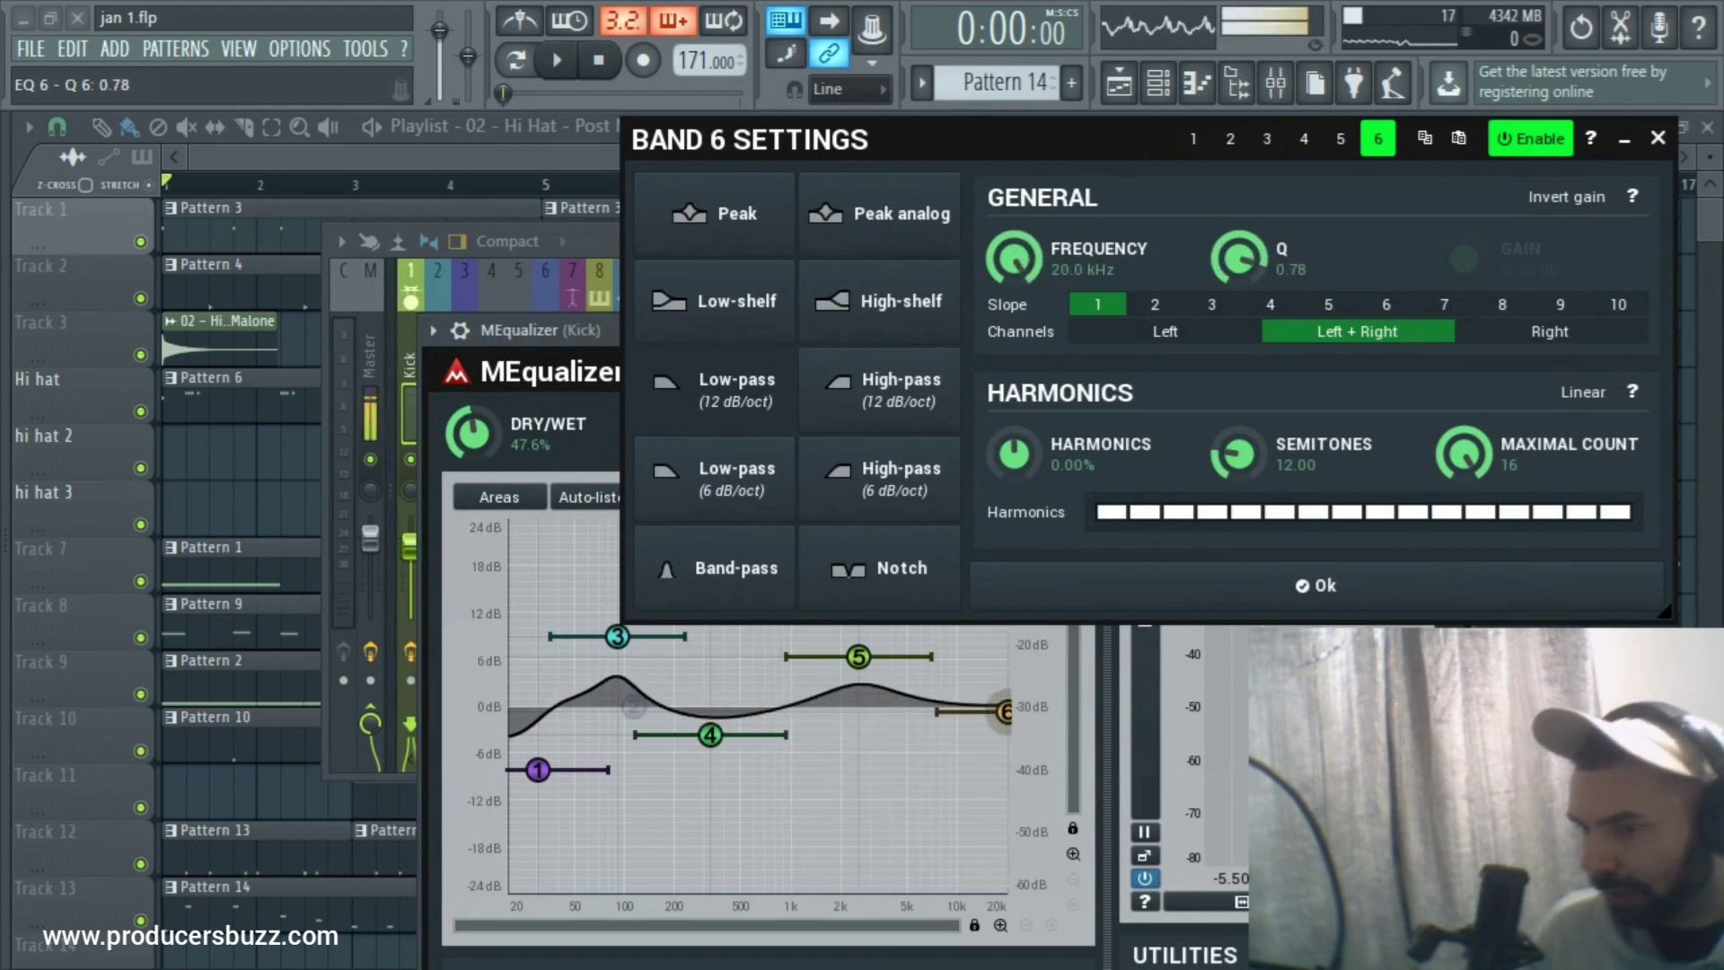
drag(1025, 131, 1033, 194)
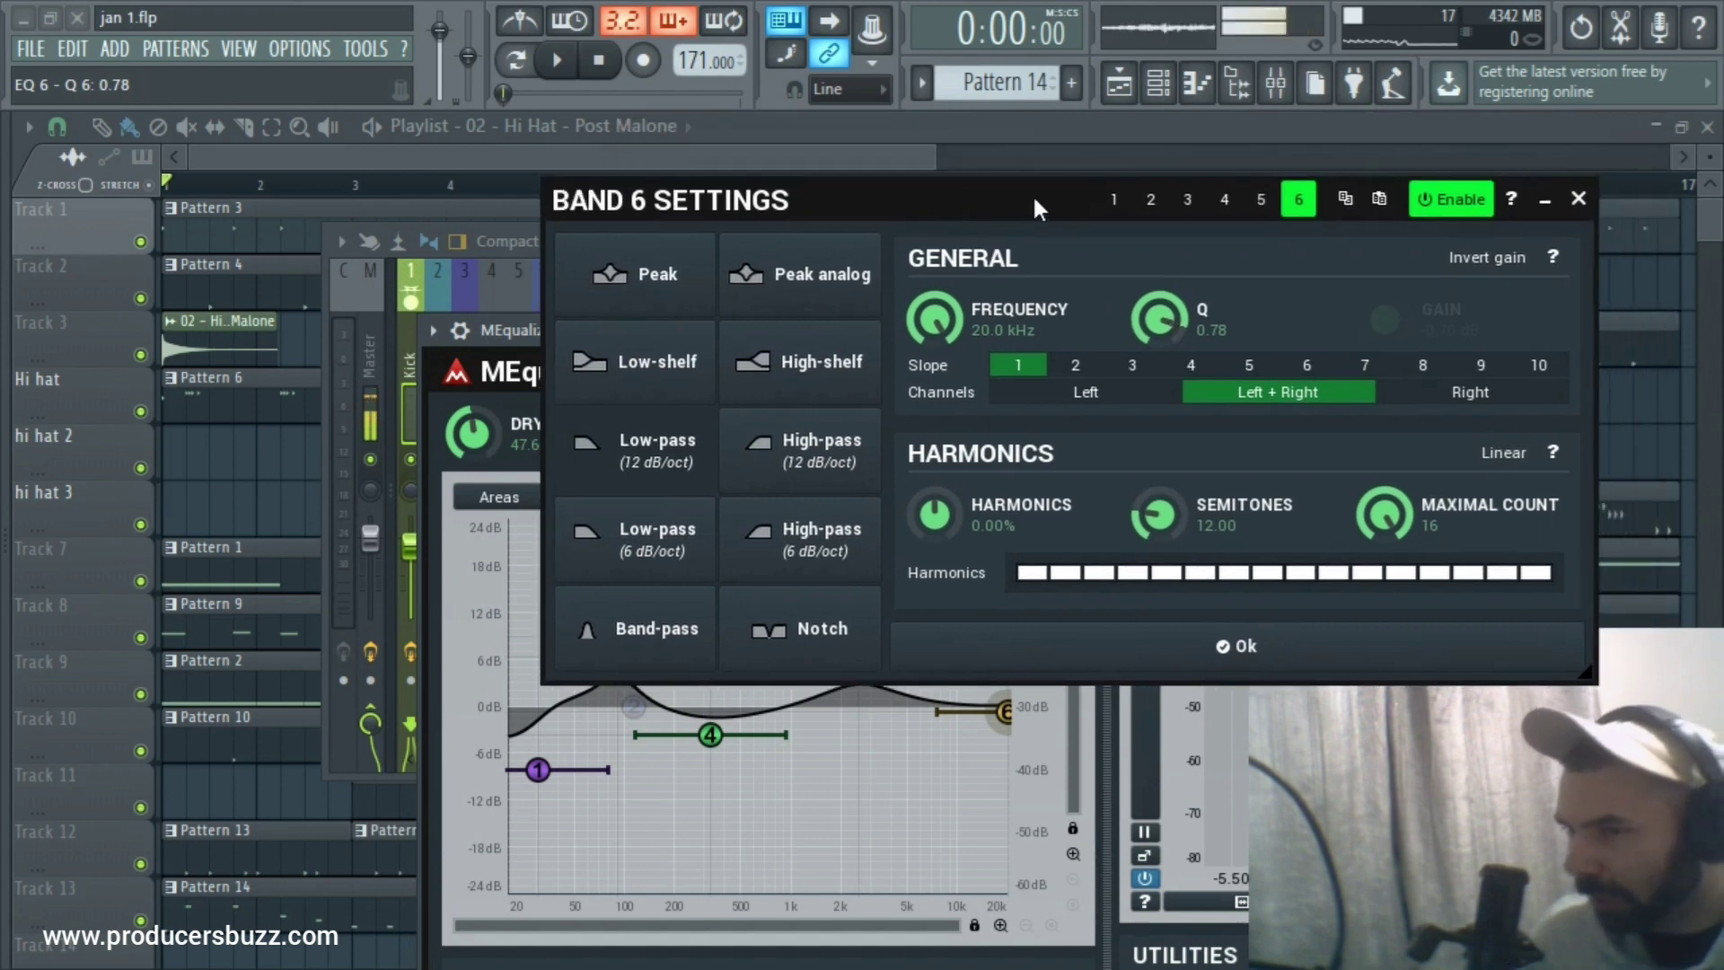
click(1580, 201)
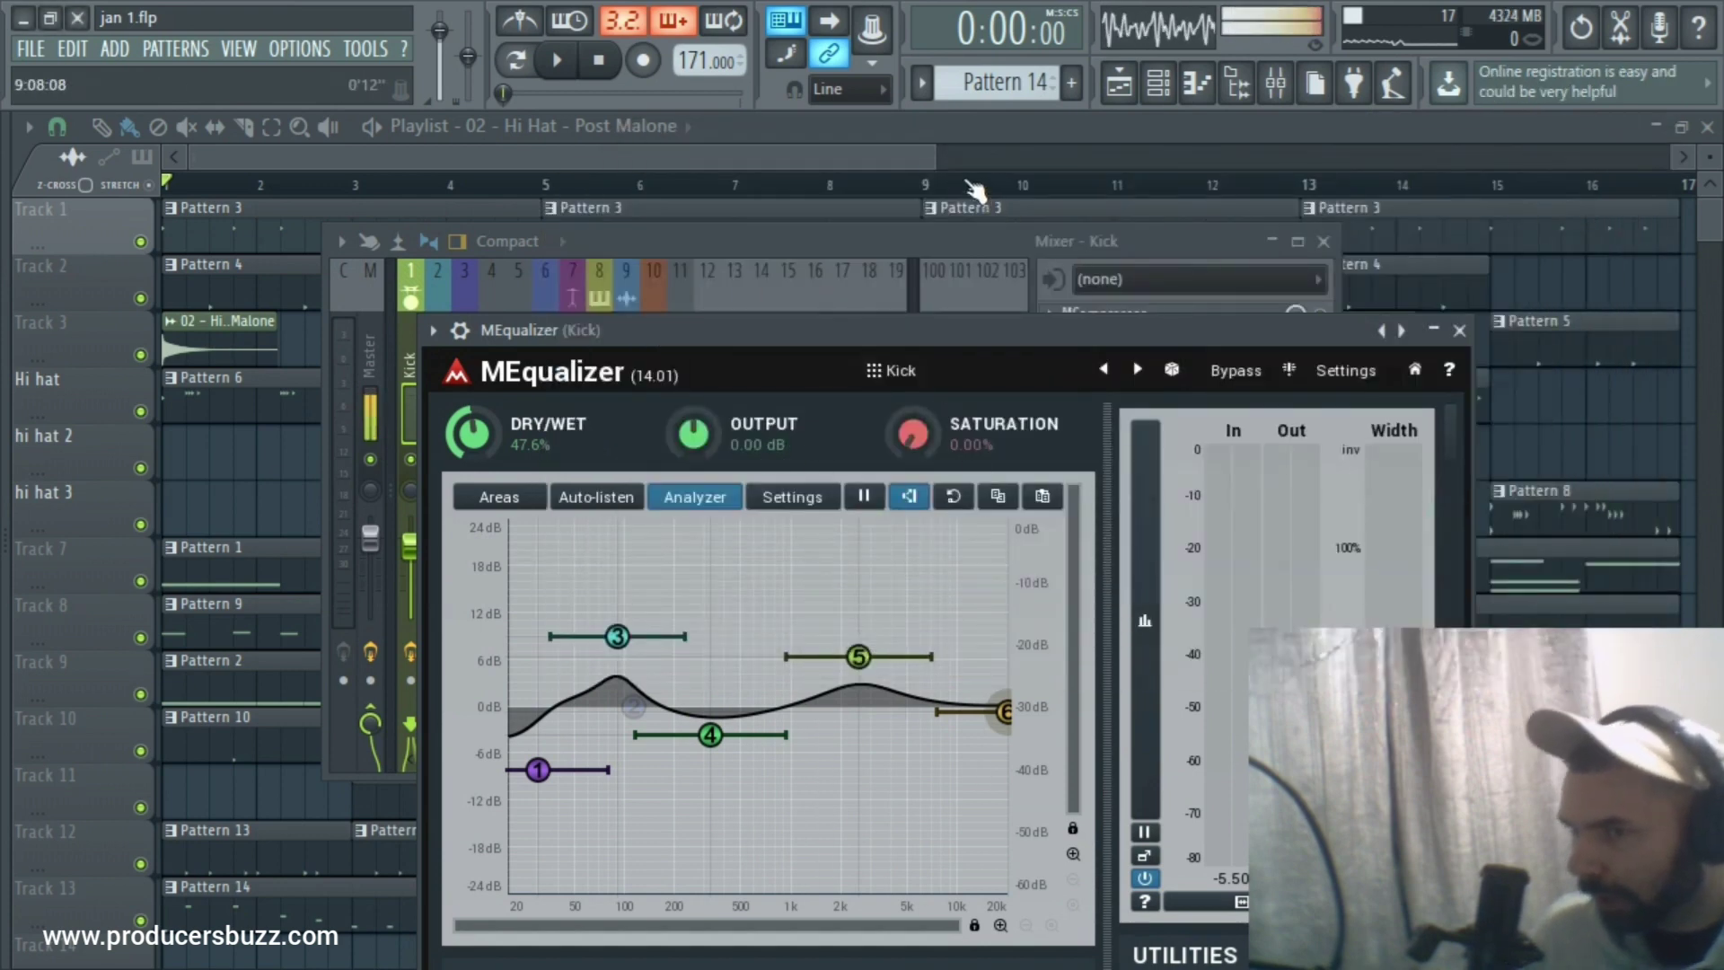
Play the song from the playlist and mixer, comparing the kick with MEqualizer bypassed and enabled, and stop playback.
drag(928, 161, 867, 163)
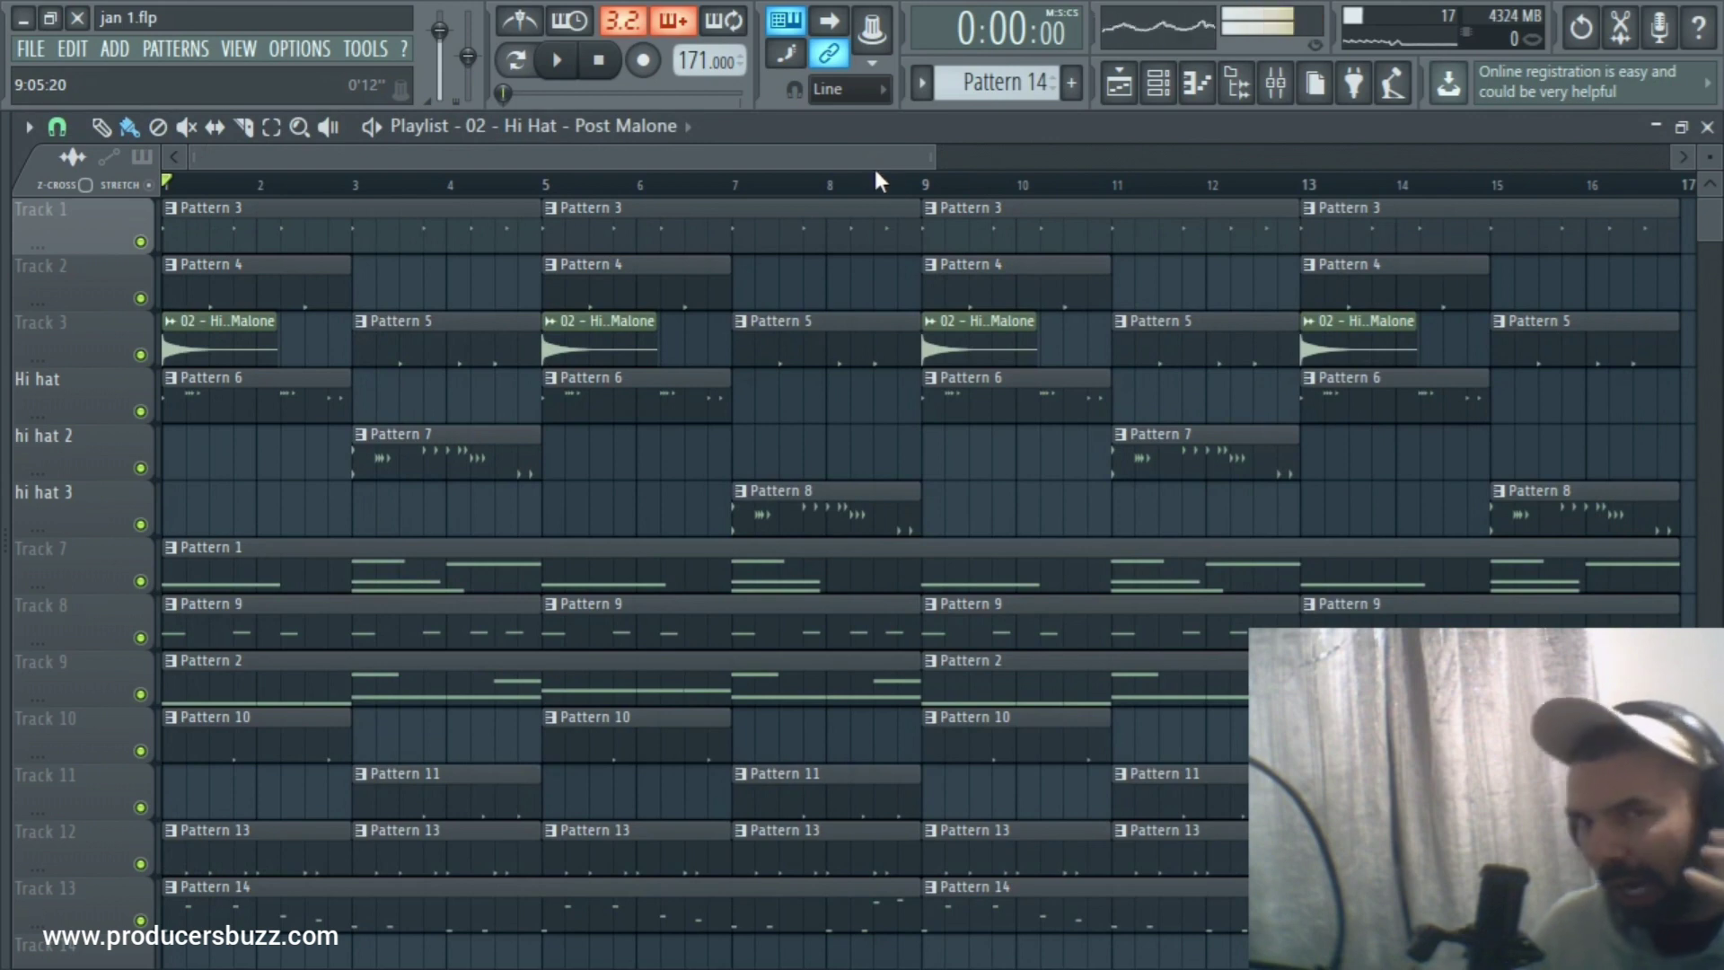
key(space)
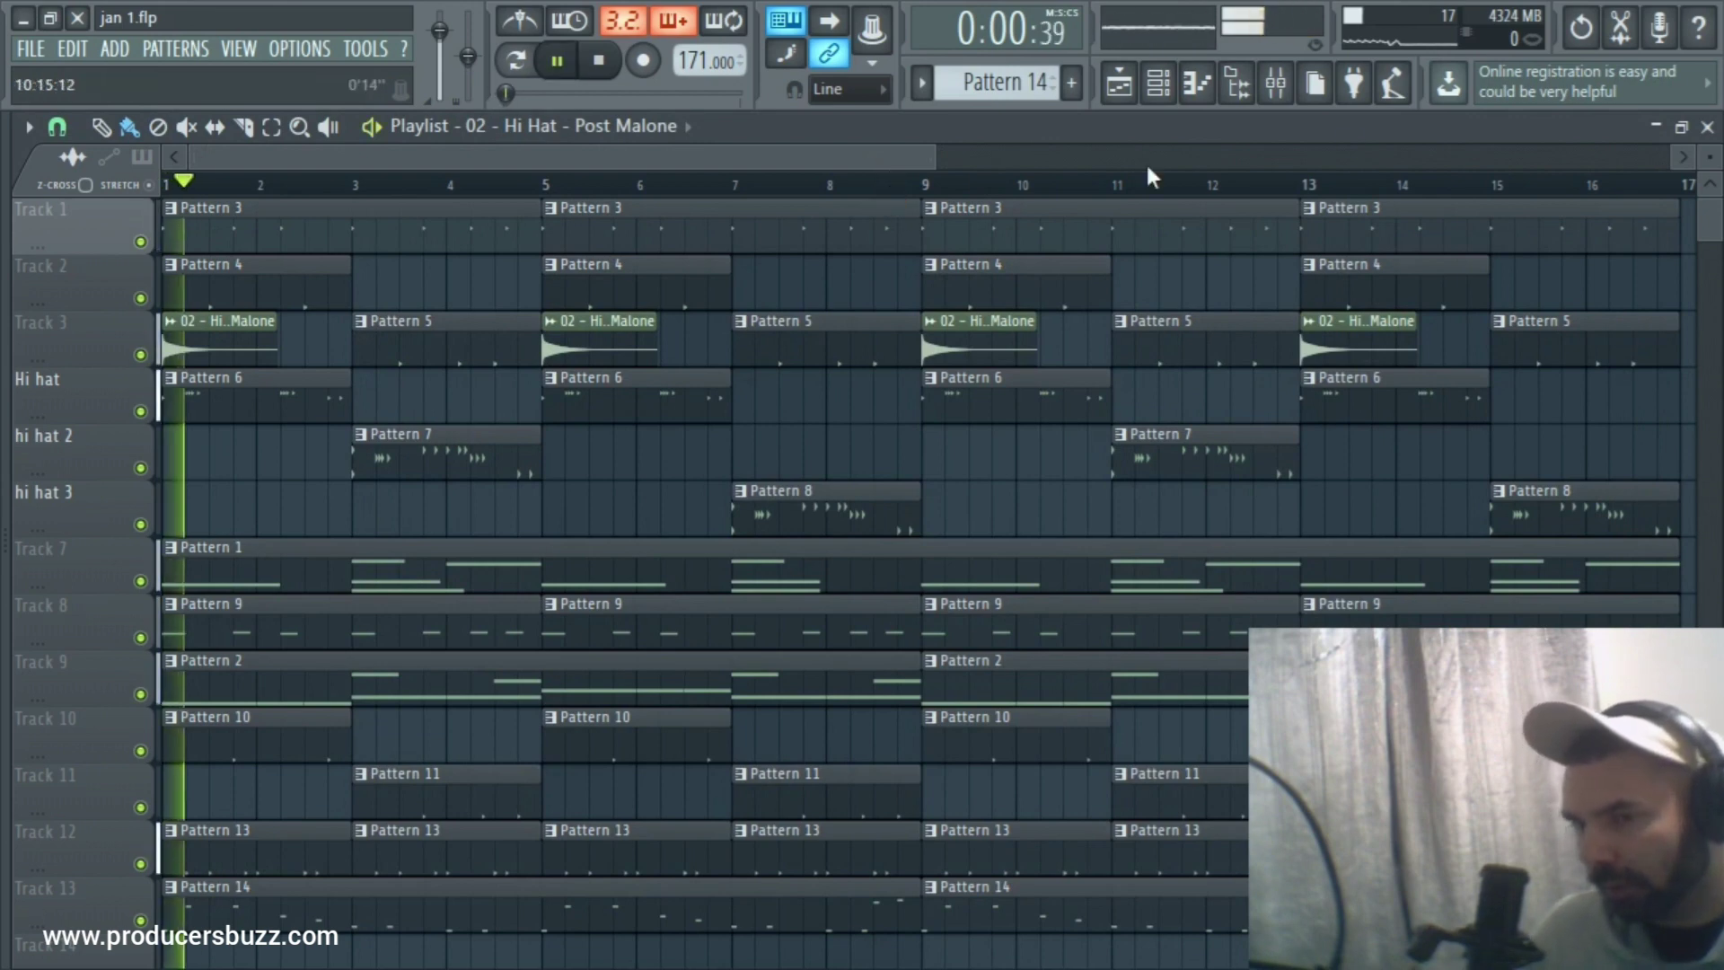
click(1275, 82)
key(space)
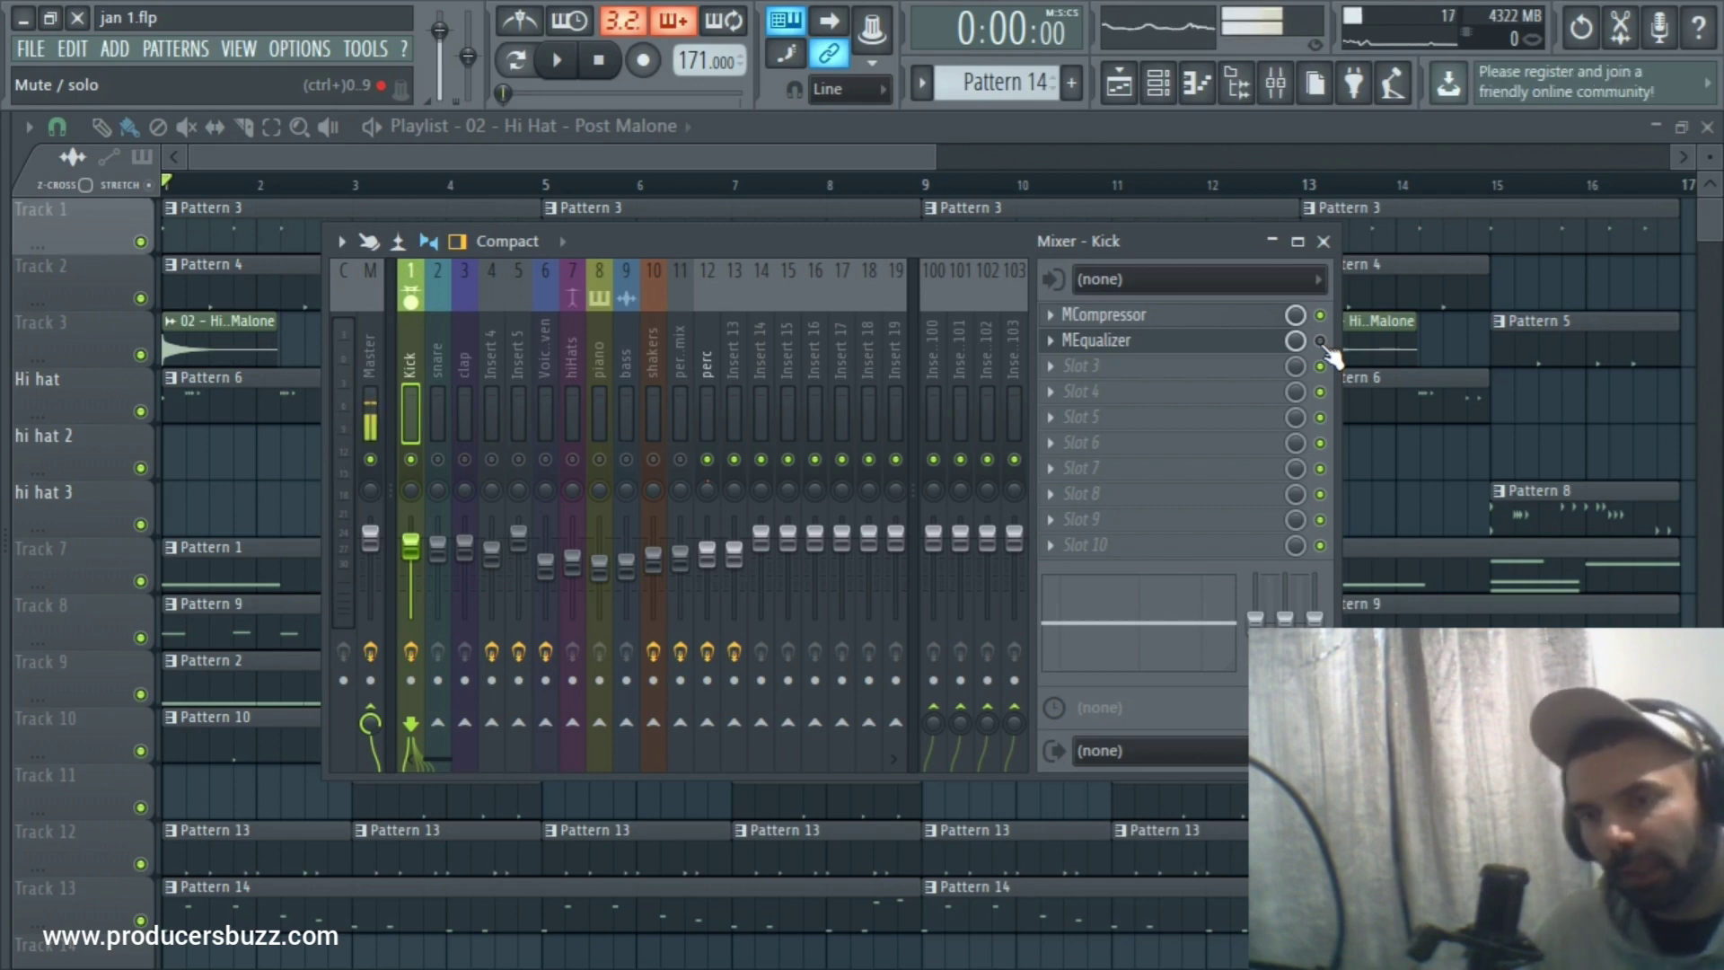
key(space)
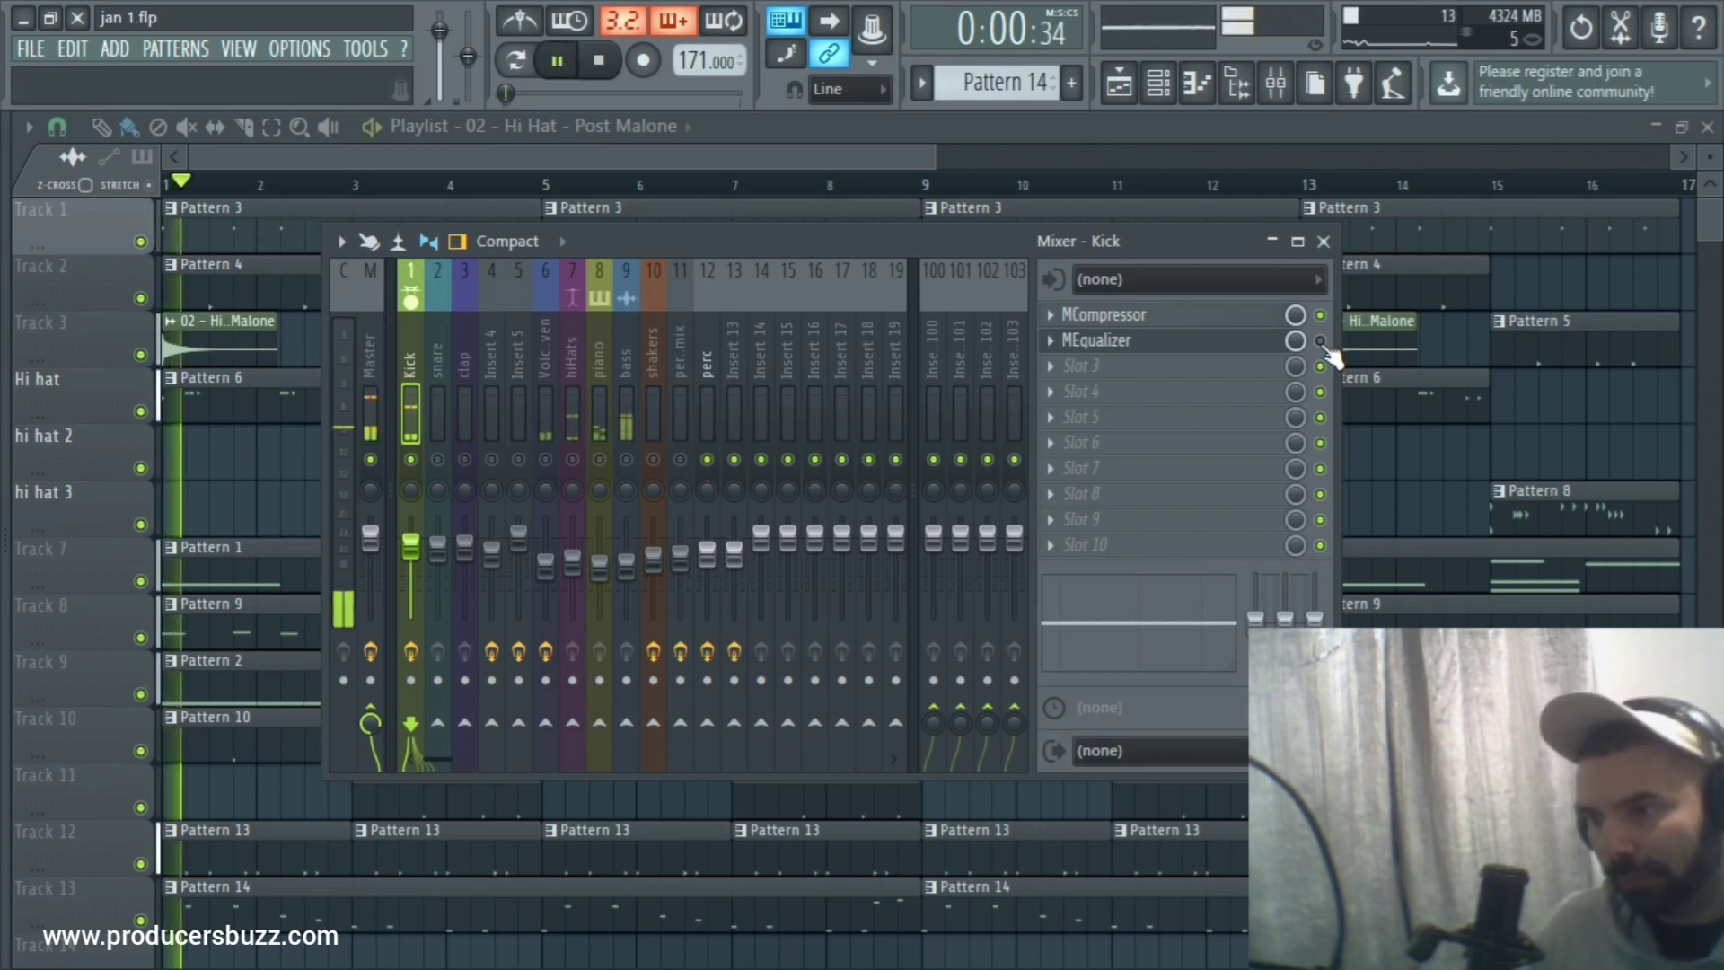
click(1323, 345)
key(space)
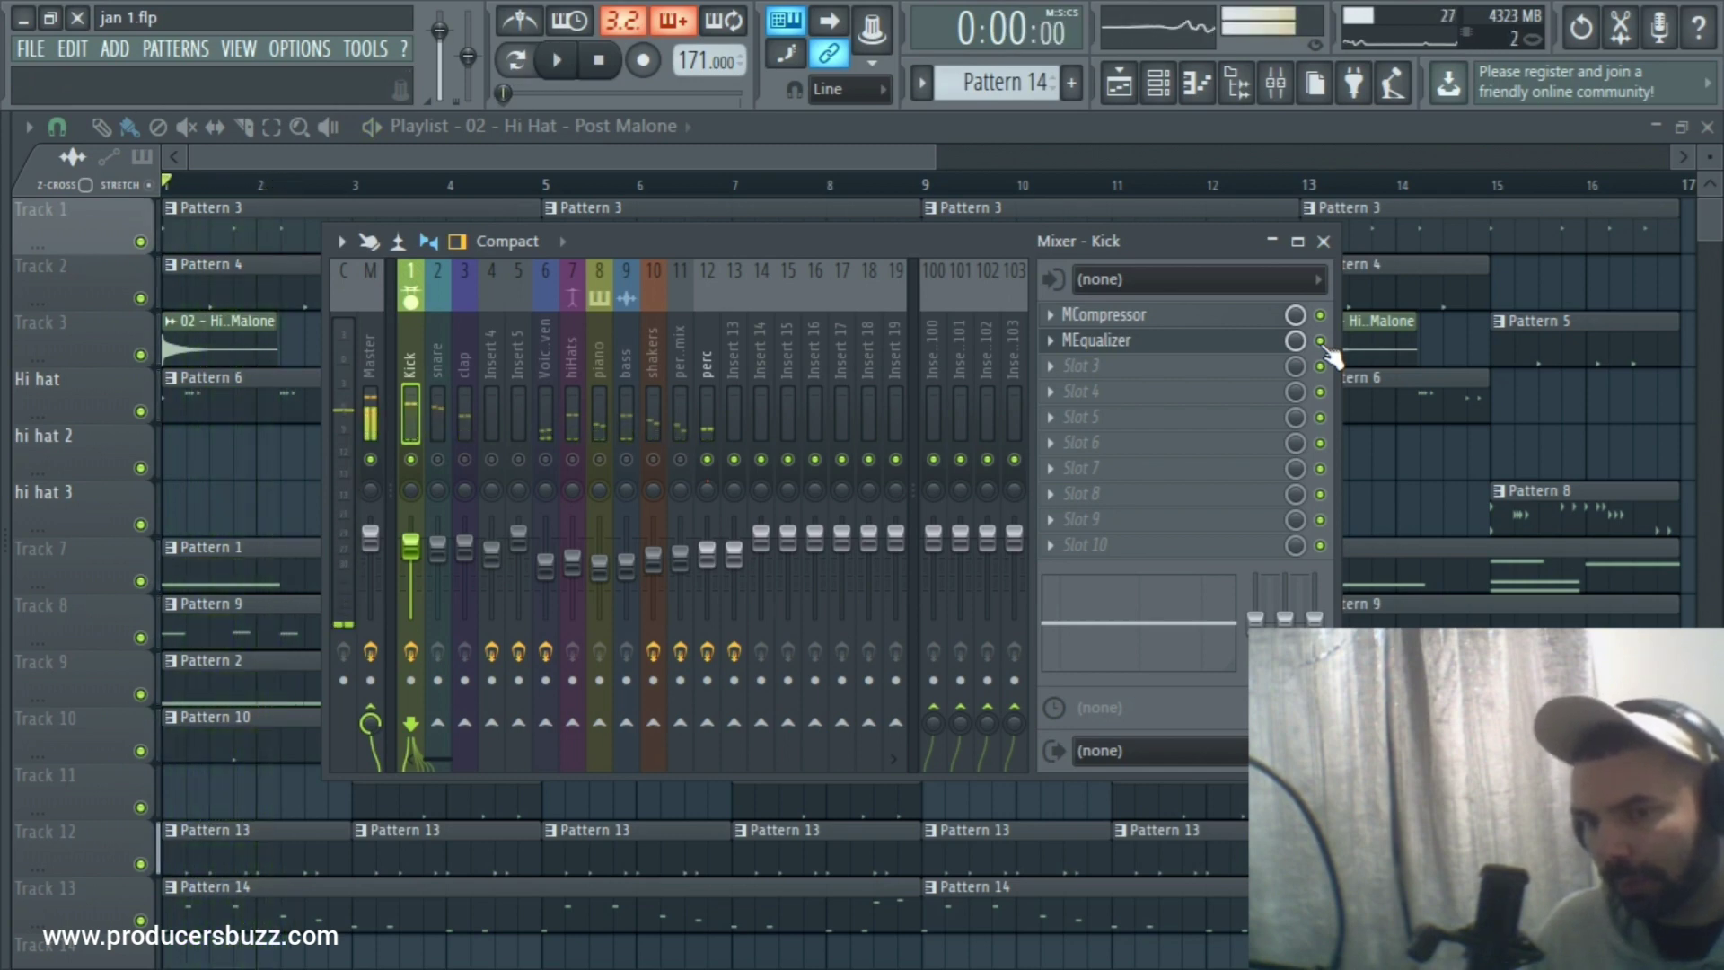
key(space)
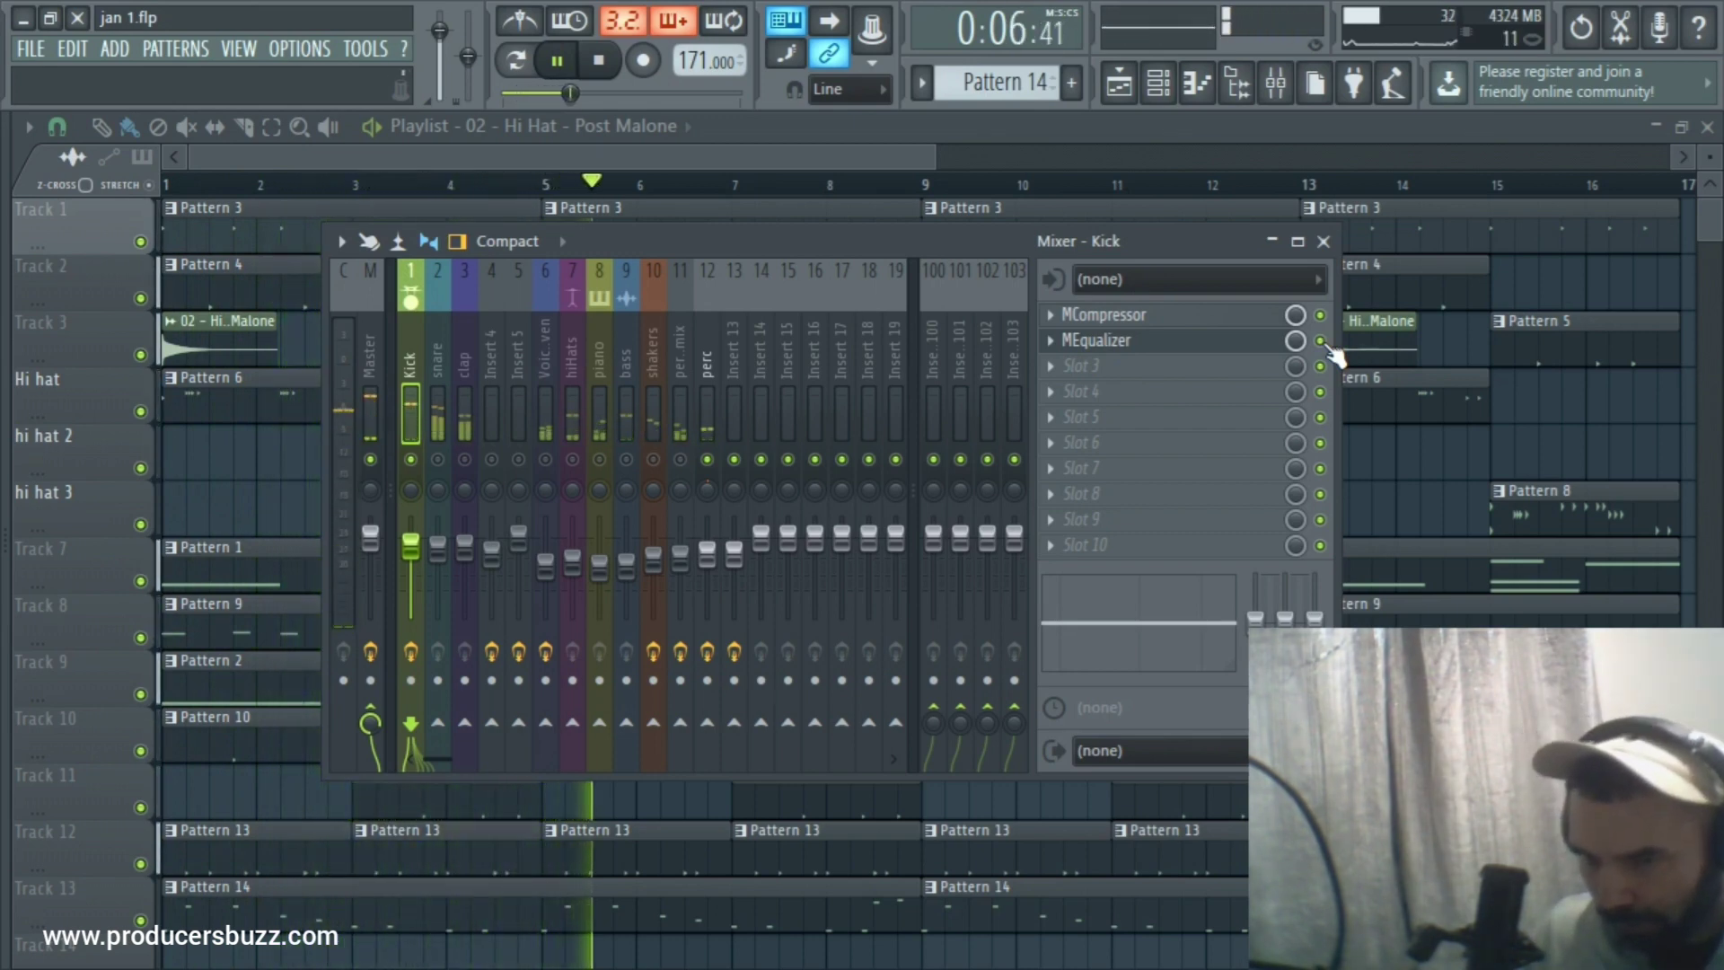
key(space)
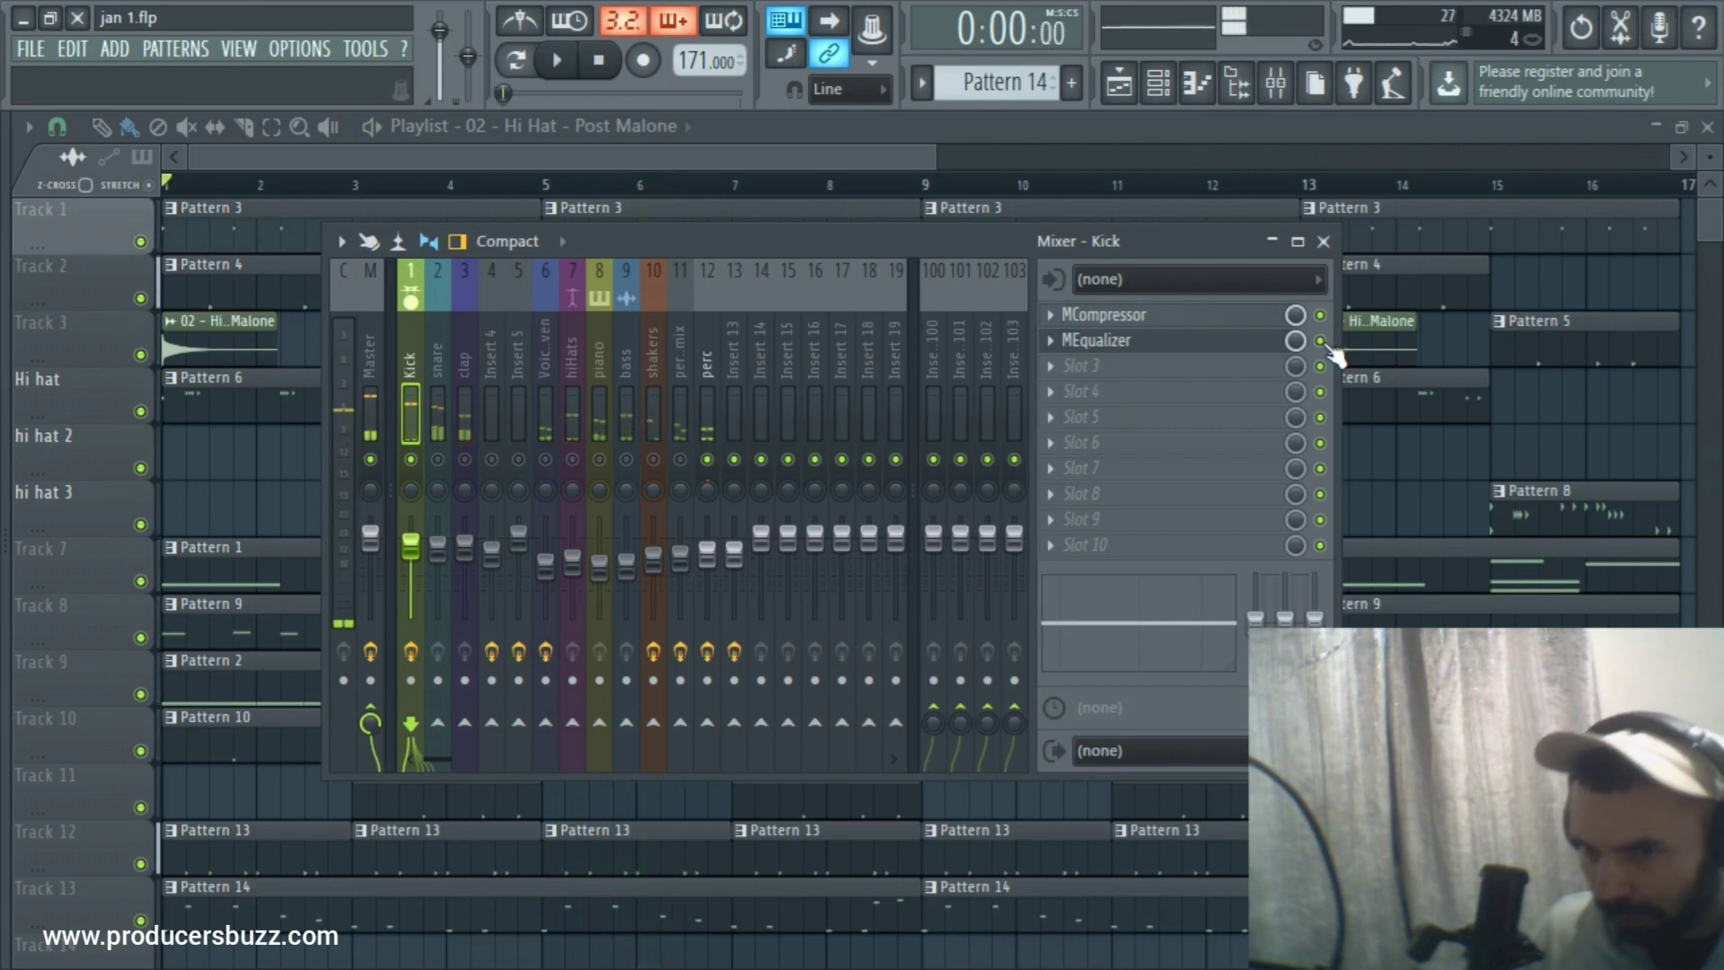
Add Fruity Compressor to effect slot 3 of the Kick track and load its Drums preset.
click(1200, 368)
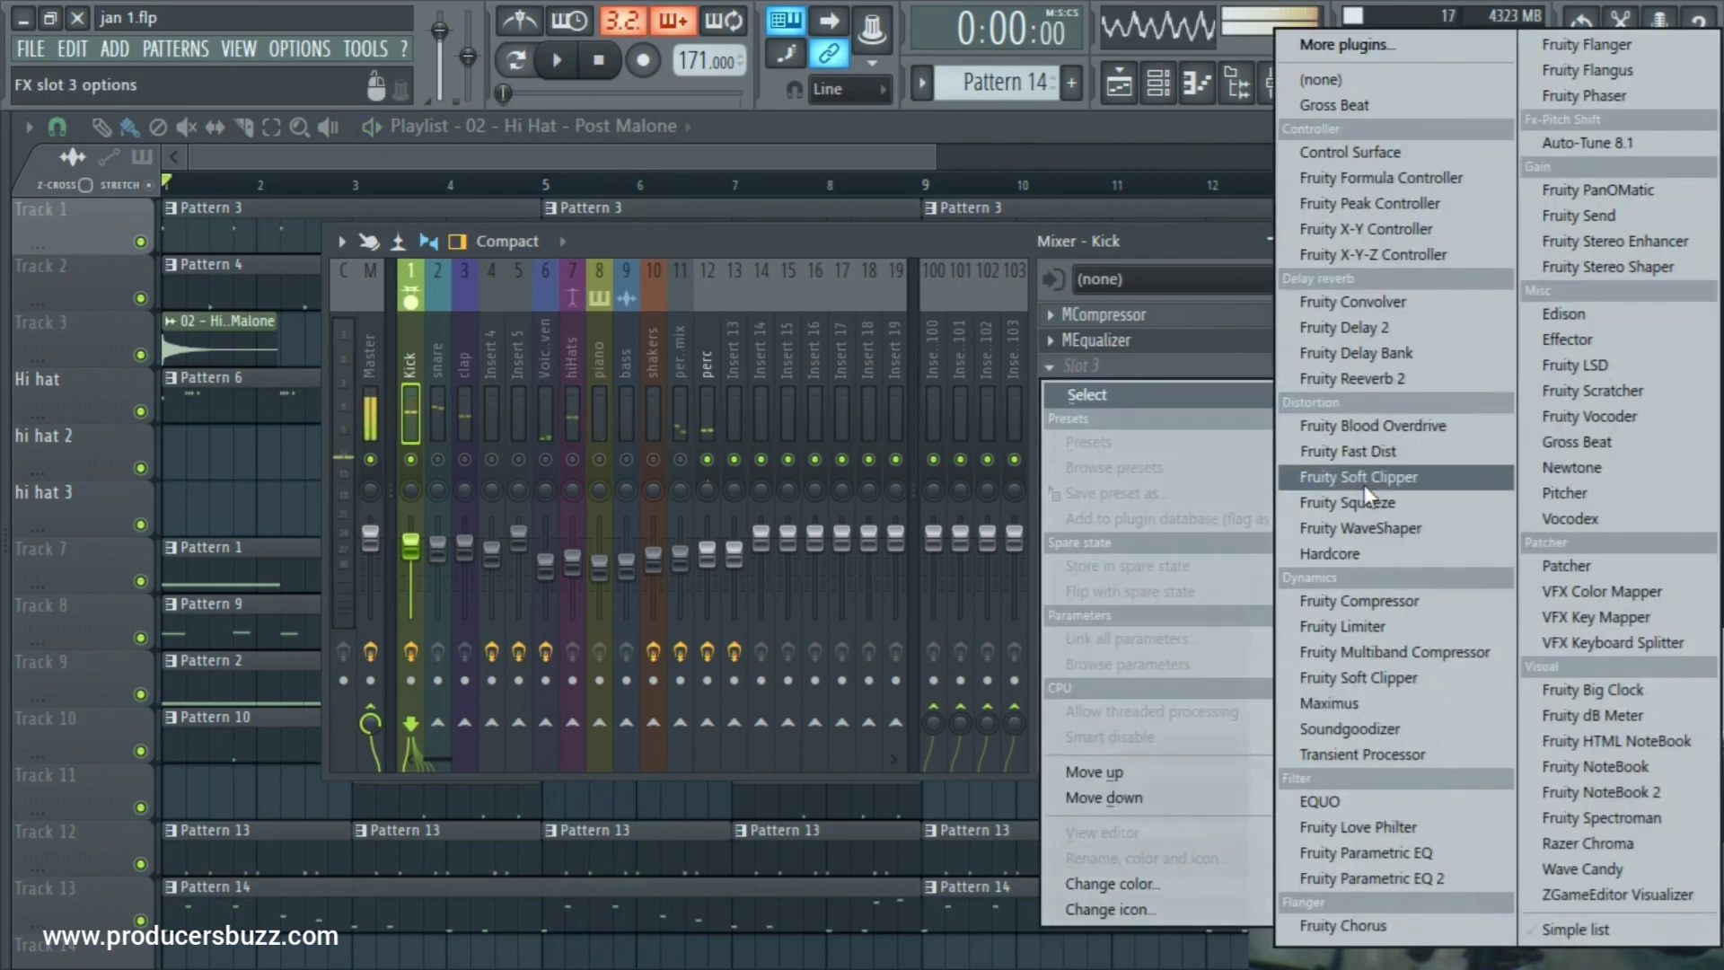
click(1394, 603)
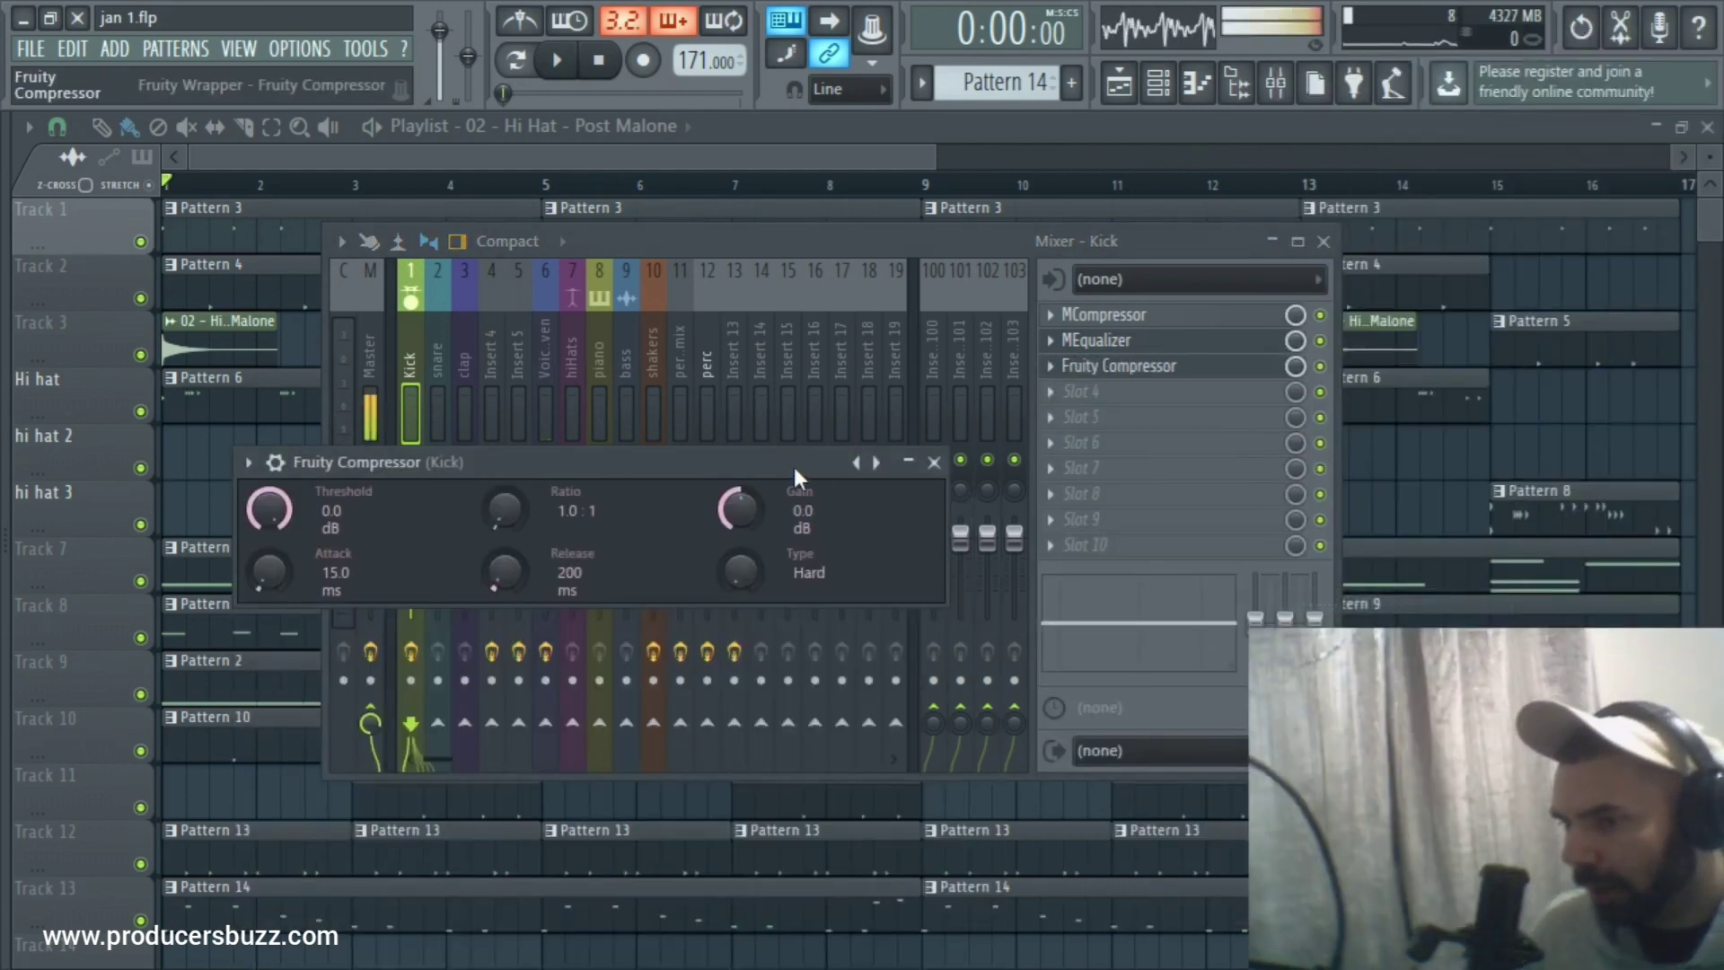
drag(794, 468, 834, 399)
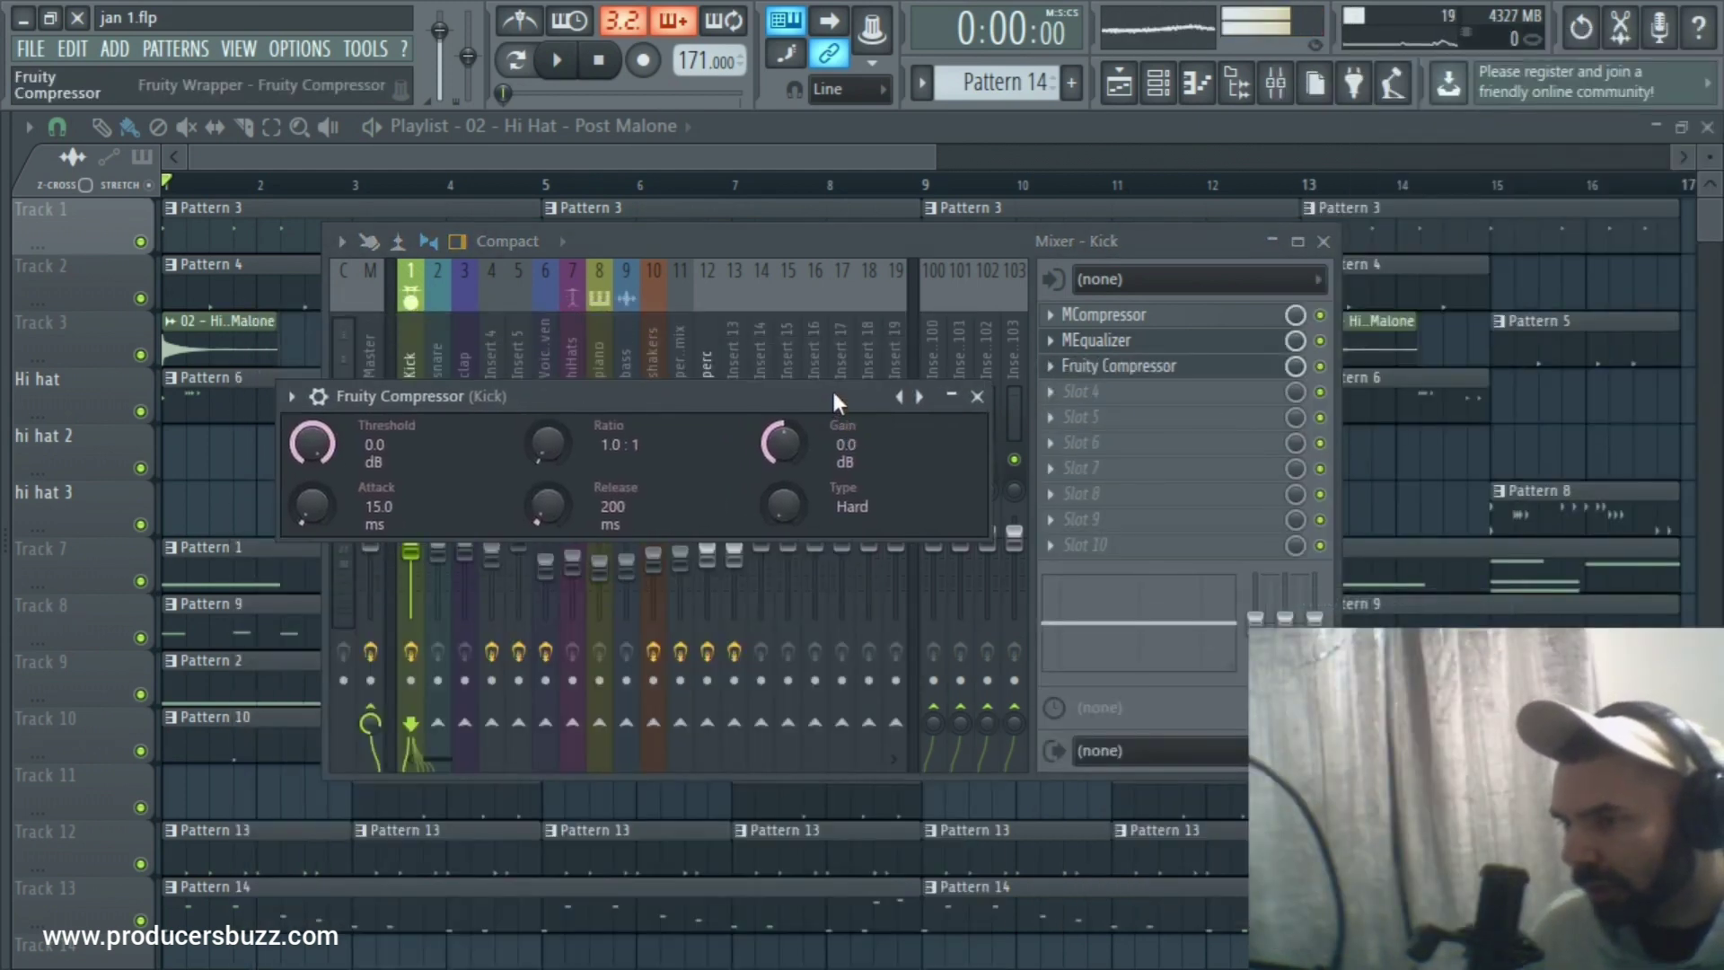
click(1050, 370)
mouse_move(1096, 423)
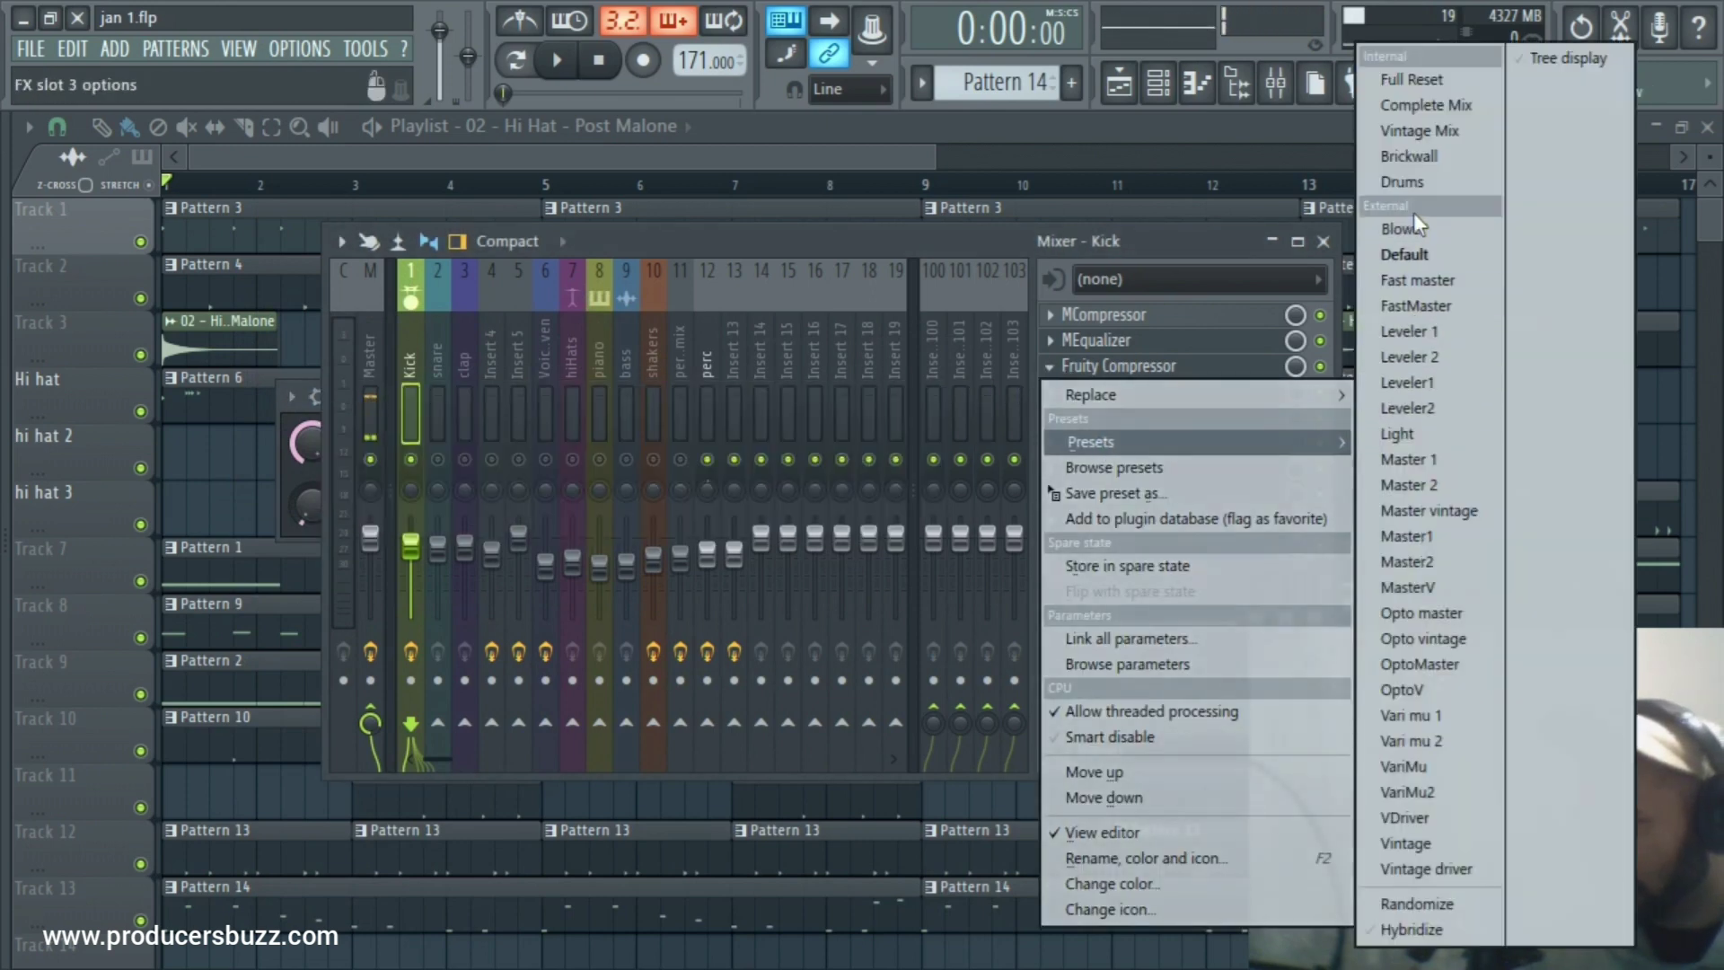
click(1419, 185)
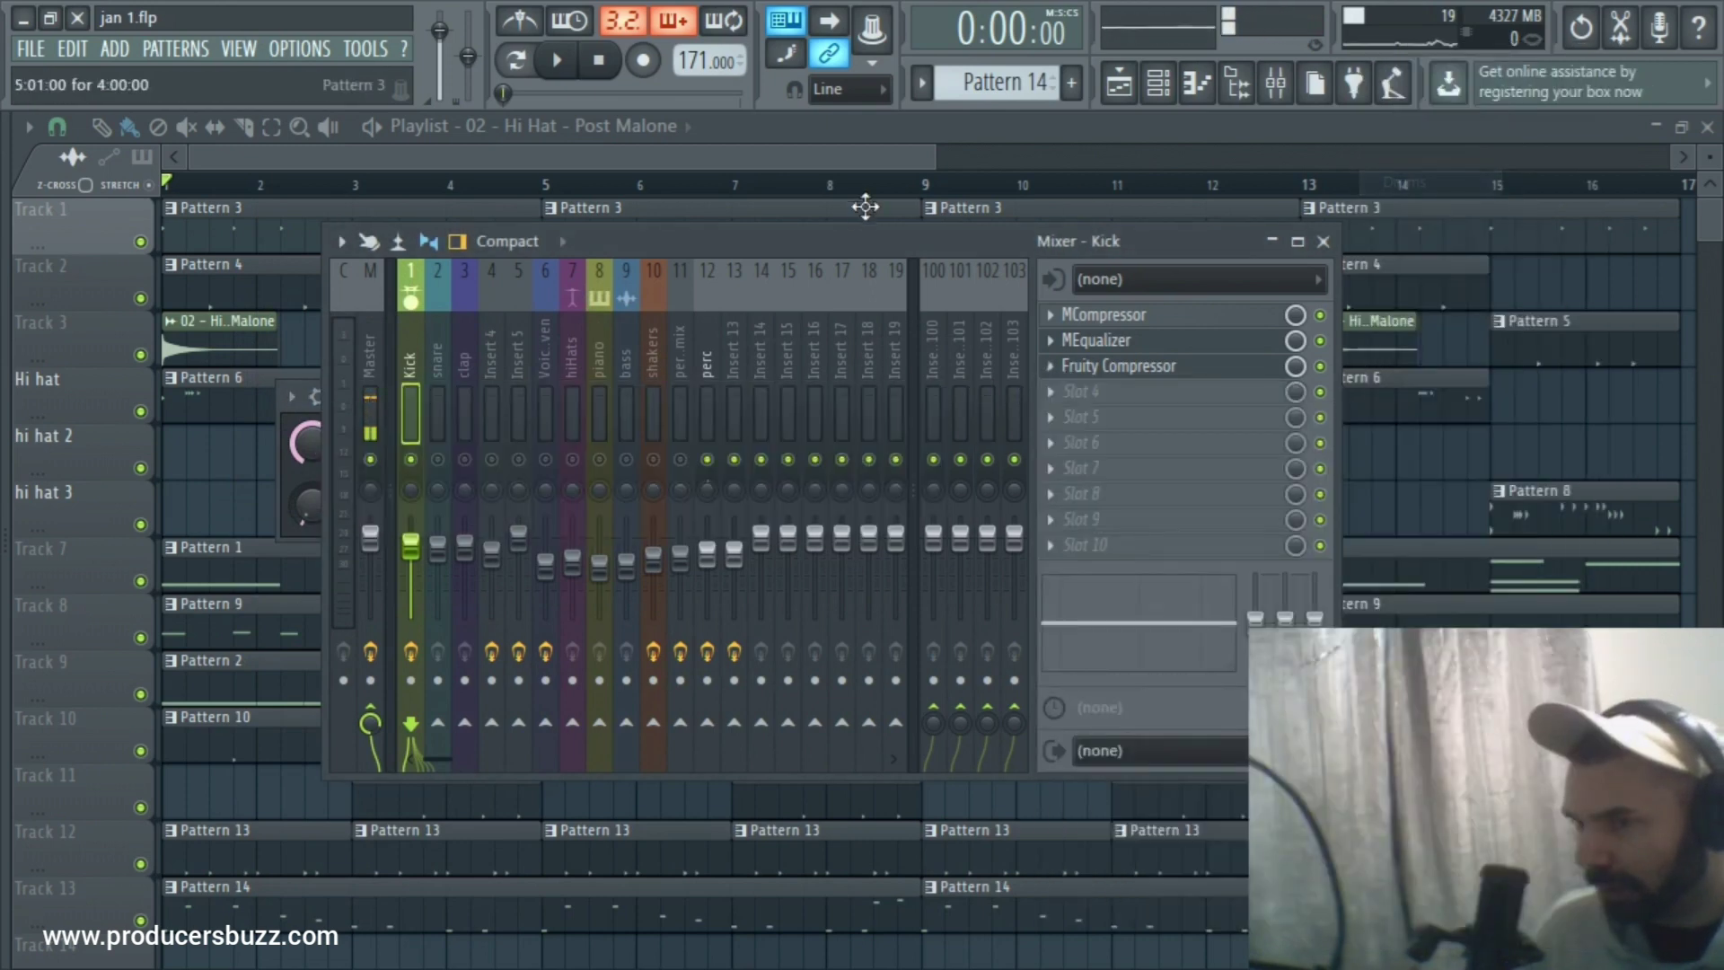
Open the Kick track's Fruity Compressor window to examine the settings of the Drums preset.
click(1091, 350)
click(1459, 330)
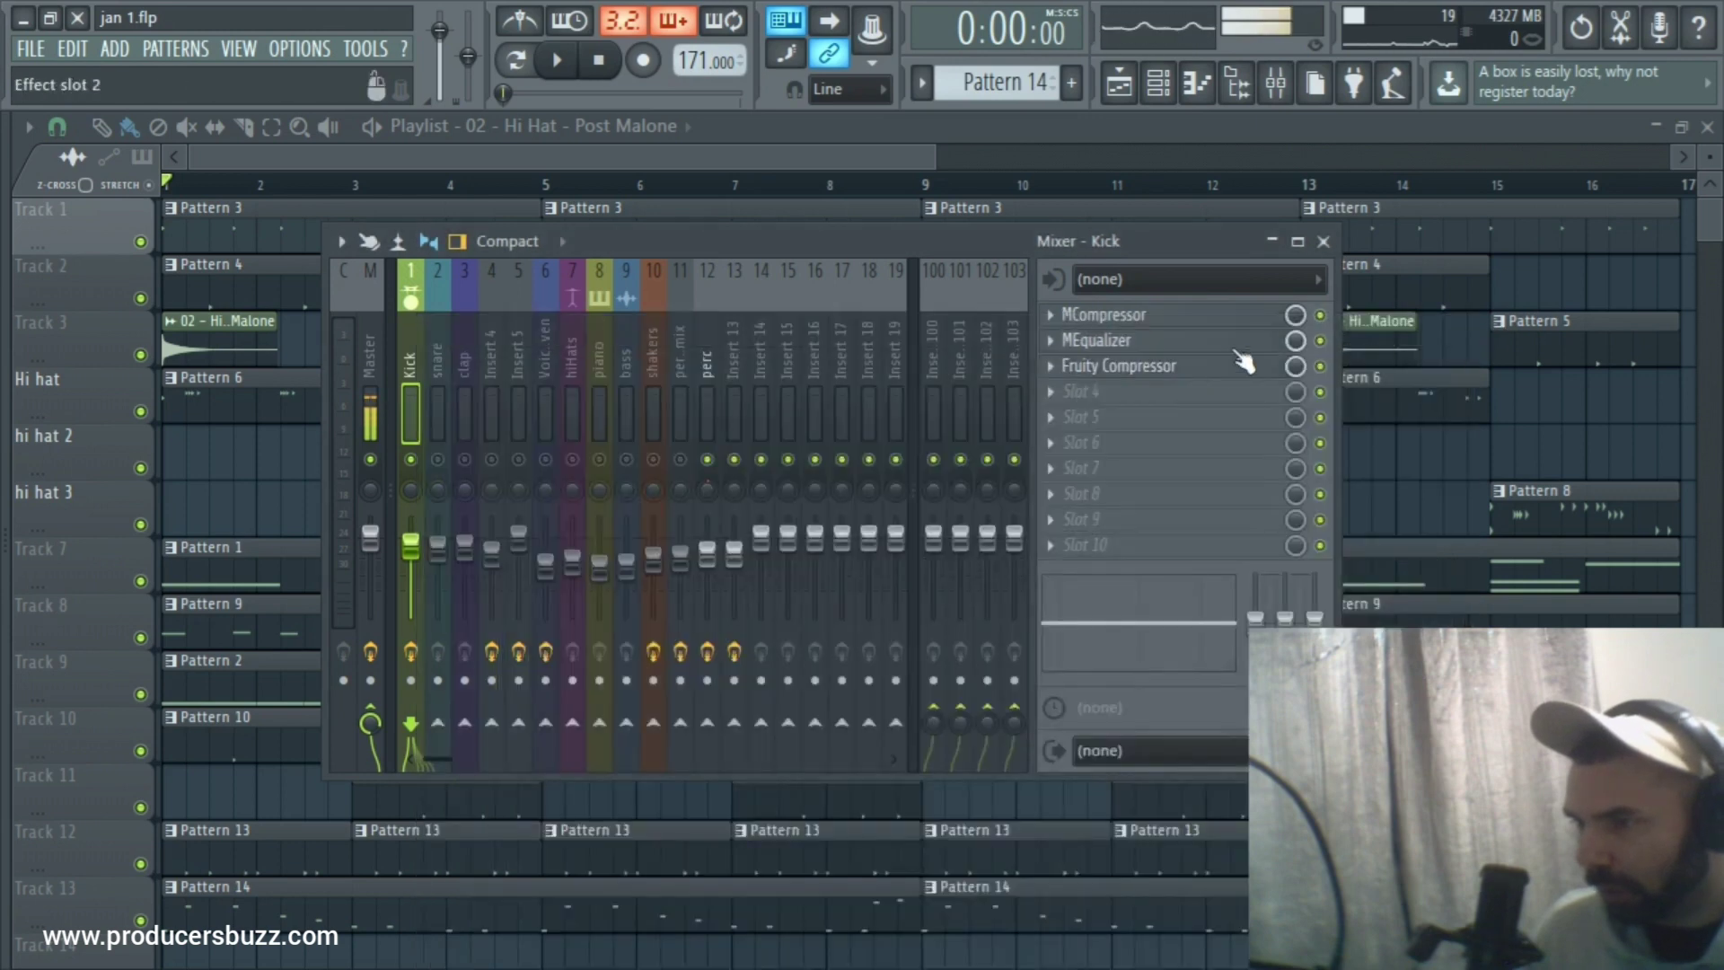
click(1187, 368)
drag(788, 404, 997, 367)
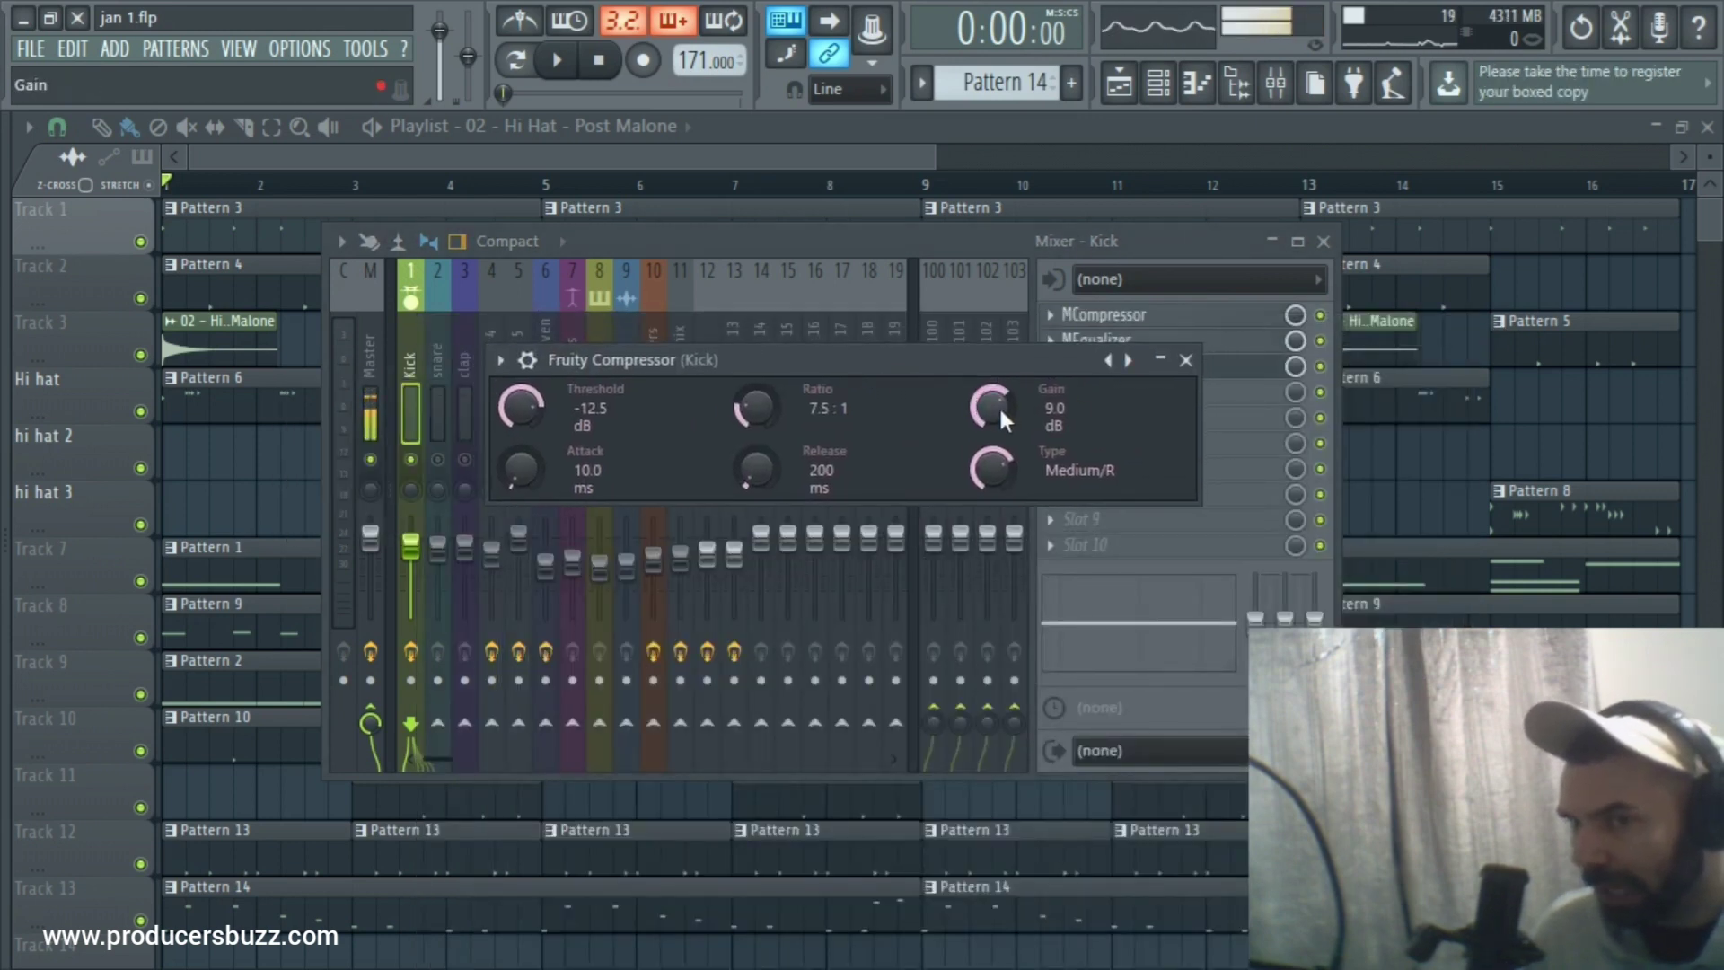
Play the song and compare the kick's sound and level with Fruity Compressor bypassed and enabled.
key(space)
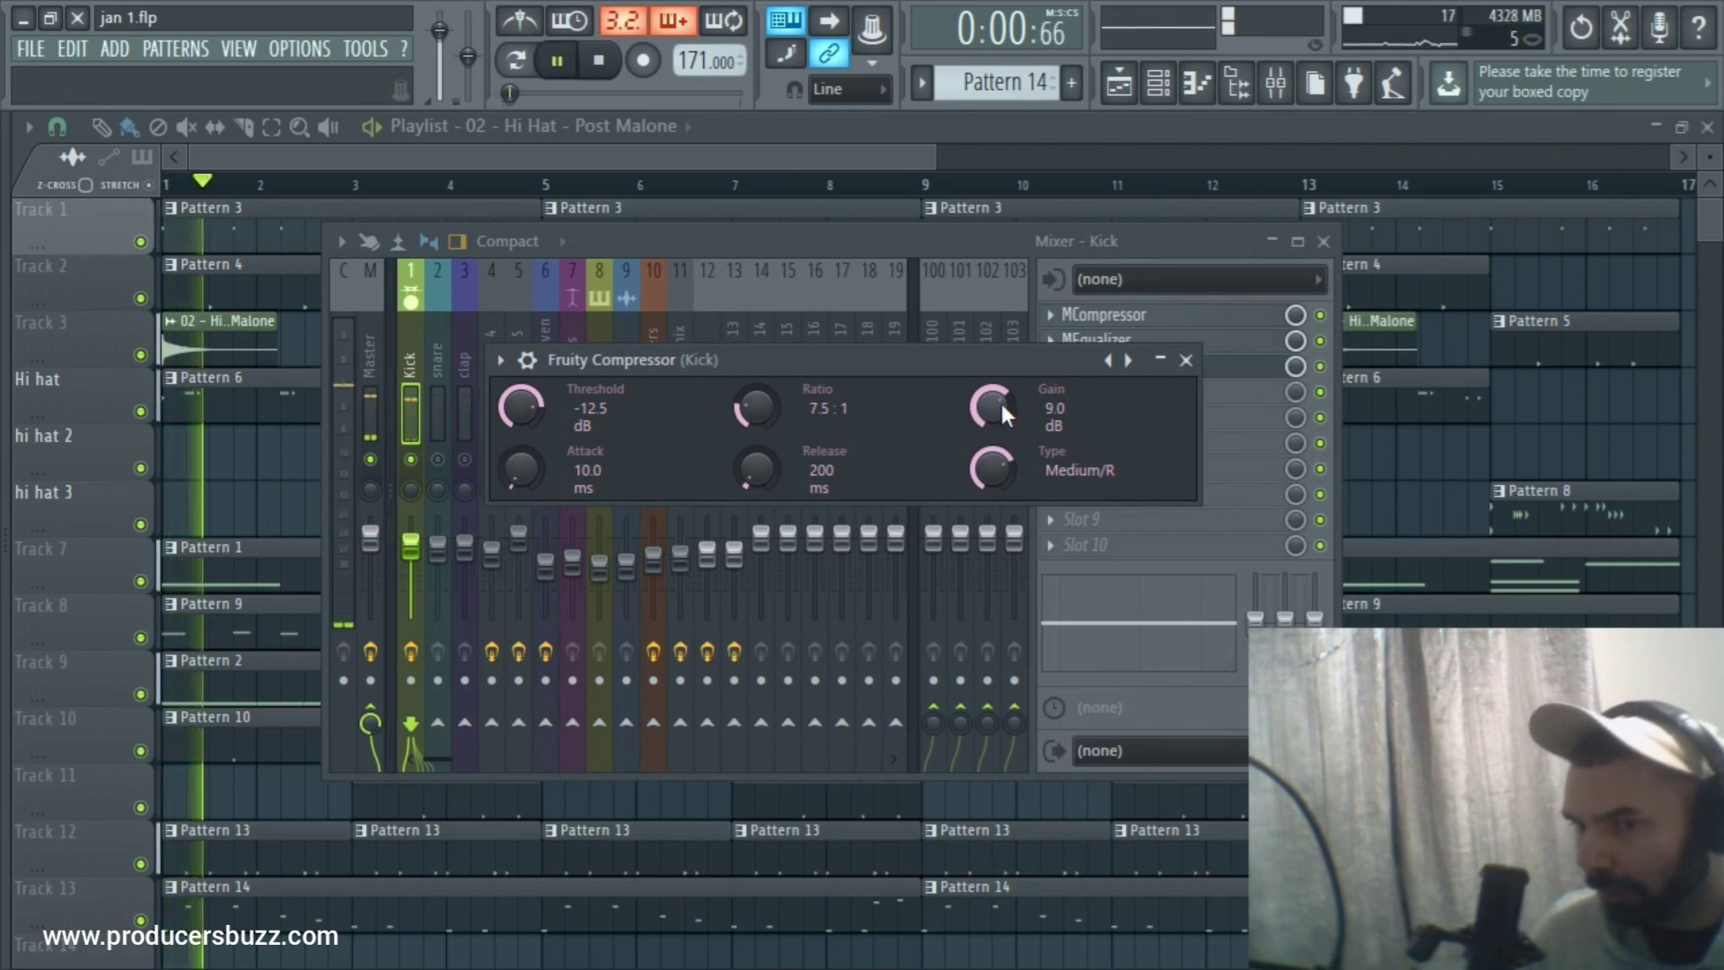
click(1321, 367)
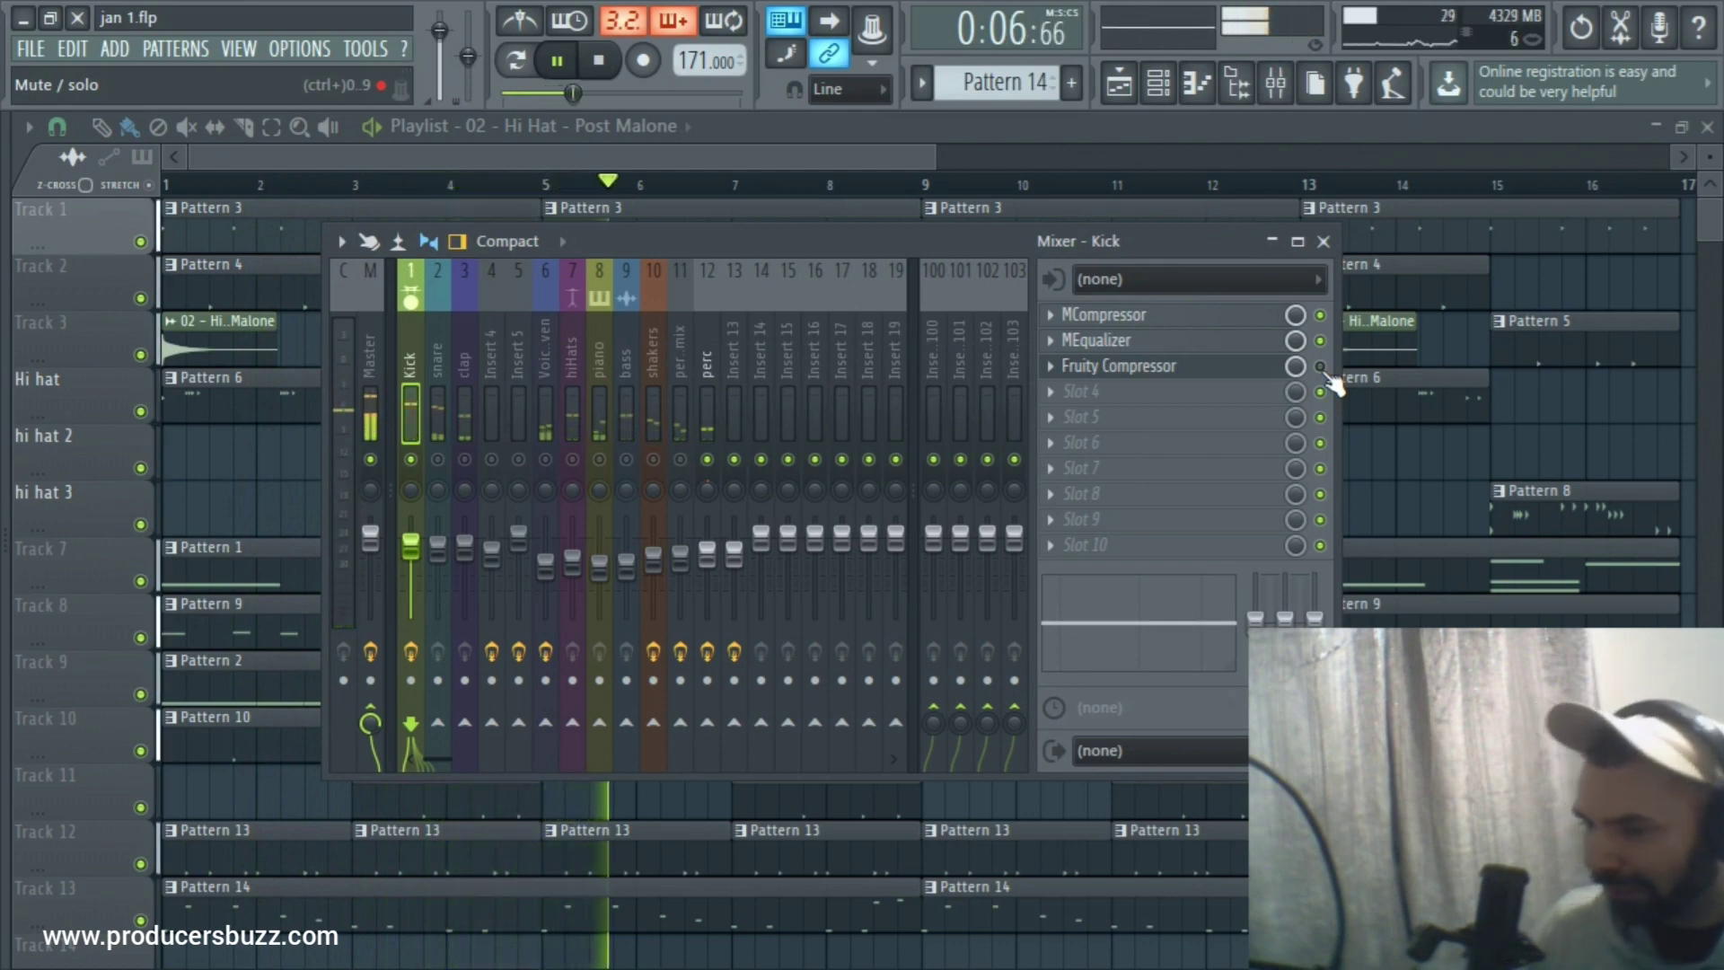
click(1321, 367)
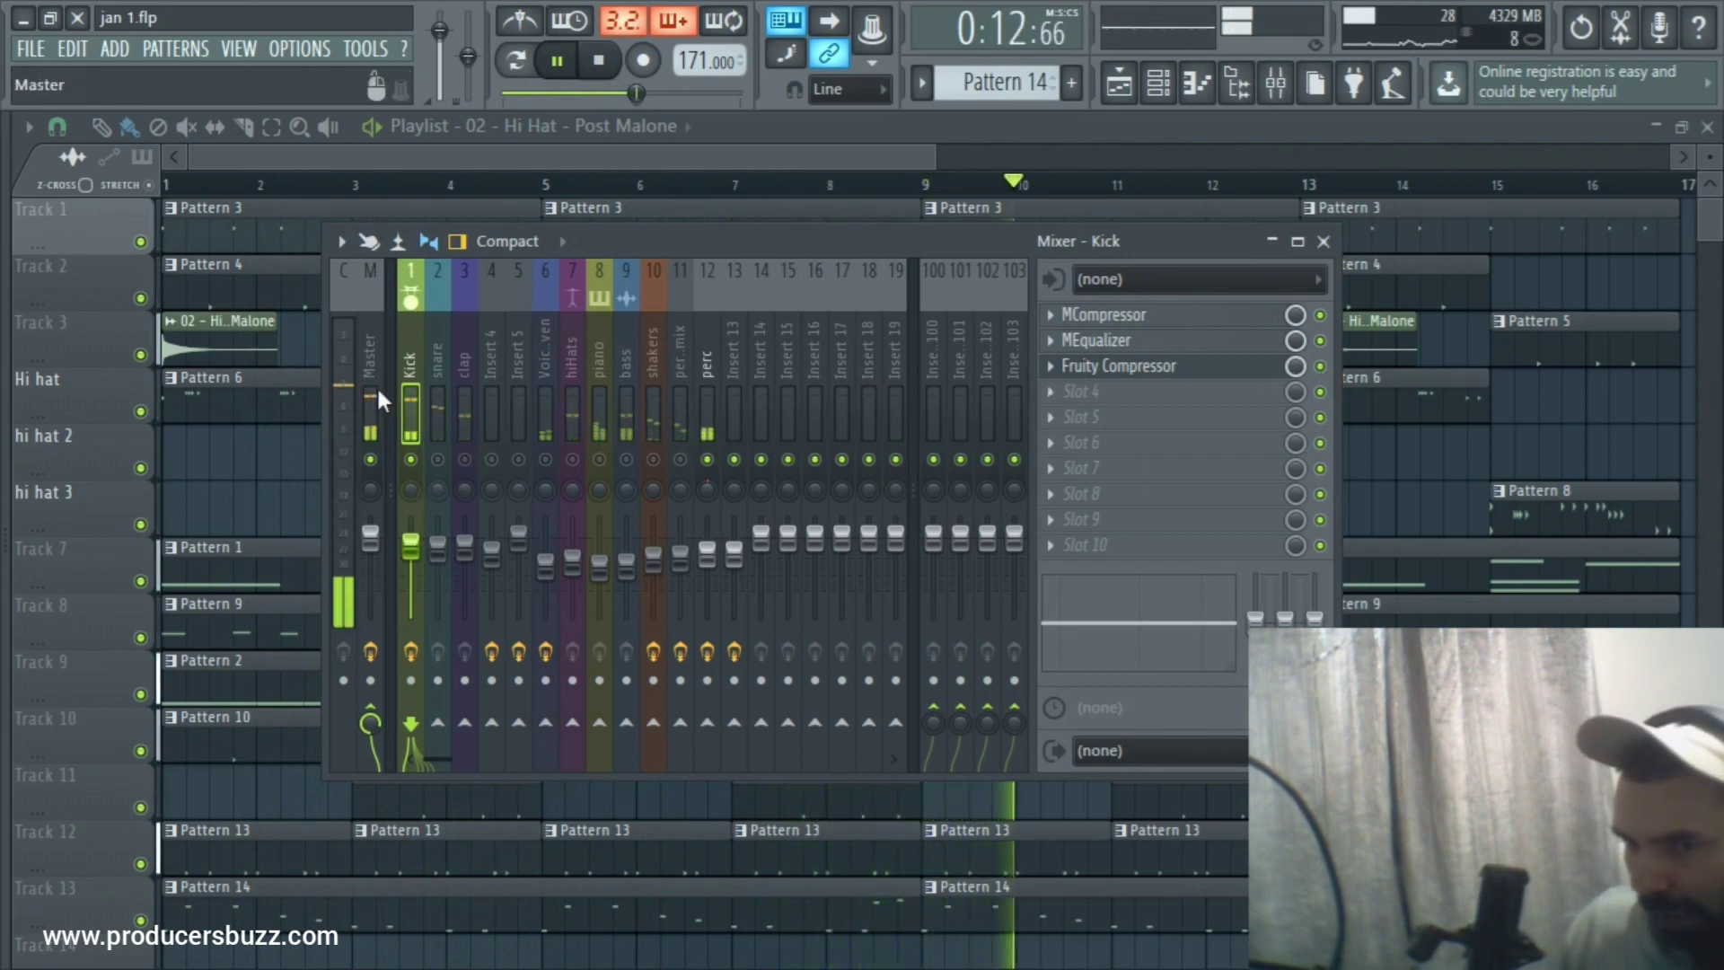
click(1320, 367)
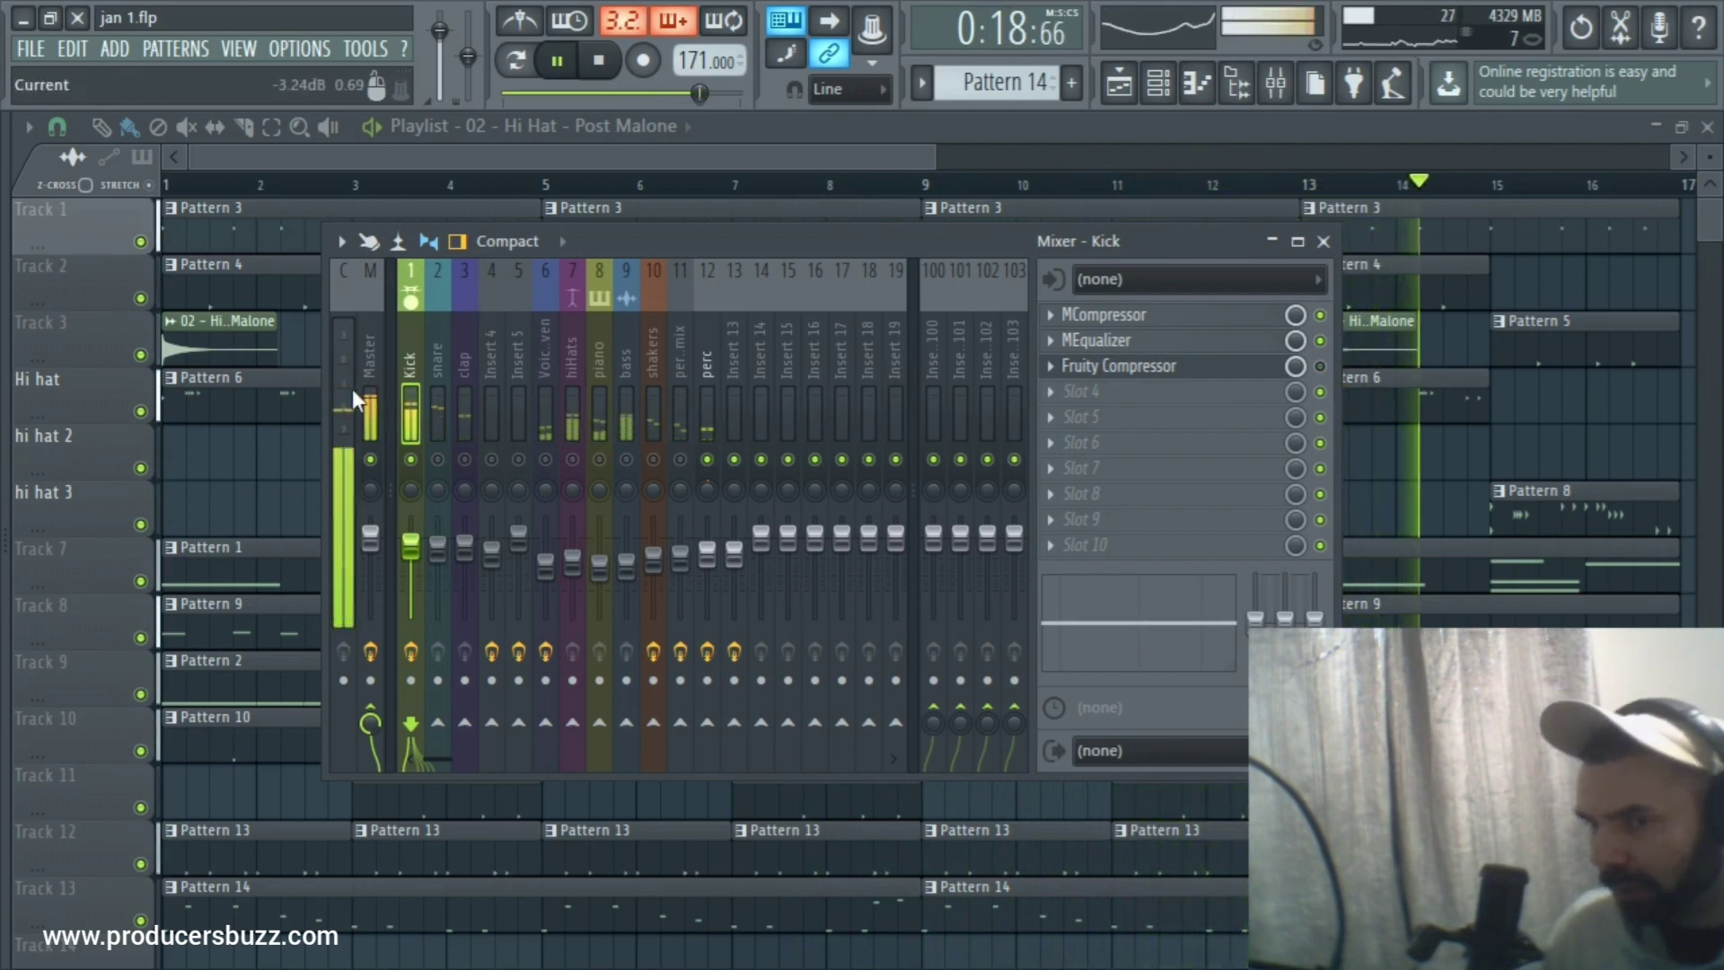
click(1320, 366)
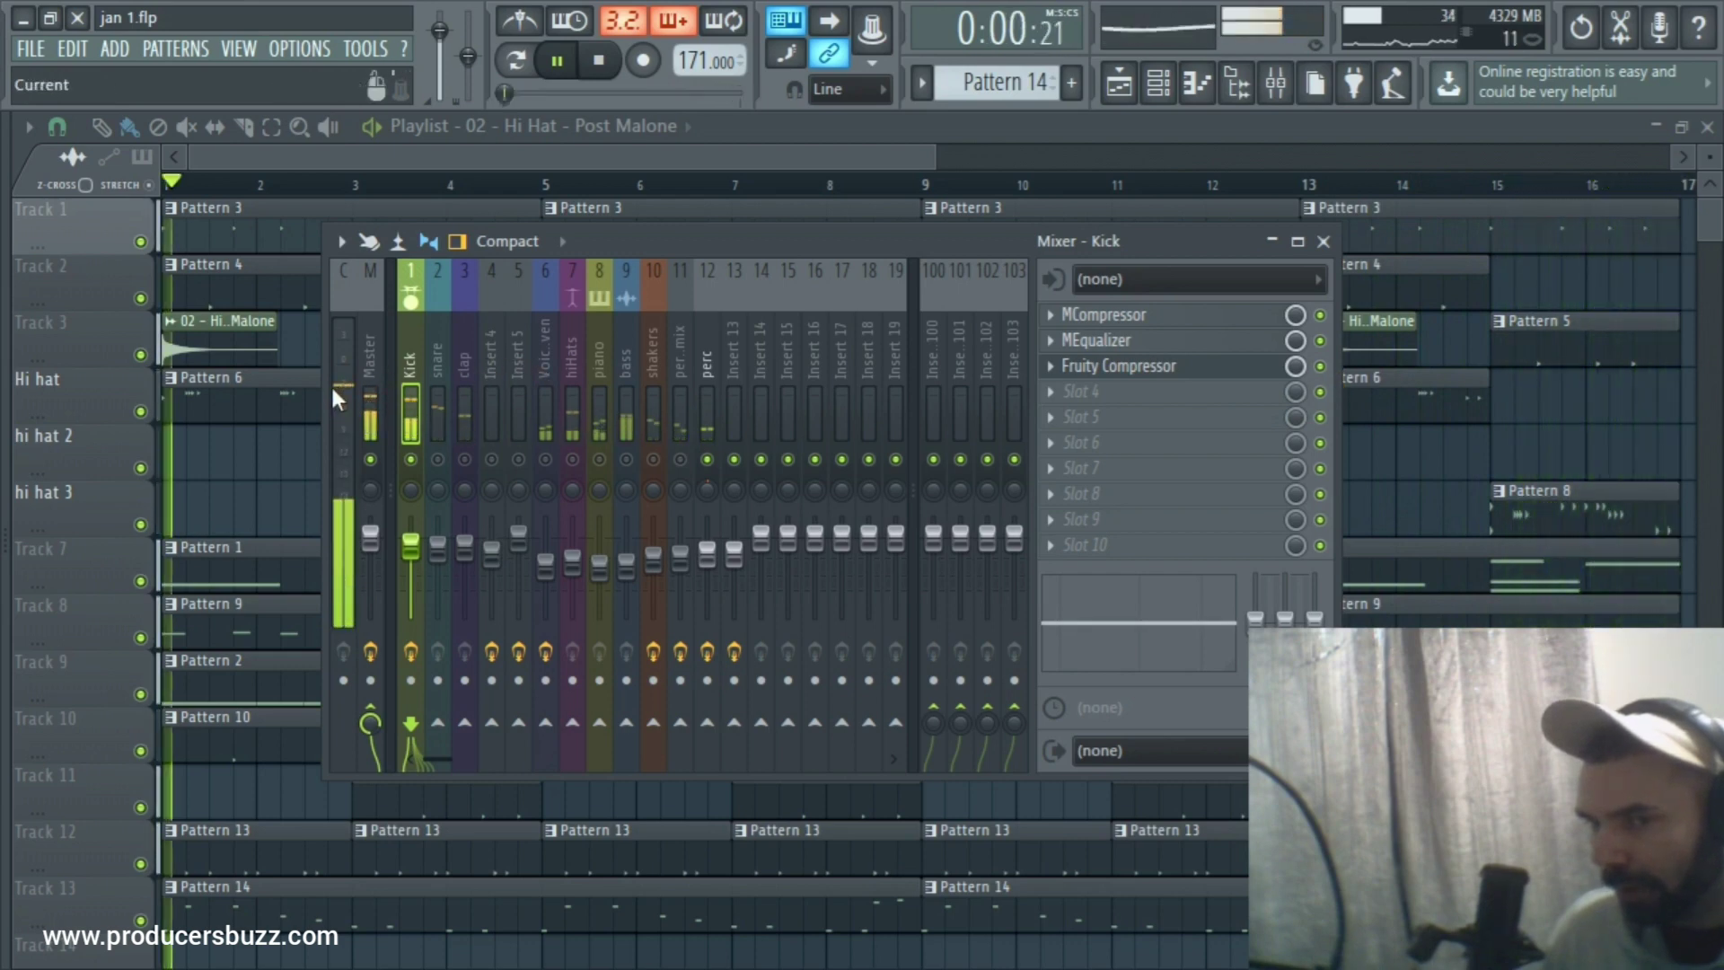
Lower the Kick track's volume slightly during playback, nudge it back up a little, and stop the song.
drag(413, 554, 420, 564)
scroll(420, 564, up, 1)
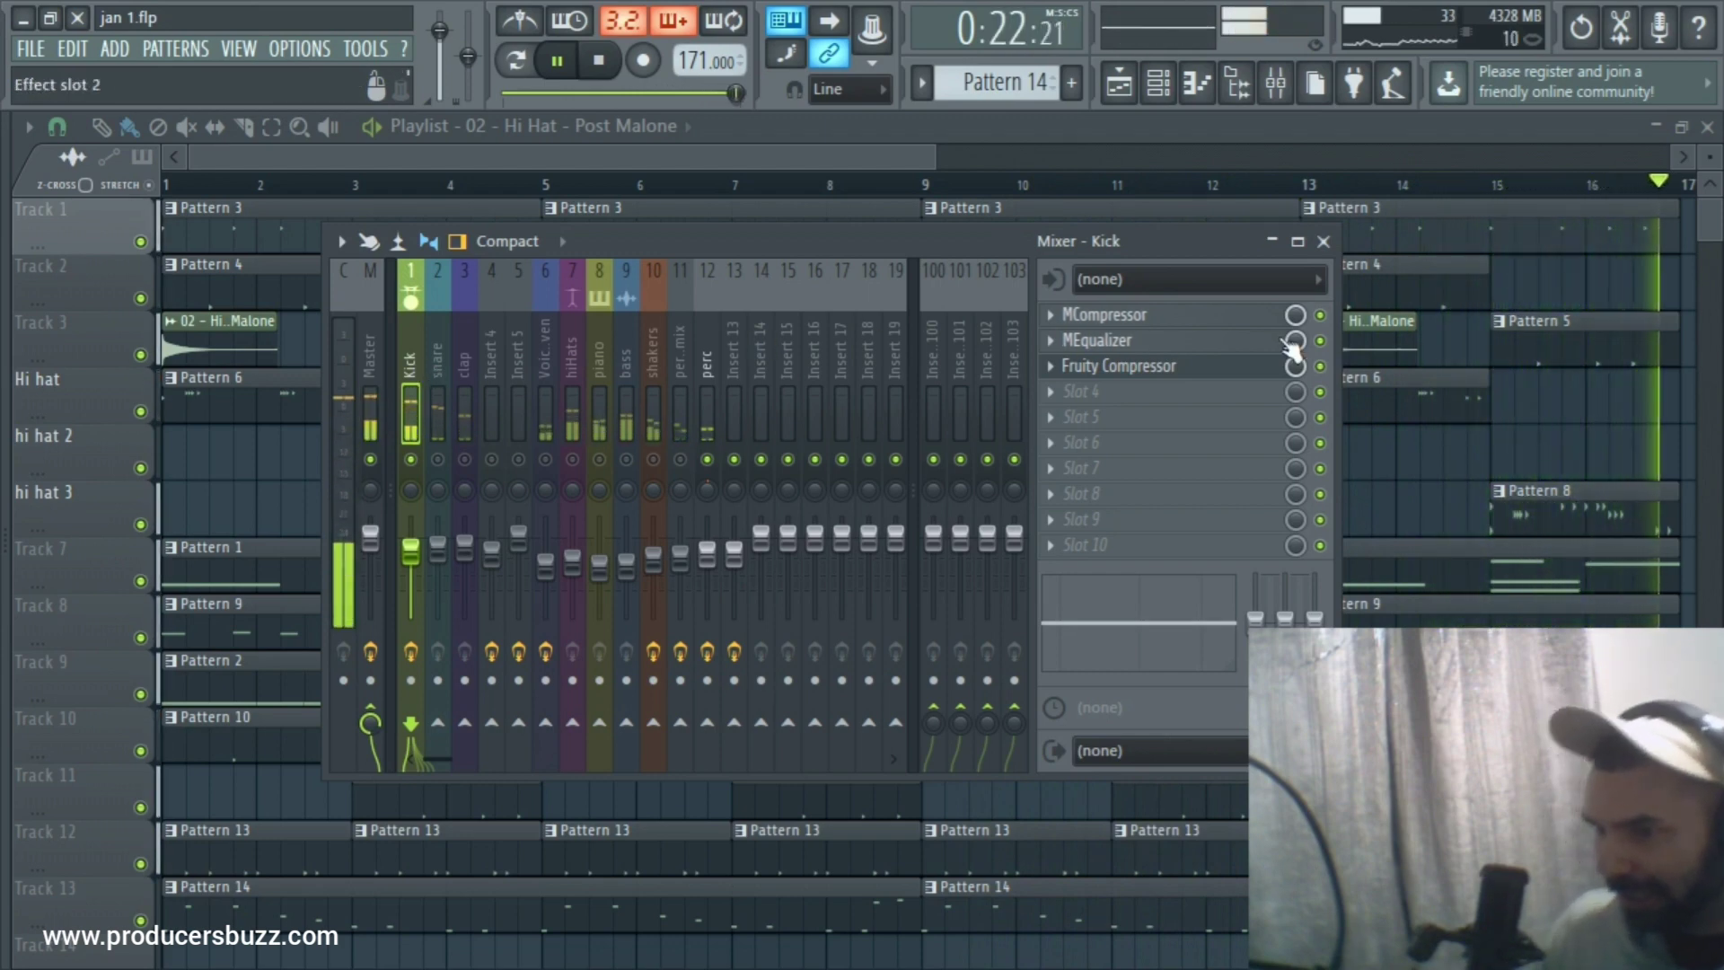
key(space)
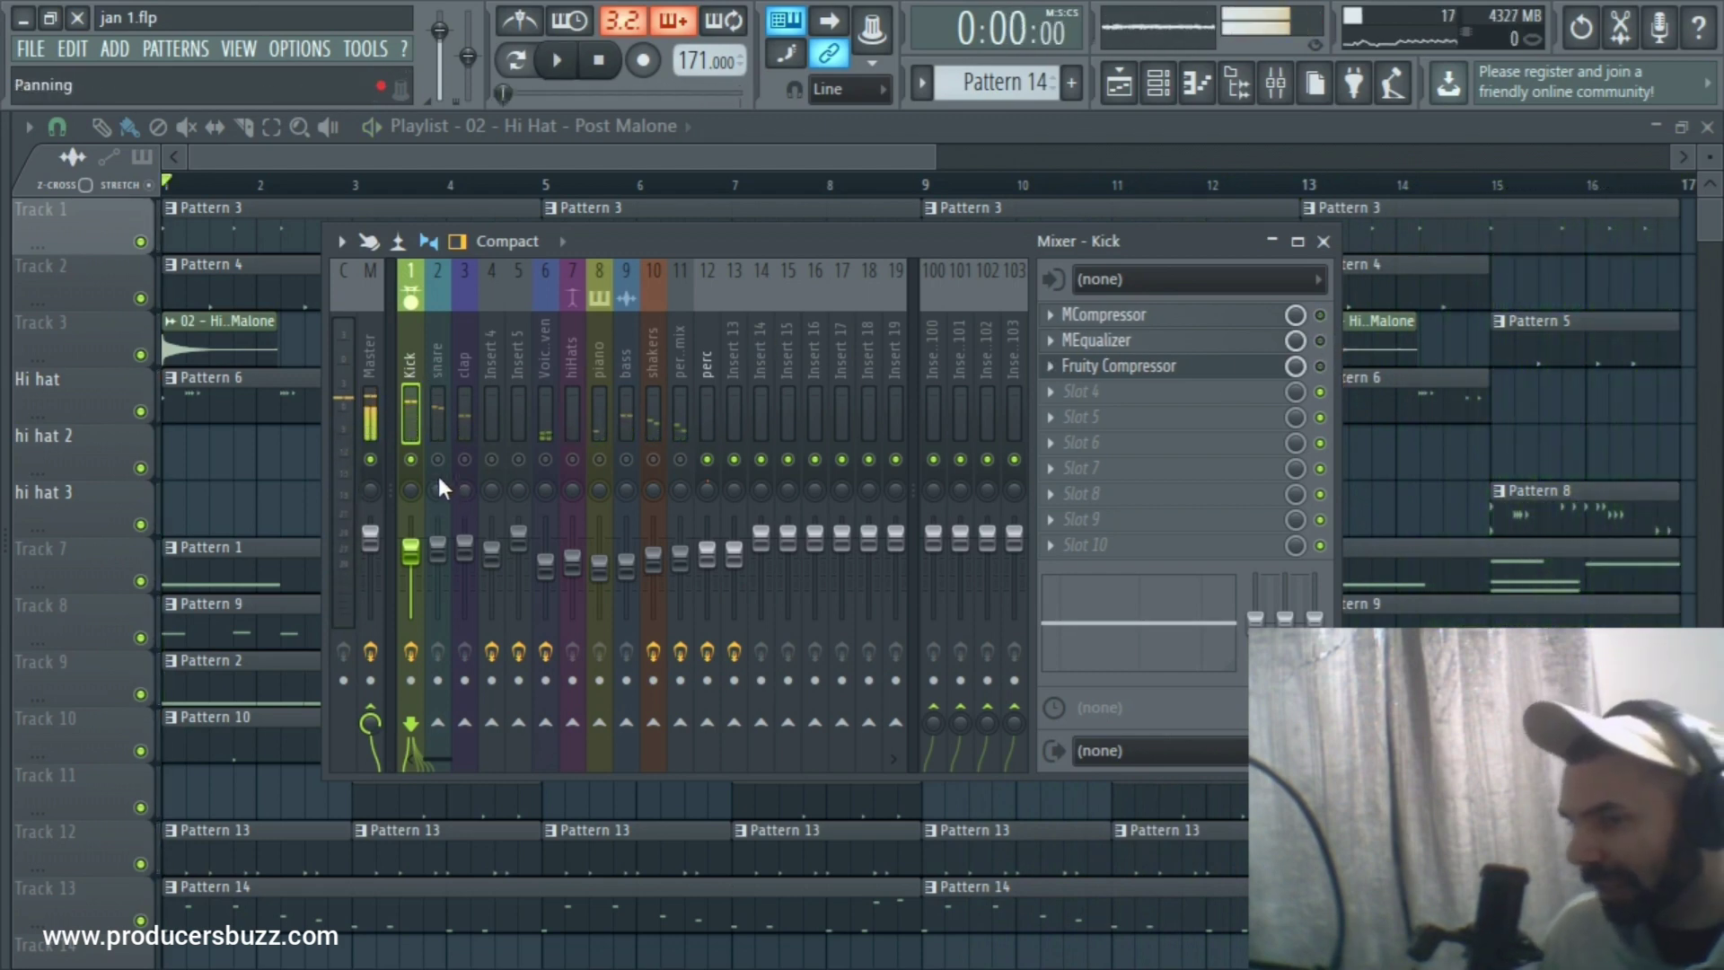
Play the song, switch the Kick track's MCompressor, MEqualizer and Fruity Compressor back on, and stop playback.
key(space)
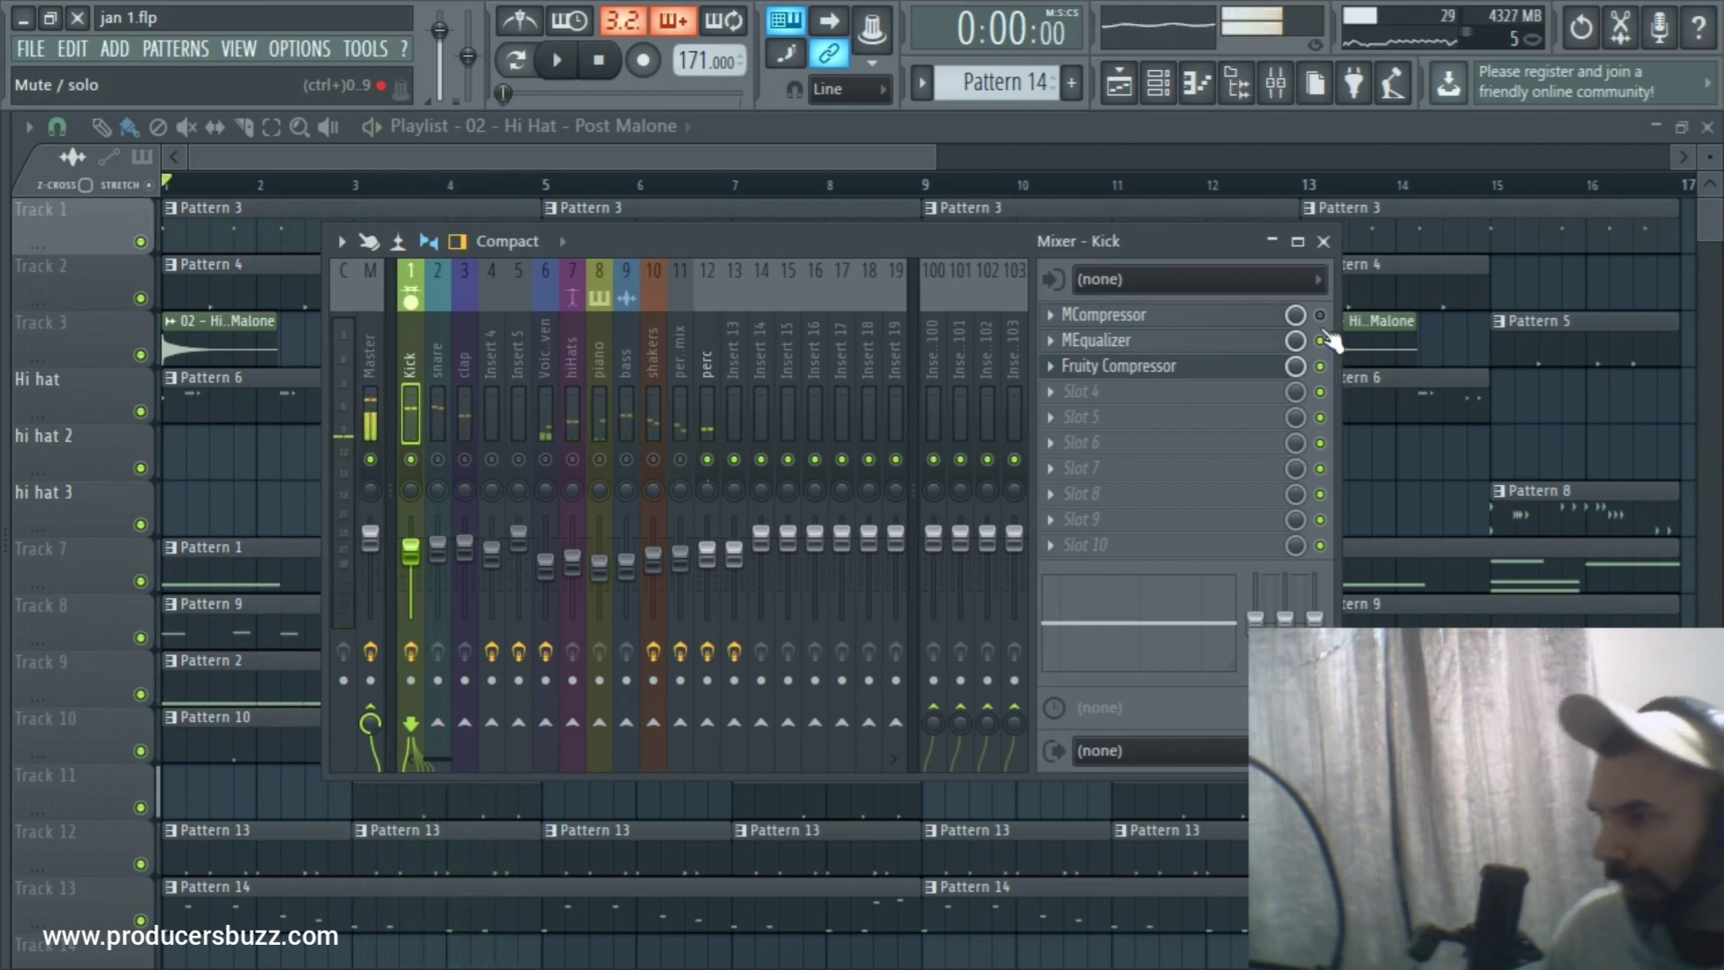
key(space)
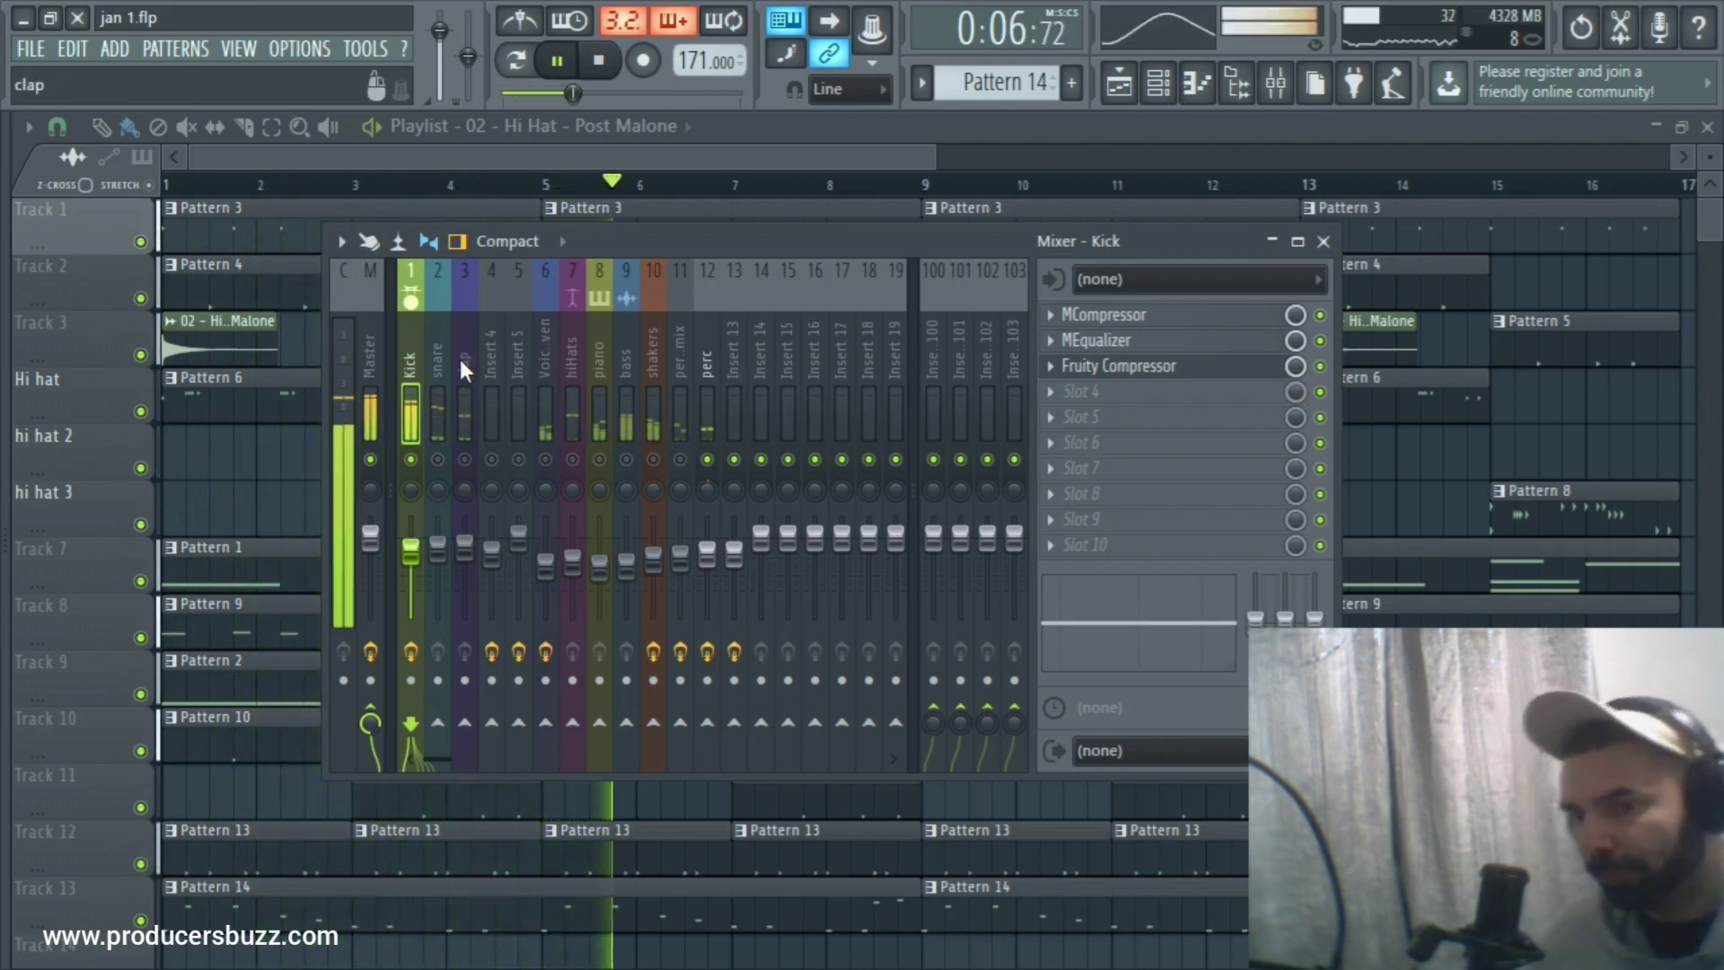
key(space)
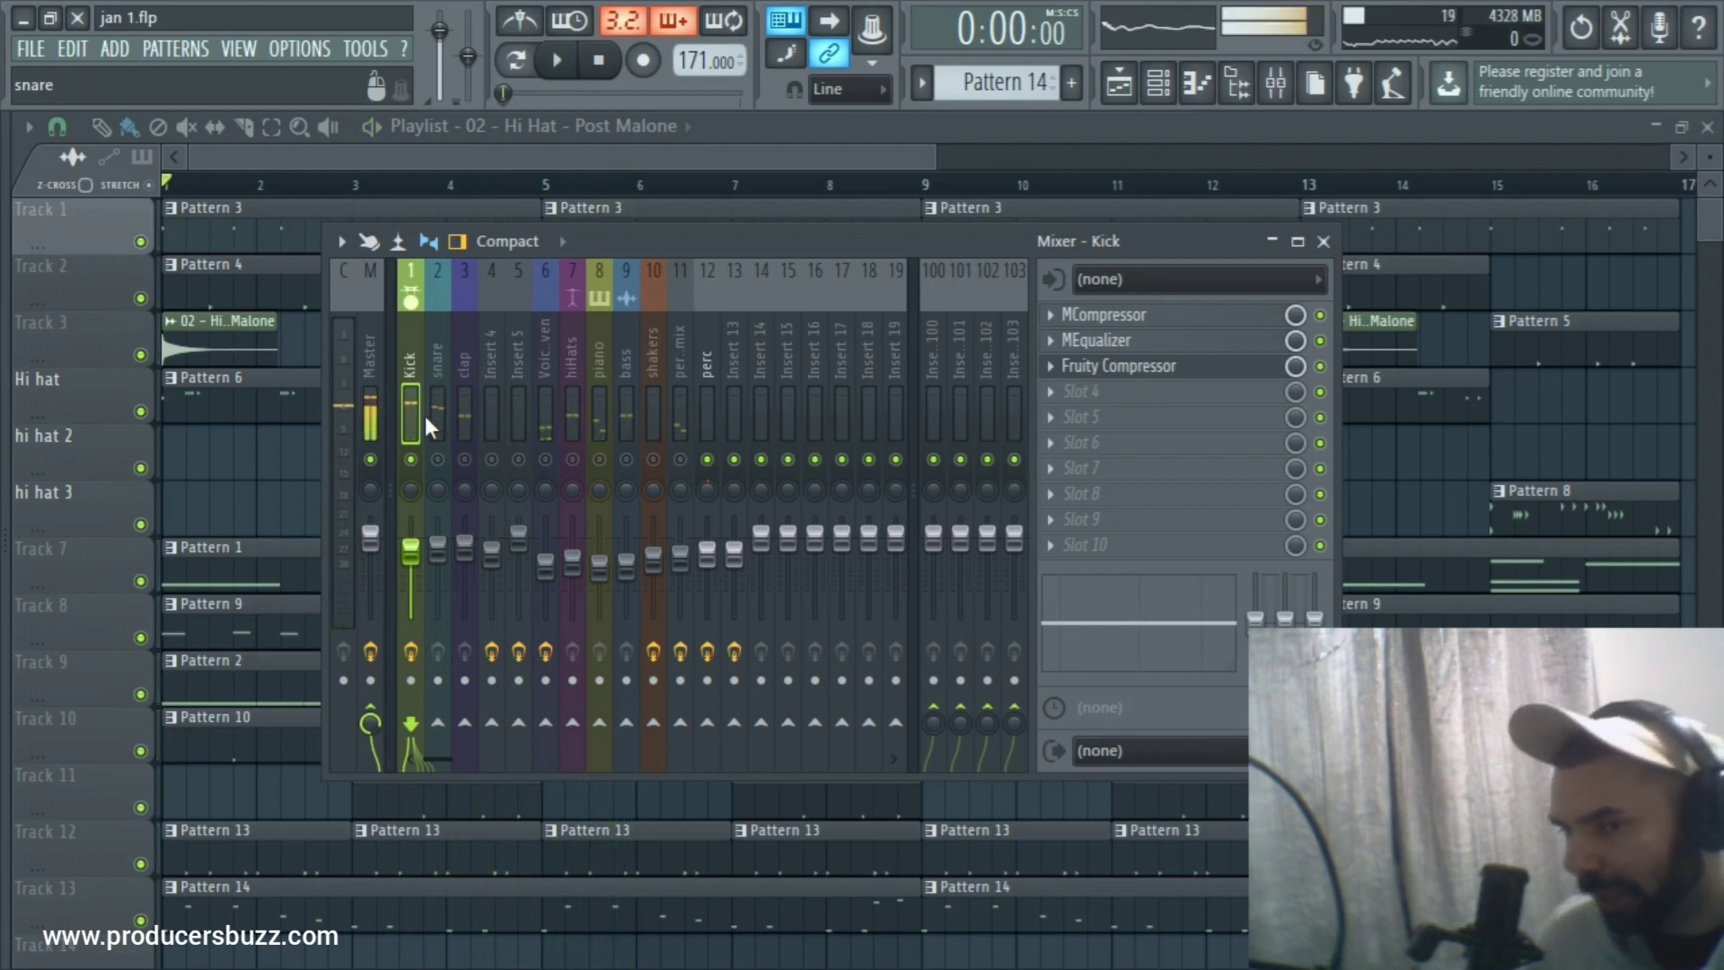
Unmute the snare mixer track, play the song to hear the snare with the kick, and stop playback.
click(434, 348)
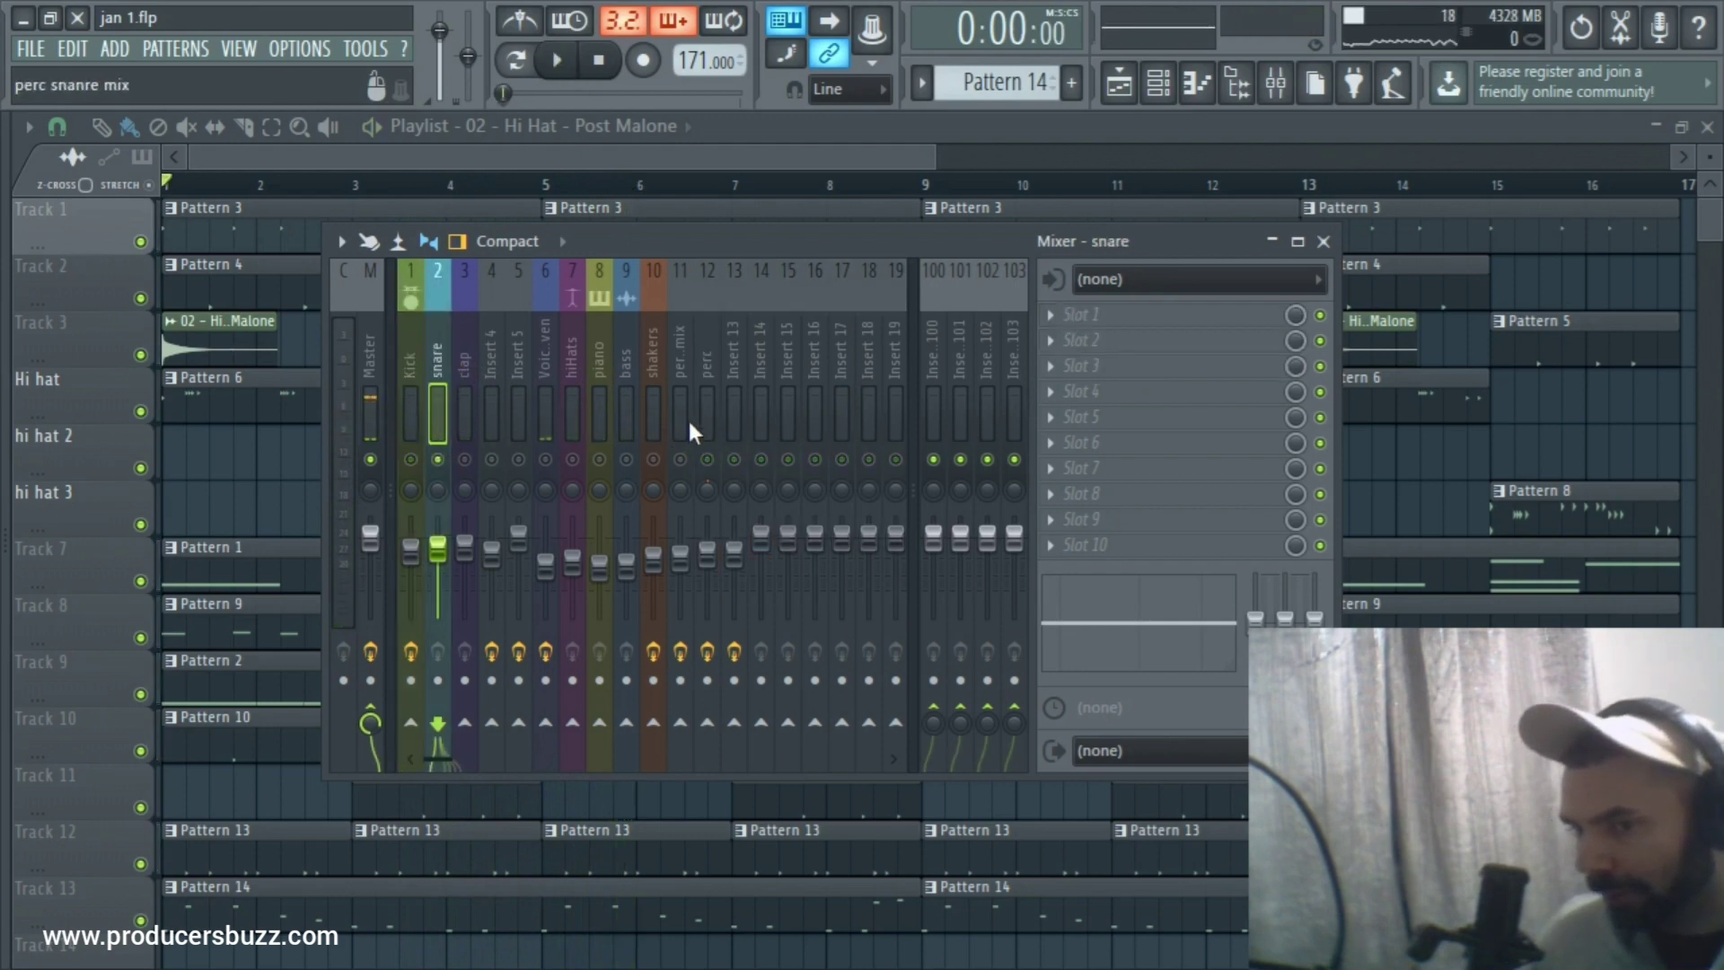
key(space)
click(437, 459)
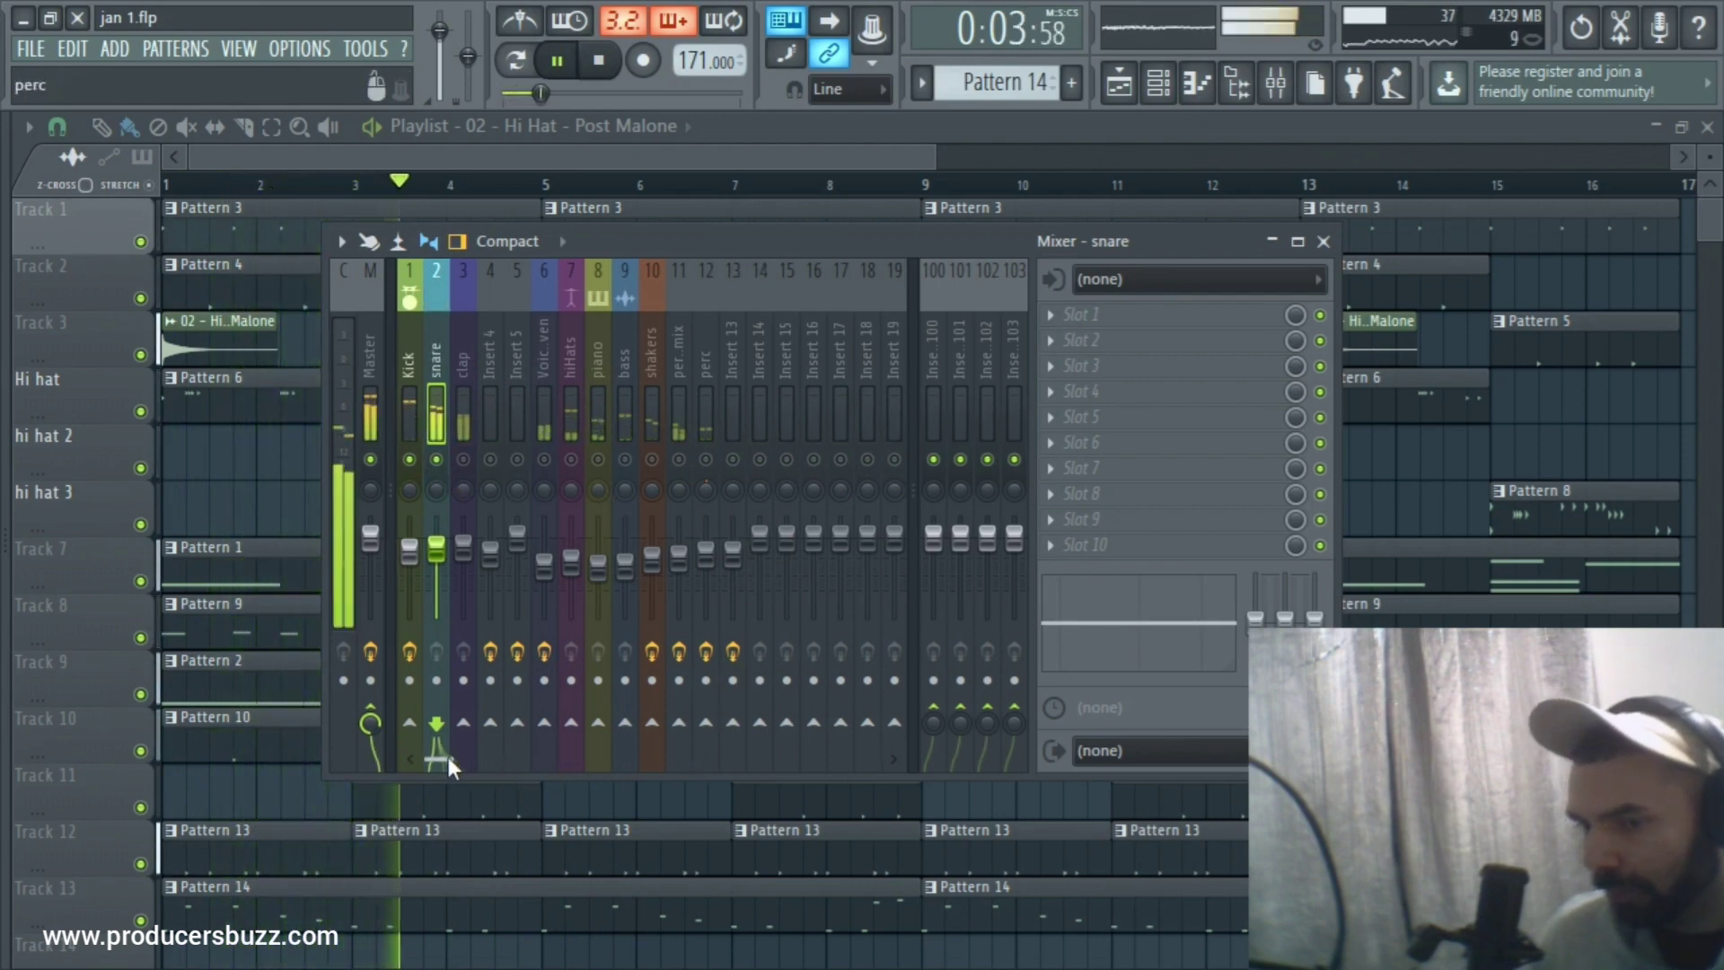
drag(449, 757, 406, 754)
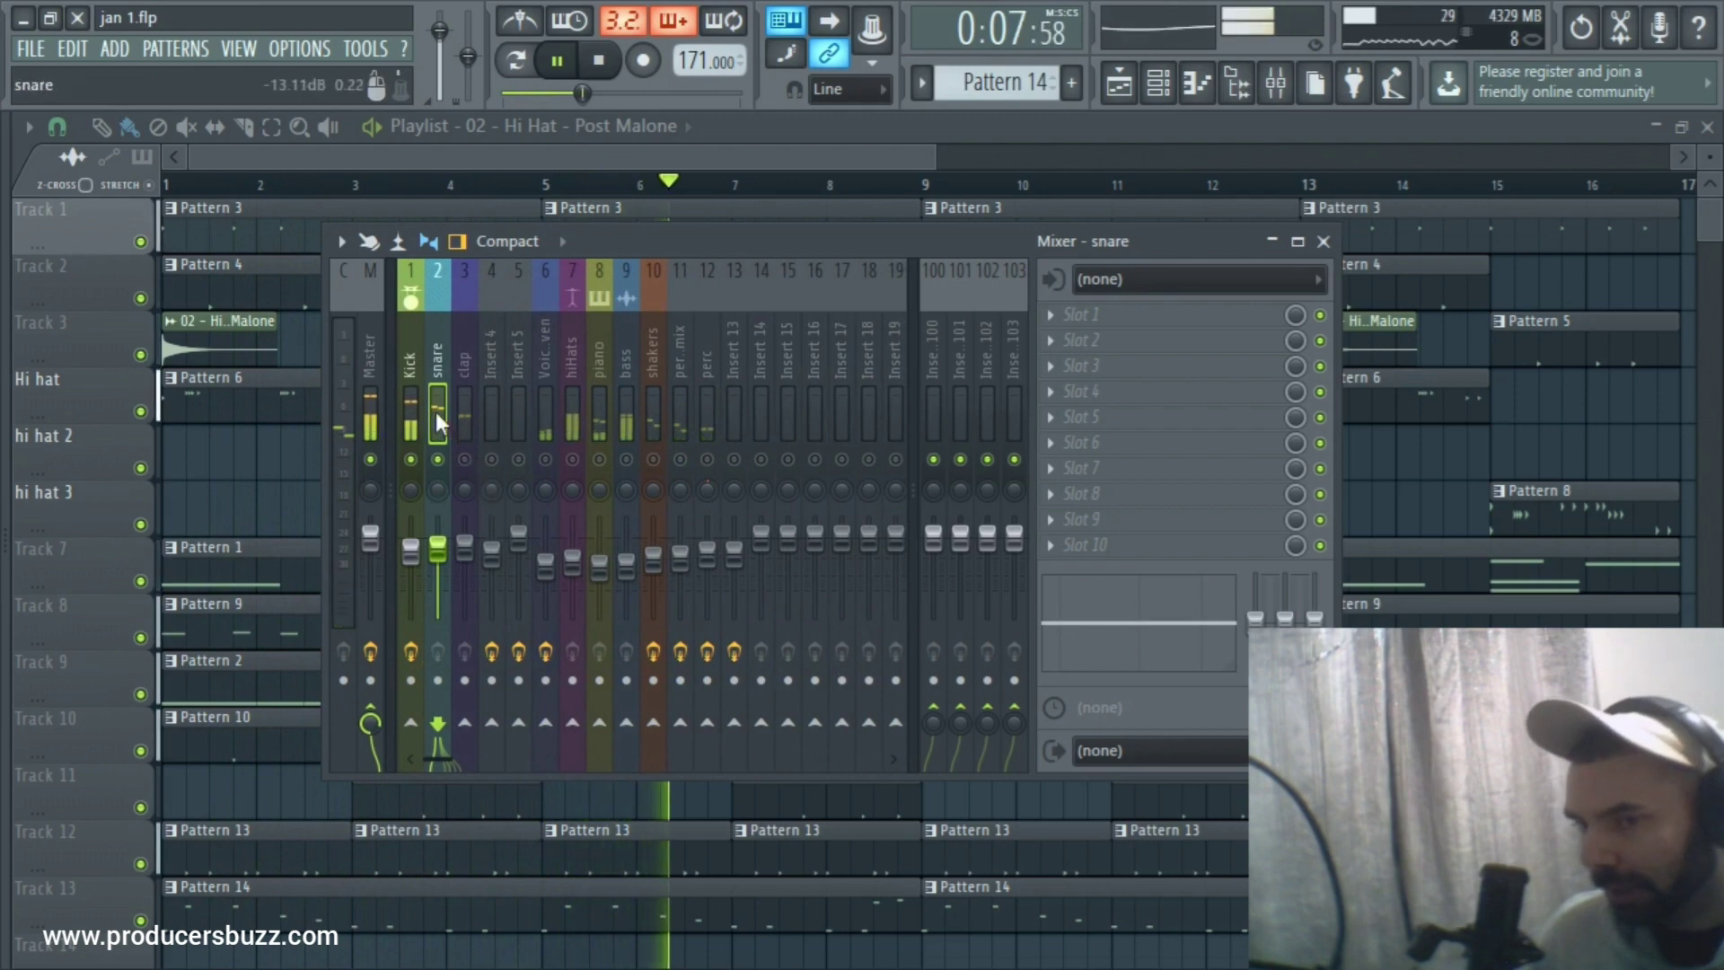
key(space)
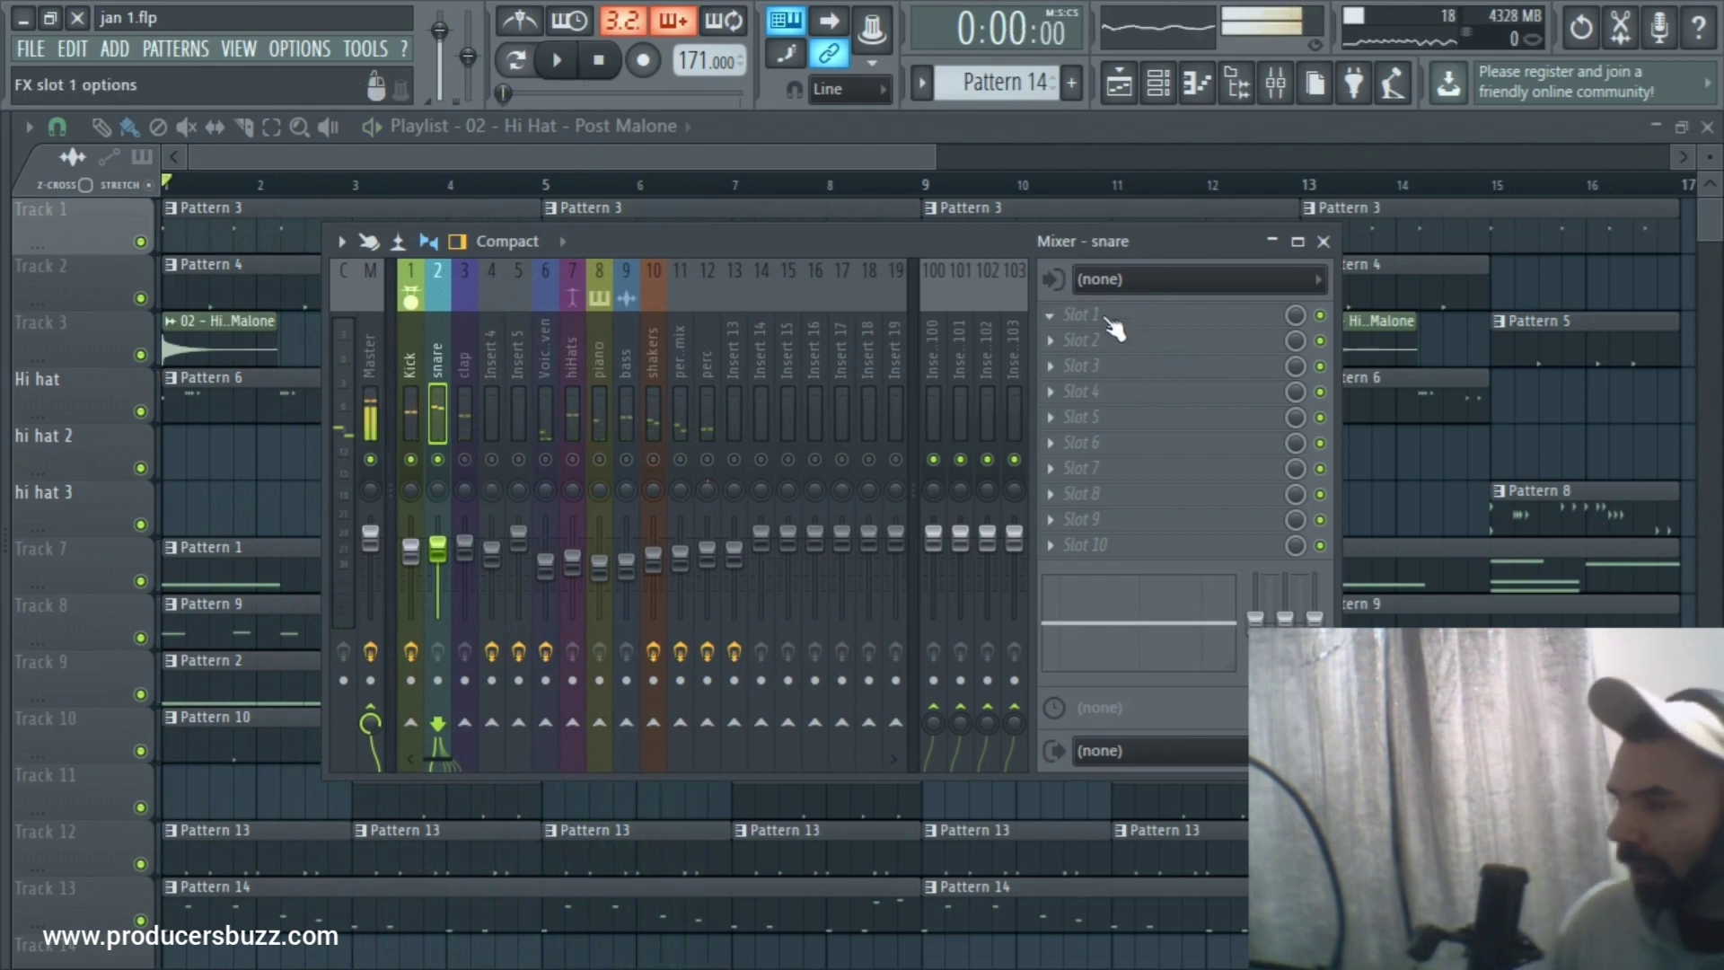
Add MEqualizer to effect slot 1 of the snare track and reposition the plugin window.
click(1103, 315)
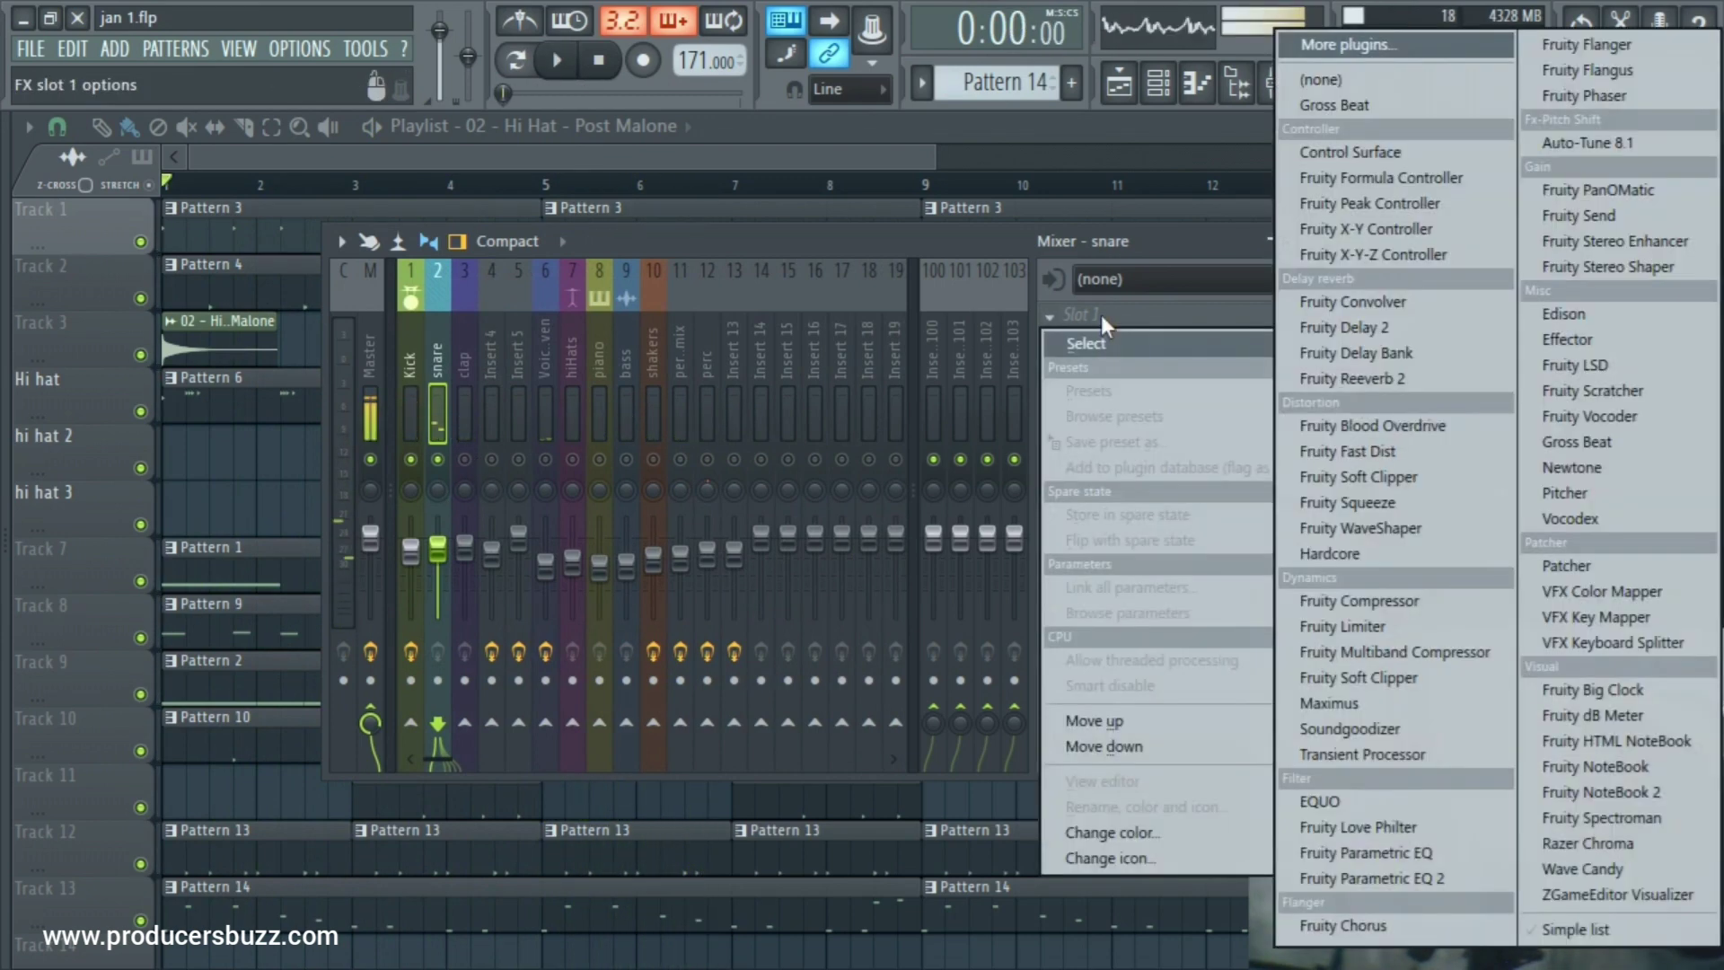
click(1361, 49)
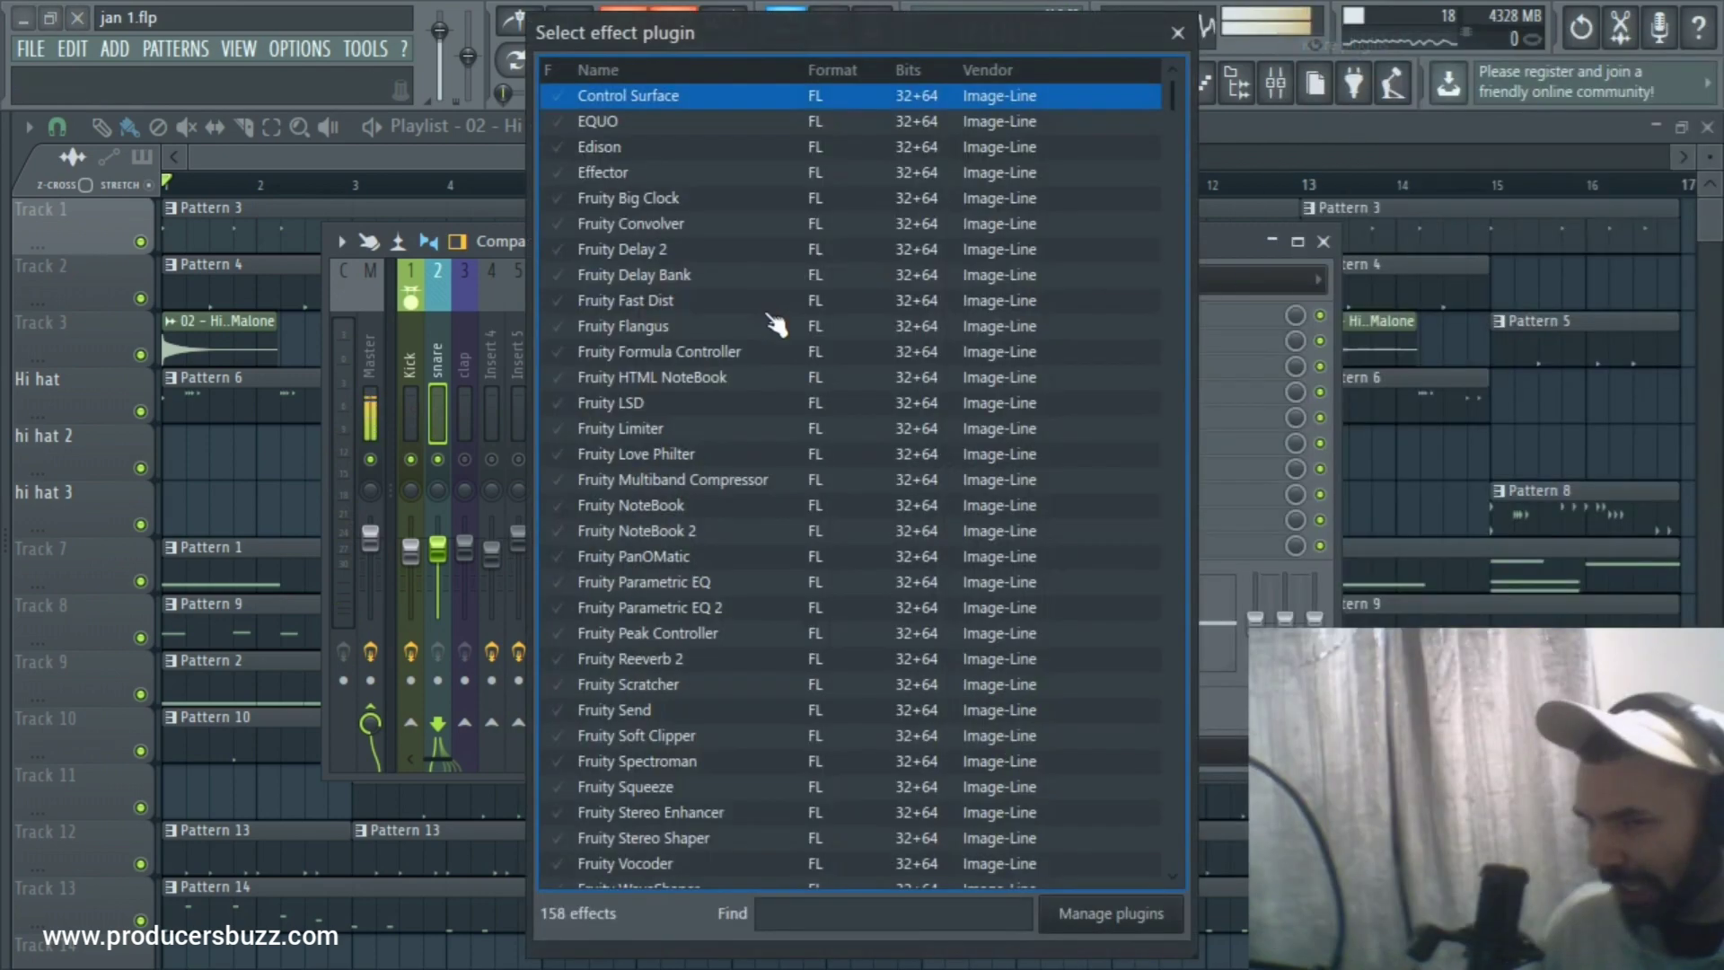
scroll(789, 359, down, 15)
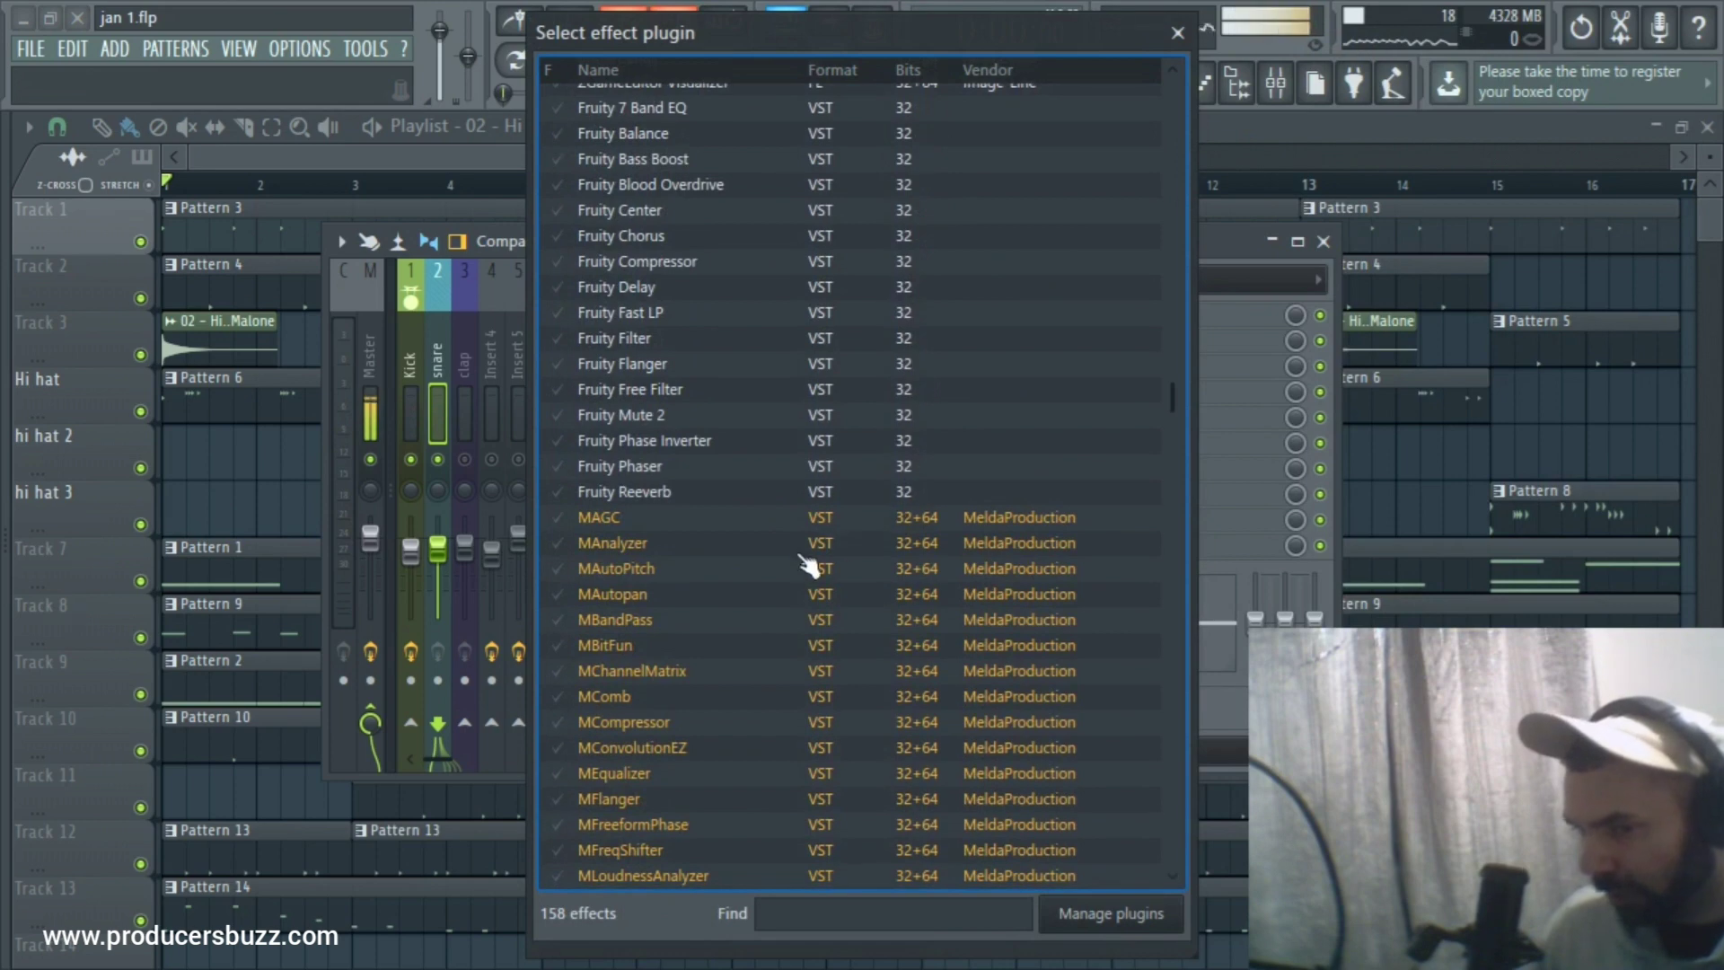
scroll(714, 628, down, 2)
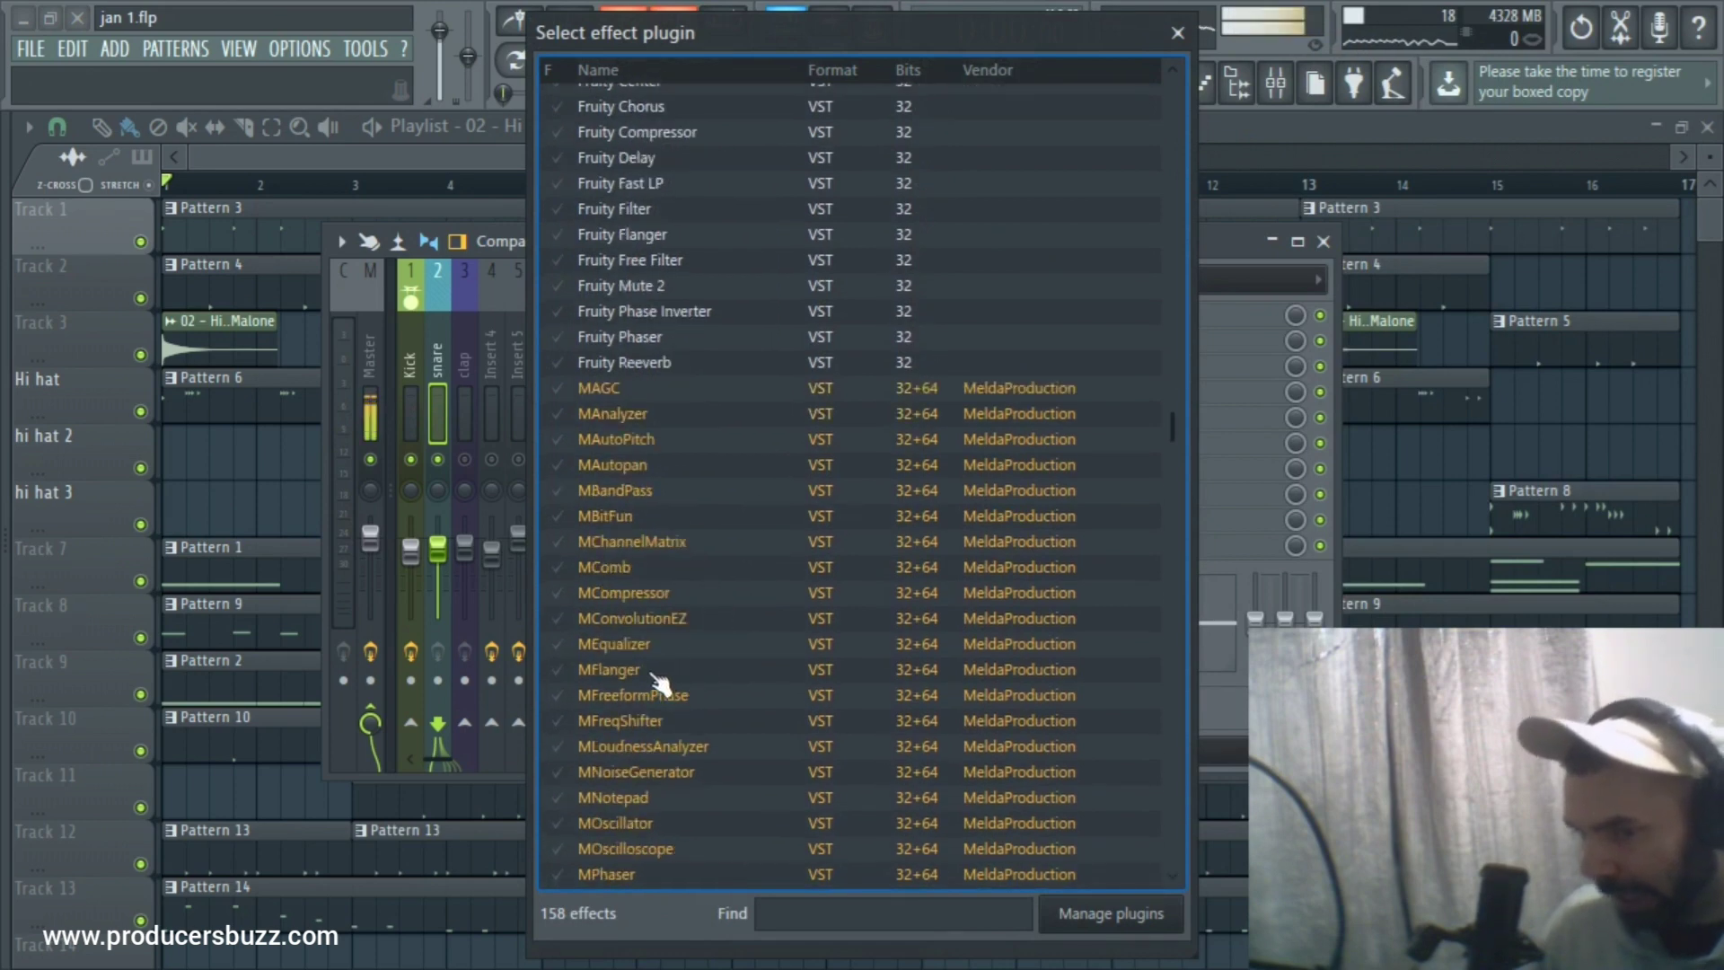
double_click(620, 644)
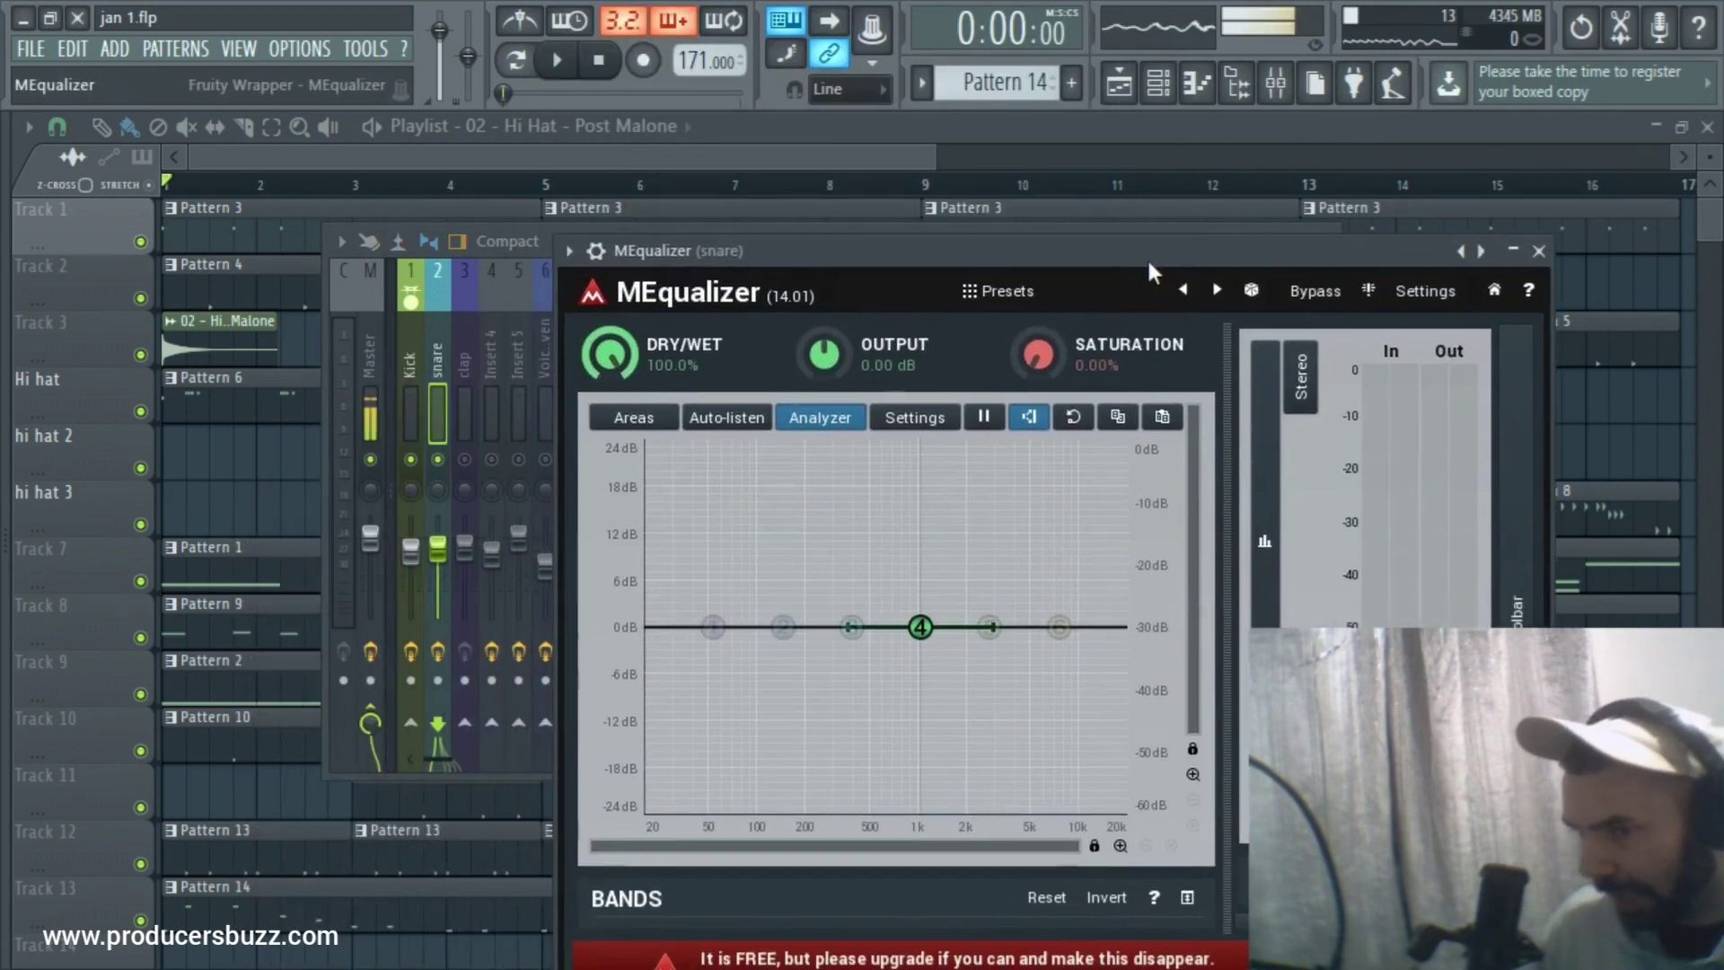
drag(1148, 265, 1186, 214)
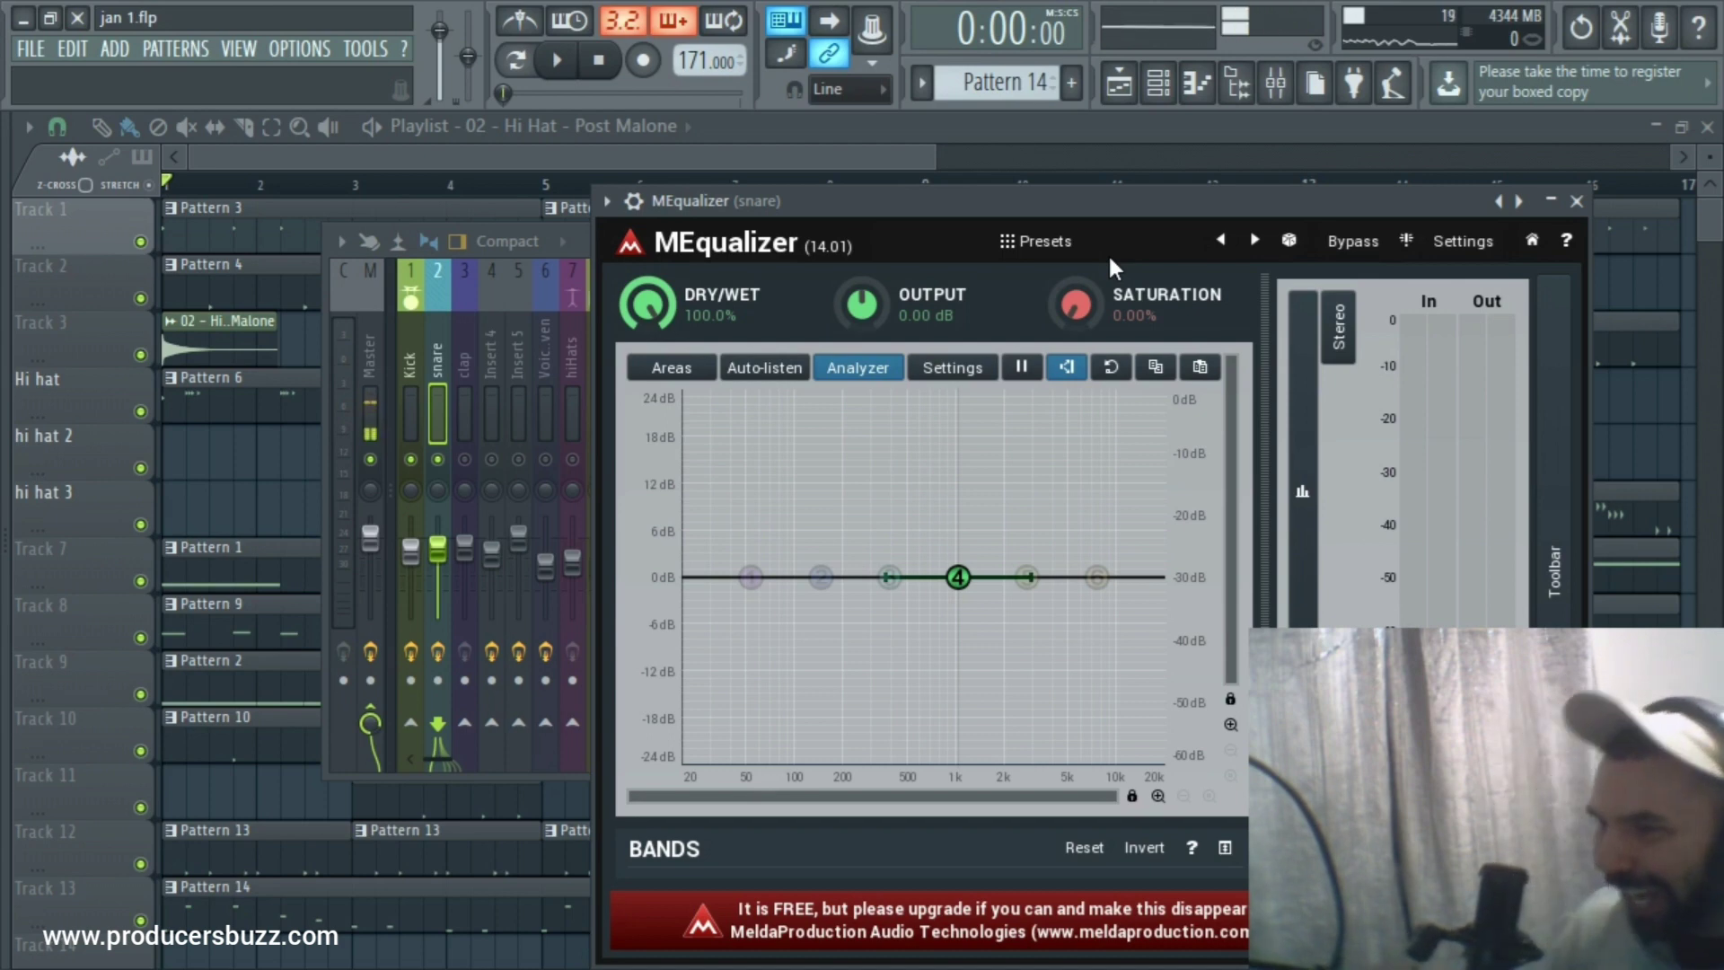
drag(1113, 201, 763, 236)
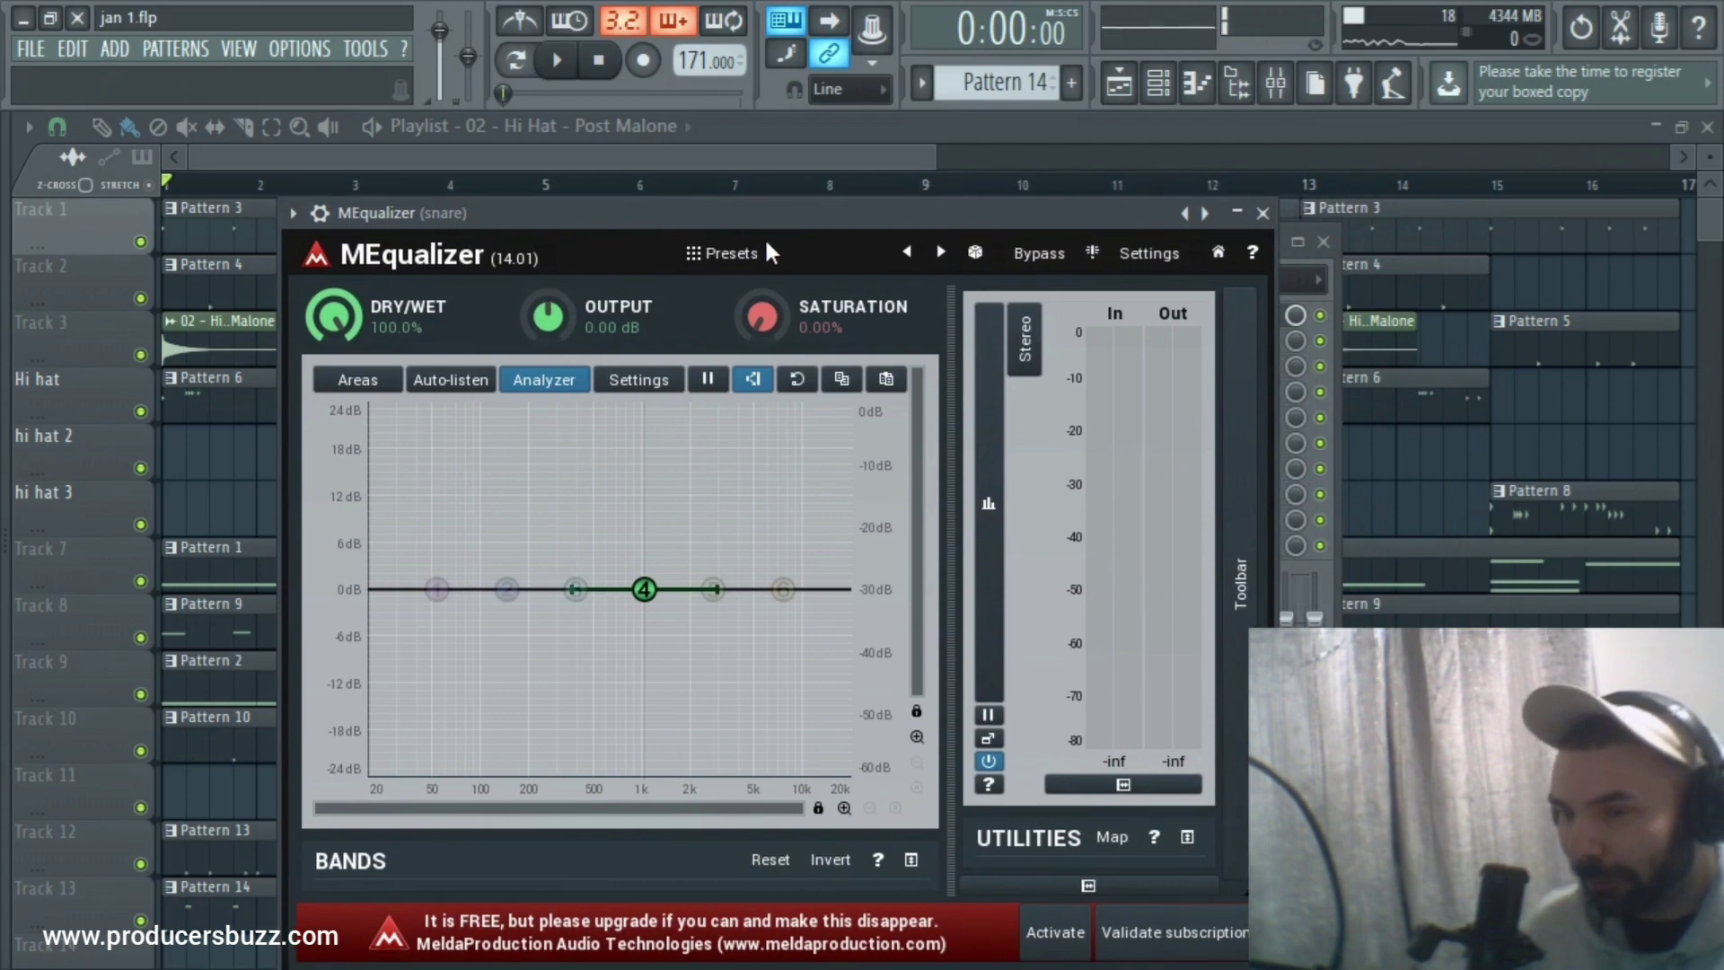
Load the Snare drum preset in the snare track's MEqualizer and close the preset browser and plugin window.
click(732, 248)
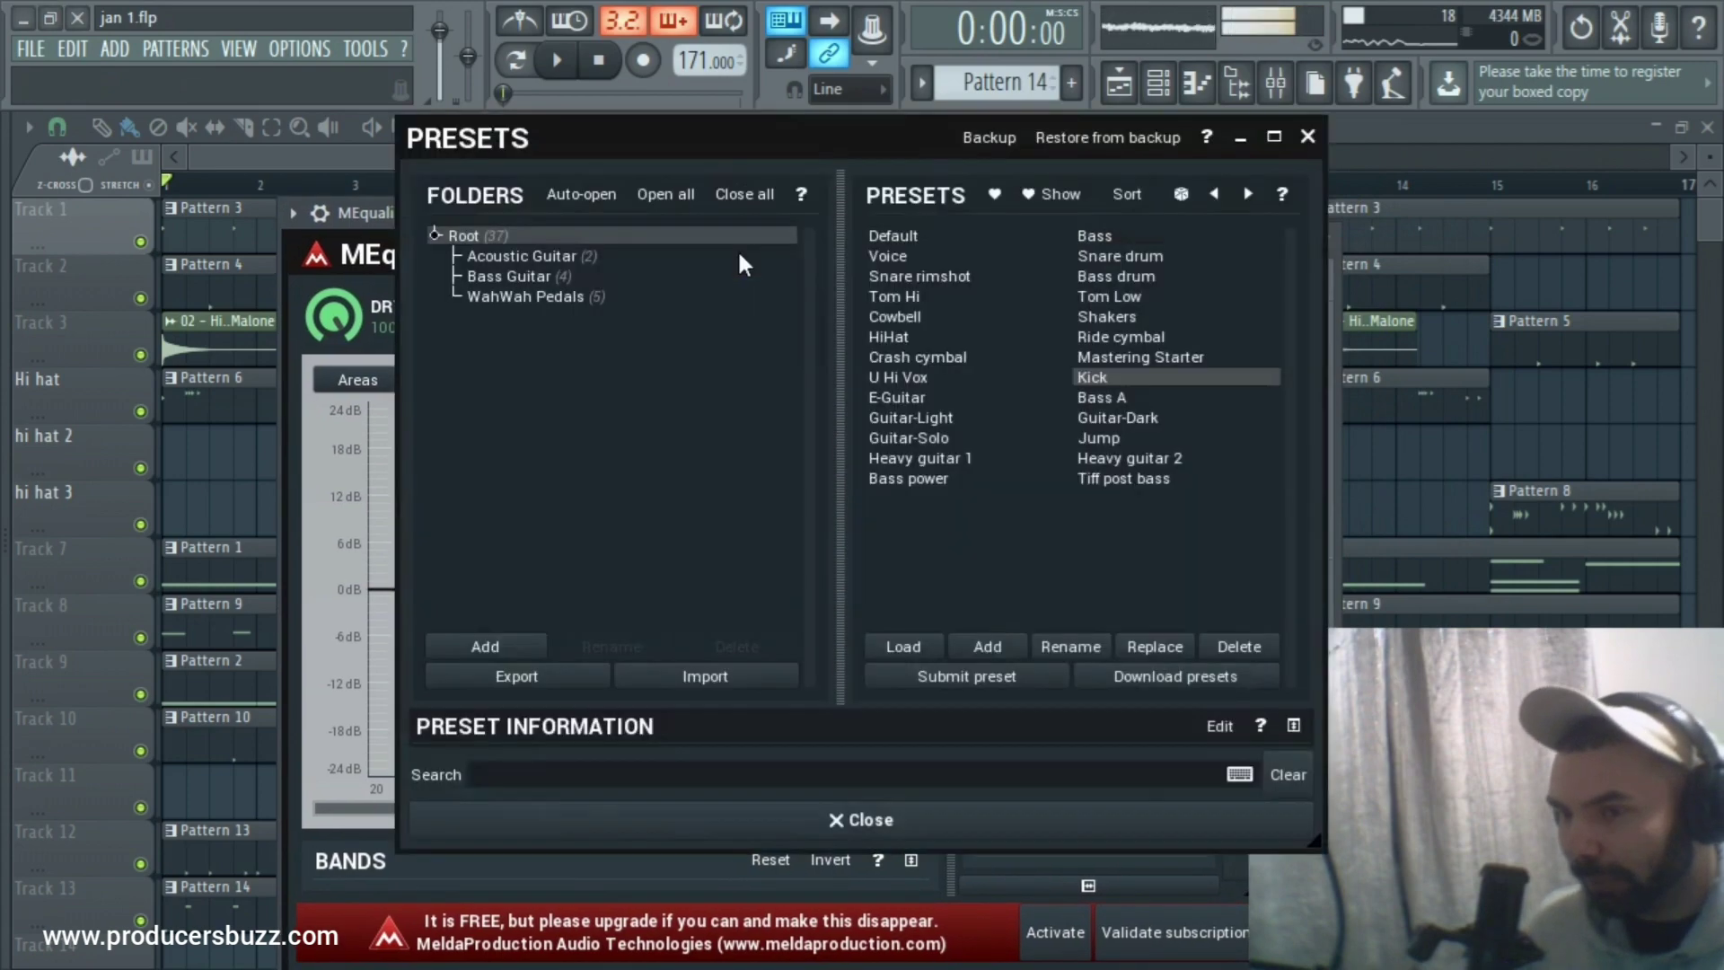
click(1122, 258)
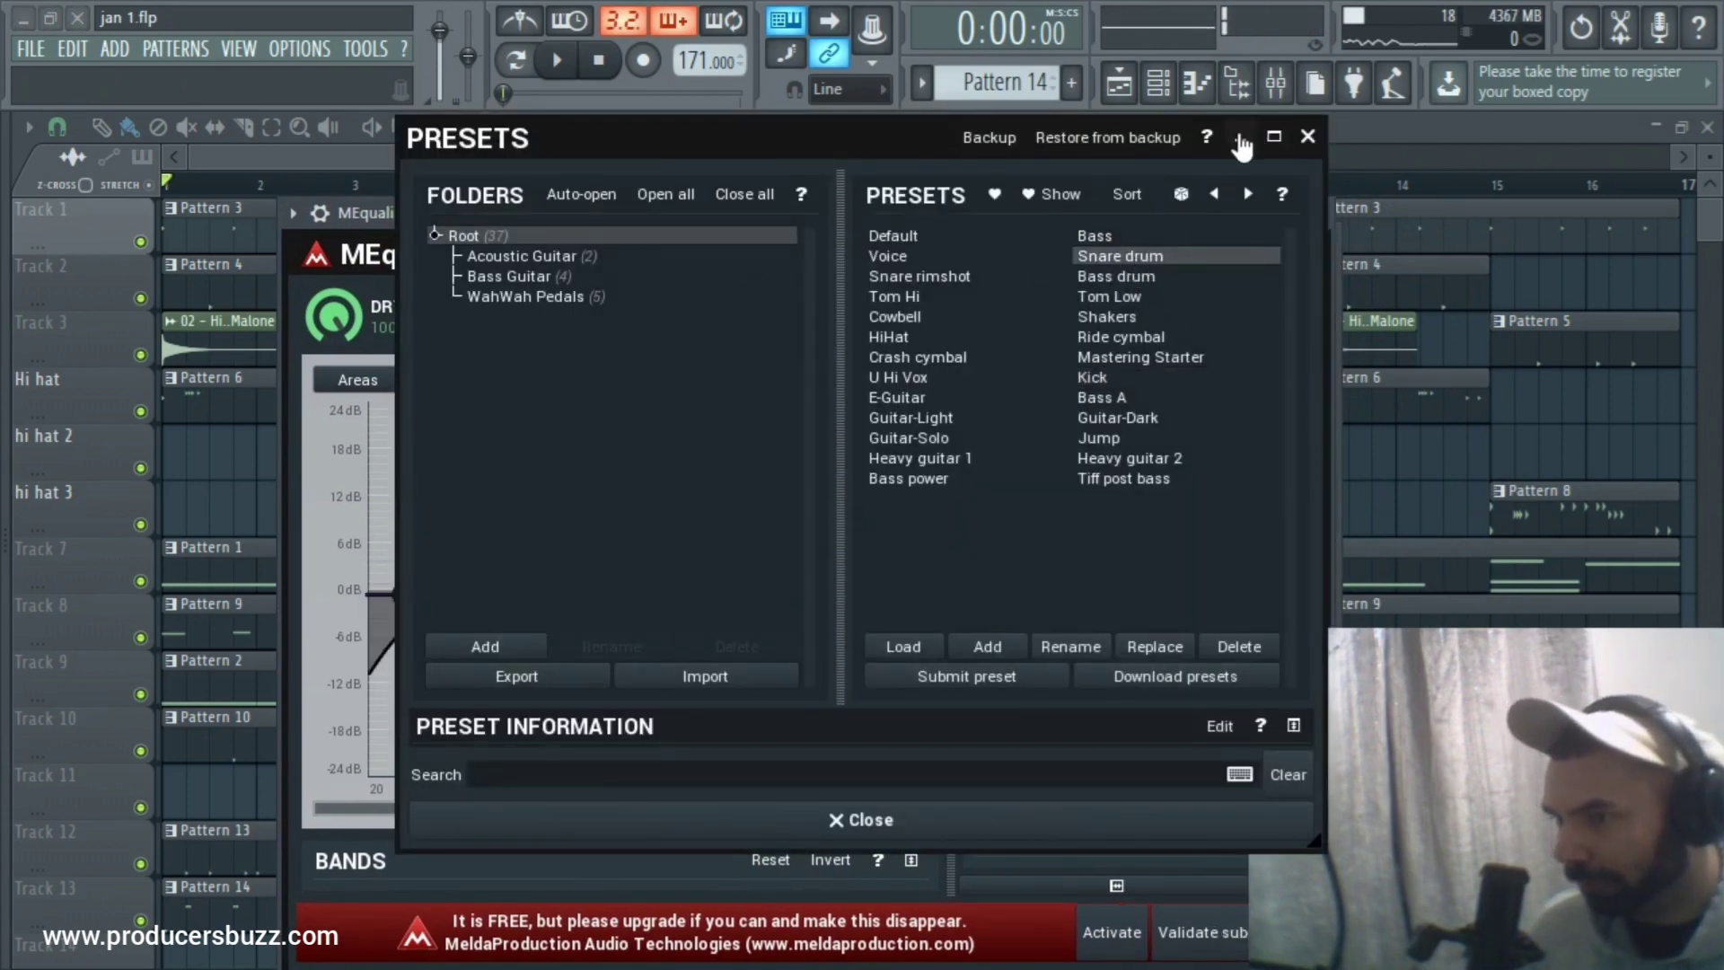
click(1307, 137)
drag(1036, 209, 1351, 213)
click(837, 152)
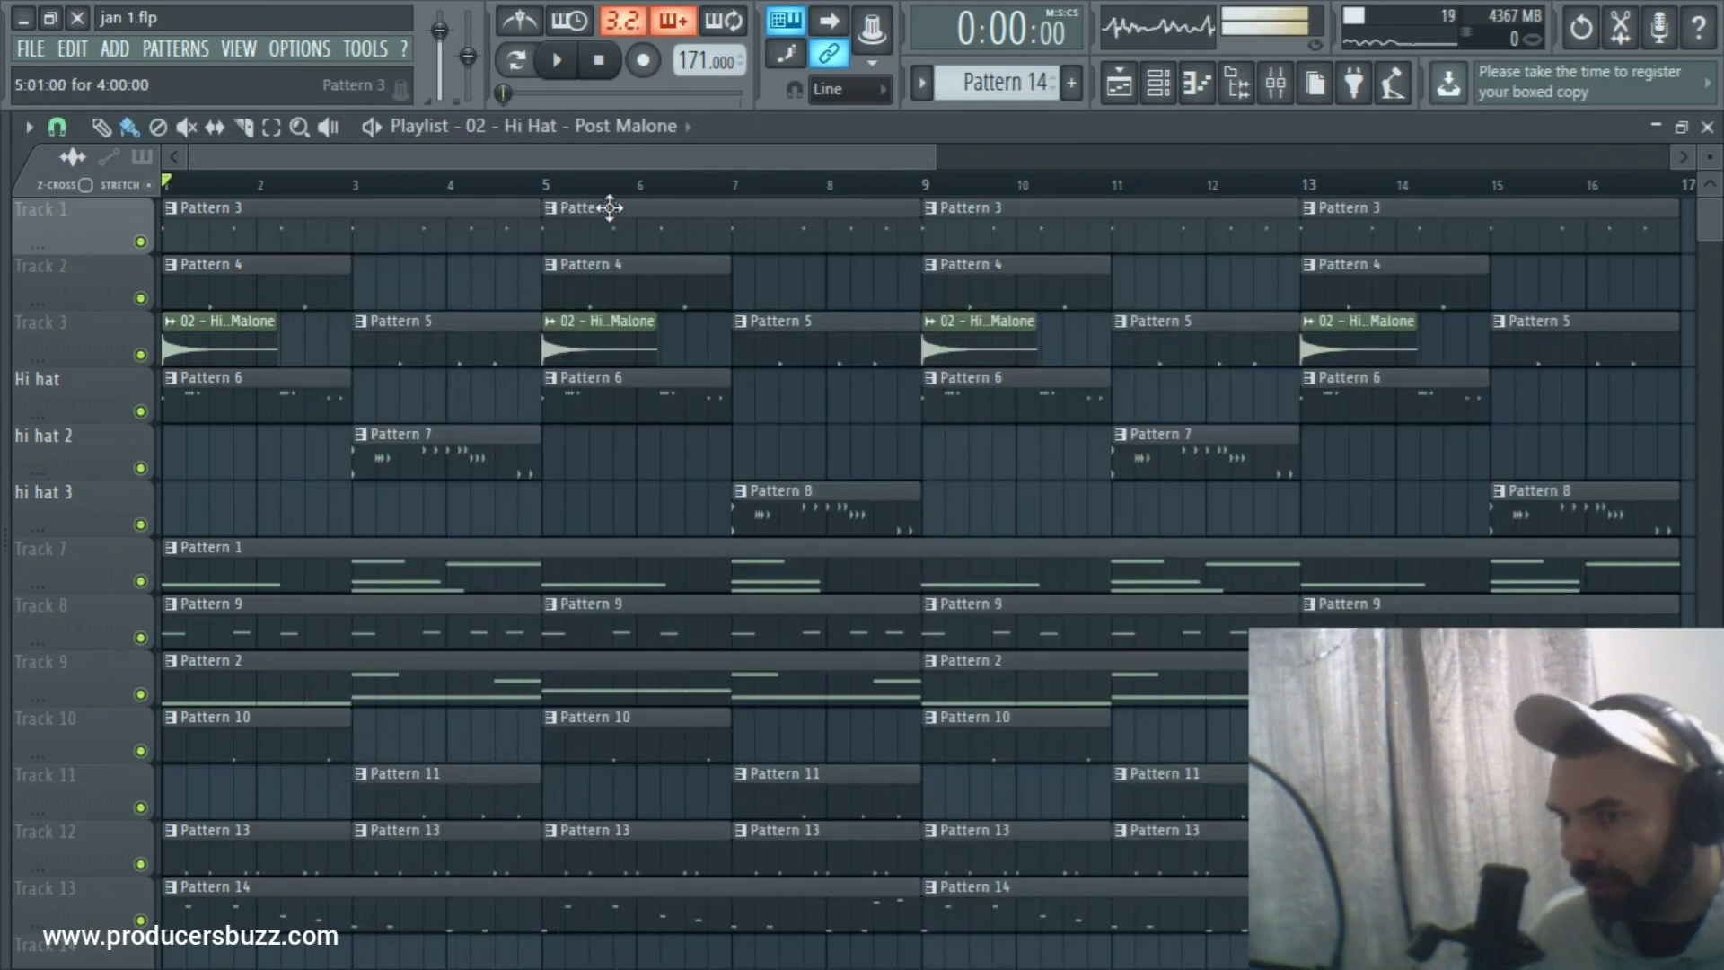
Reopen the mixer, play the song and lower the snare track's volume slightly.
click(1158, 88)
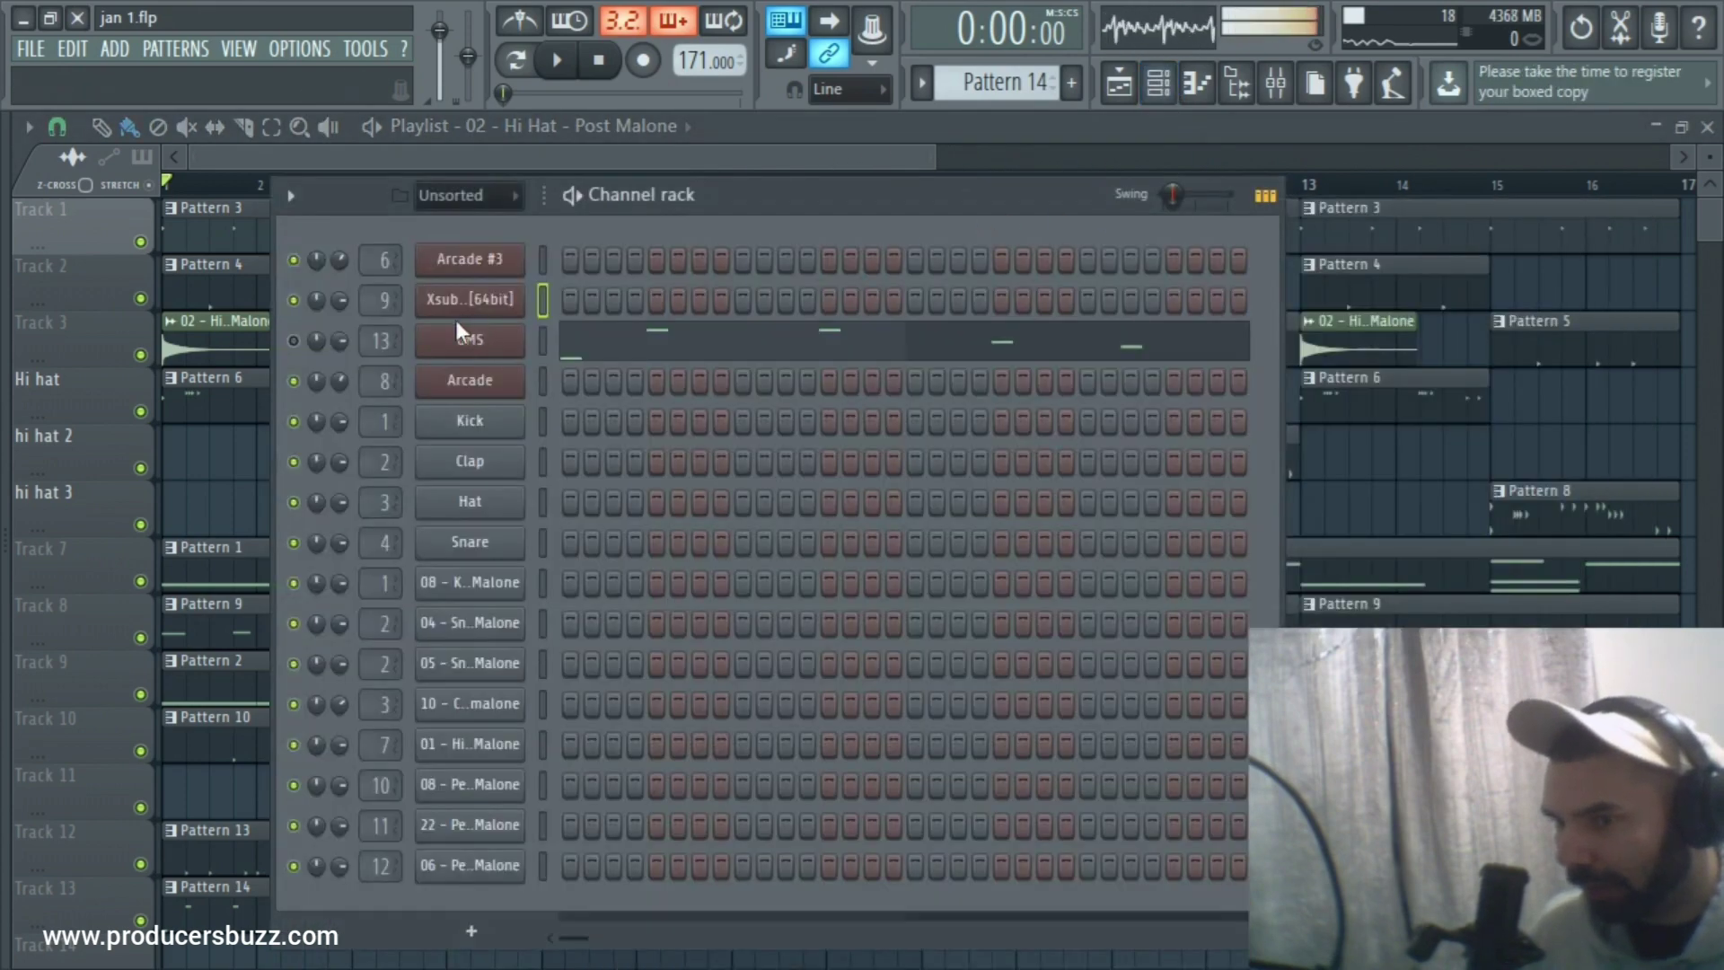
click(1281, 83)
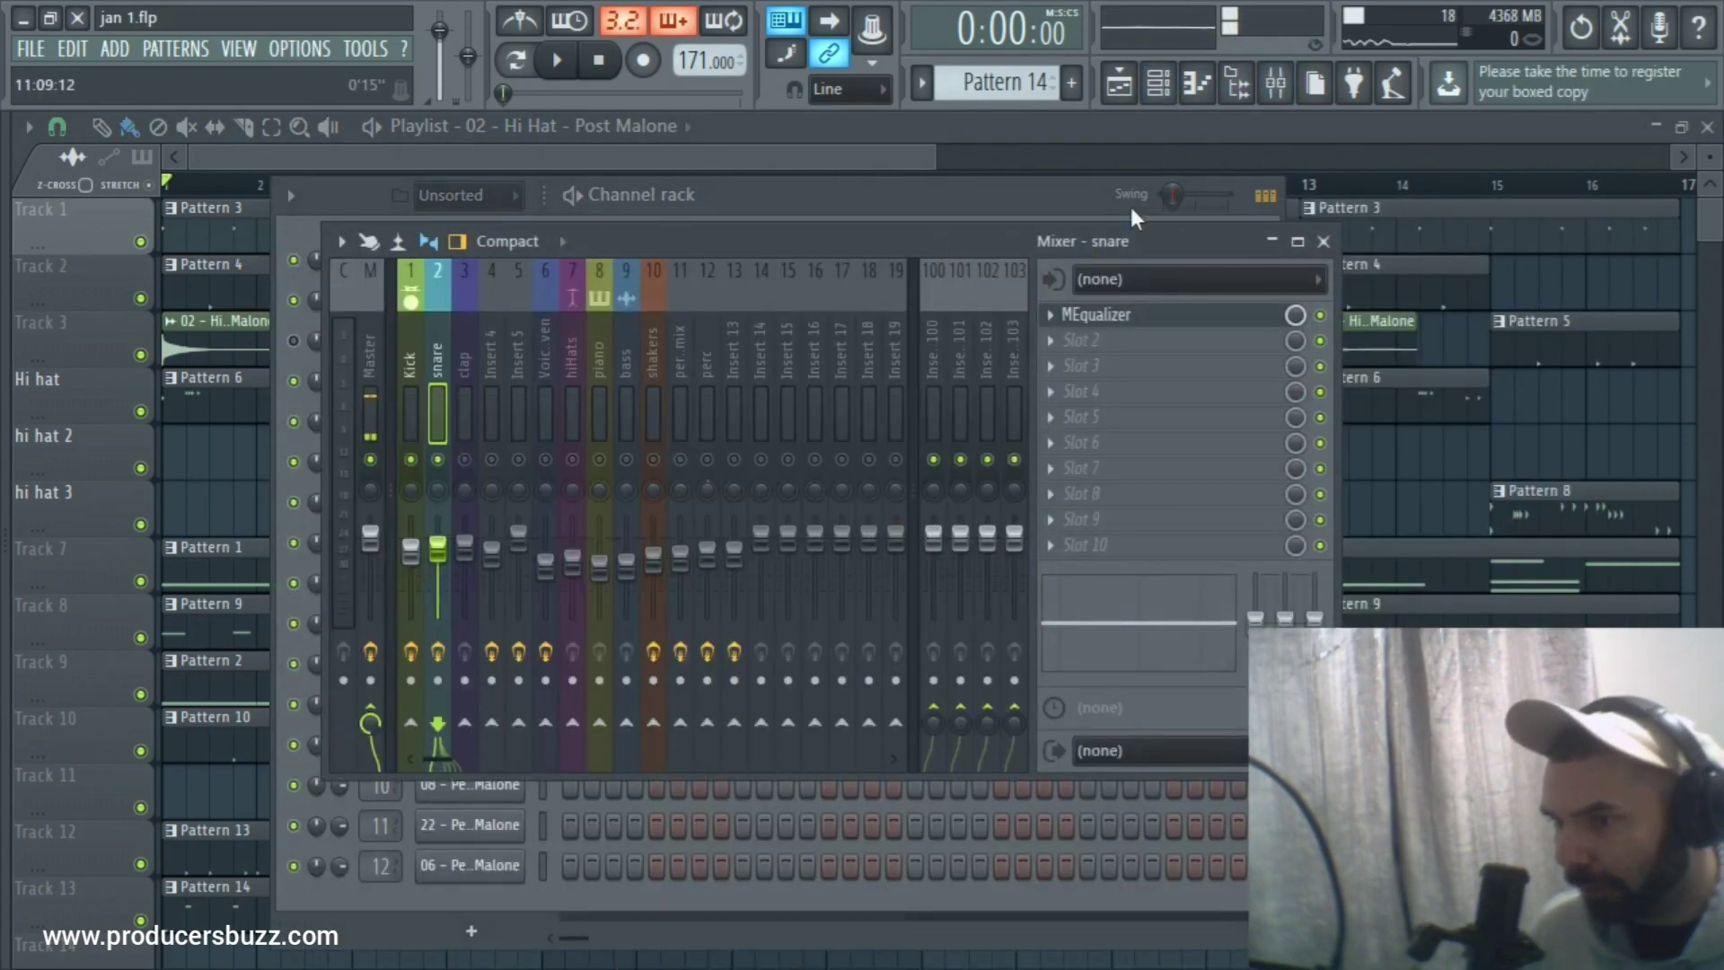
drag(809, 244, 836, 252)
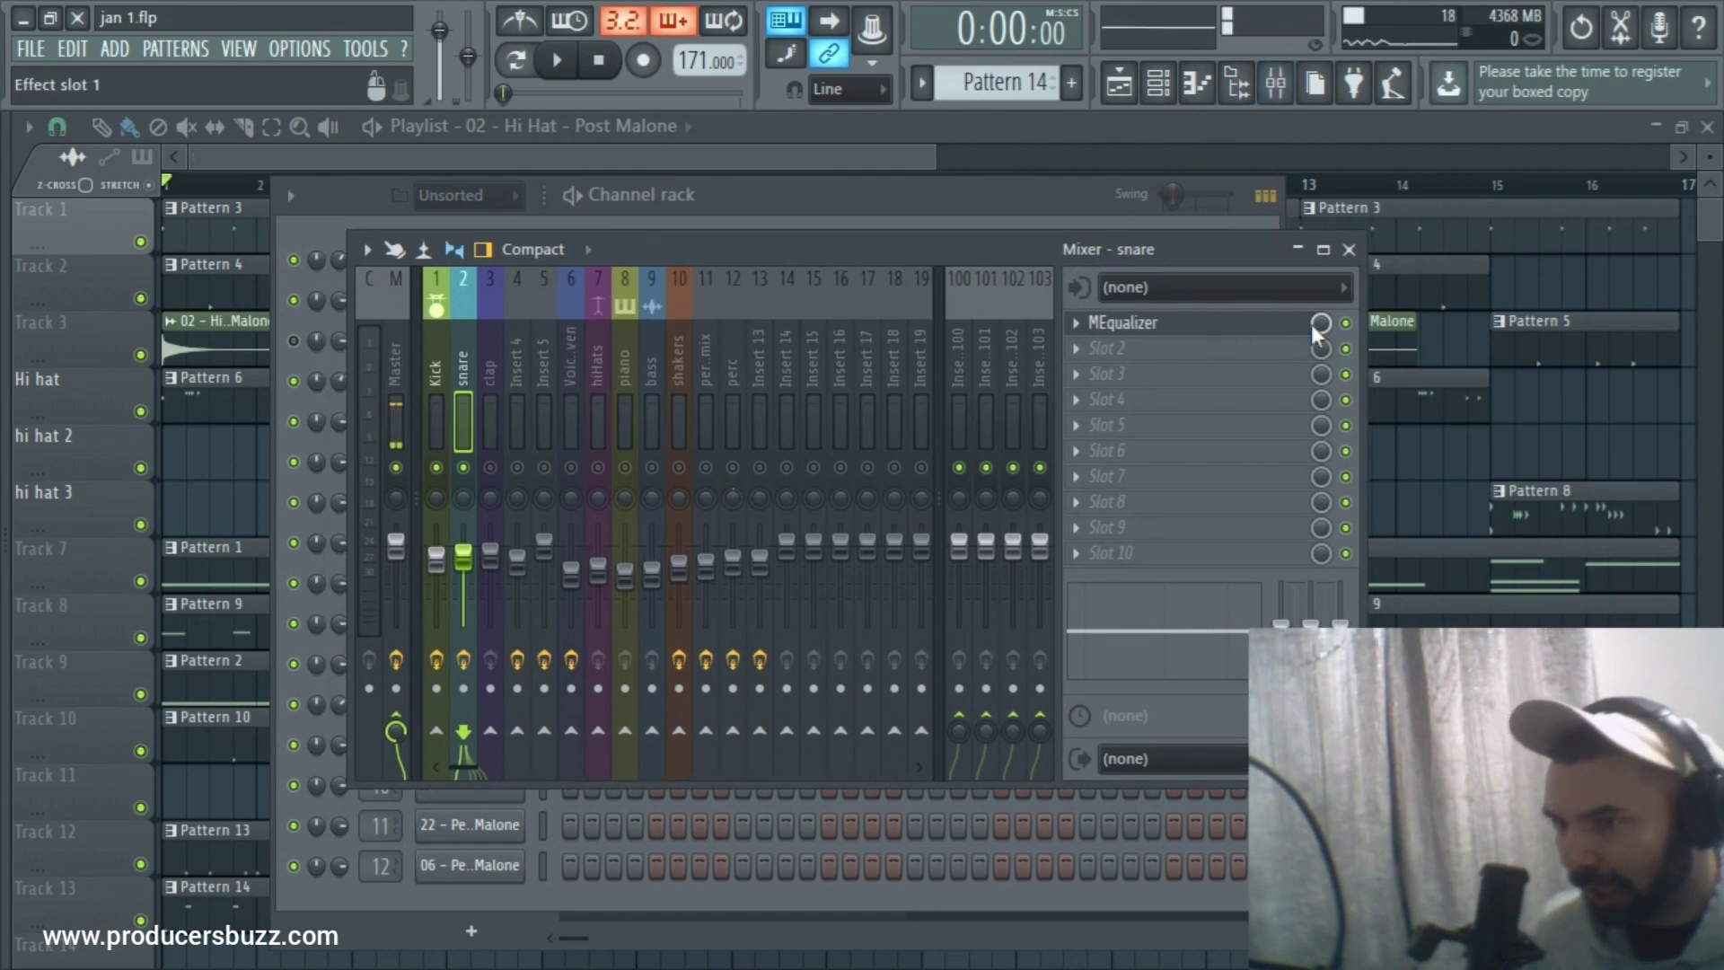
key(space)
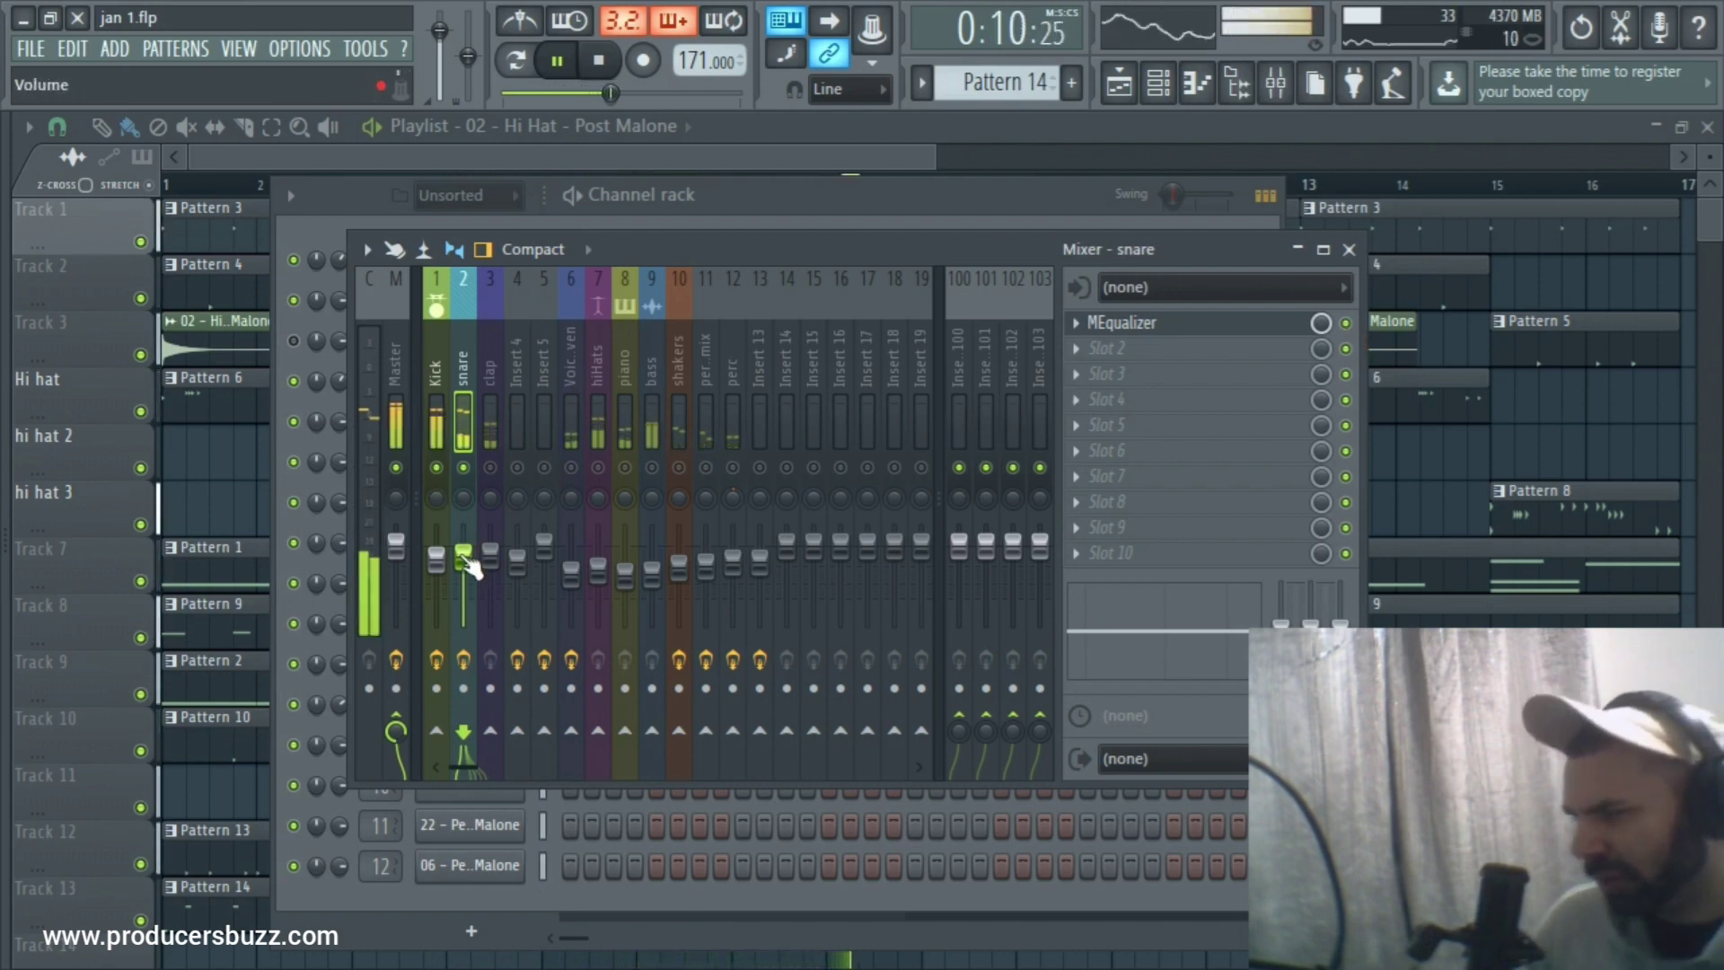
drag(464, 557, 464, 568)
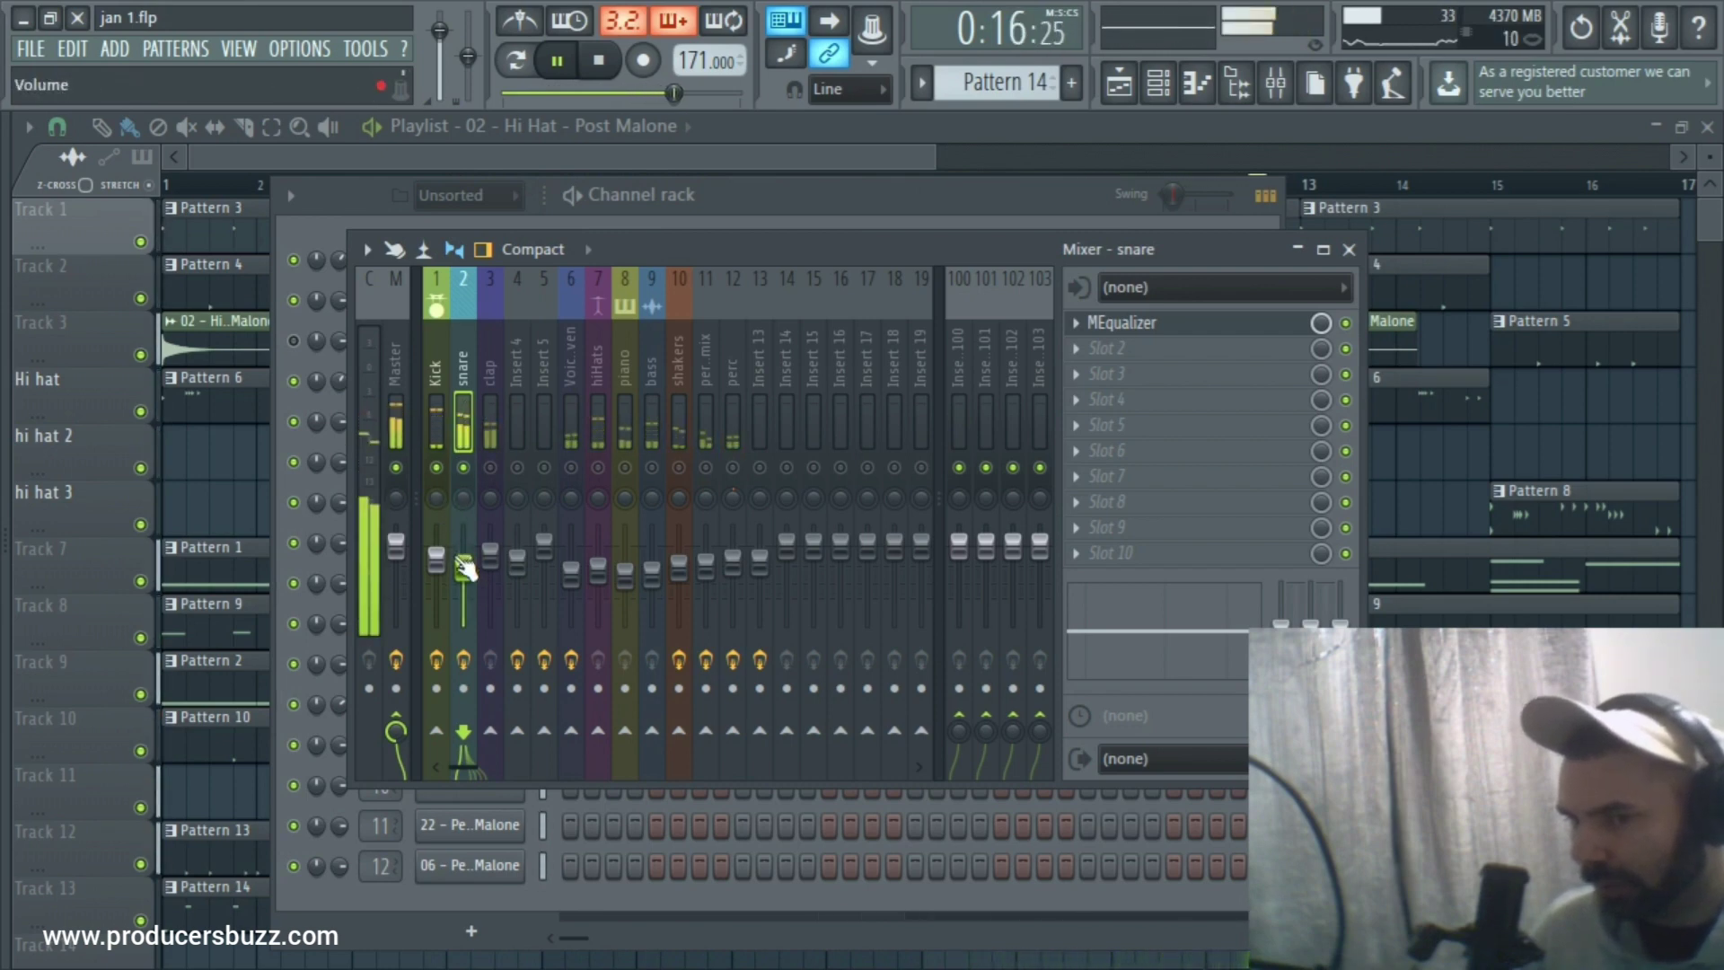
drag(460, 568, 460, 567)
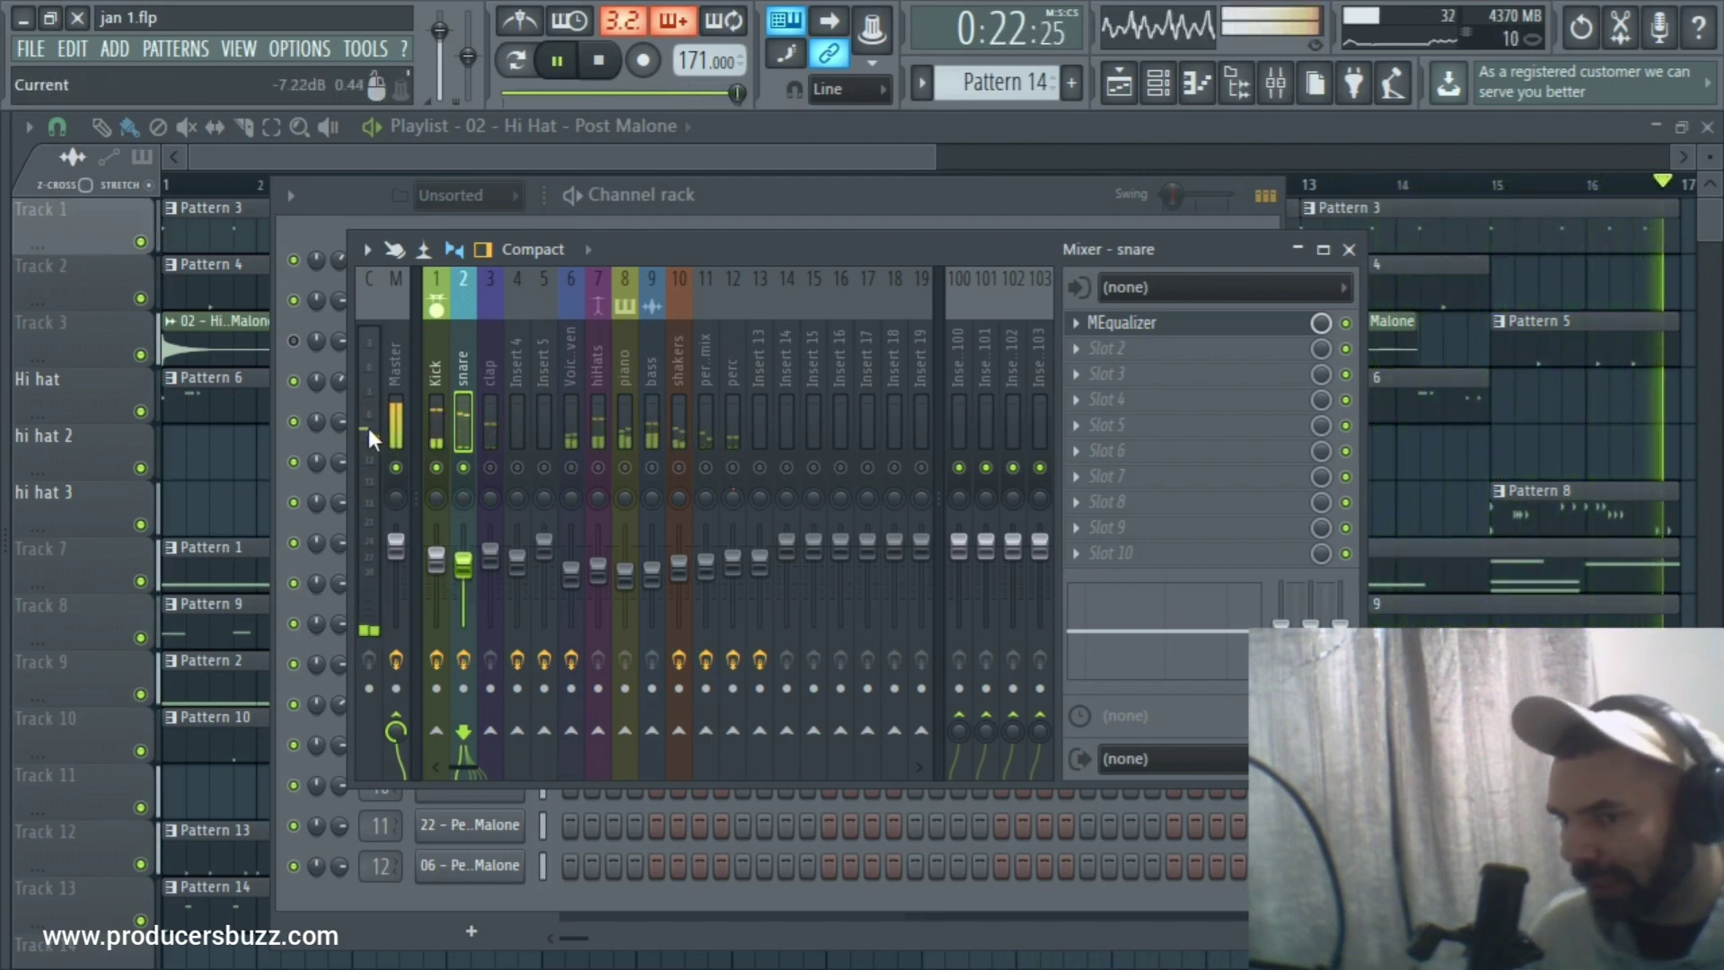
Add Fruity Reeverb 2 to effect slot 2 of the snare track and turn down its mix level.
click(1108, 349)
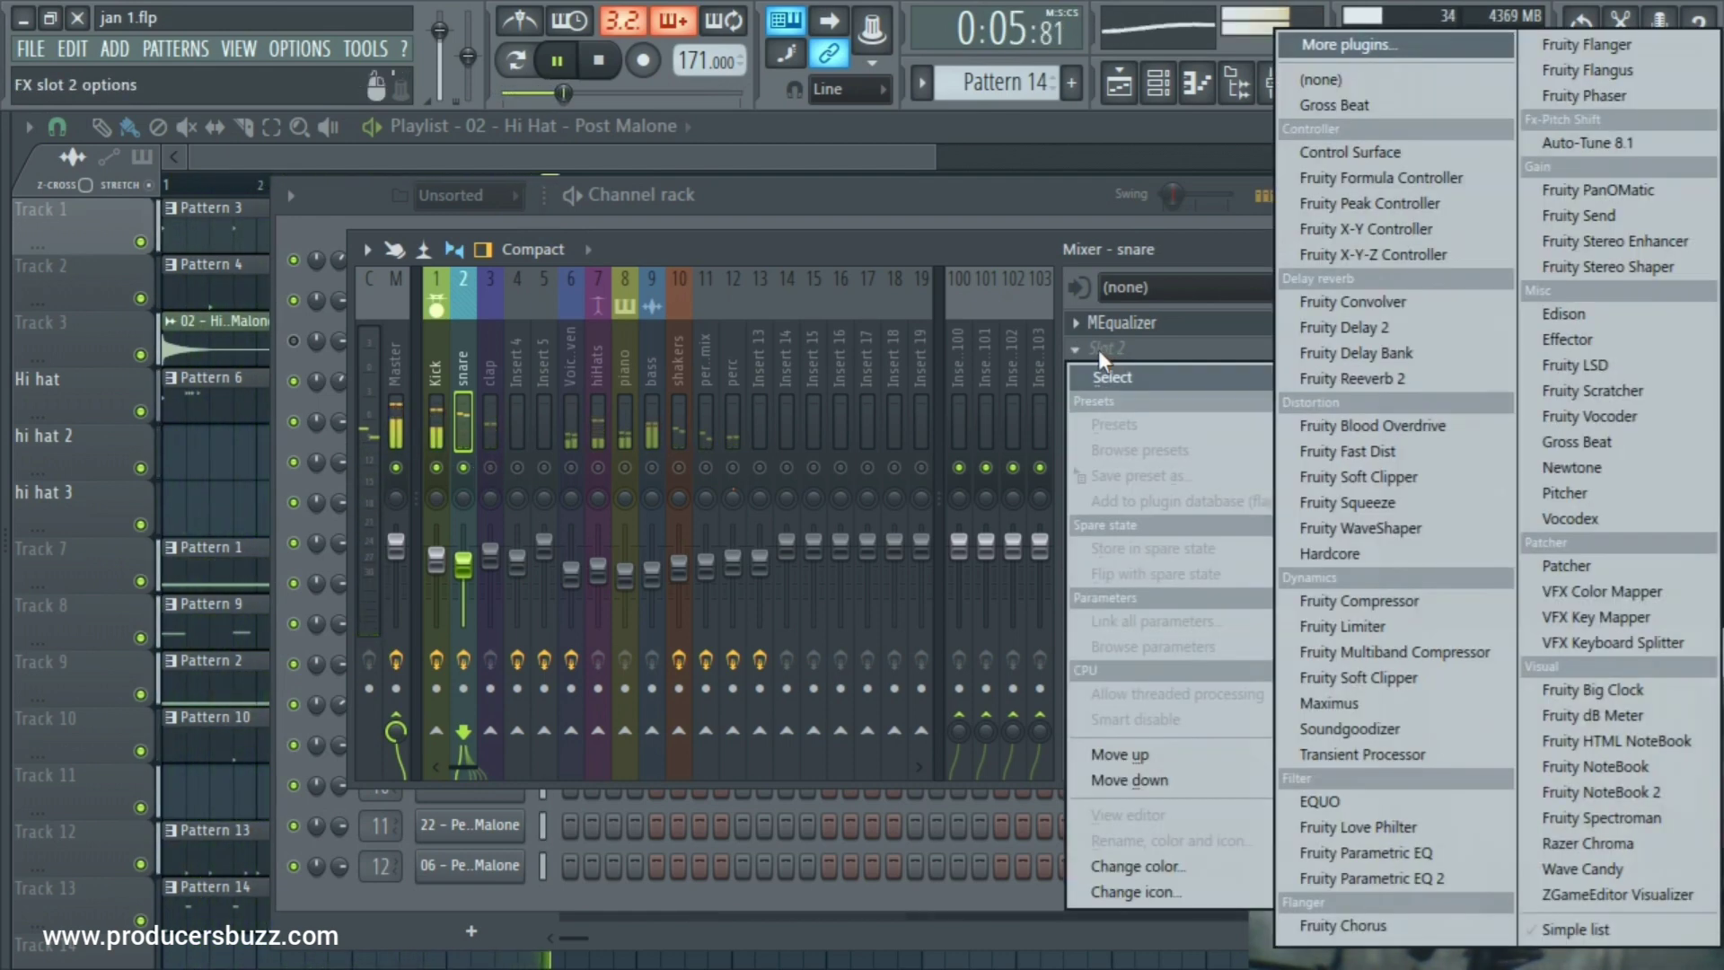
click(1439, 379)
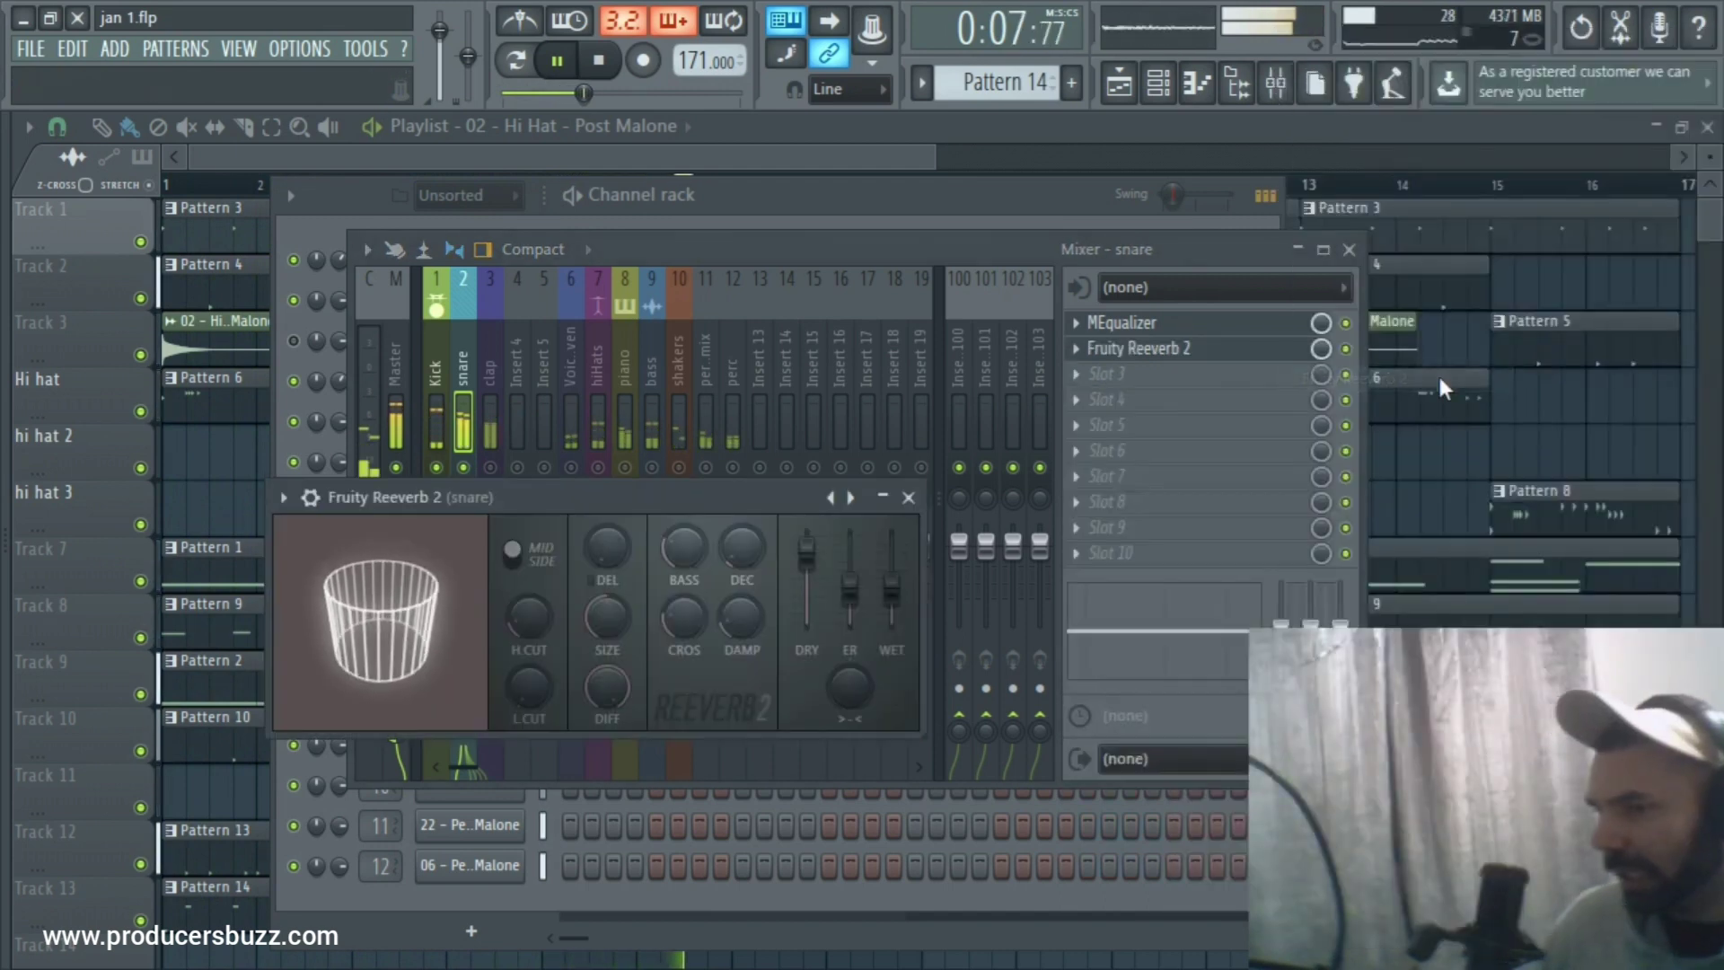
drag(1321, 349, 1321, 353)
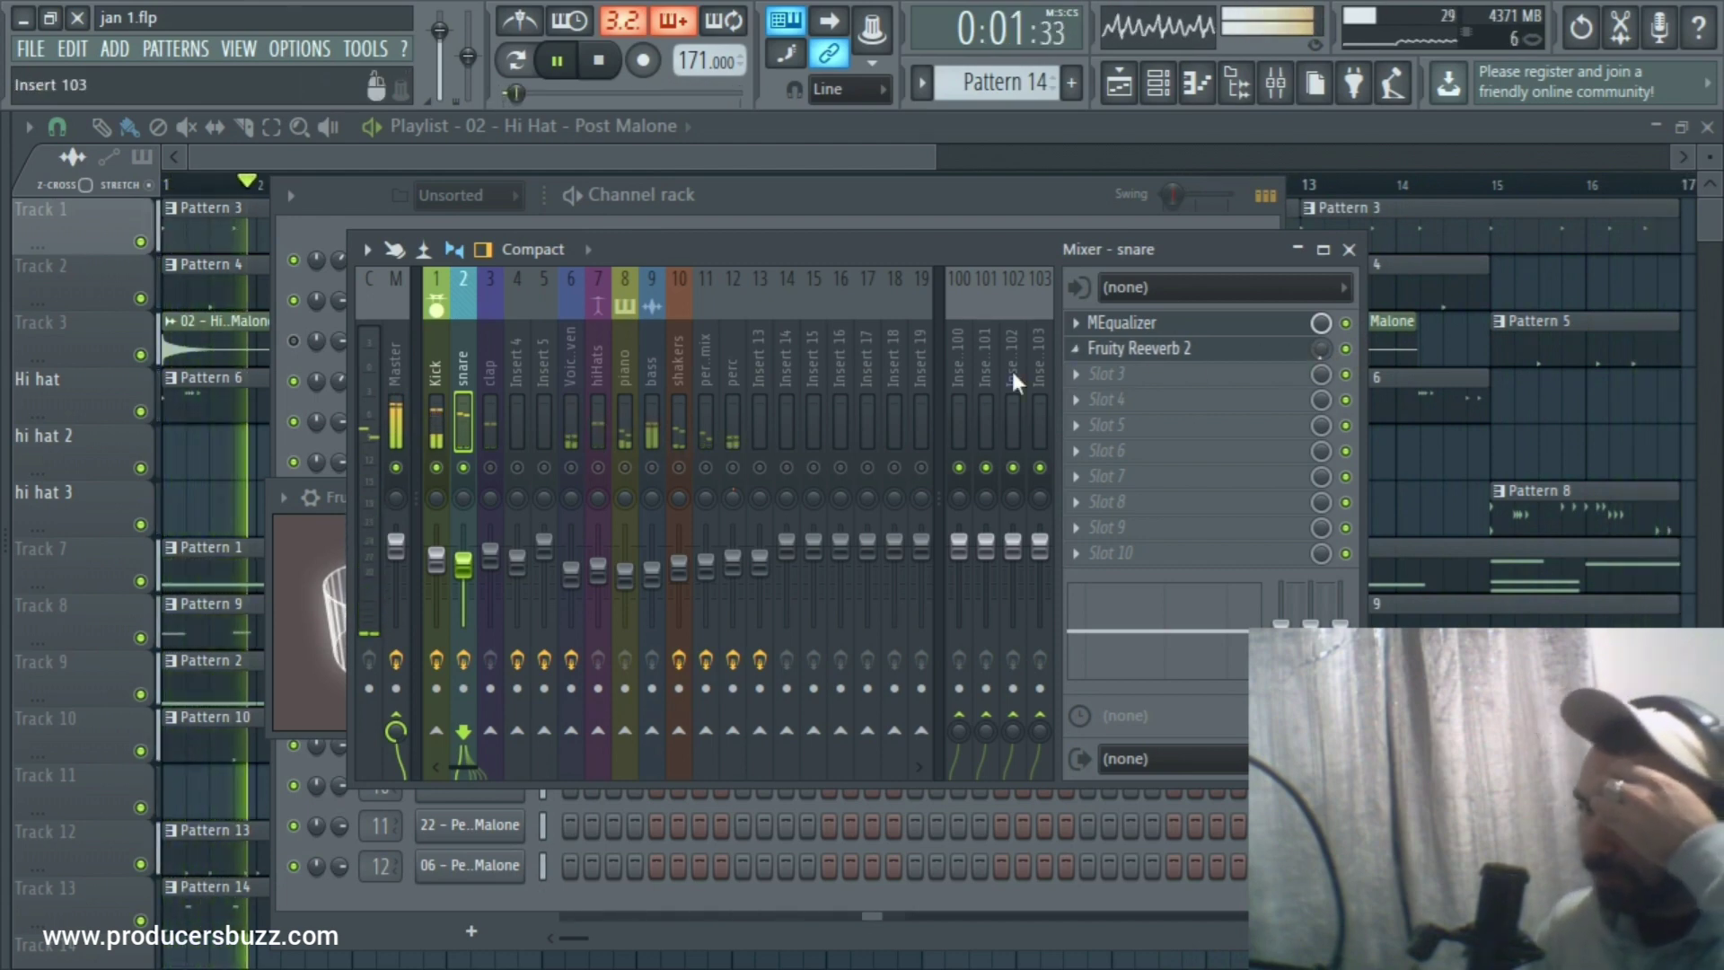
Select the clap track and add Fruity Parametric EQ to its effect slot 1.
click(487, 352)
click(1117, 321)
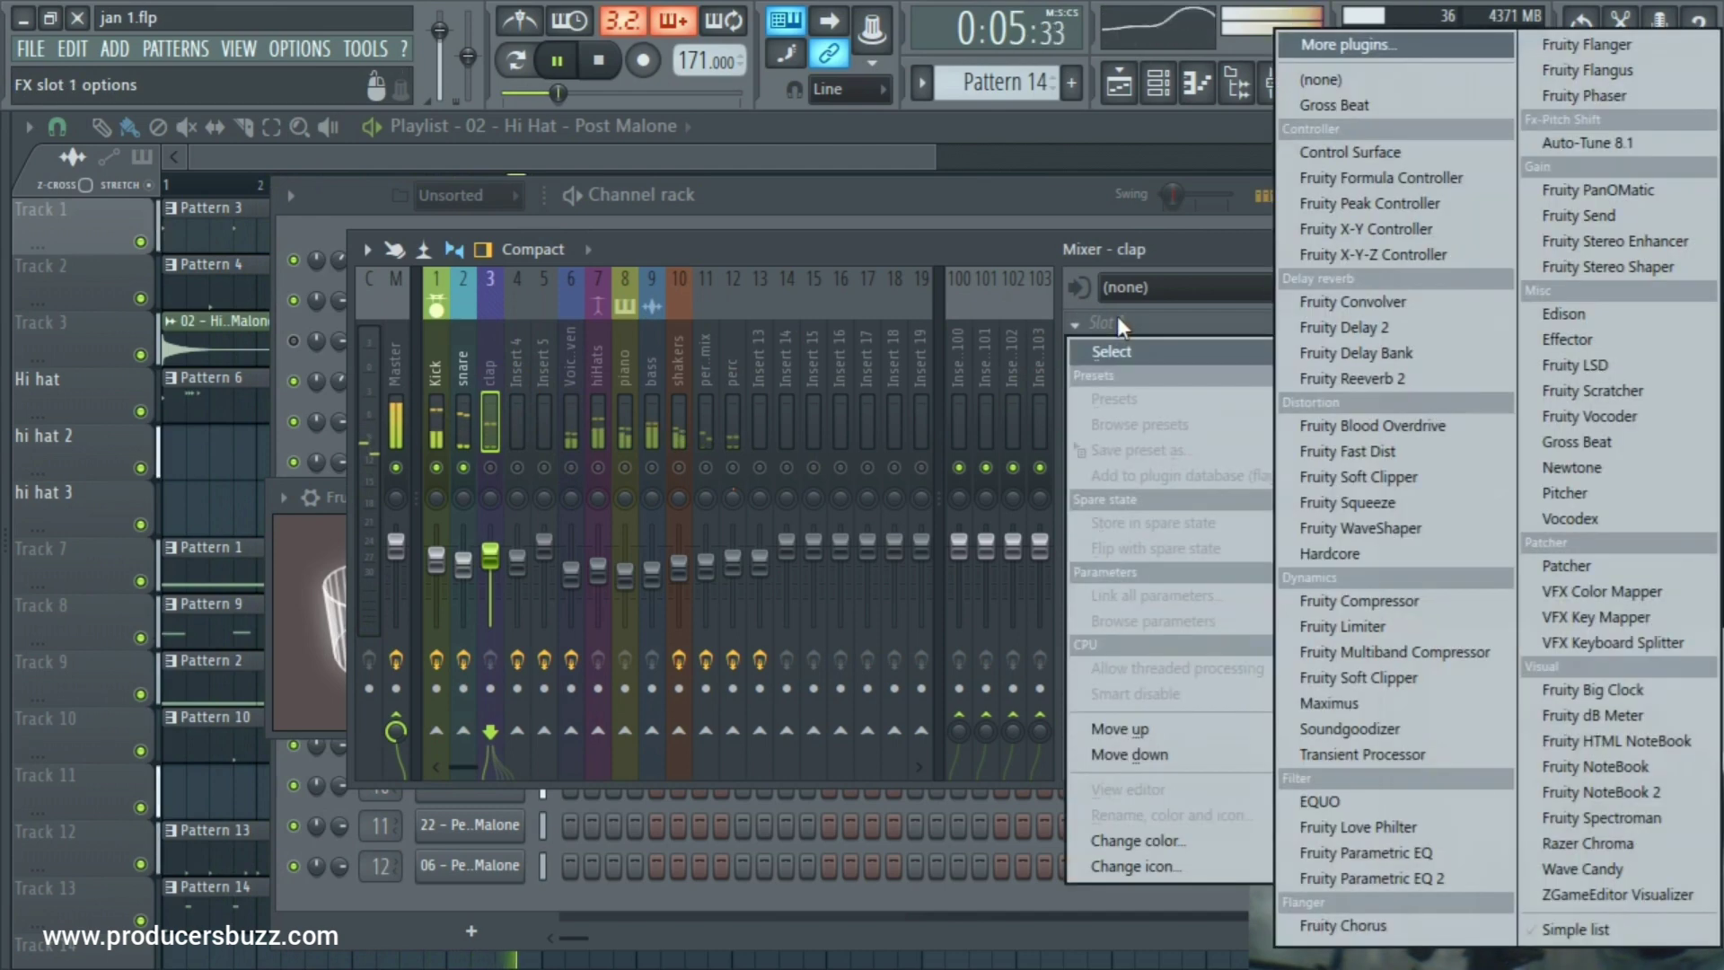
click(1419, 855)
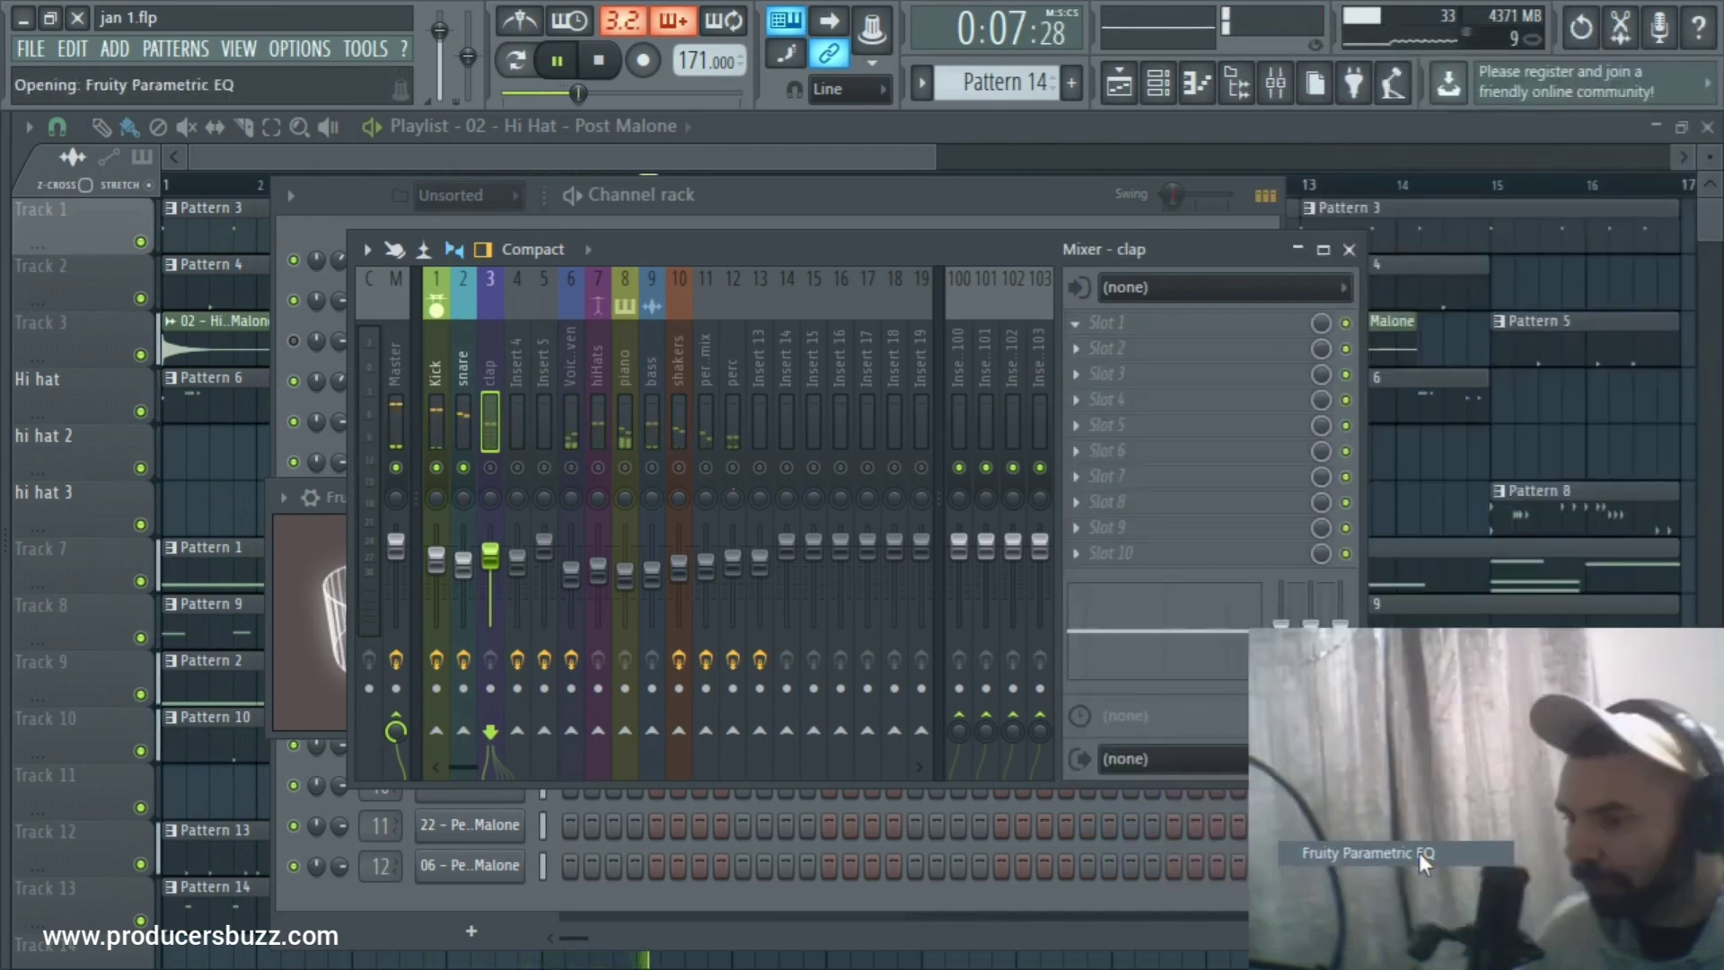
Replace the clap track's Fruity Parametric EQ with MEqualizer and close its plugin window.
click(1100, 322)
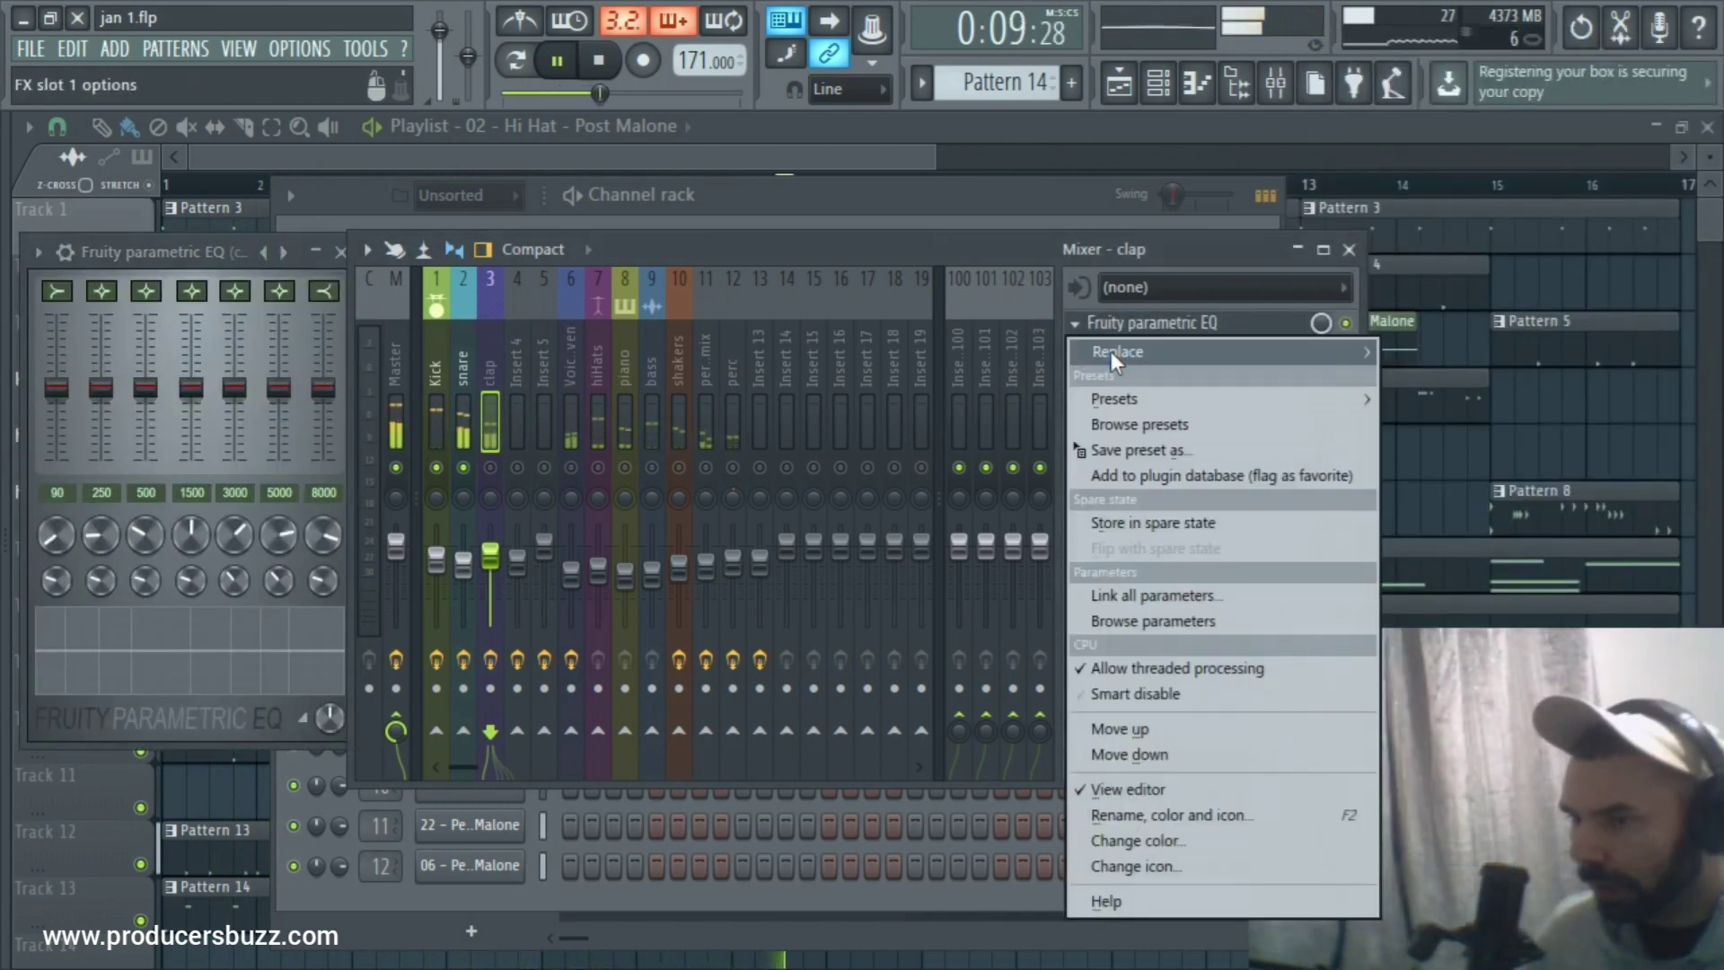
mouse_move(1112, 352)
click(1348, 45)
scroll(714, 552, down, 10)
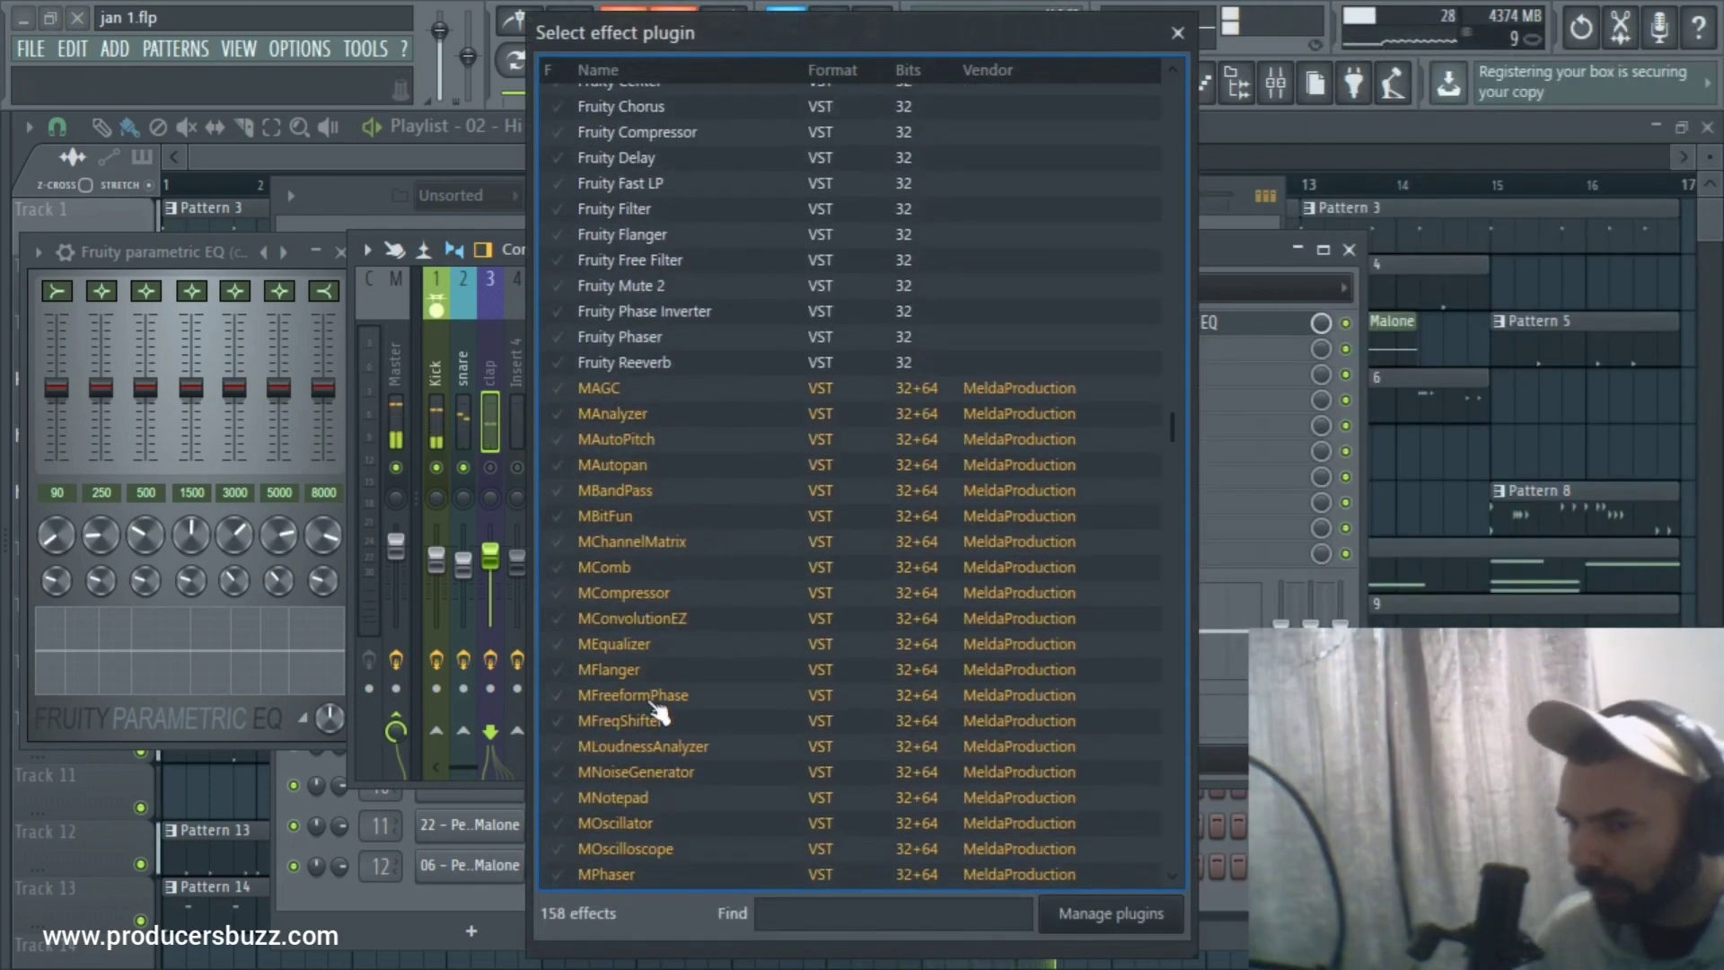
double_click(628, 647)
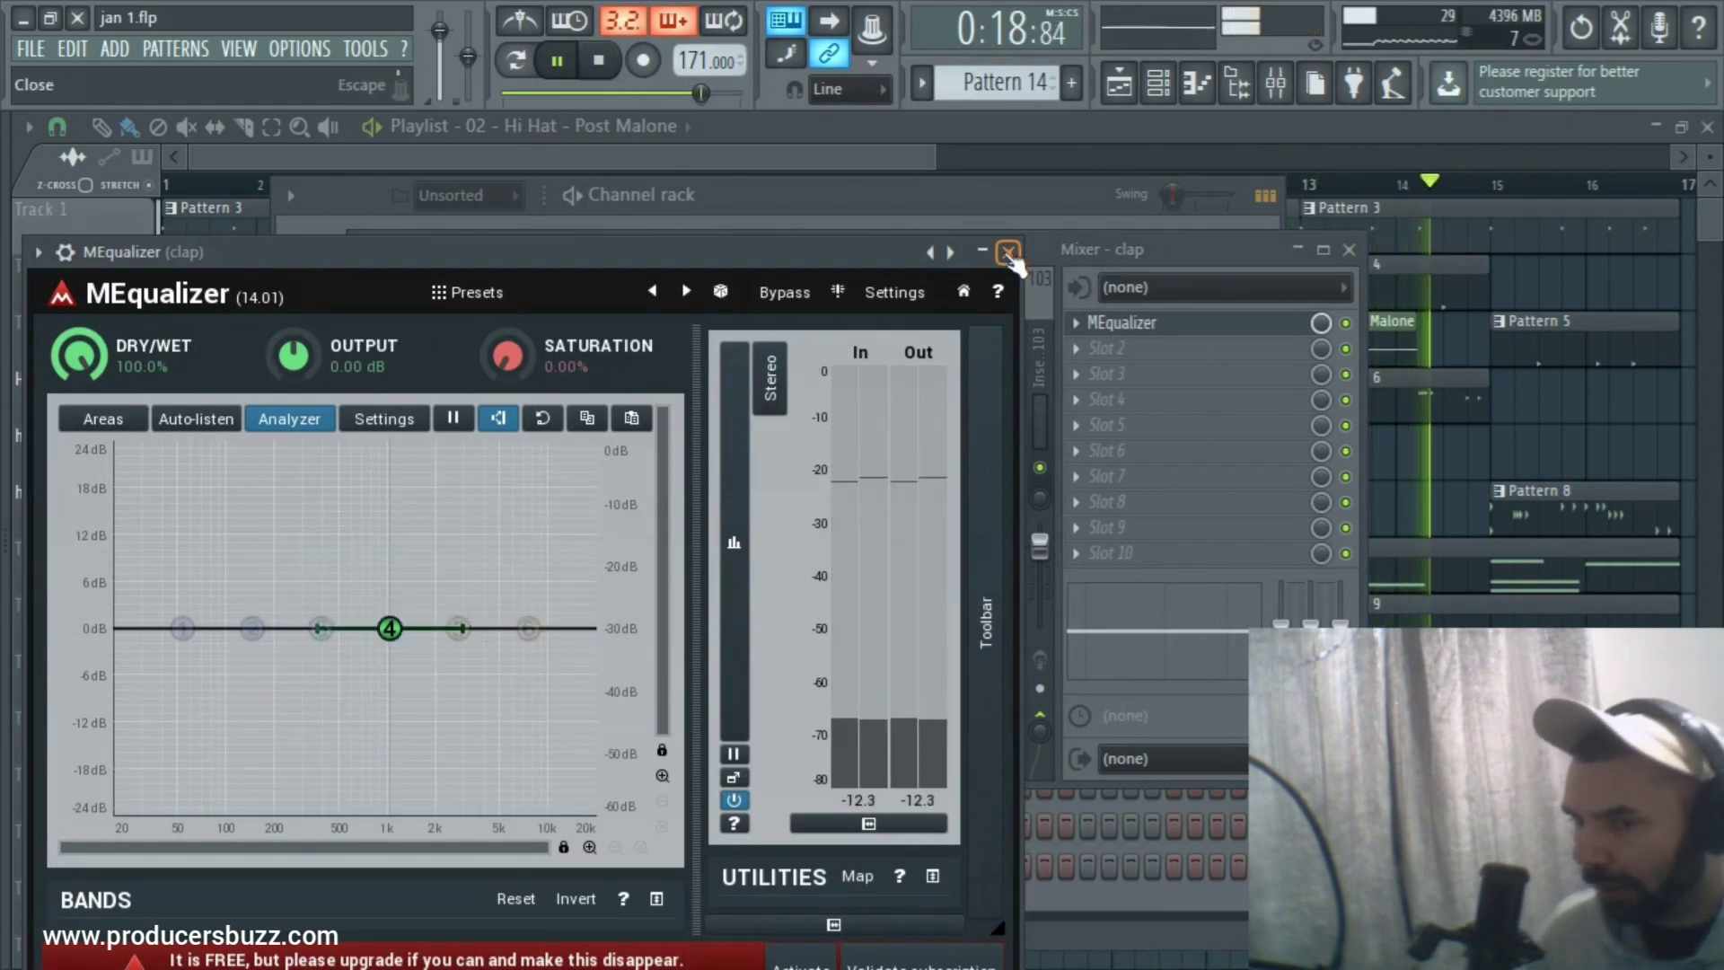
click(1009, 252)
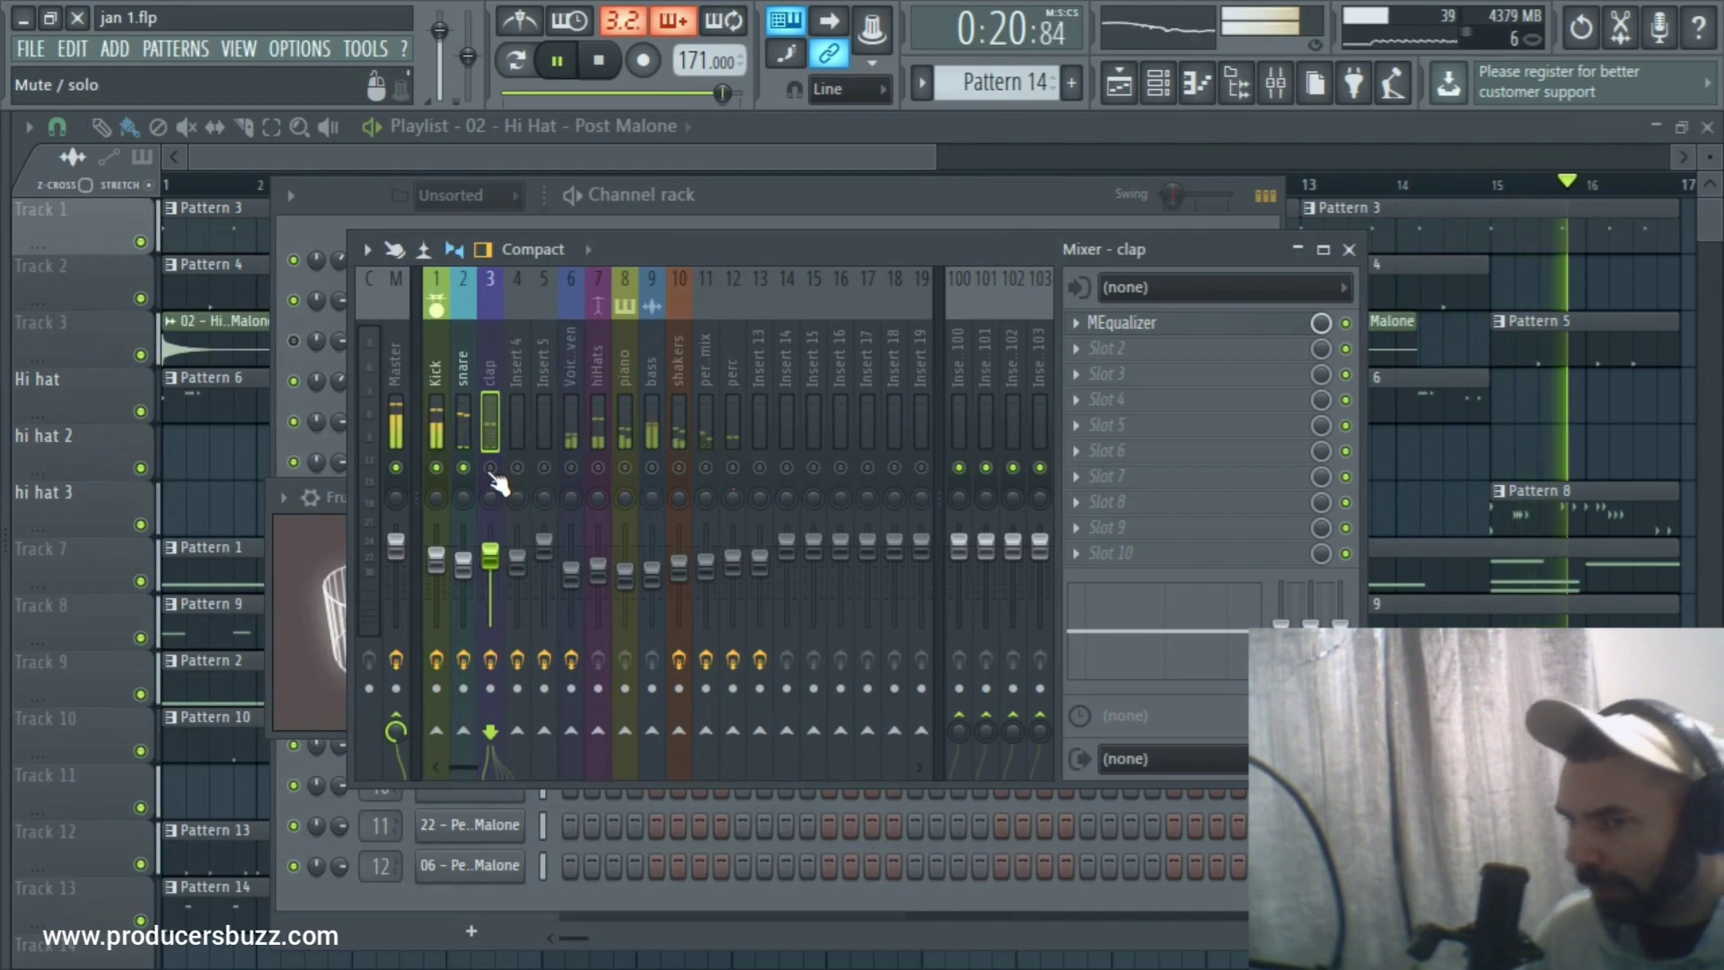
Unmute the clap track and balance its volume during playback, leaving it slightly below the snare's fader.
drag(495, 557, 495, 569)
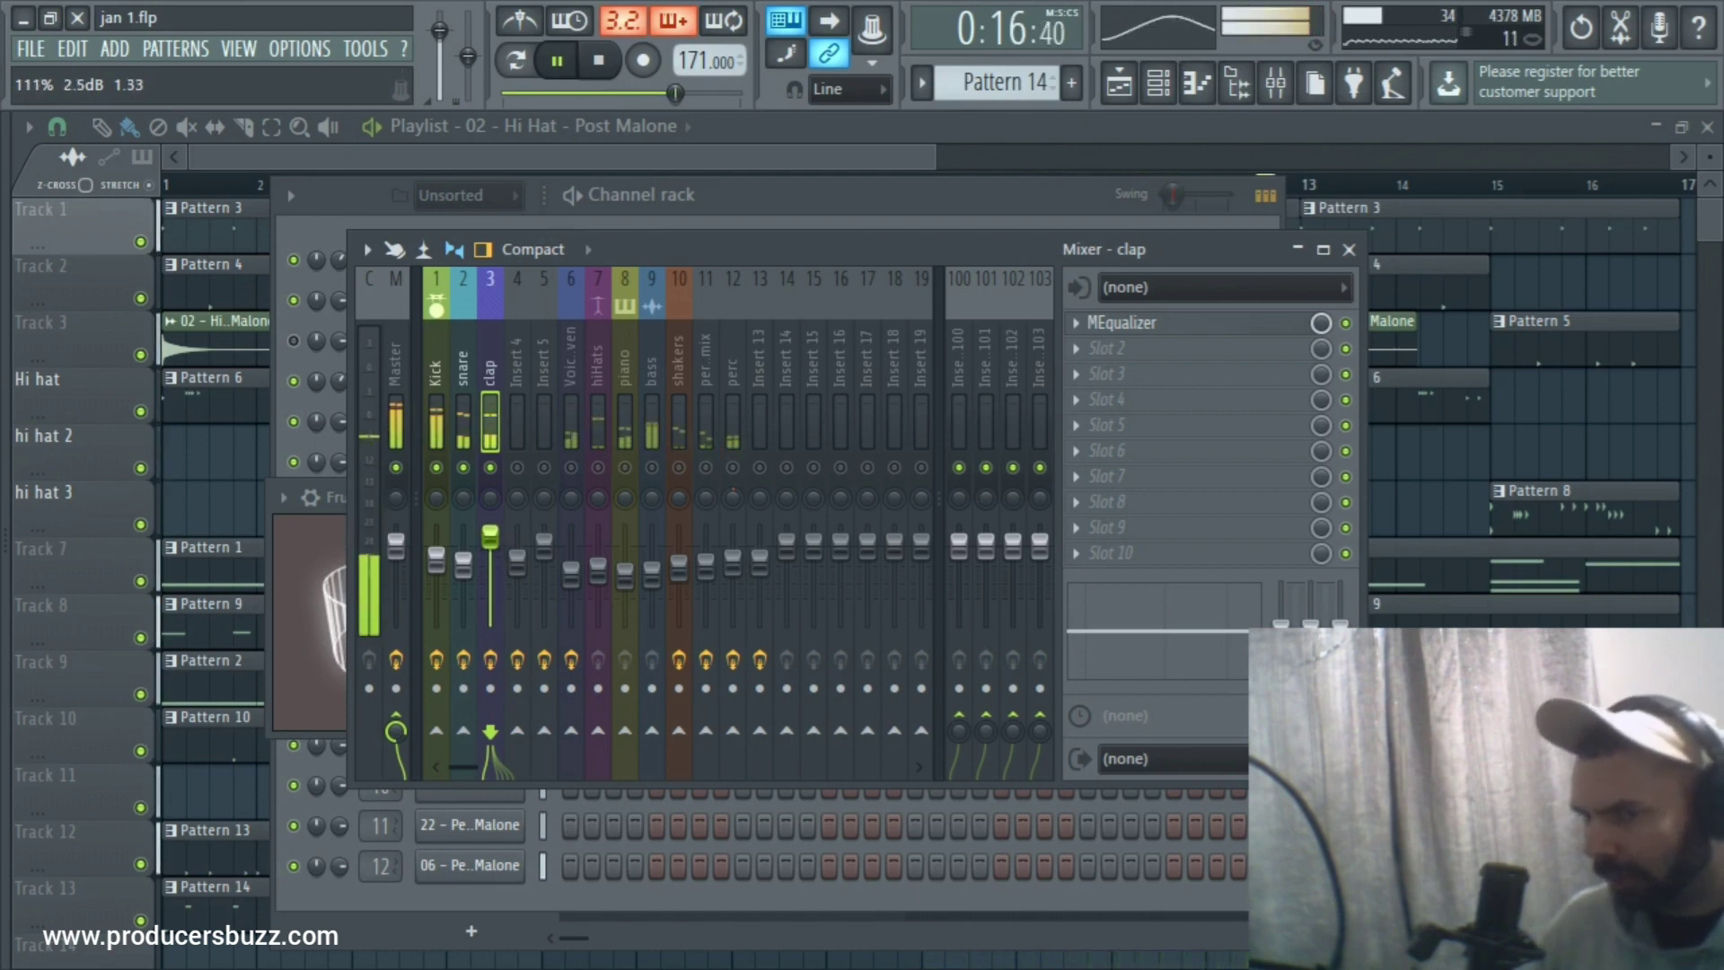
drag(499, 582, 500, 569)
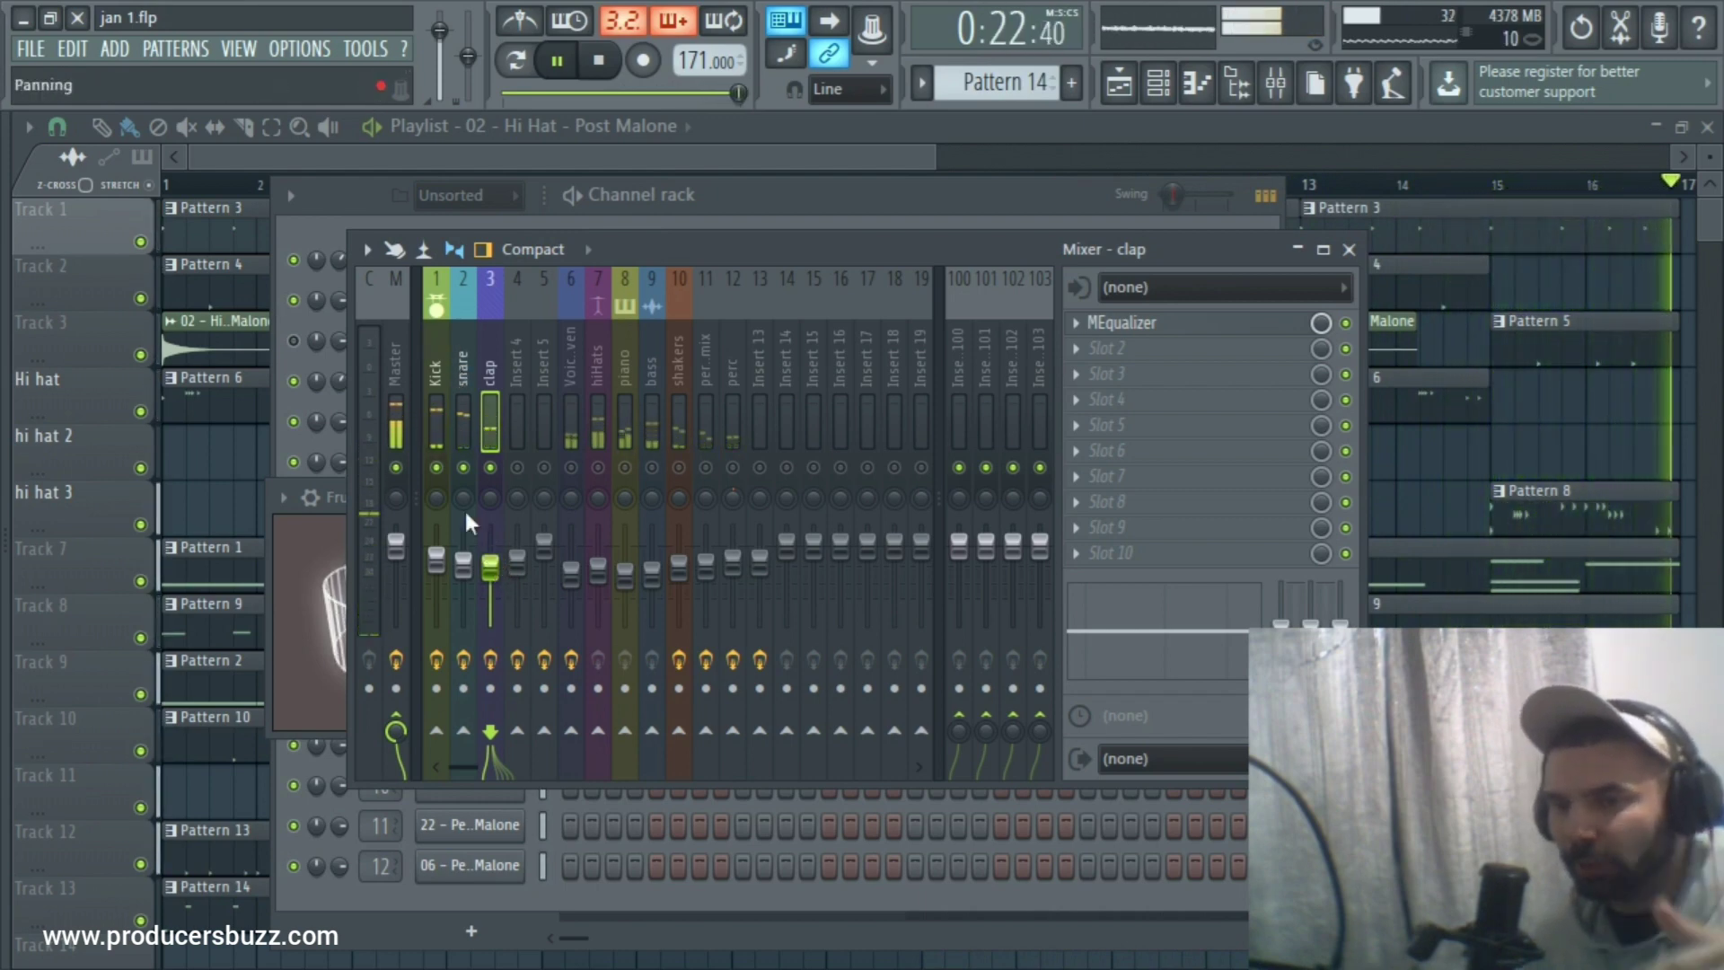
drag(491, 565, 496, 573)
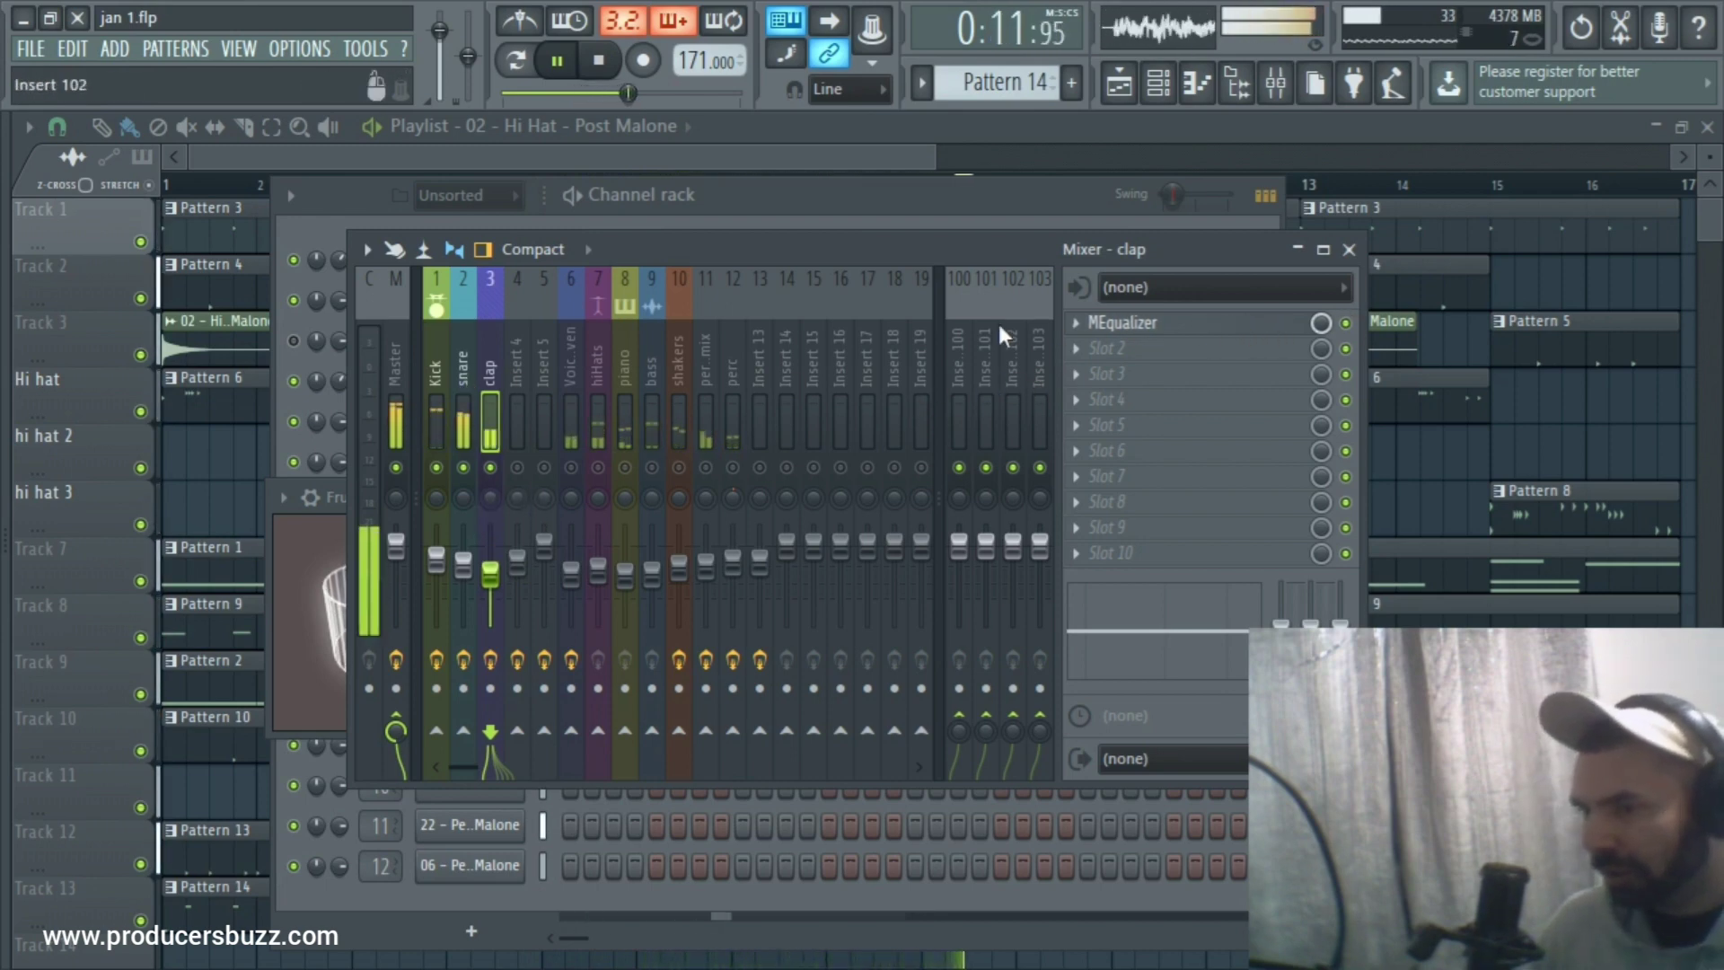
Load the Snare drum preset in the clap track's MEqualizer and close the plugin window.
click(1345, 323)
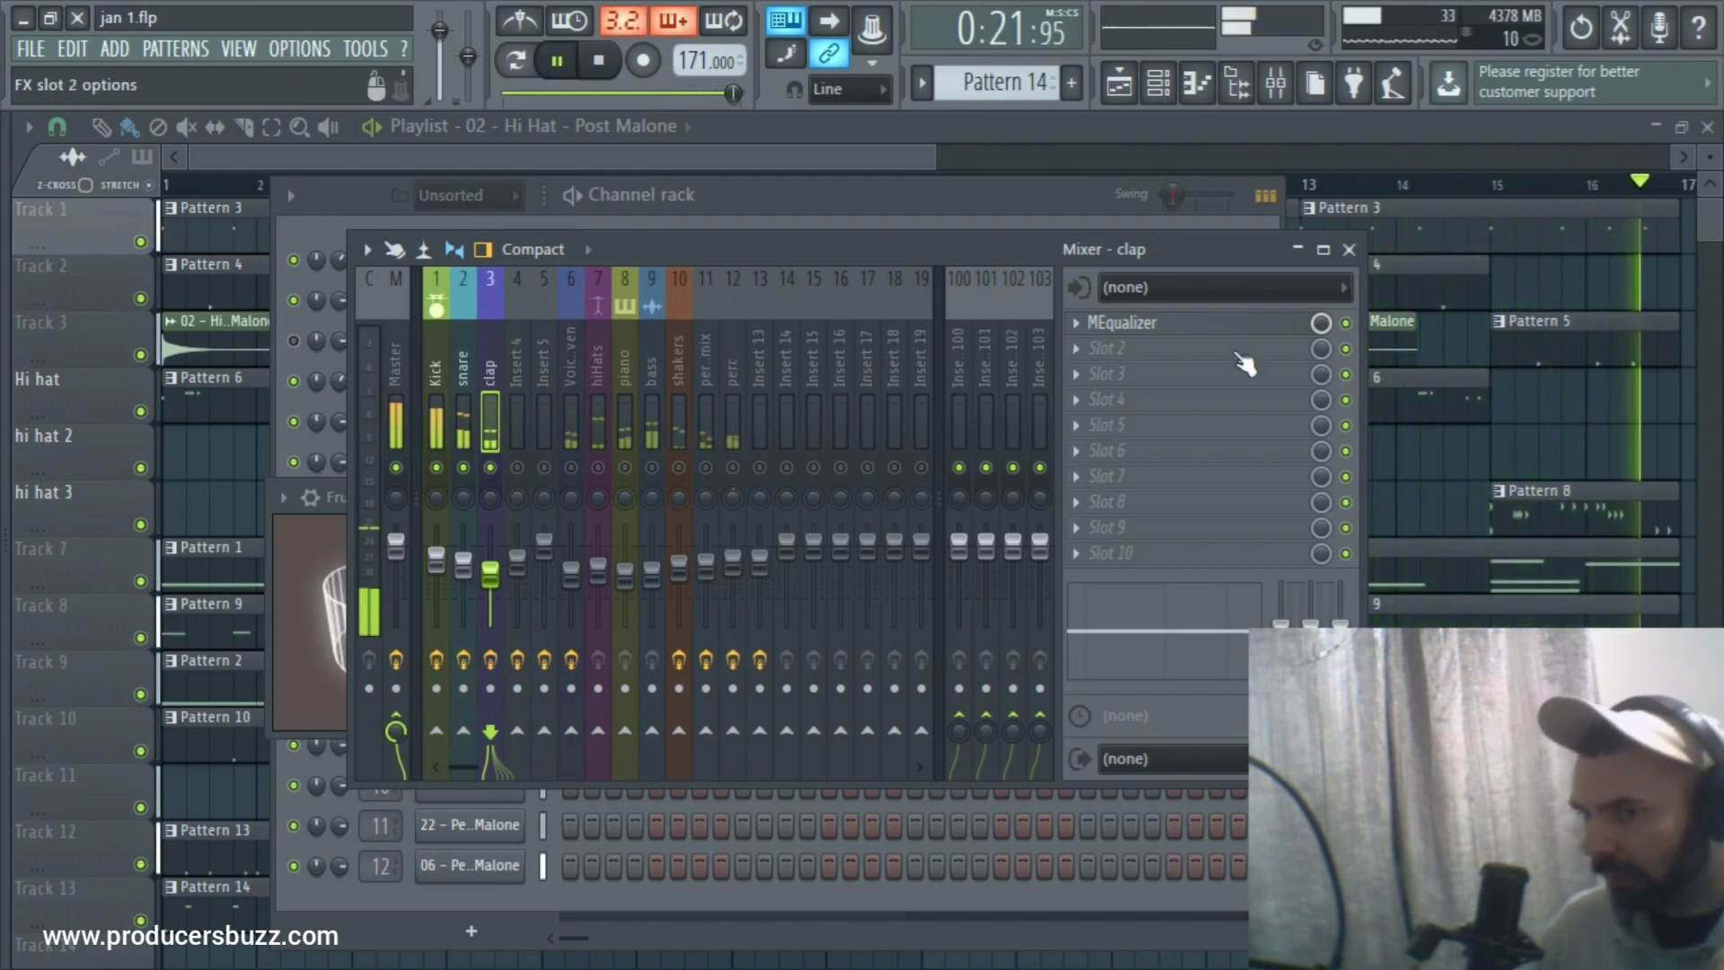
click(1268, 320)
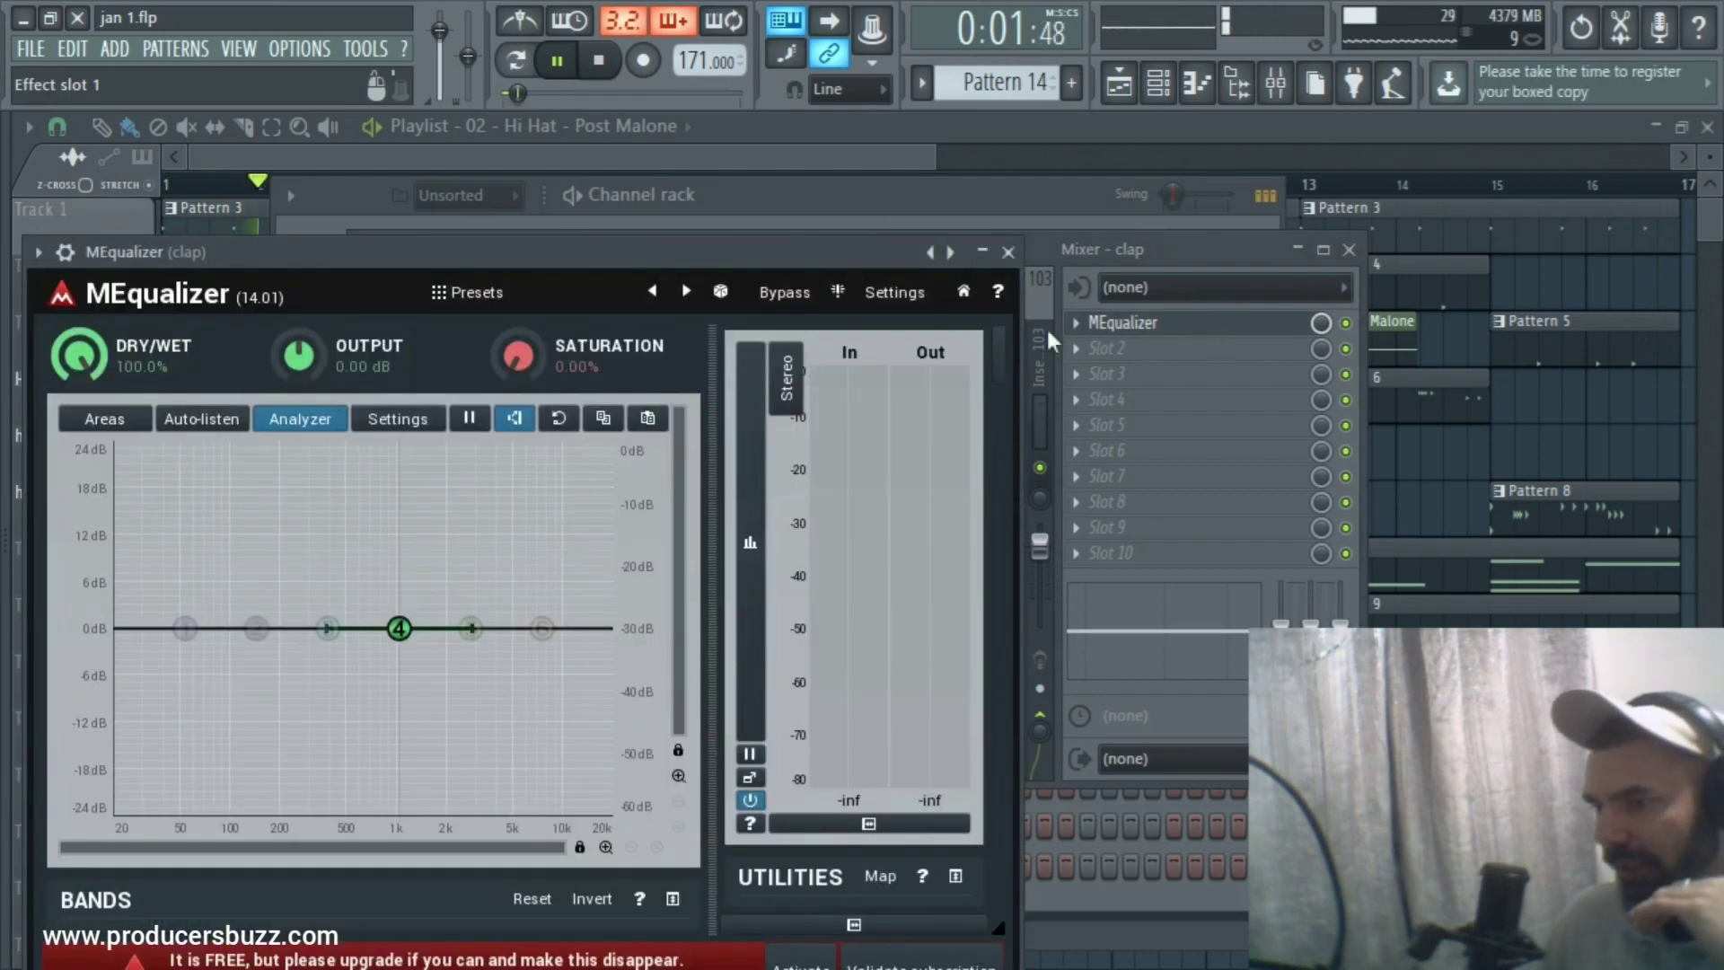
drag(629, 249, 799, 224)
click(650, 266)
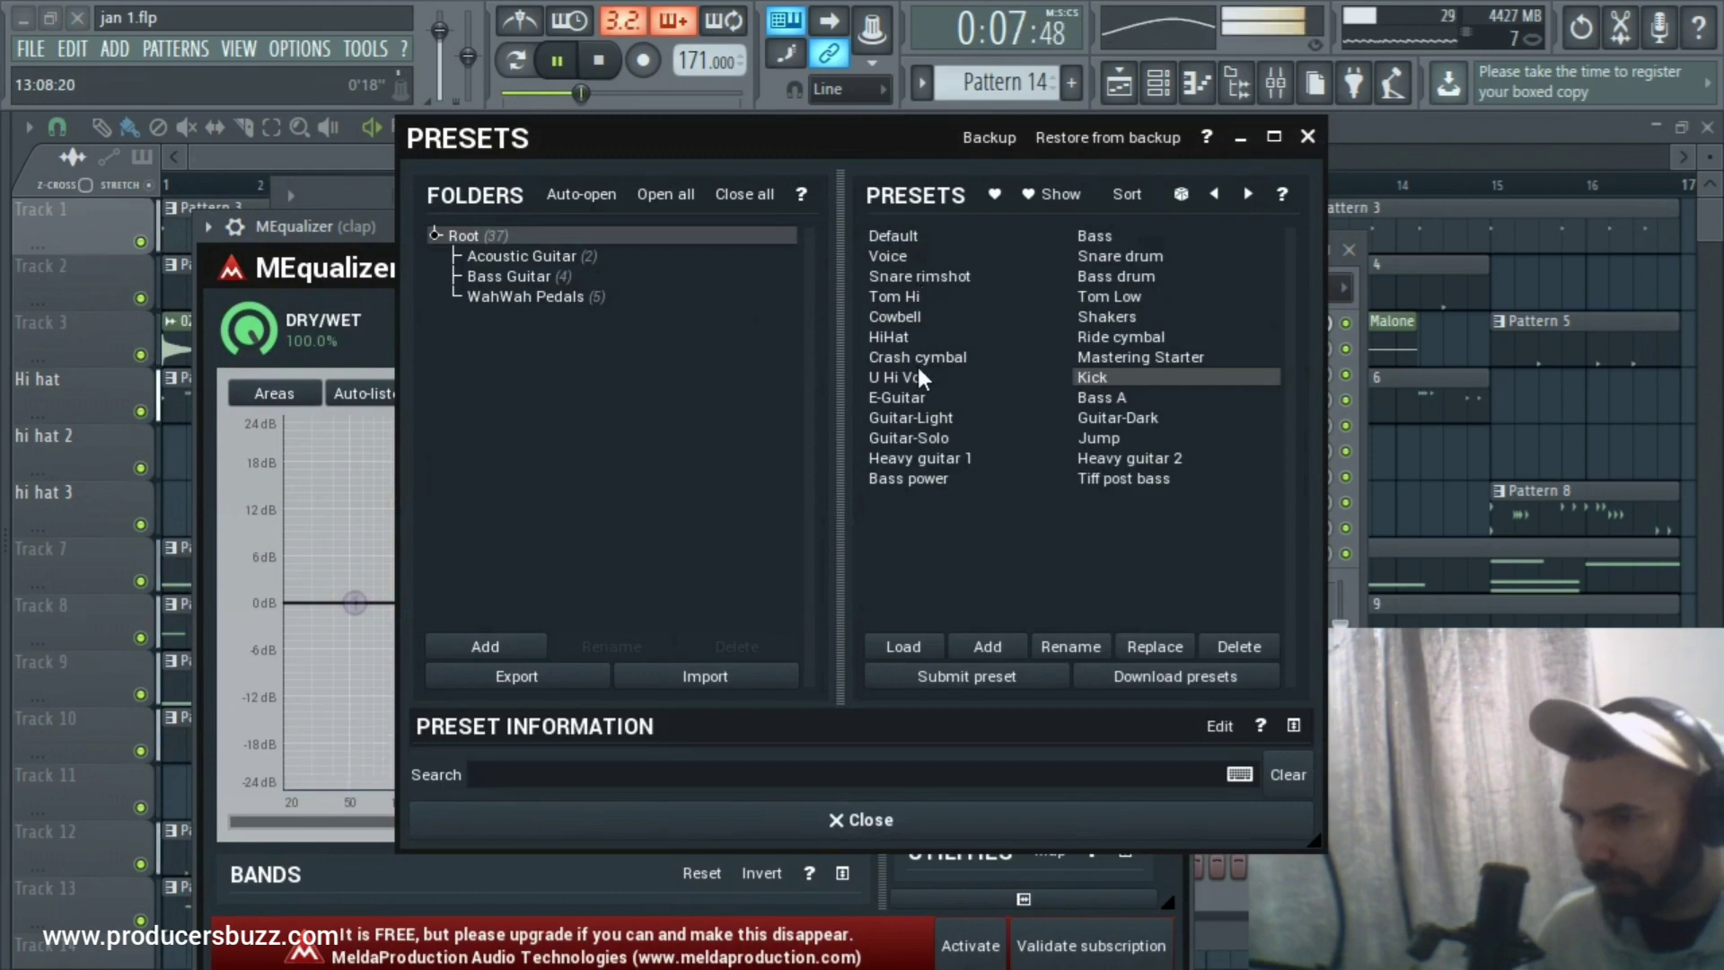
click(1114, 257)
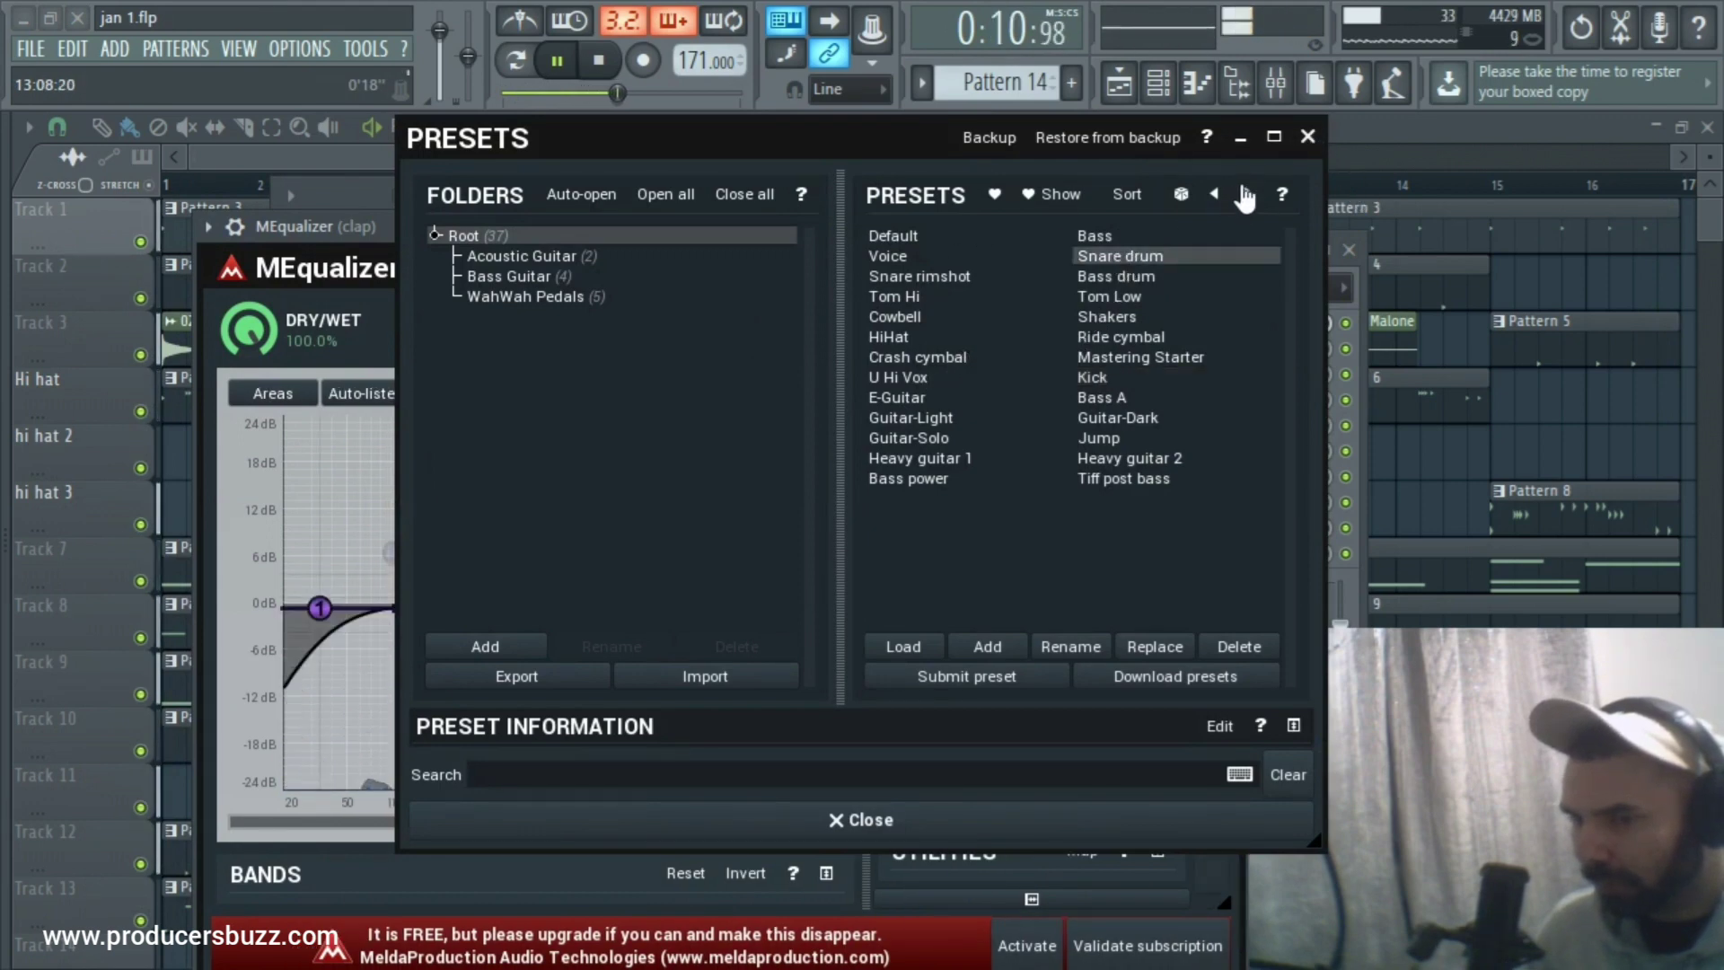
click(1307, 136)
mouse_move(658, 597)
mouse_down()
mouse_move(704, 610)
mouse_move(666, 597)
mouse_up()
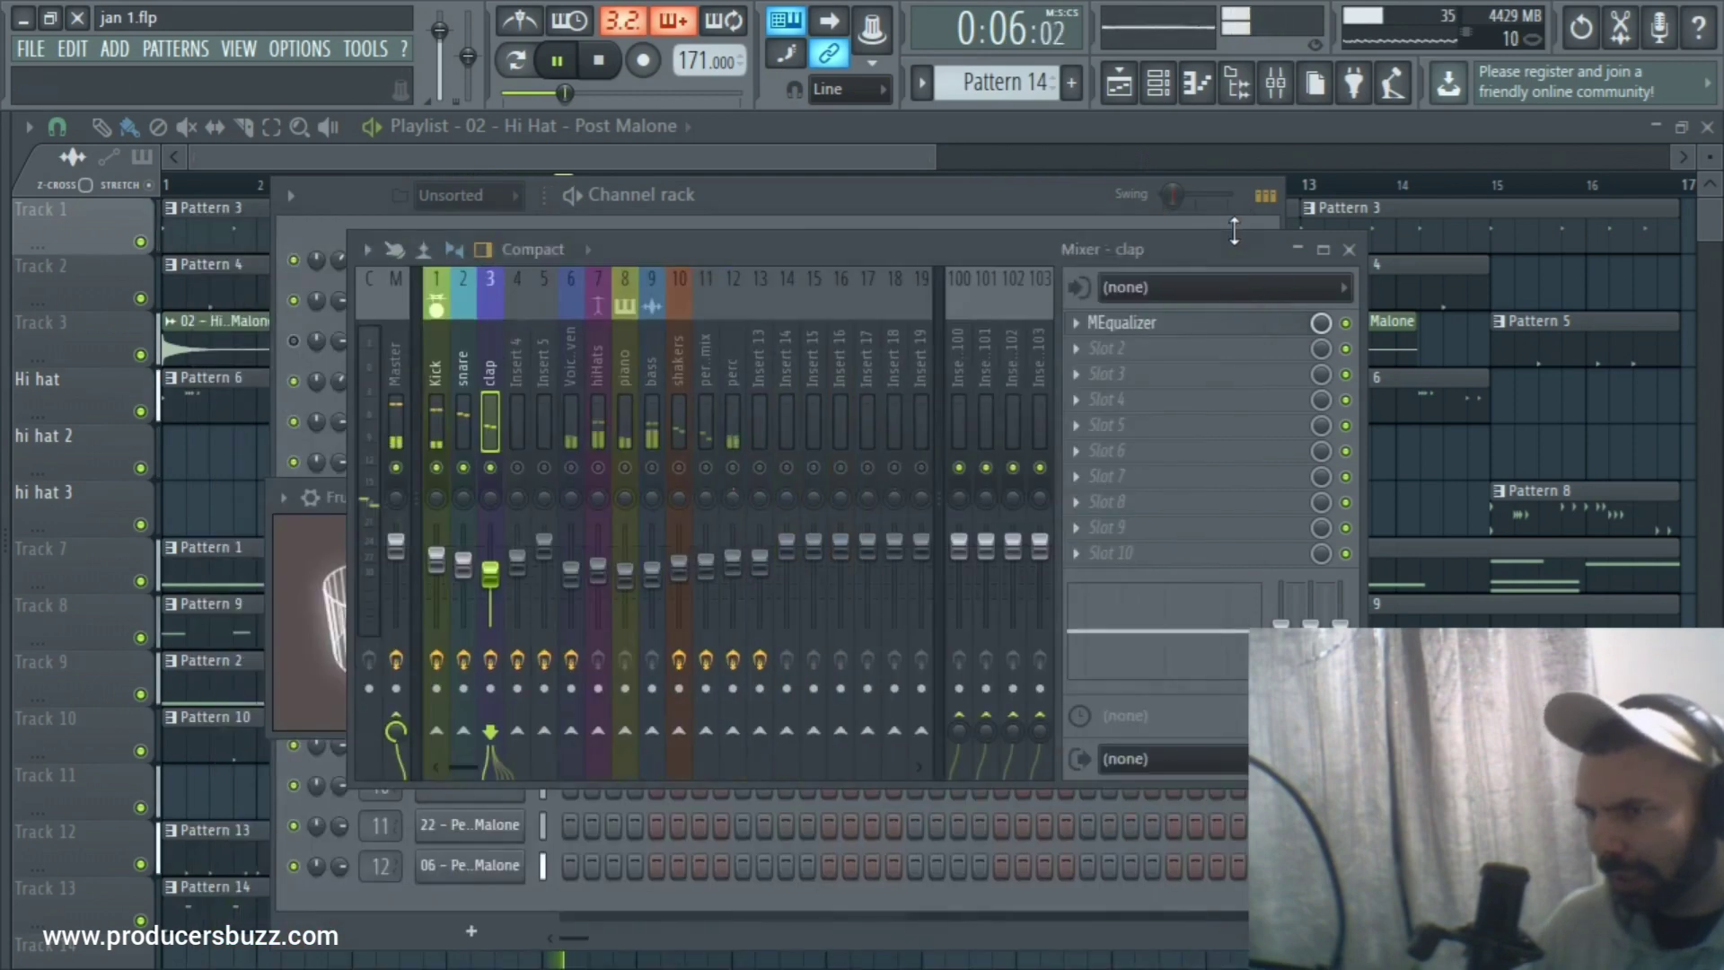
click(1235, 226)
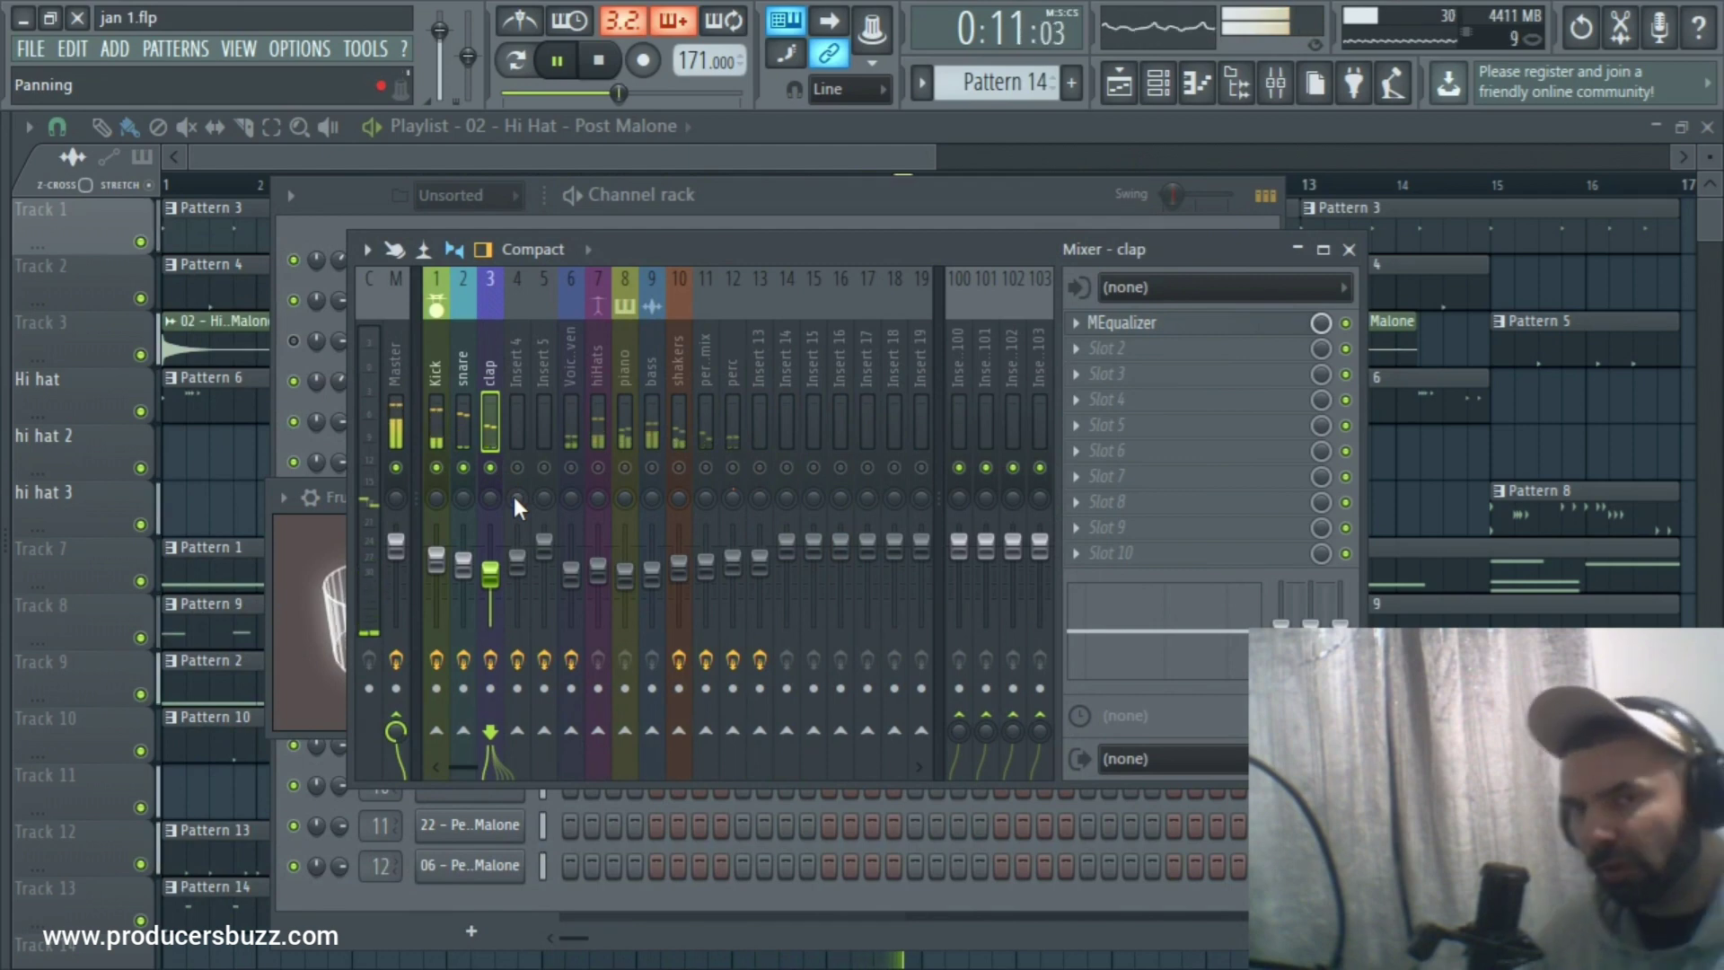
Select the hiHats track and add MEqualizer to its effect slot 1.
click(597, 420)
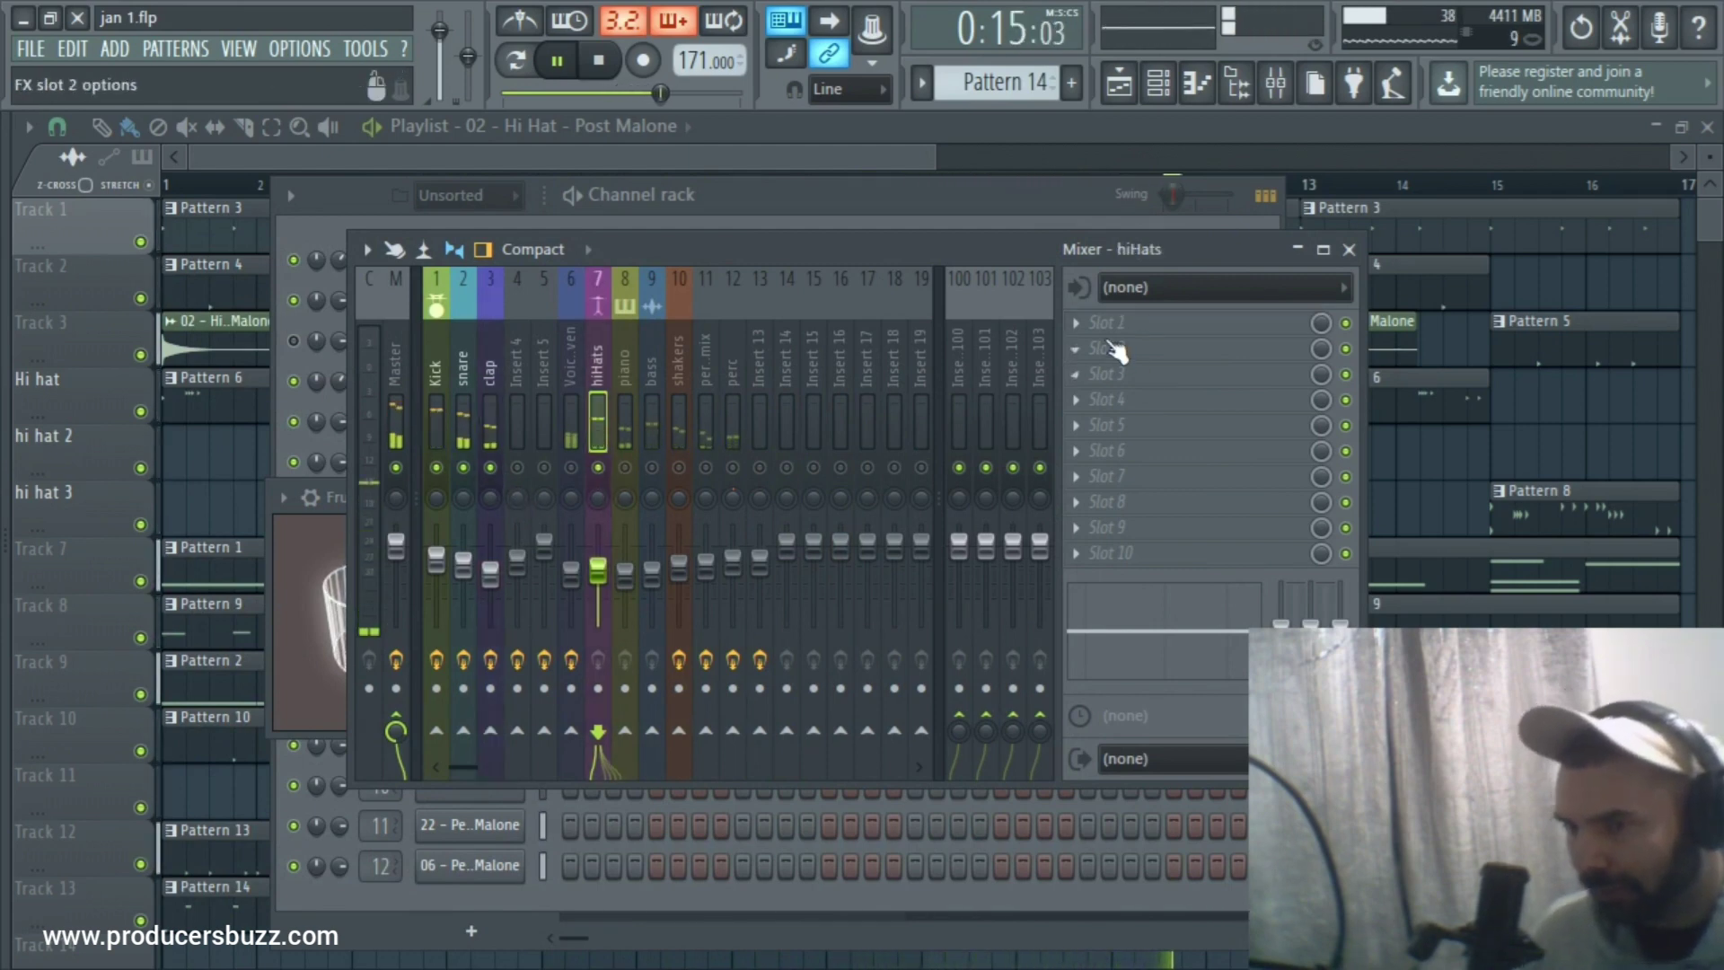
click(1114, 346)
click(1343, 50)
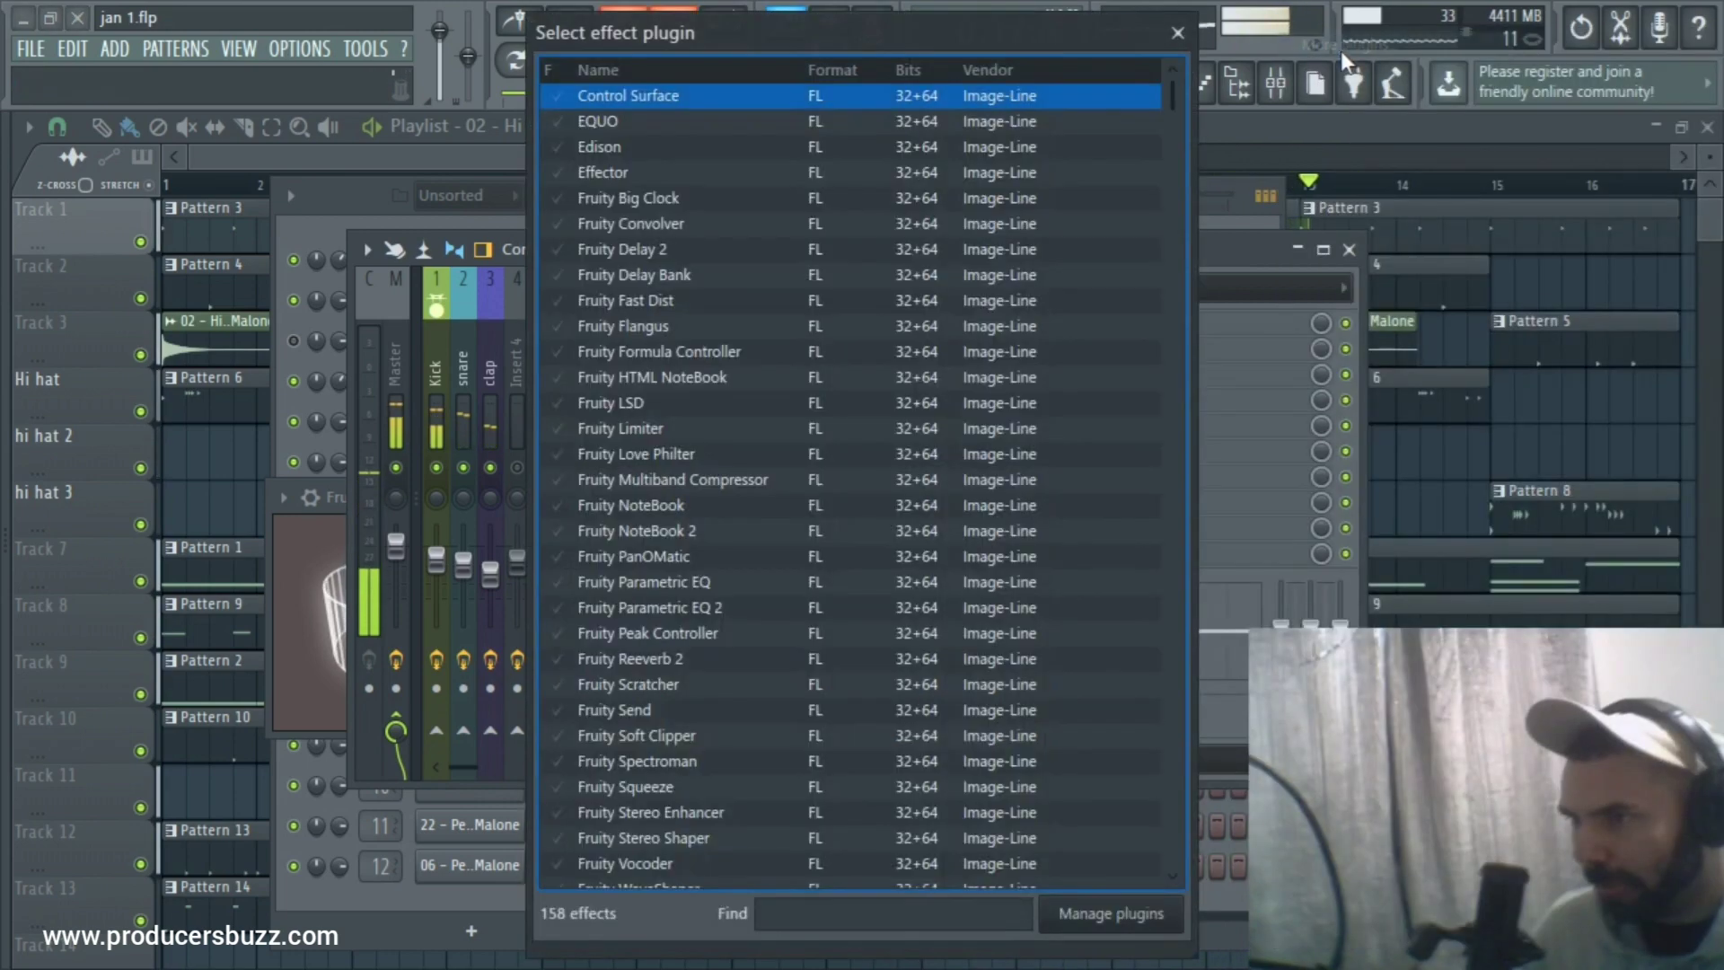
scroll(664, 646, down, 15)
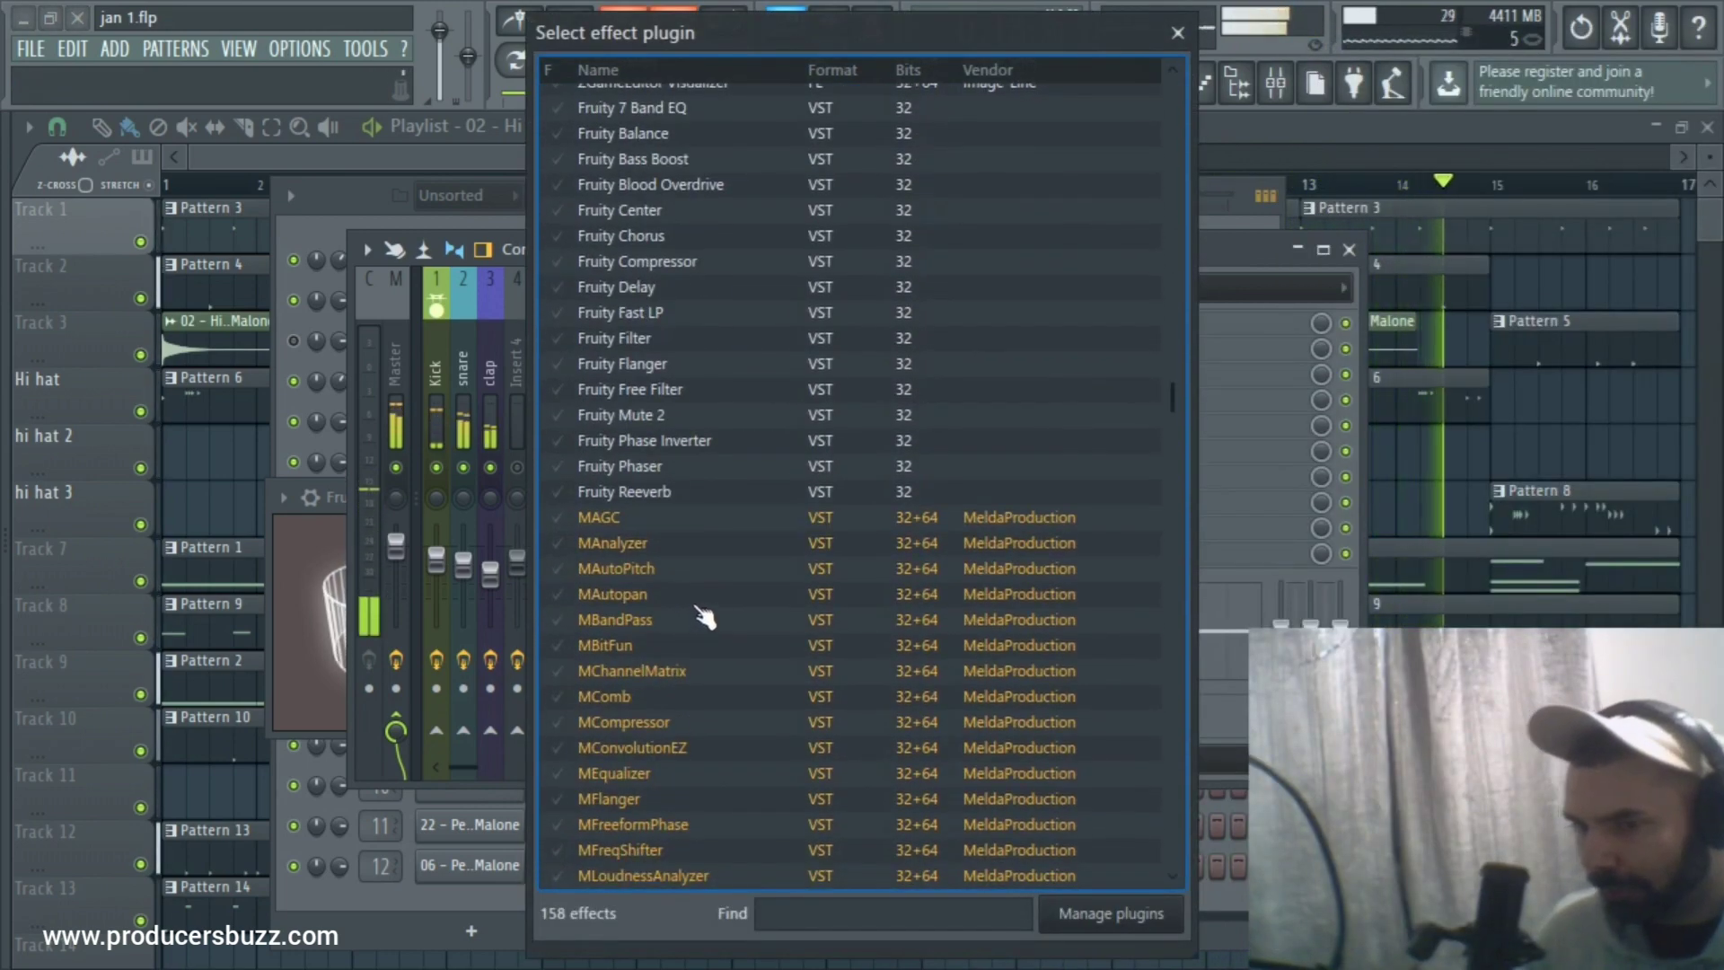
scroll(700, 610, down, 3)
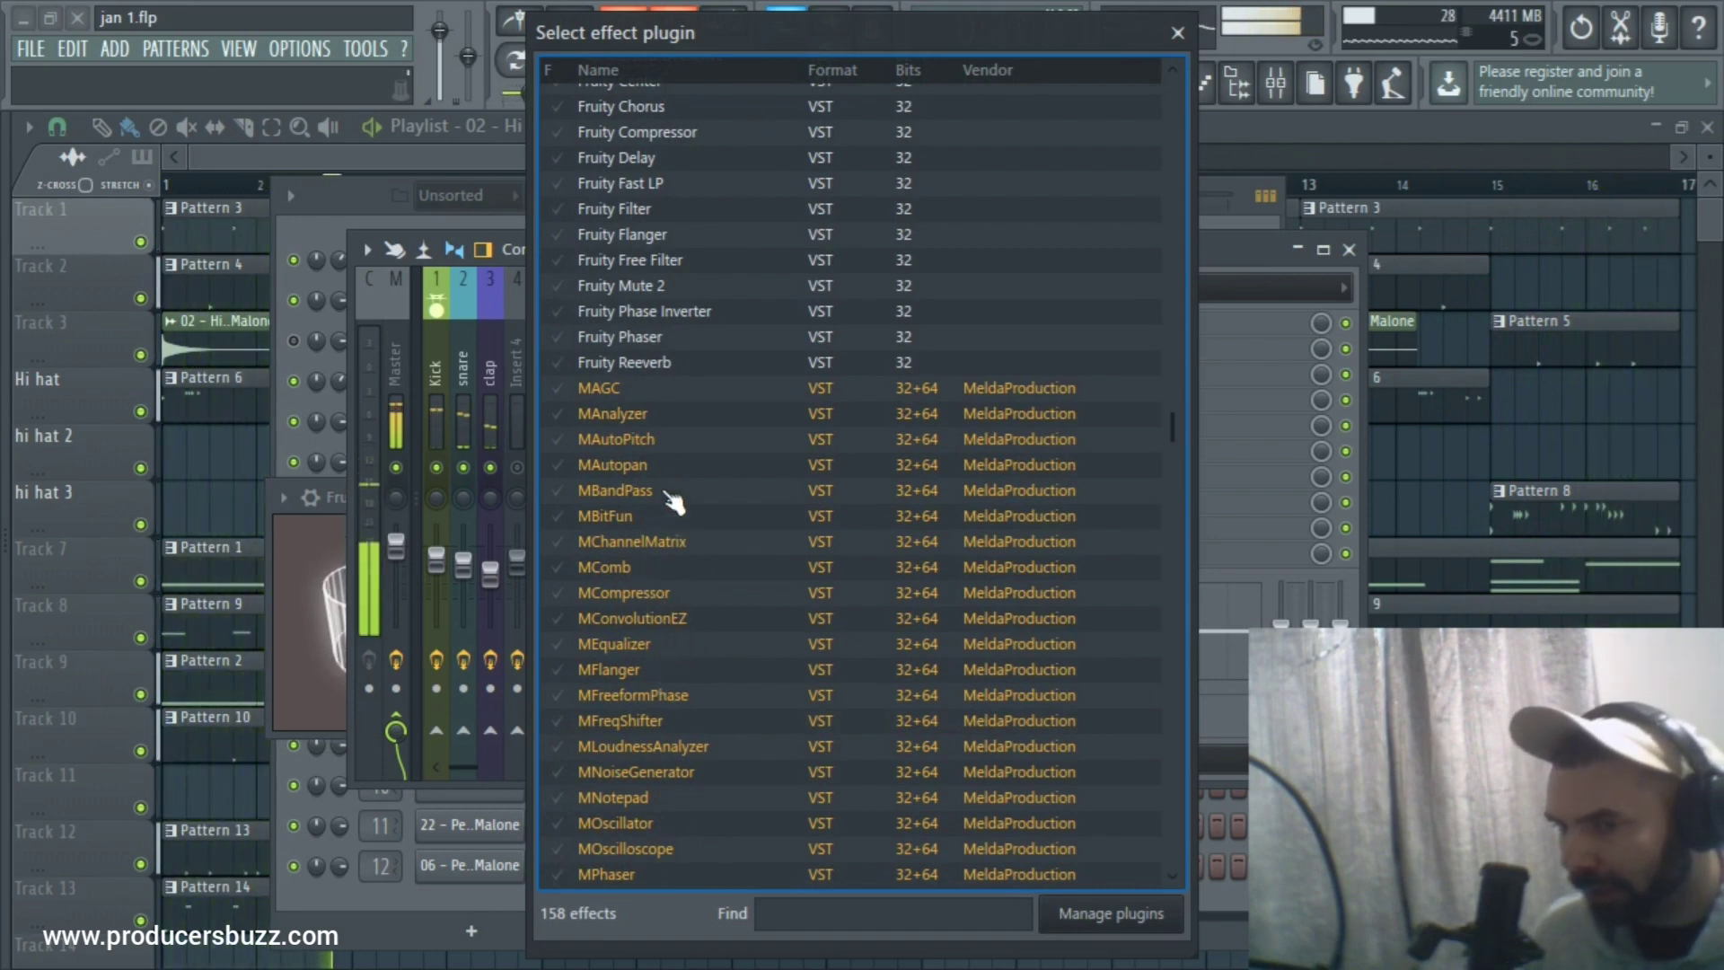
click(639, 654)
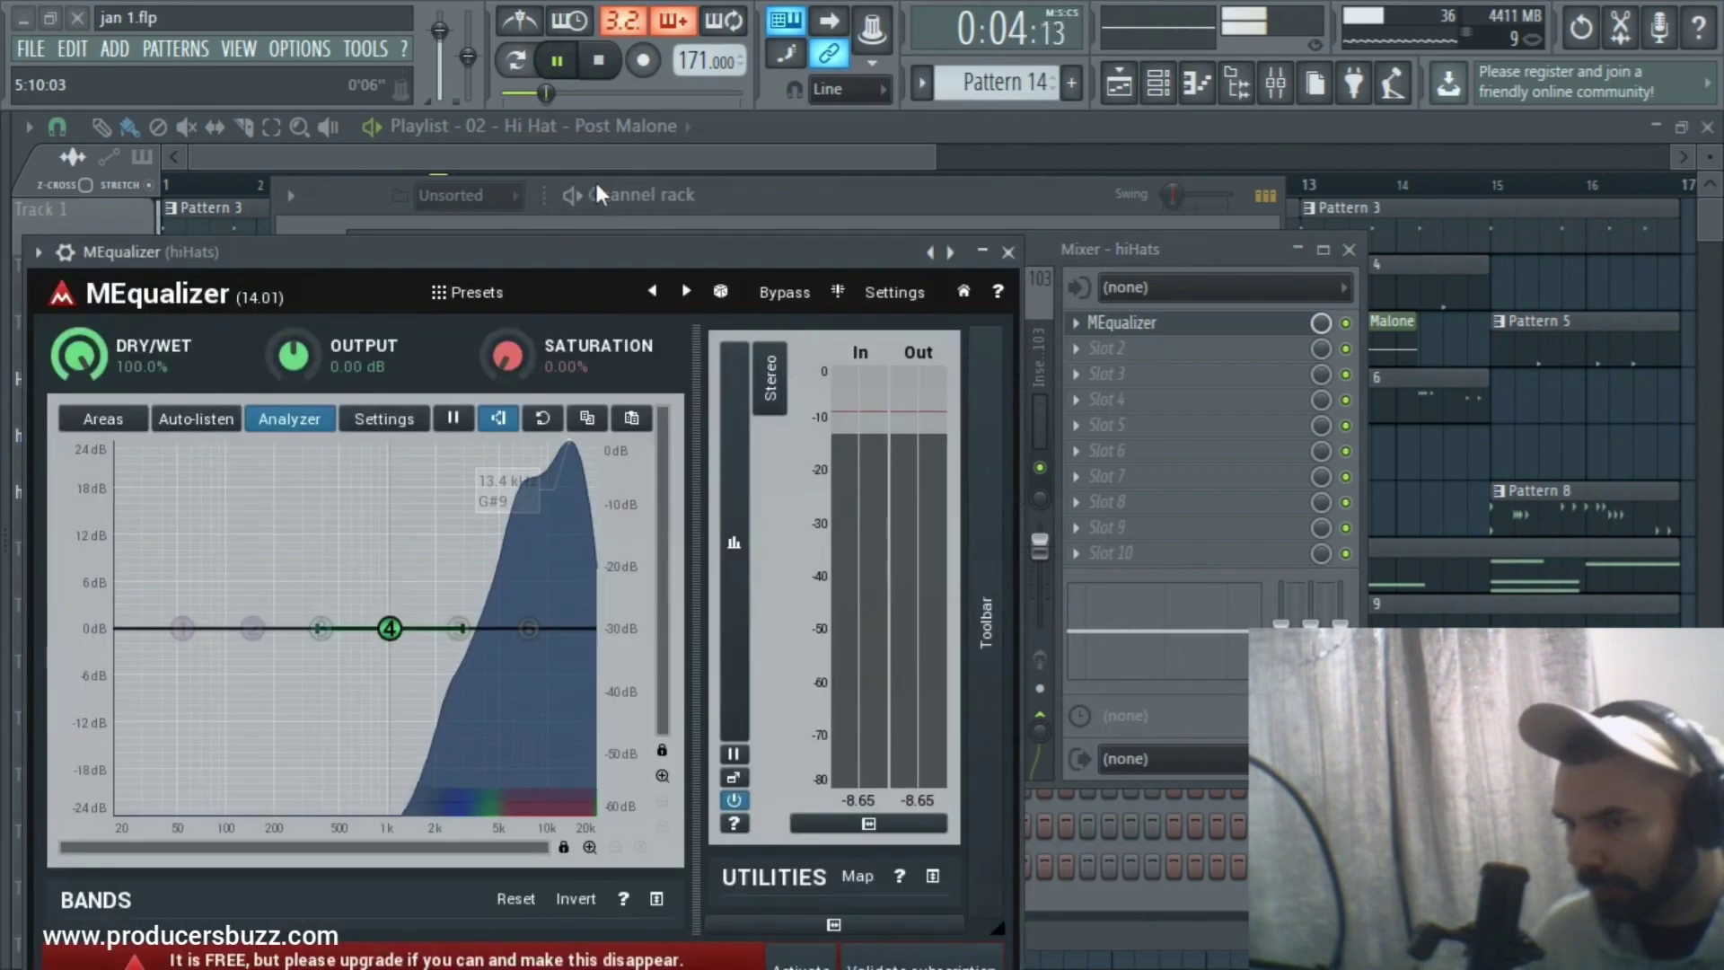
drag(595, 180, 844, 187)
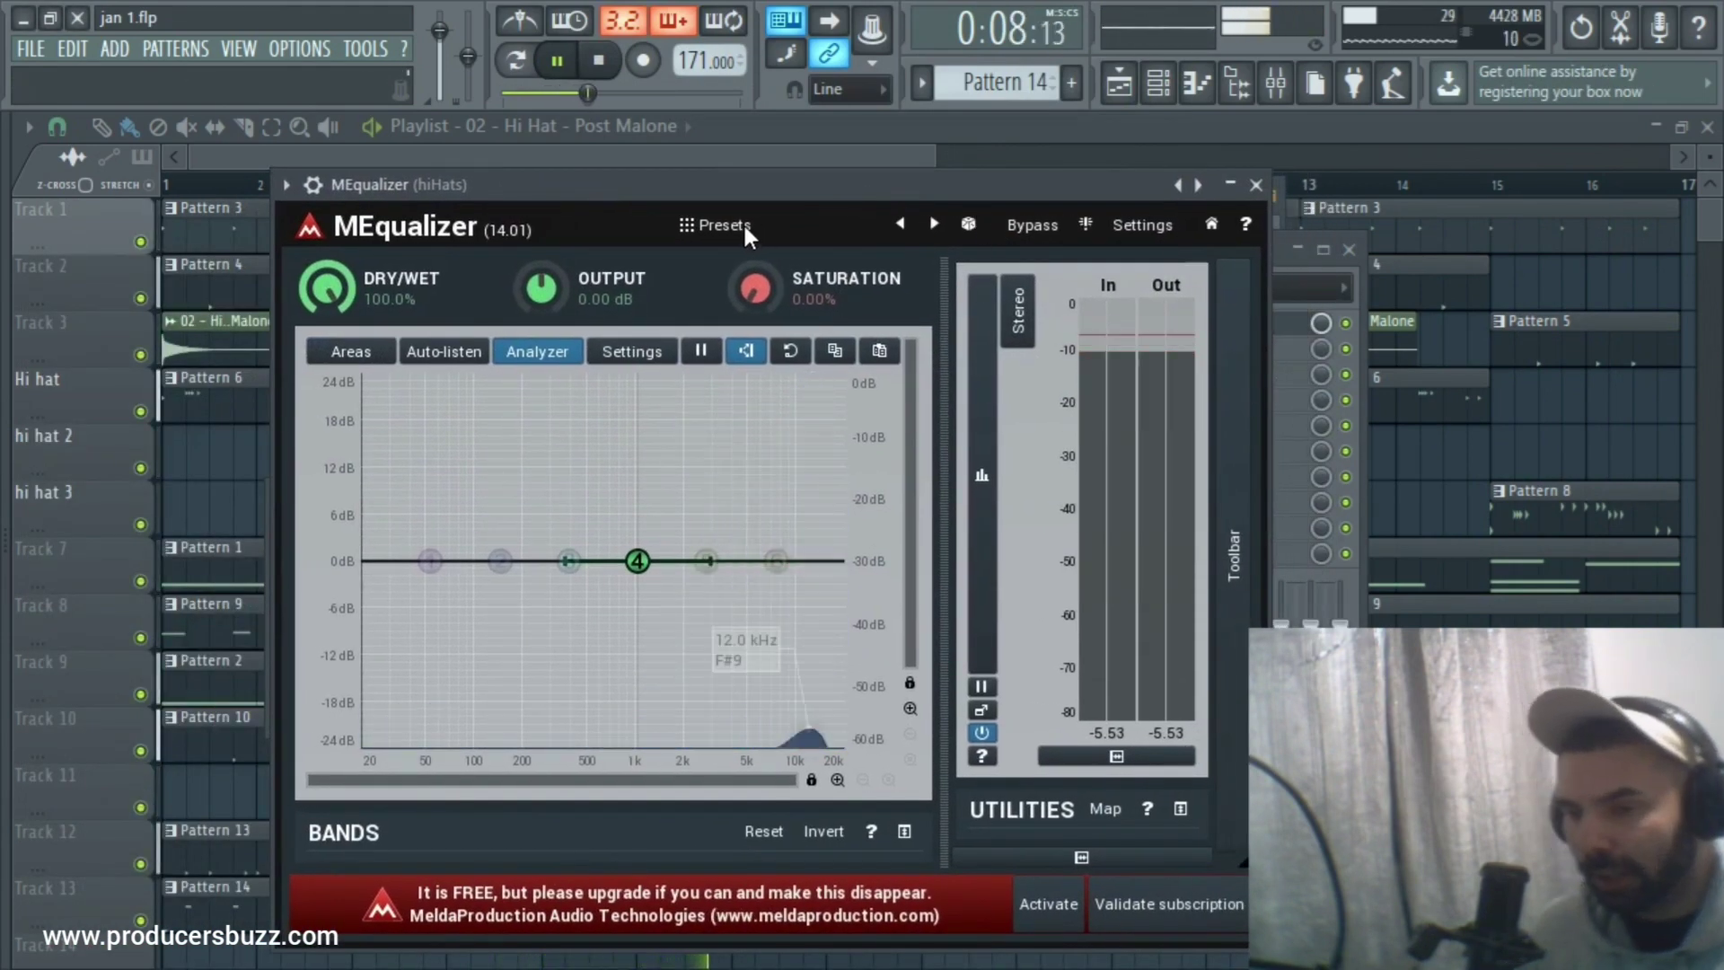
key(super)
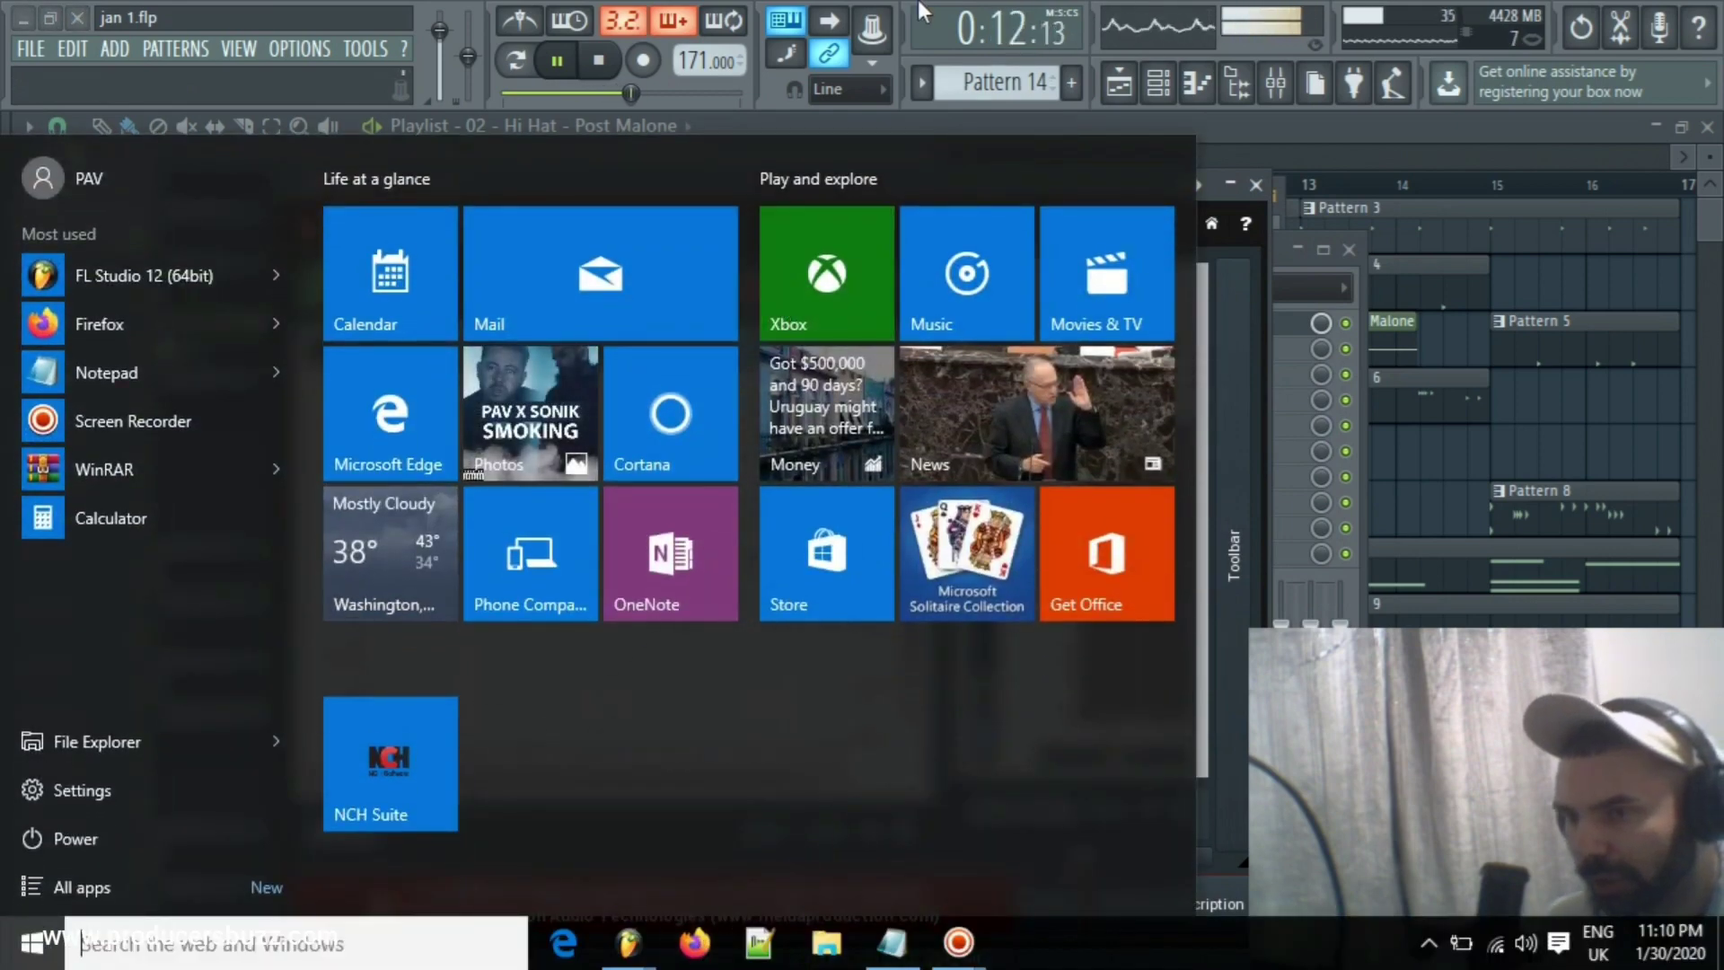
key(Escape)
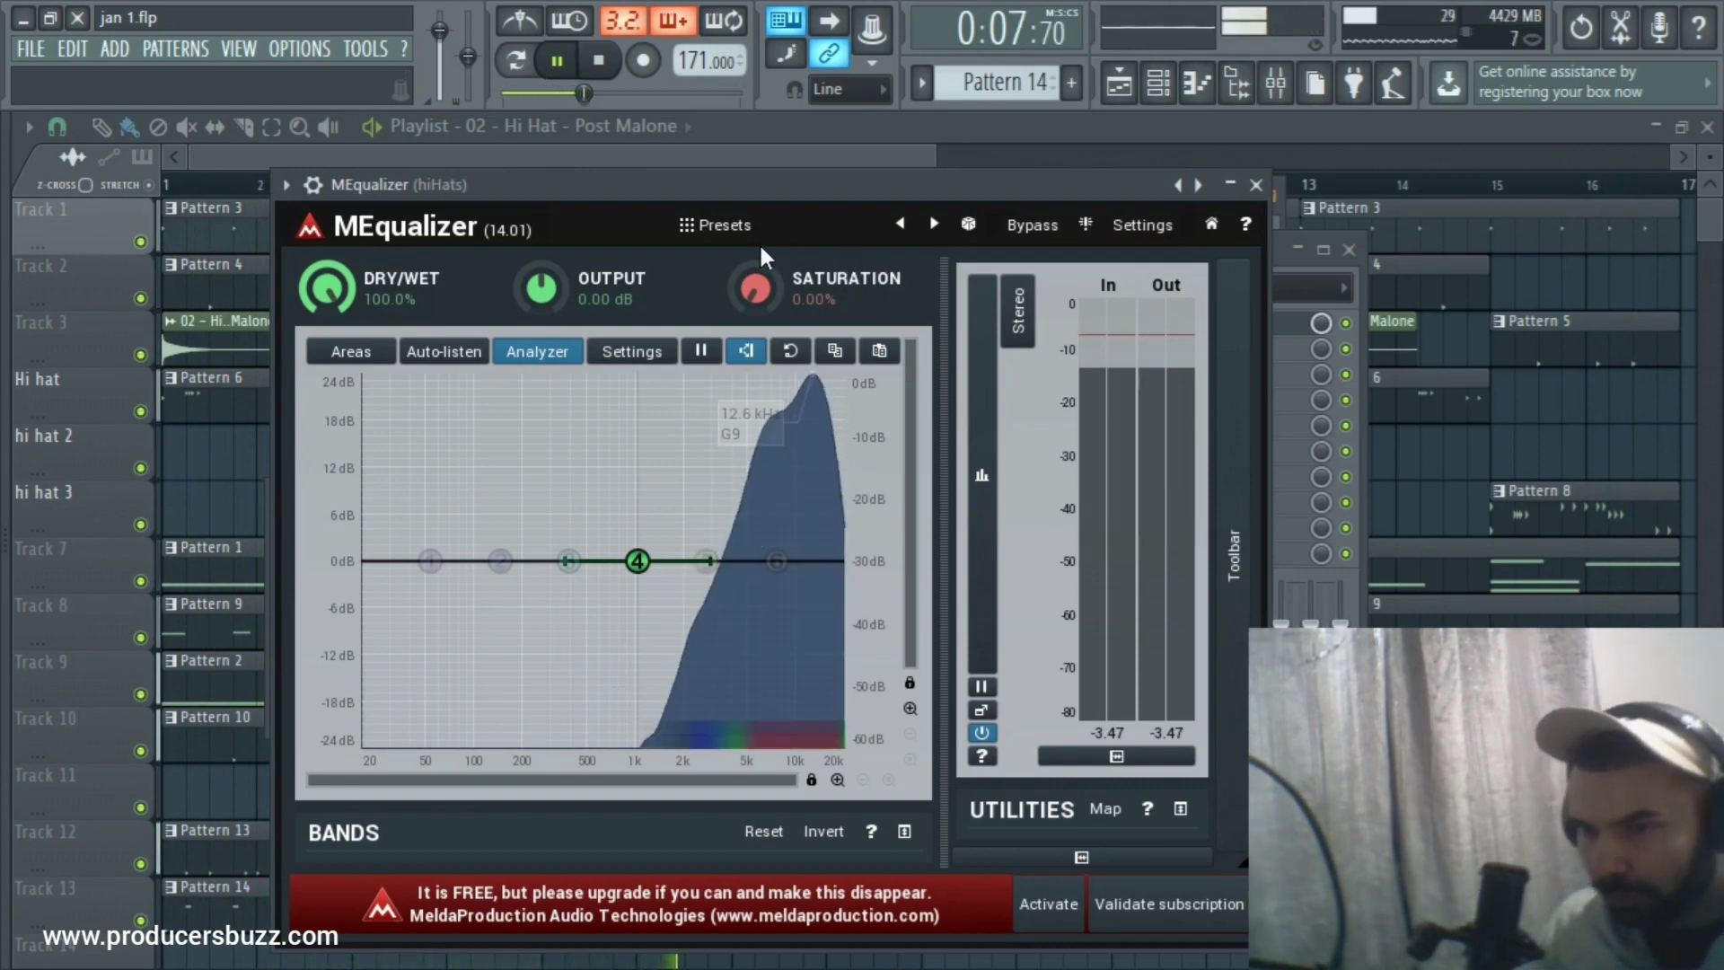
Load the HiHat preset in the hiHats track's MEqualizer and replay the song to compare the sound with and without it.
click(723, 225)
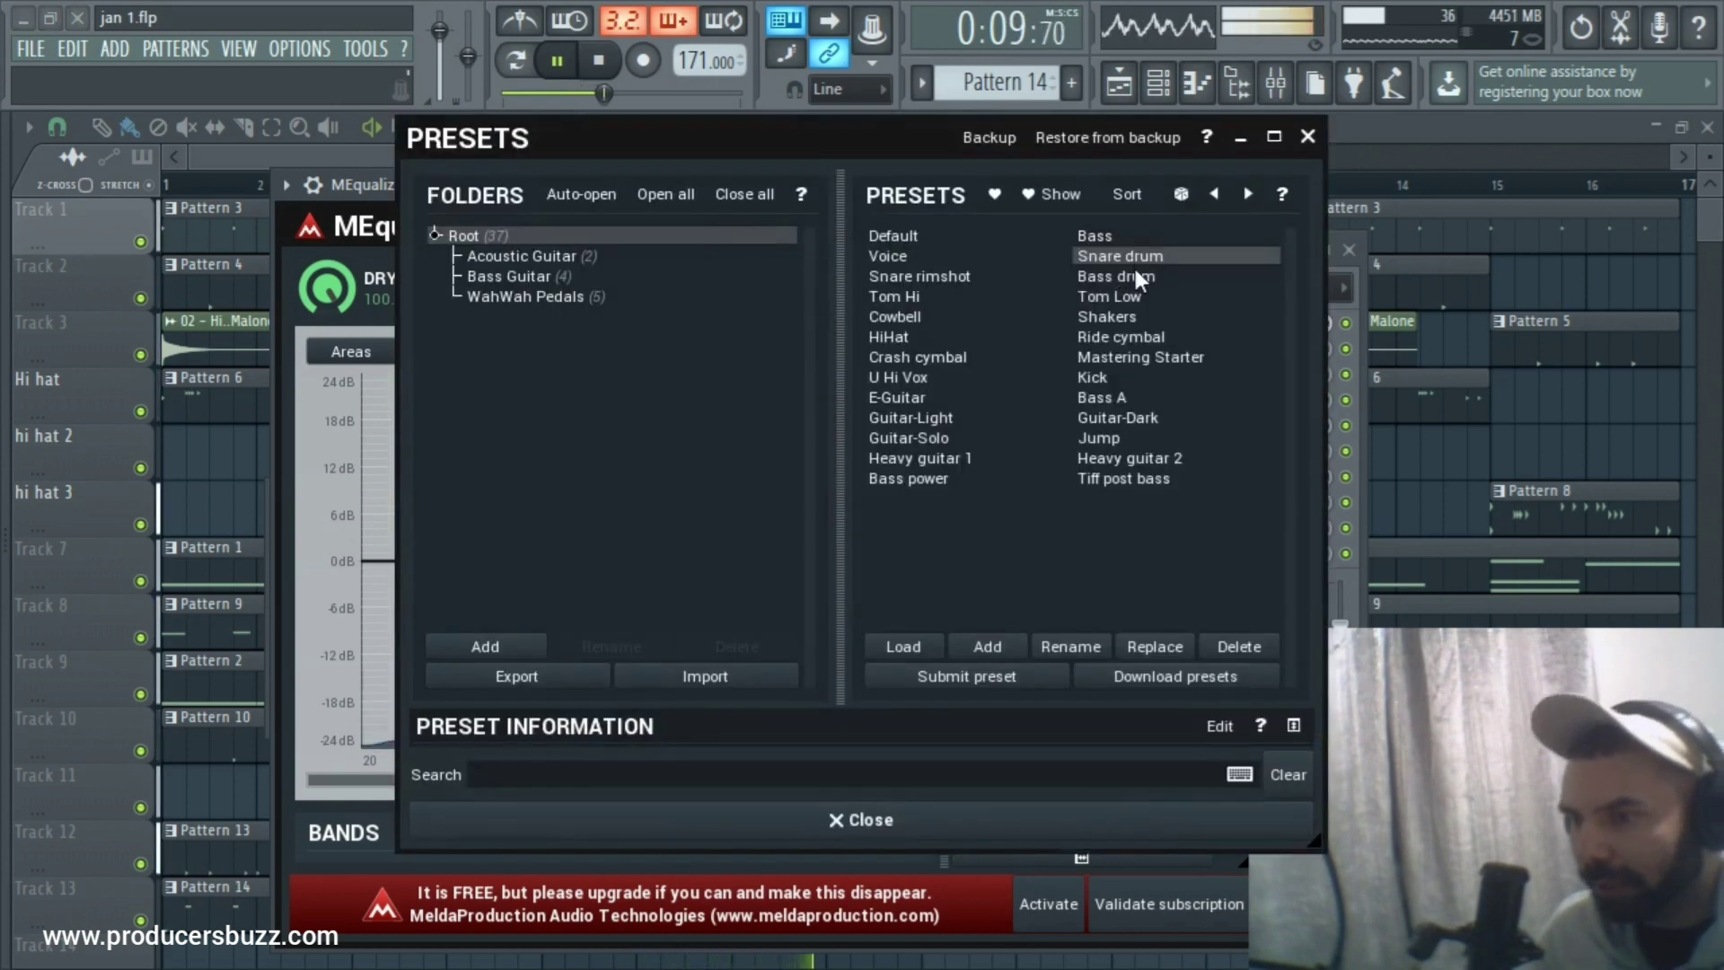
click(892, 338)
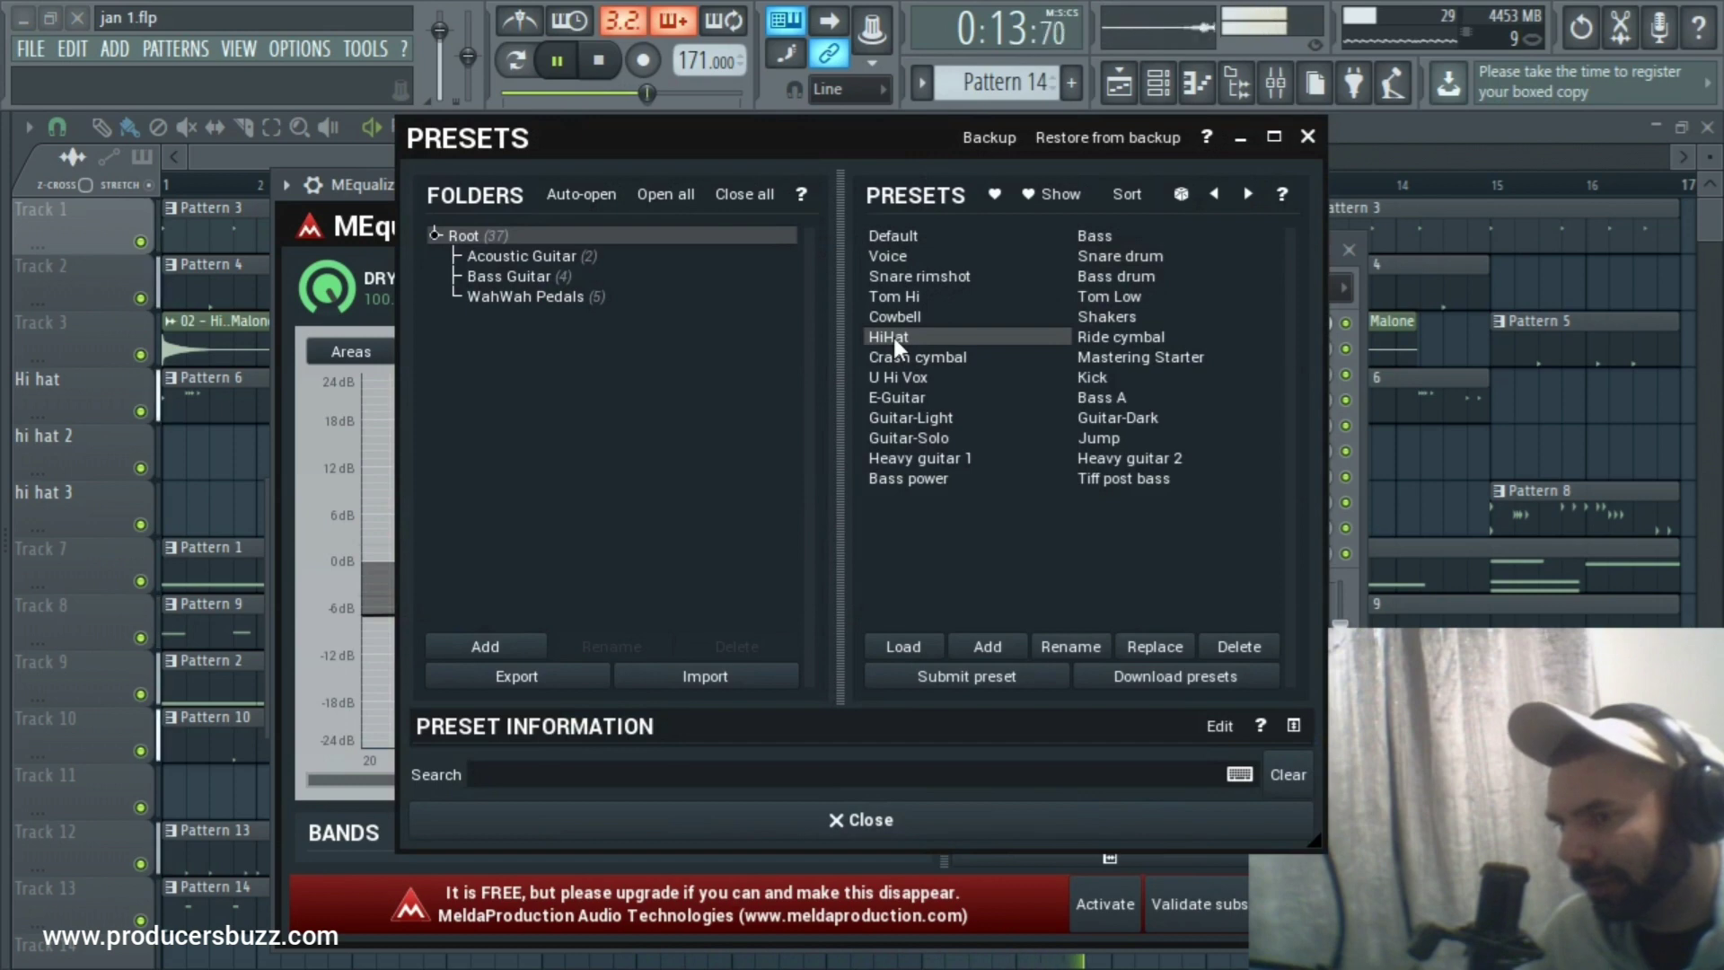
click(1307, 137)
click(1308, 186)
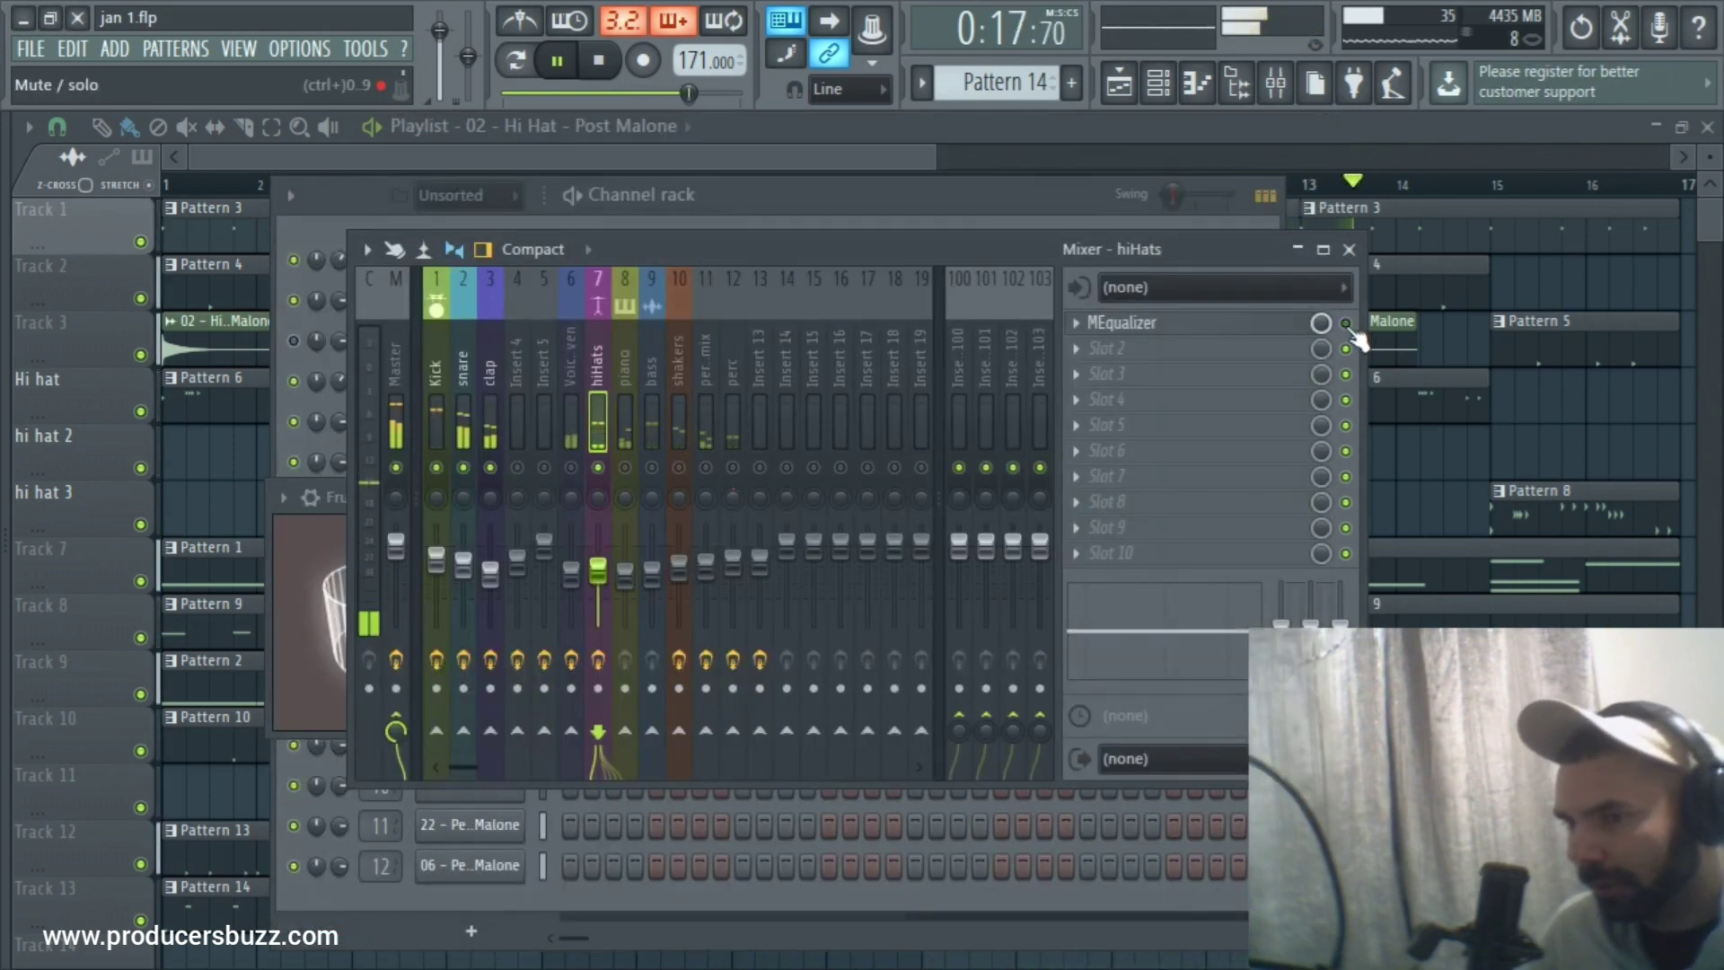
key(space)
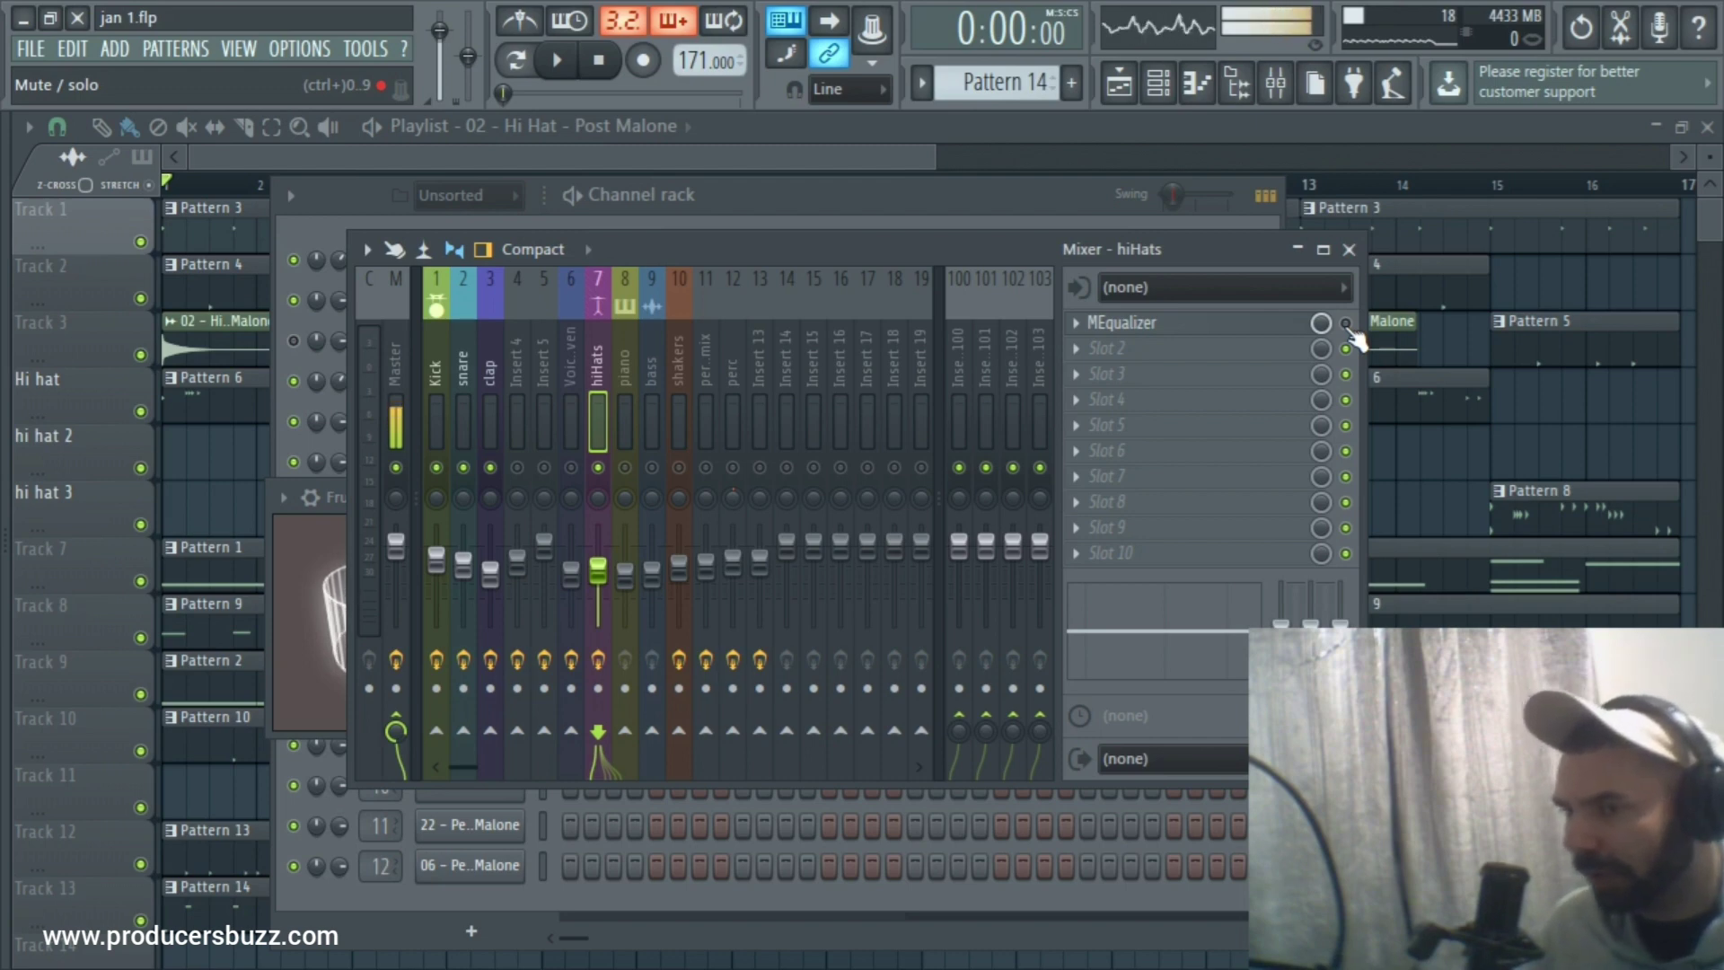
key(space)
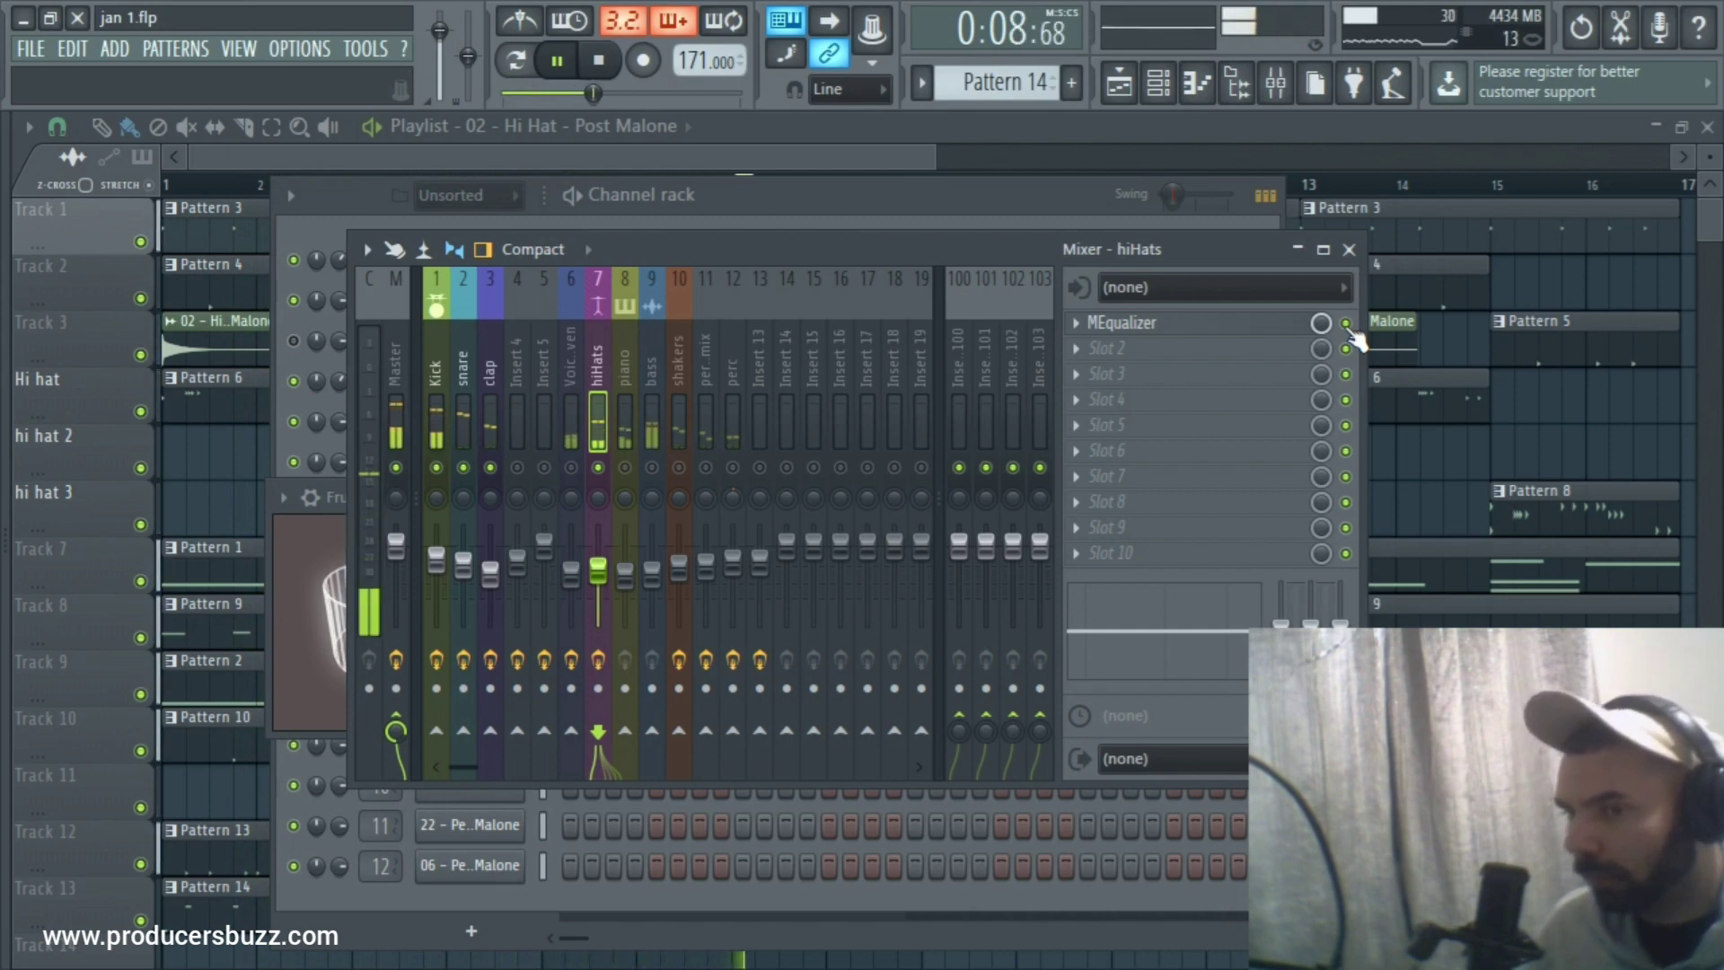
Add MAutopan to effect slot 2 of the hiHats track, minimize its window and compare the sound with the effect switched off and on.
click(1108, 348)
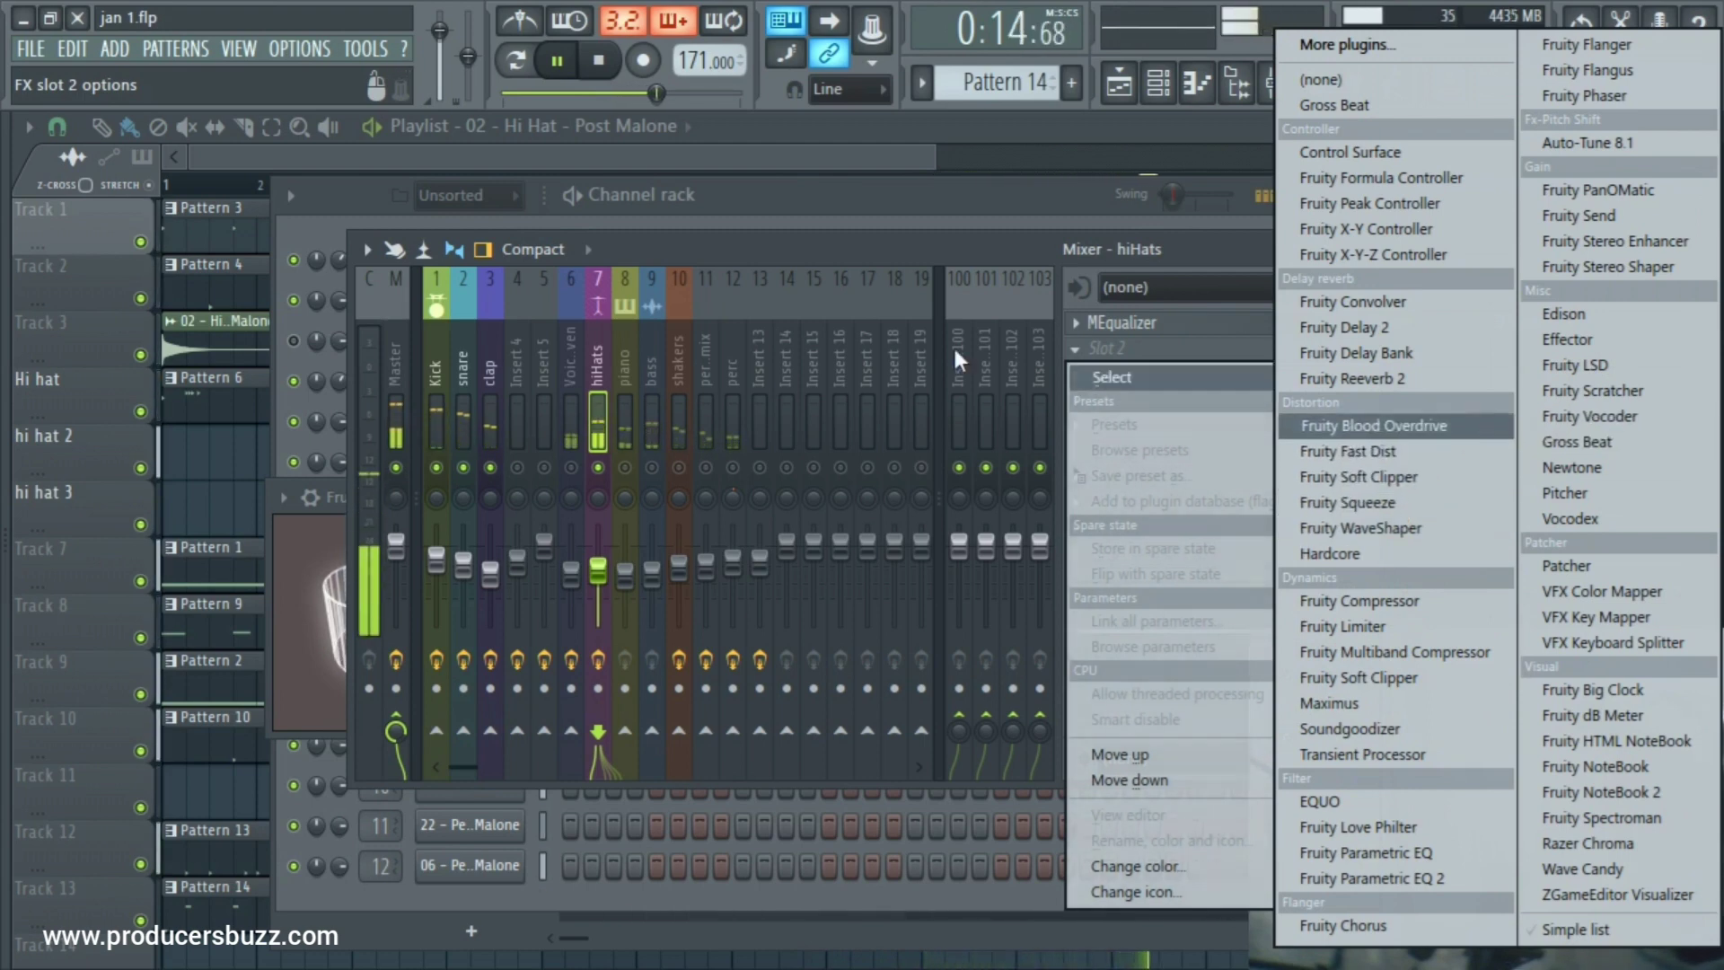
click(934, 261)
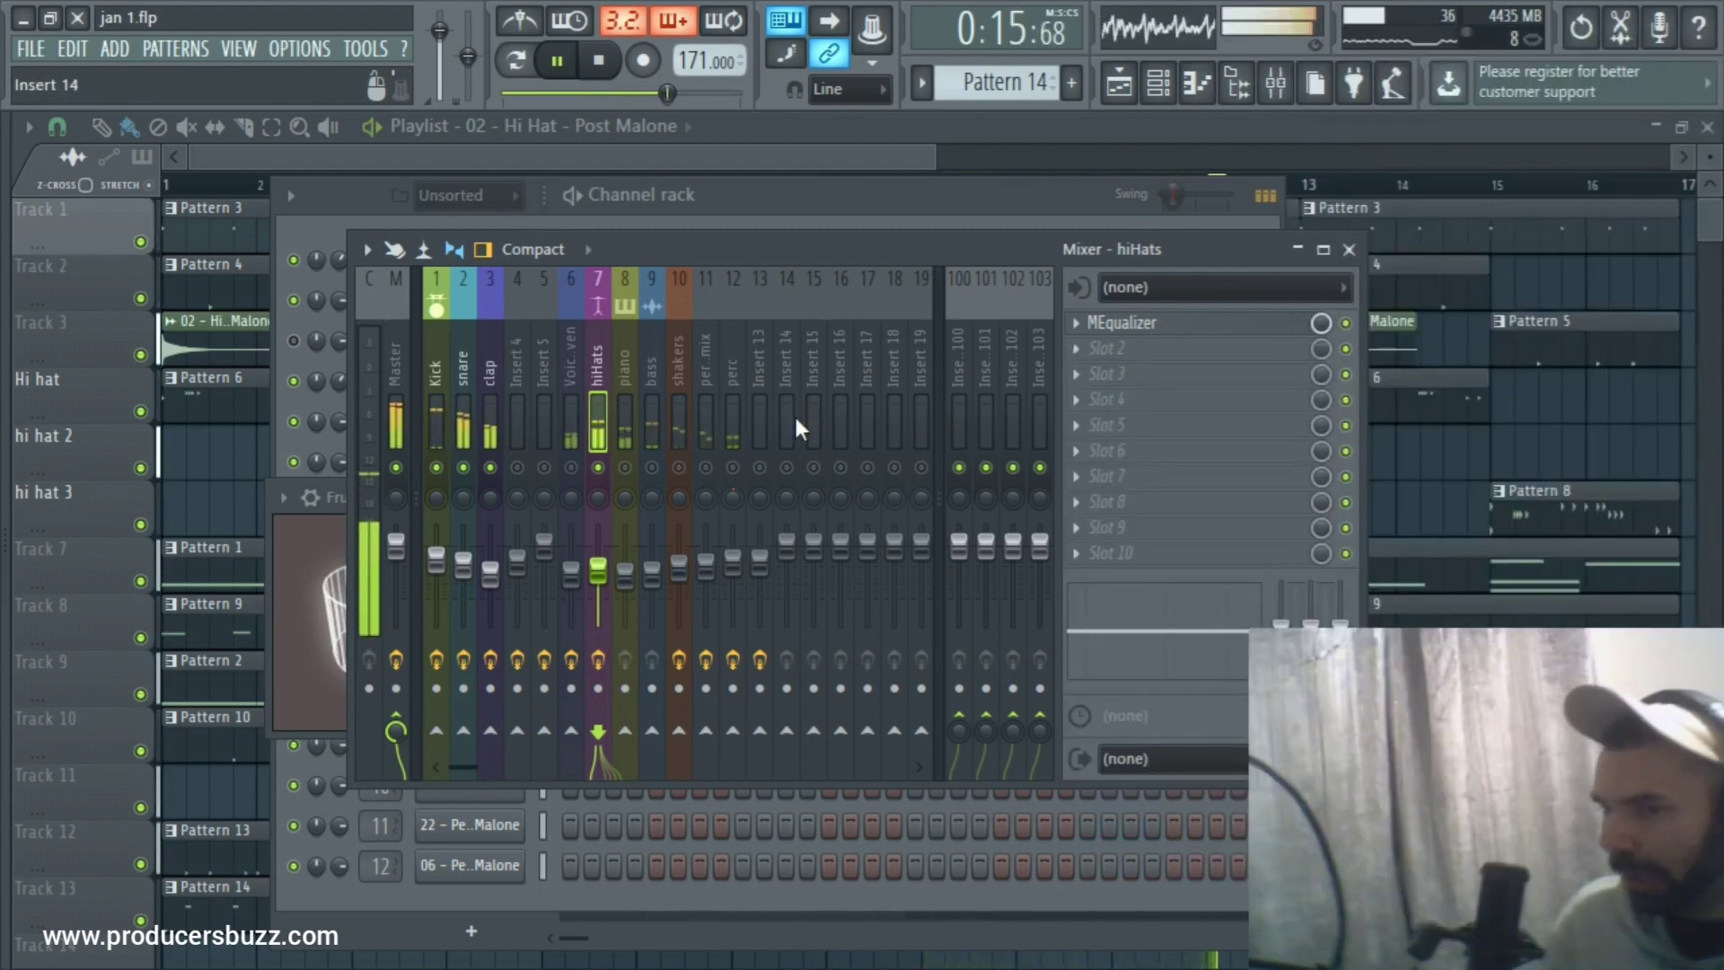
click(1095, 353)
click(1091, 349)
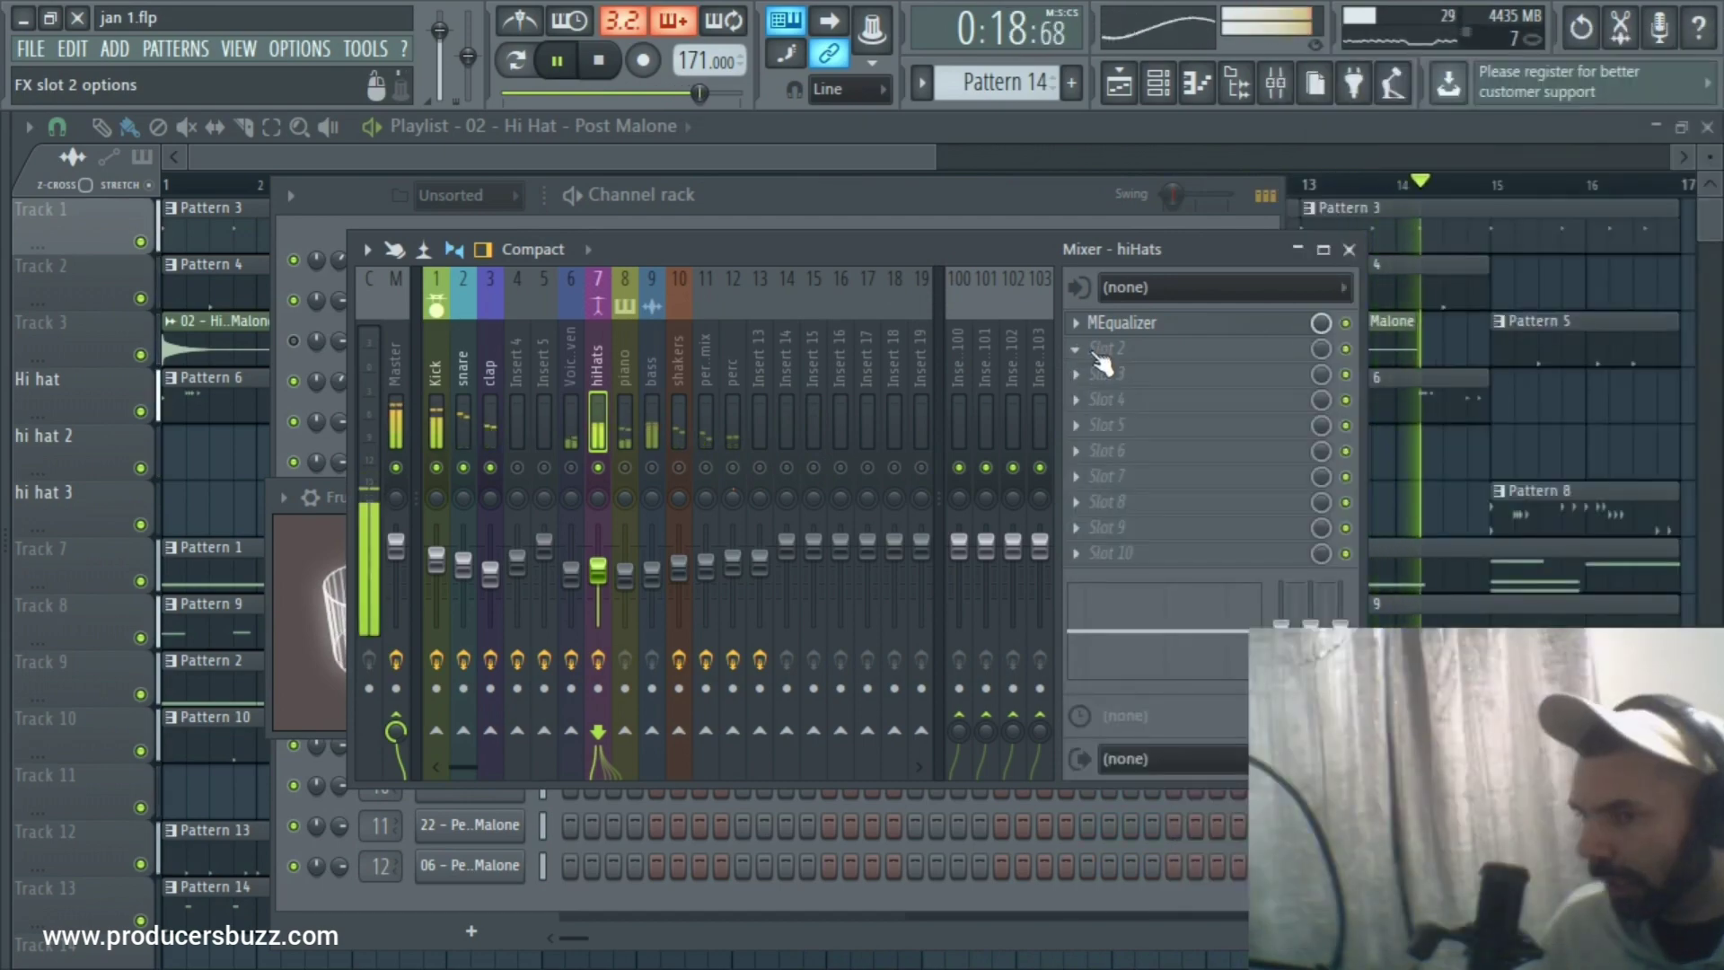
click(1091, 352)
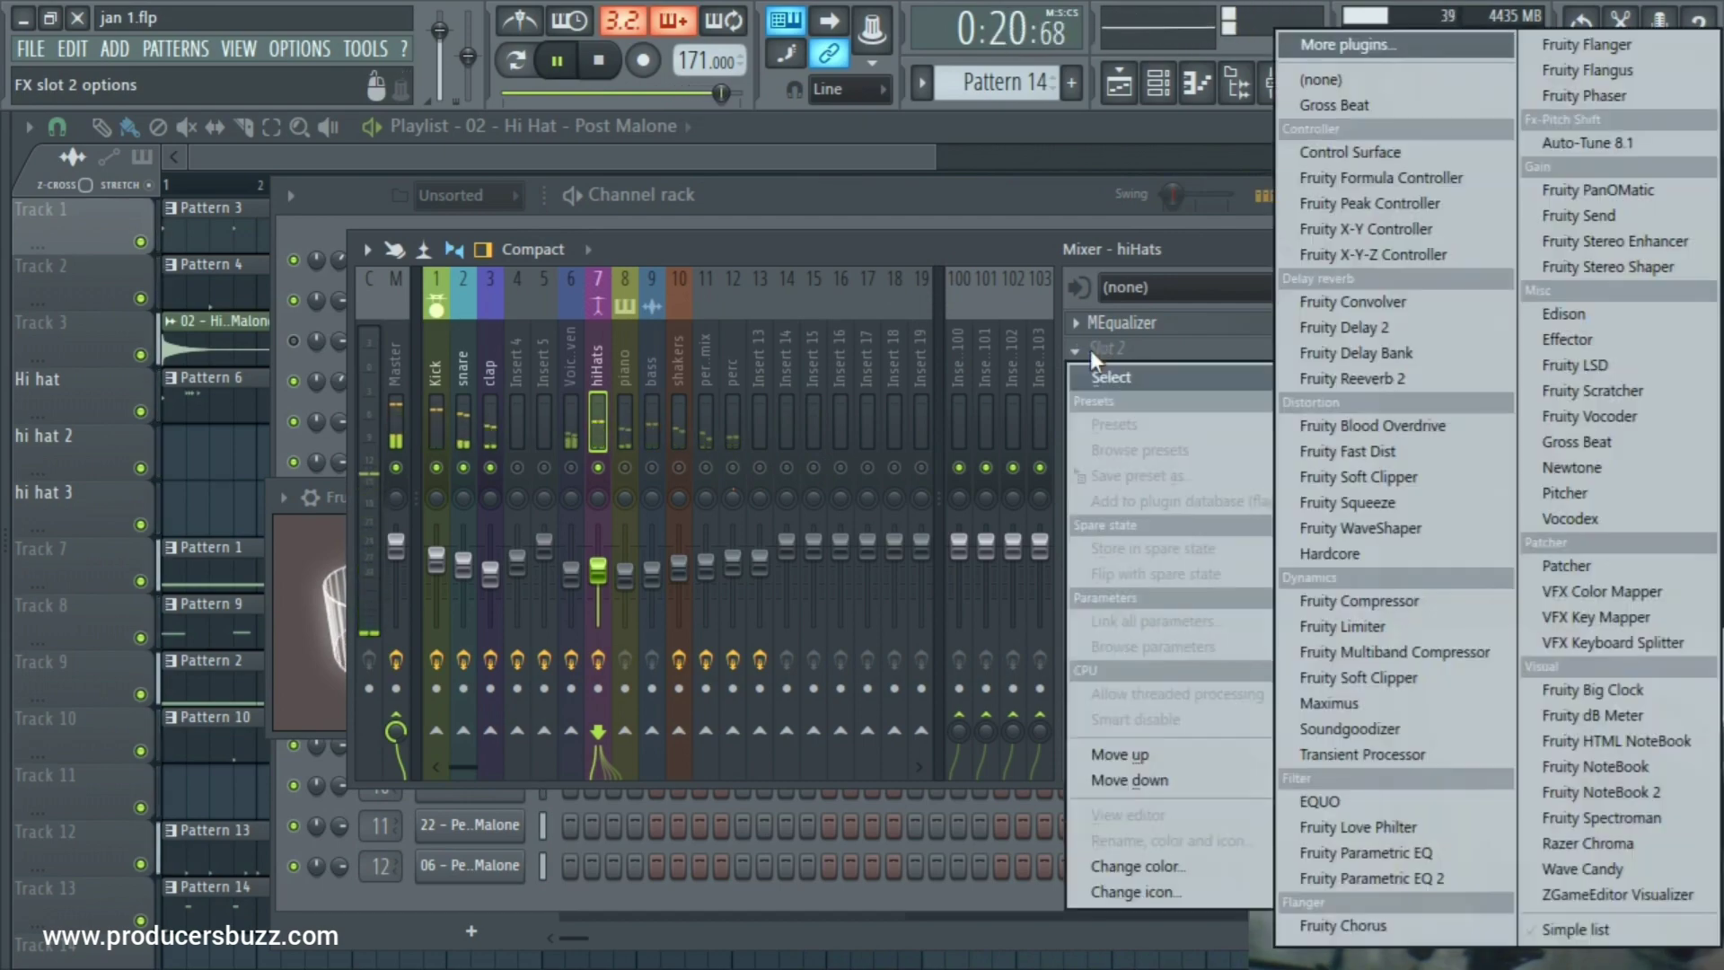
click(1338, 45)
scroll(728, 534, down, 15)
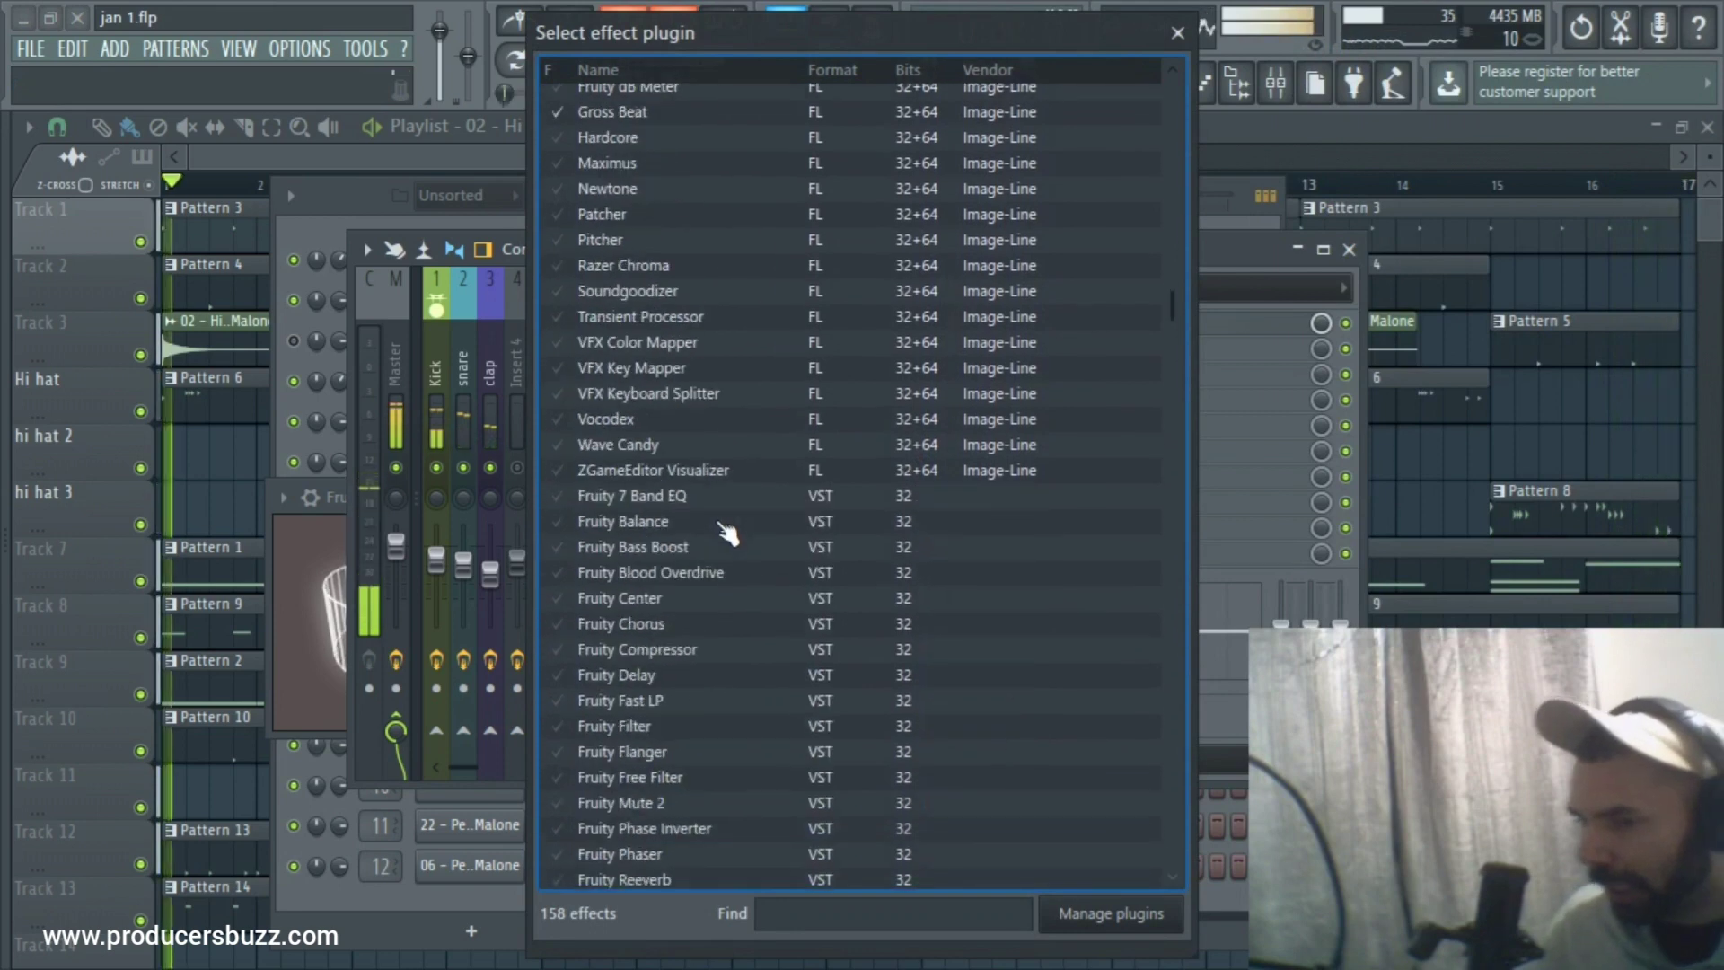
scroll(727, 535, down, 8)
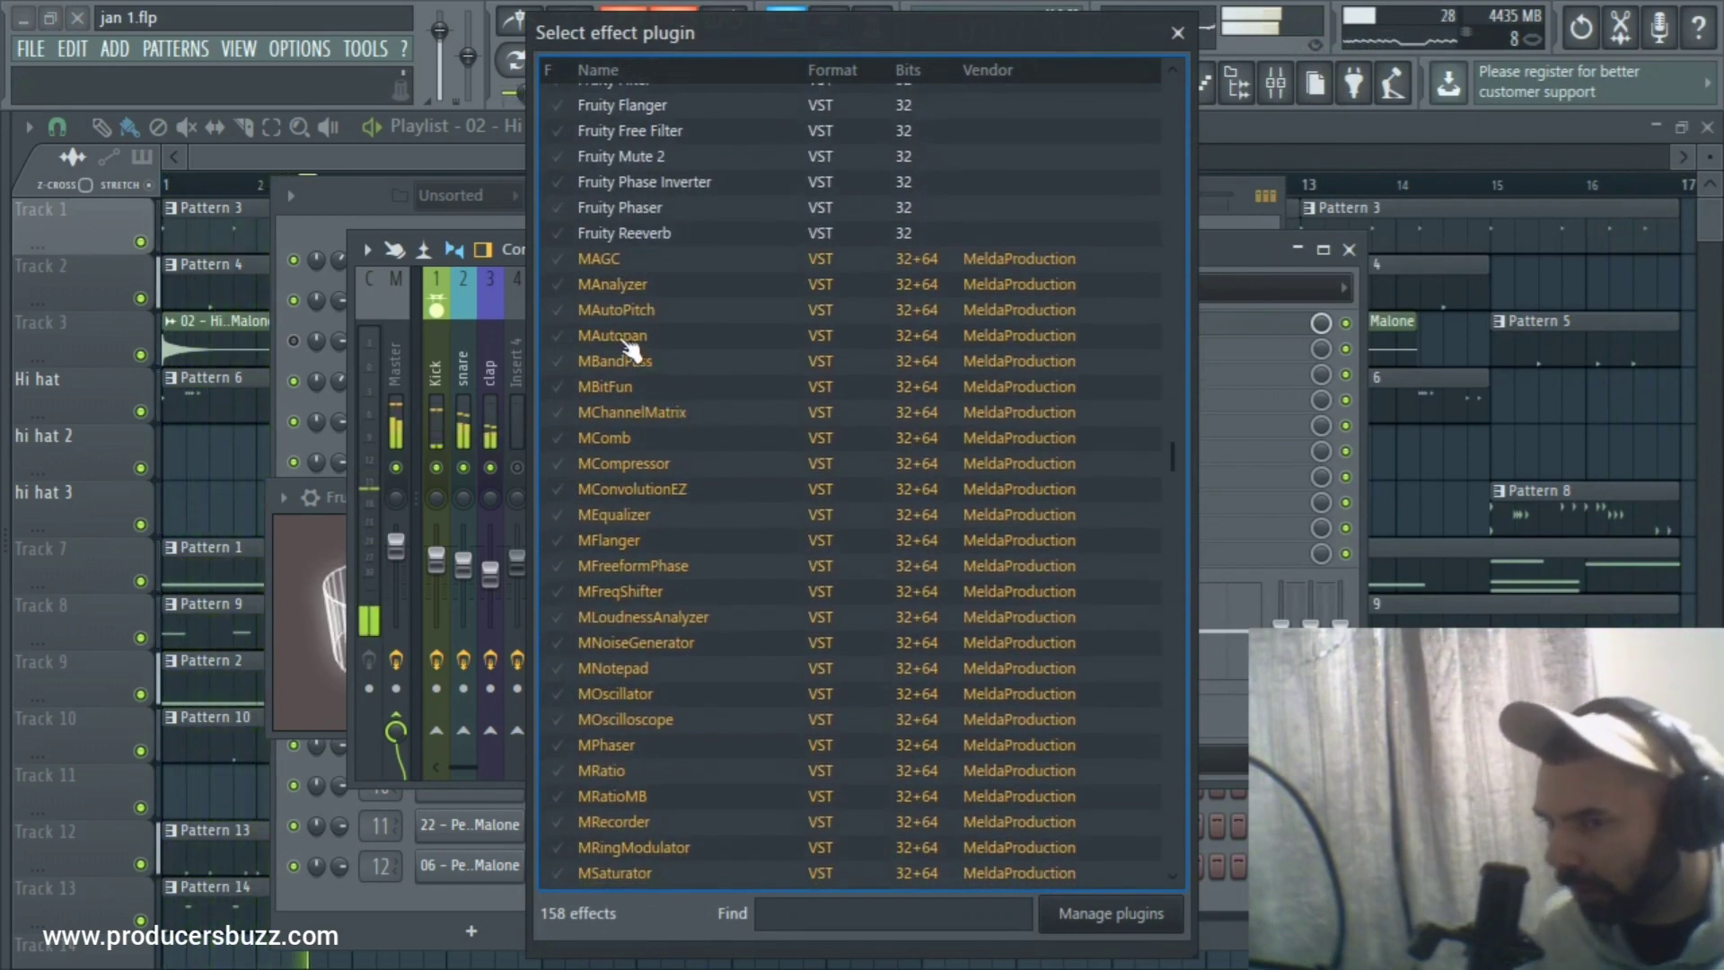
double_click(624, 337)
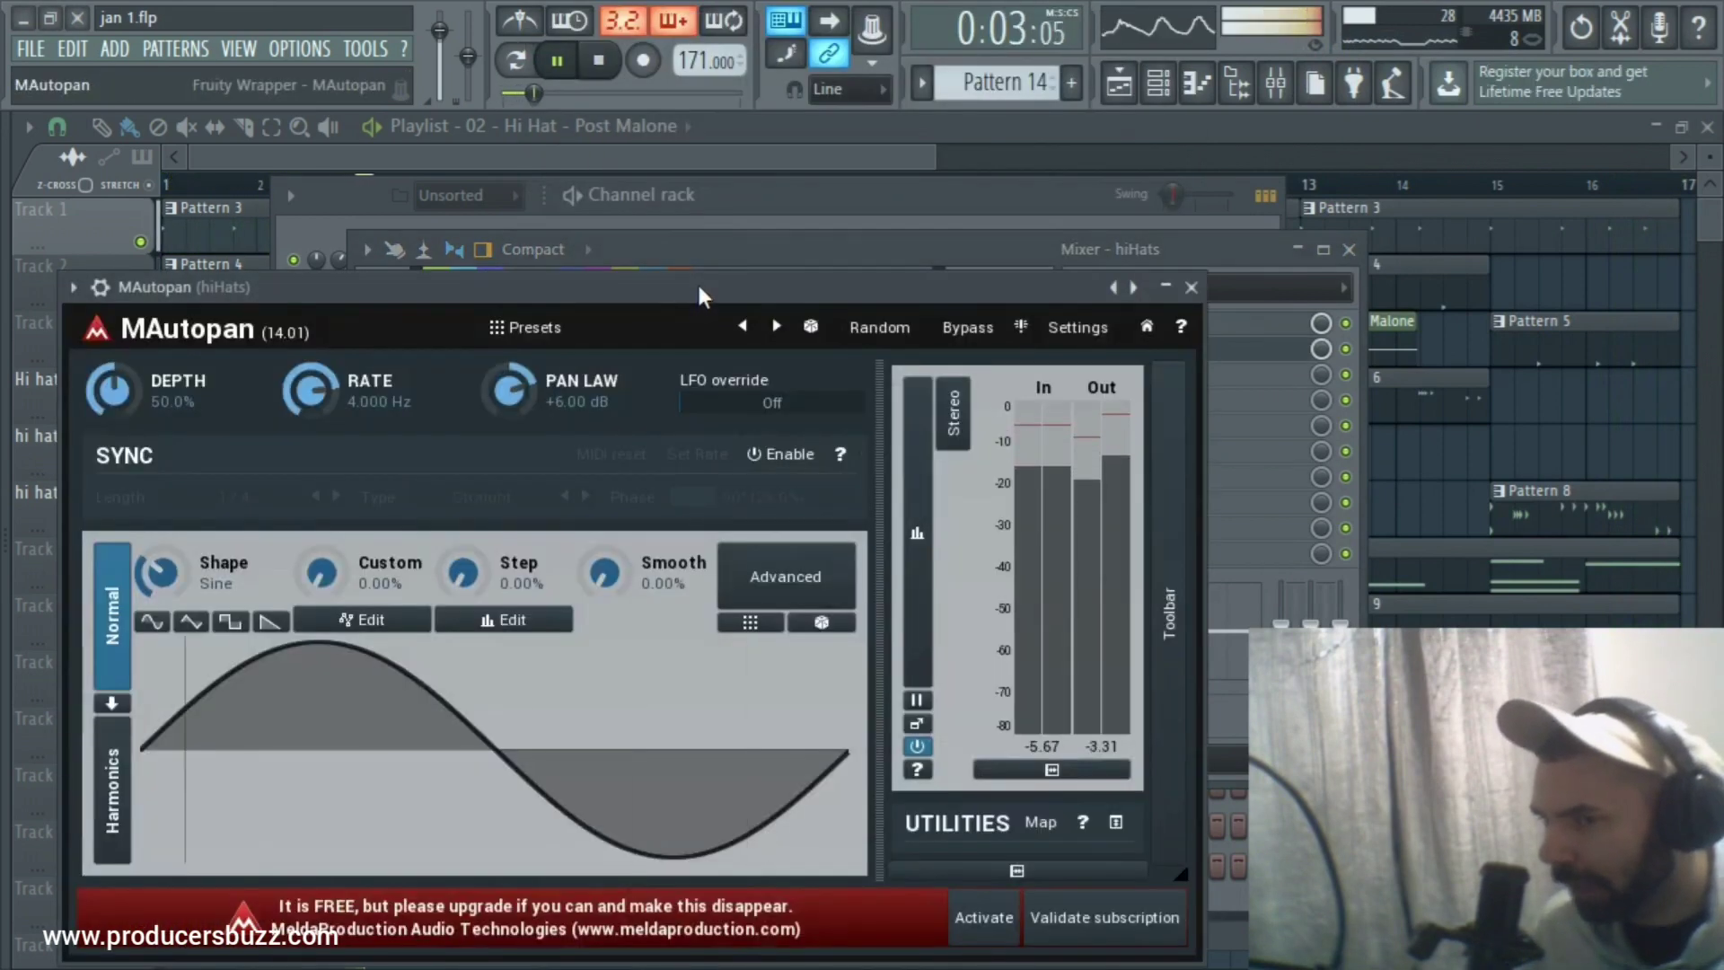
drag(697, 282, 831, 255)
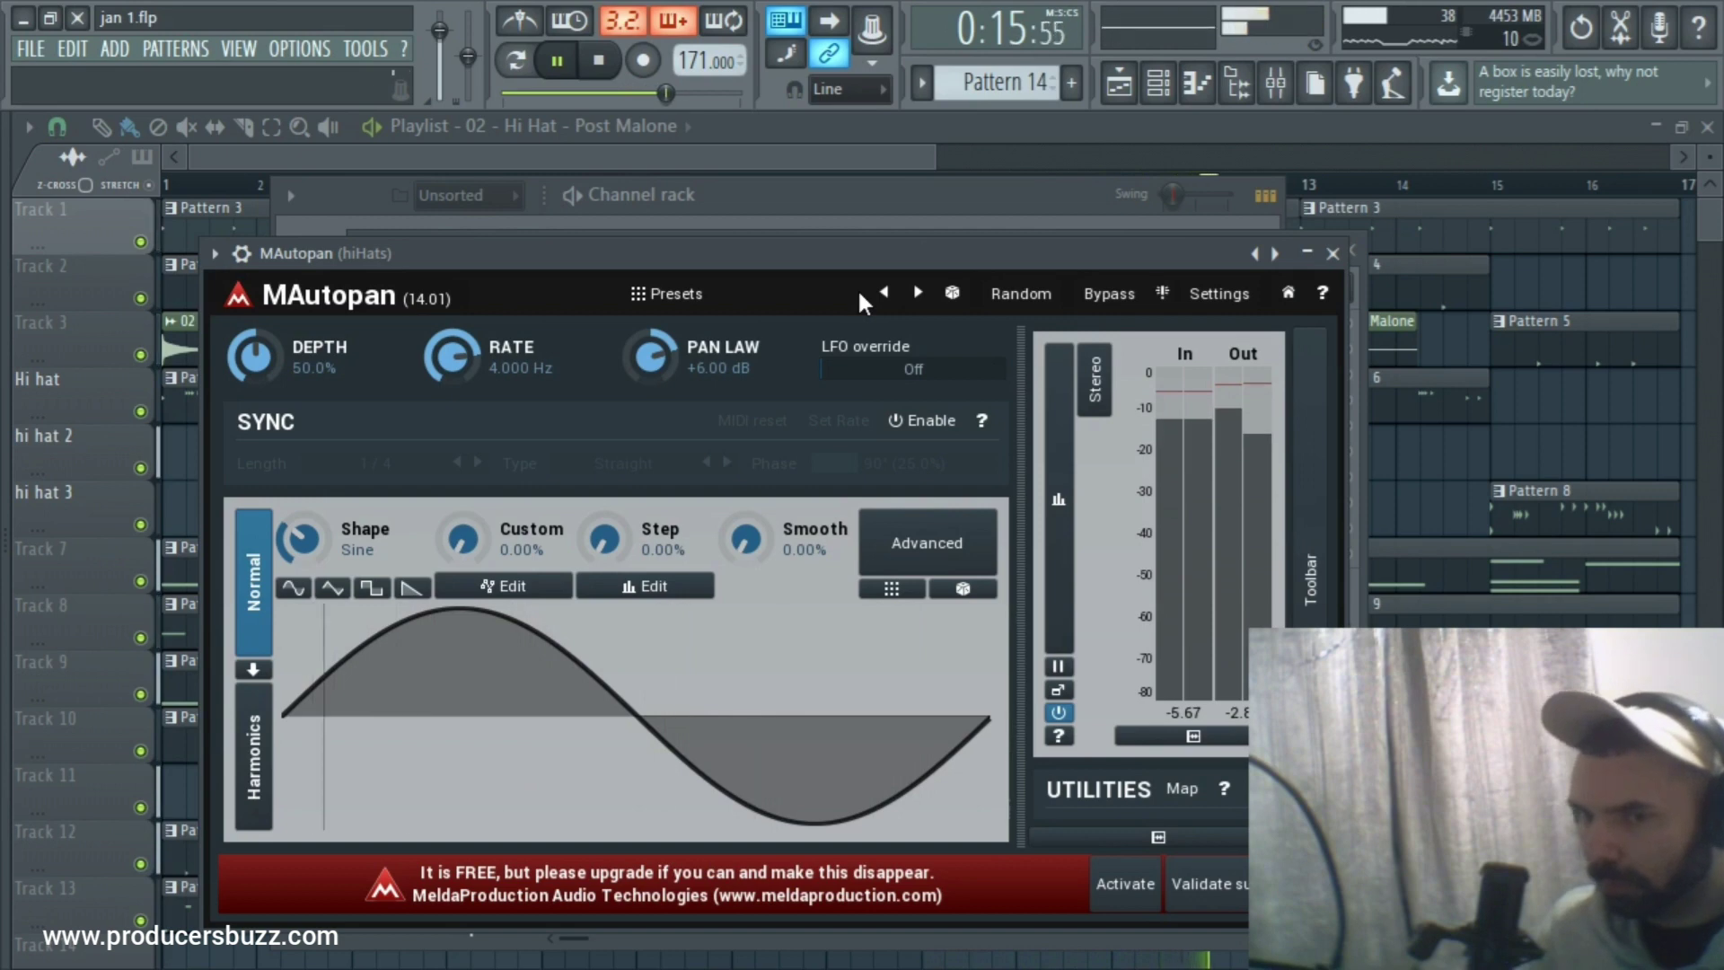
click(1306, 253)
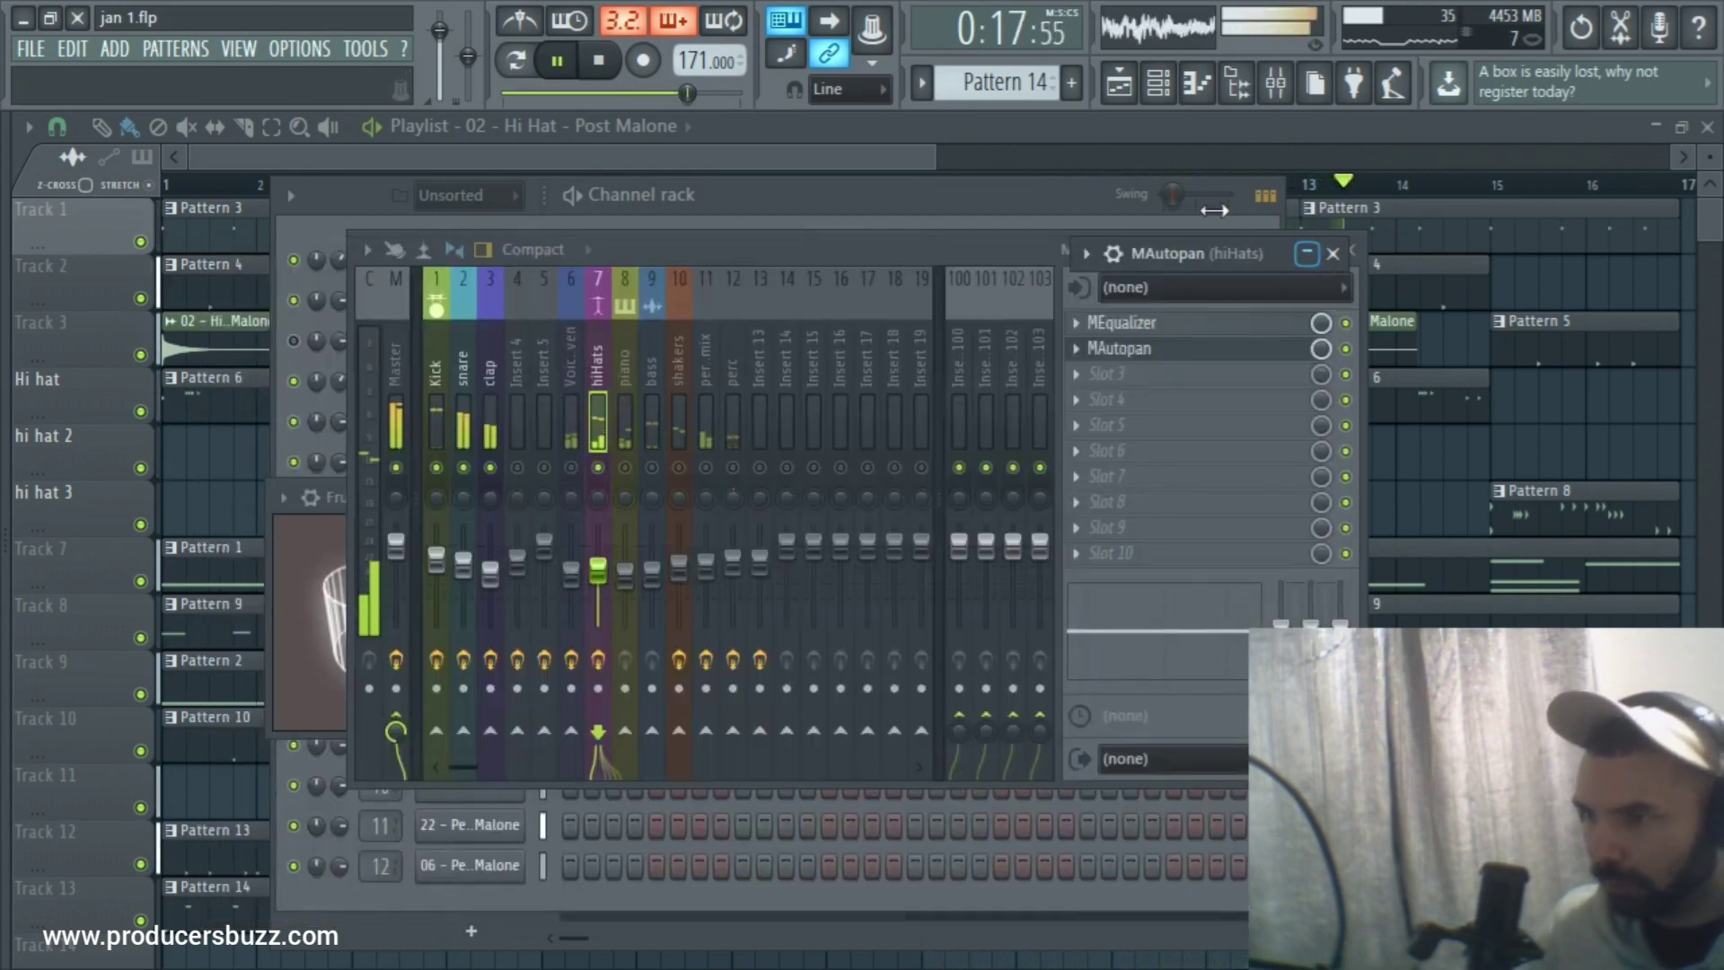
click(1346, 350)
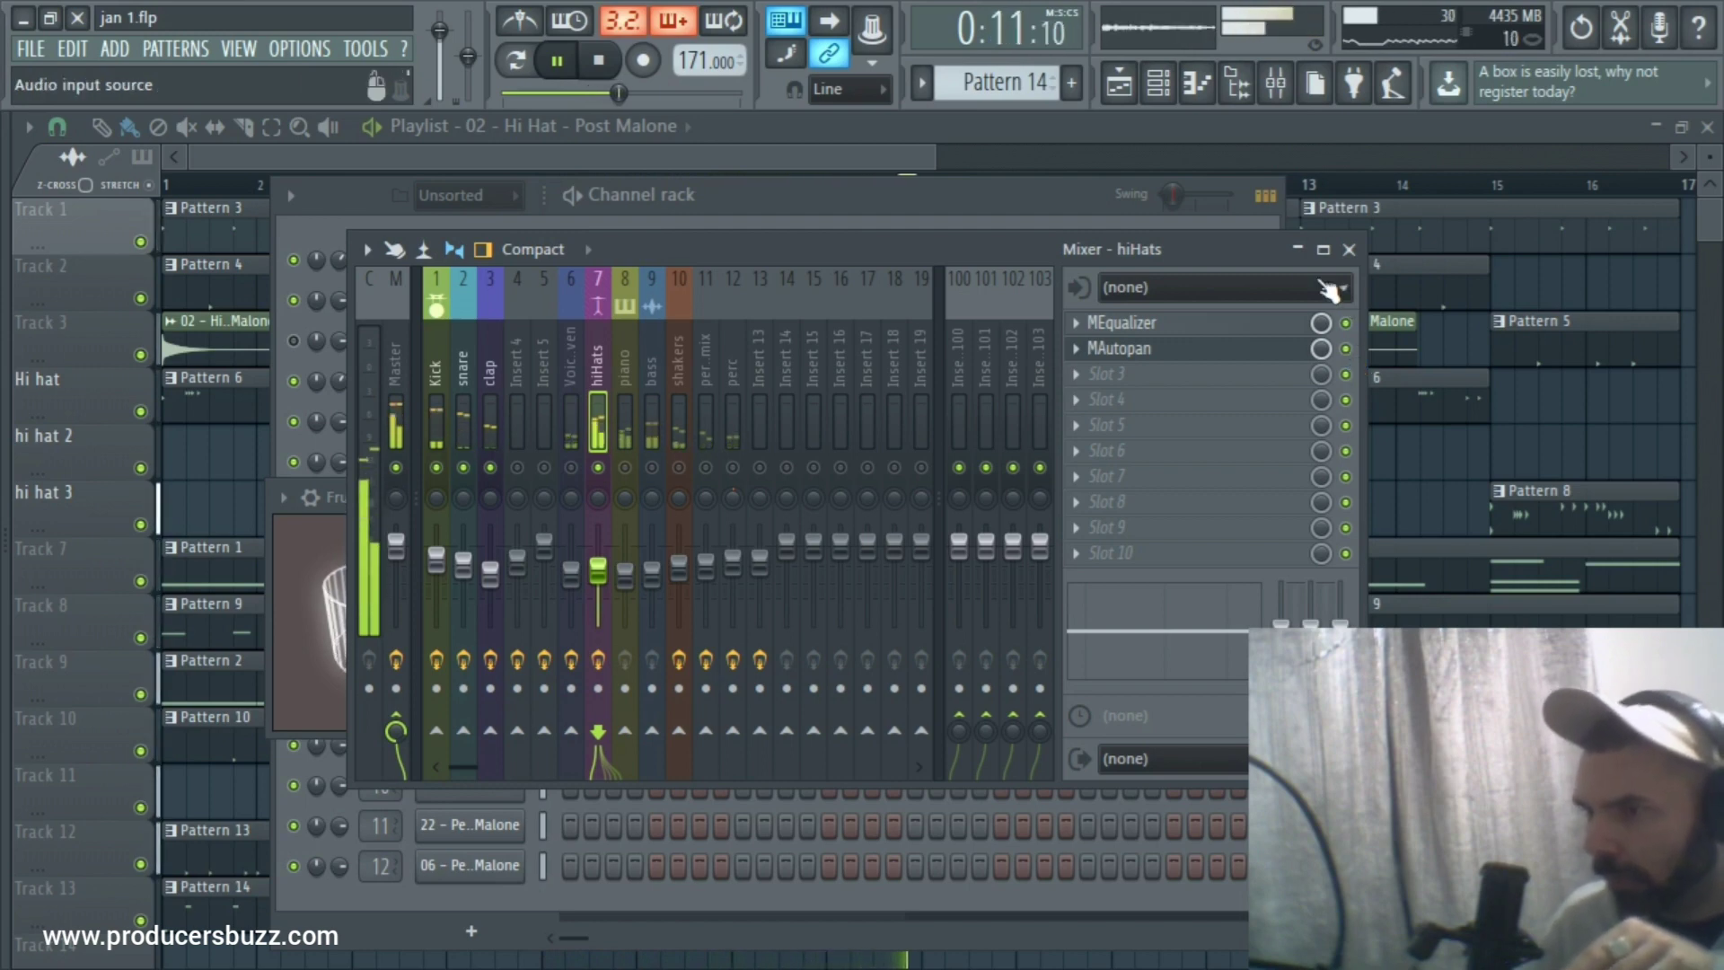
Stop playback and reopen the mixer maximized so that all tracks are in view.
click(1298, 250)
key(space)
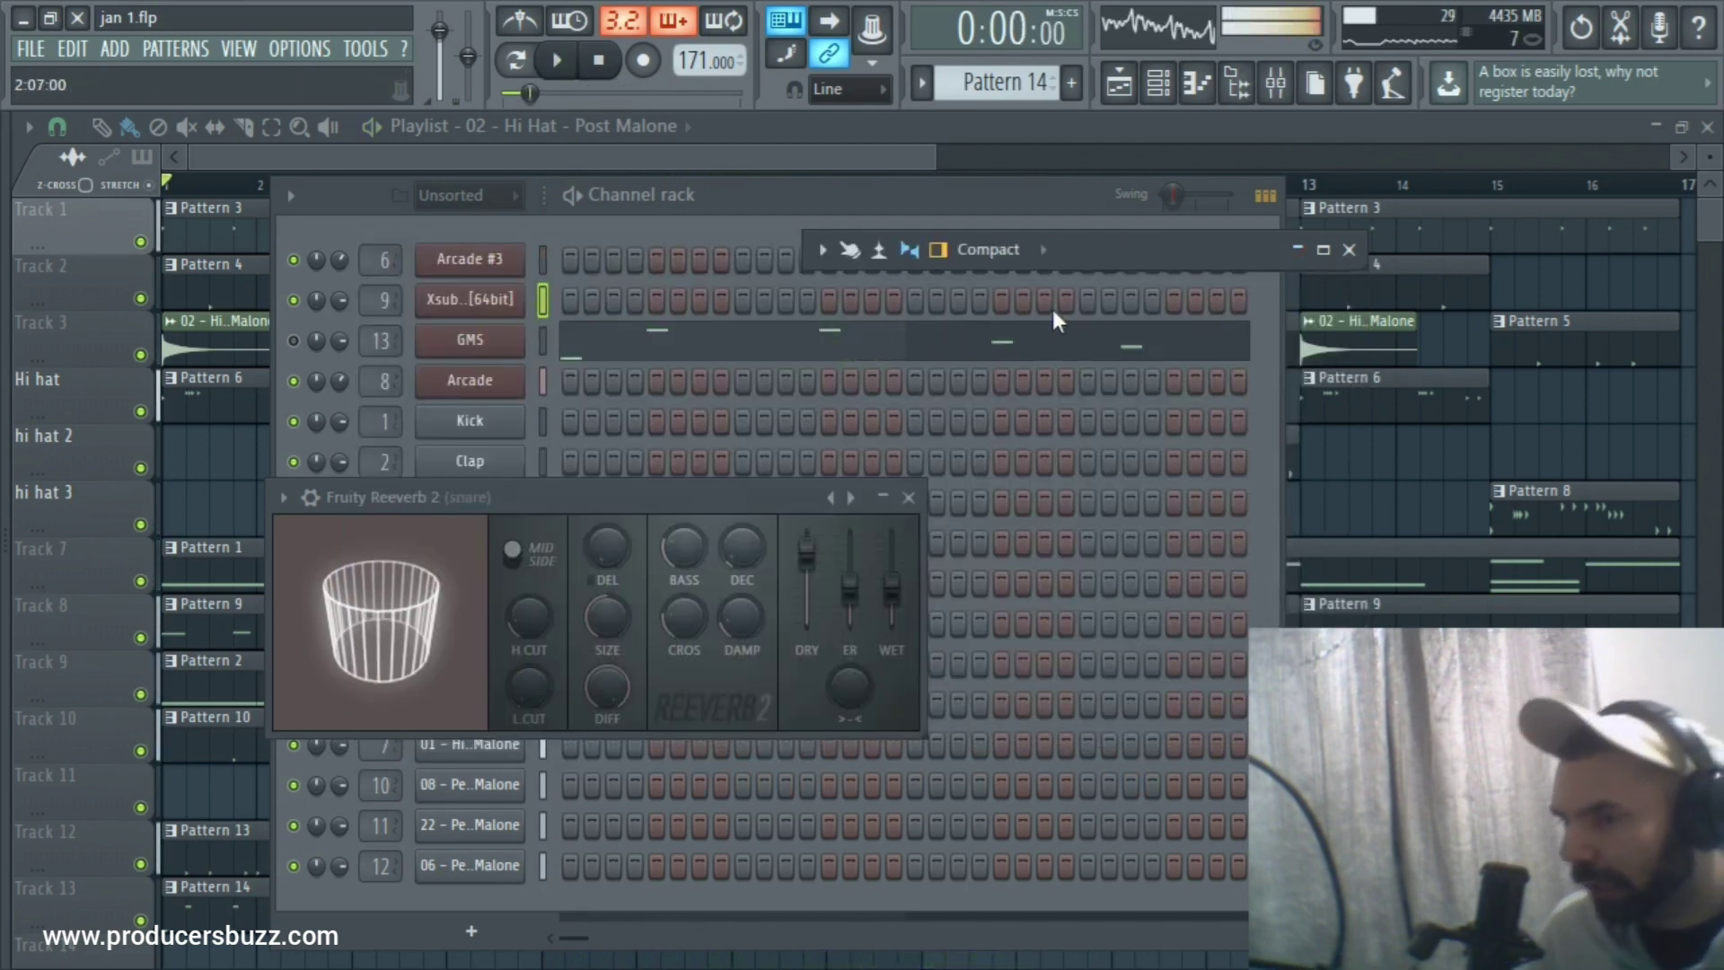
click(794, 159)
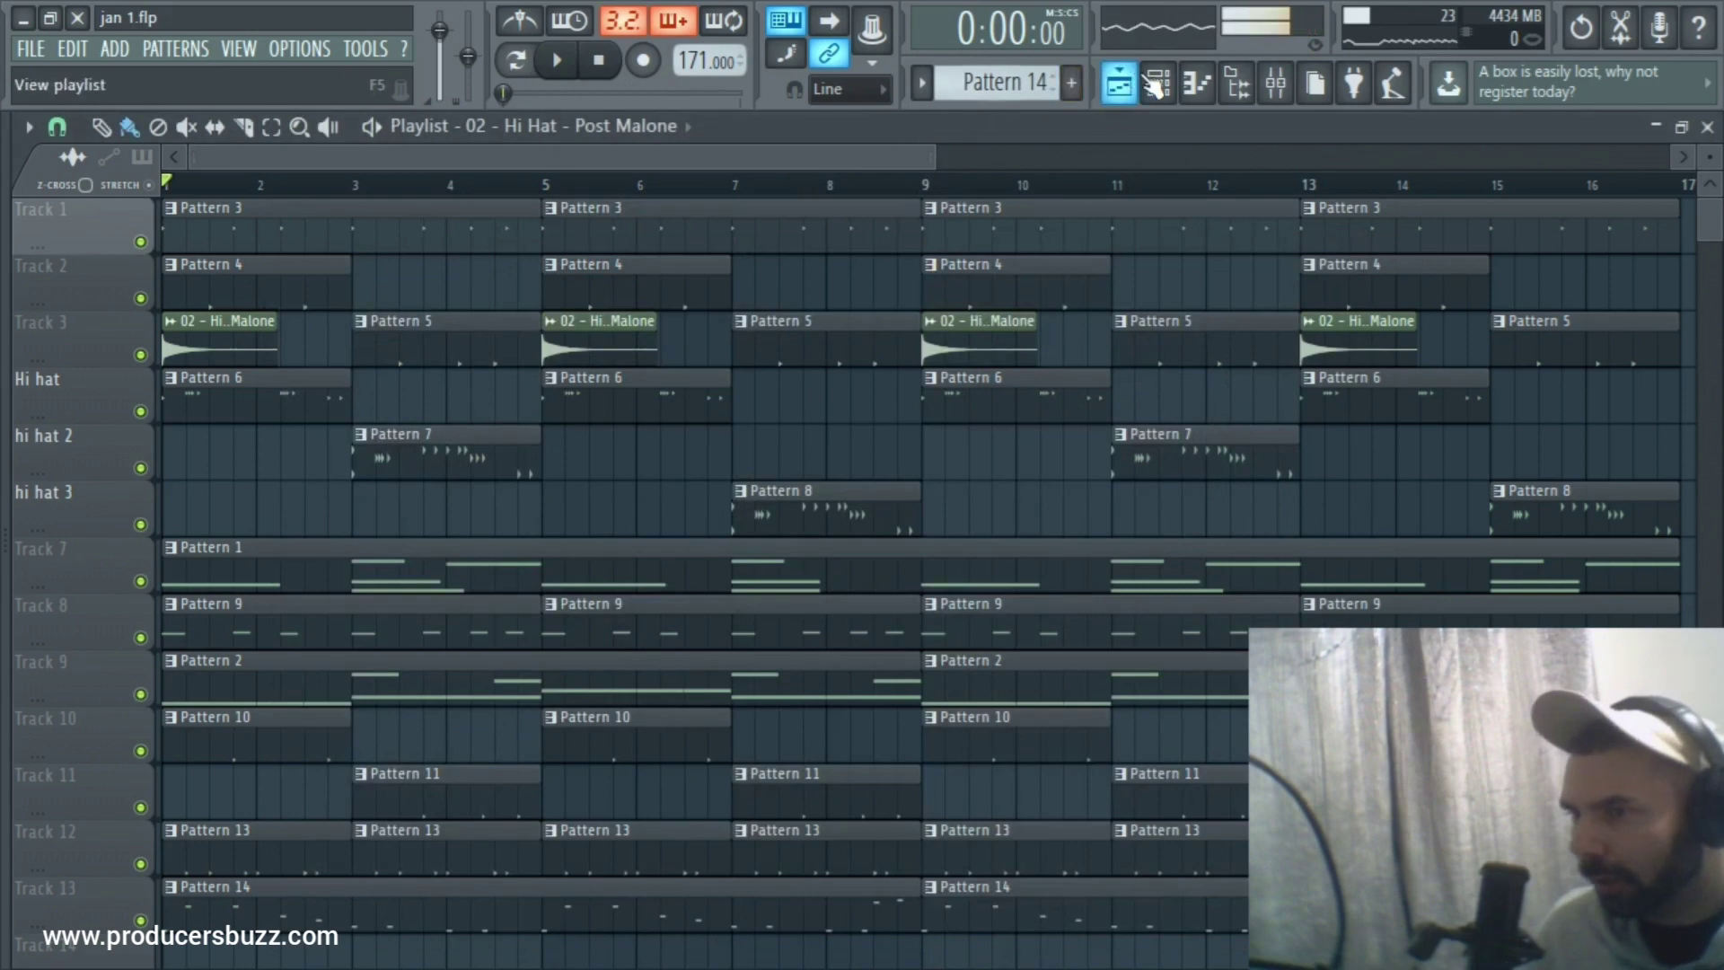
click(1274, 84)
double_click(1169, 252)
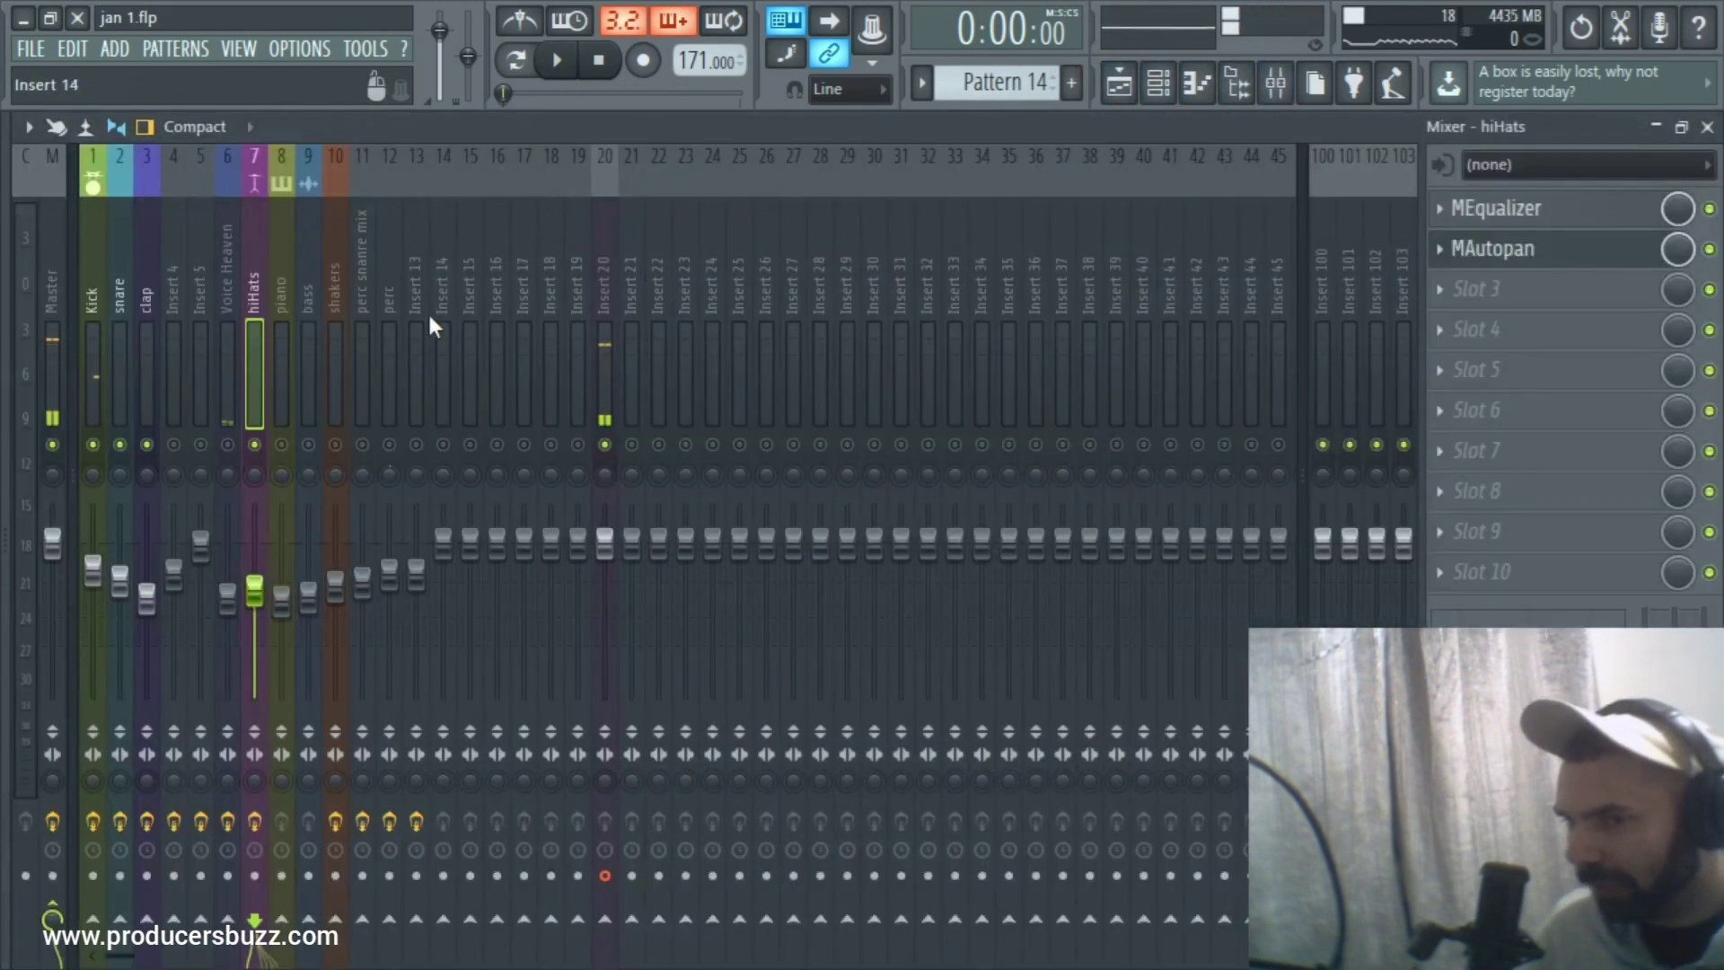
Unmute the perc snanre mix and perc tracks and check the Fruity Stereo Shaper in their effect slot 1.
click(395, 335)
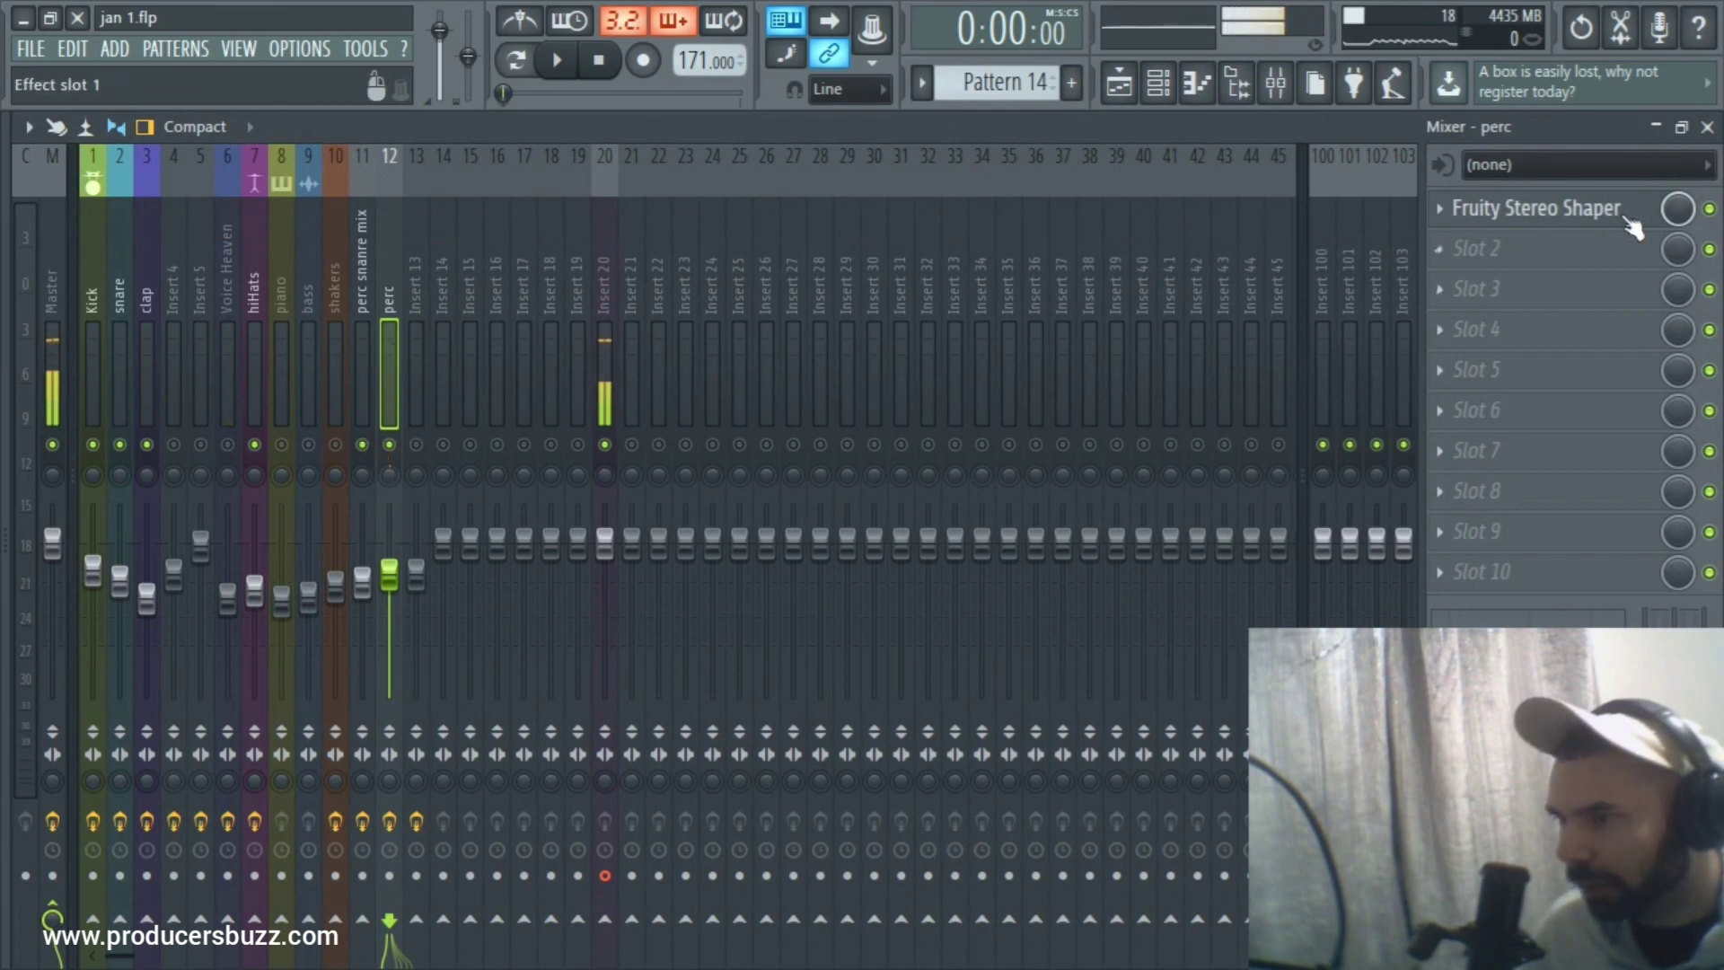
click(1541, 219)
drag(438, 319, 1168, 291)
click(361, 291)
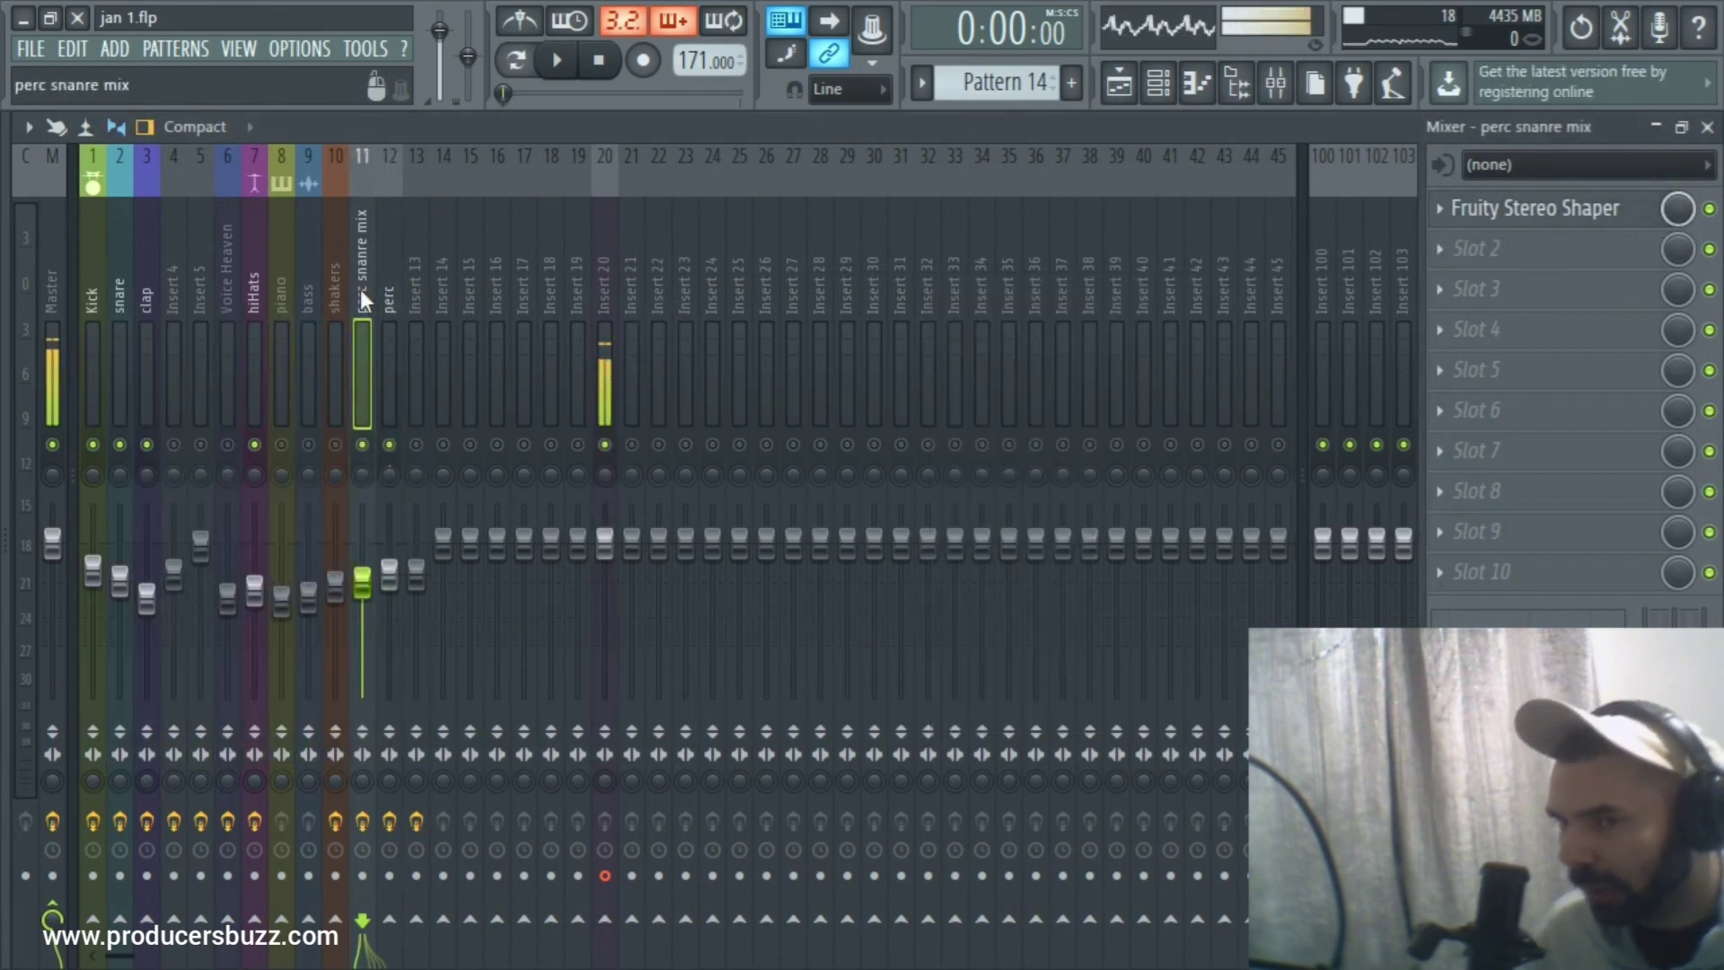
click(386, 466)
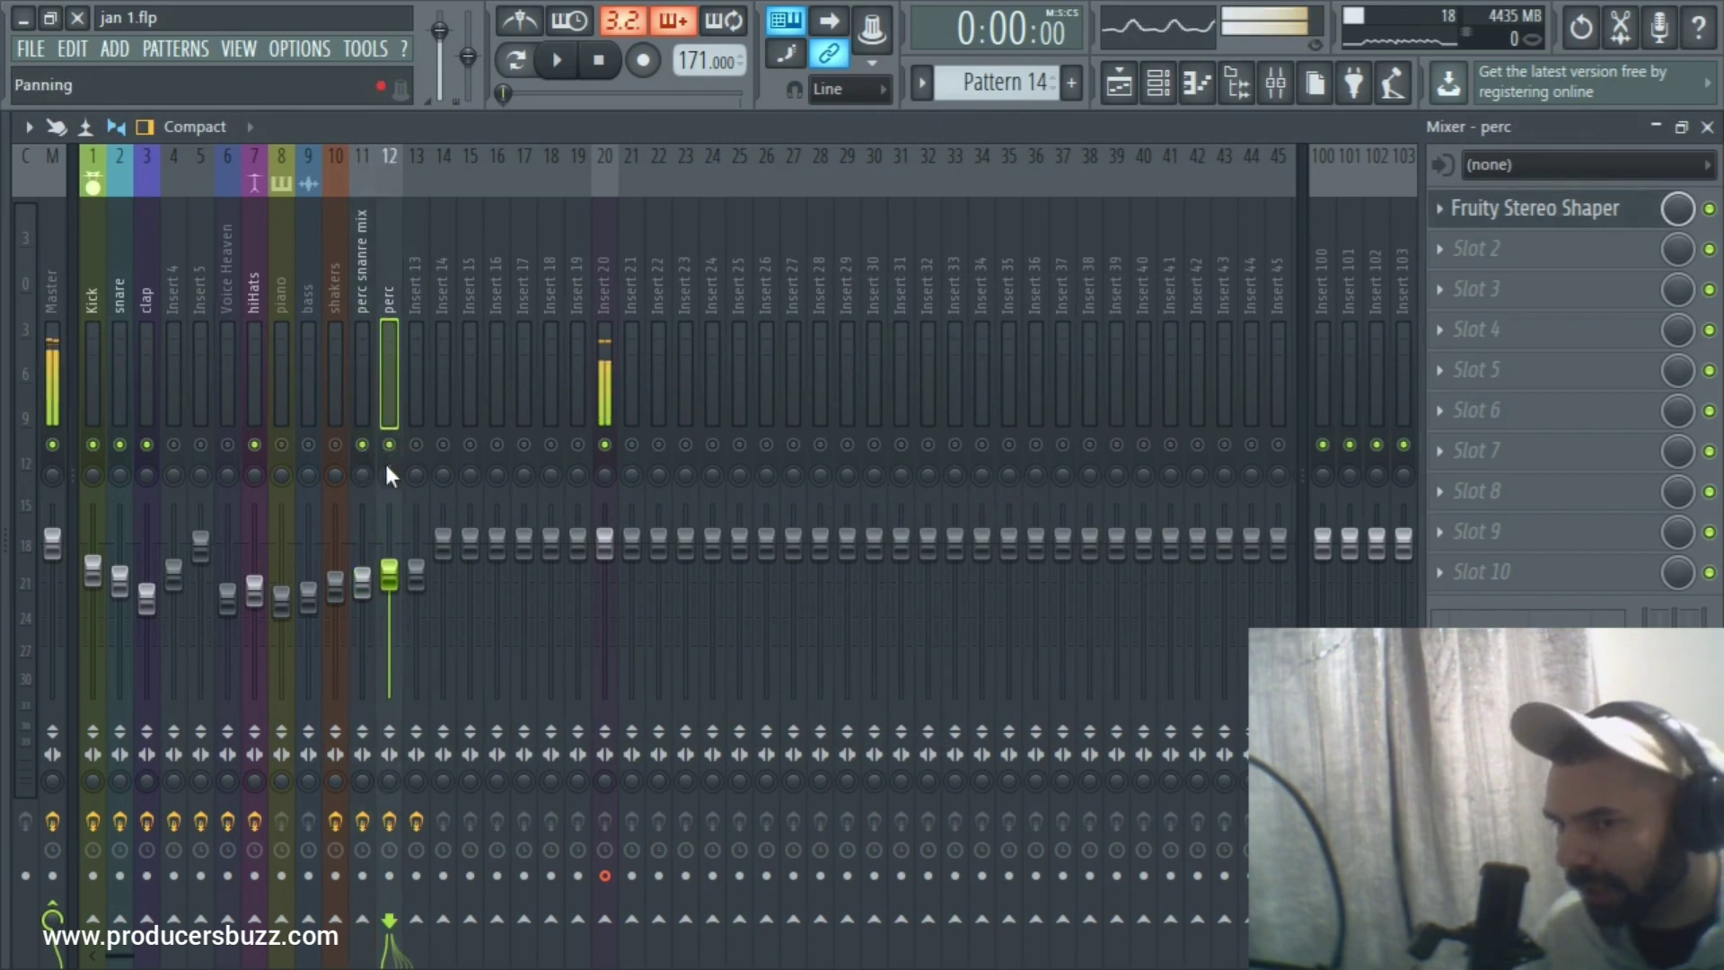
Play the song and set the perc track's Fruity Stereo Shaper delay to about 4.1 ms right, then close its window.
key(space)
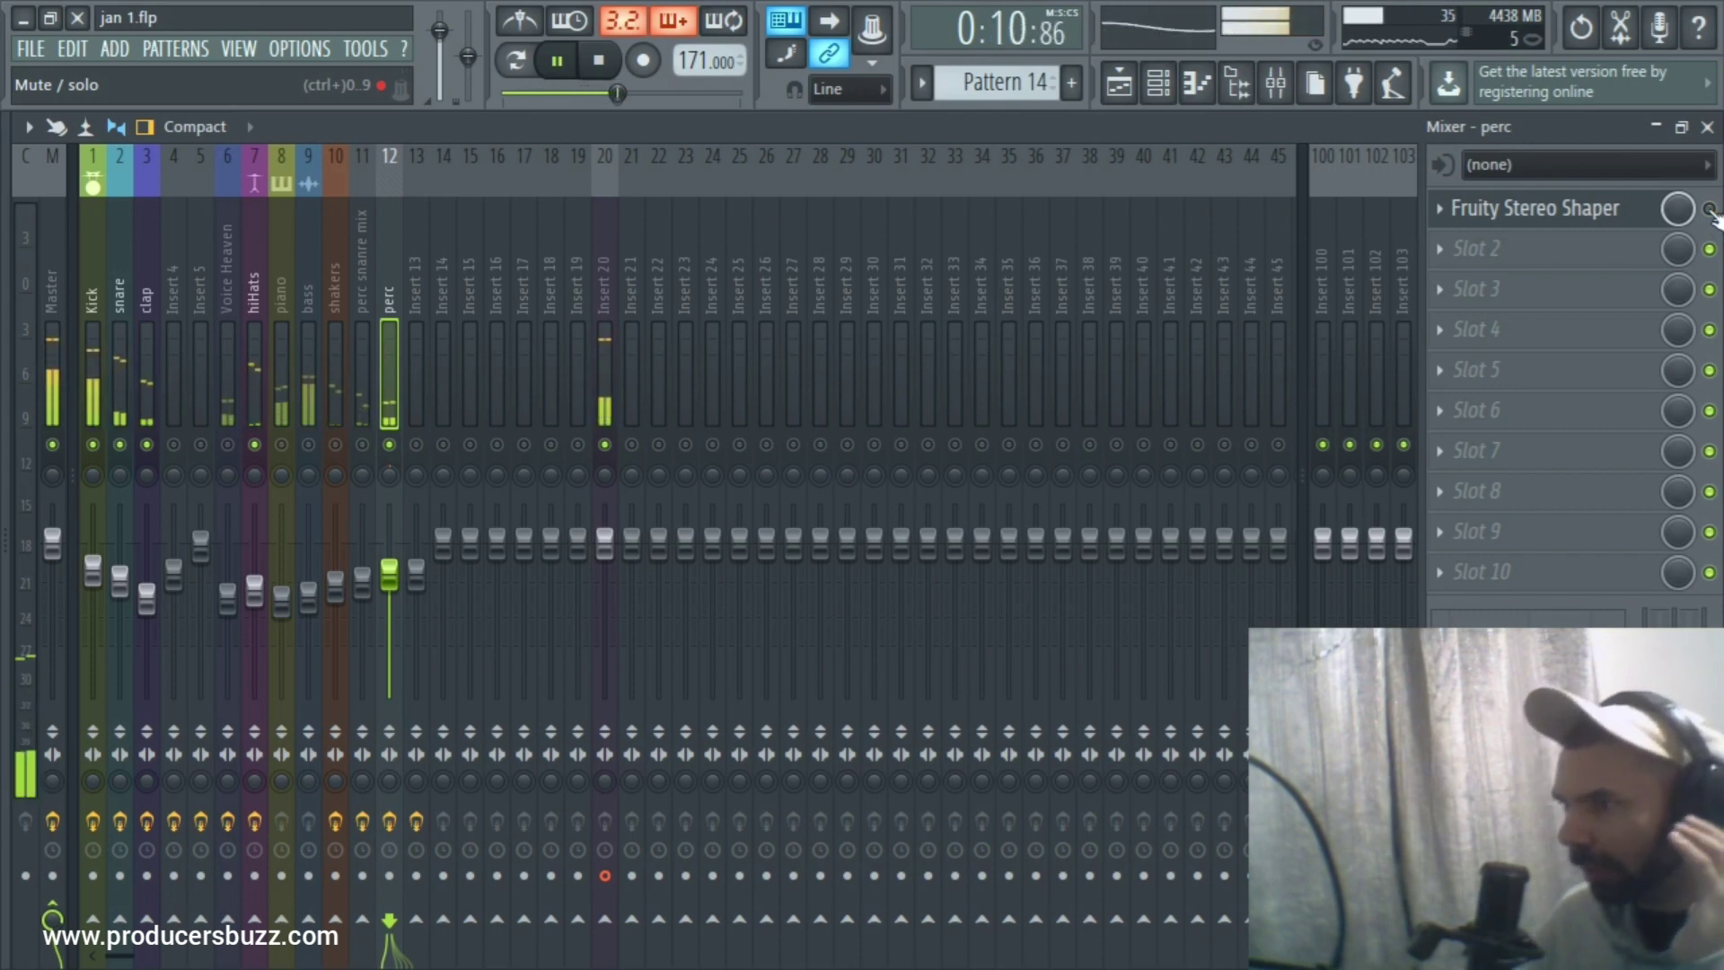
click(1575, 216)
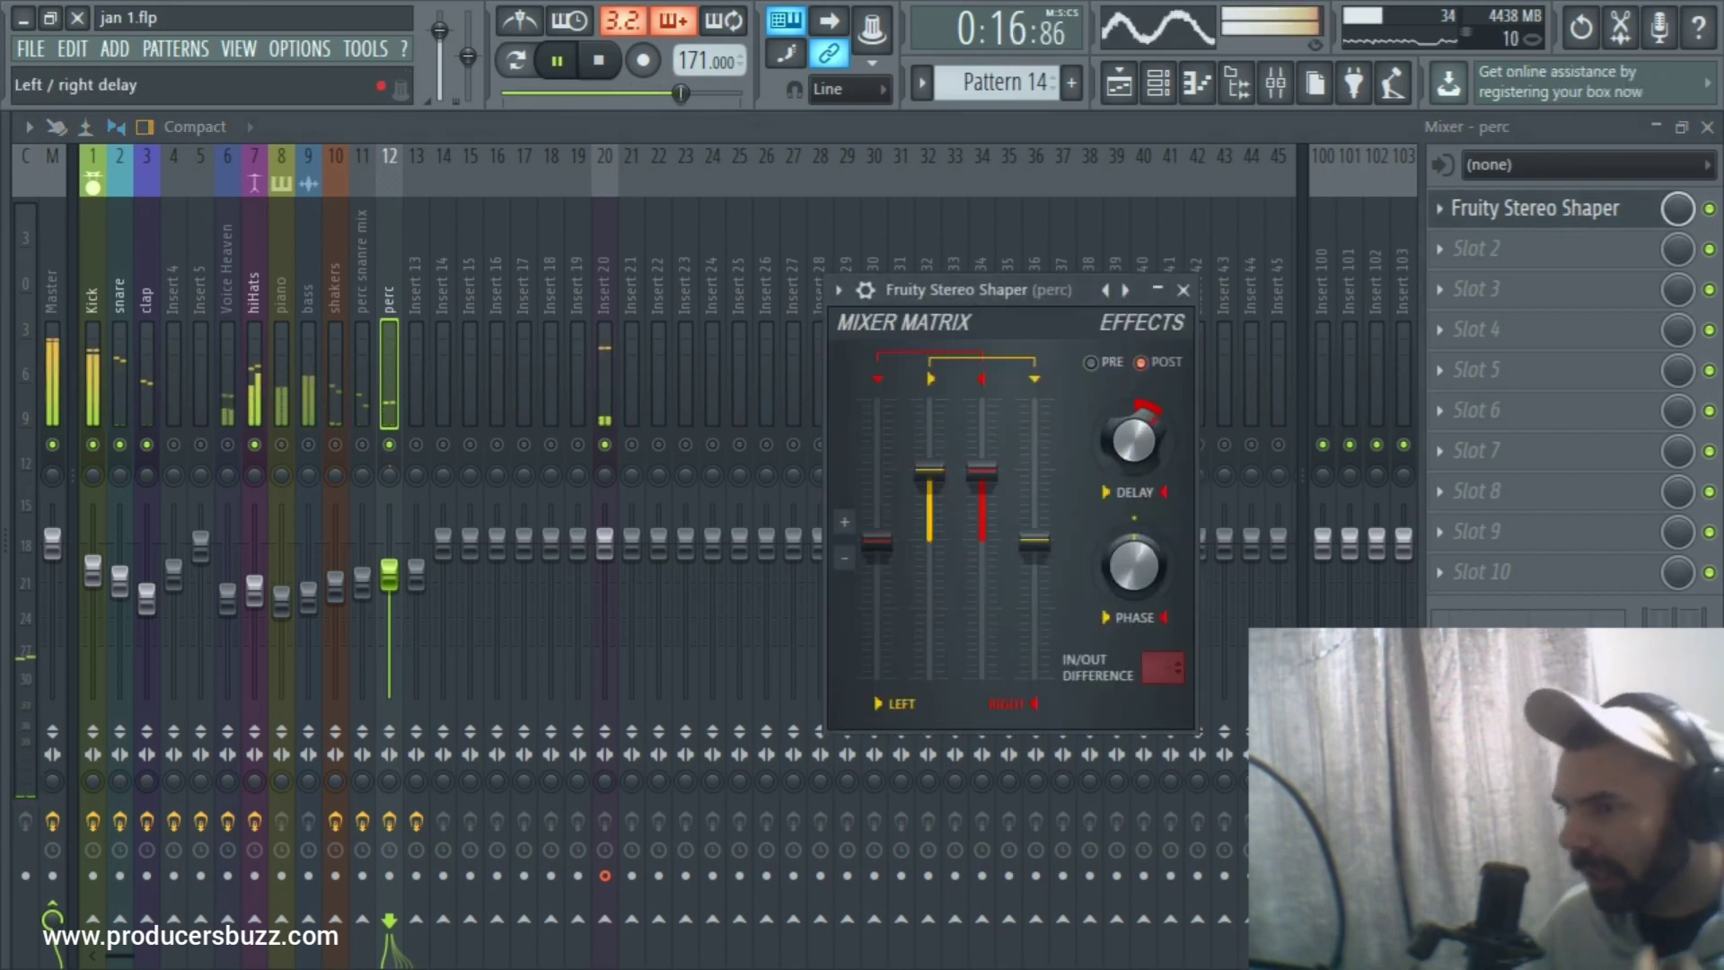
drag(1133, 440, 1133, 428)
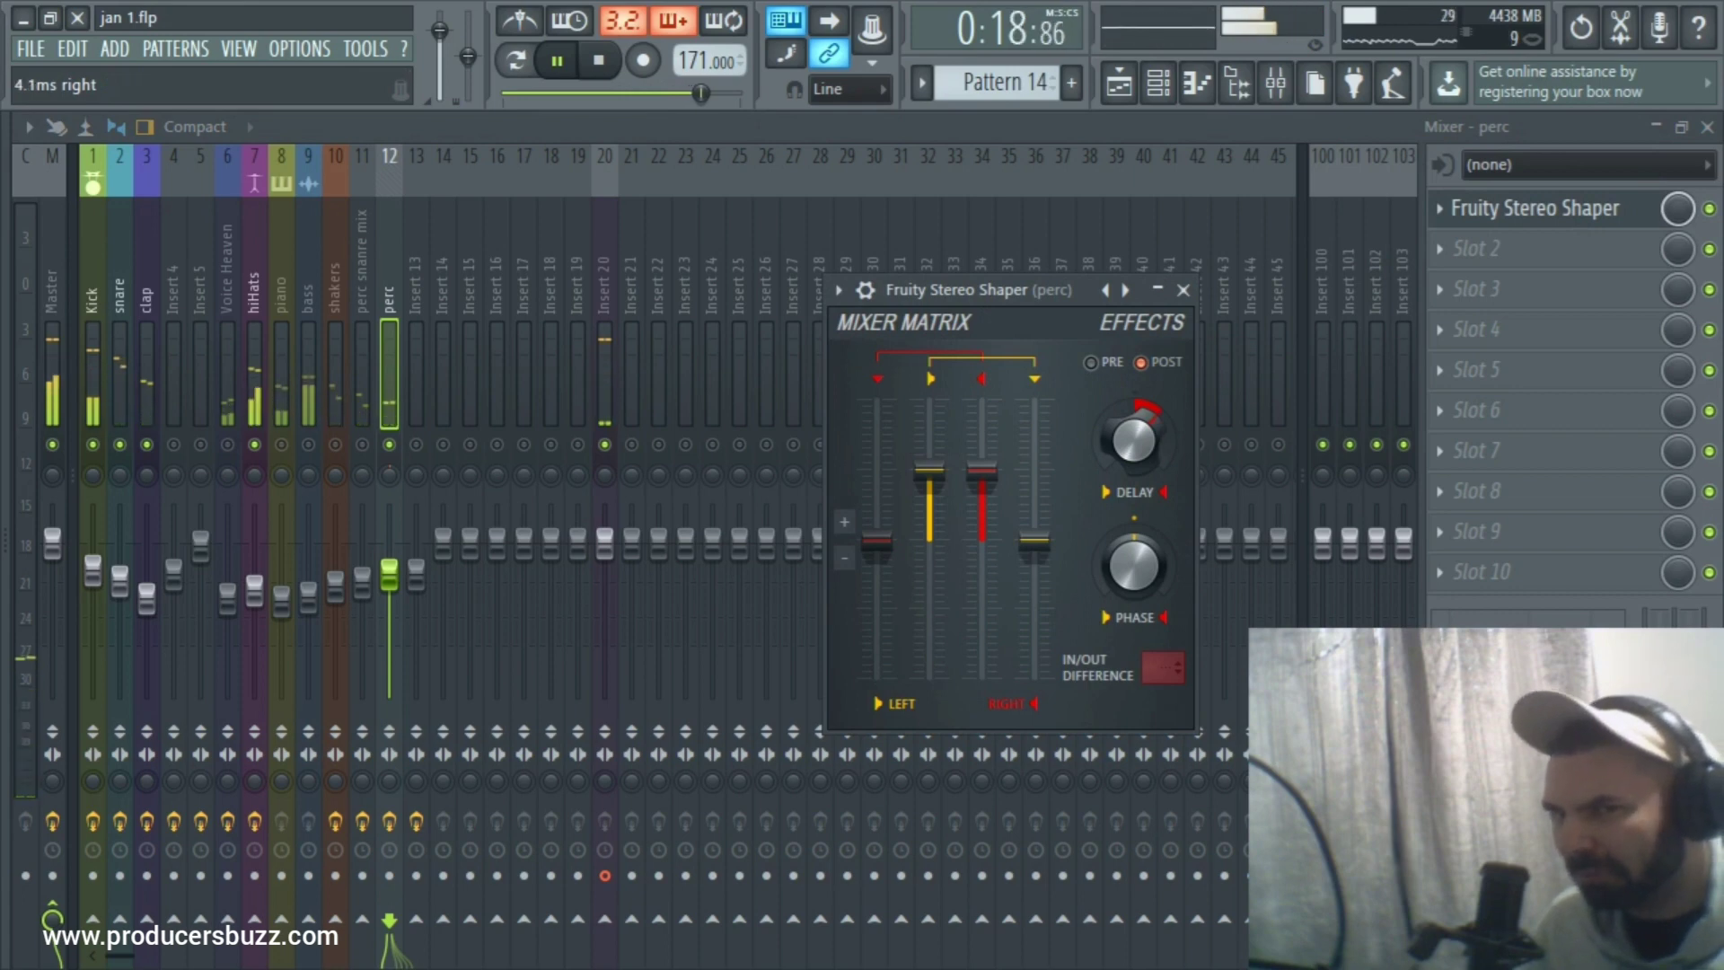
click(1183, 290)
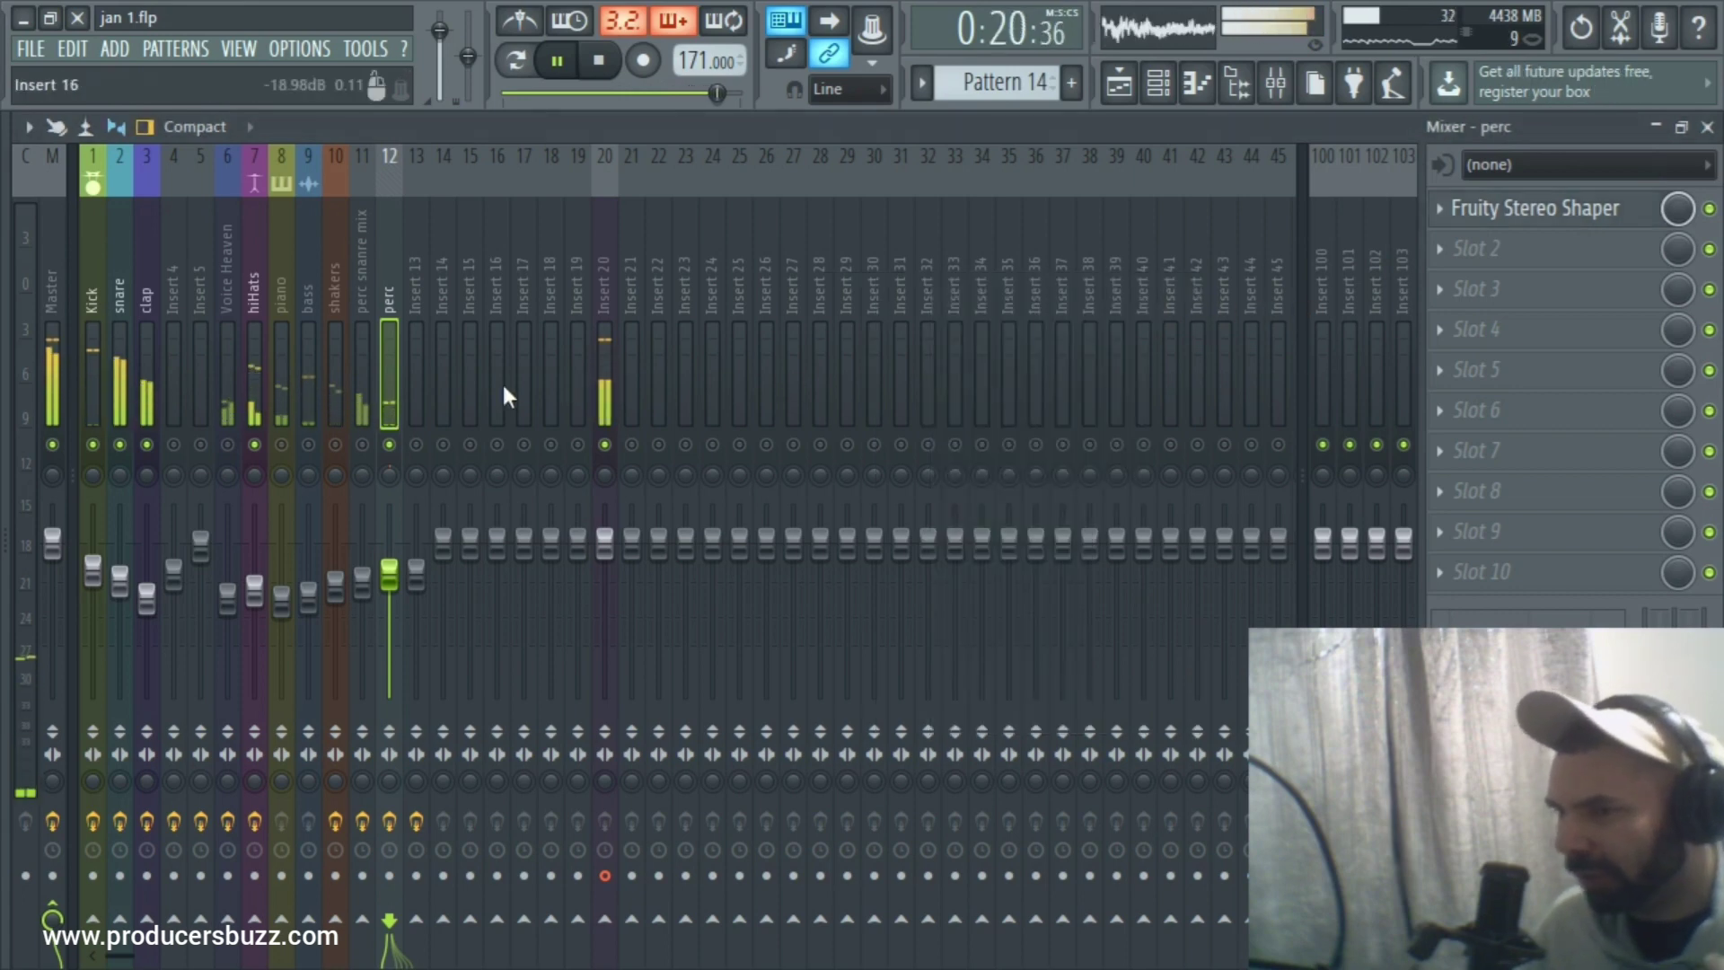
Adjust the stereo delay in the perc snanre mix track's Fruity Stereo Shaper and set the track volume to about 74%.
click(358, 382)
click(1576, 216)
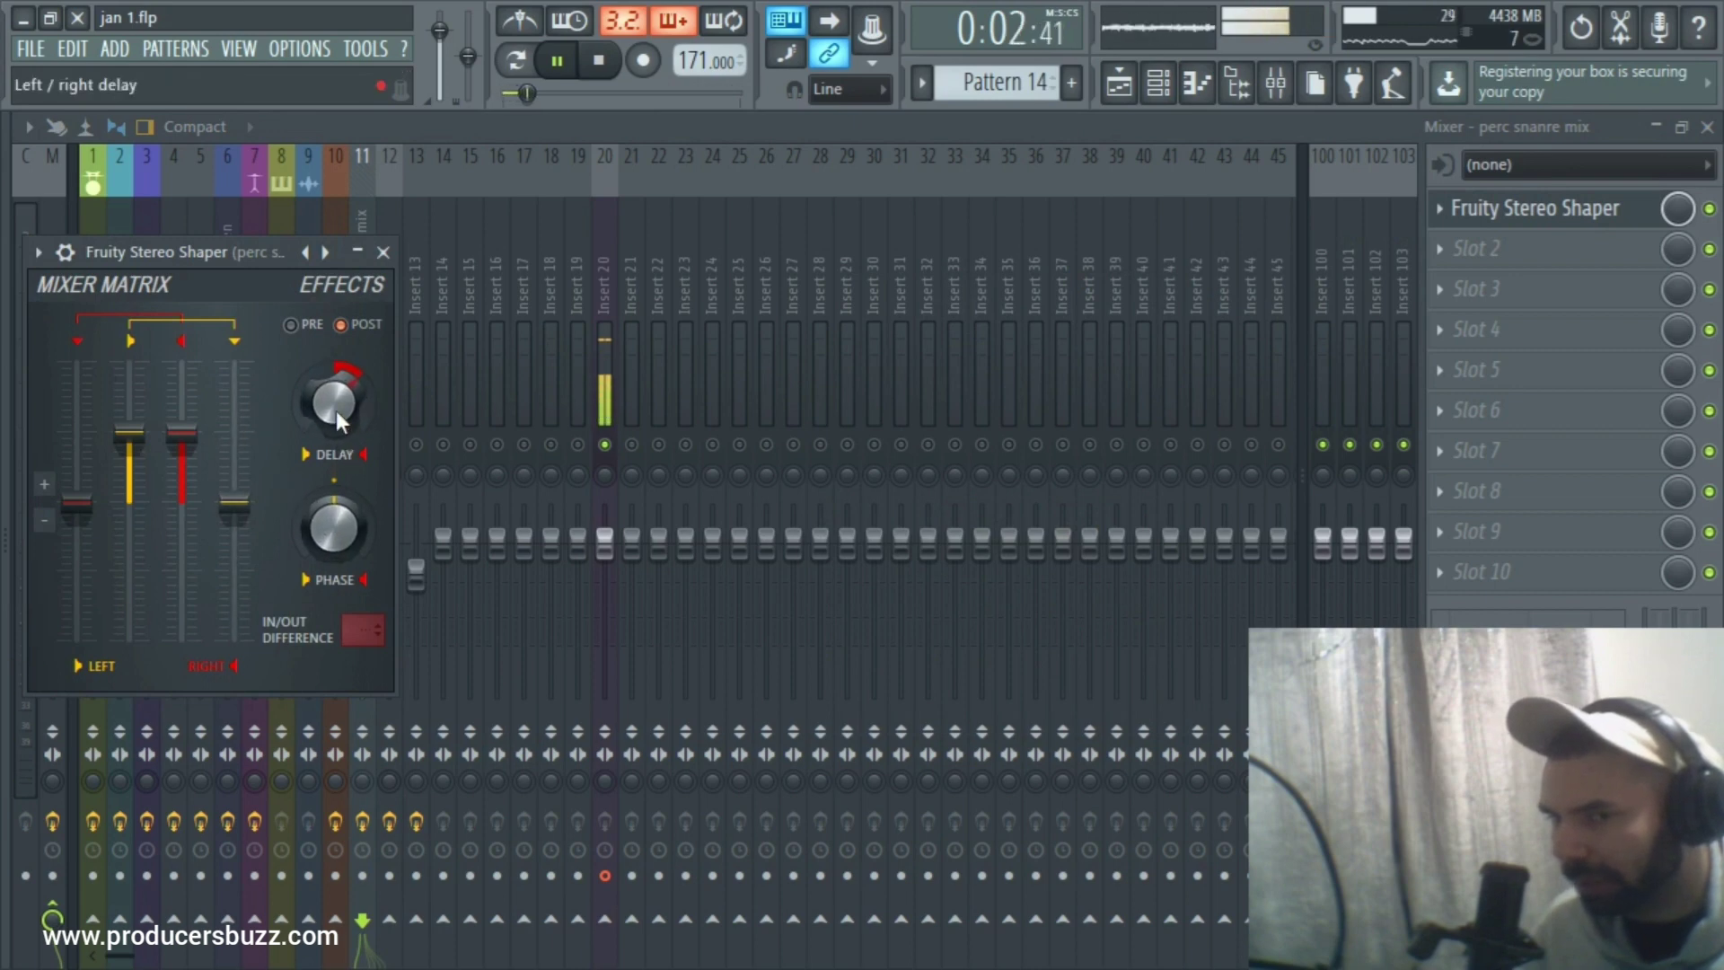
drag(336, 411, 336, 407)
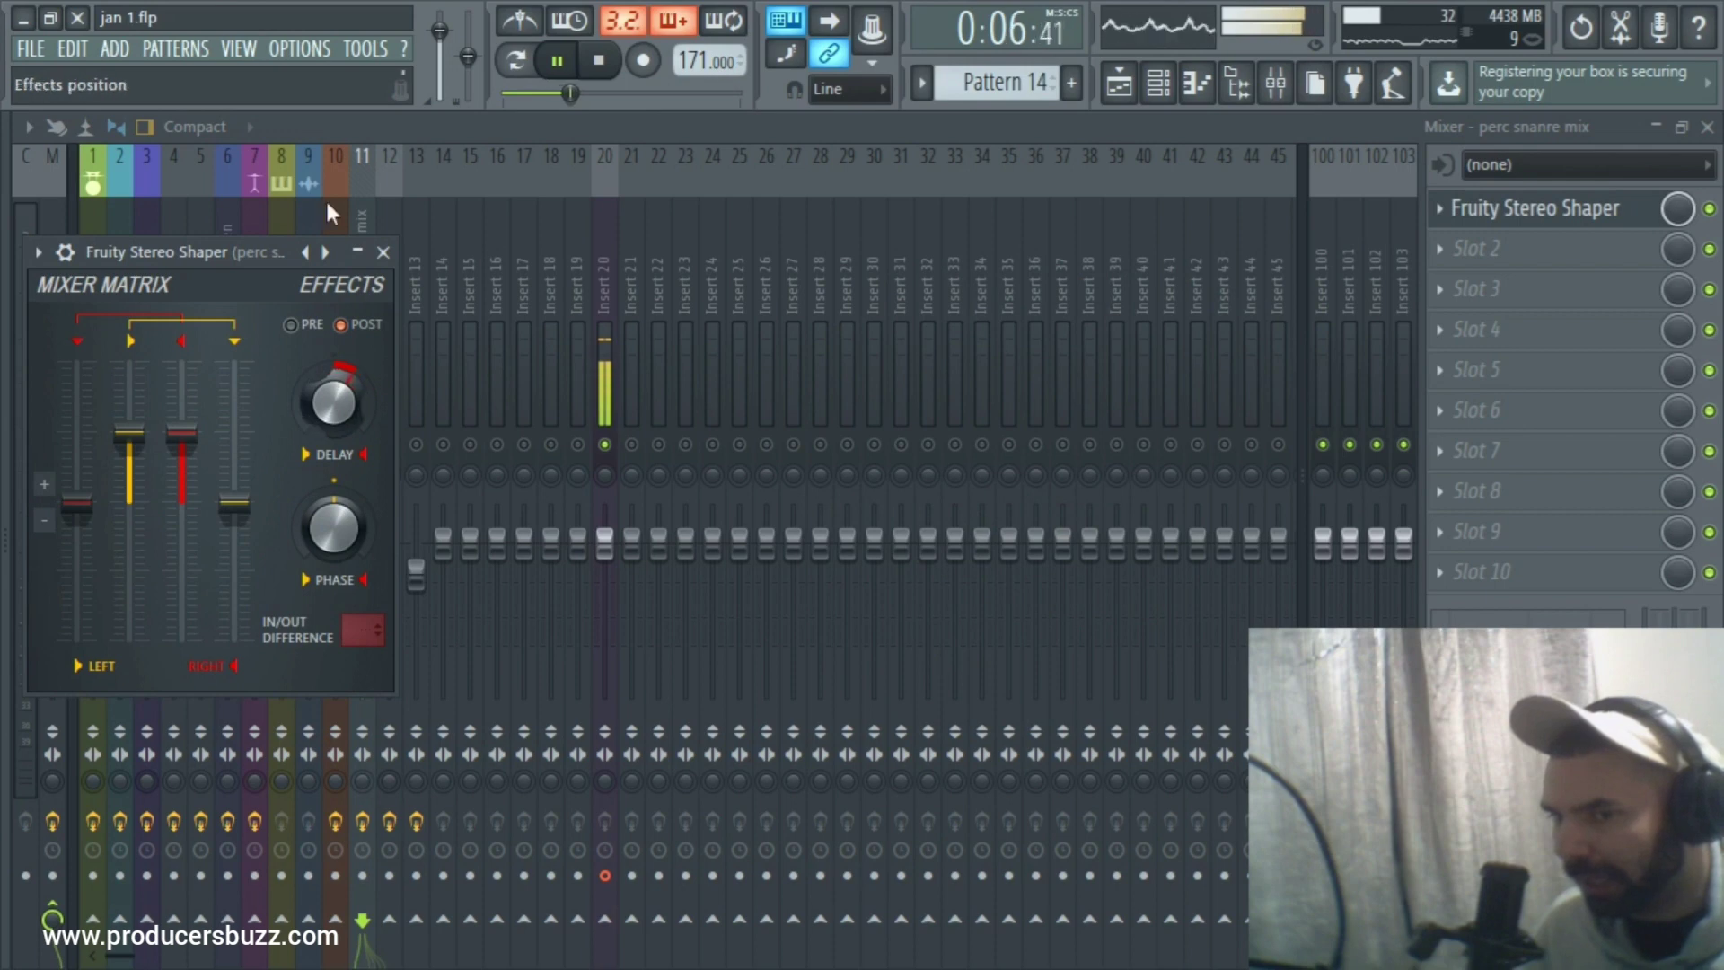
click(356, 252)
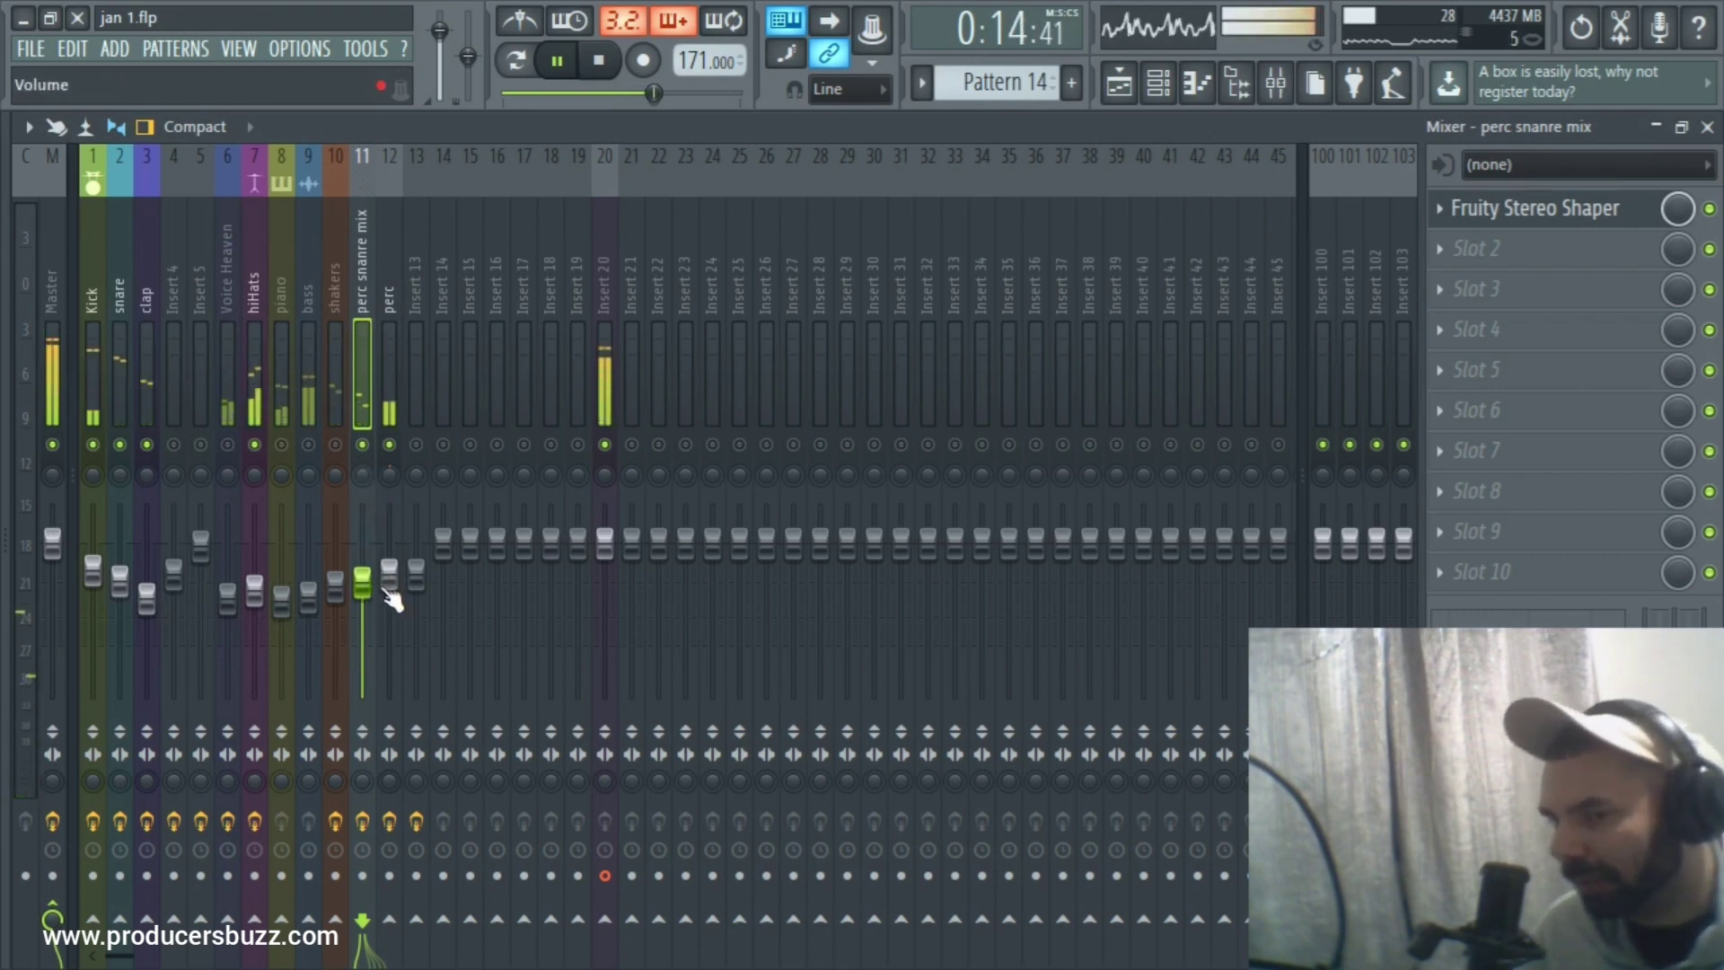
drag(371, 583, 371, 585)
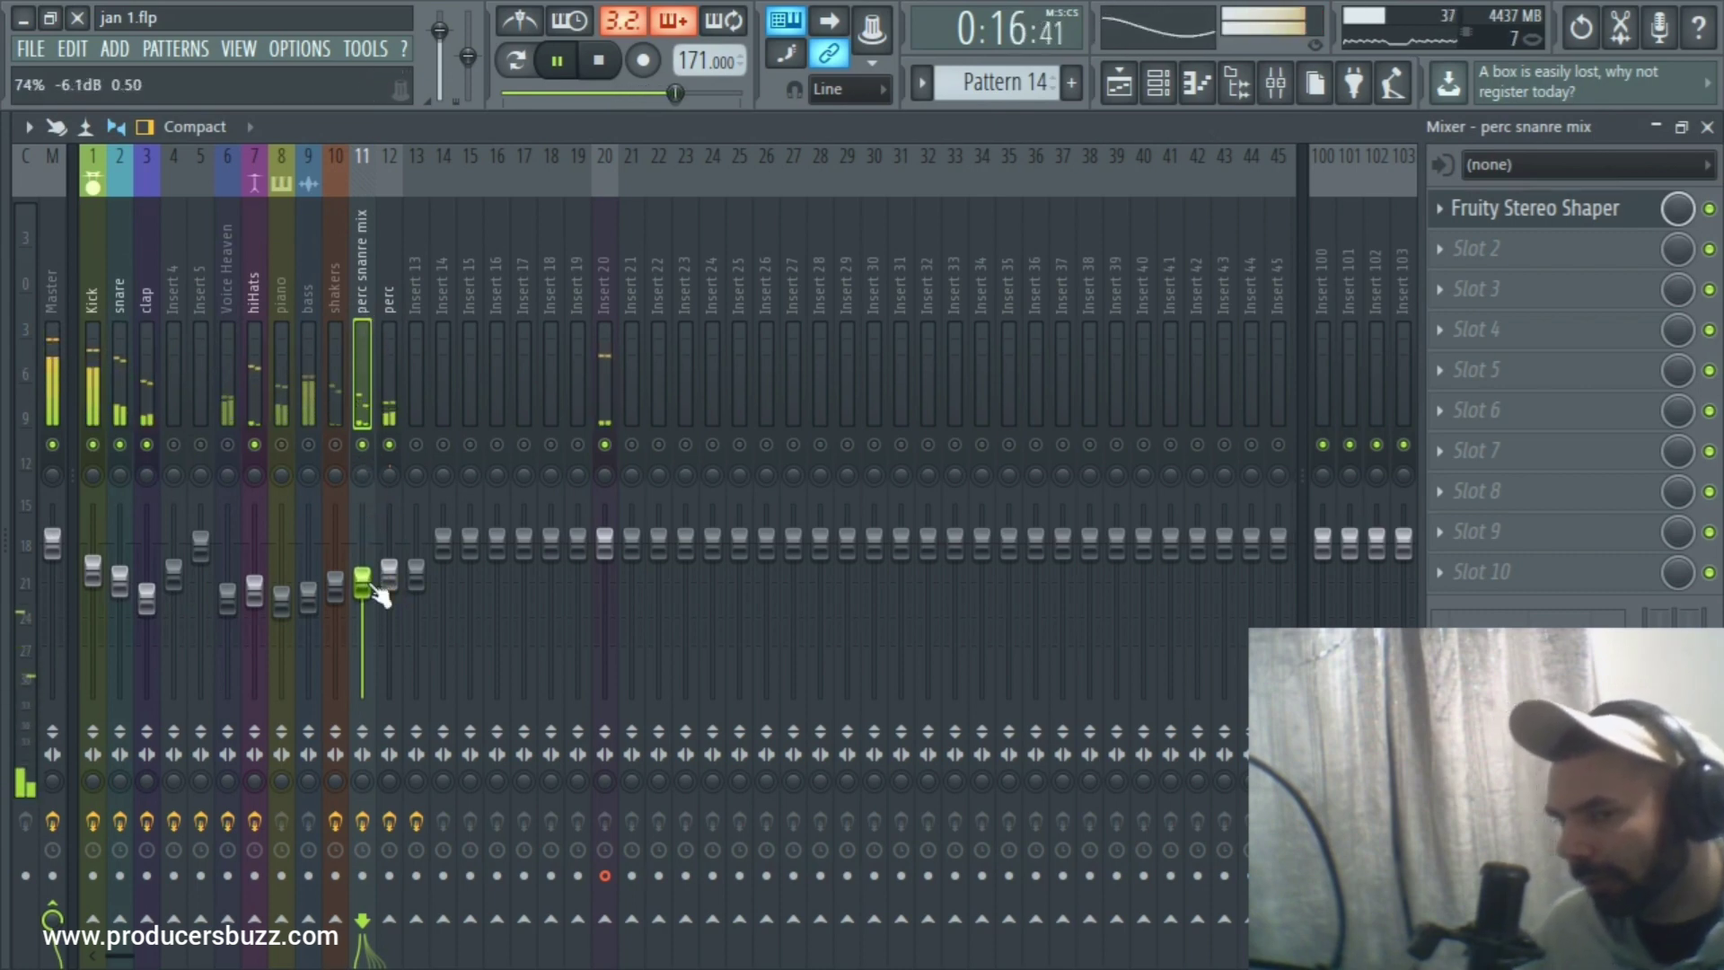
Listen to the percussion with the snare and Kick tracks muted, unmute both and stop playback.
click(119, 444)
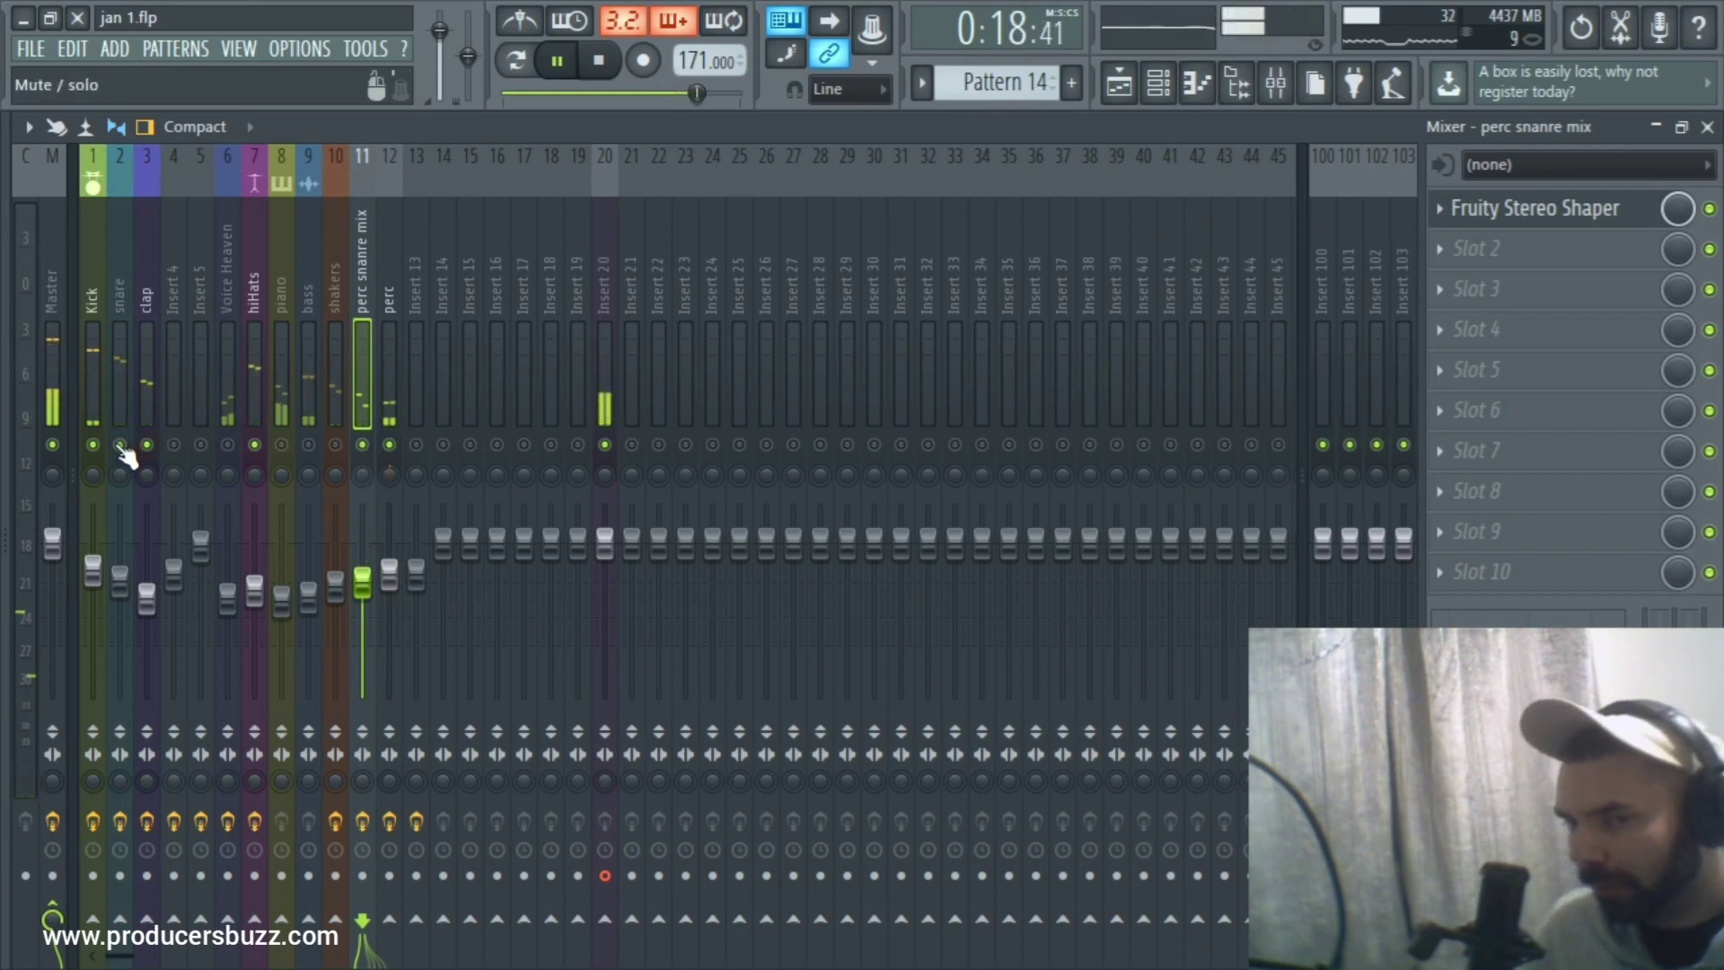
click(92, 444)
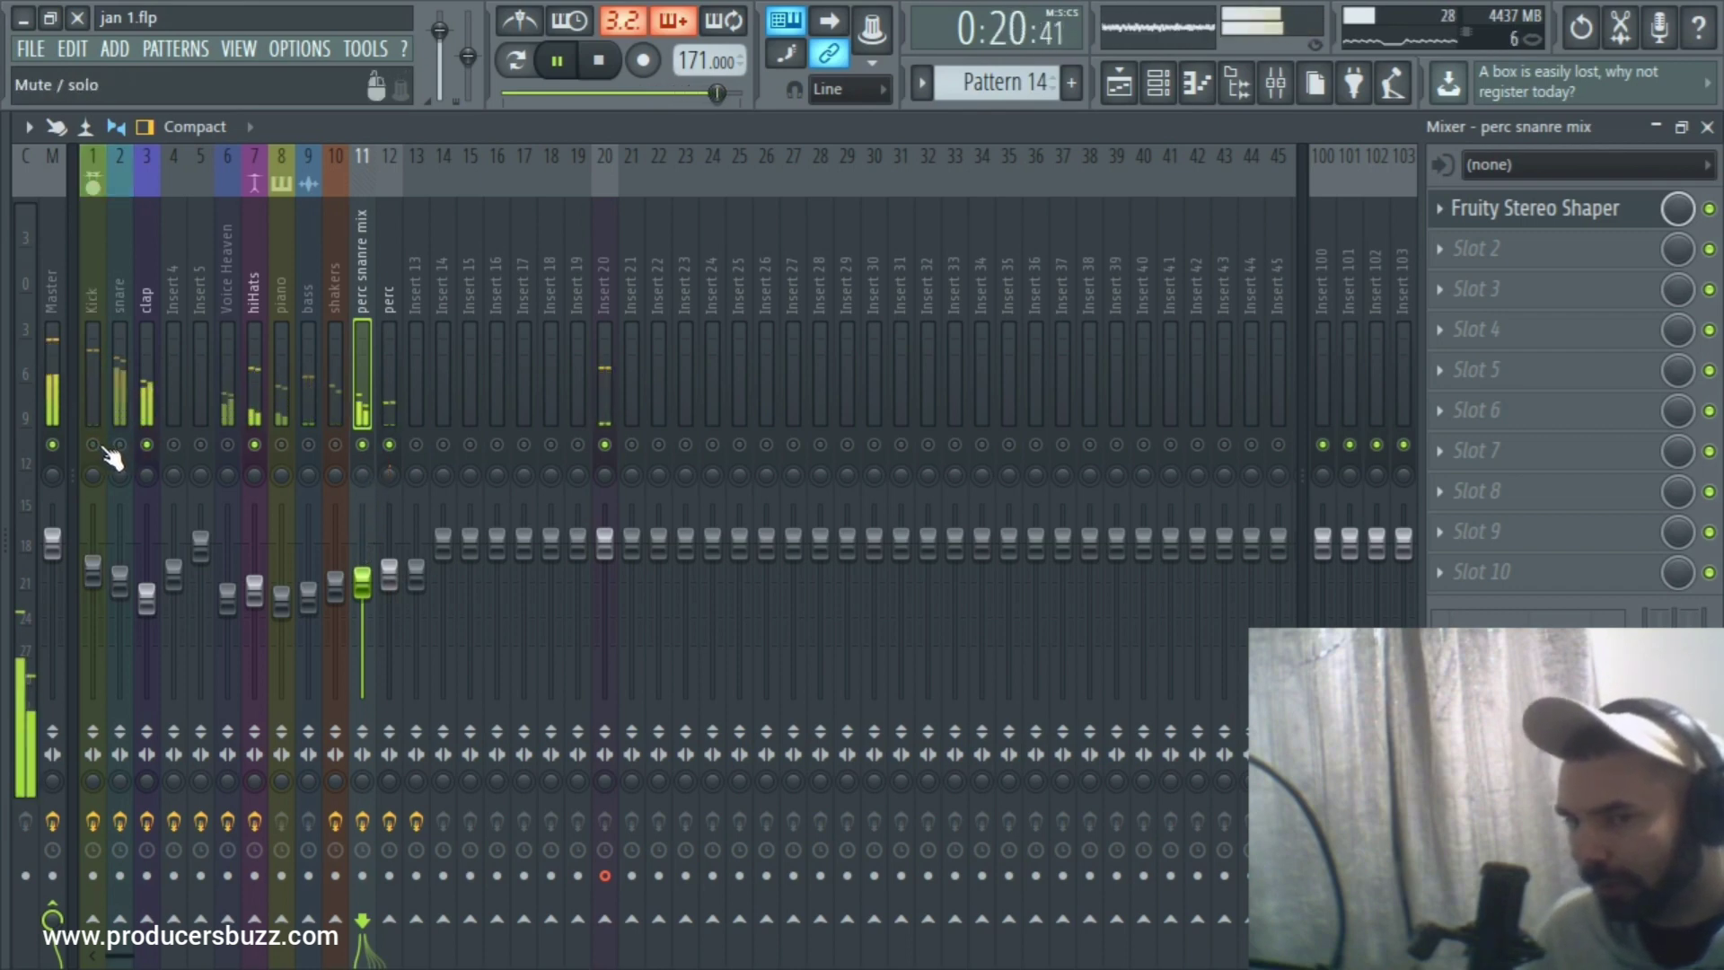
click(93, 444)
click(119, 444)
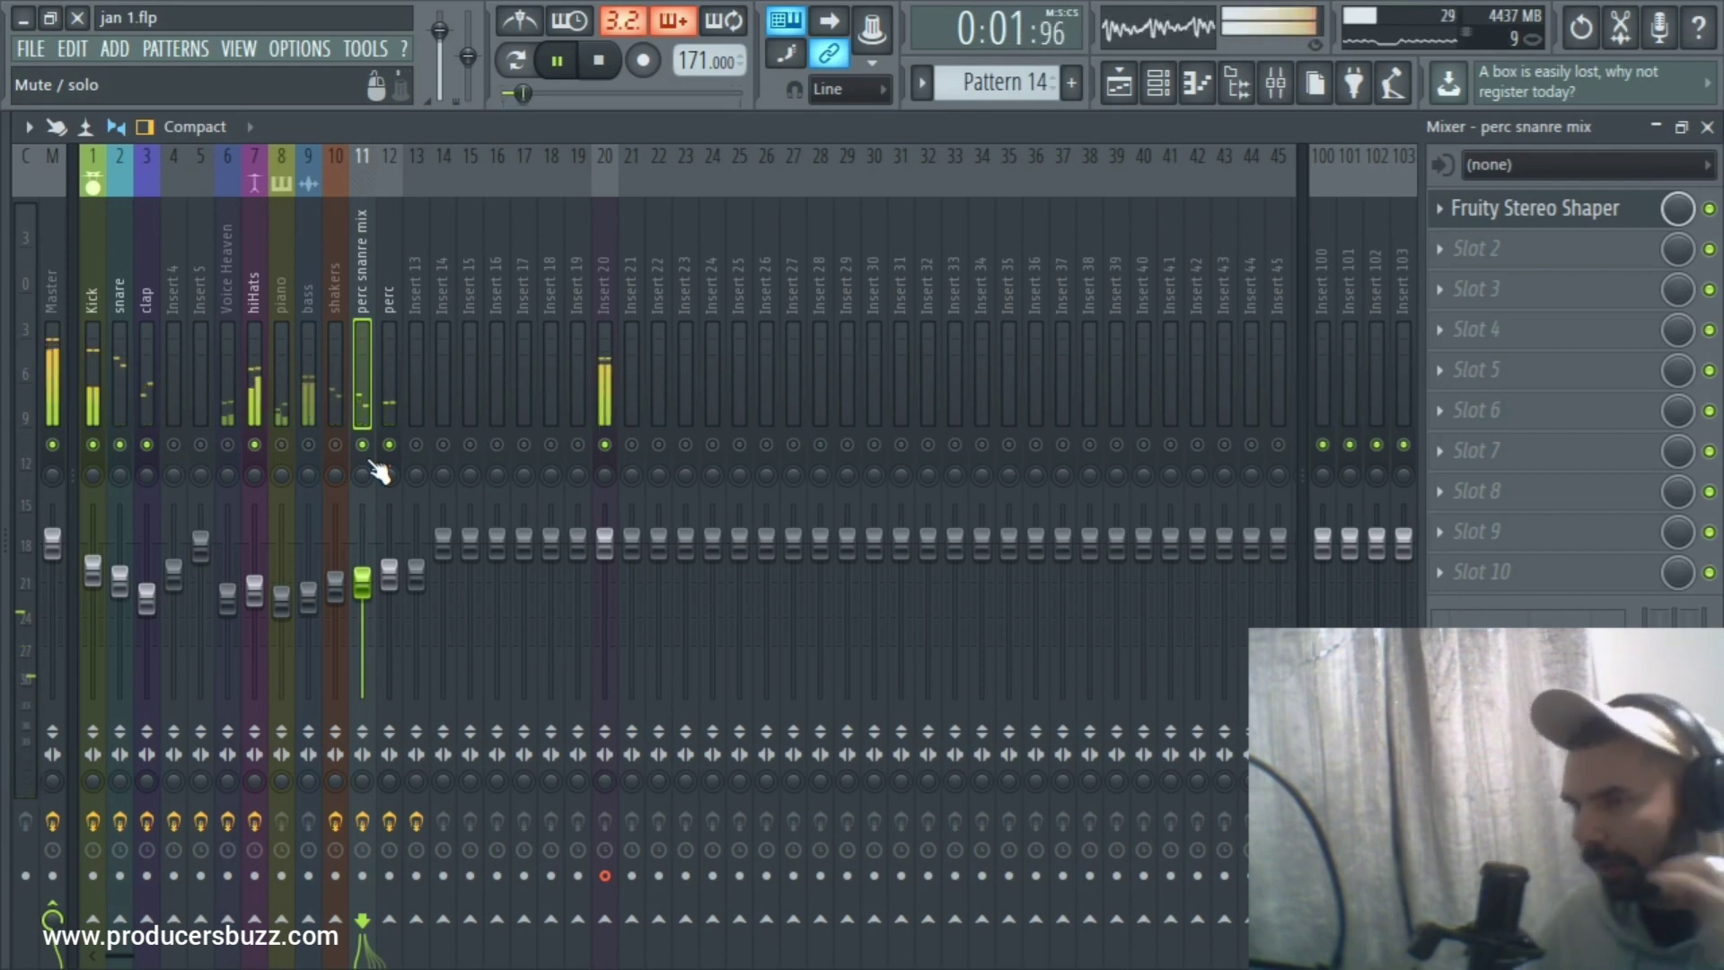
key(space)
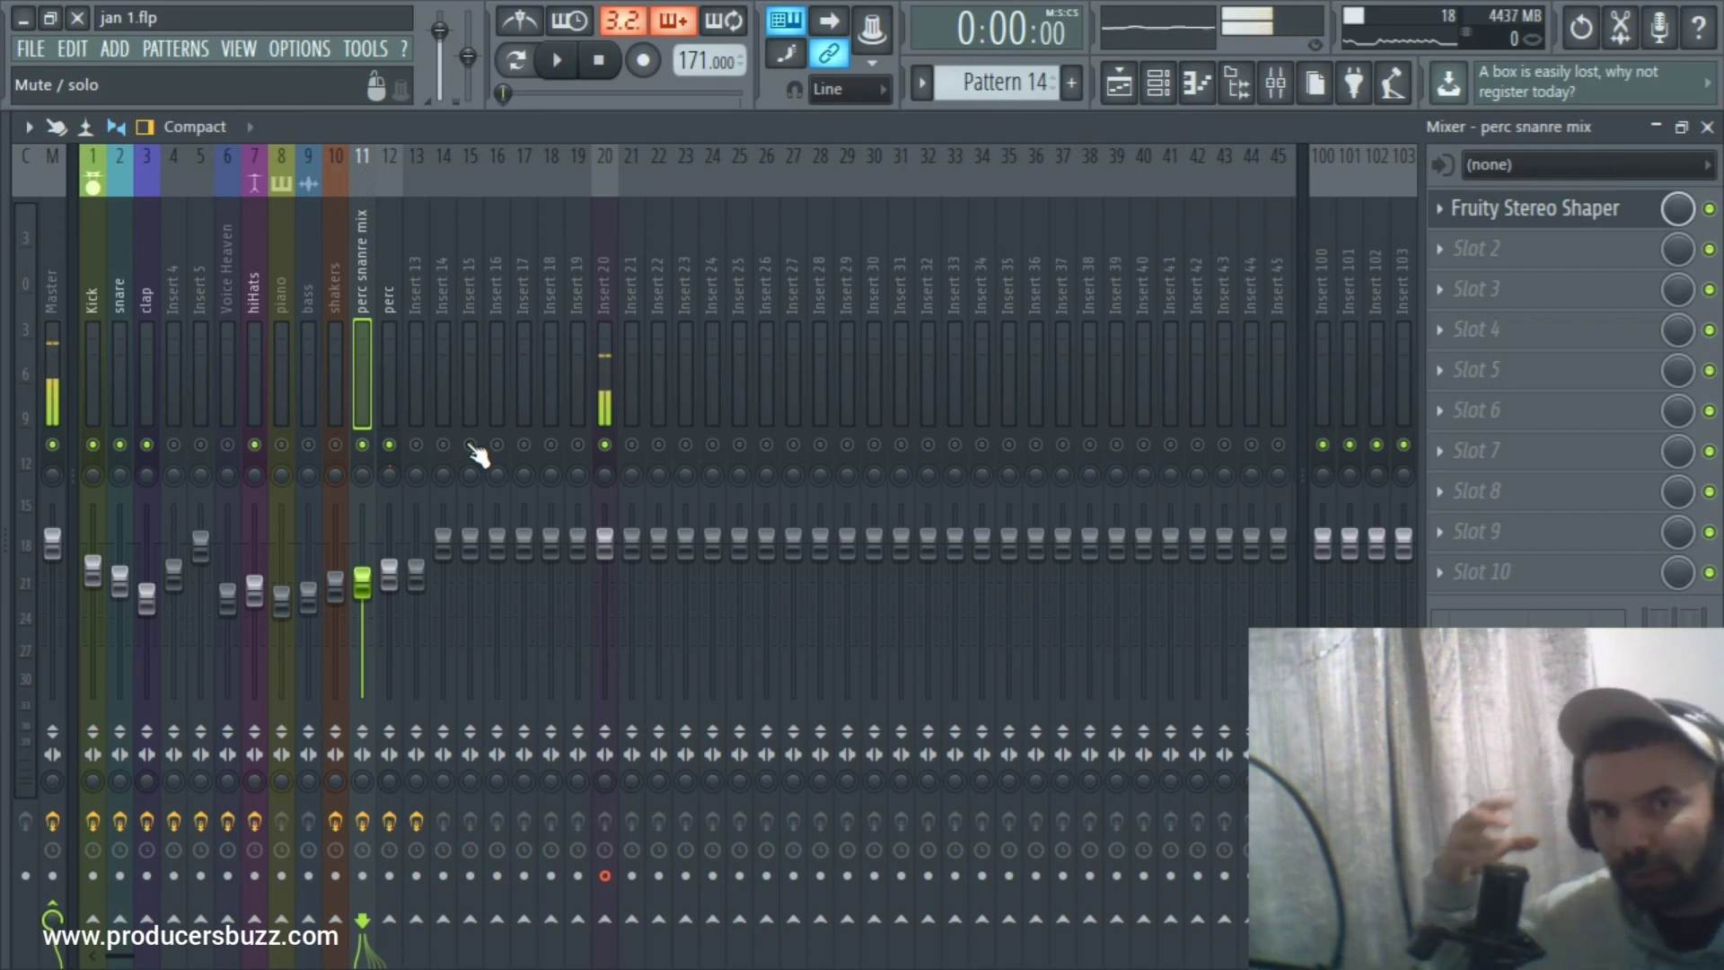
Unmute the shakers track, play the song and inspect the track's Fruity parametric EQ.
click(336, 283)
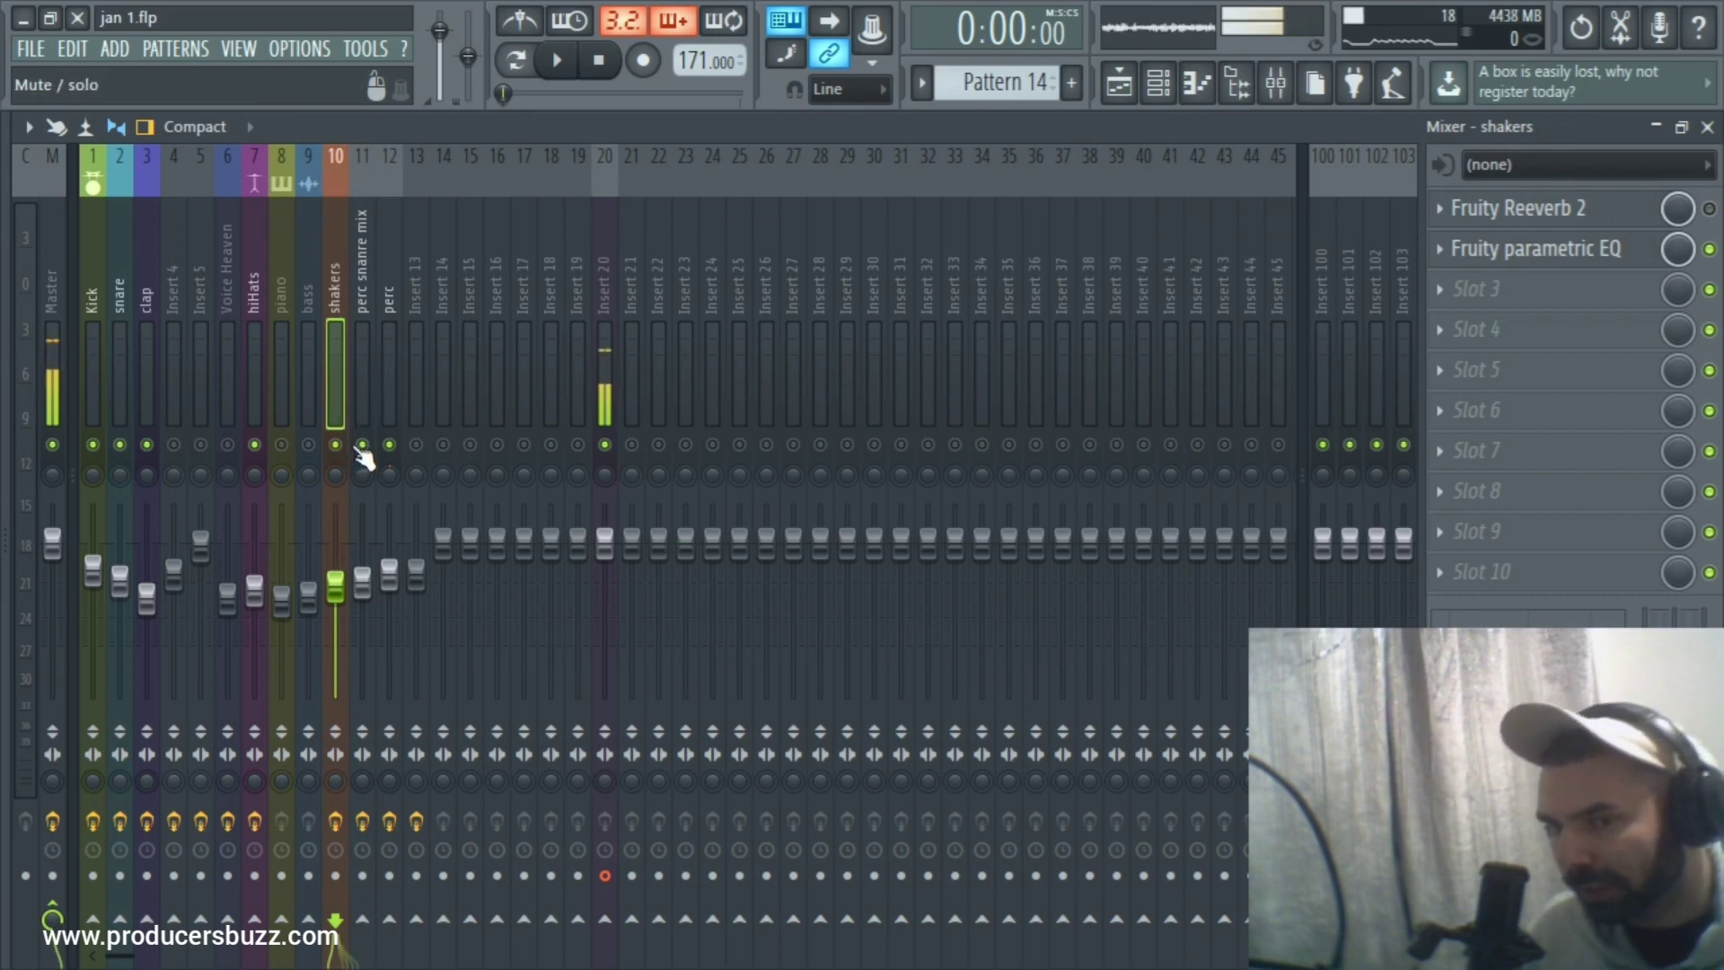
key(space)
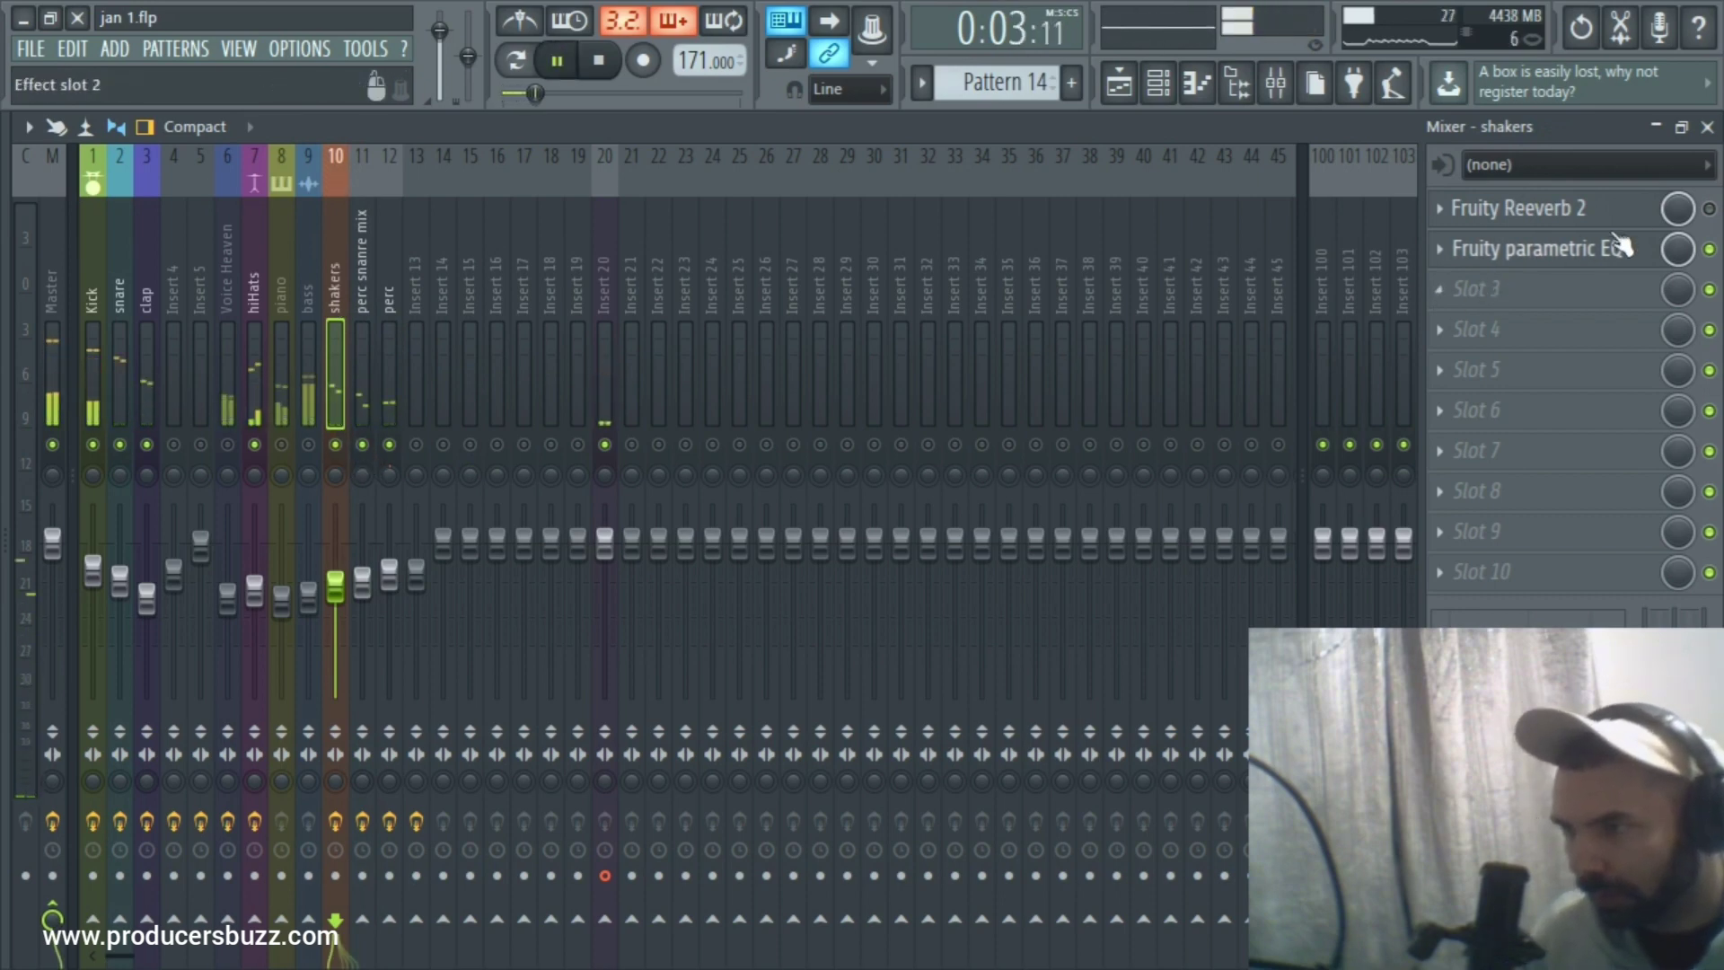
click(1544, 249)
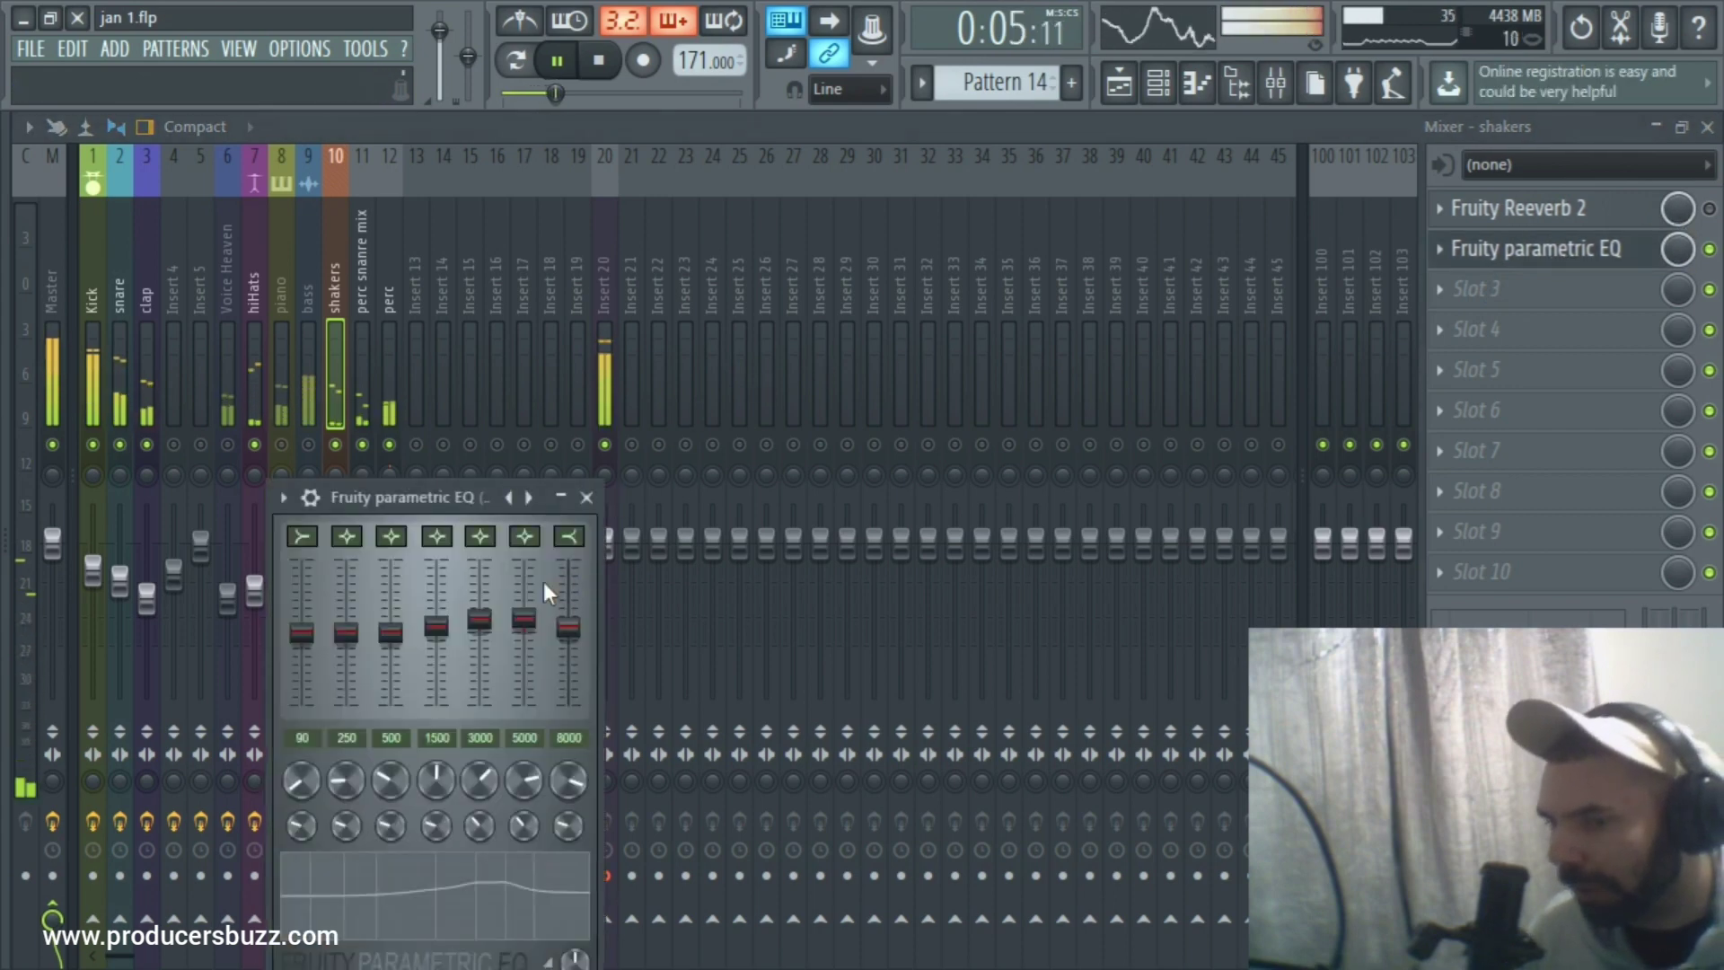
Replace the Fruity parametric EQ in the shakers track's effect slot 2 with MEqualizer.
click(1444, 254)
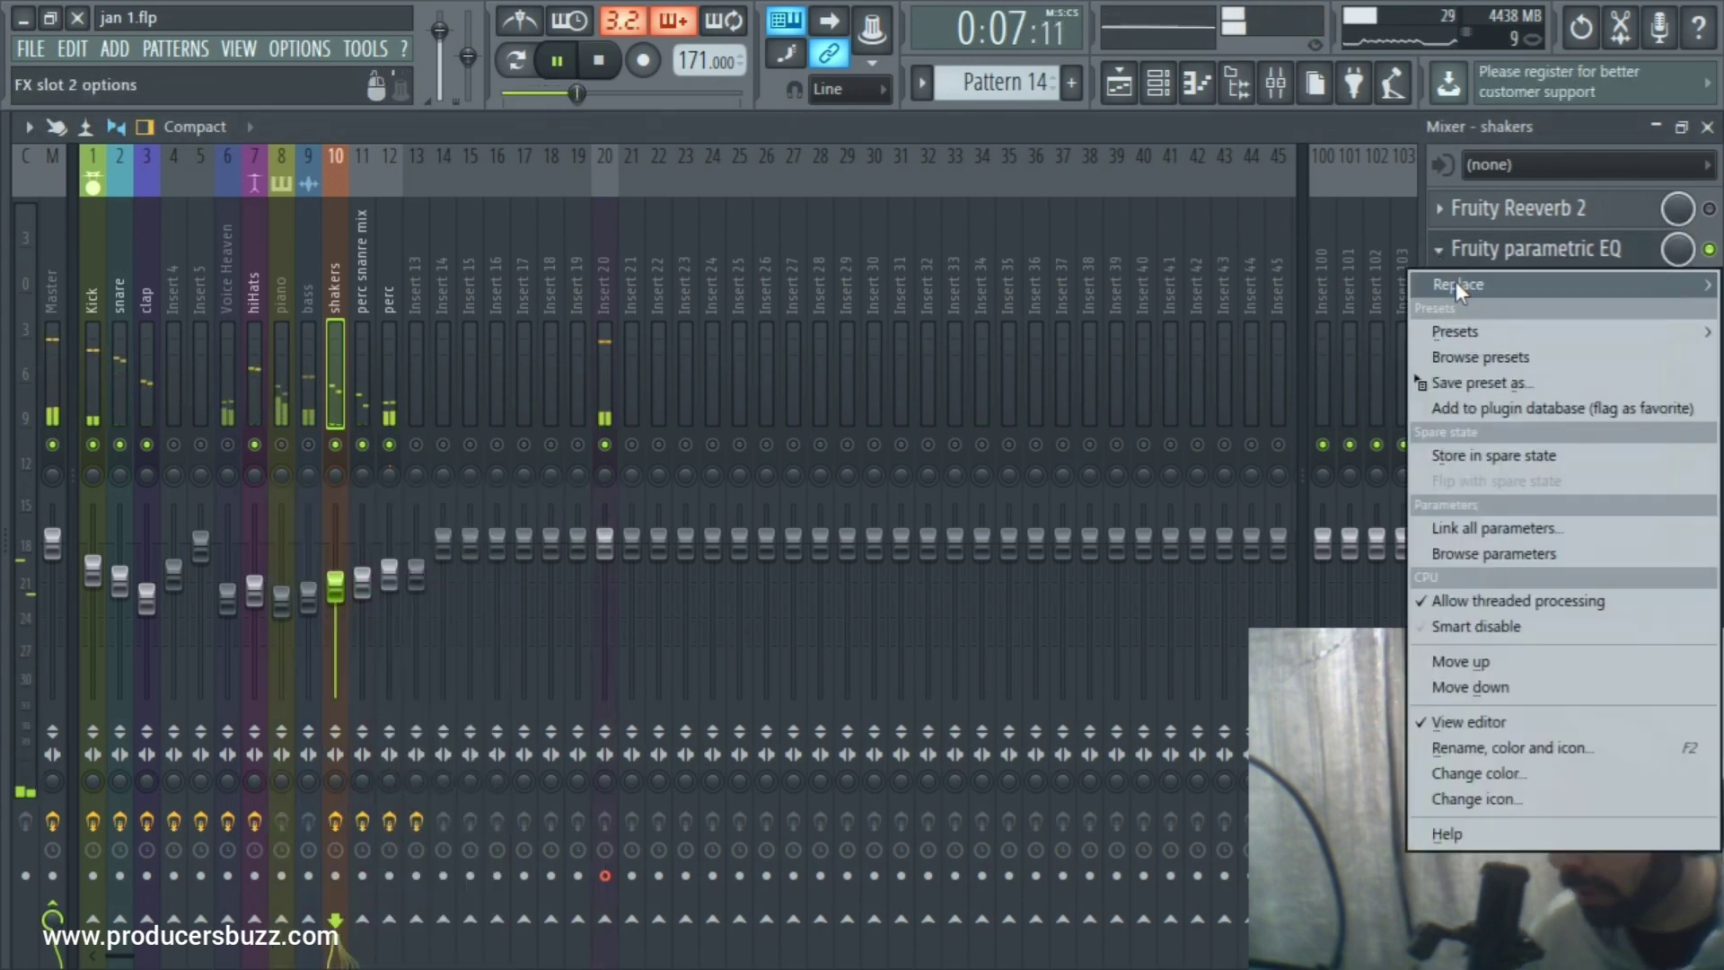
mouse_move(1456, 282)
click(1352, 52)
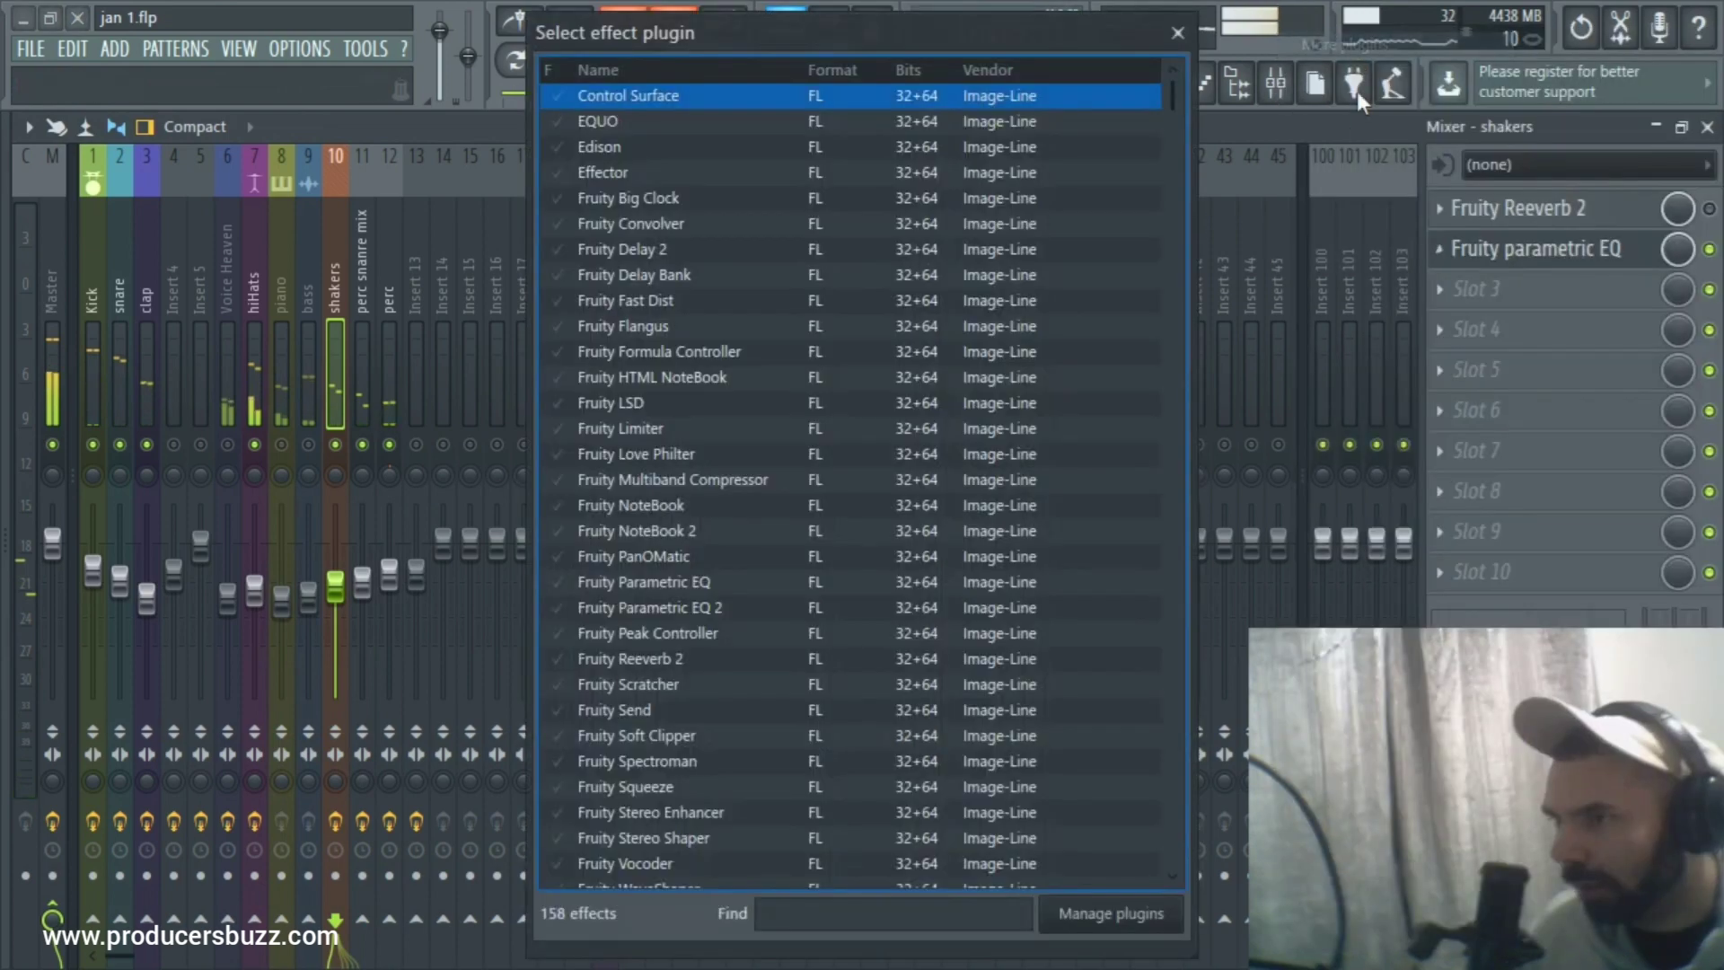
scroll(793, 541, down, 15)
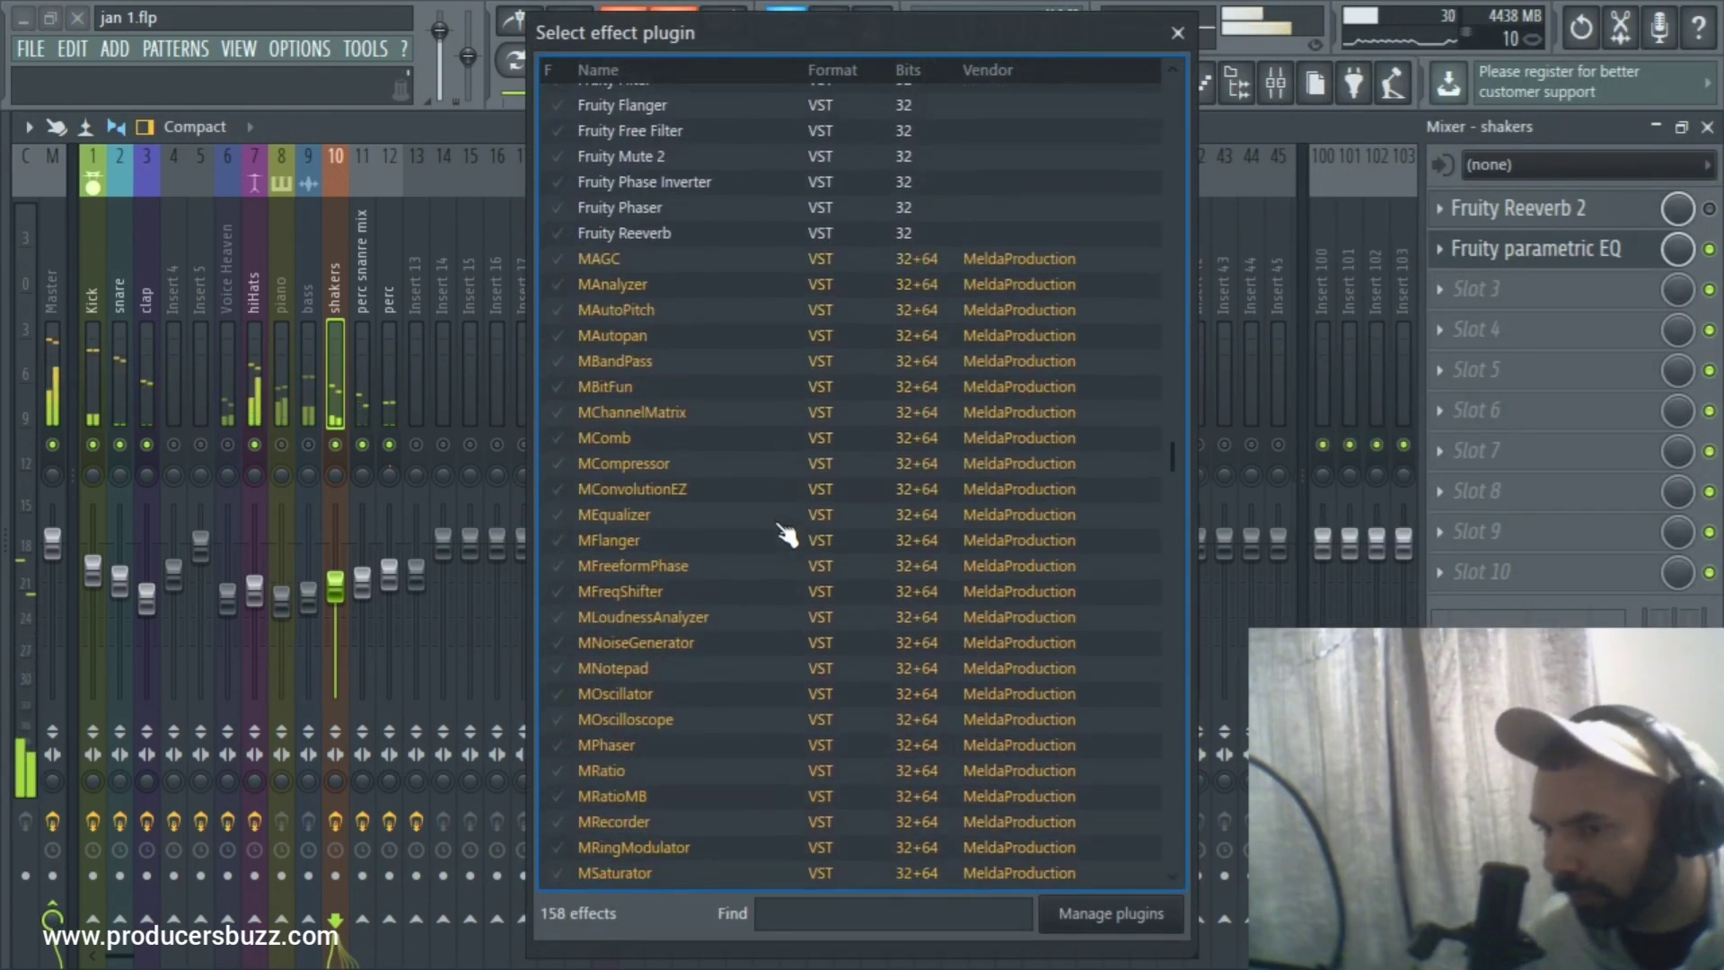
scroll(770, 513, up, 10)
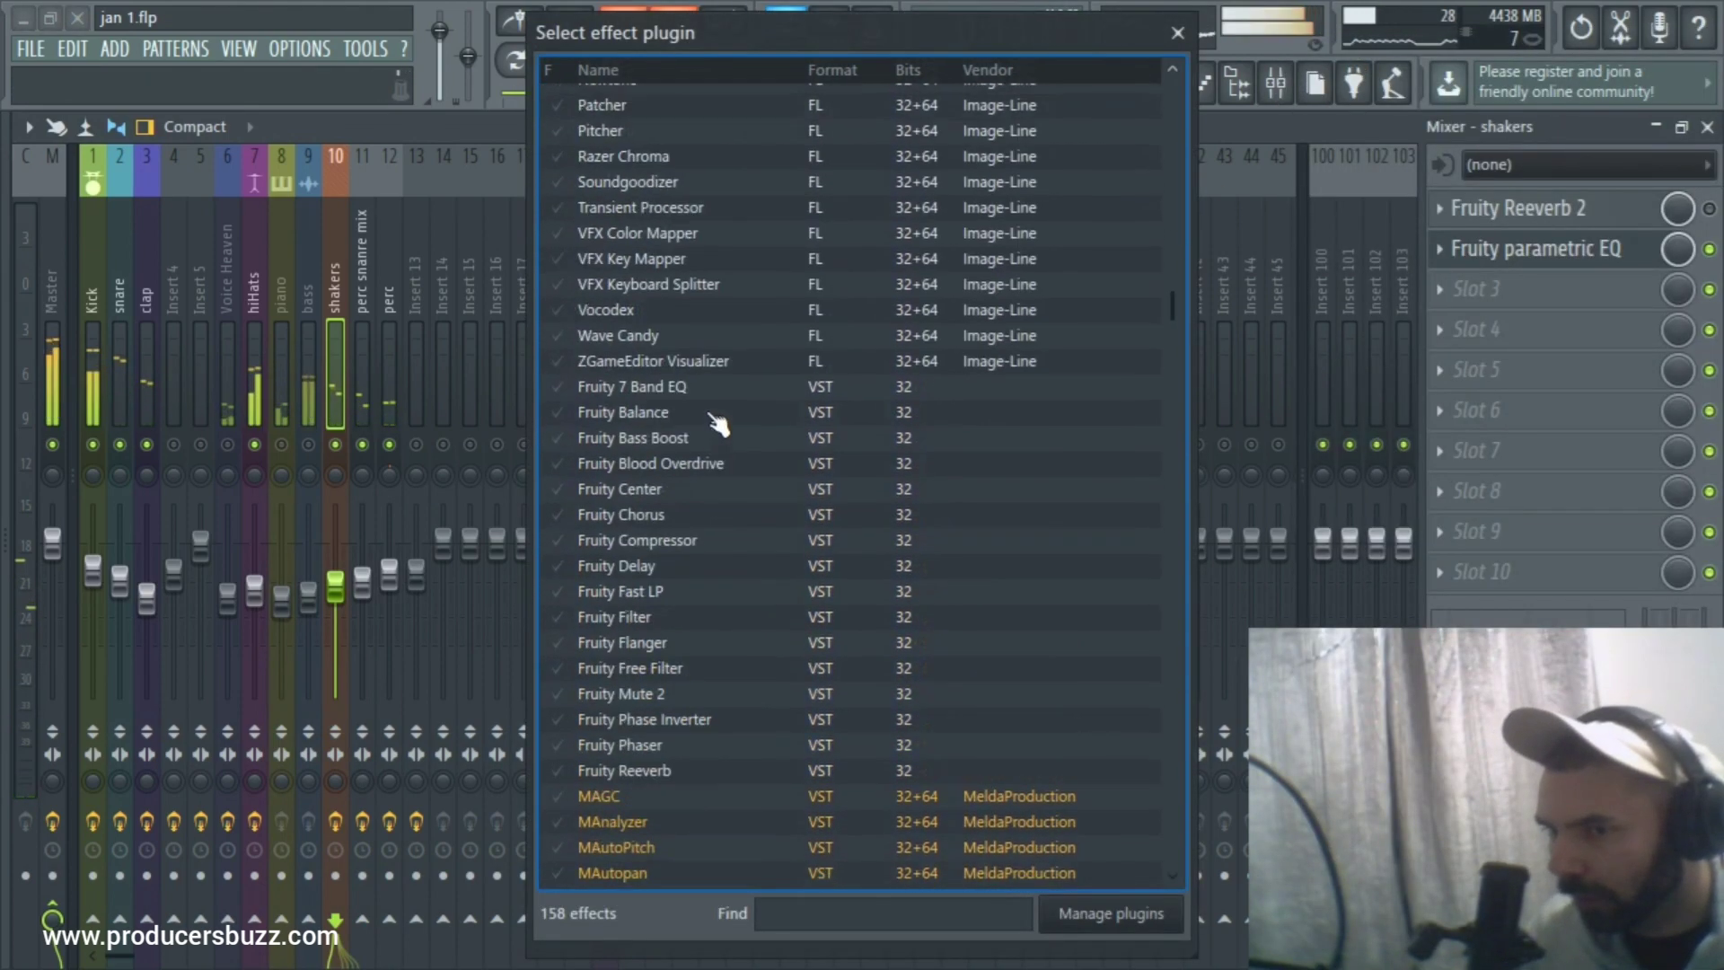
scroll(704, 431, down, 6)
scroll(685, 574, down, 2)
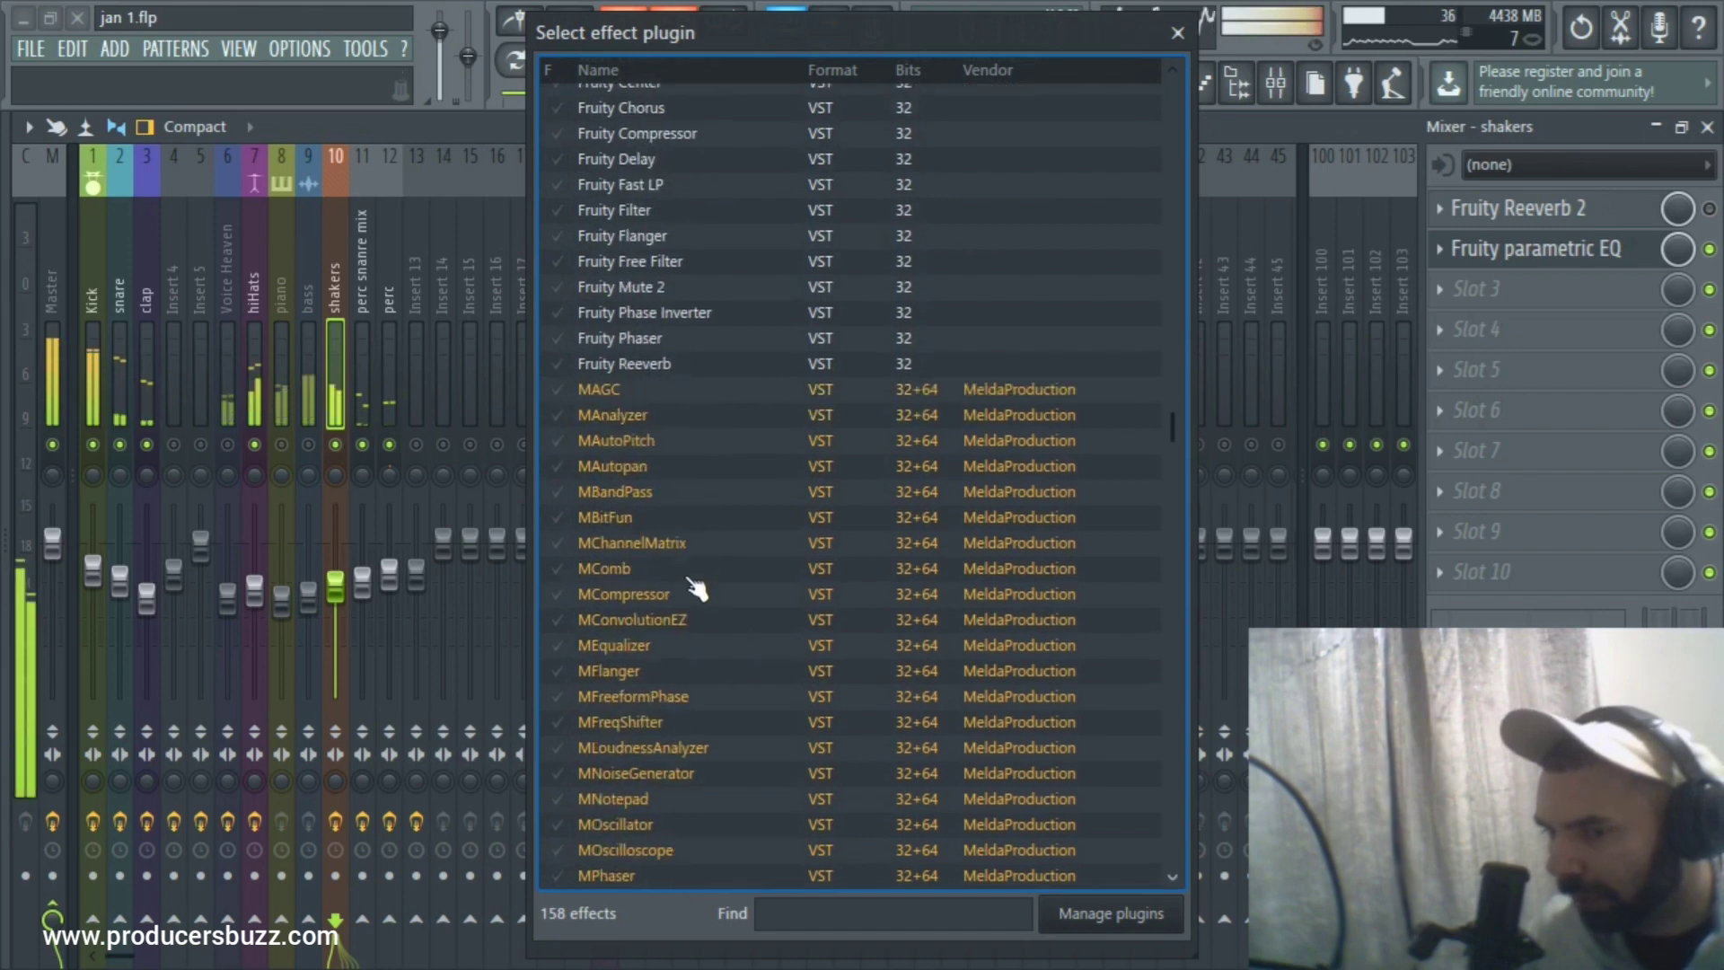
scroll(718, 642, down, 2)
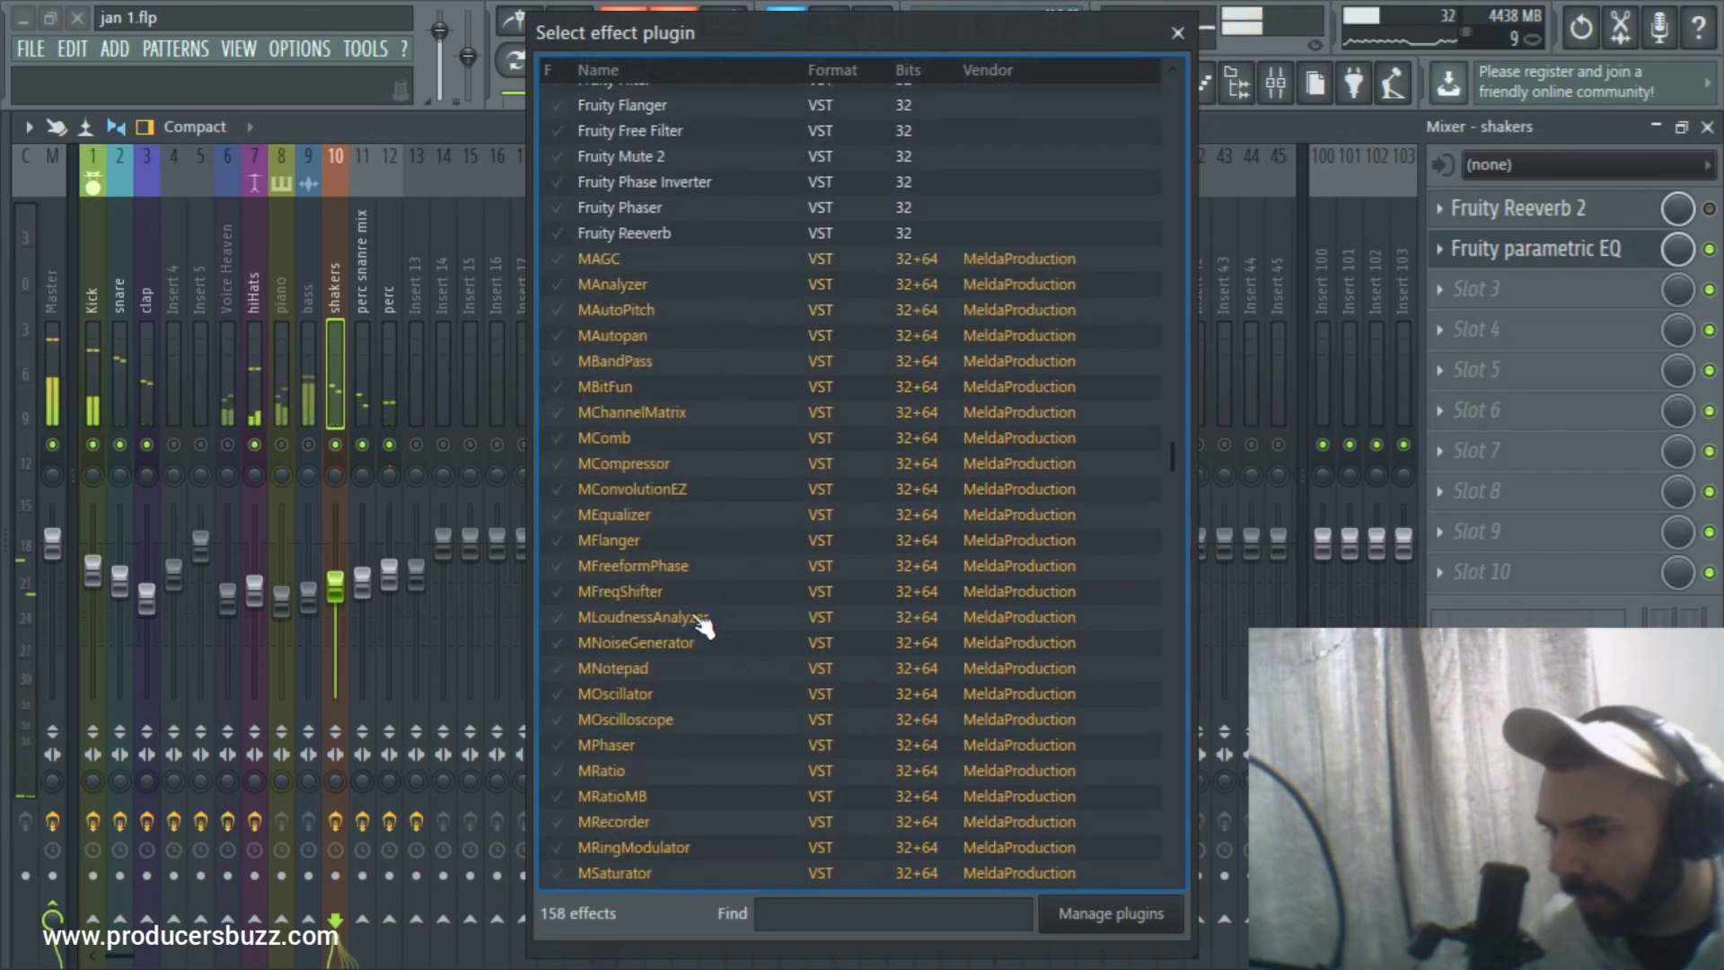
click(628, 515)
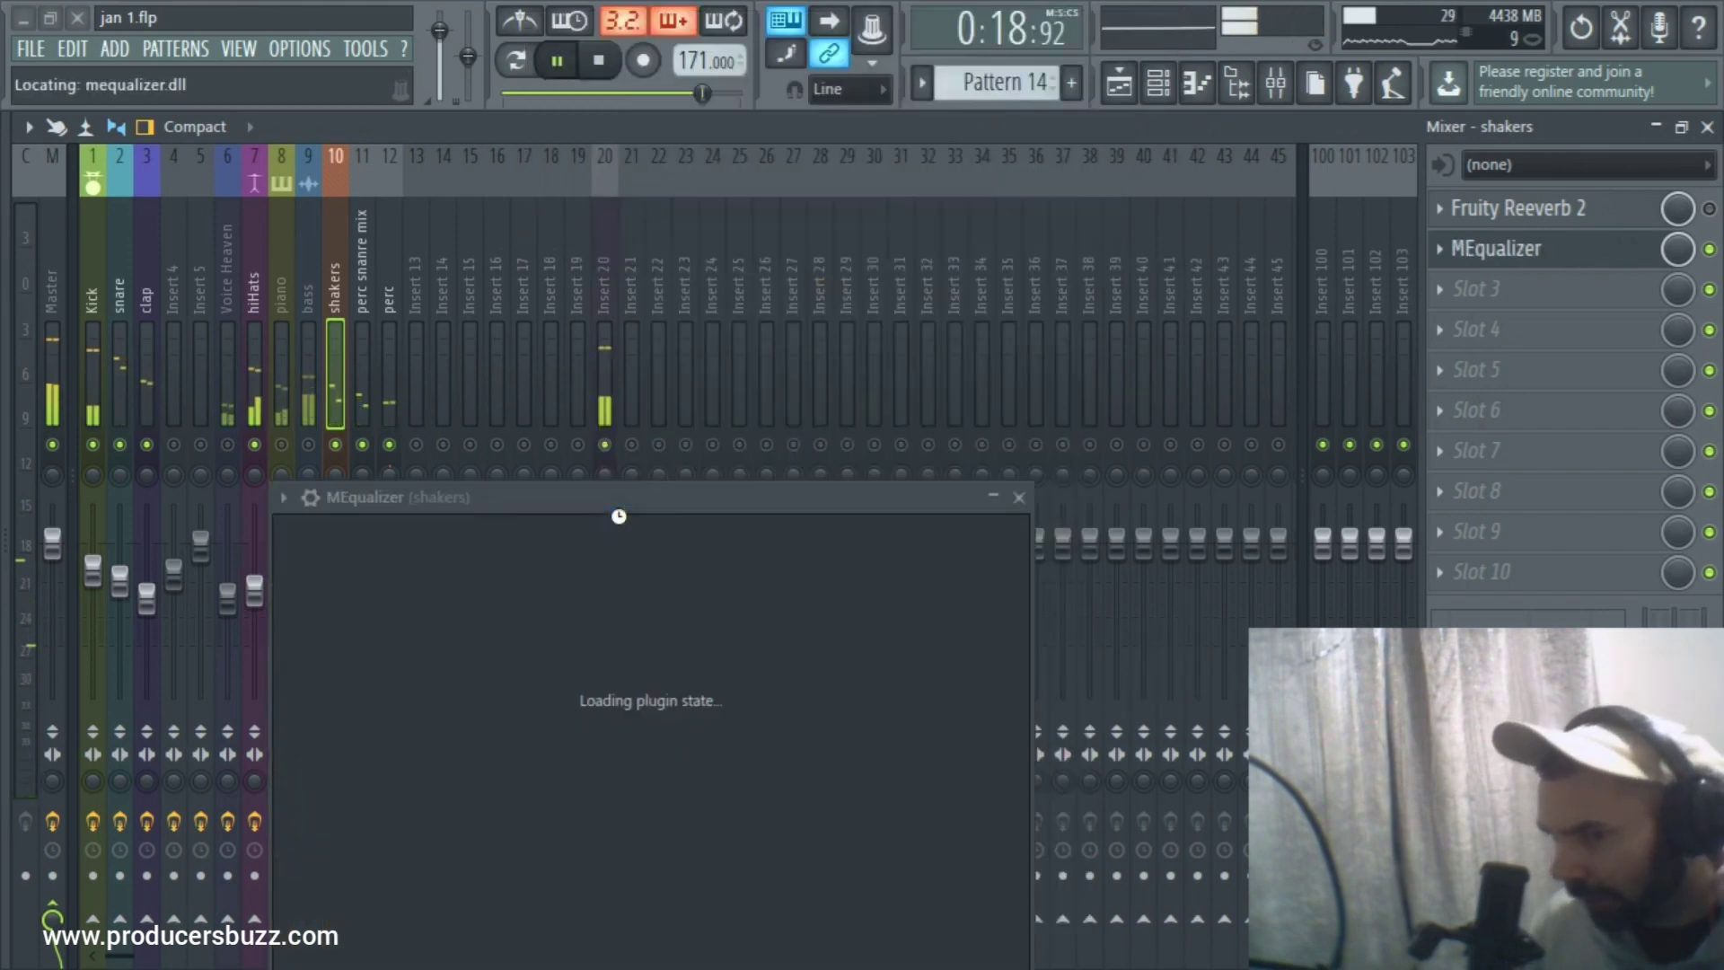
drag(659, 500, 624, 256)
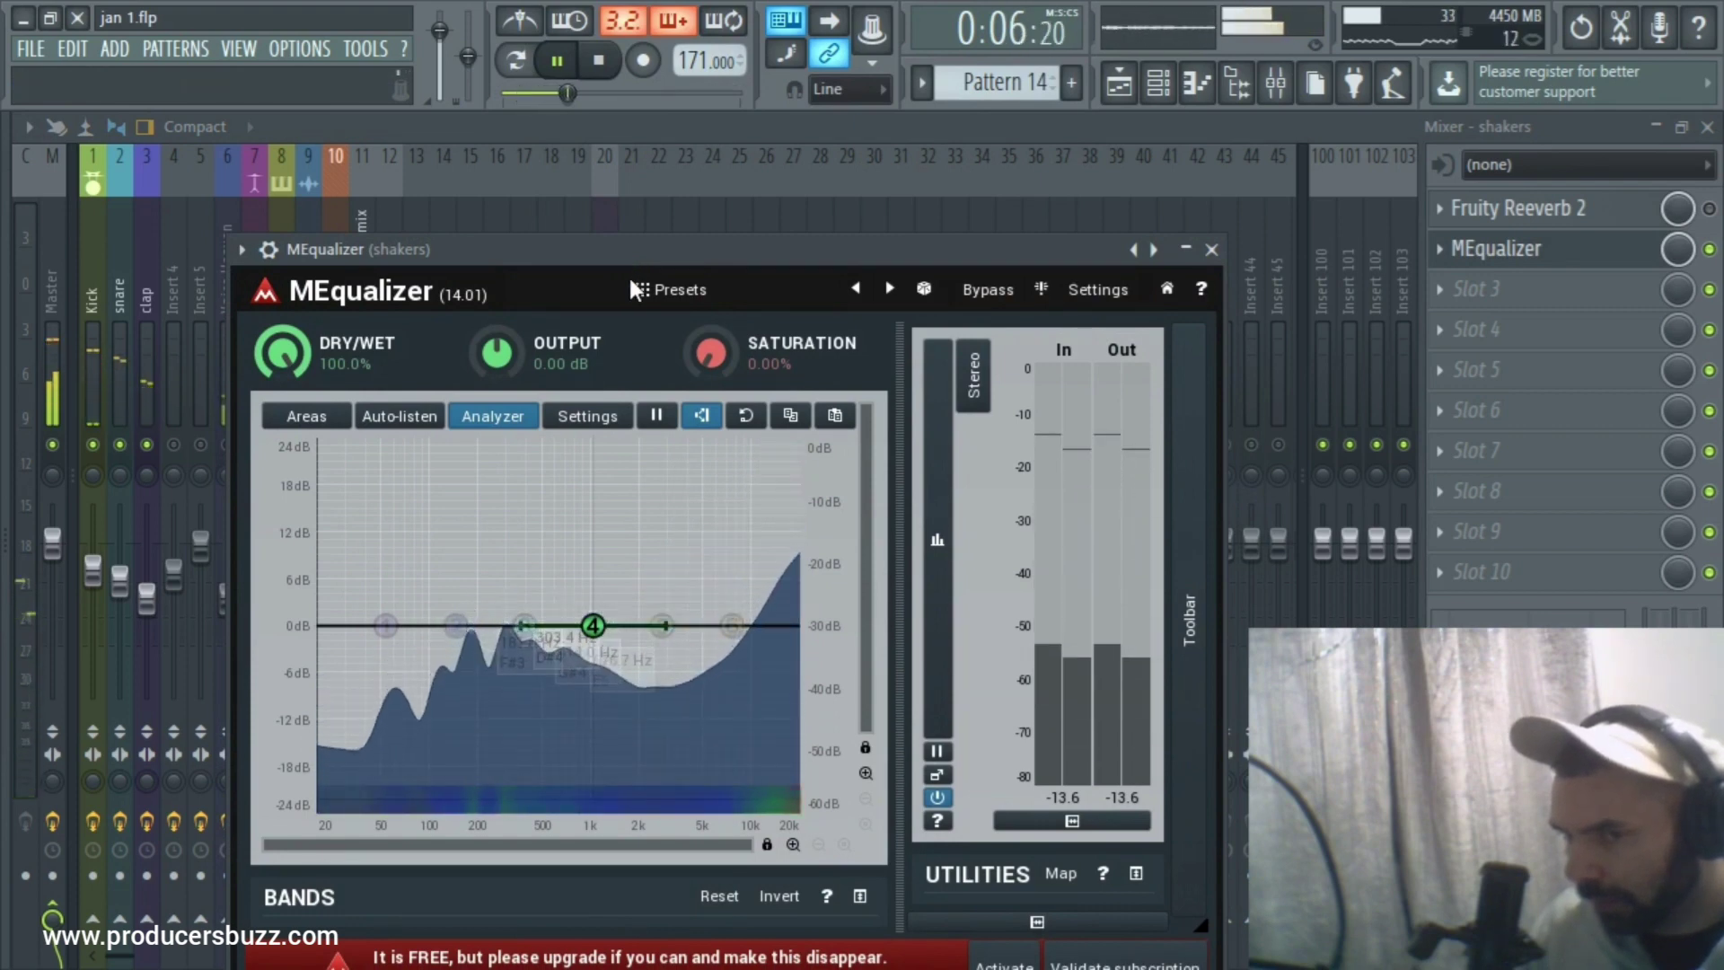
Load the HiHat preset in the shakers track's MEqualizer, close its windows and set the track volume to about 76%.
click(669, 289)
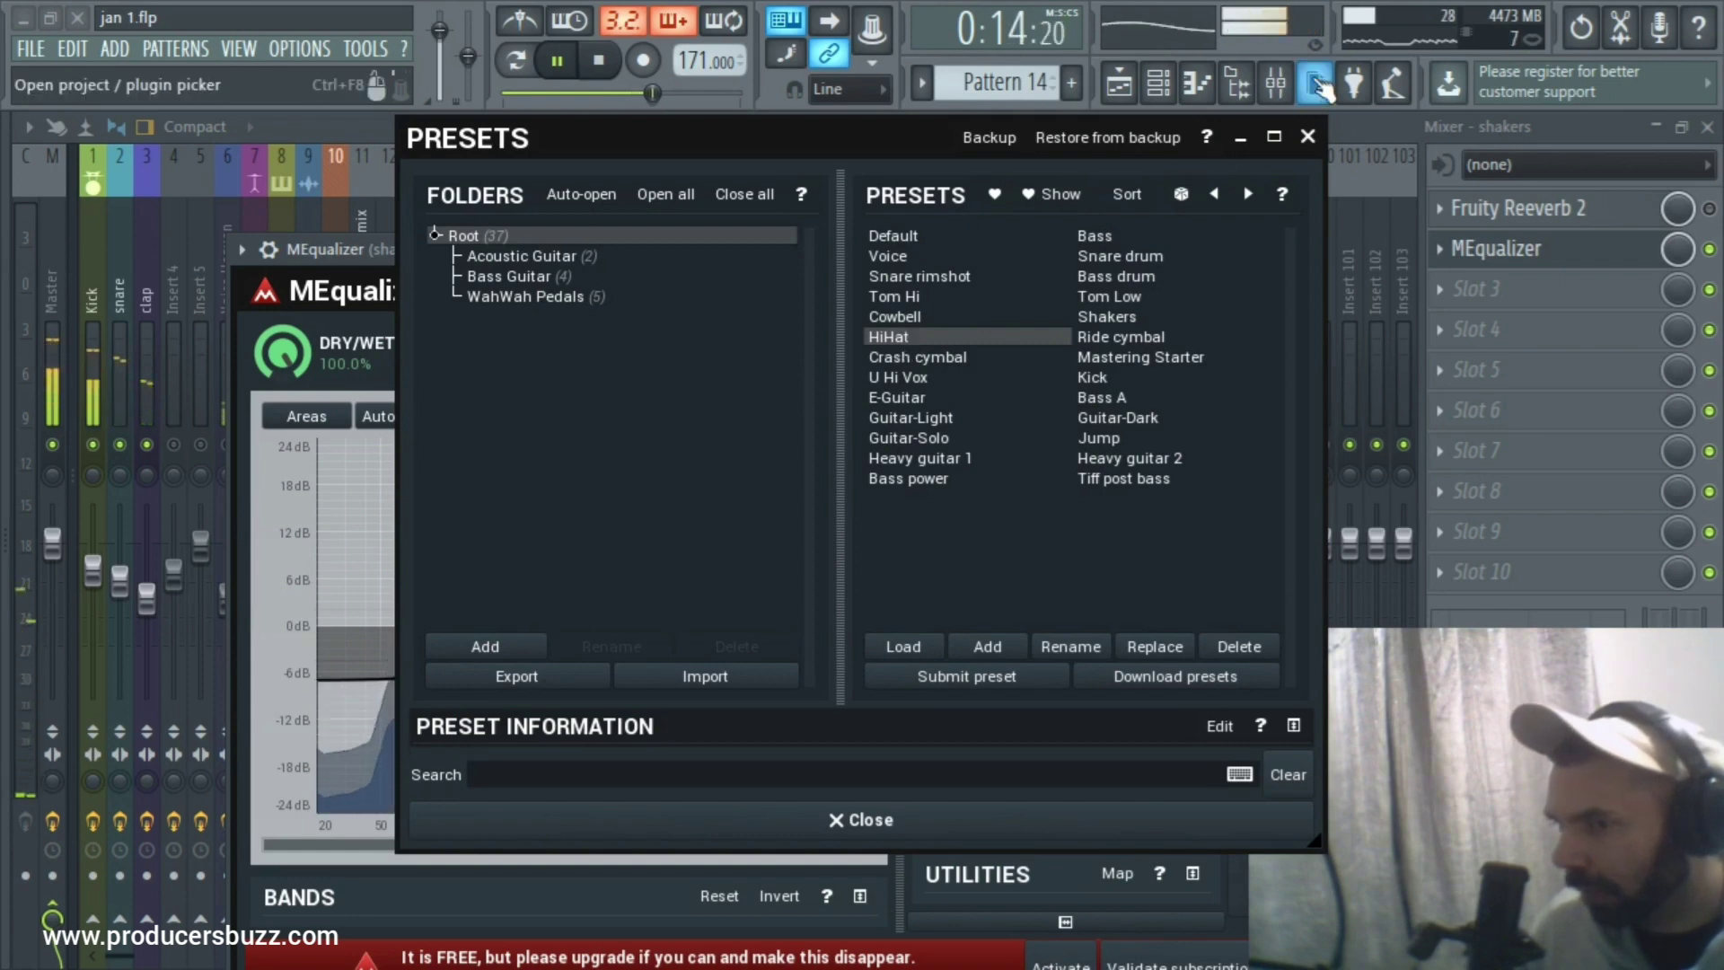
click(1307, 136)
click(1268, 251)
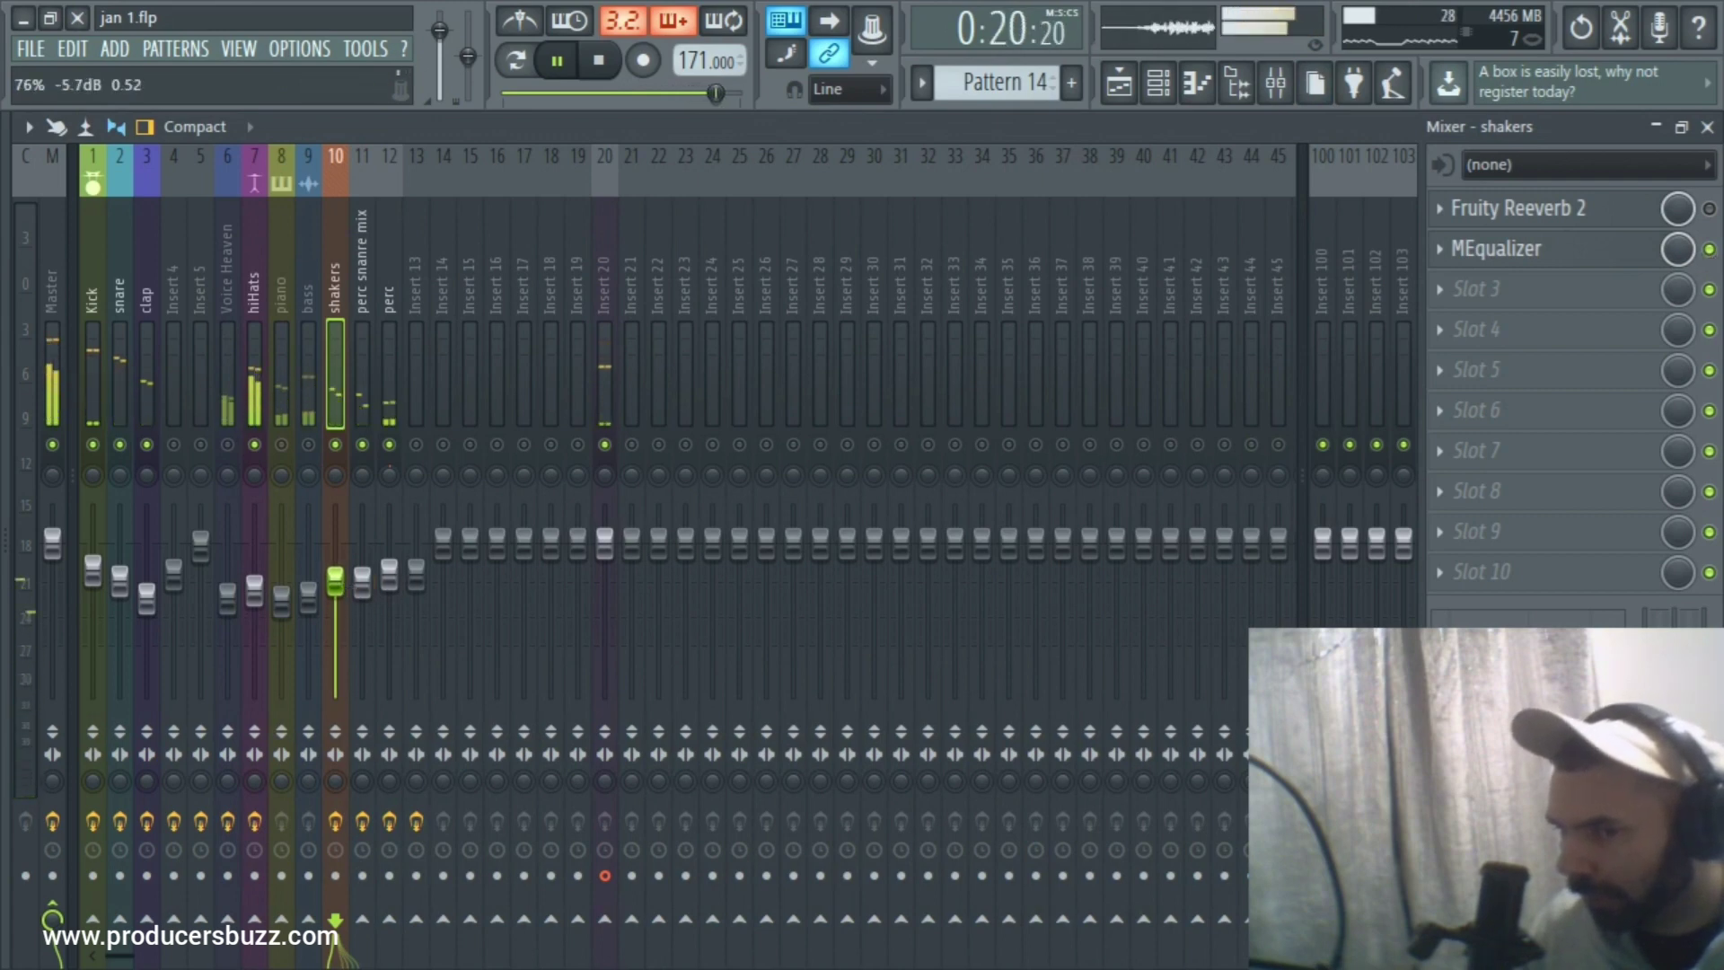
drag(339, 583, 339, 584)
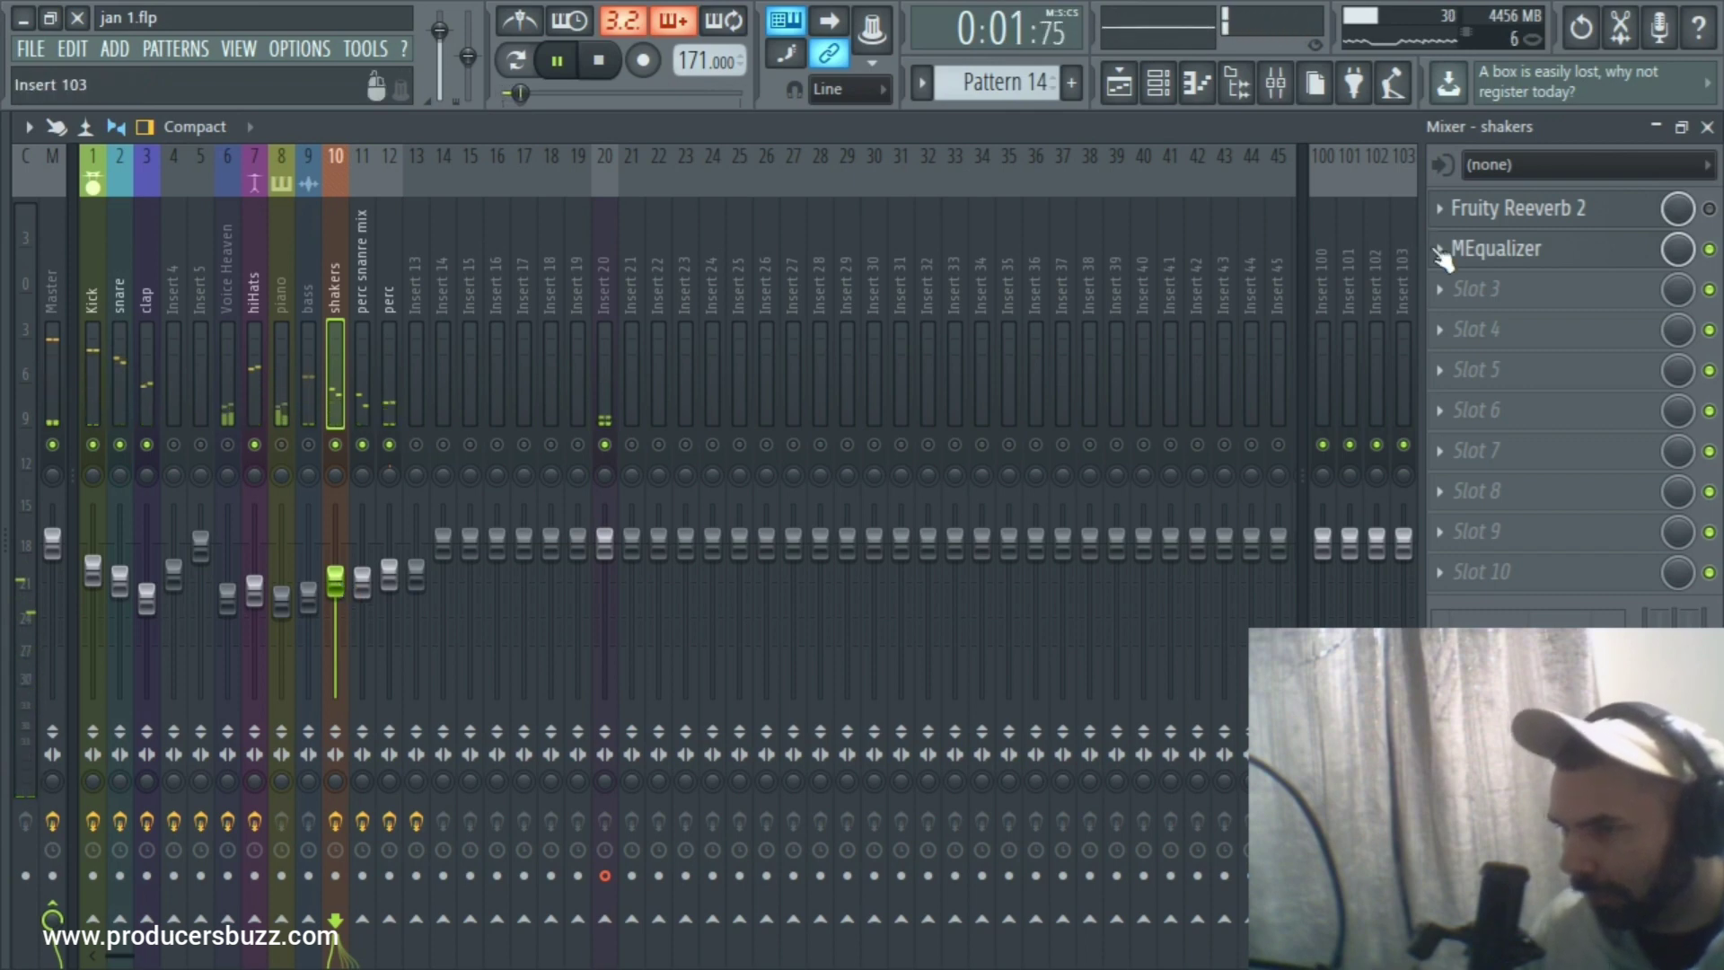
Add Fruity Stereo Shaper to the shakers track's slot 3 with a delay of about 1.2 ms right and lower the volume to 71%.
click(1474, 288)
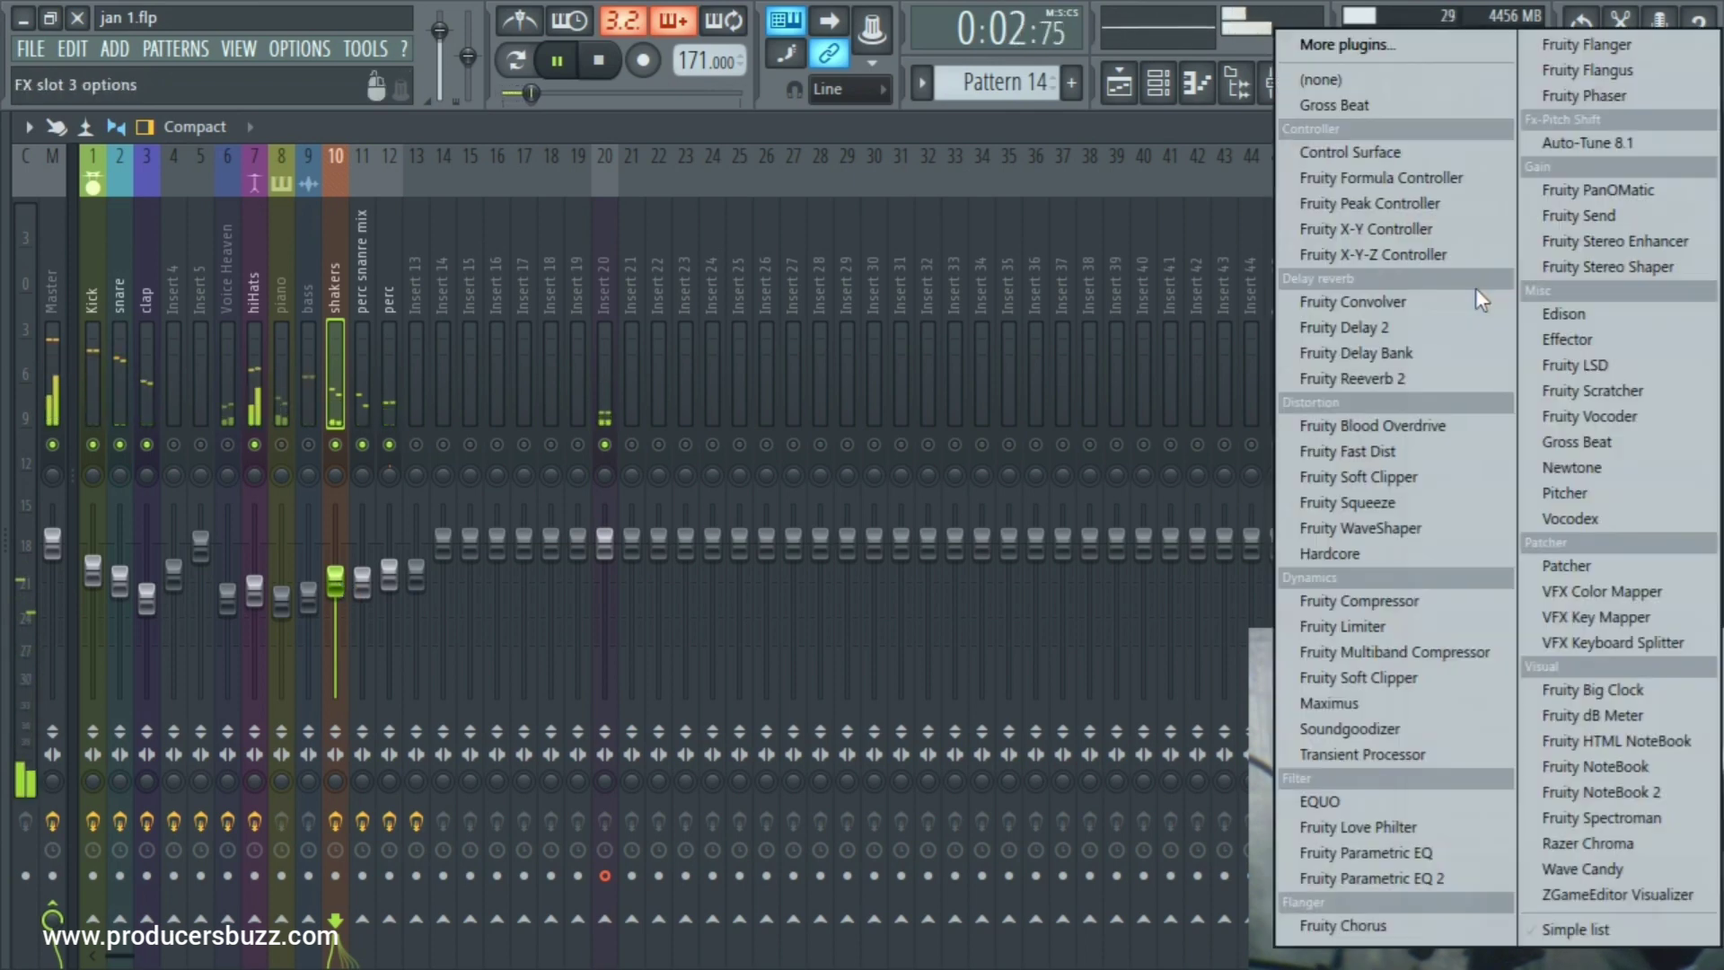
click(1596, 268)
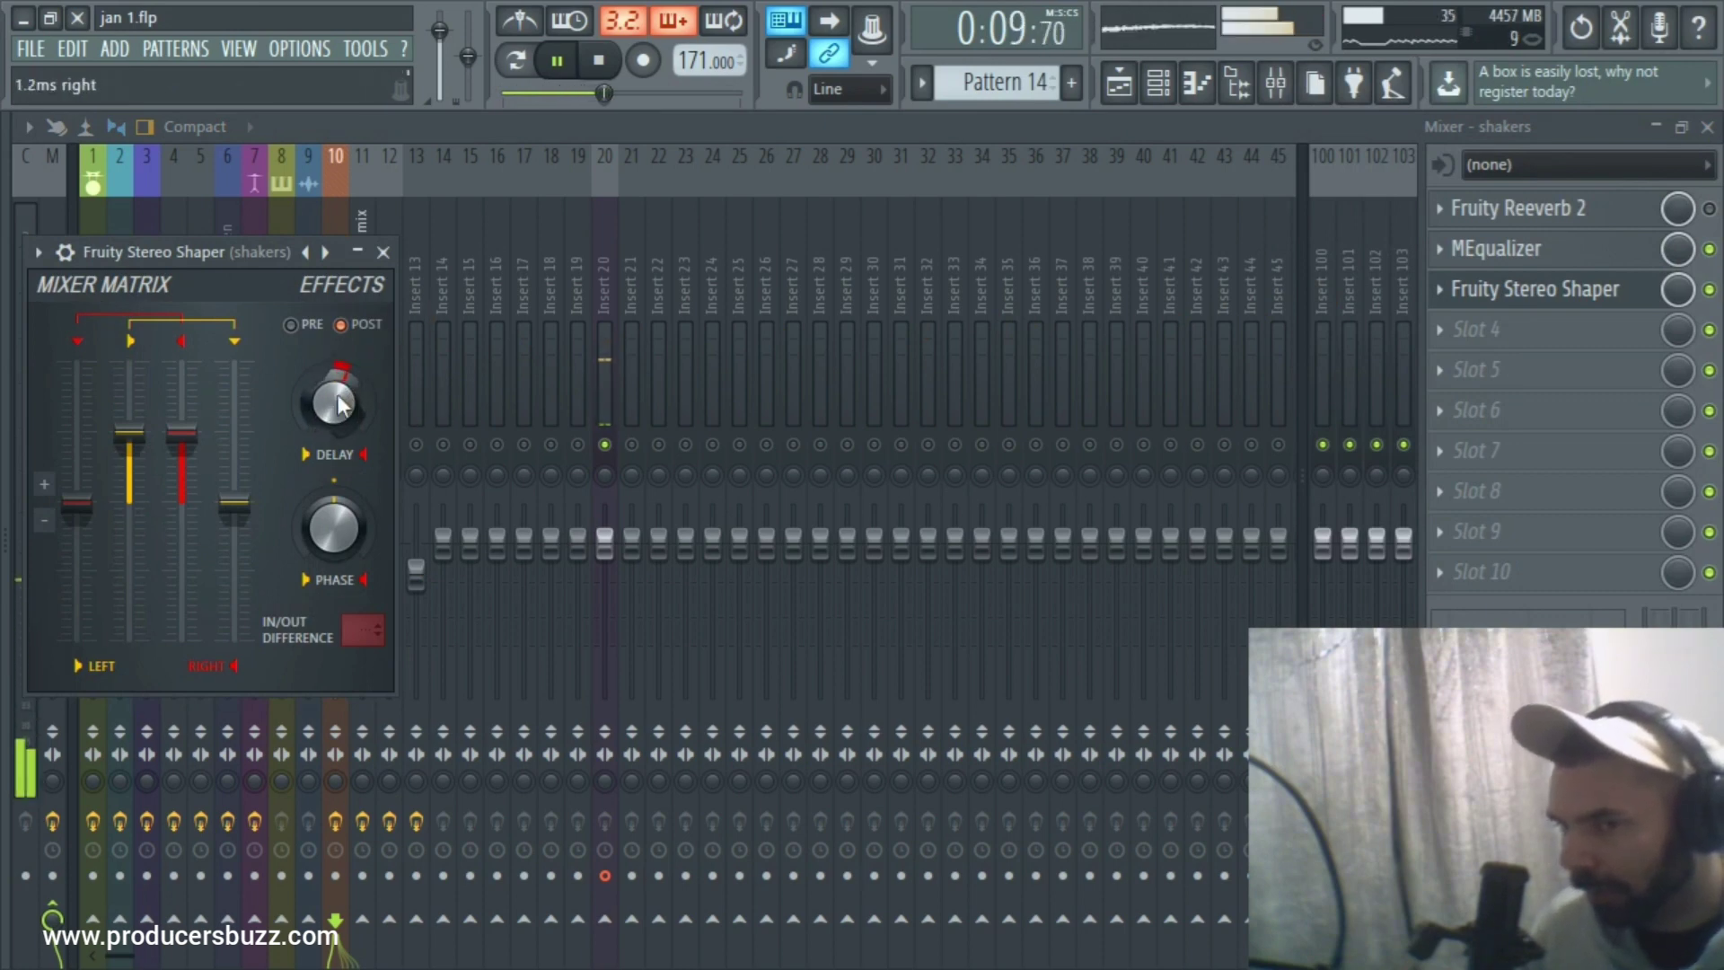
click(357, 252)
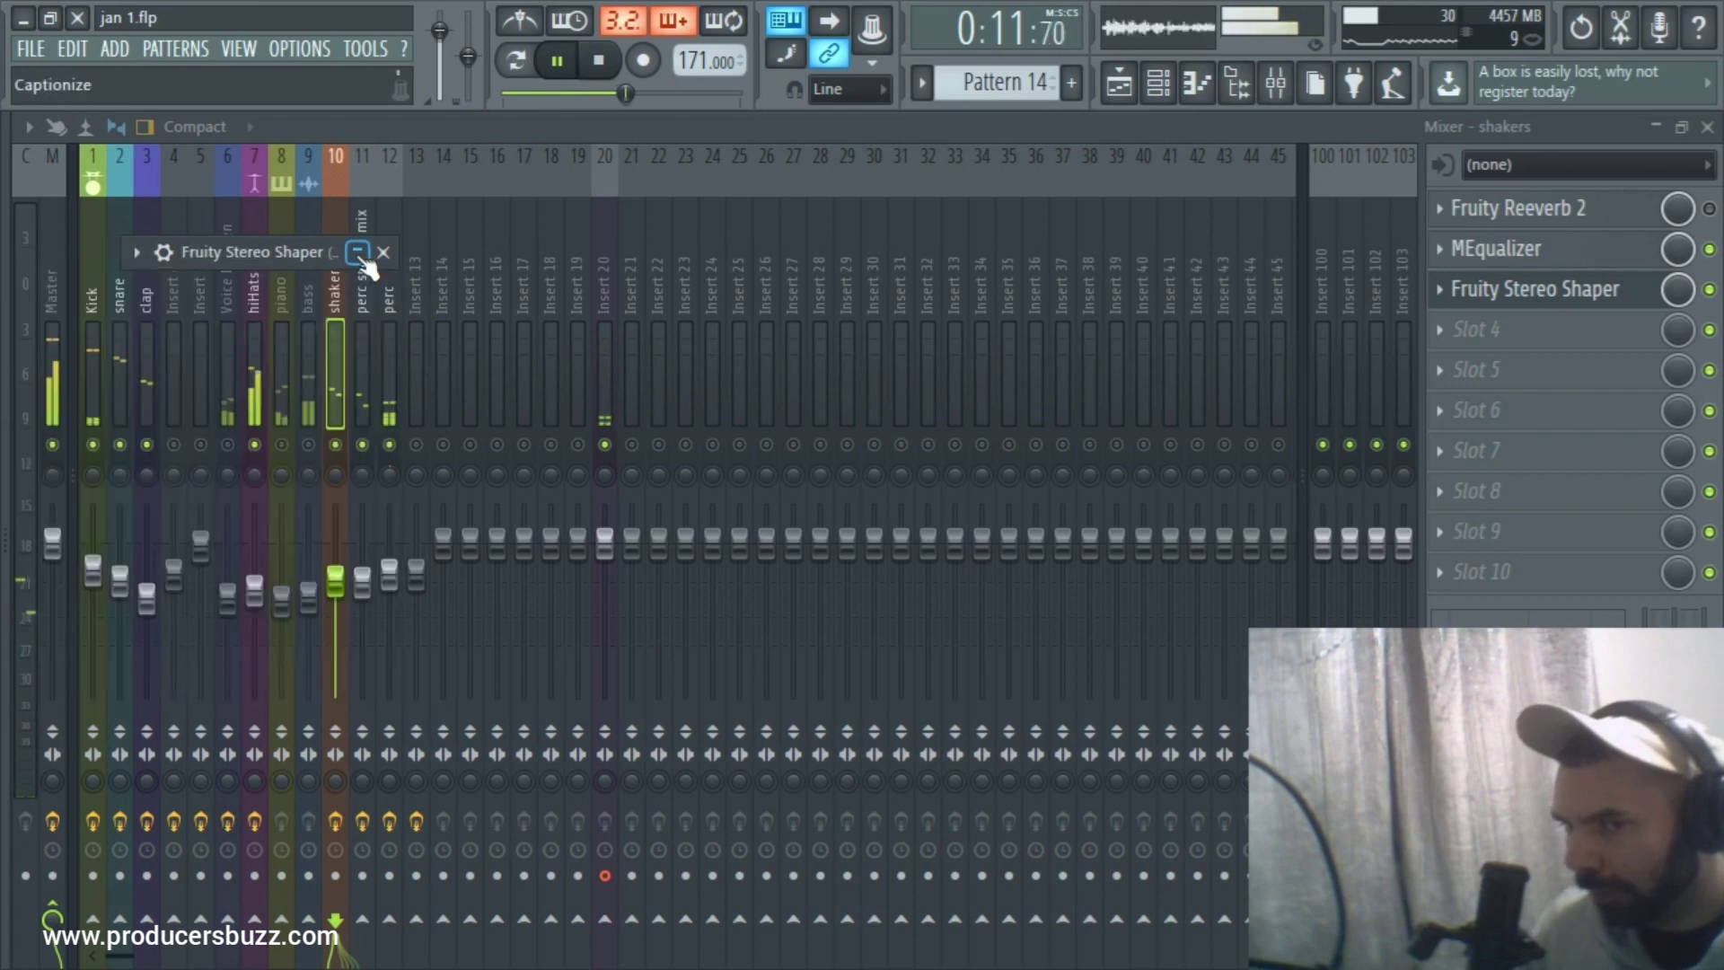
drag(346, 585, 347, 594)
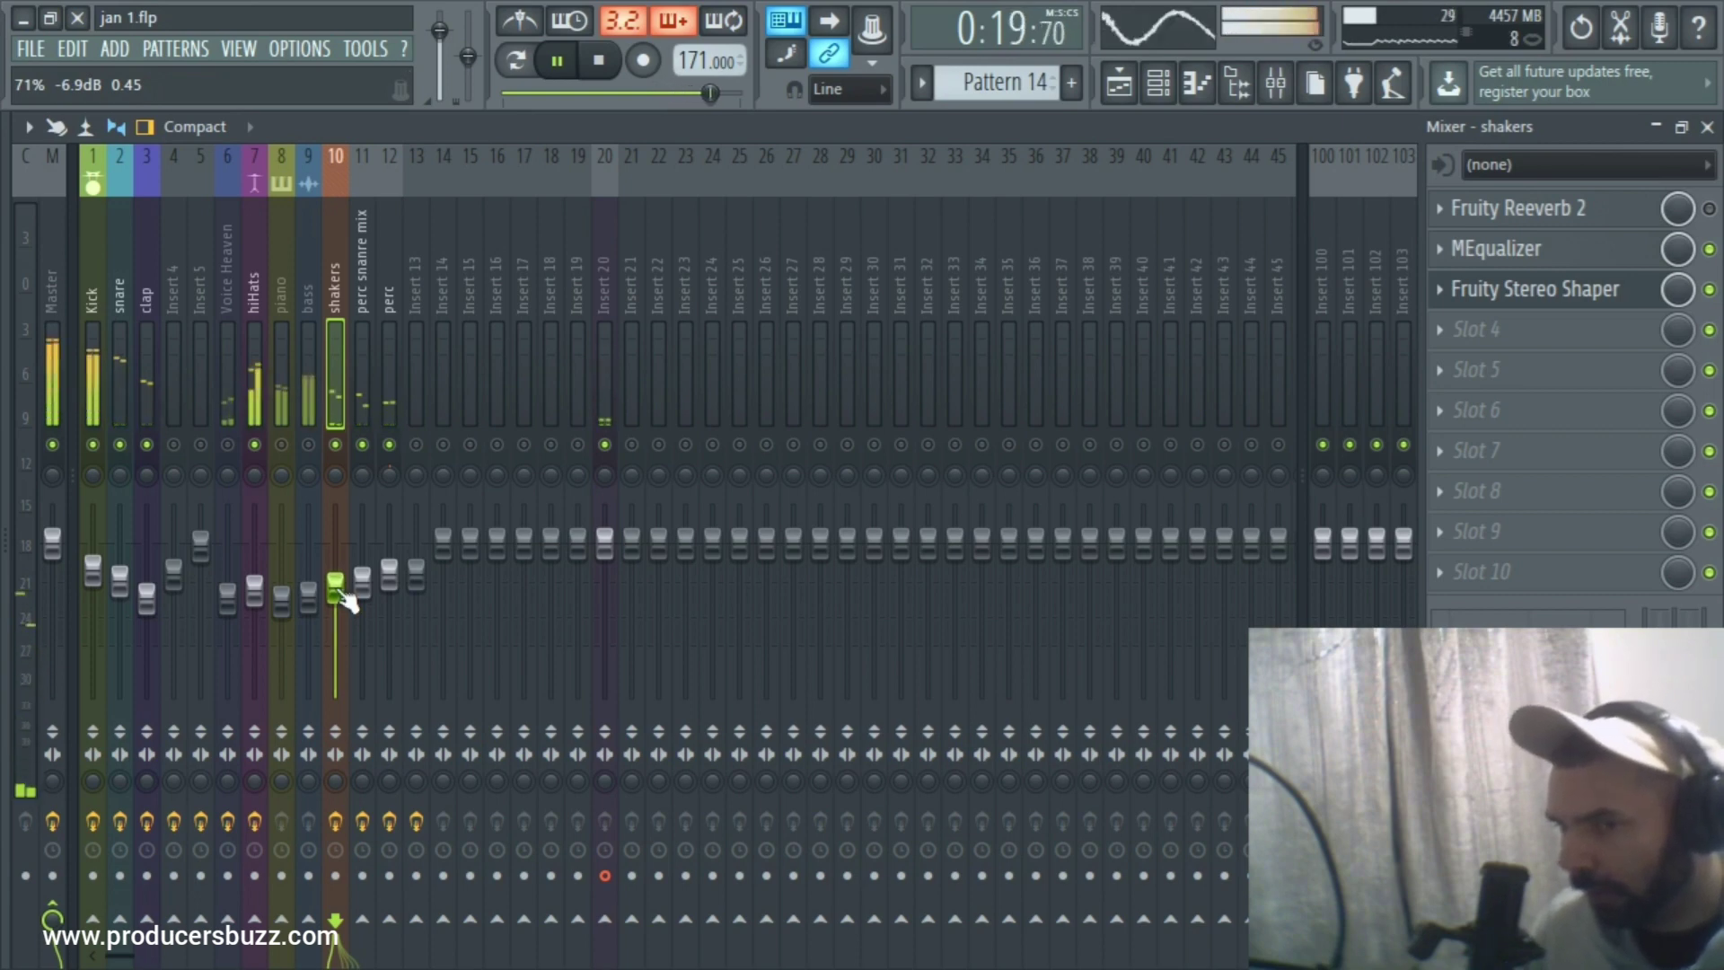
Unmute the bass track and load MEqualizer into its first effect slot.
click(308, 445)
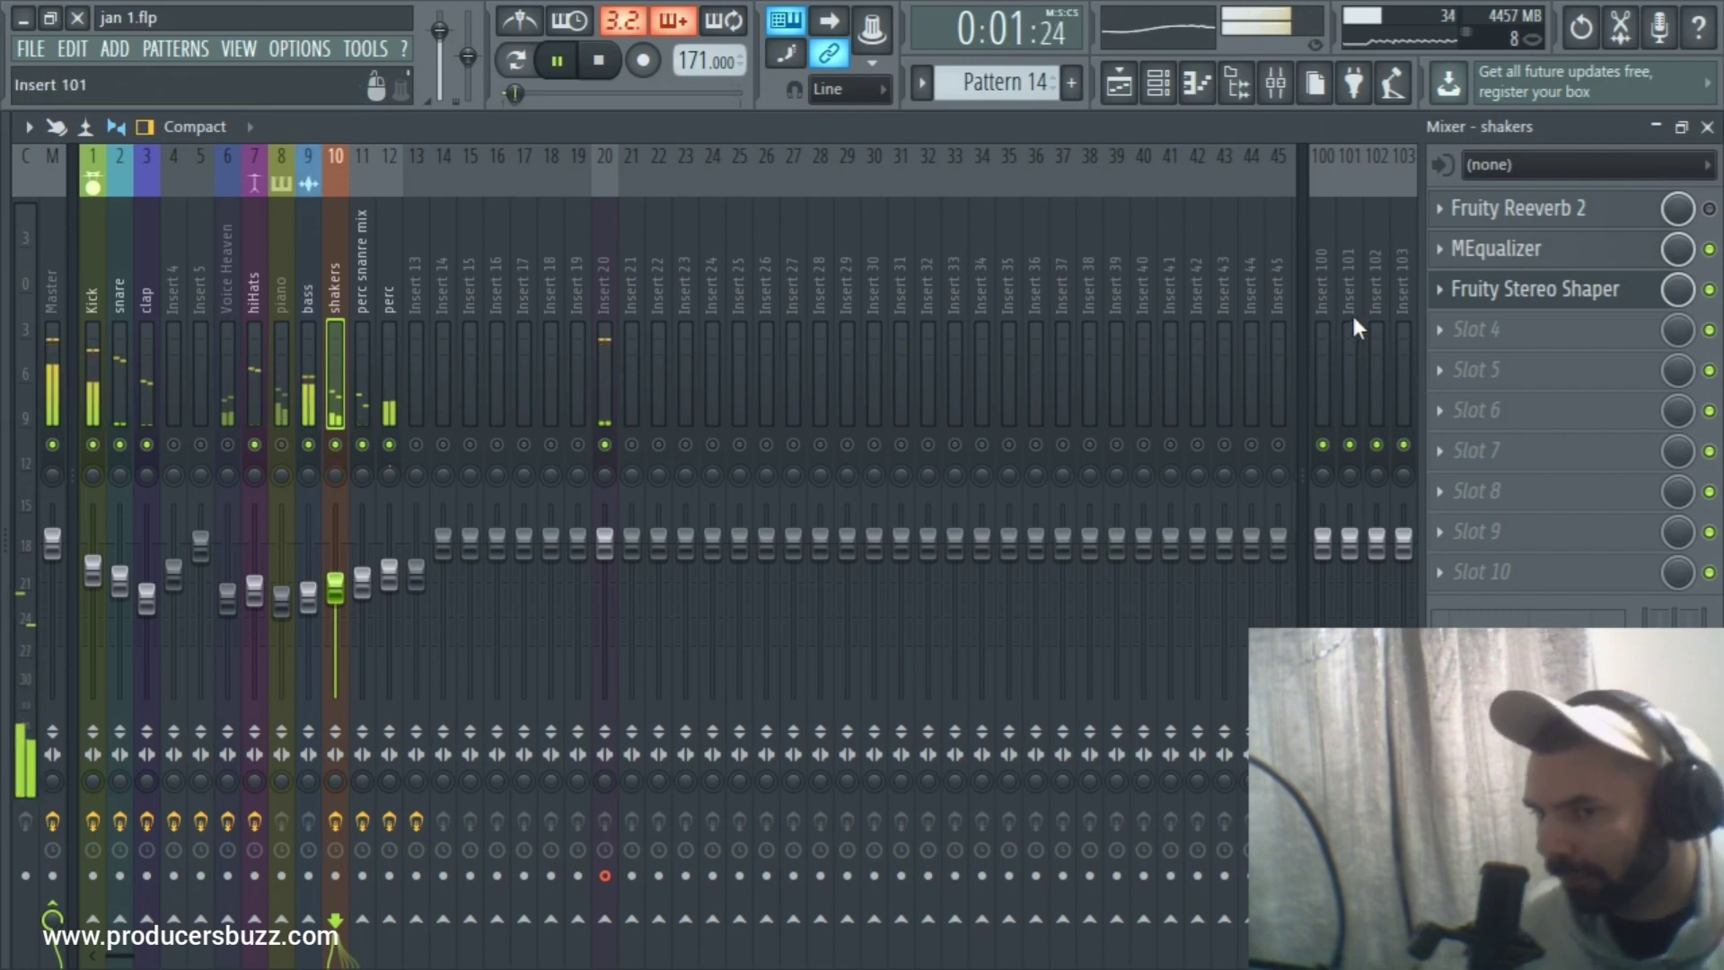
click(309, 375)
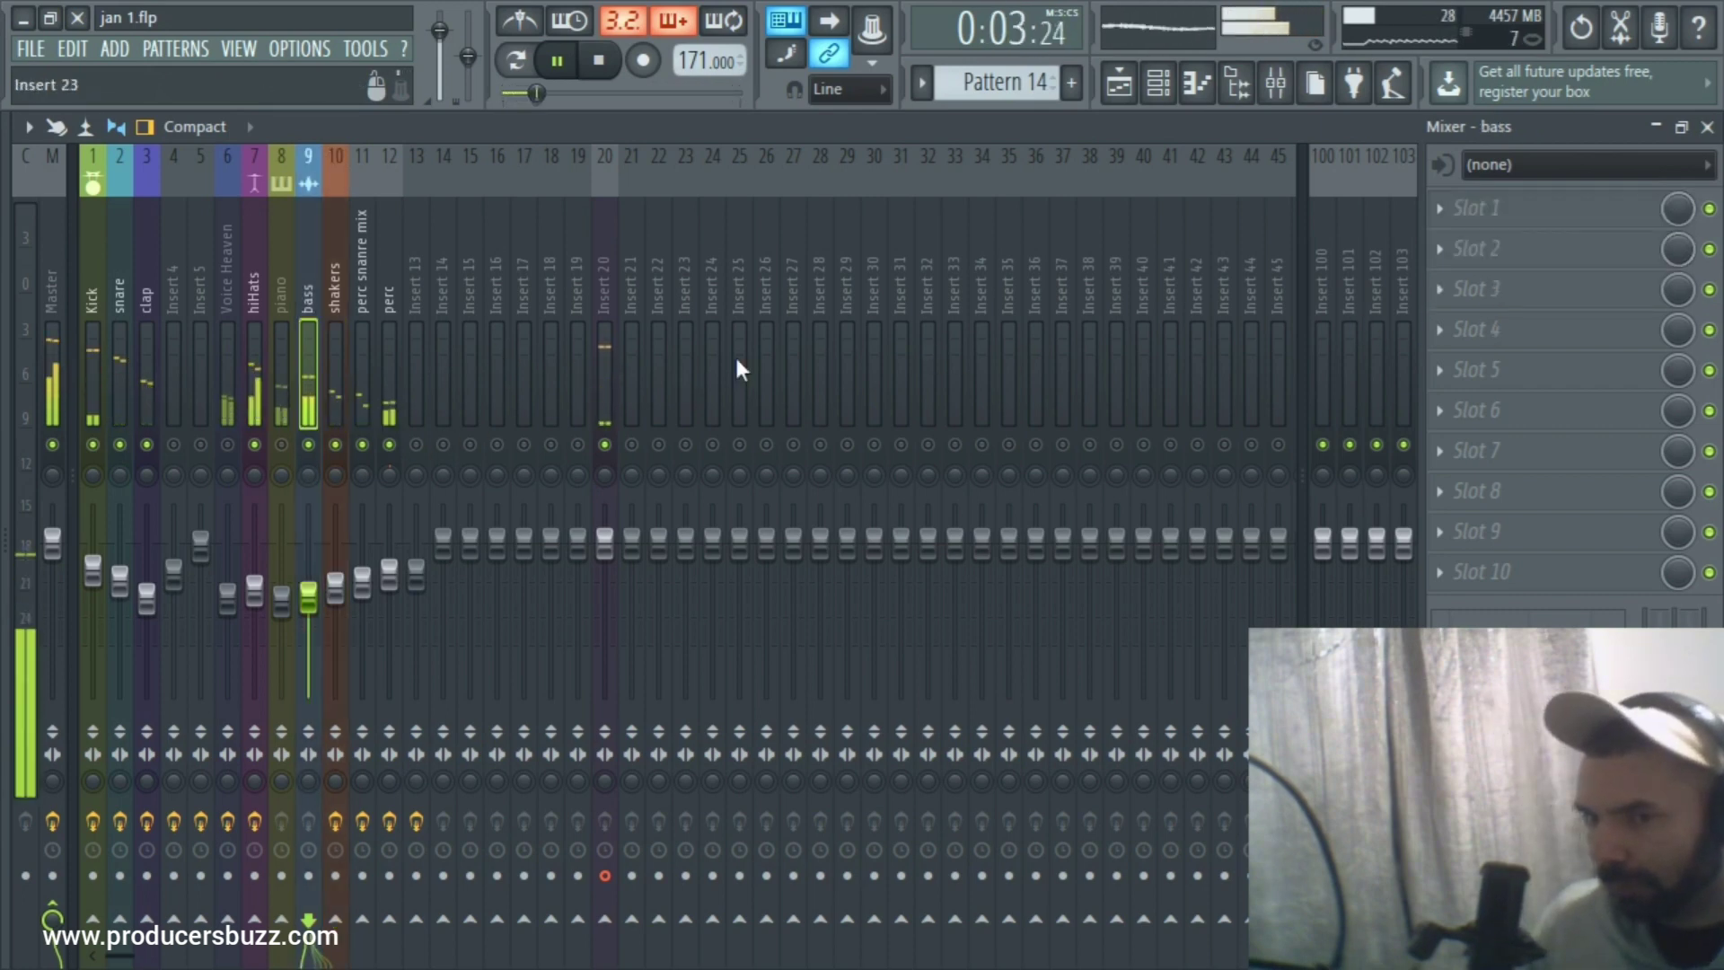
click(1472, 208)
click(1363, 46)
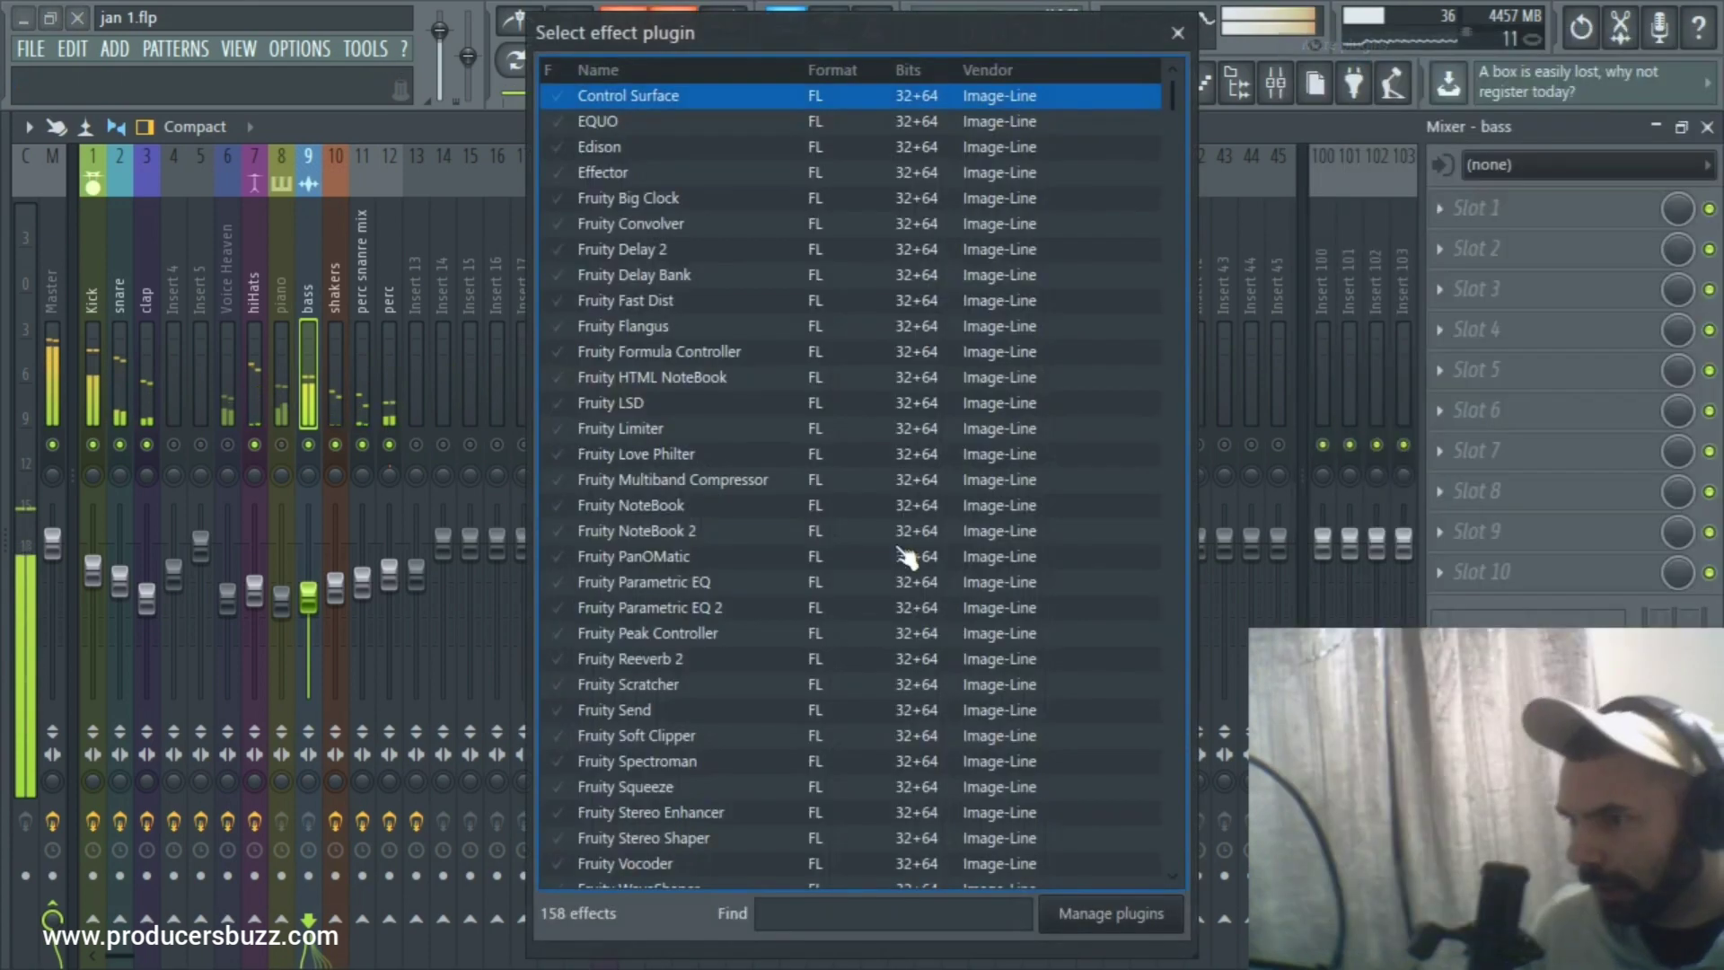
scroll(712, 539, down, 15)
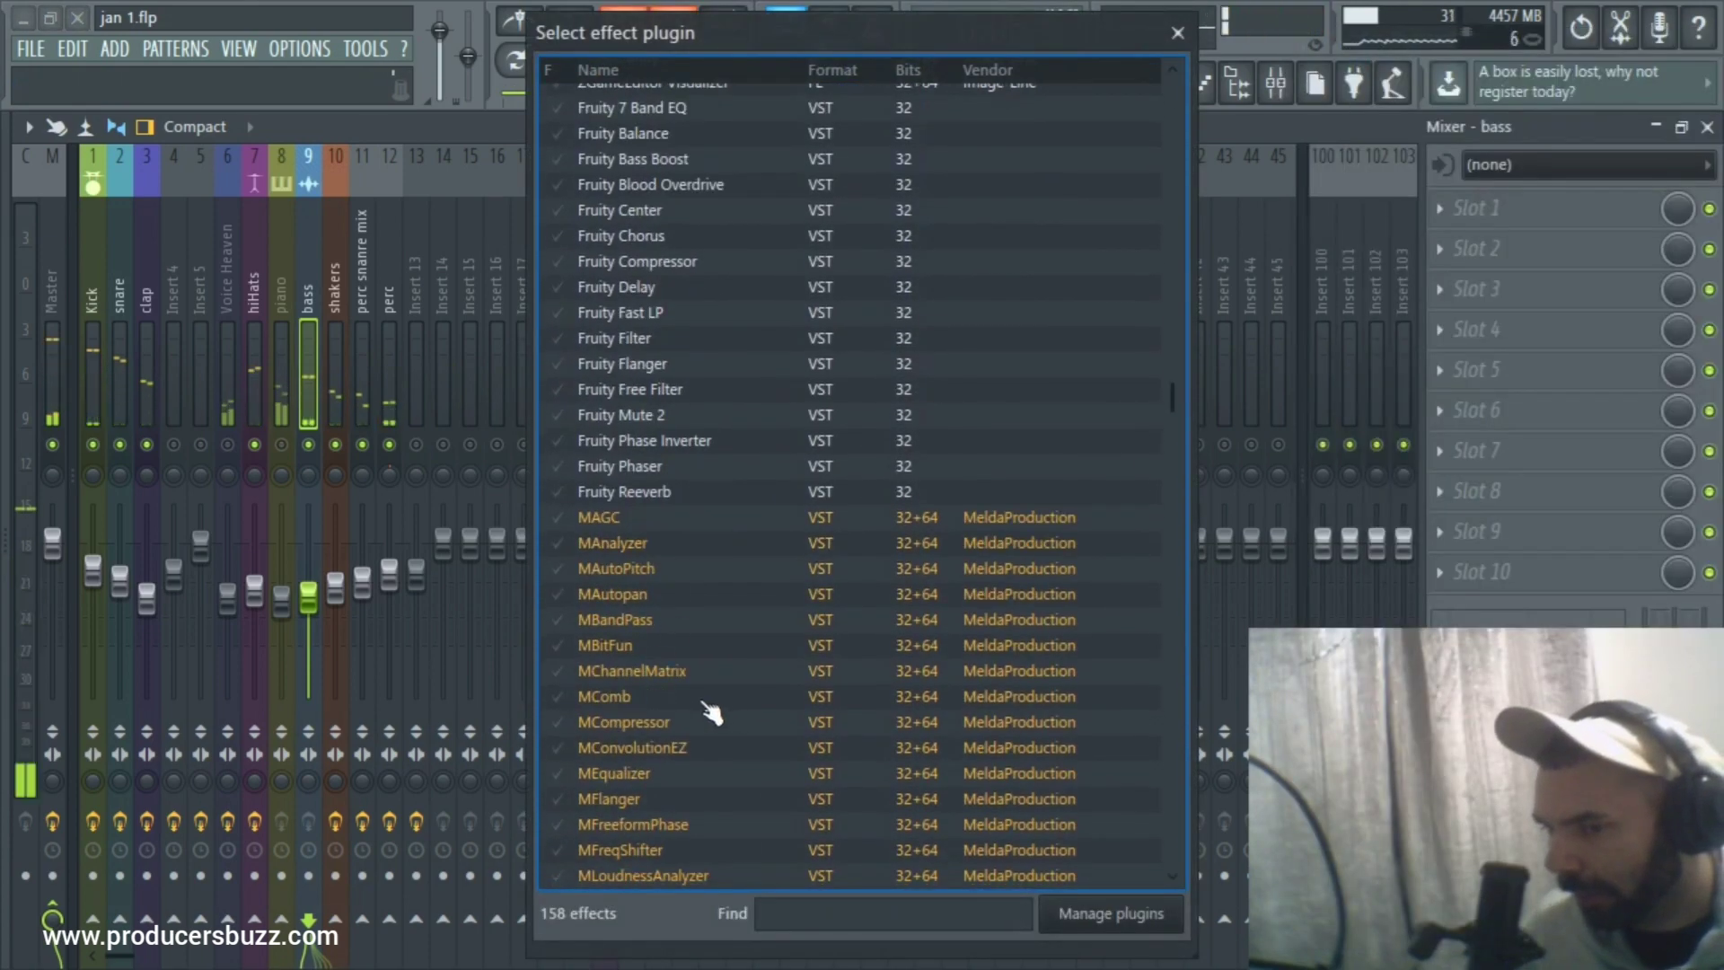
scroll(704, 710, down, 4)
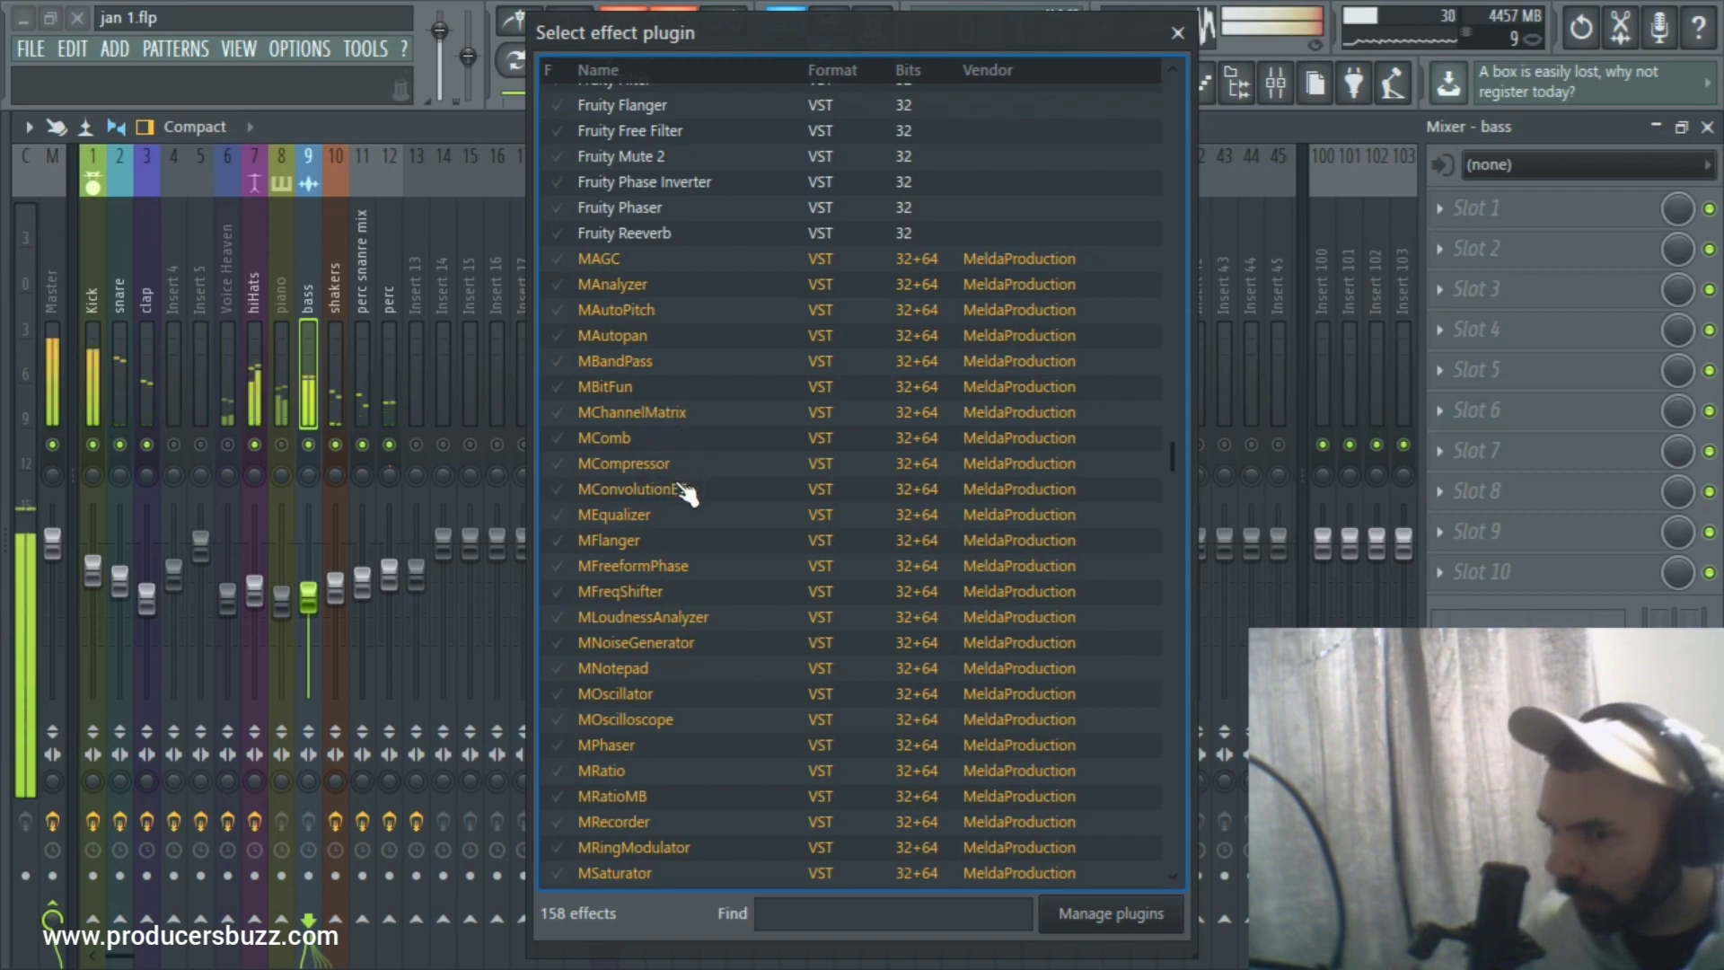
scroll(687, 492, down, 2)
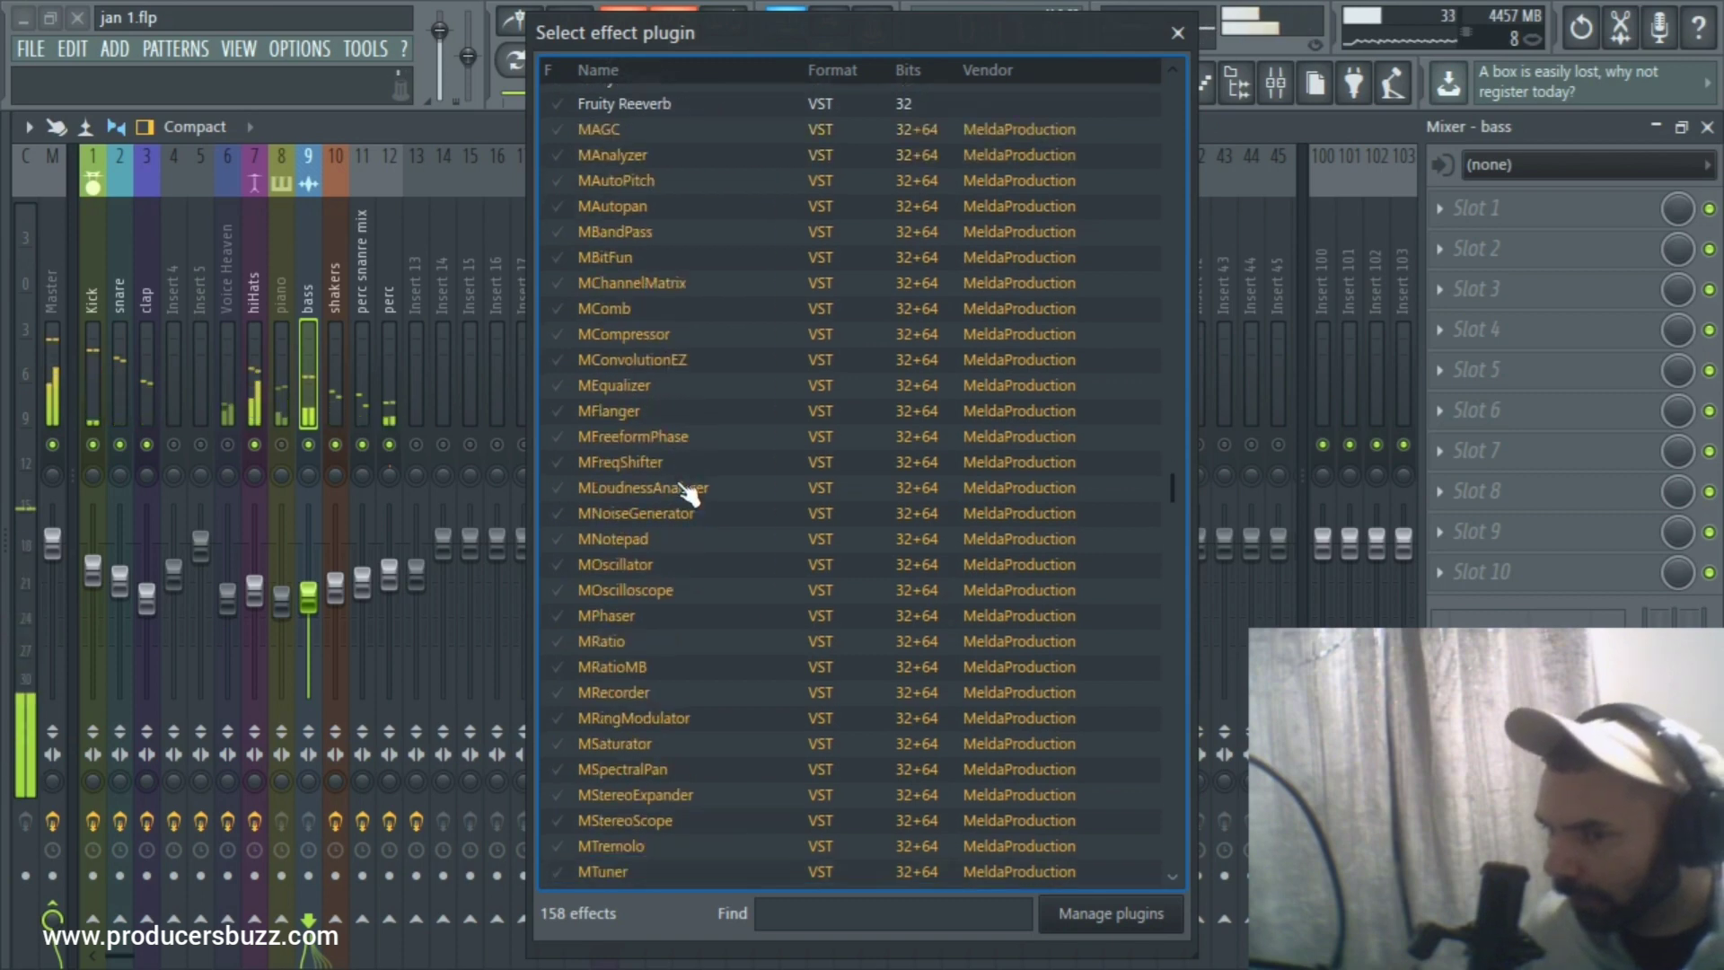
double_click(634, 391)
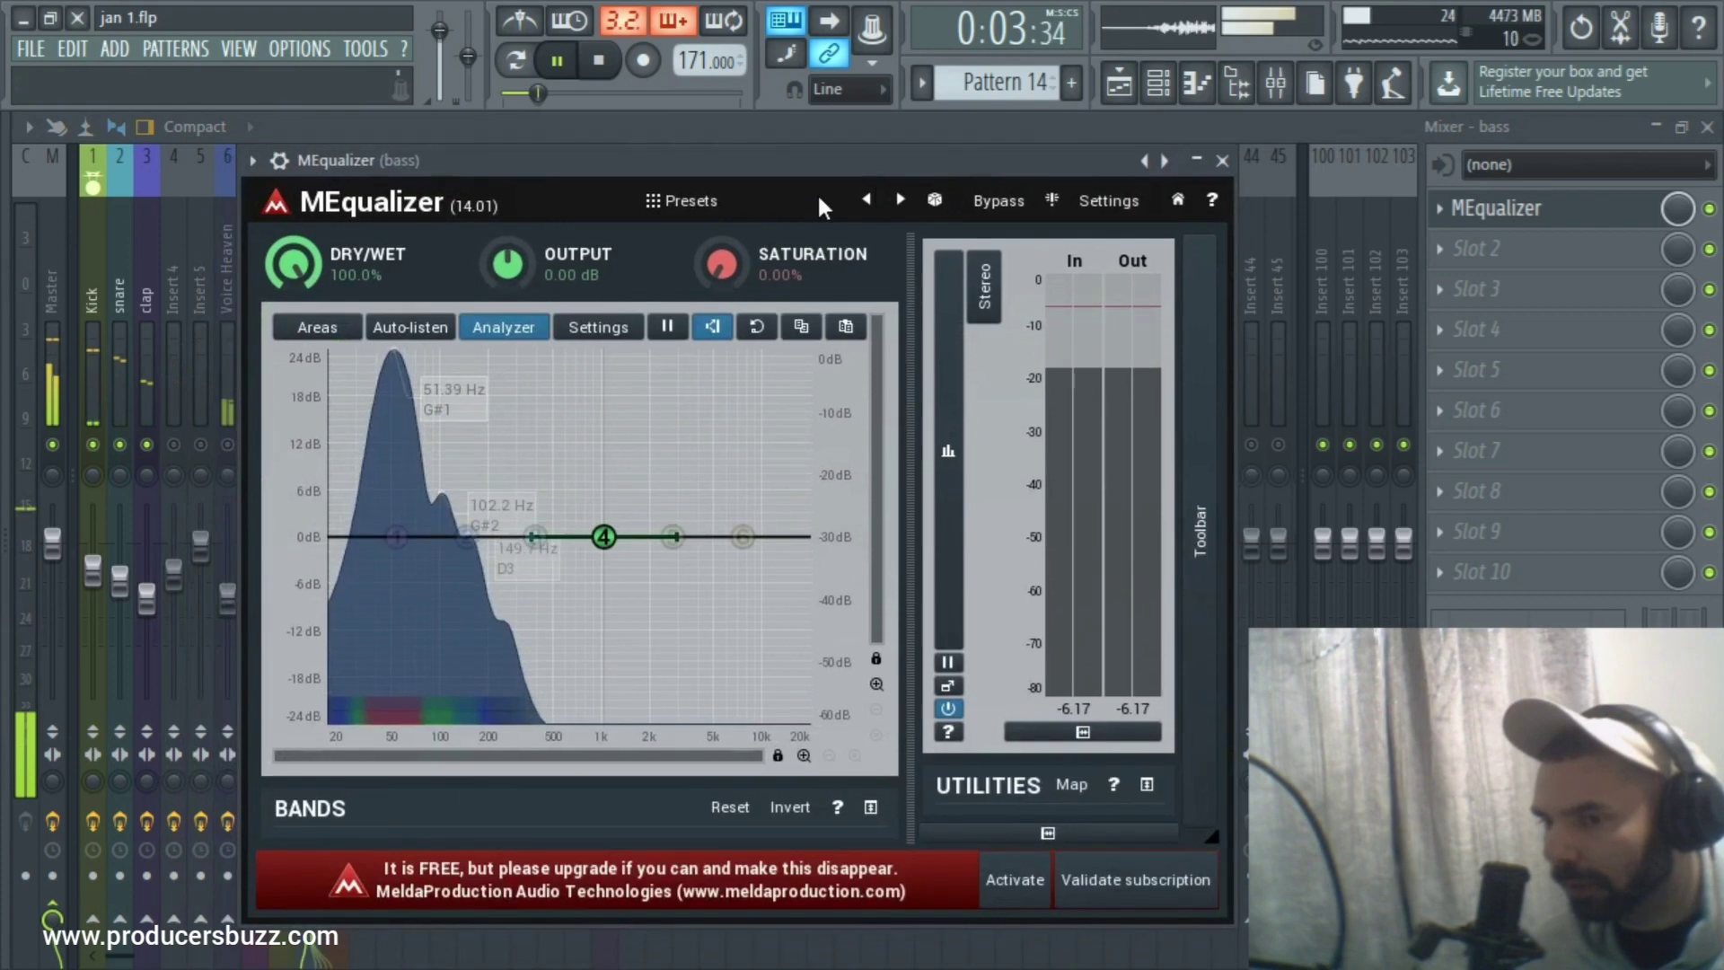
Load the Bass preset in the bass track's MEqualizer and close the preset browser.
click(696, 201)
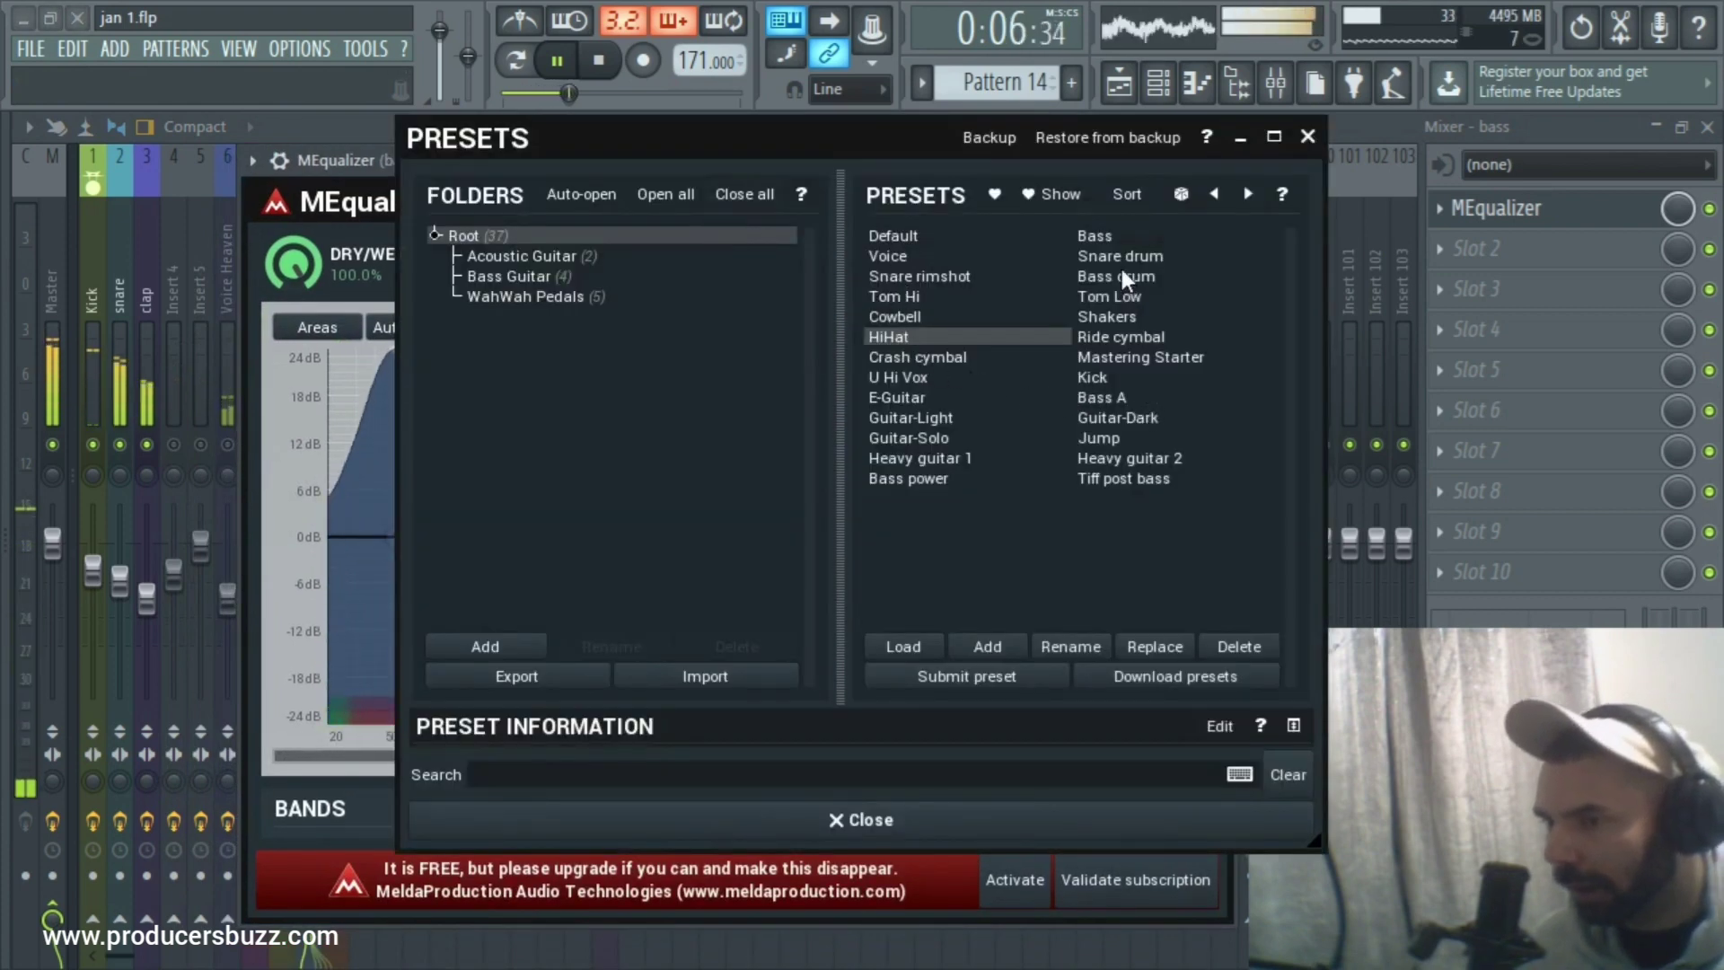
click(1095, 235)
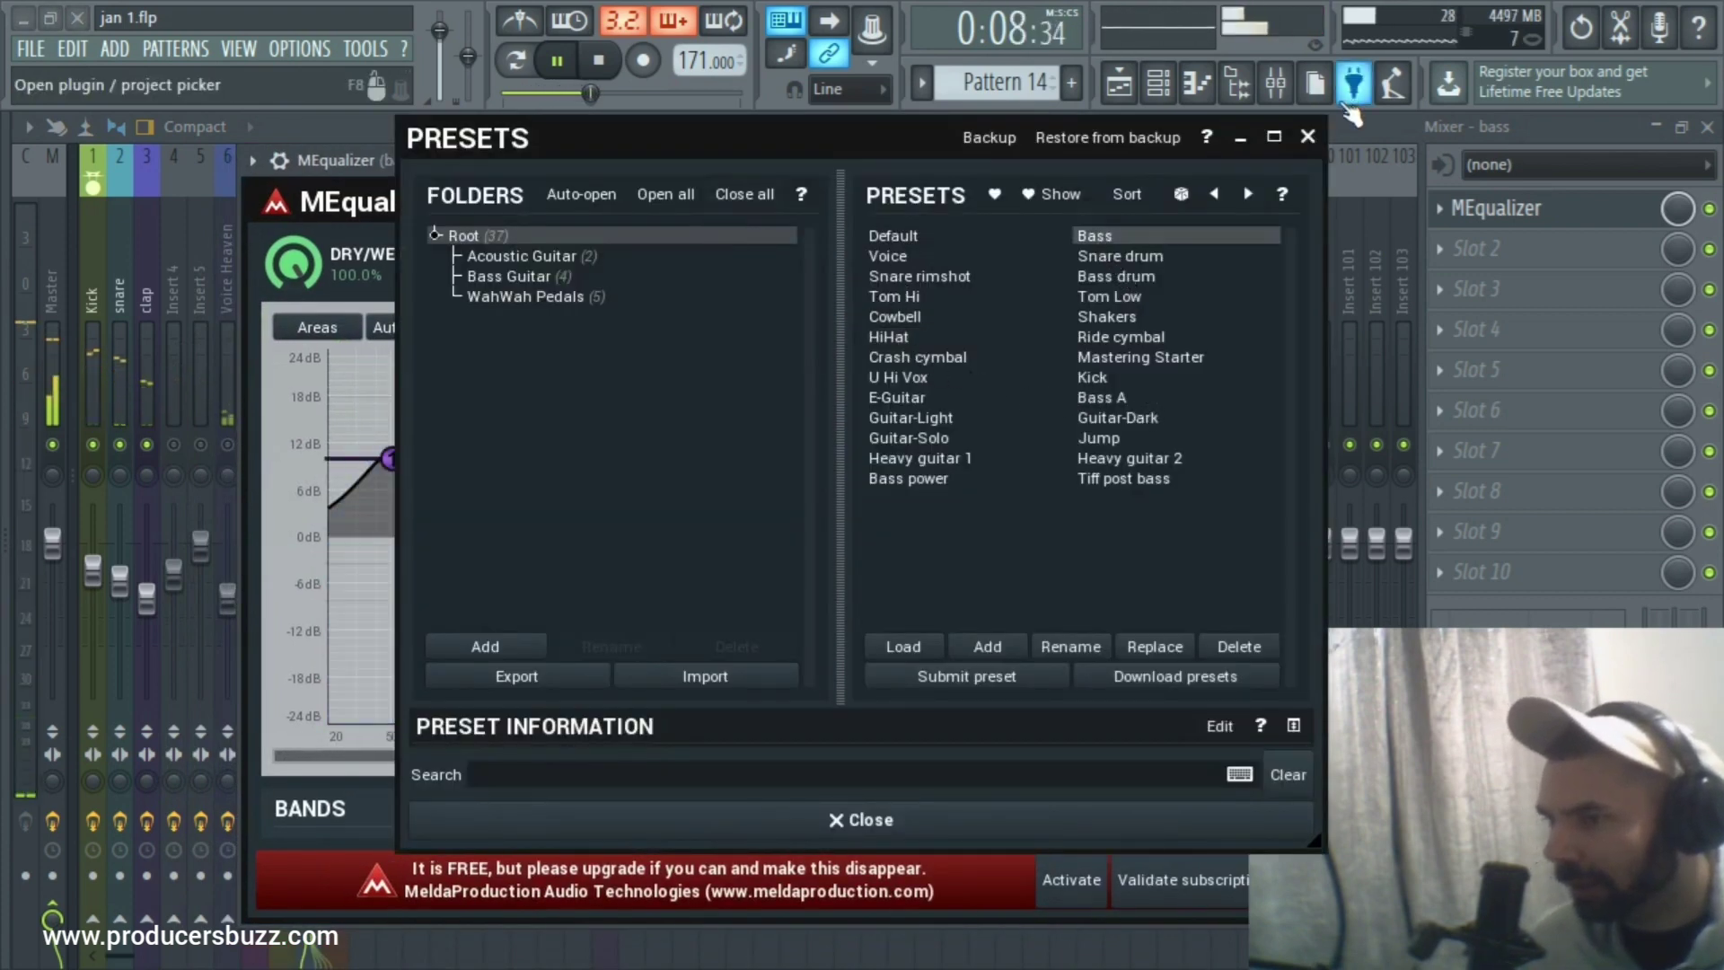
drag(862, 137, 967, 242)
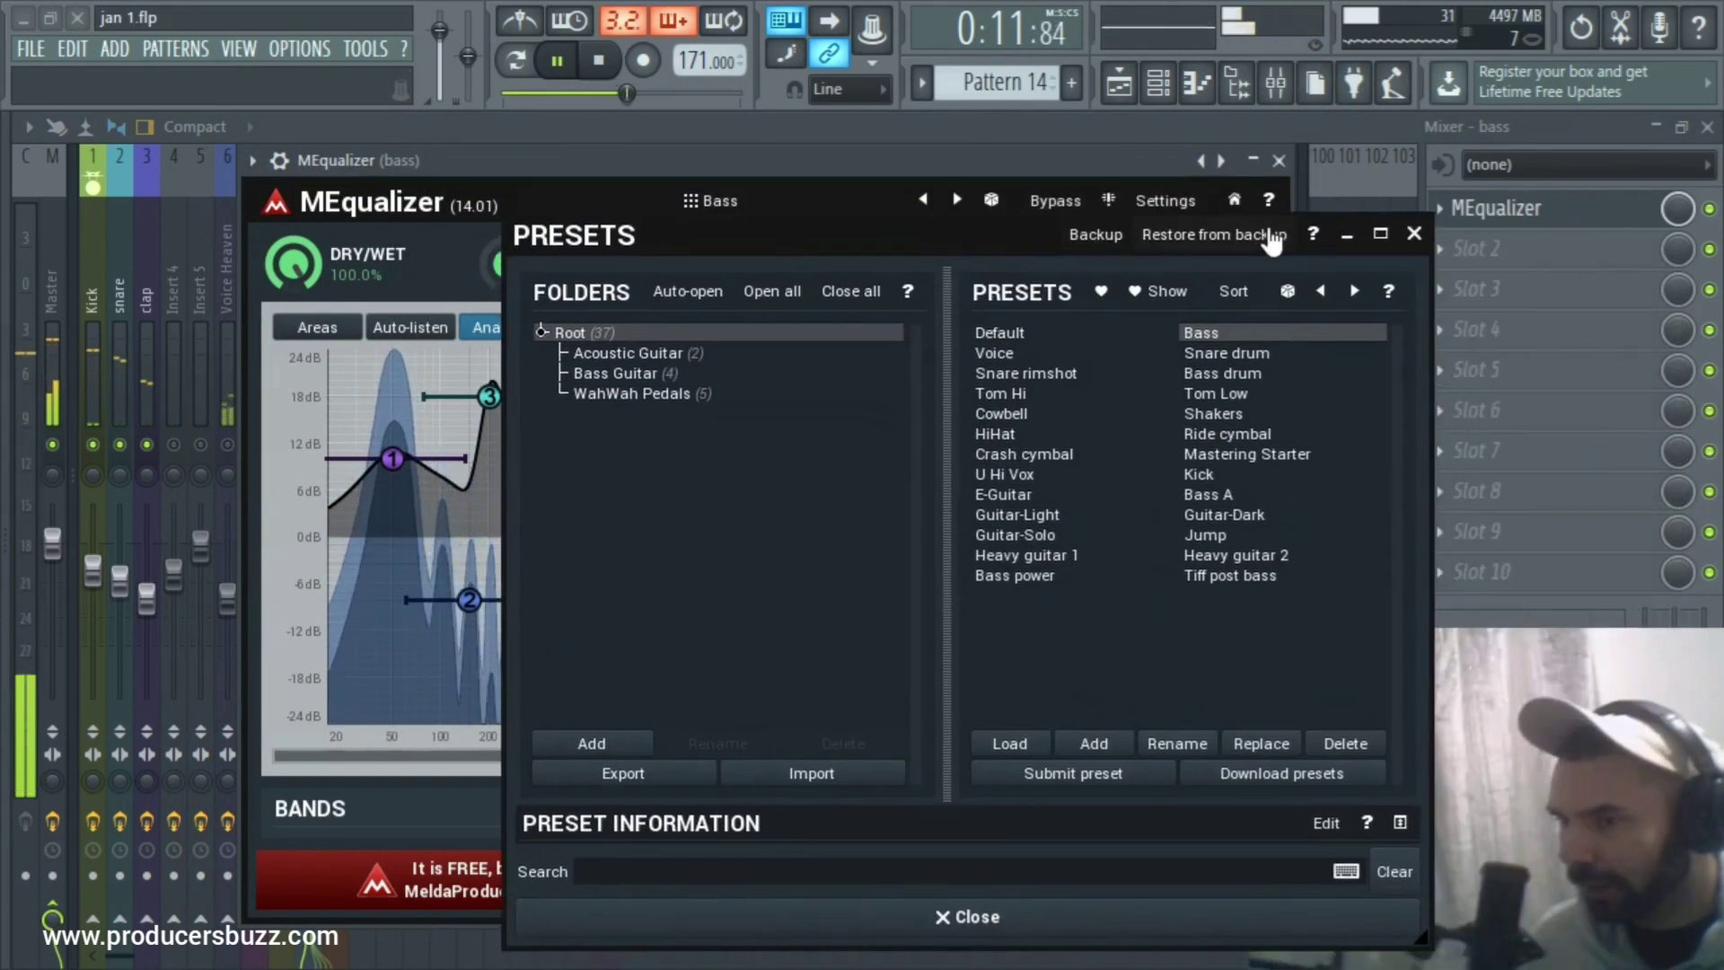
click(1412, 235)
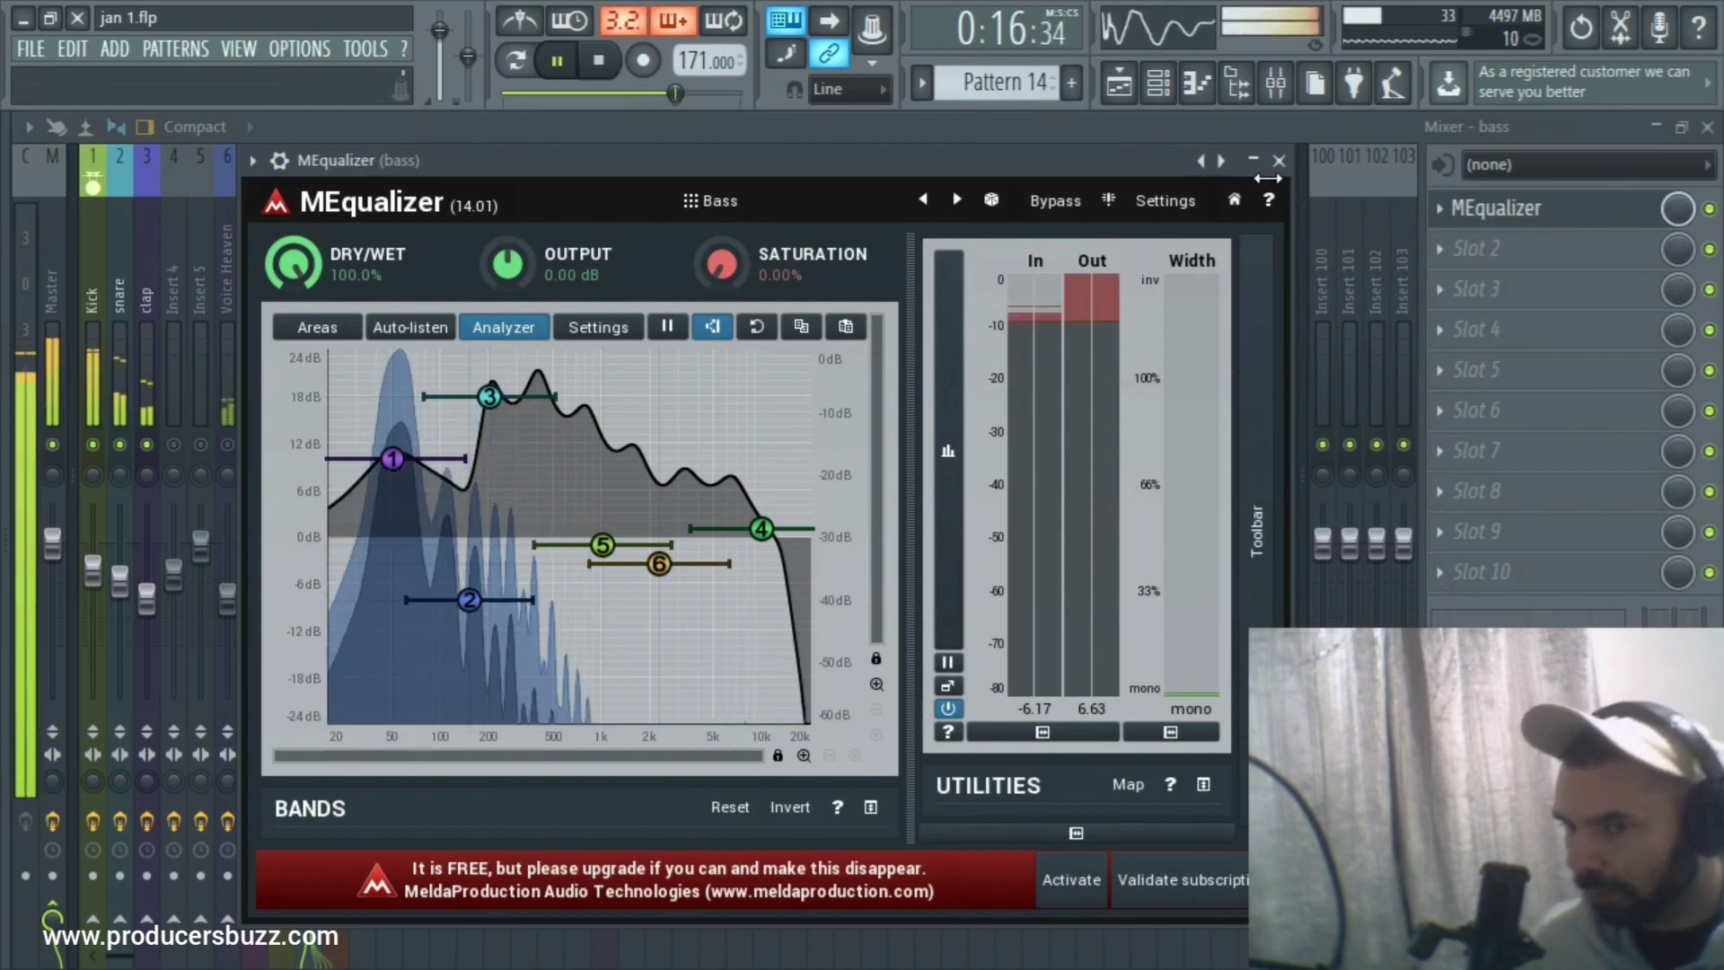
Set the bass MEqualizer's dry/wet to about 81.6%, close its window and lower the bass track's volume.
mouse_move(293, 264)
mouse_down()
mouse_move(292, 329)
mouse_move(293, 276)
mouse_up()
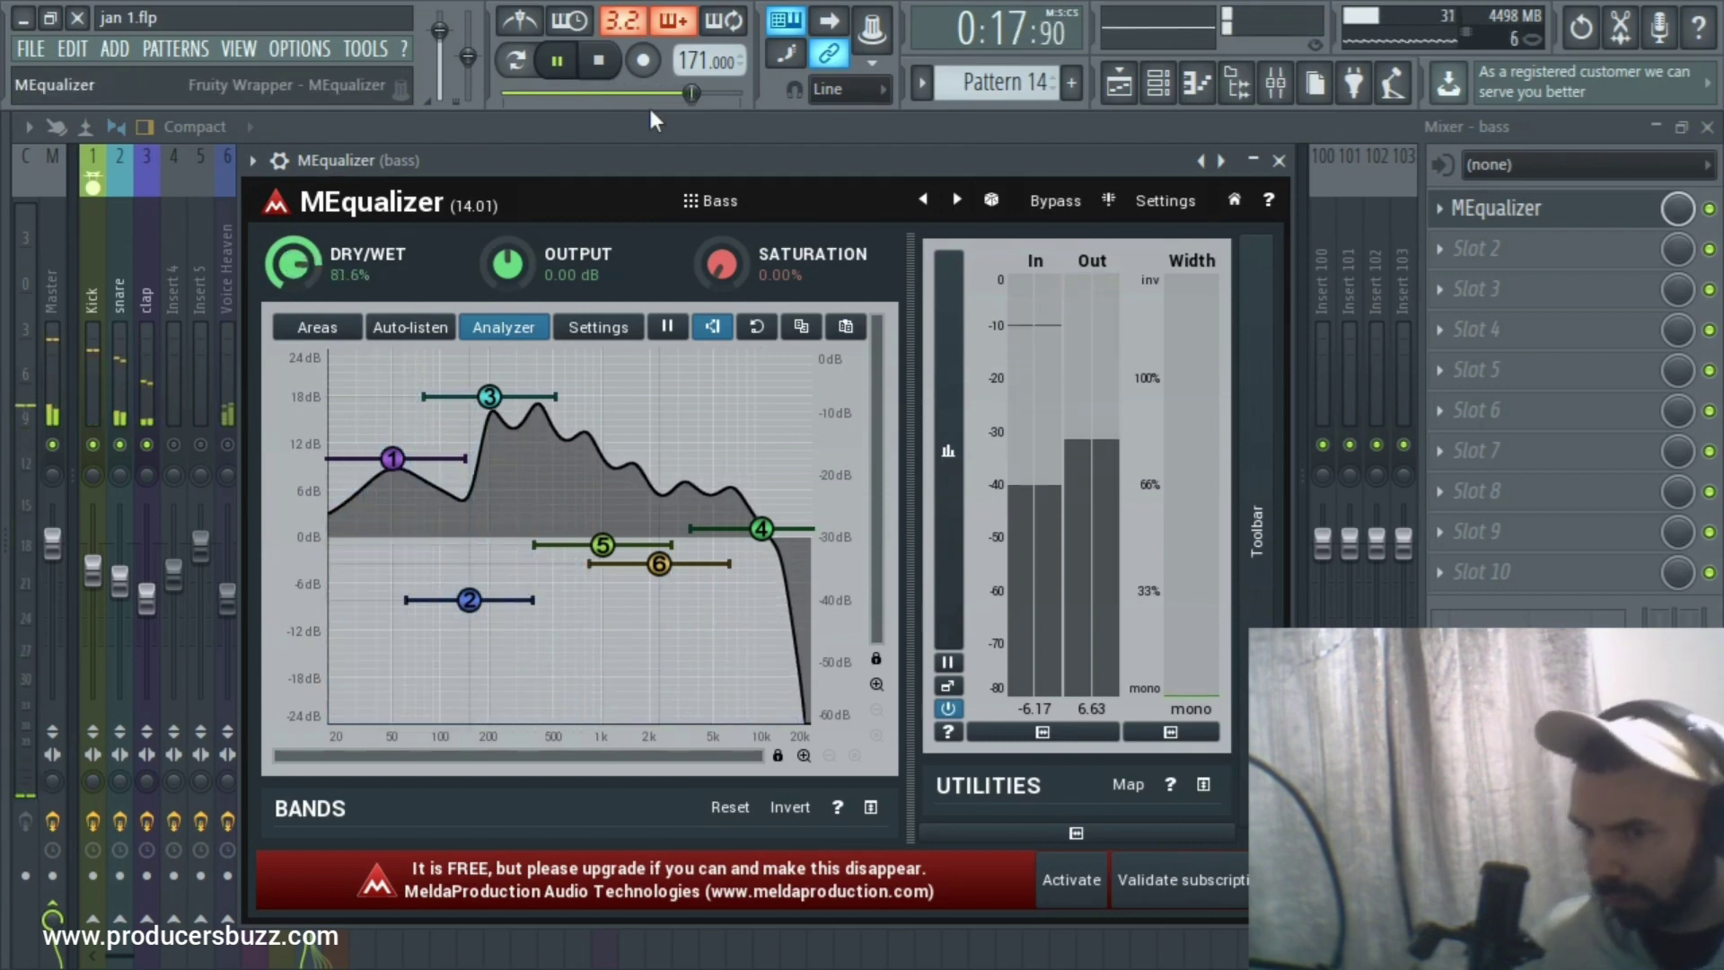
click(1279, 161)
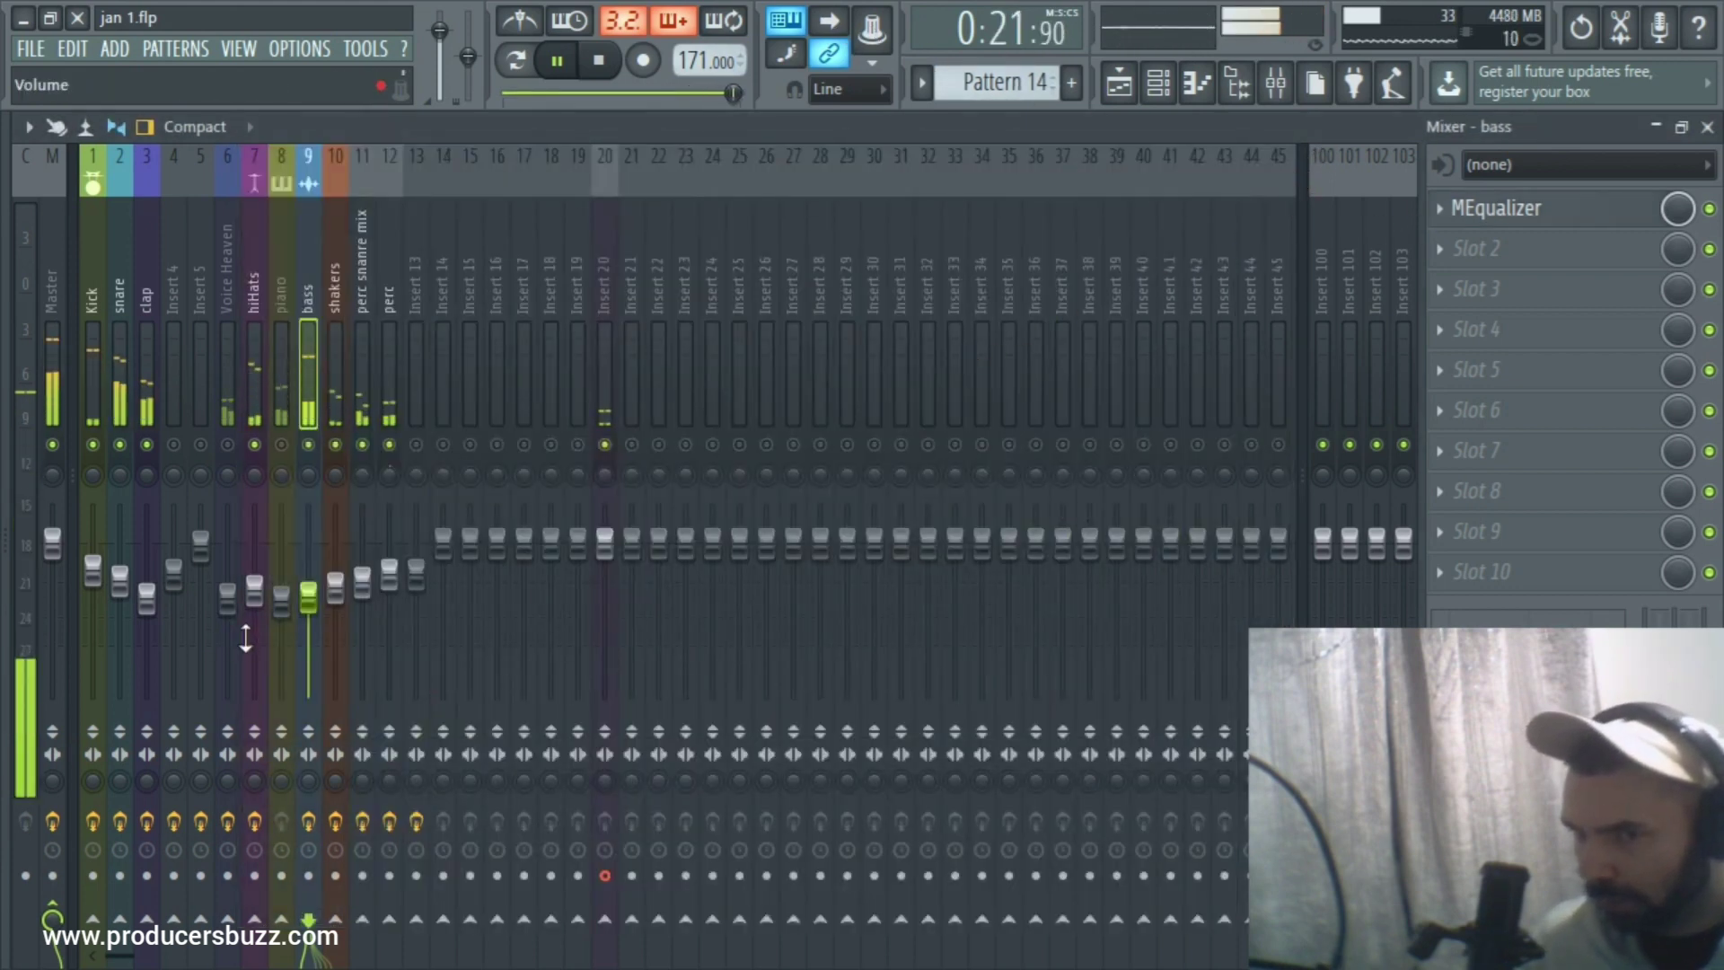
drag(329, 613, 323, 620)
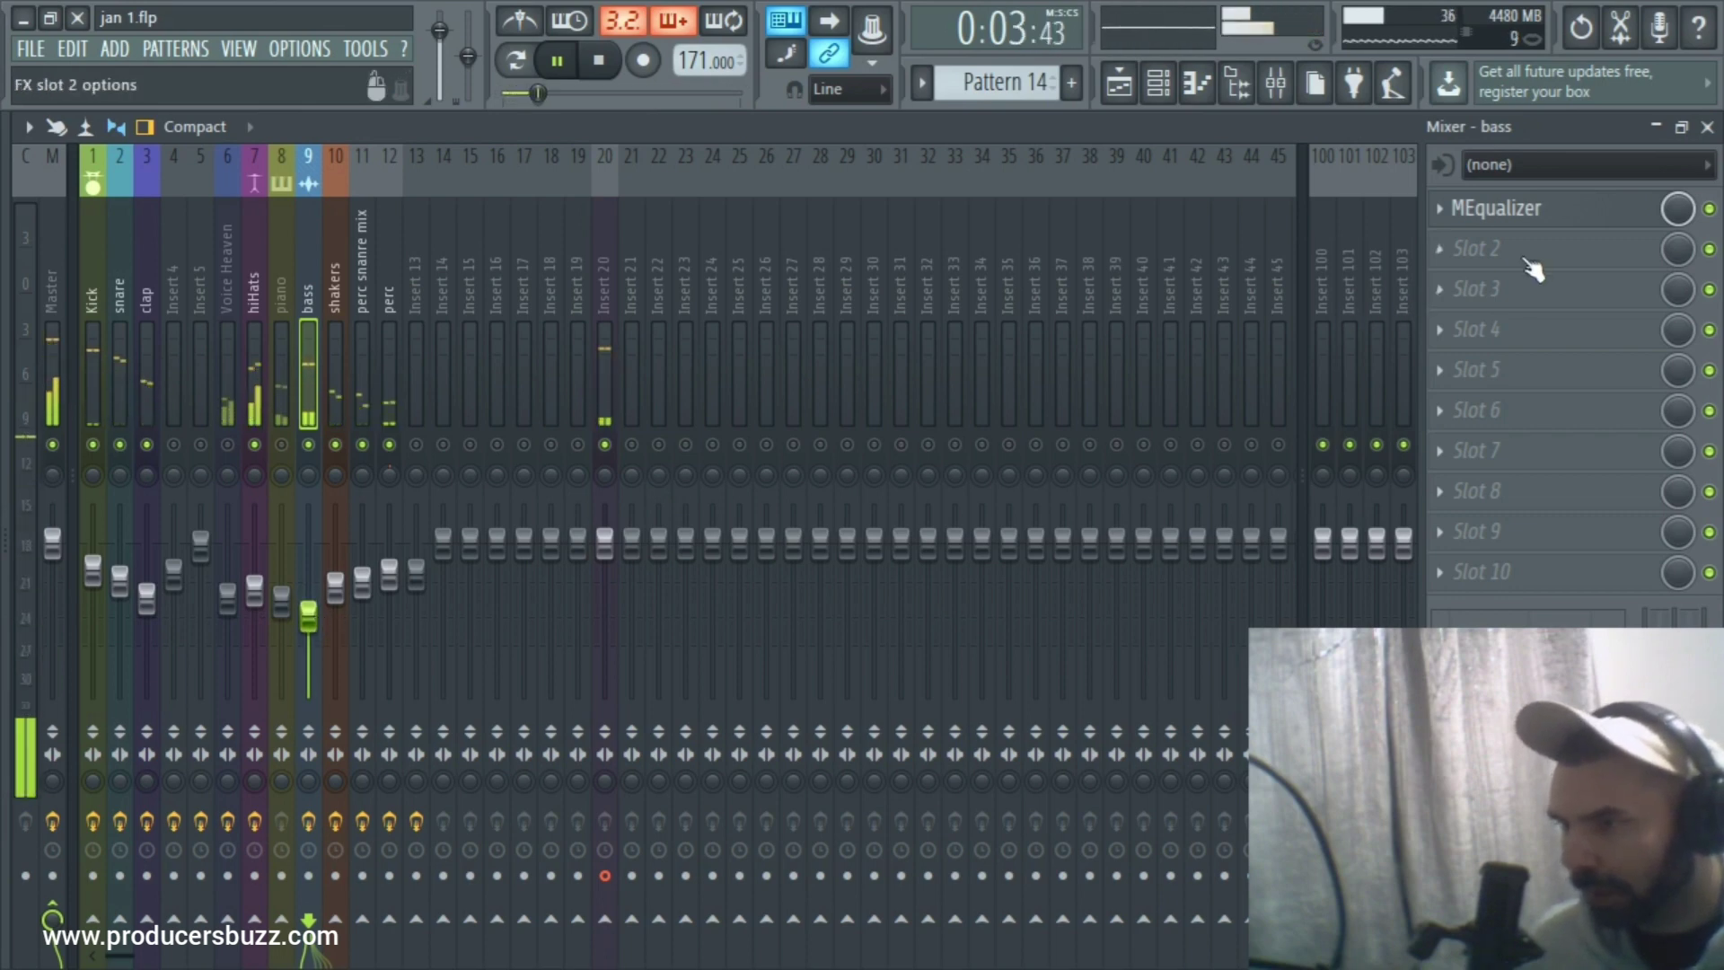
Add Fruity Compressor to the bass track's slot 2 with the Master 1 preset and close its window.
click(1388, 246)
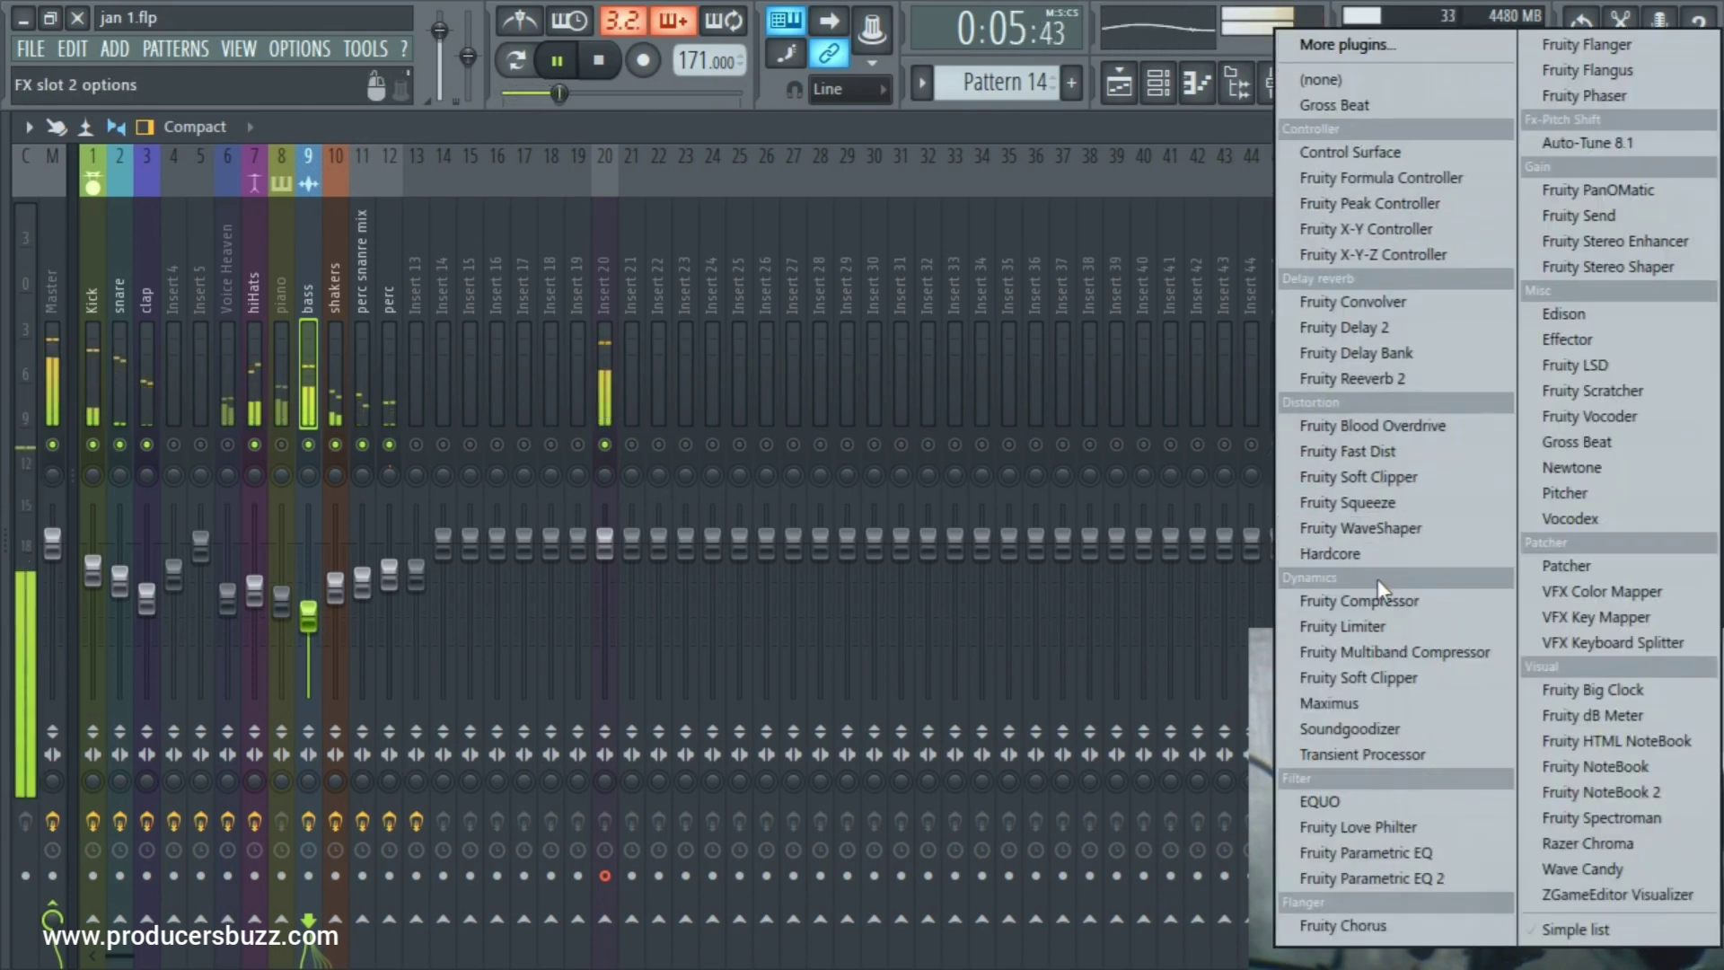
click(1386, 601)
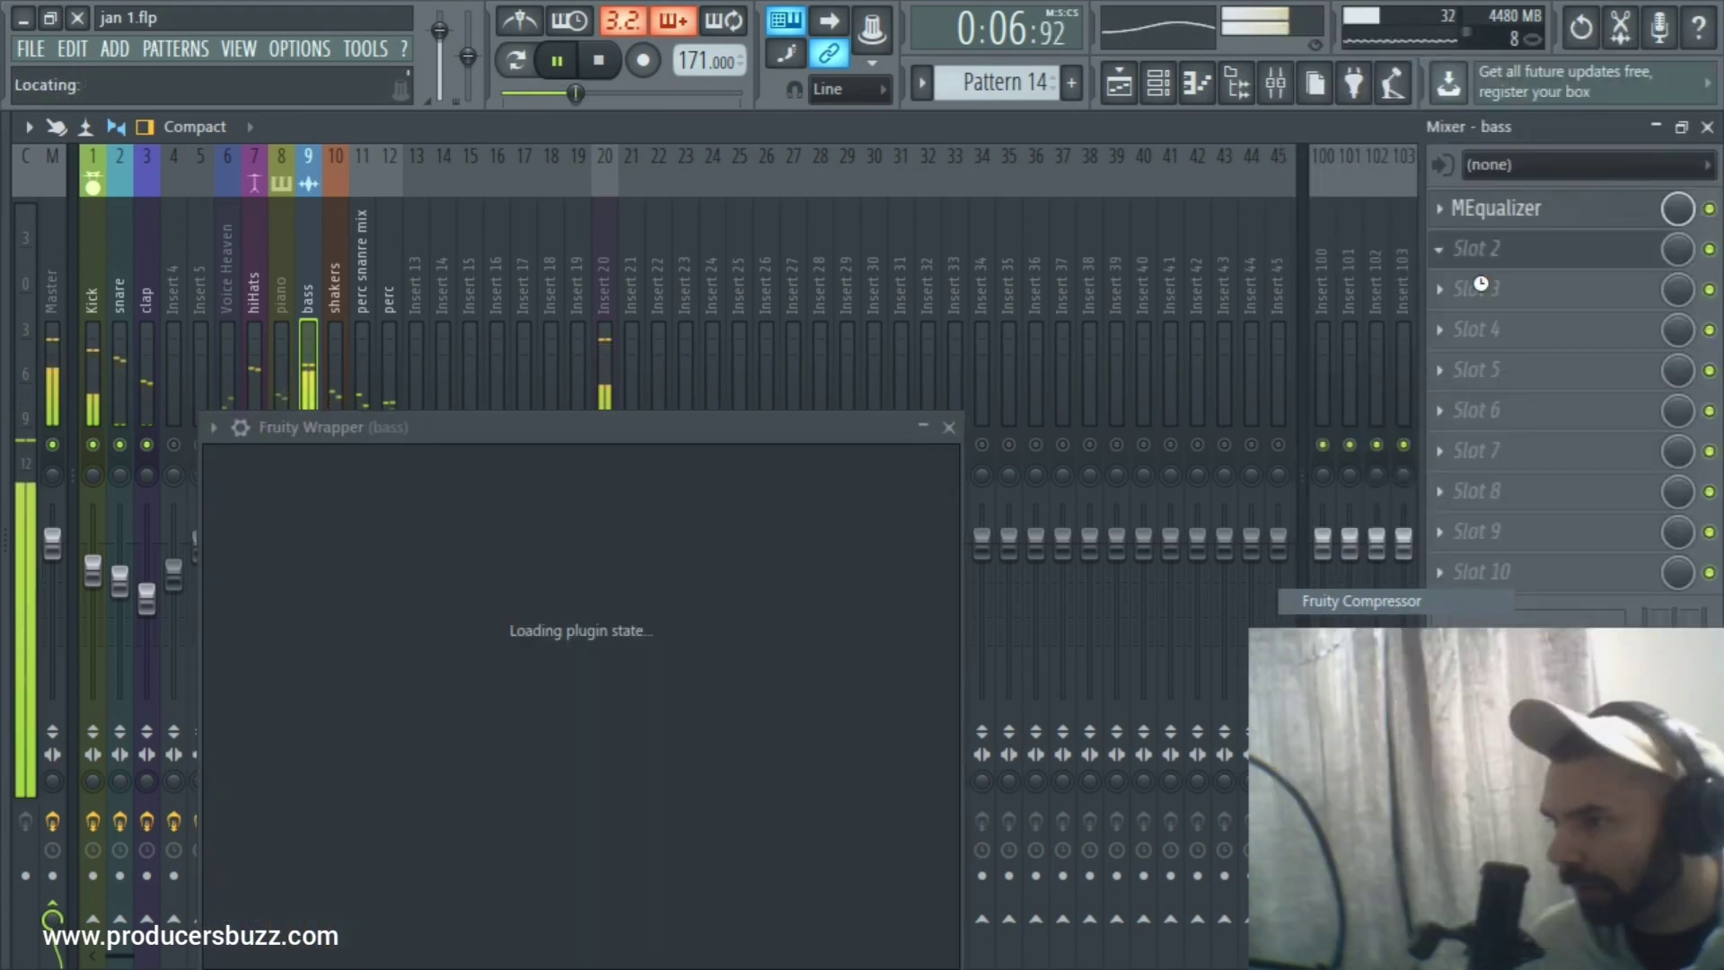
click(1445, 251)
mouse_move(1432, 332)
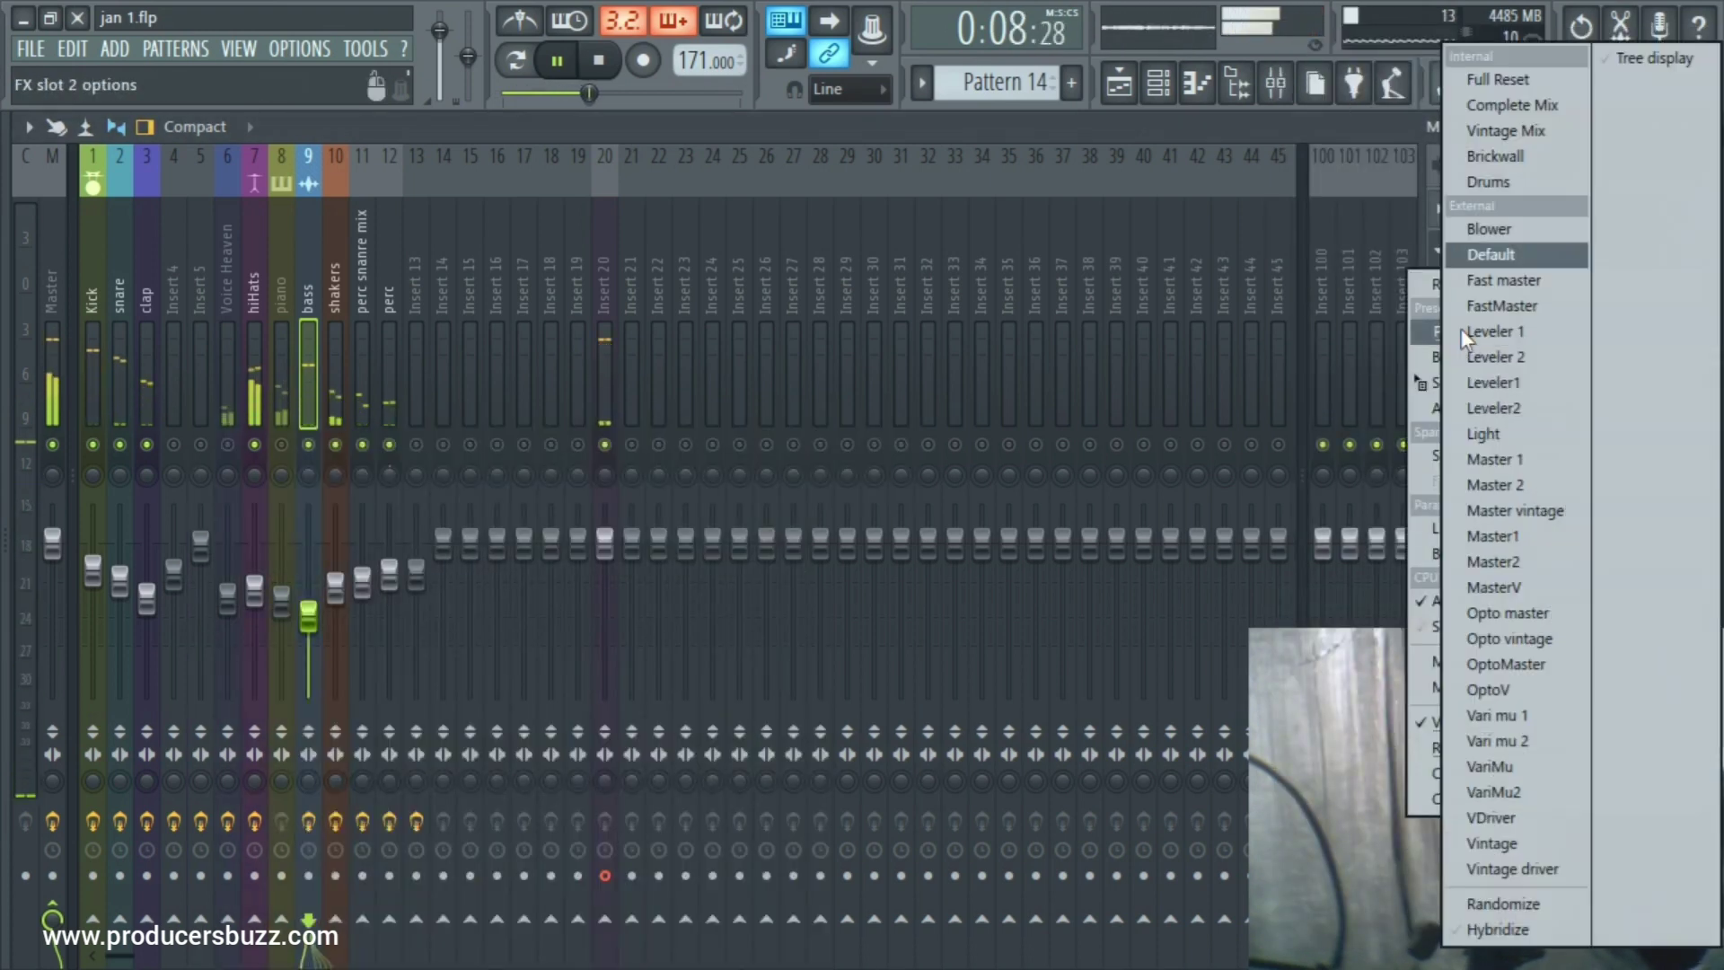
click(1510, 459)
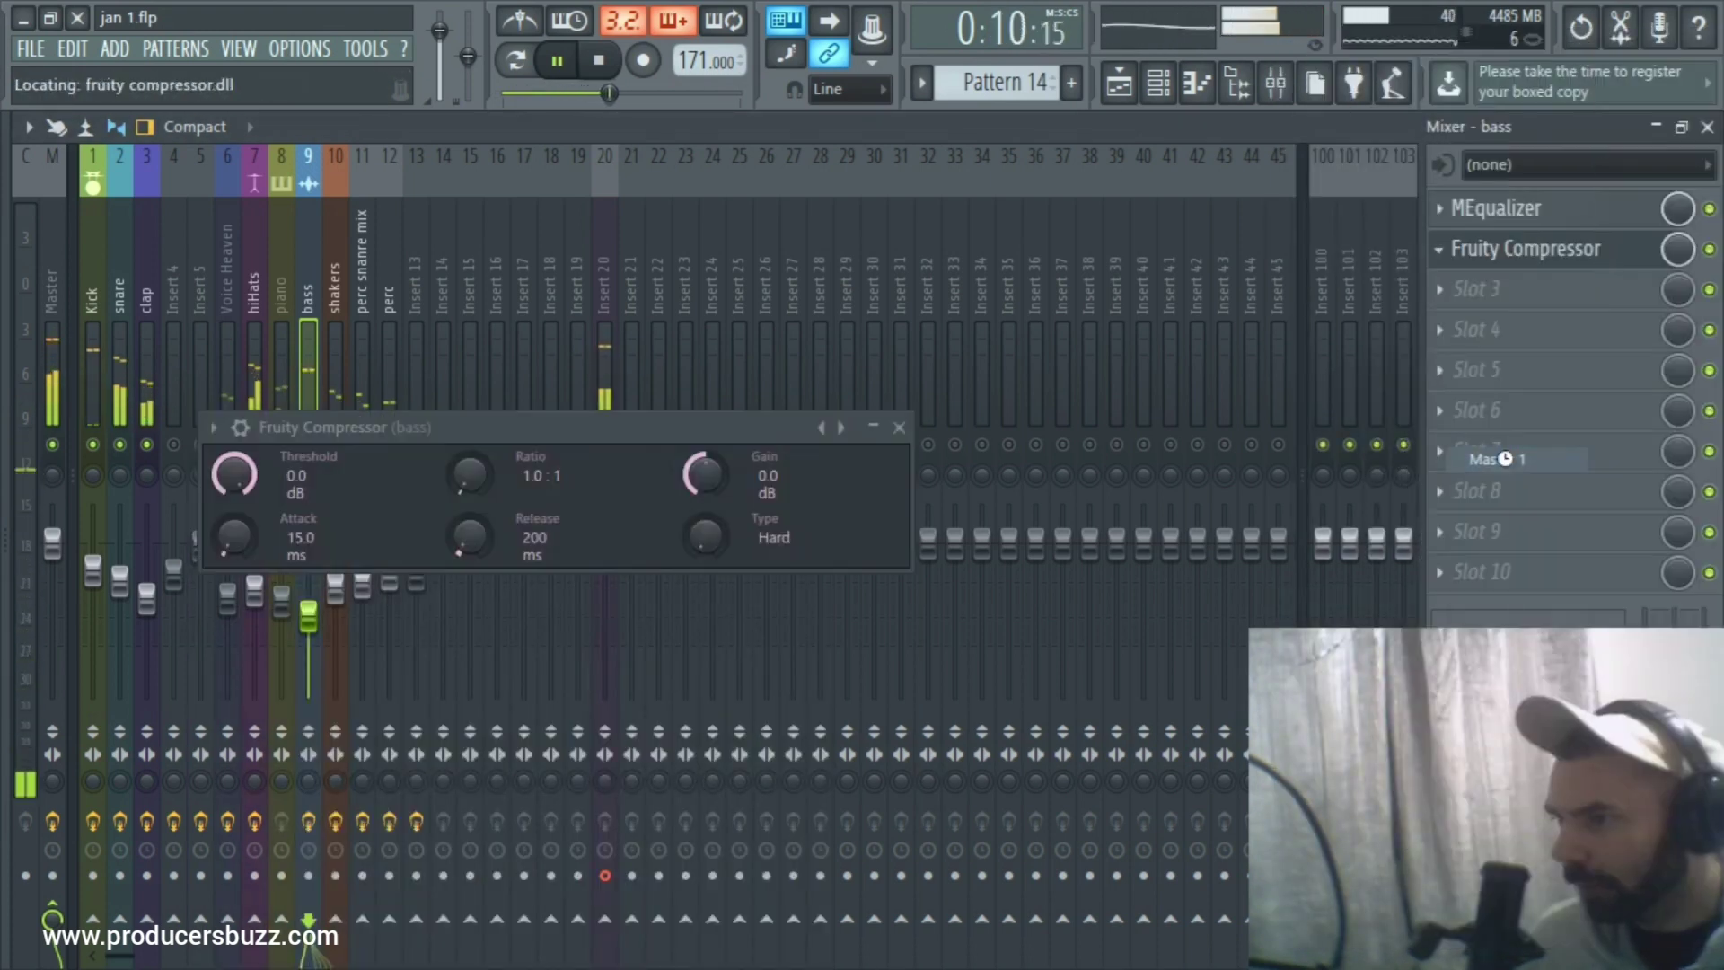
drag(735, 420, 1338, 322)
Fine-tune the bass track's volume to about 45% during playback and re-enable its MEqualizer.
drag(312, 616, 318, 624)
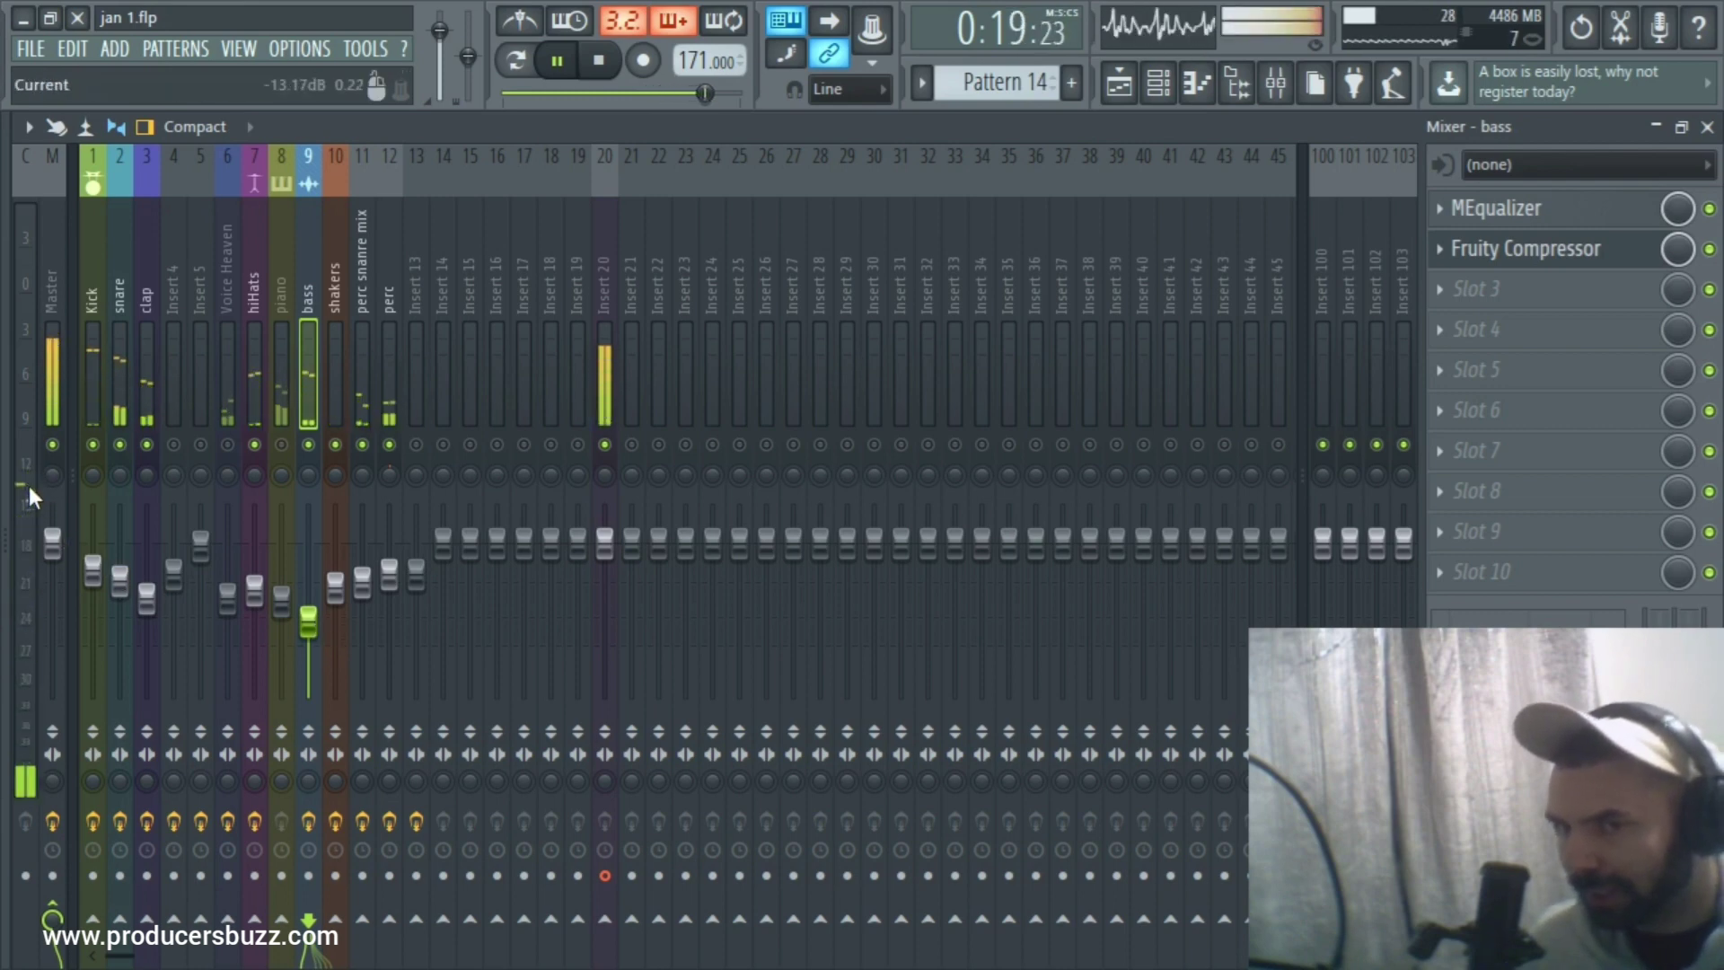
drag(308, 623, 308, 627)
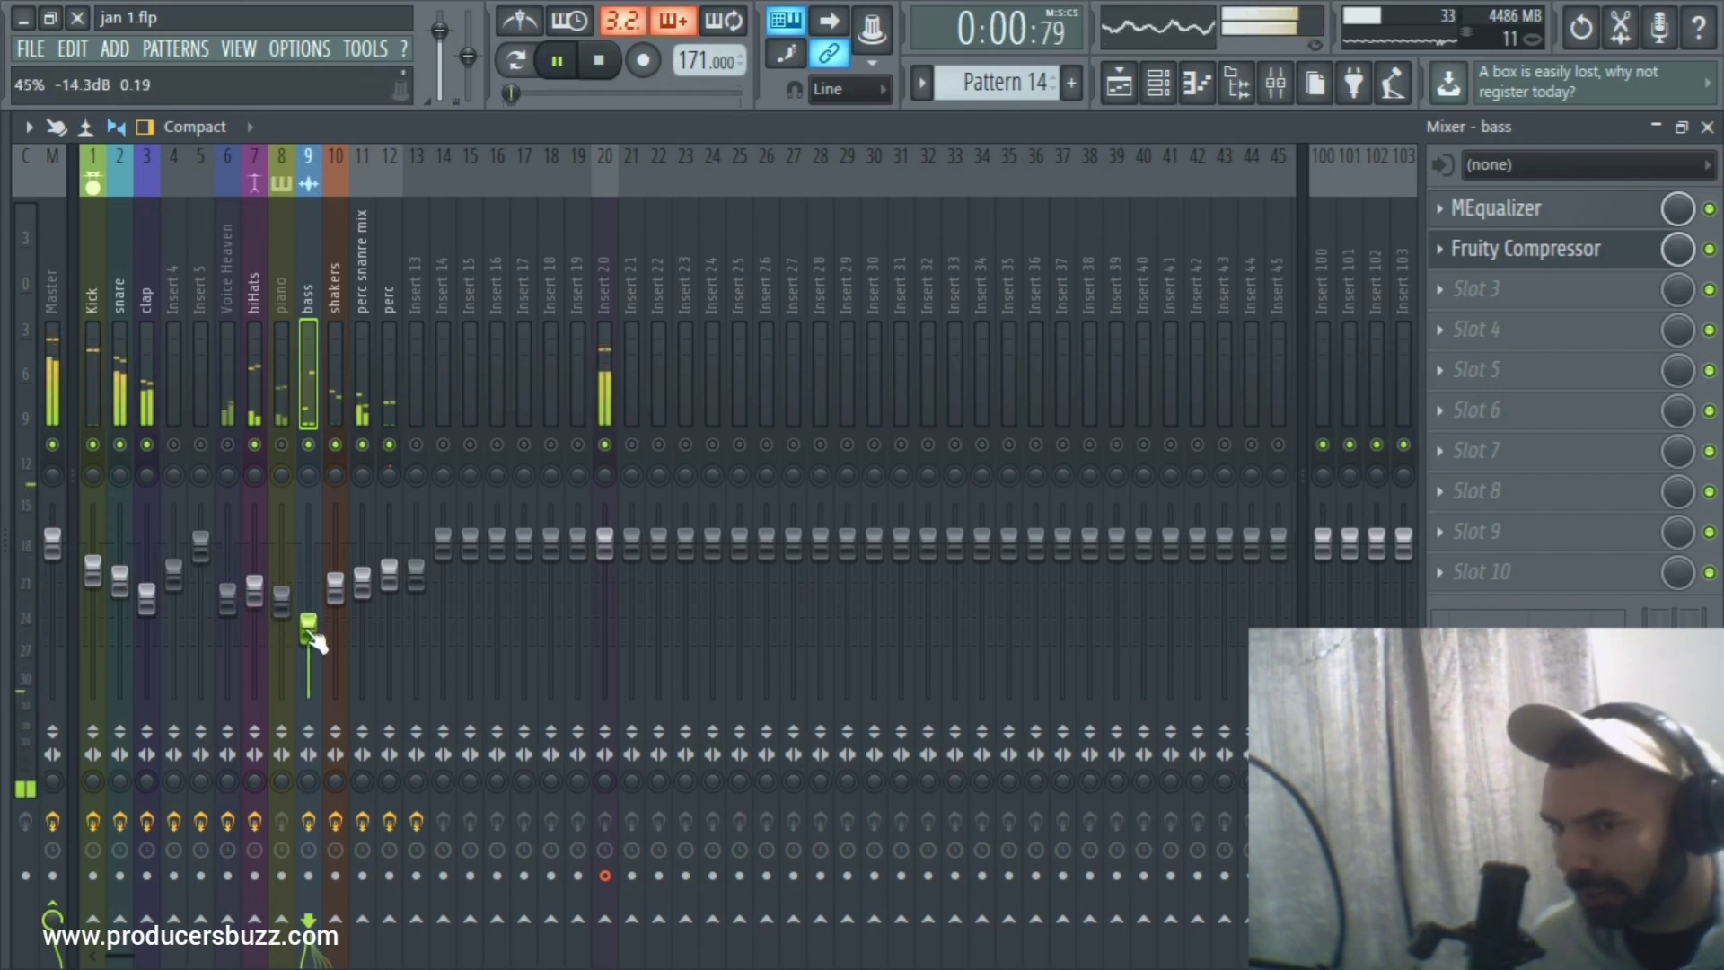
drag(310, 633, 310, 631)
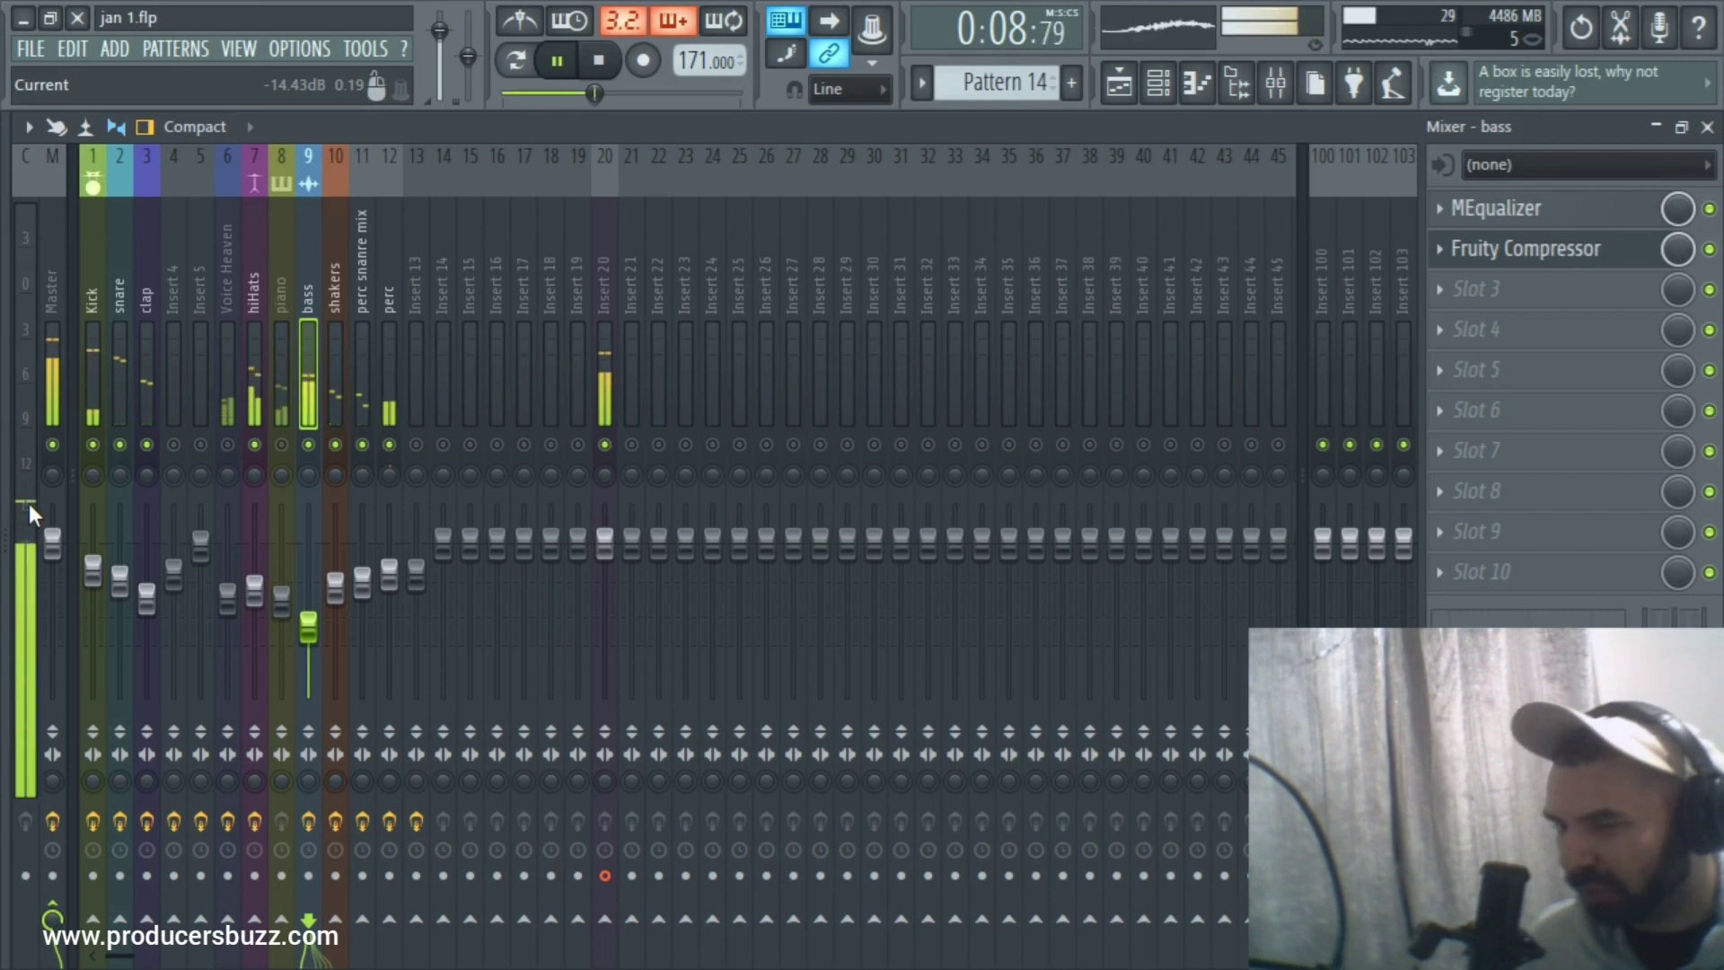
drag(303, 625, 303, 634)
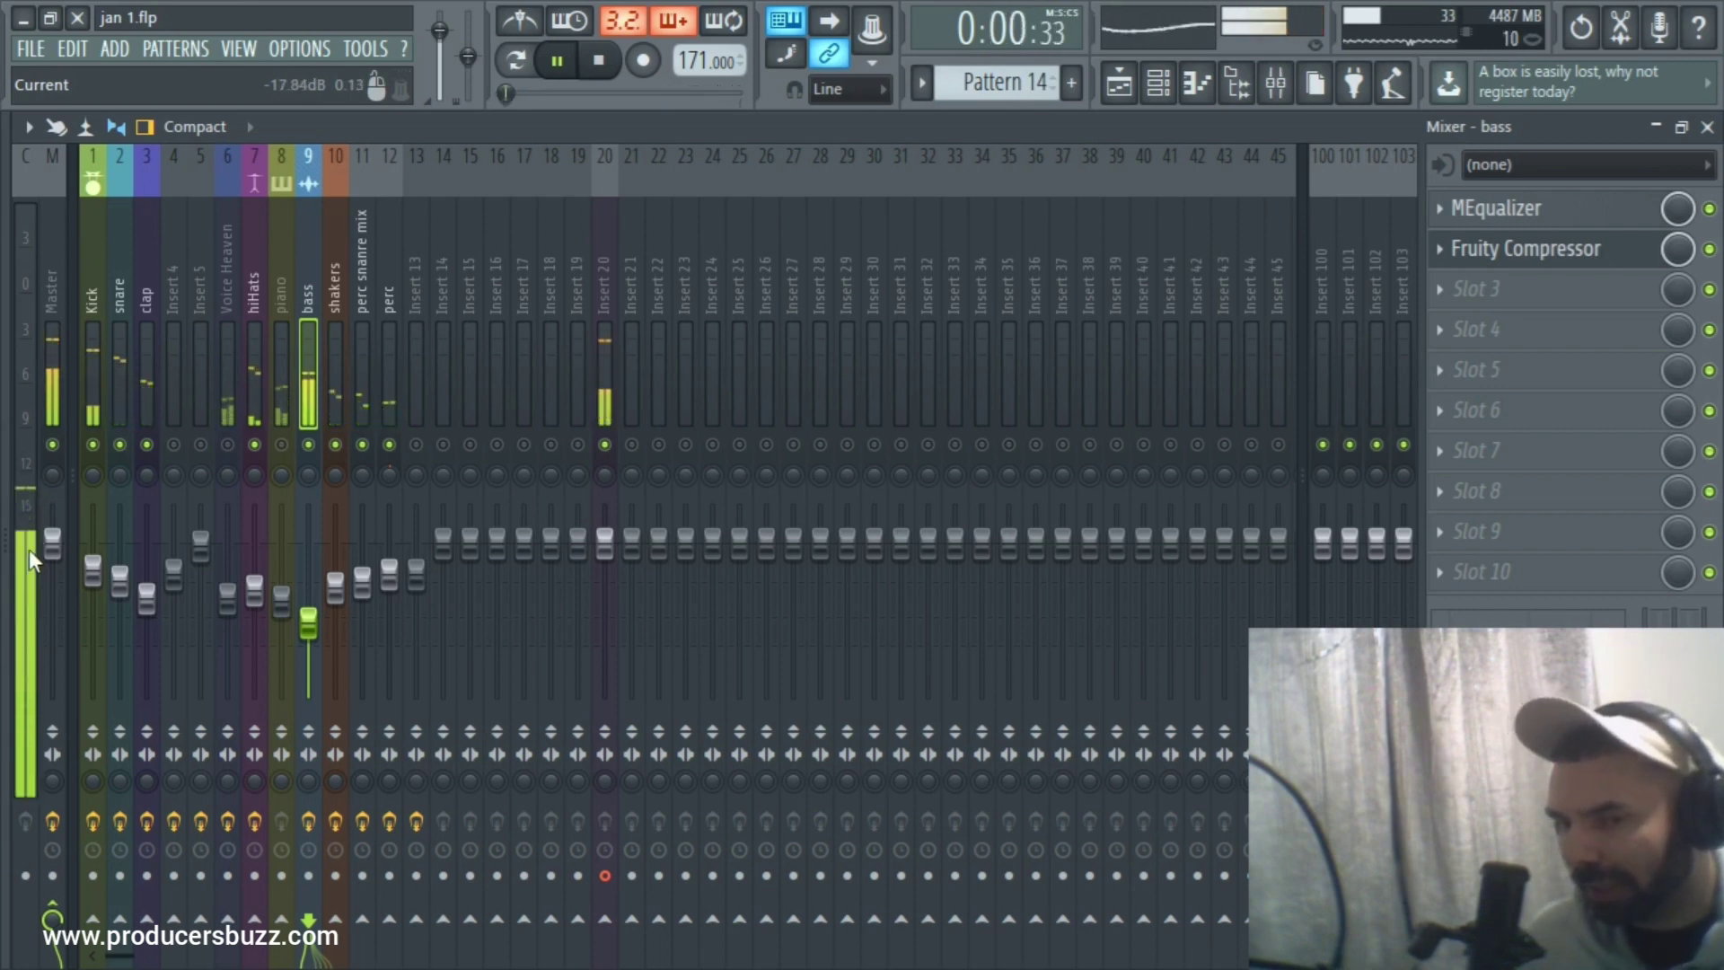
drag(308, 622, 313, 639)
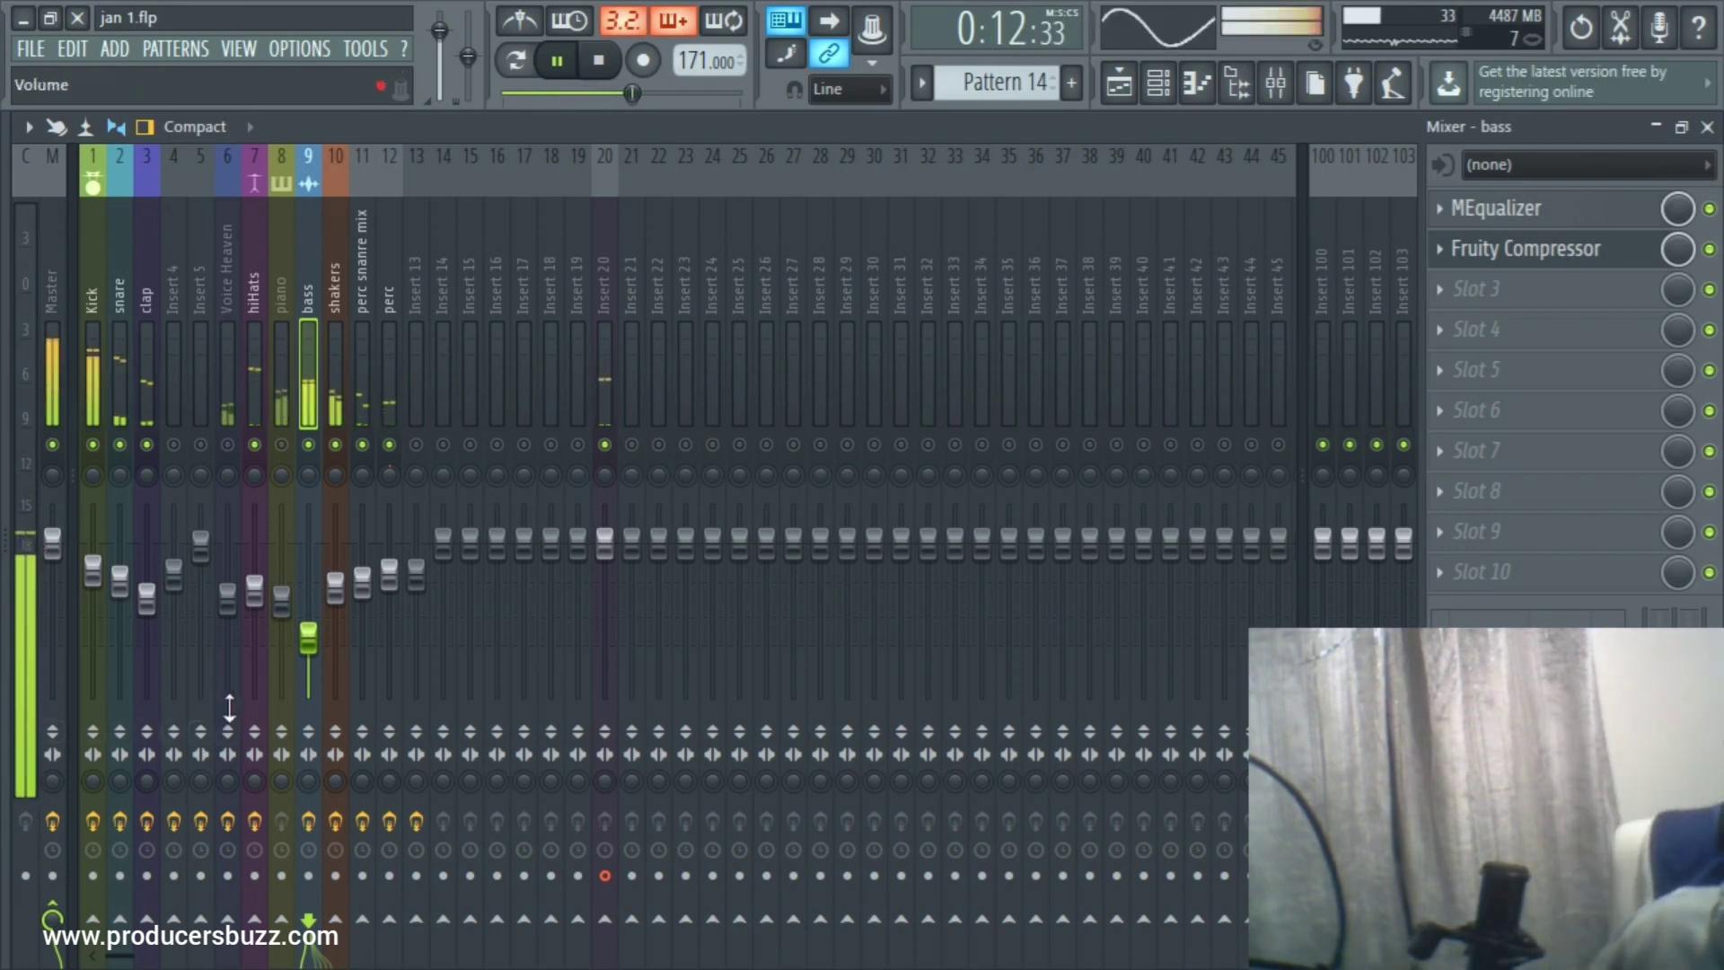
drag(312, 641, 311, 639)
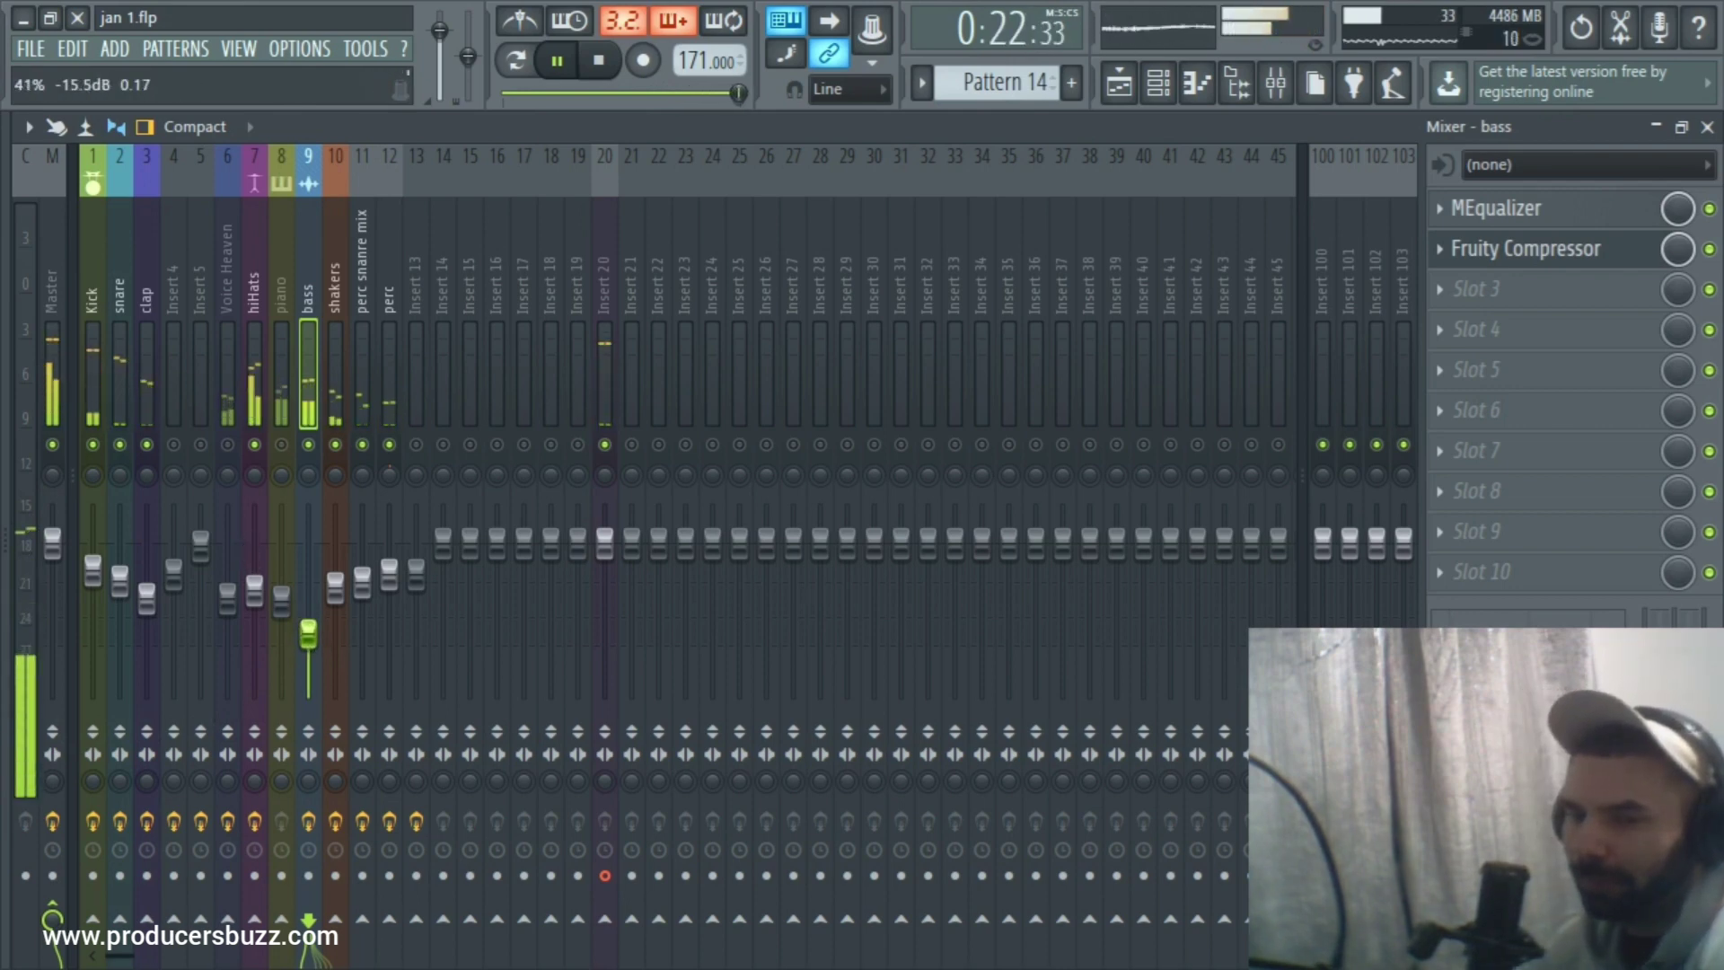
mouse_move(316, 647)
mouse_down()
mouse_move(319, 597)
mouse_move(319, 638)
mouse_up()
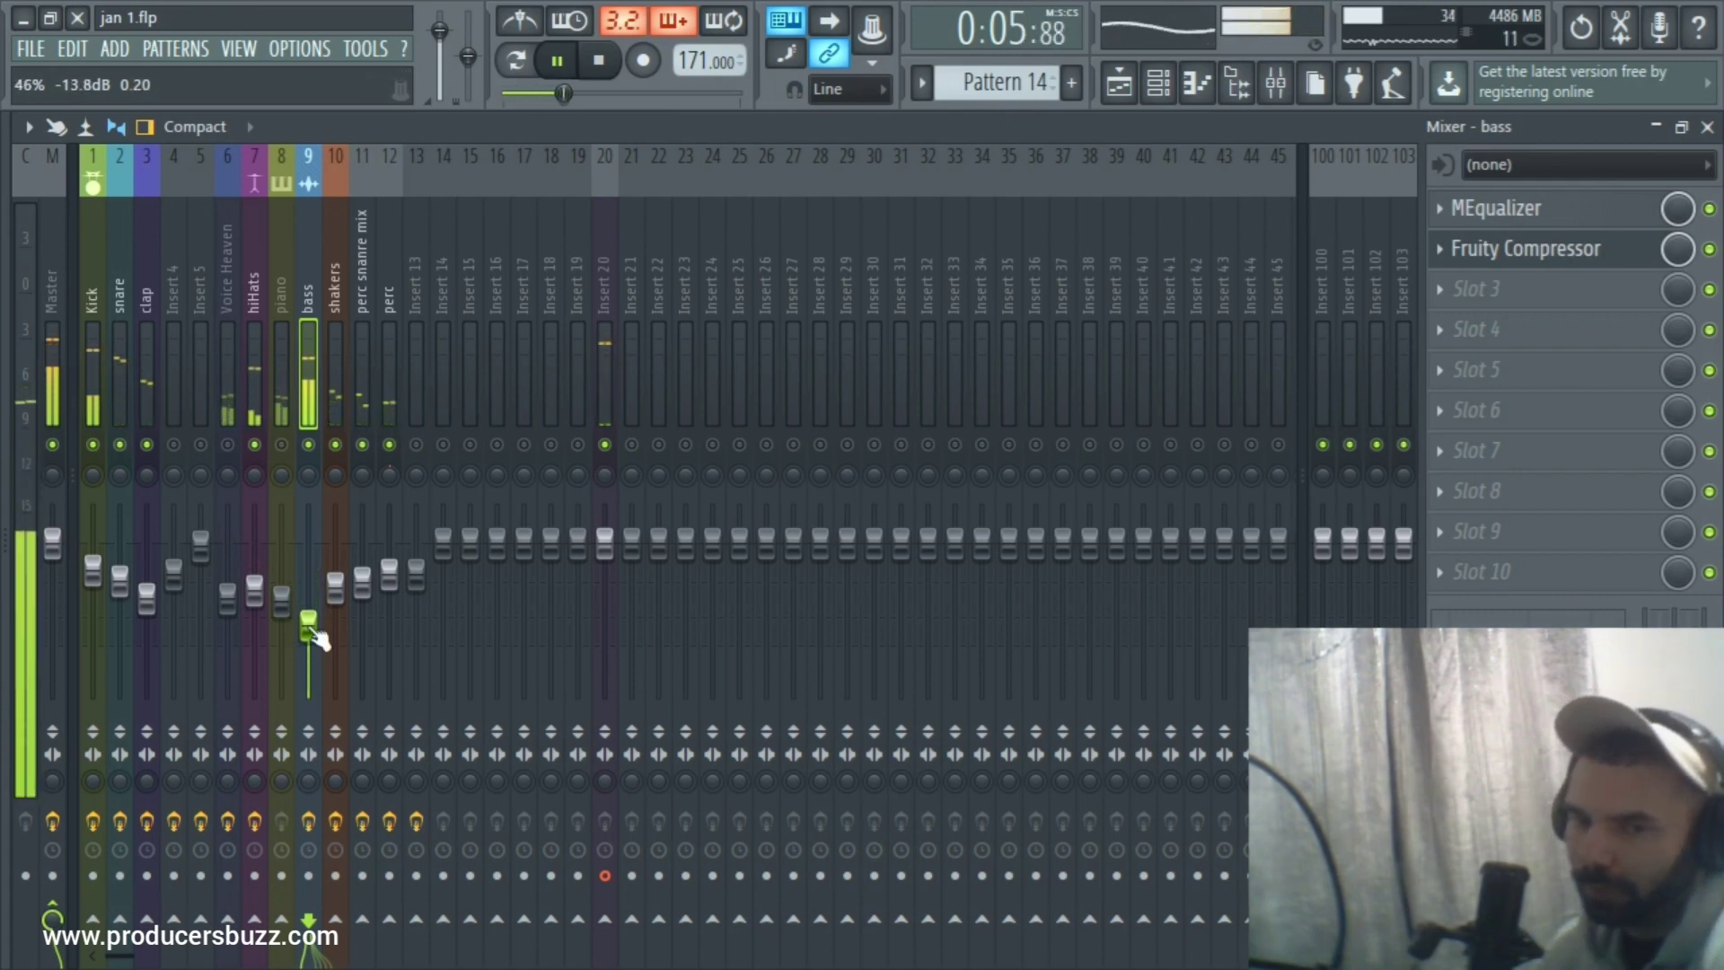
drag(319, 639, 312, 631)
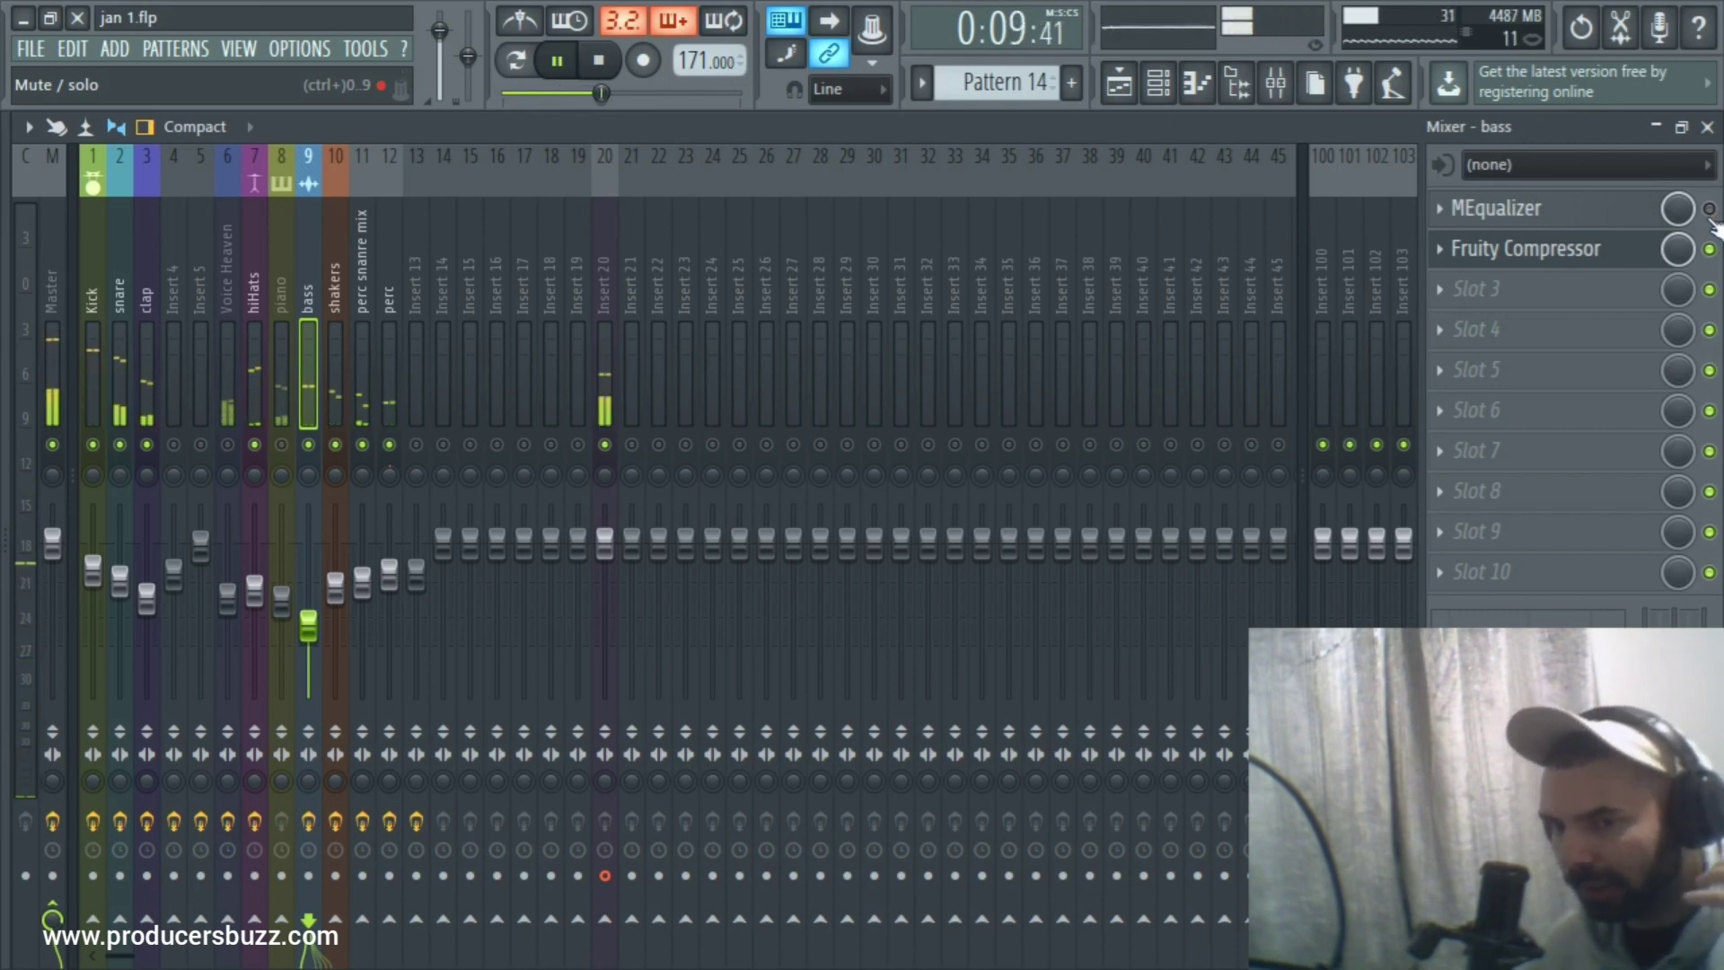
click(1709, 209)
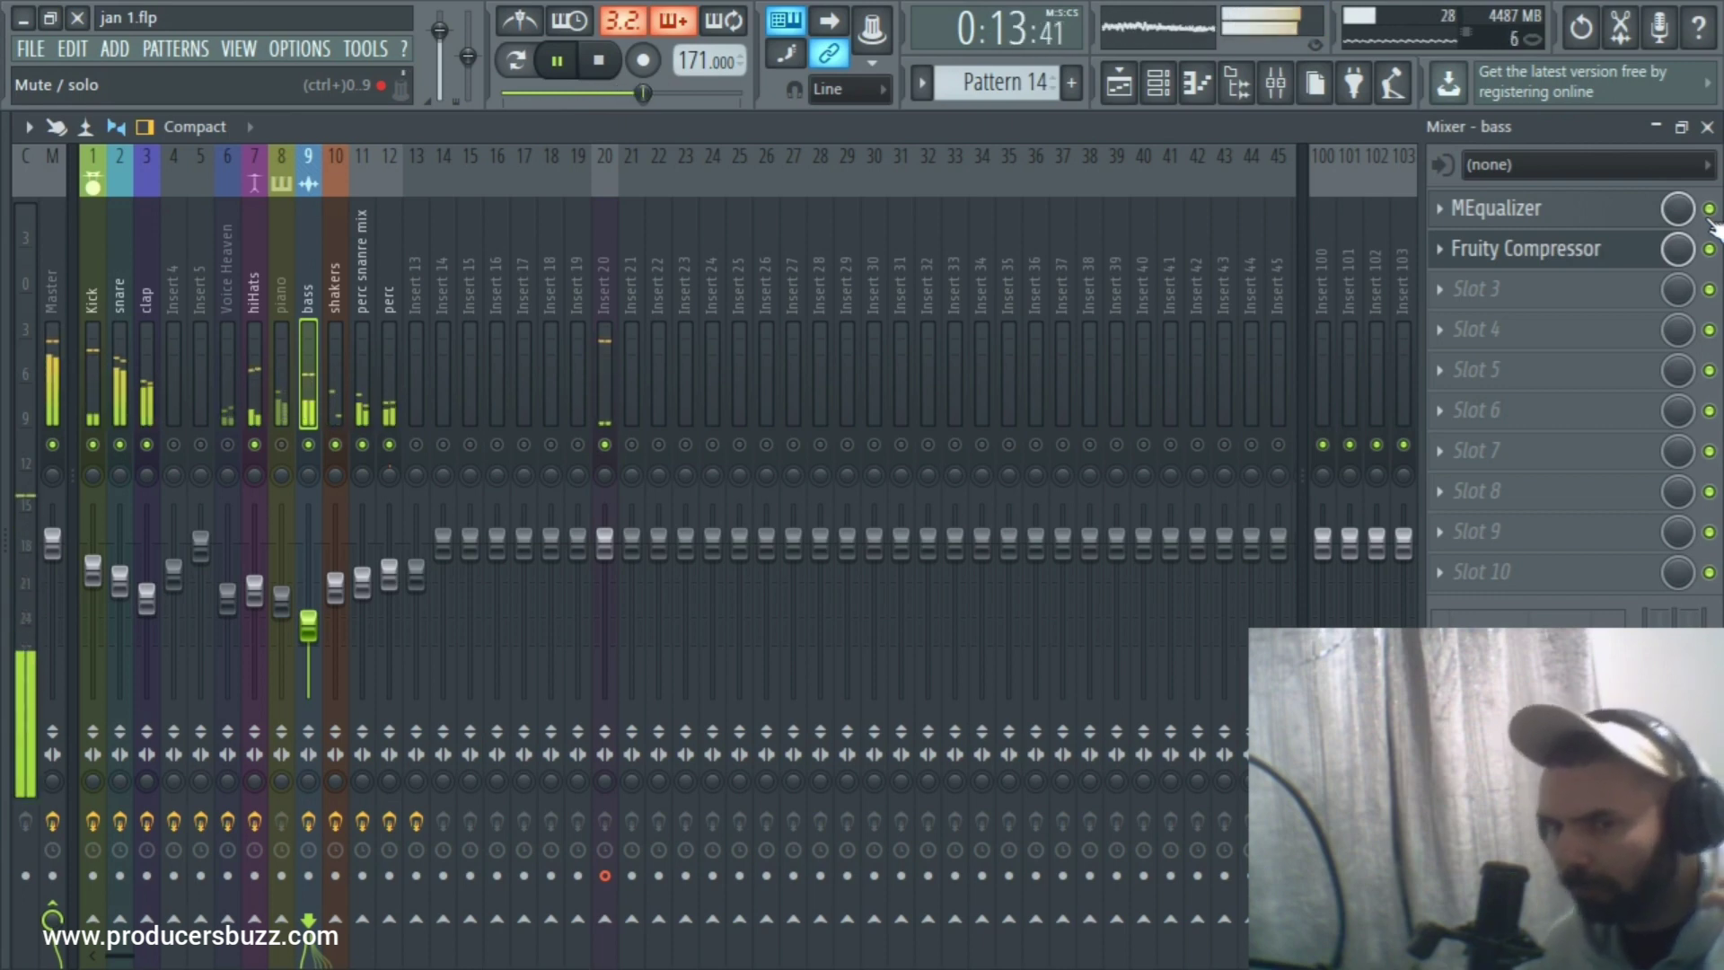
drag(308, 626, 308, 626)
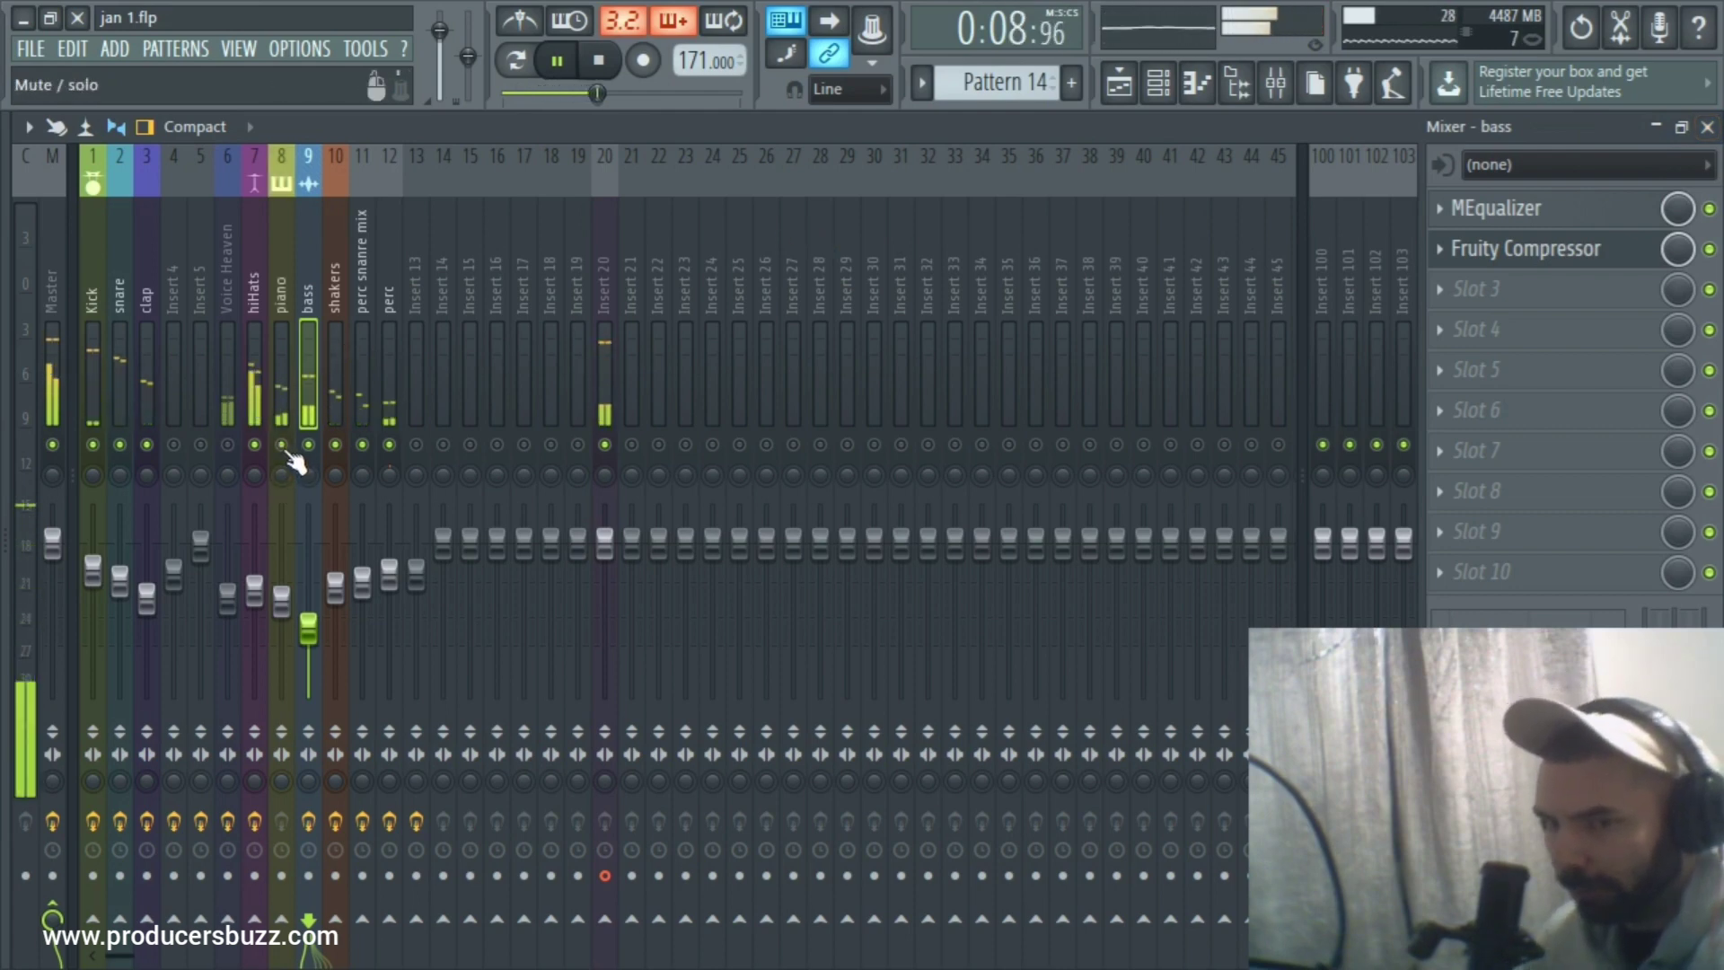
Set the piano track's volume to about 61% and audition the mix with Insert 20 muted and unmuted.
click(282, 401)
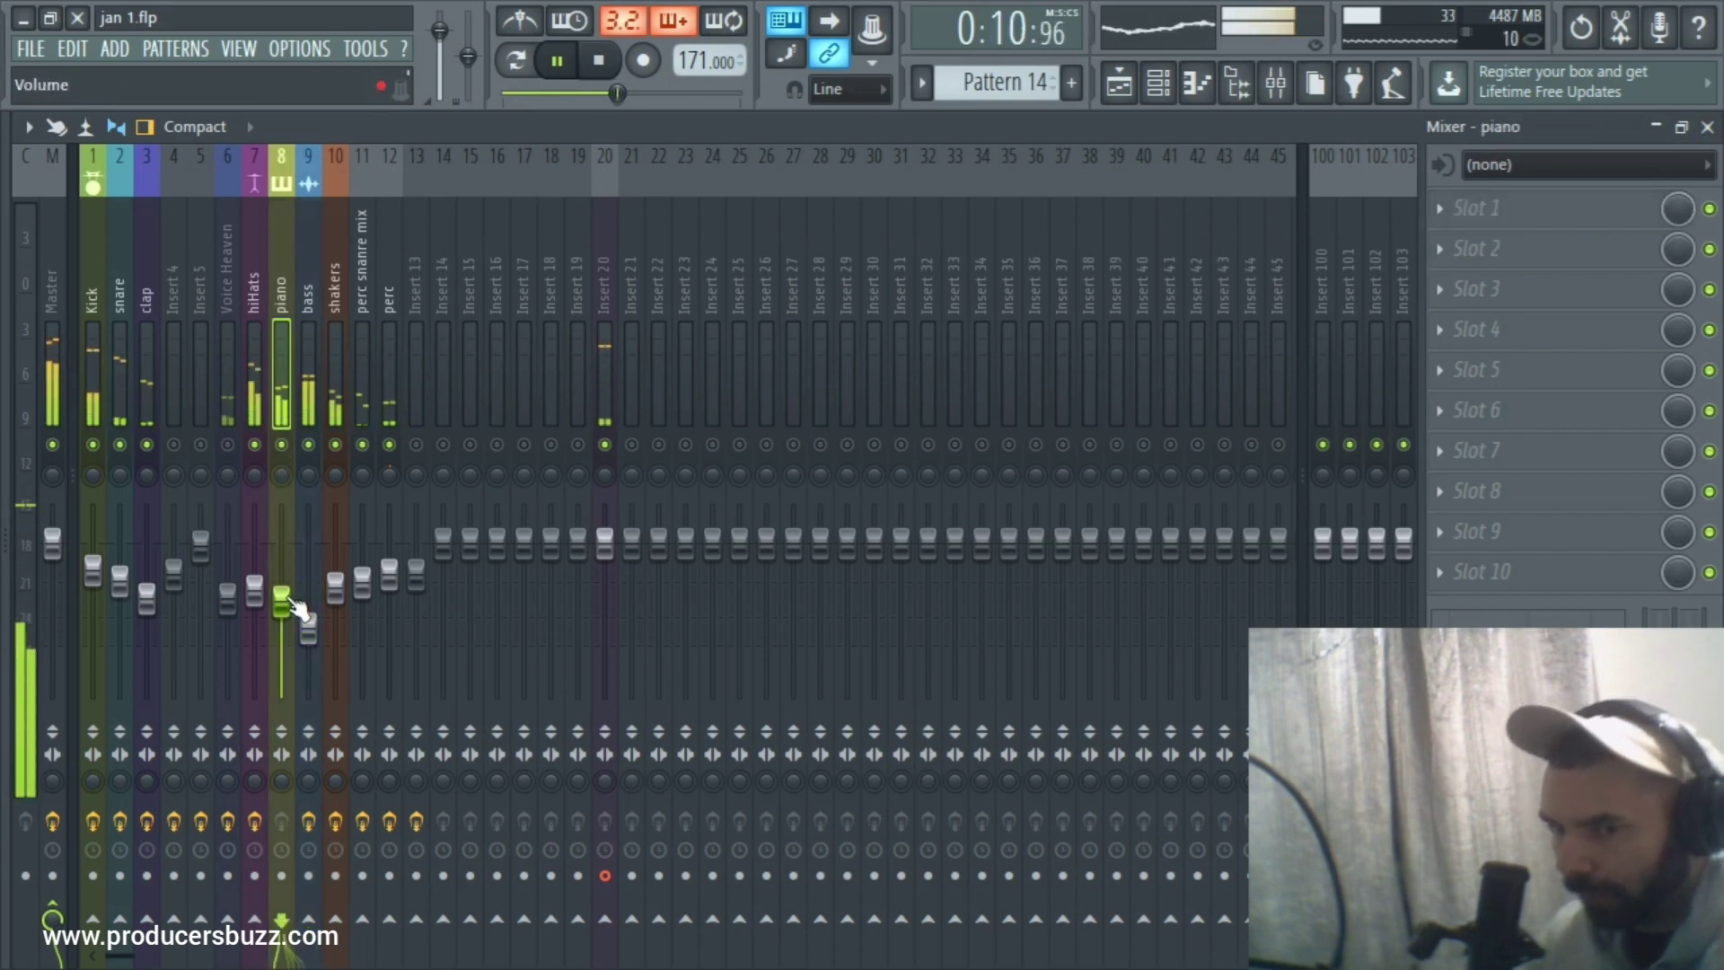
drag(291, 607, 281, 602)
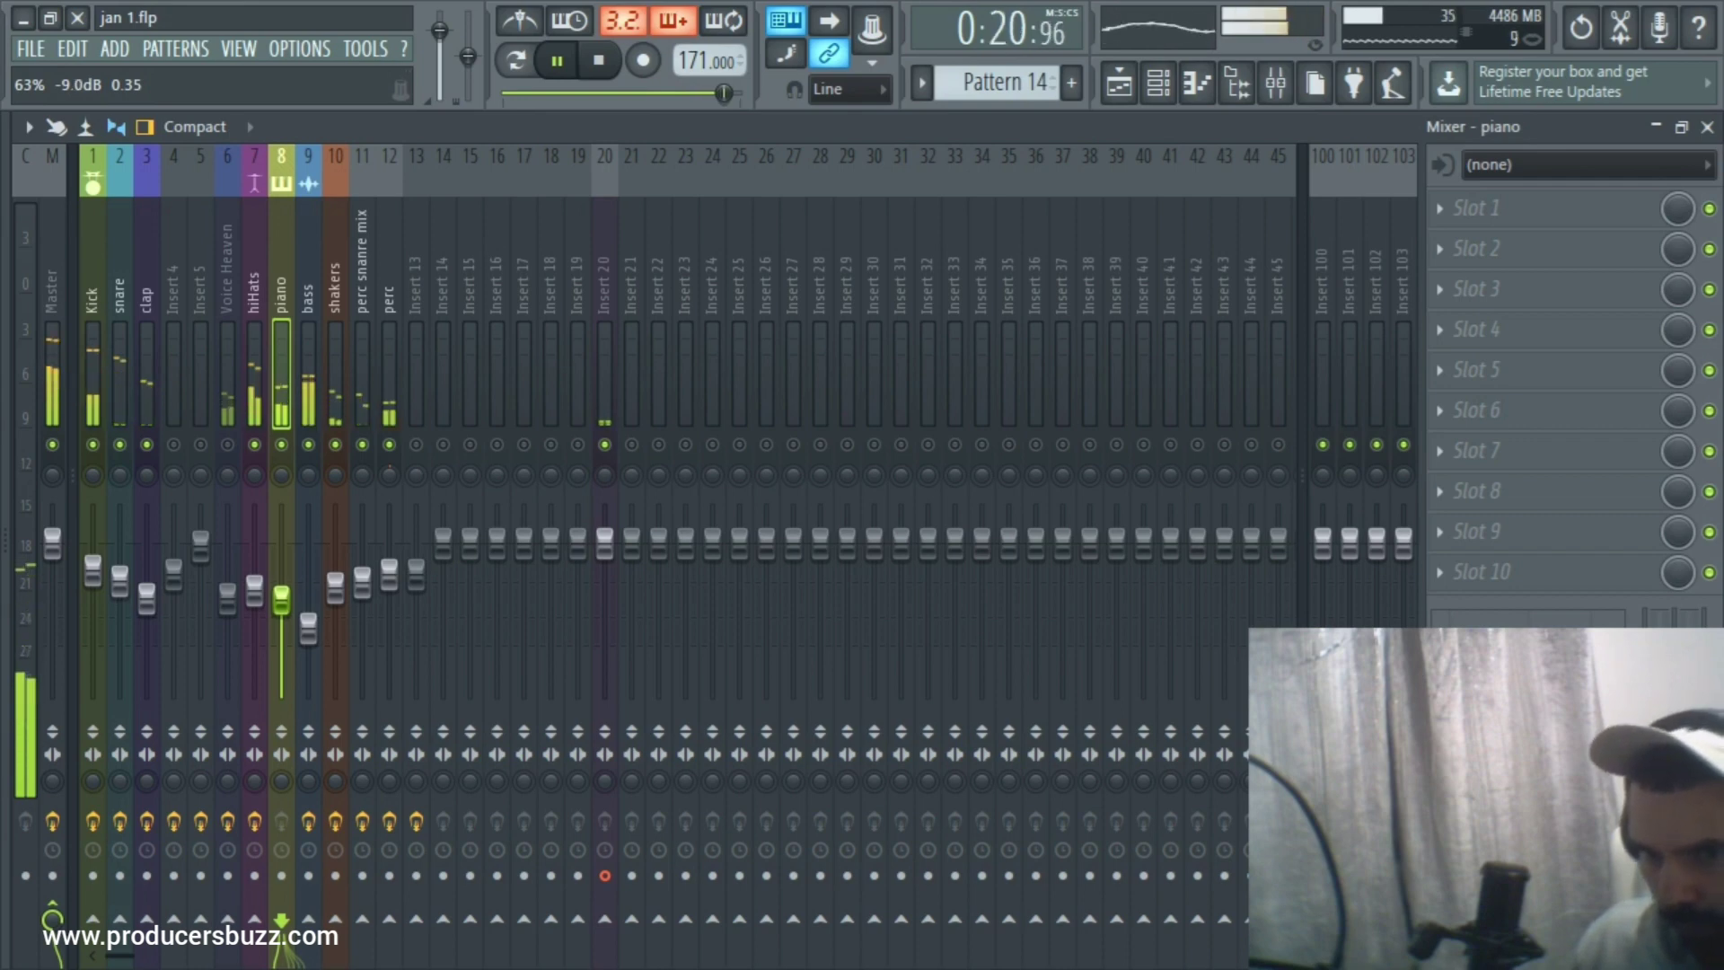
mouse_move(281, 600)
mouse_down()
mouse_move(281, 671)
mouse_move(281, 602)
mouse_up()
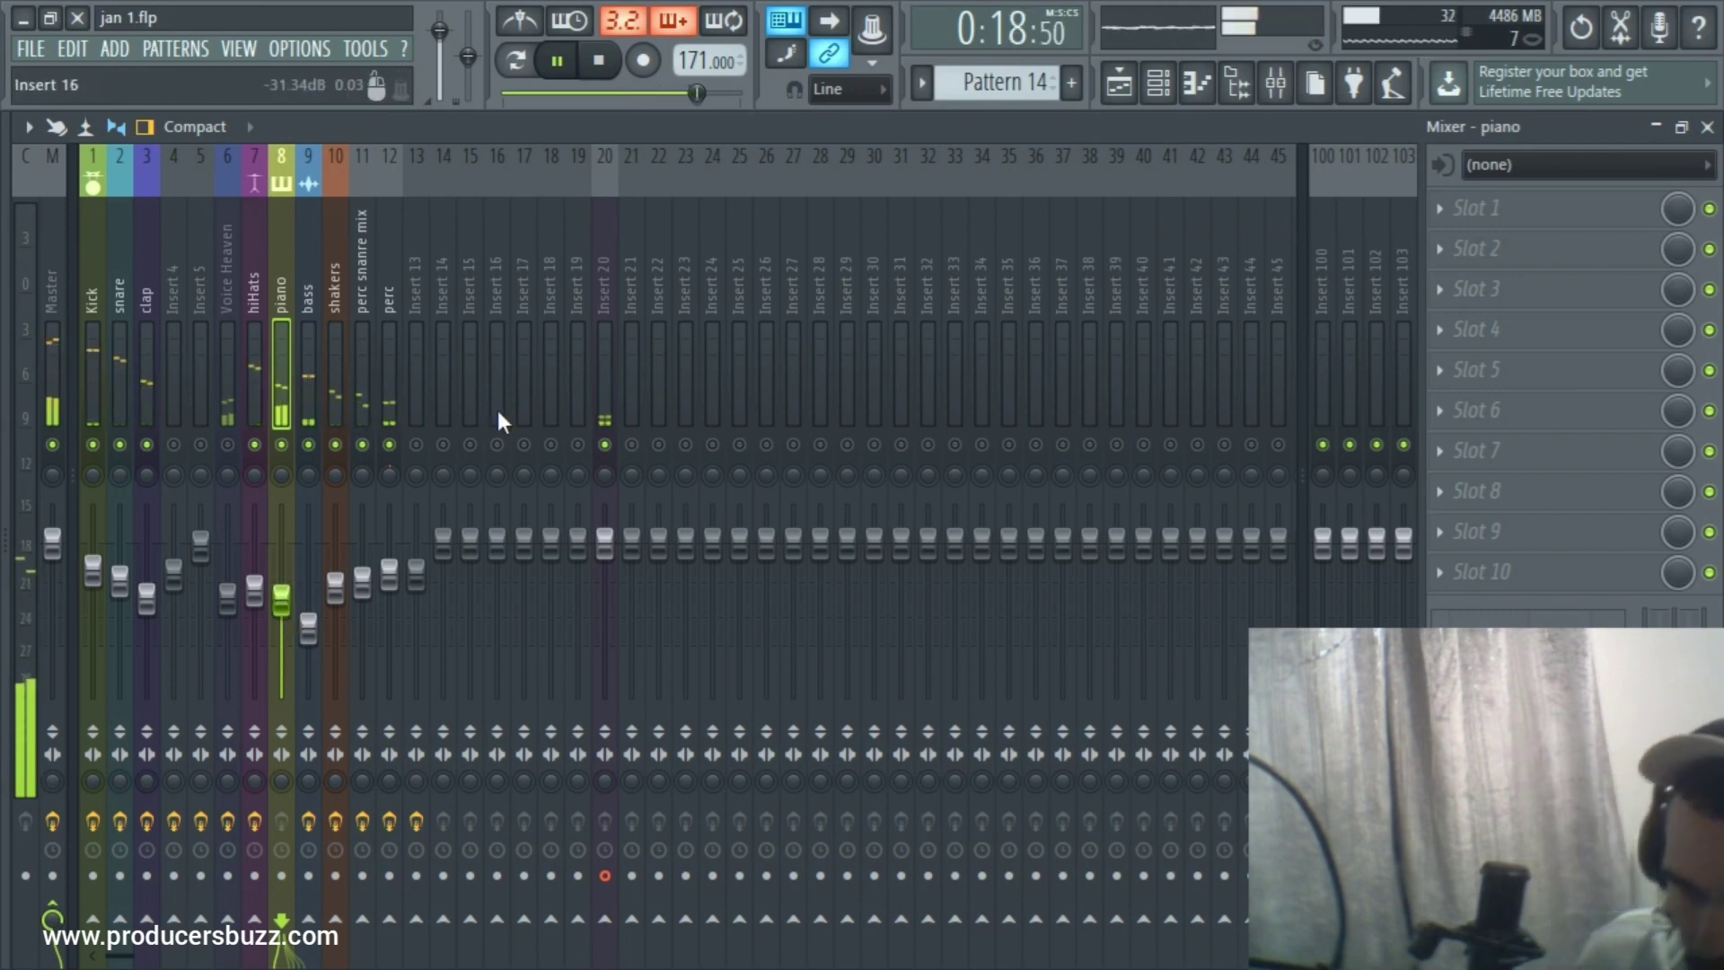
drag(159, 603, 159, 598)
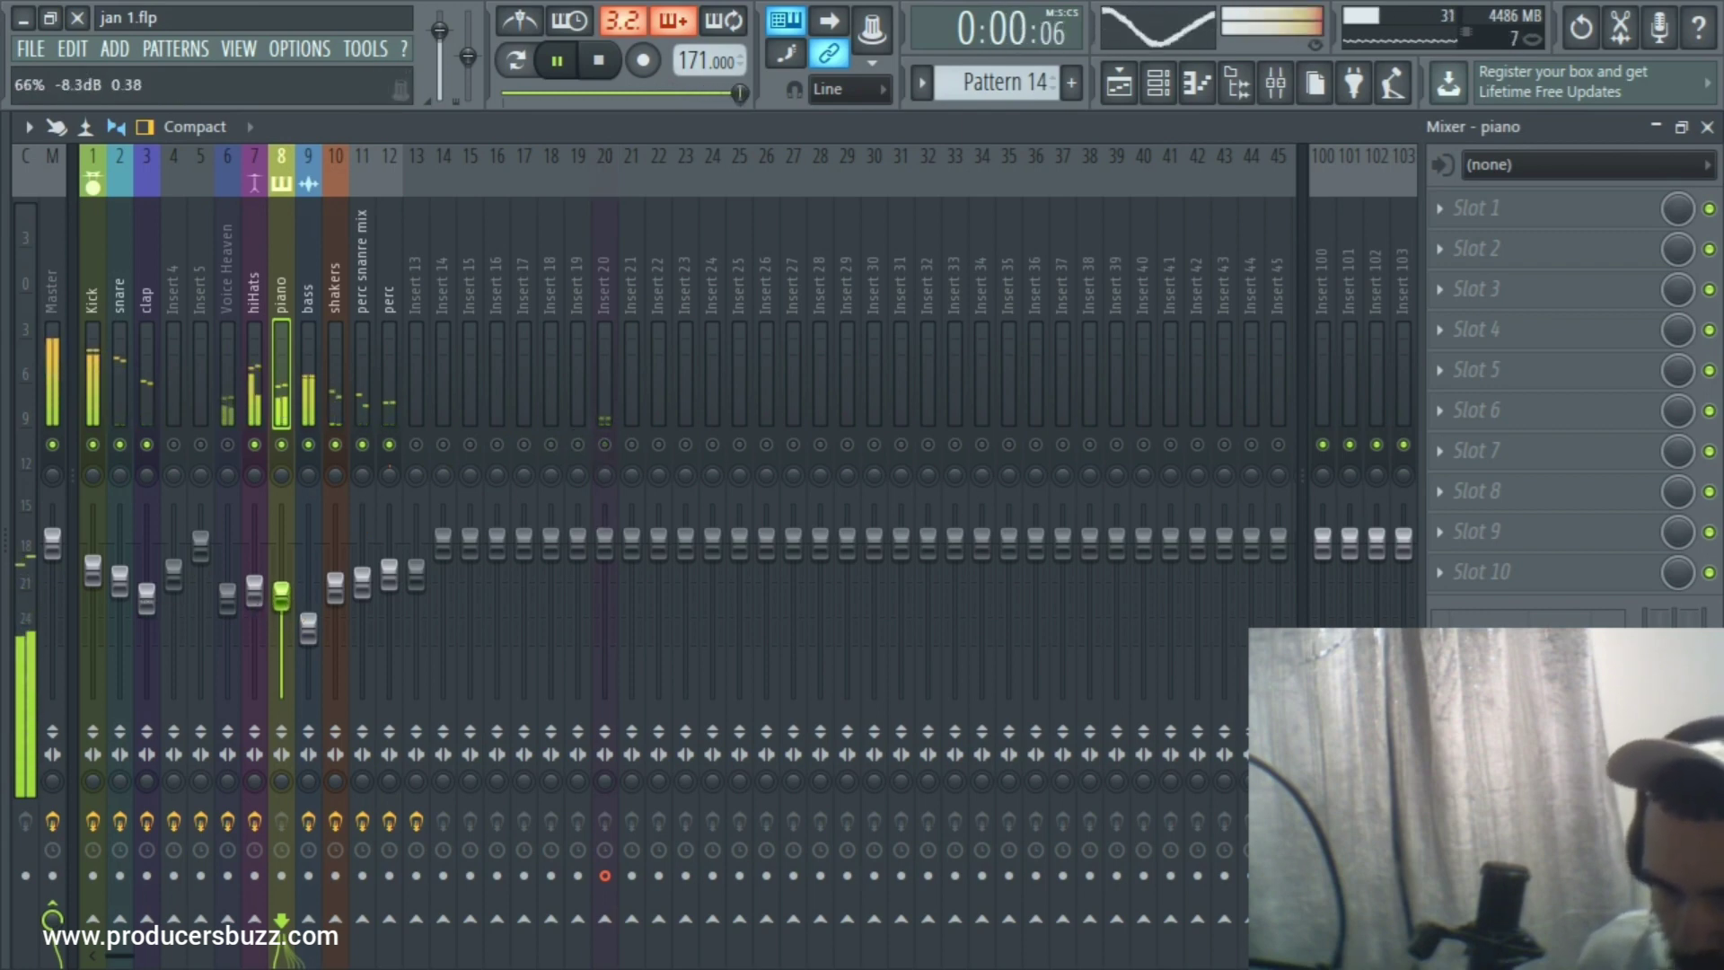
drag(281, 594, 281, 602)
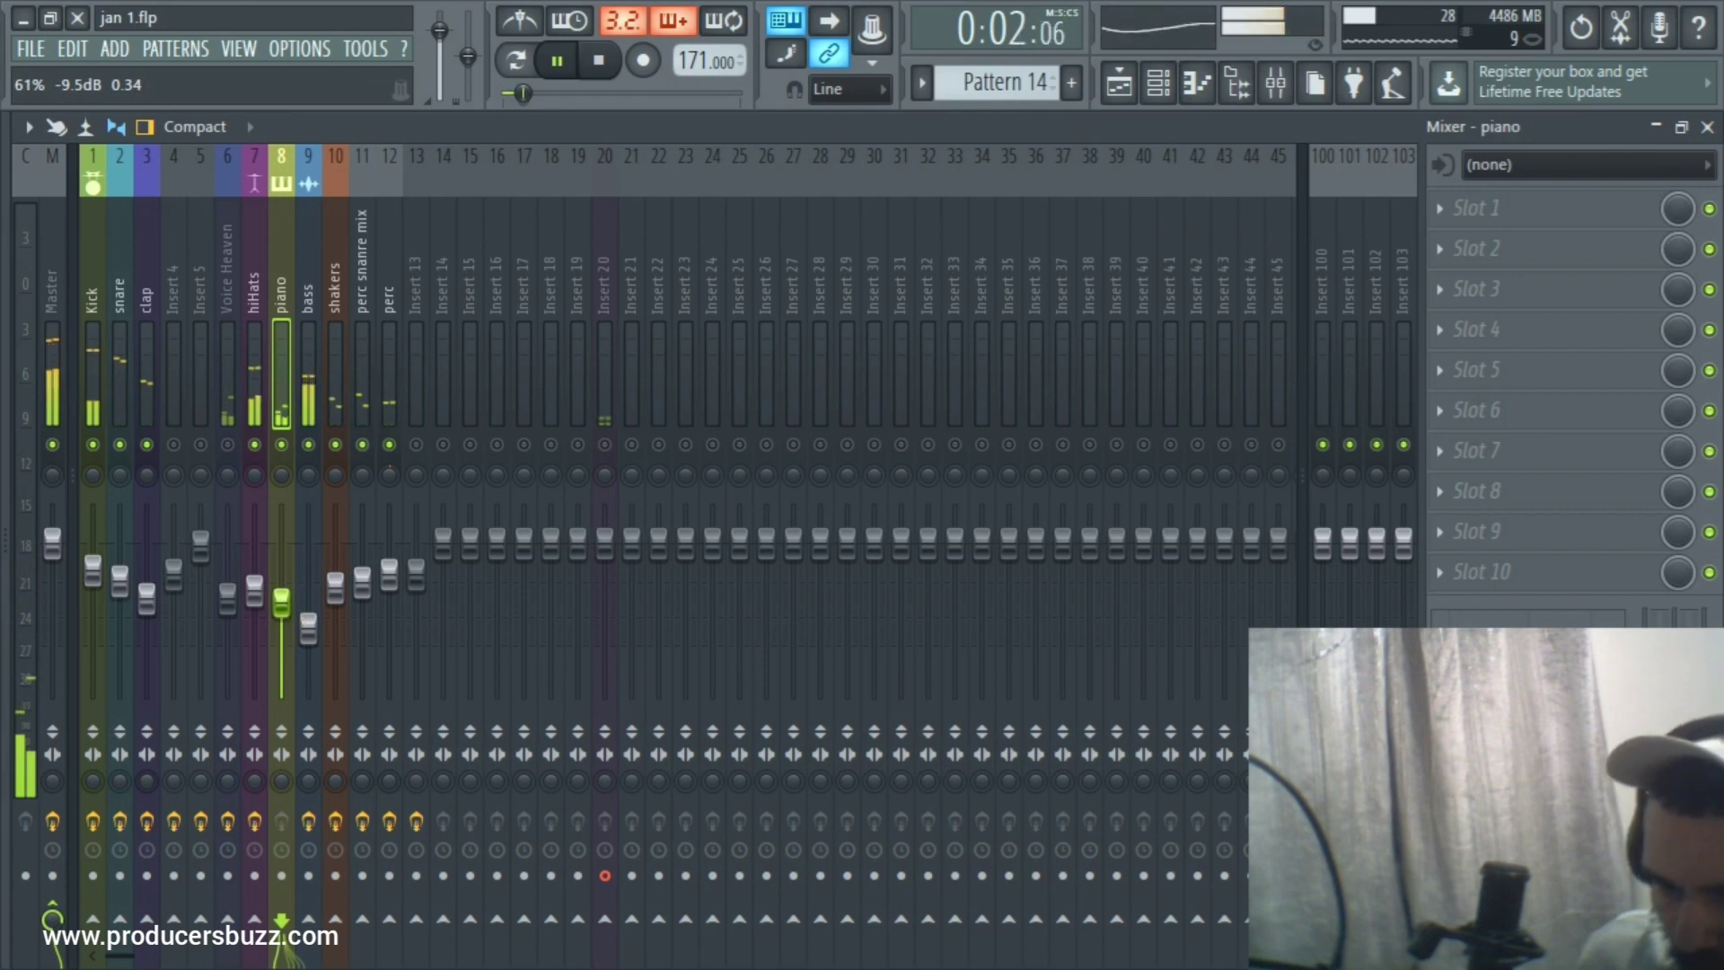
click(608, 448)
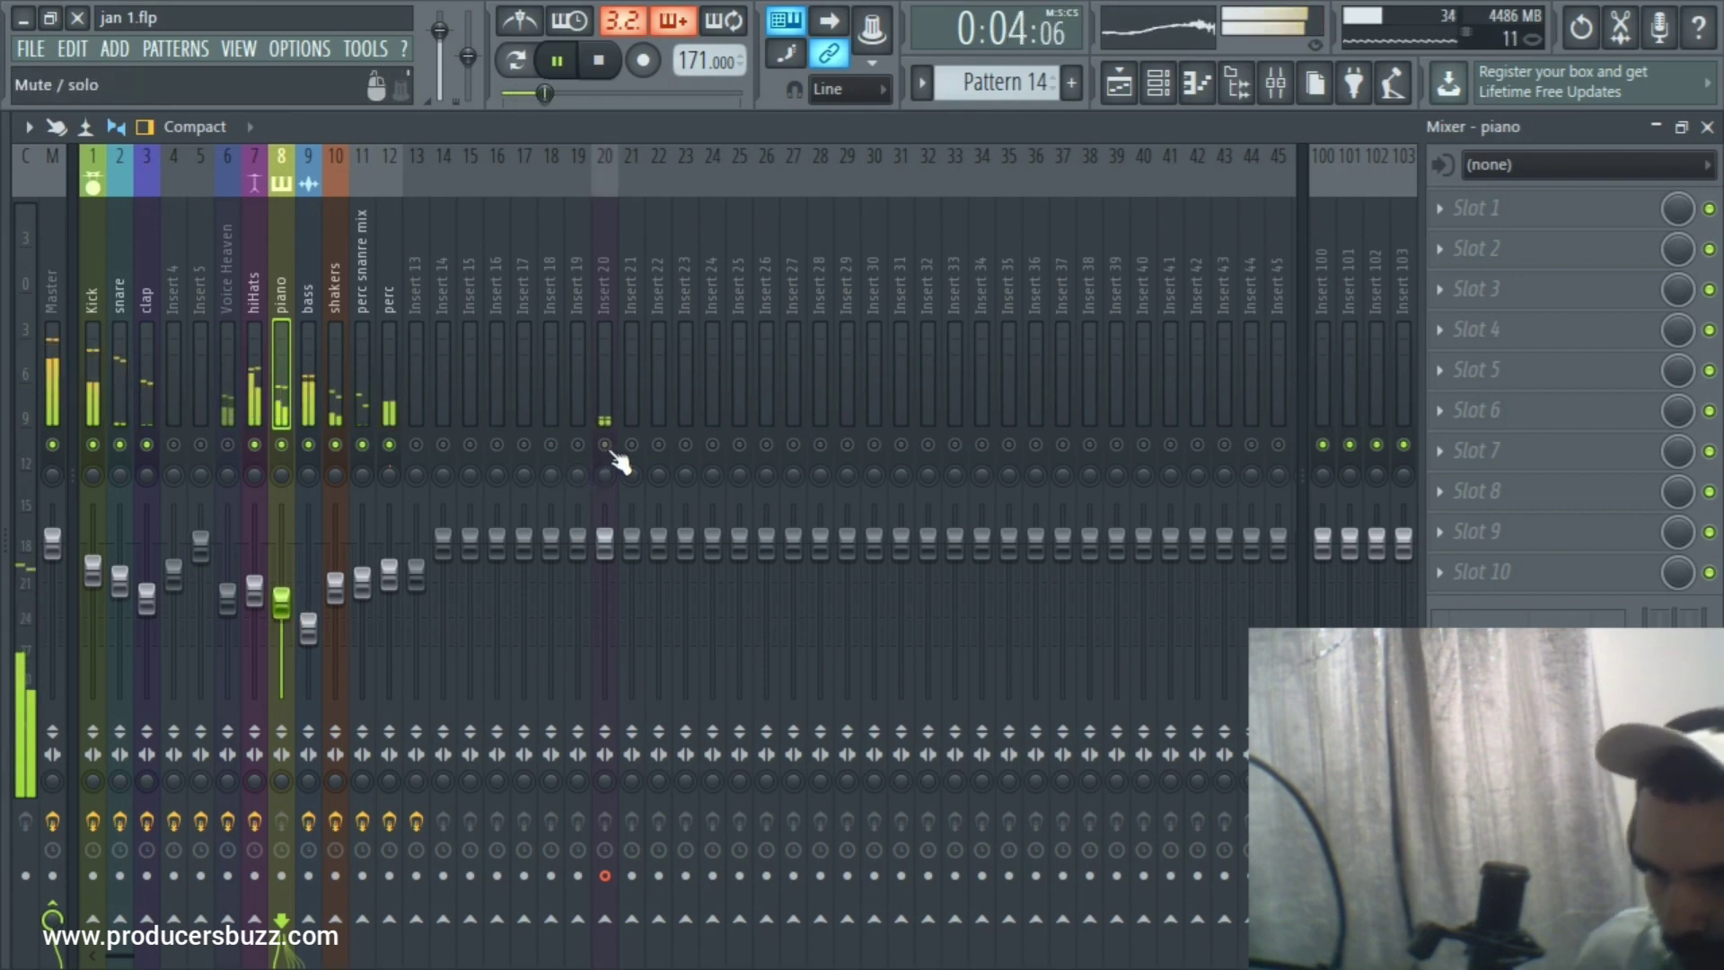
click(604, 446)
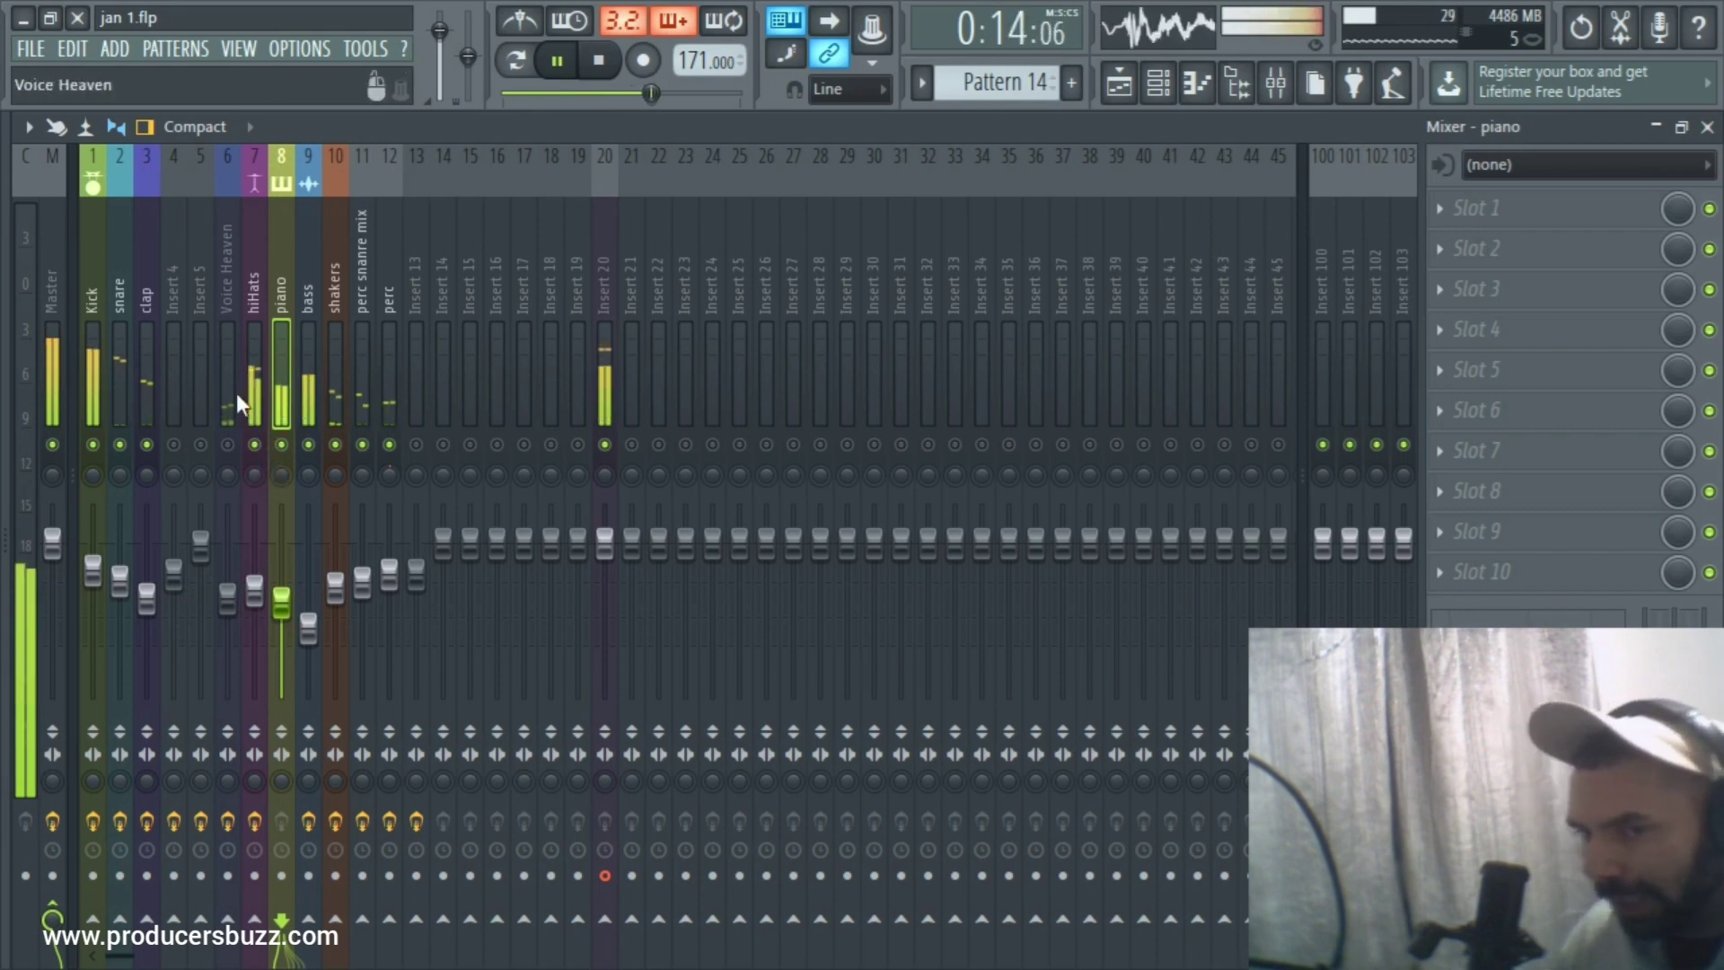
Unmute the Voice Heaven track, audition it with Insert 20 toggled, and rebalance its volume up from a very low level.
click(605, 445)
click(227, 446)
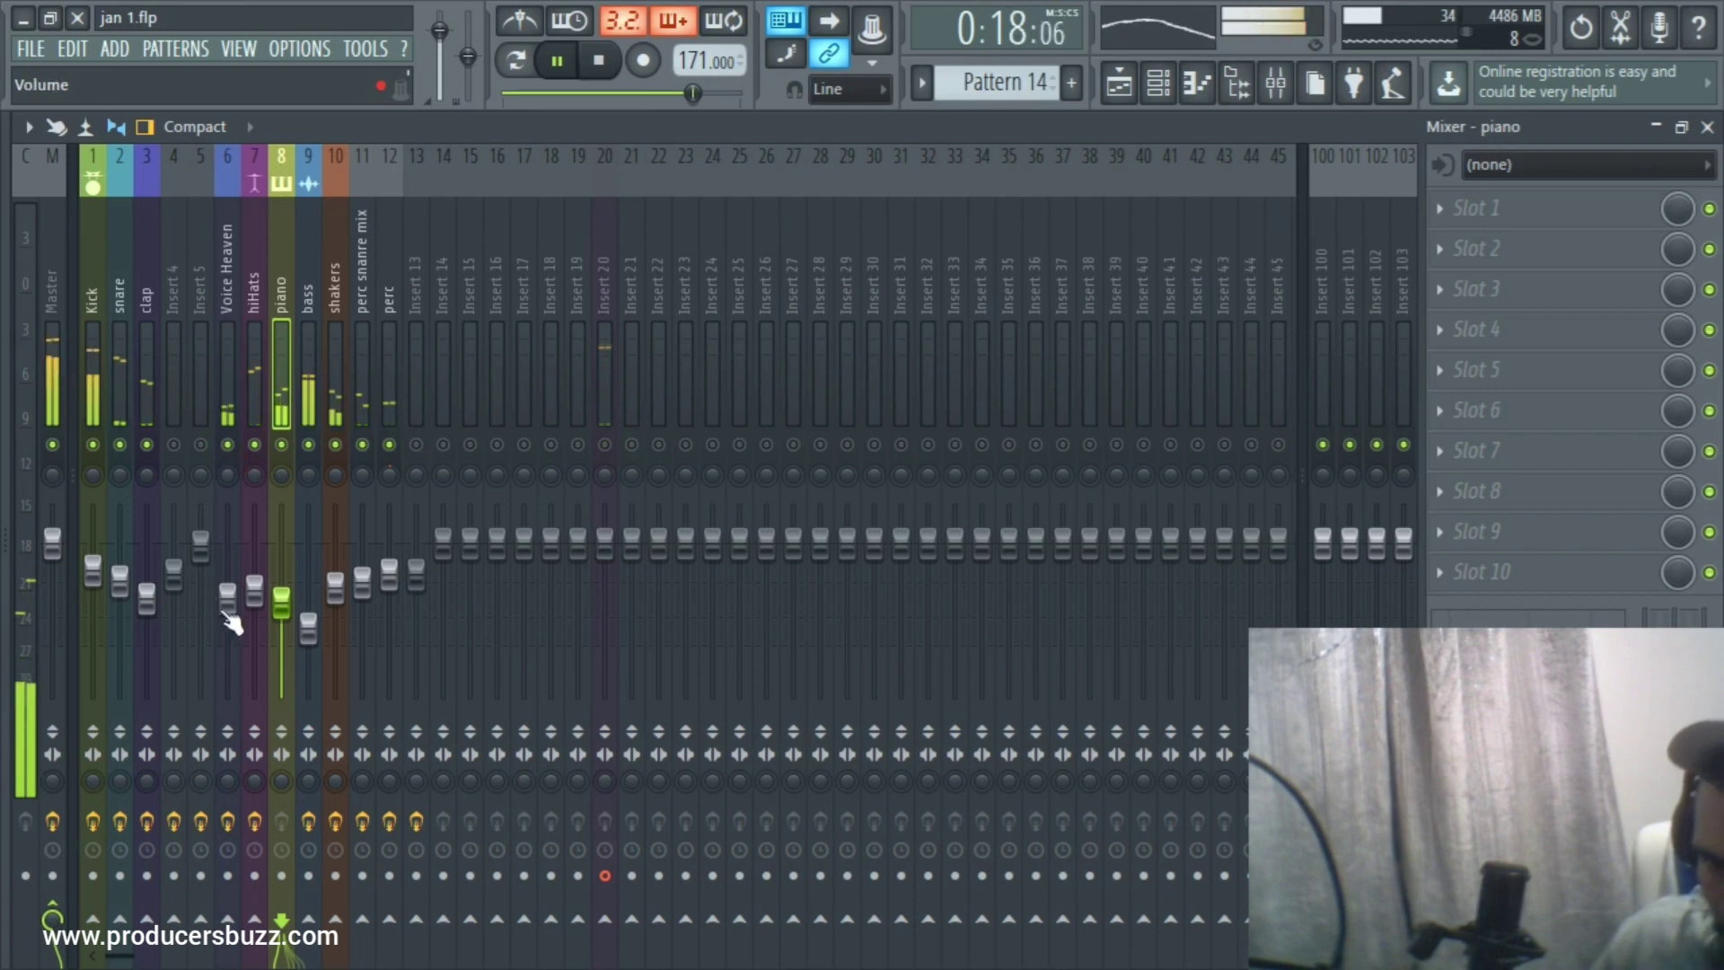
click(605, 444)
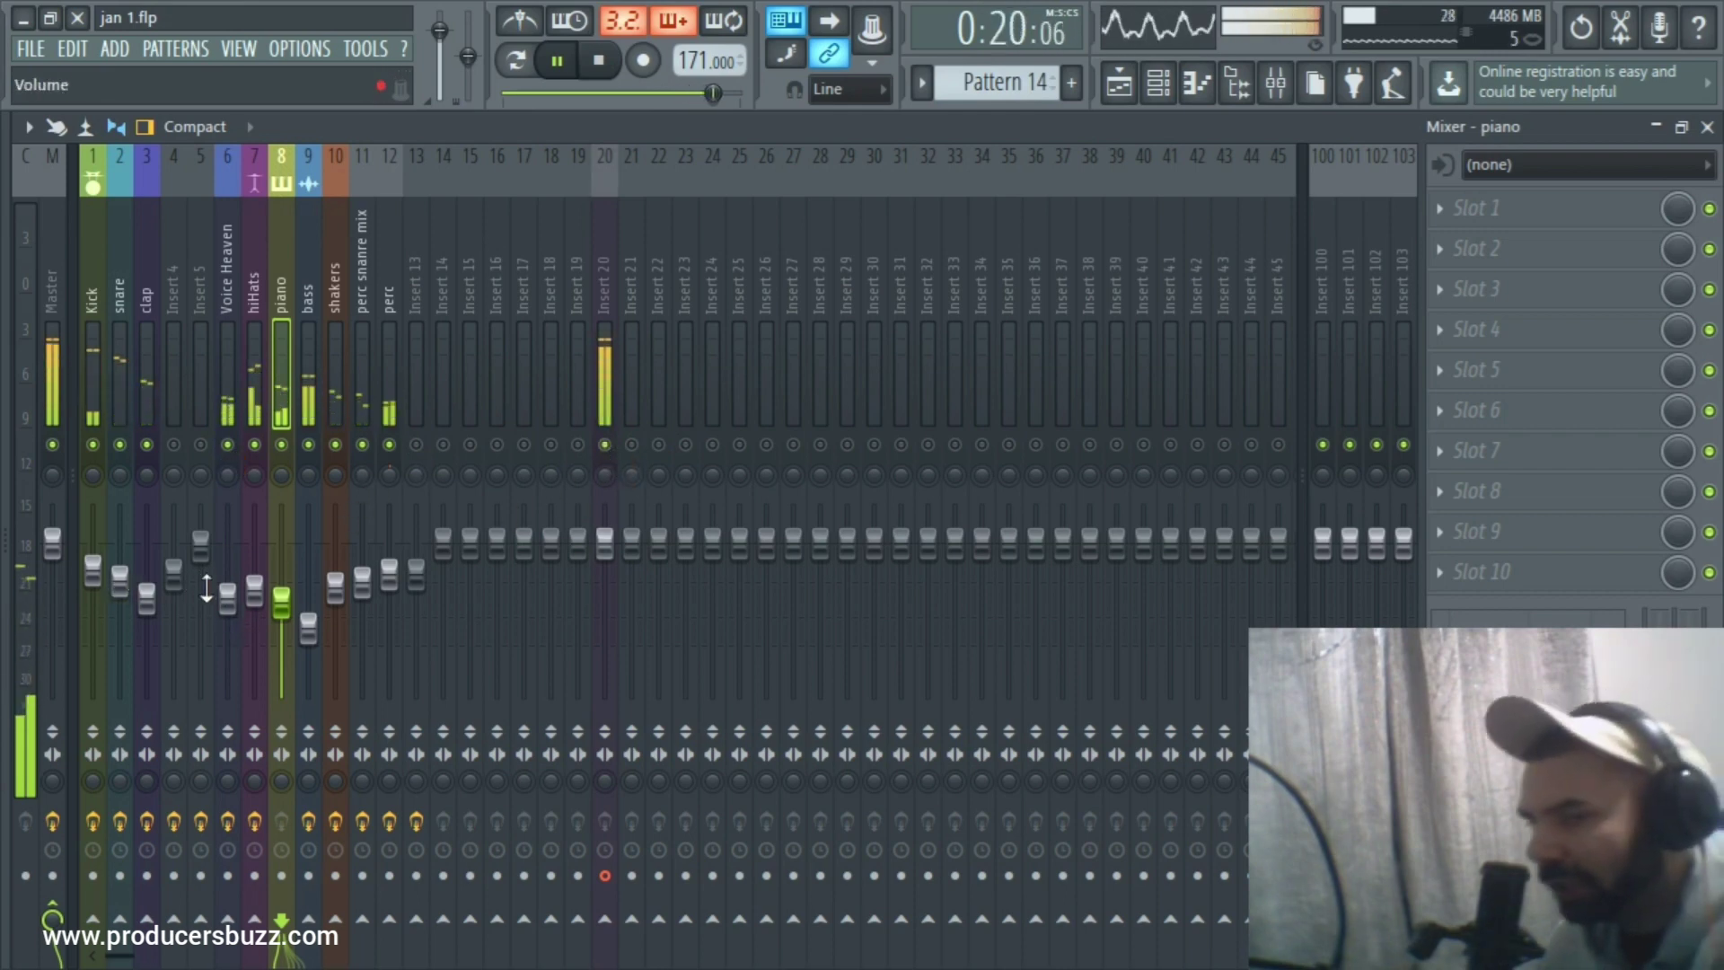
drag(231, 603, 227, 695)
click(605, 445)
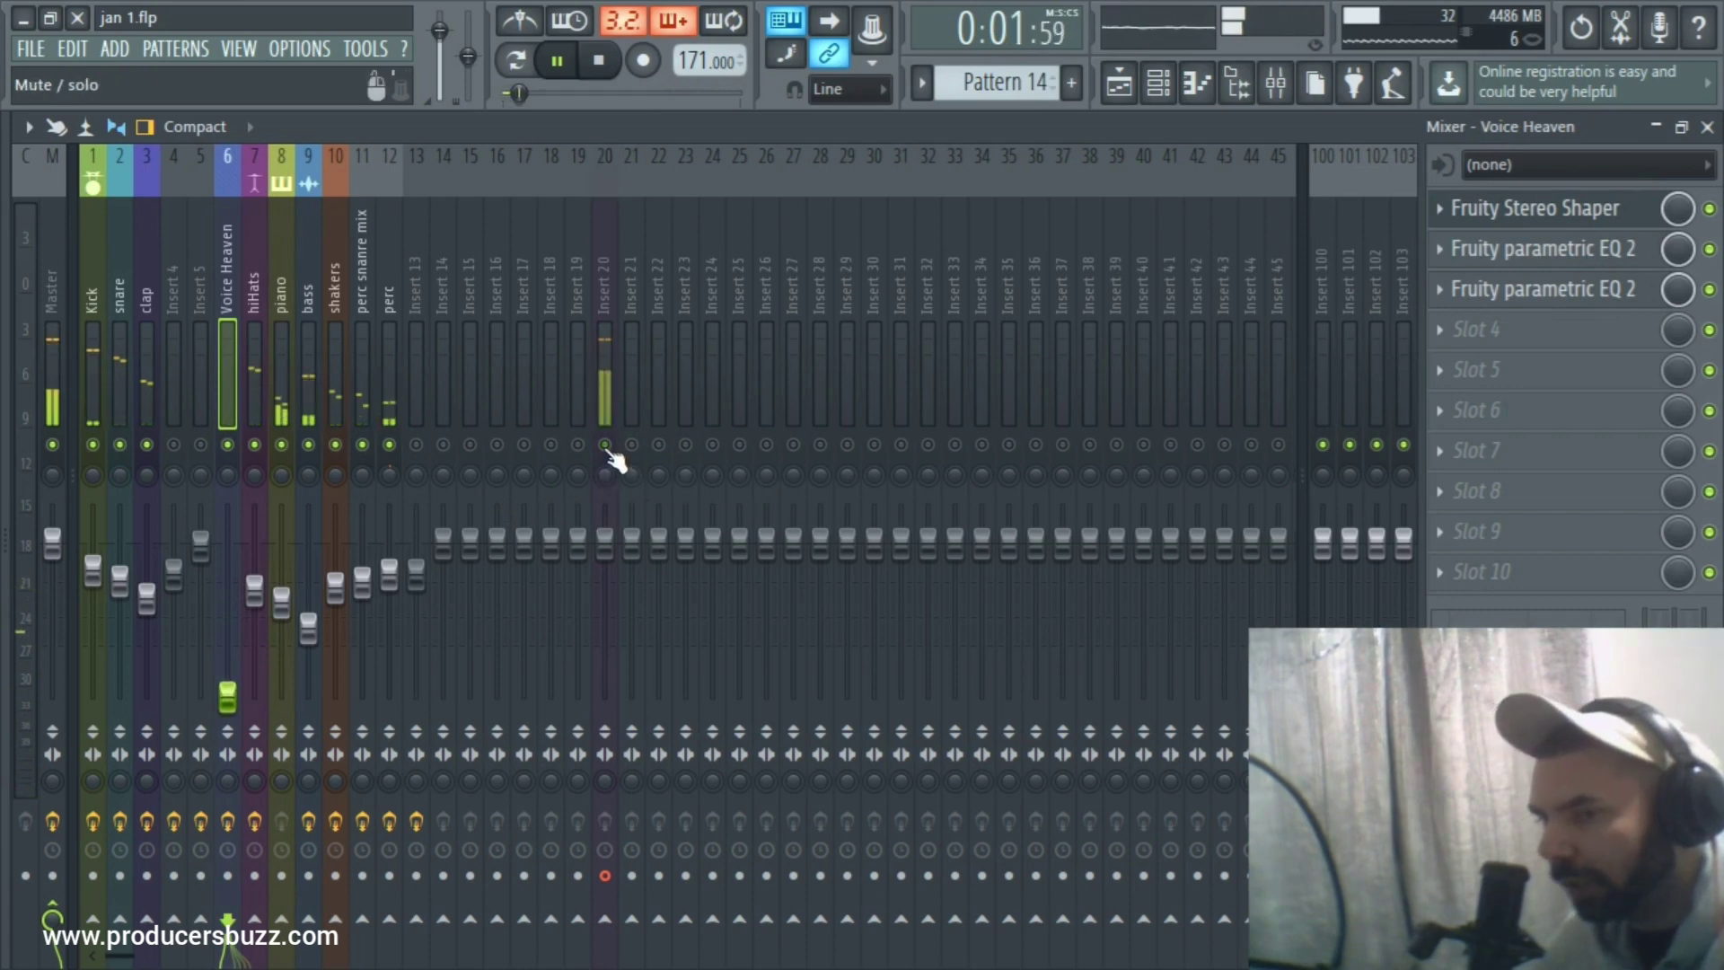
drag(227, 696, 227, 614)
Readjust the bass track's volume to about 45% during playback.
click(314, 633)
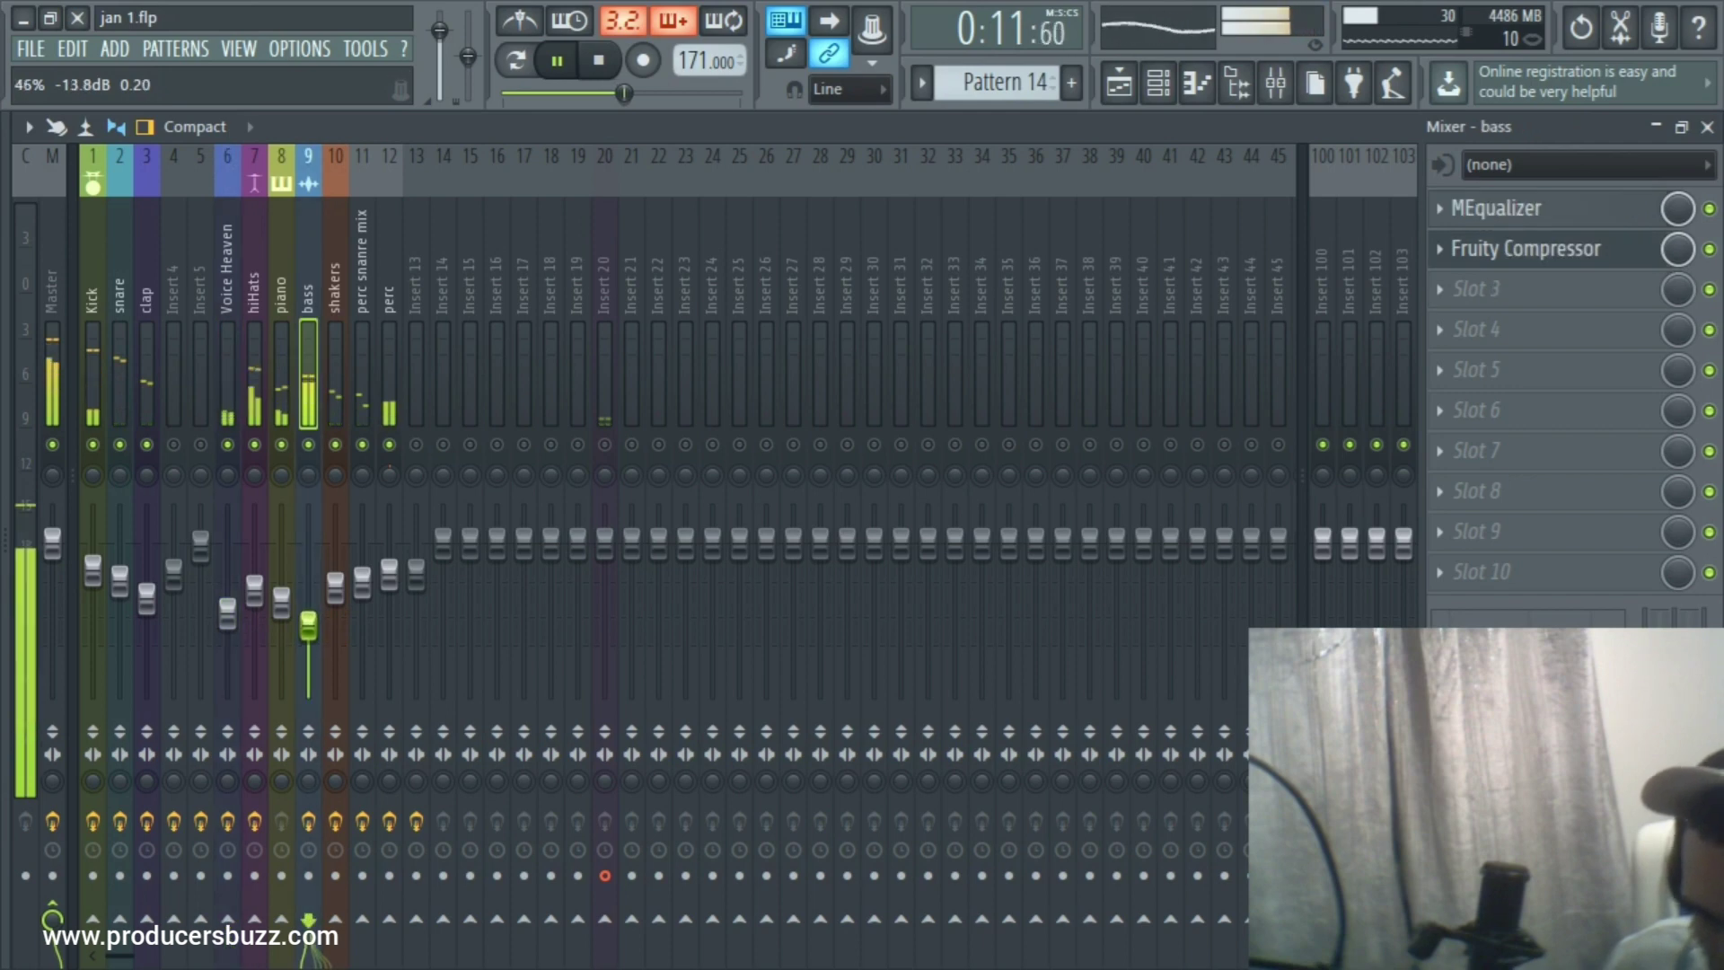
drag(320, 640, 321, 642)
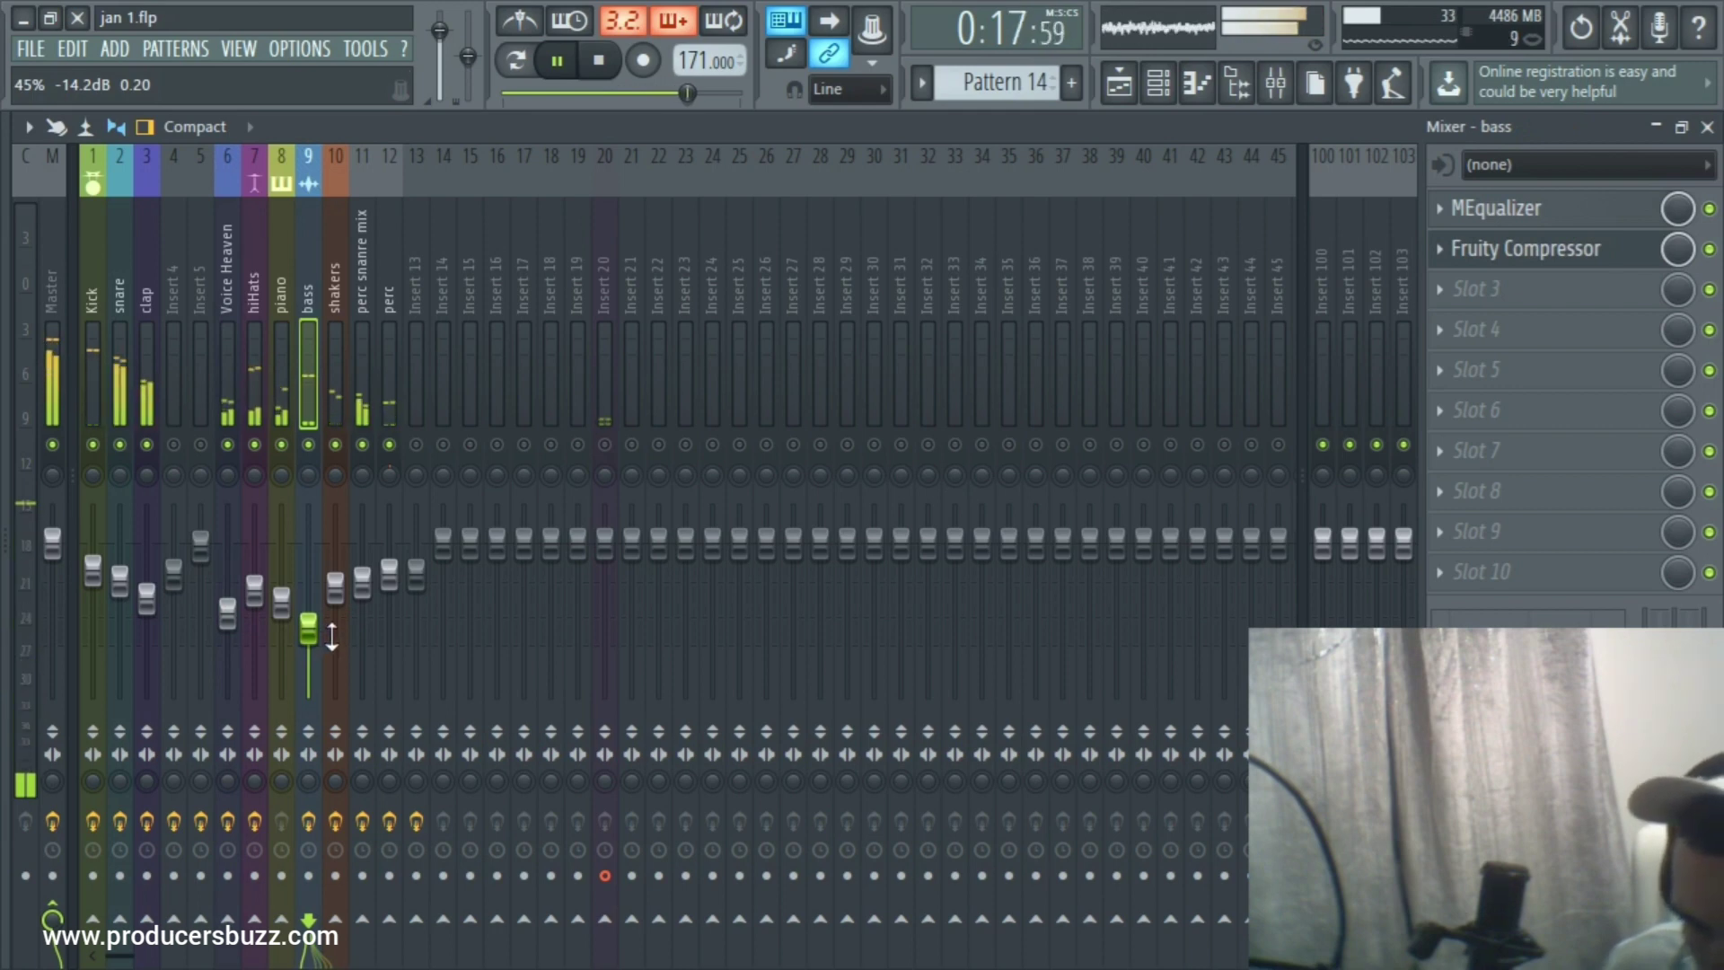
drag(327, 643, 331, 646)
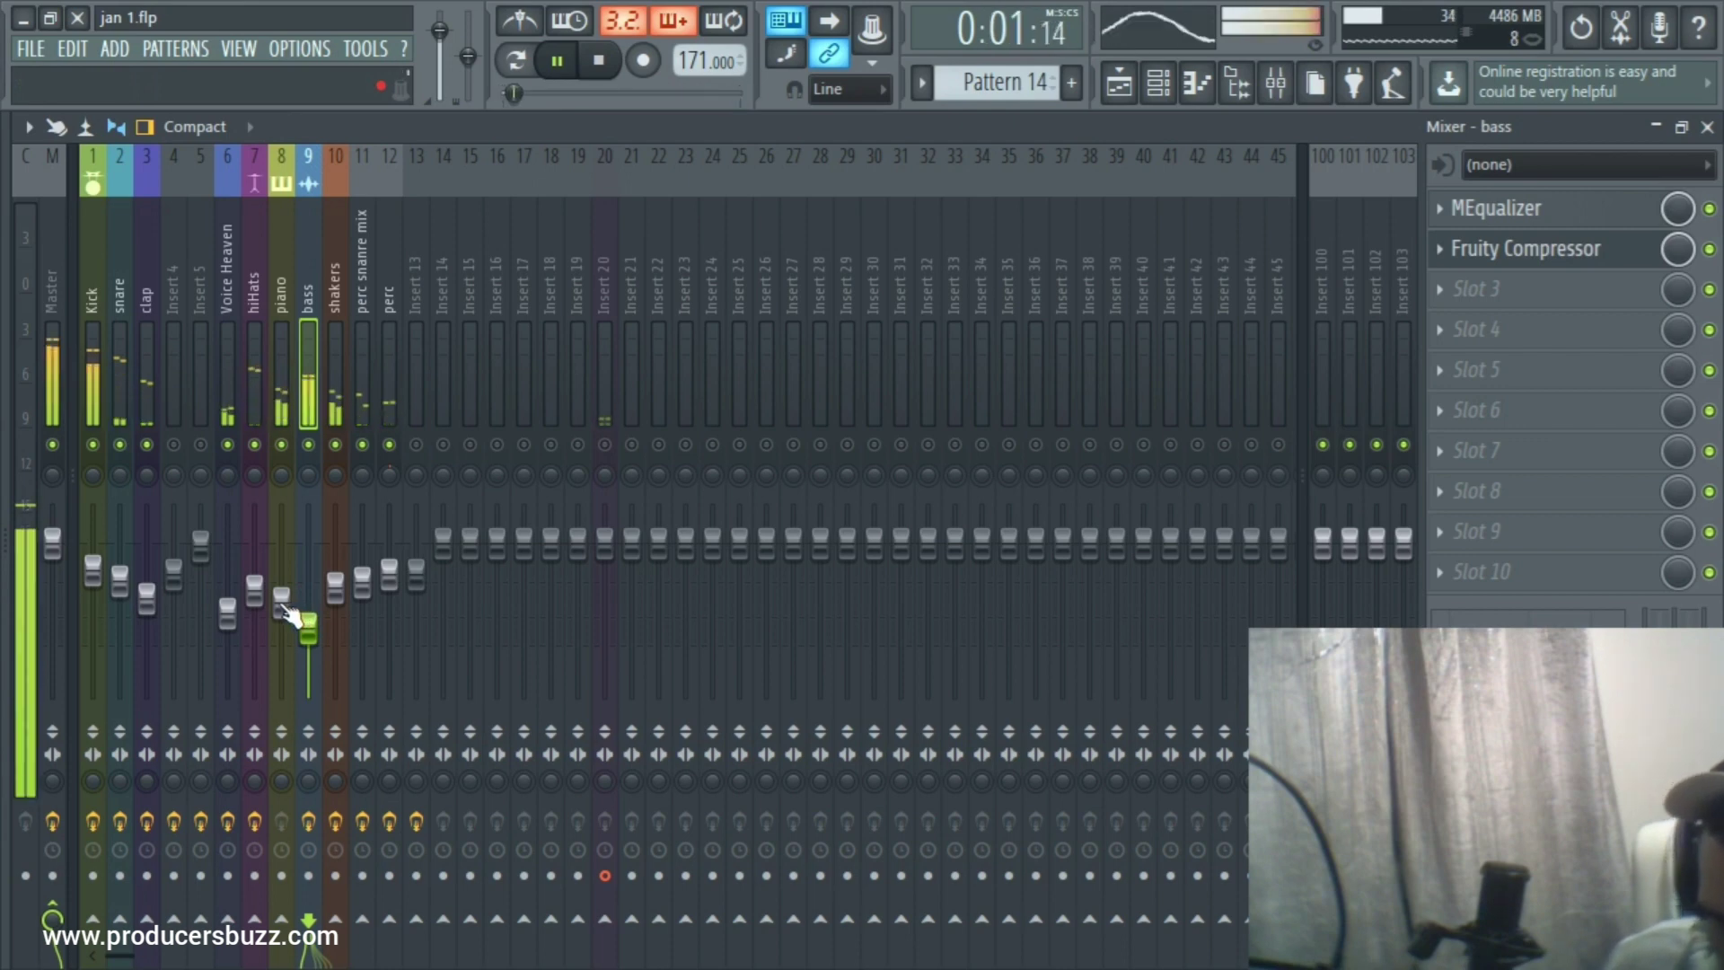
Fine-tune the Voice Heaven track's volume to about 55%, then stop playback.
click(228, 616)
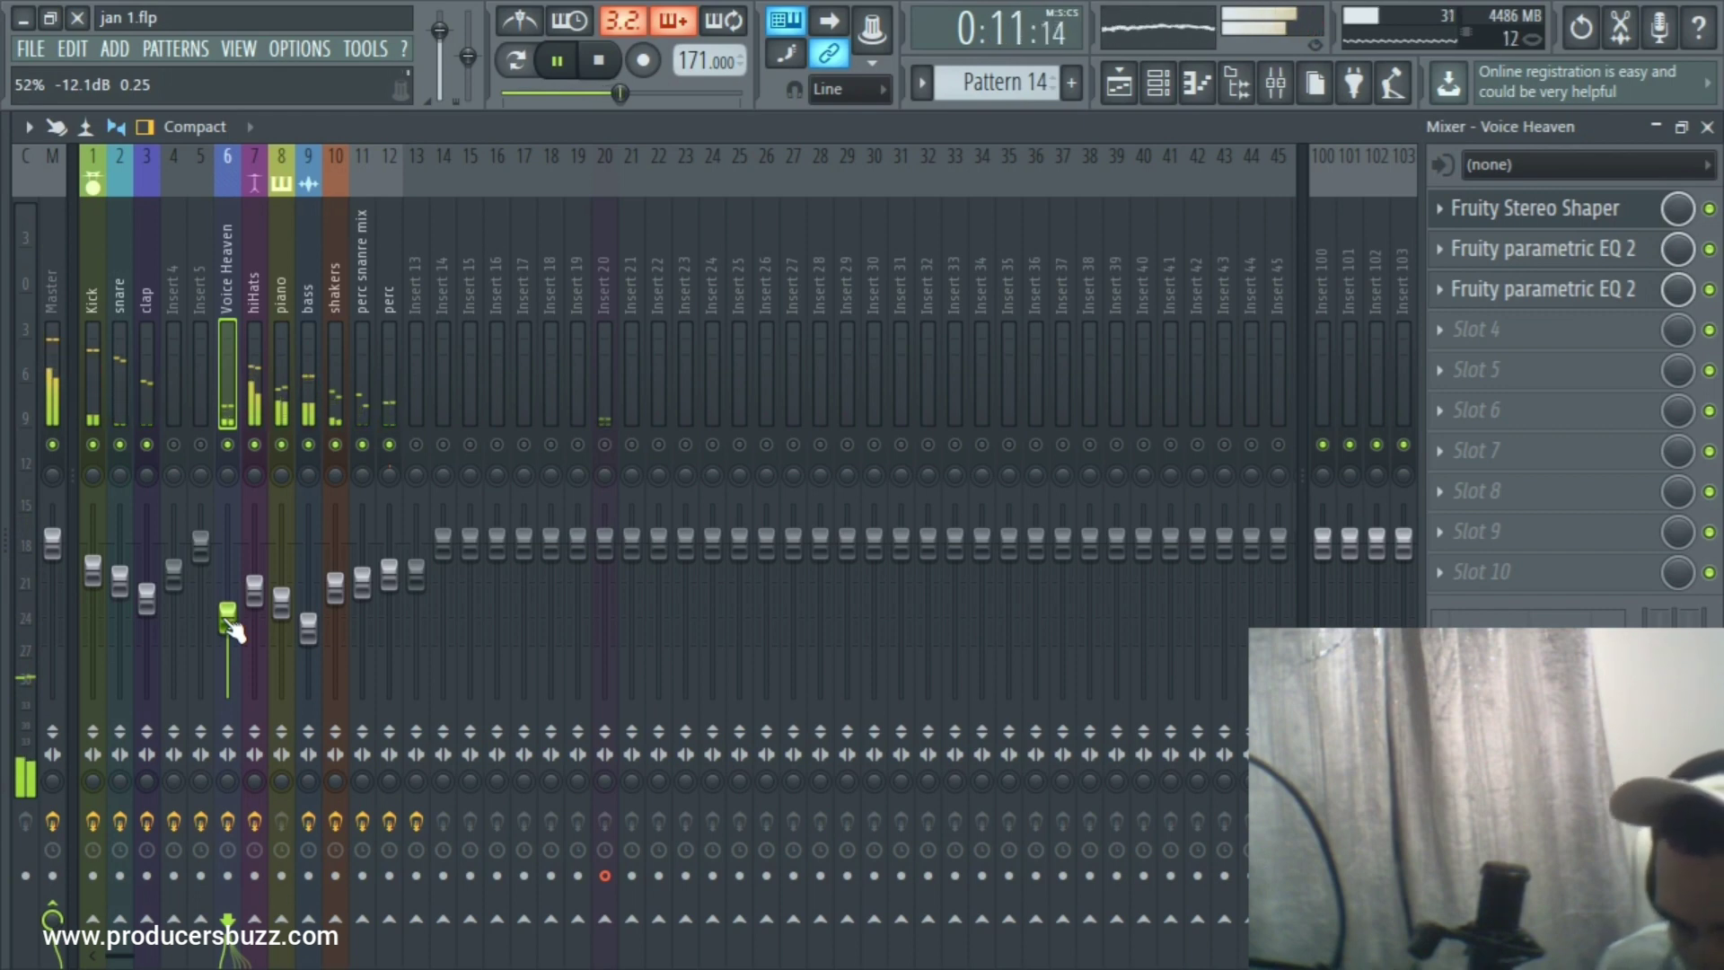
drag(228, 620, 230, 614)
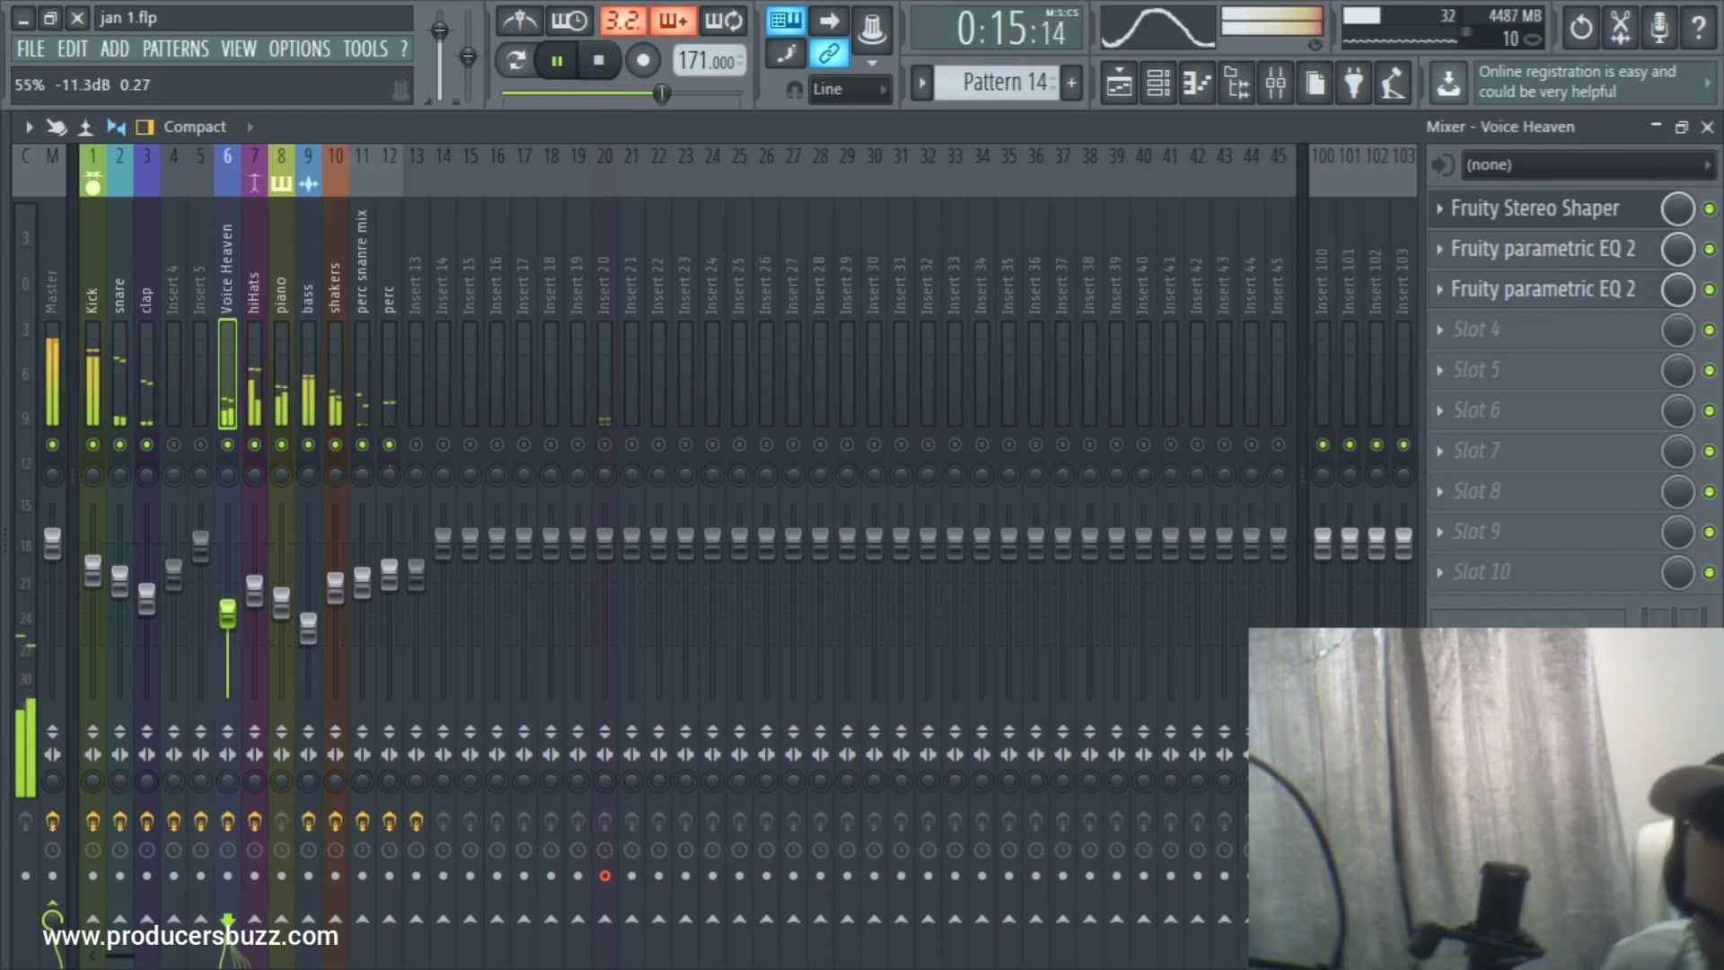
drag(228, 618, 228, 618)
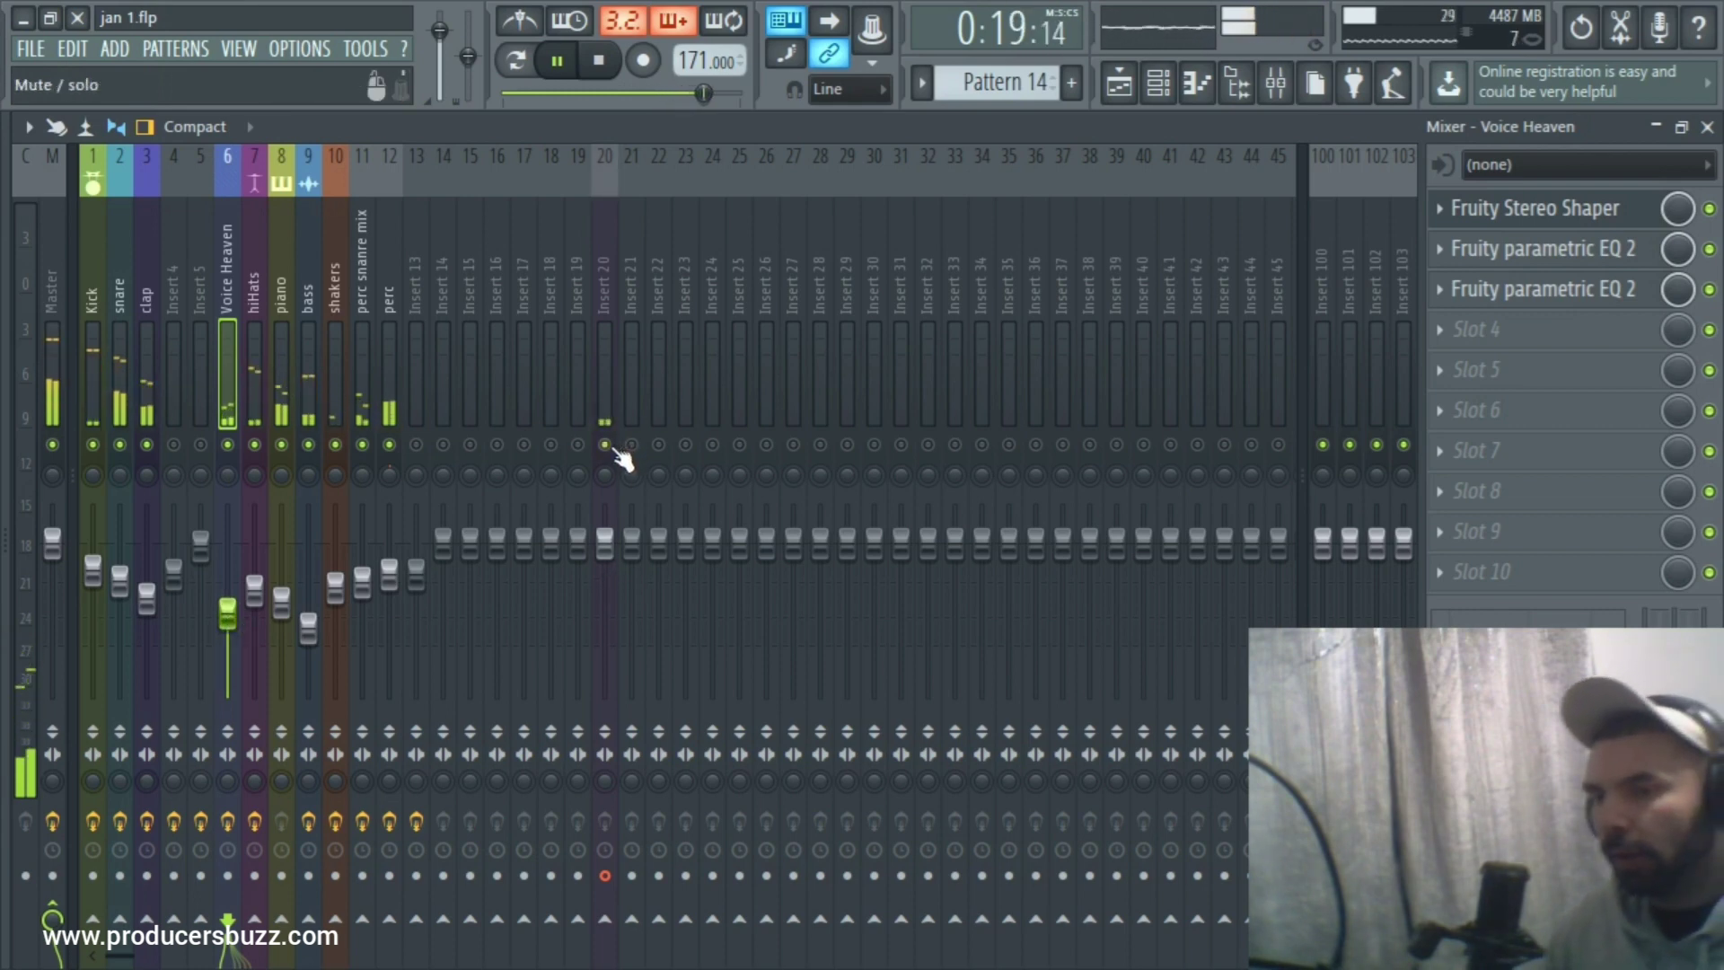
key(space)
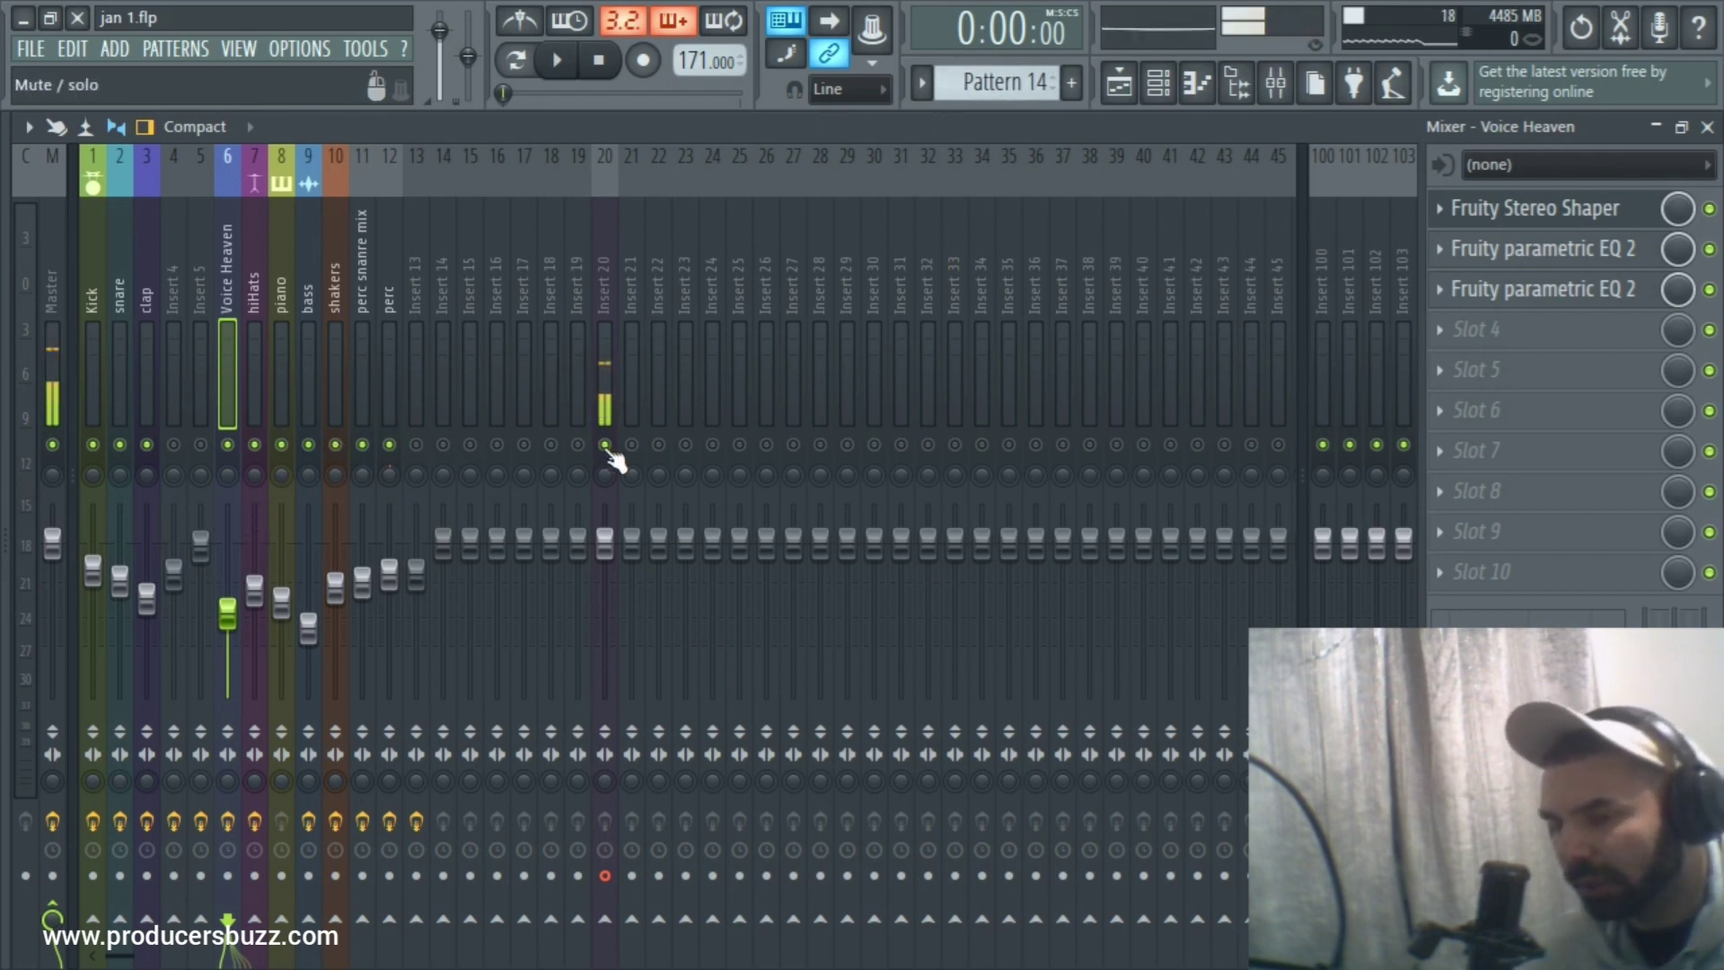
Raise the bass track's volume to about 52% during playback and unmute Insert 20 to compare.
key(space)
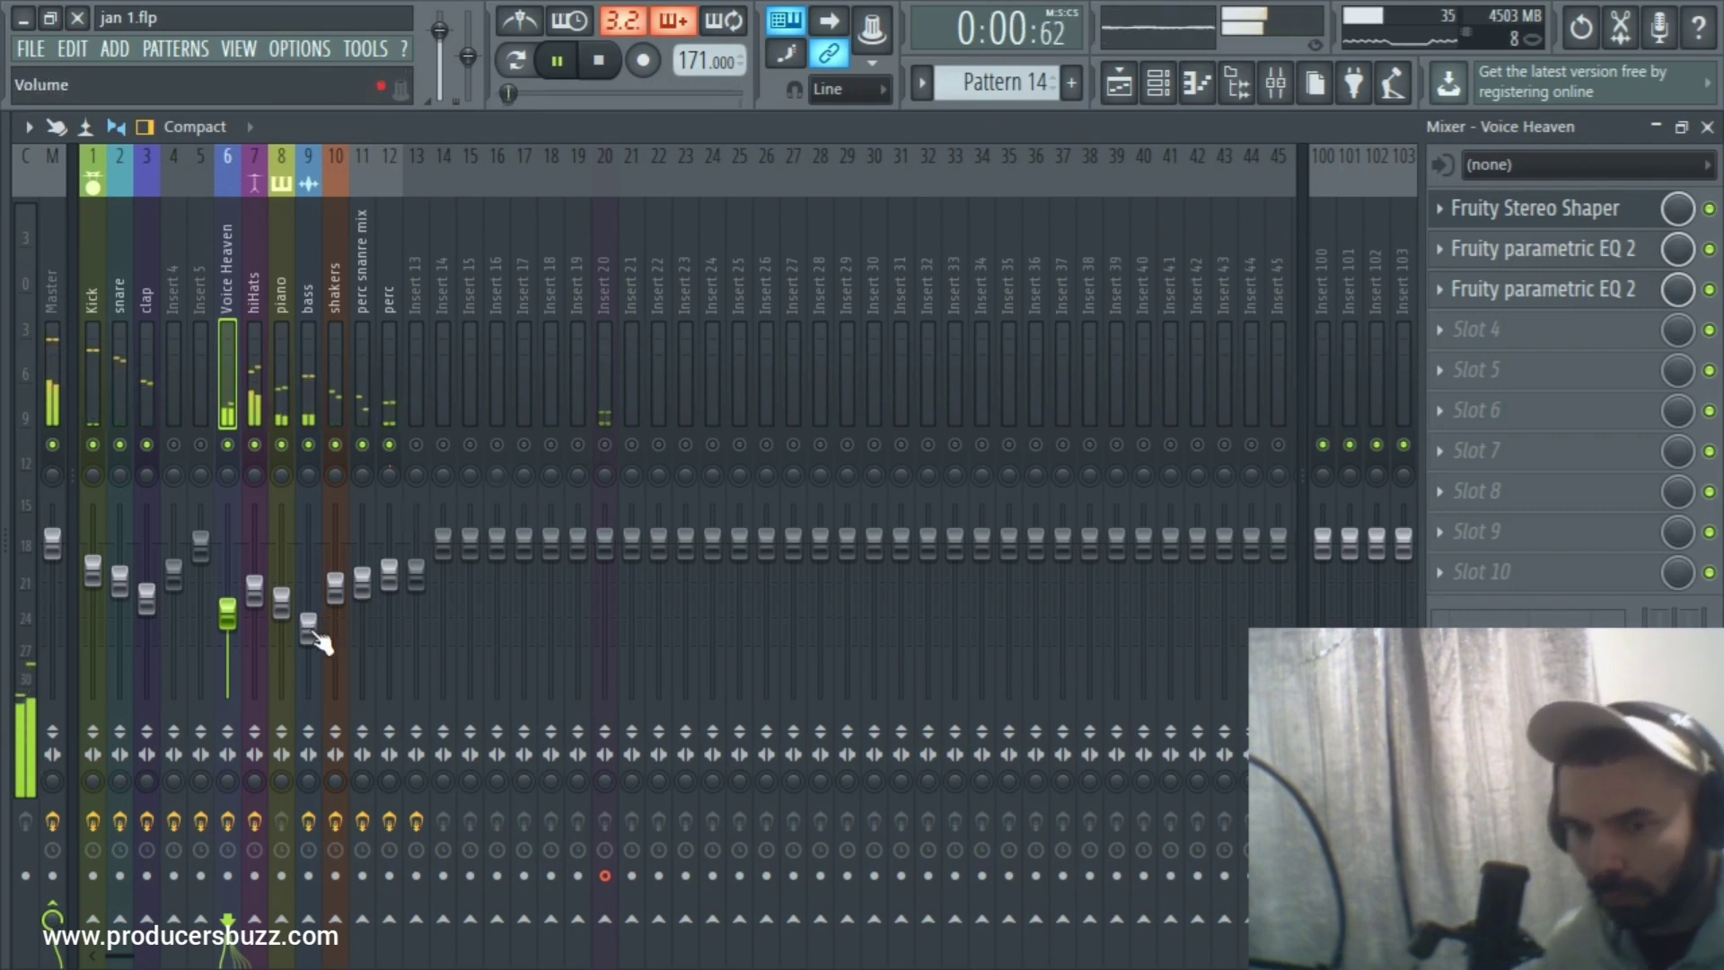
mouse_move(314, 634)
mouse_down()
mouse_move(314, 543)
mouse_move(320, 624)
mouse_up()
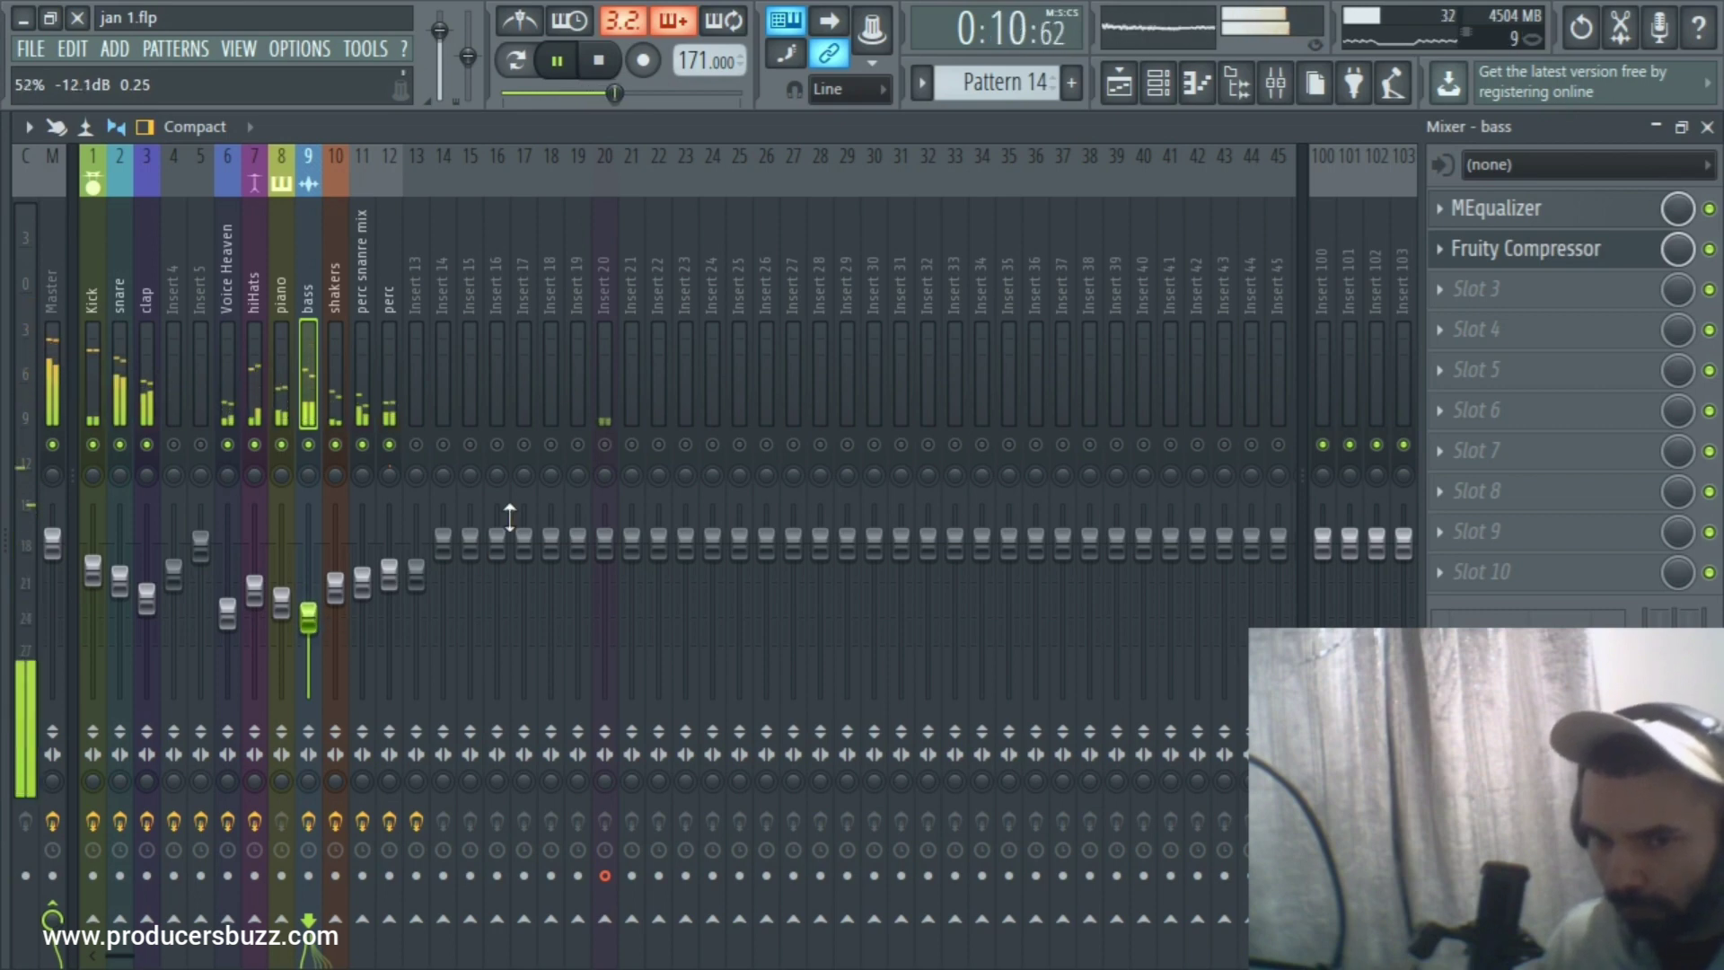
click(606, 447)
key(space)
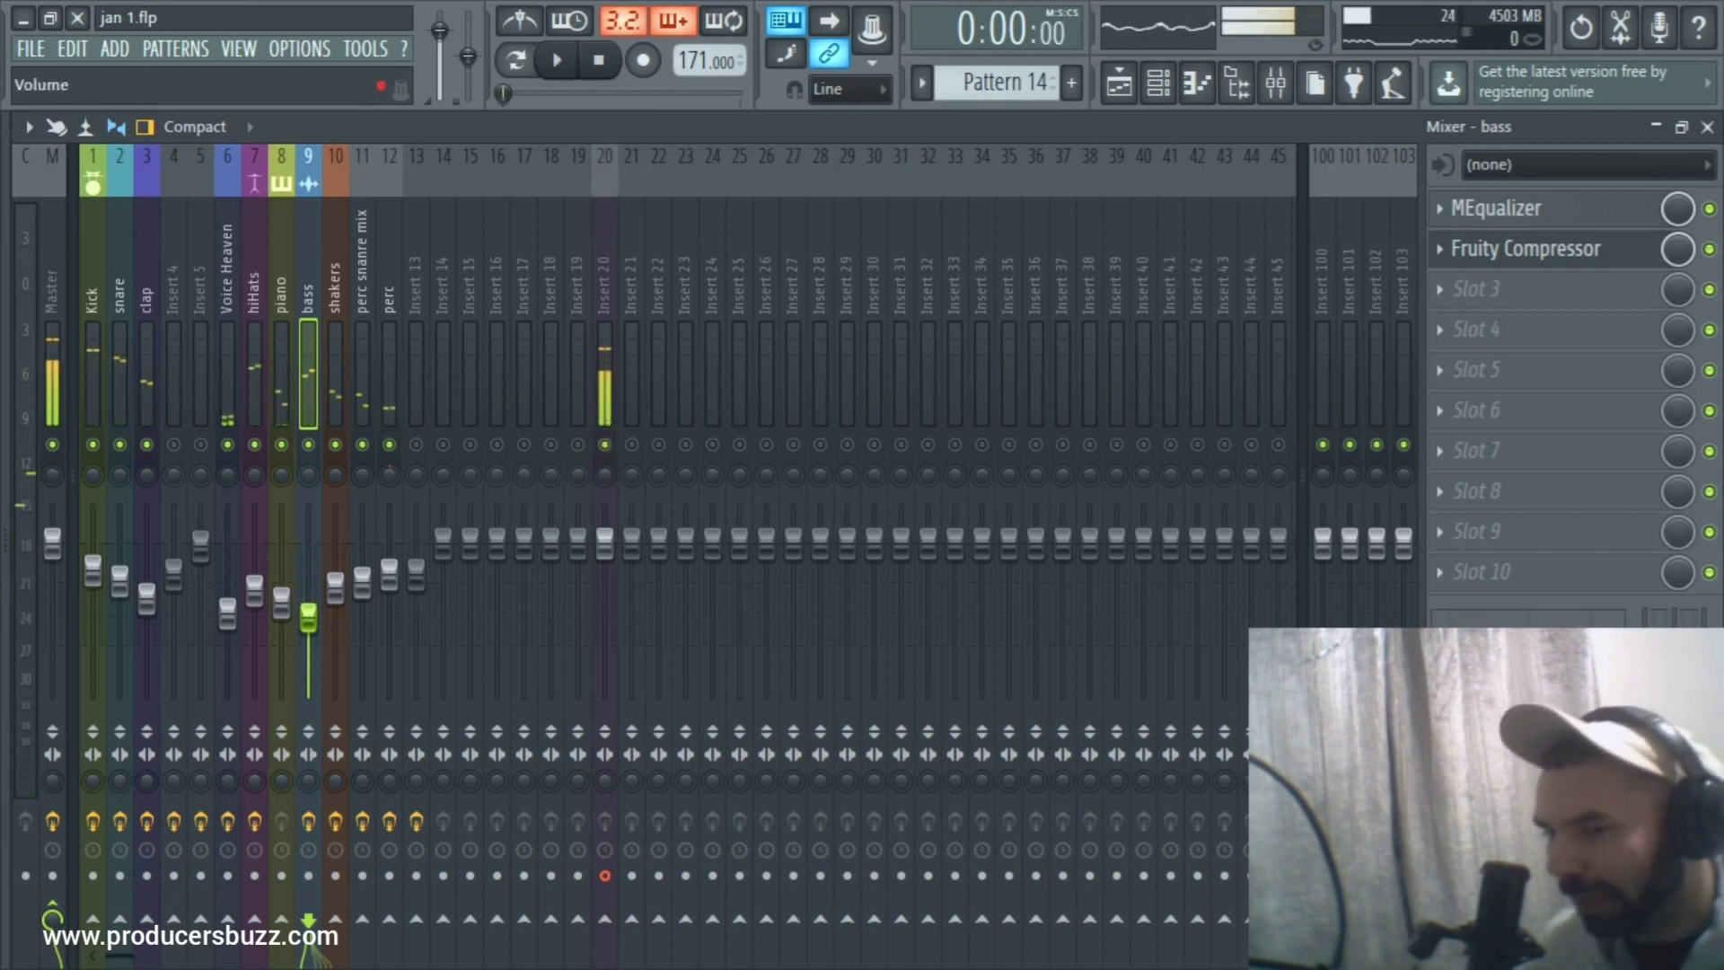
Restart playback and trim the bass track's volume slightly in small increments.
key(space)
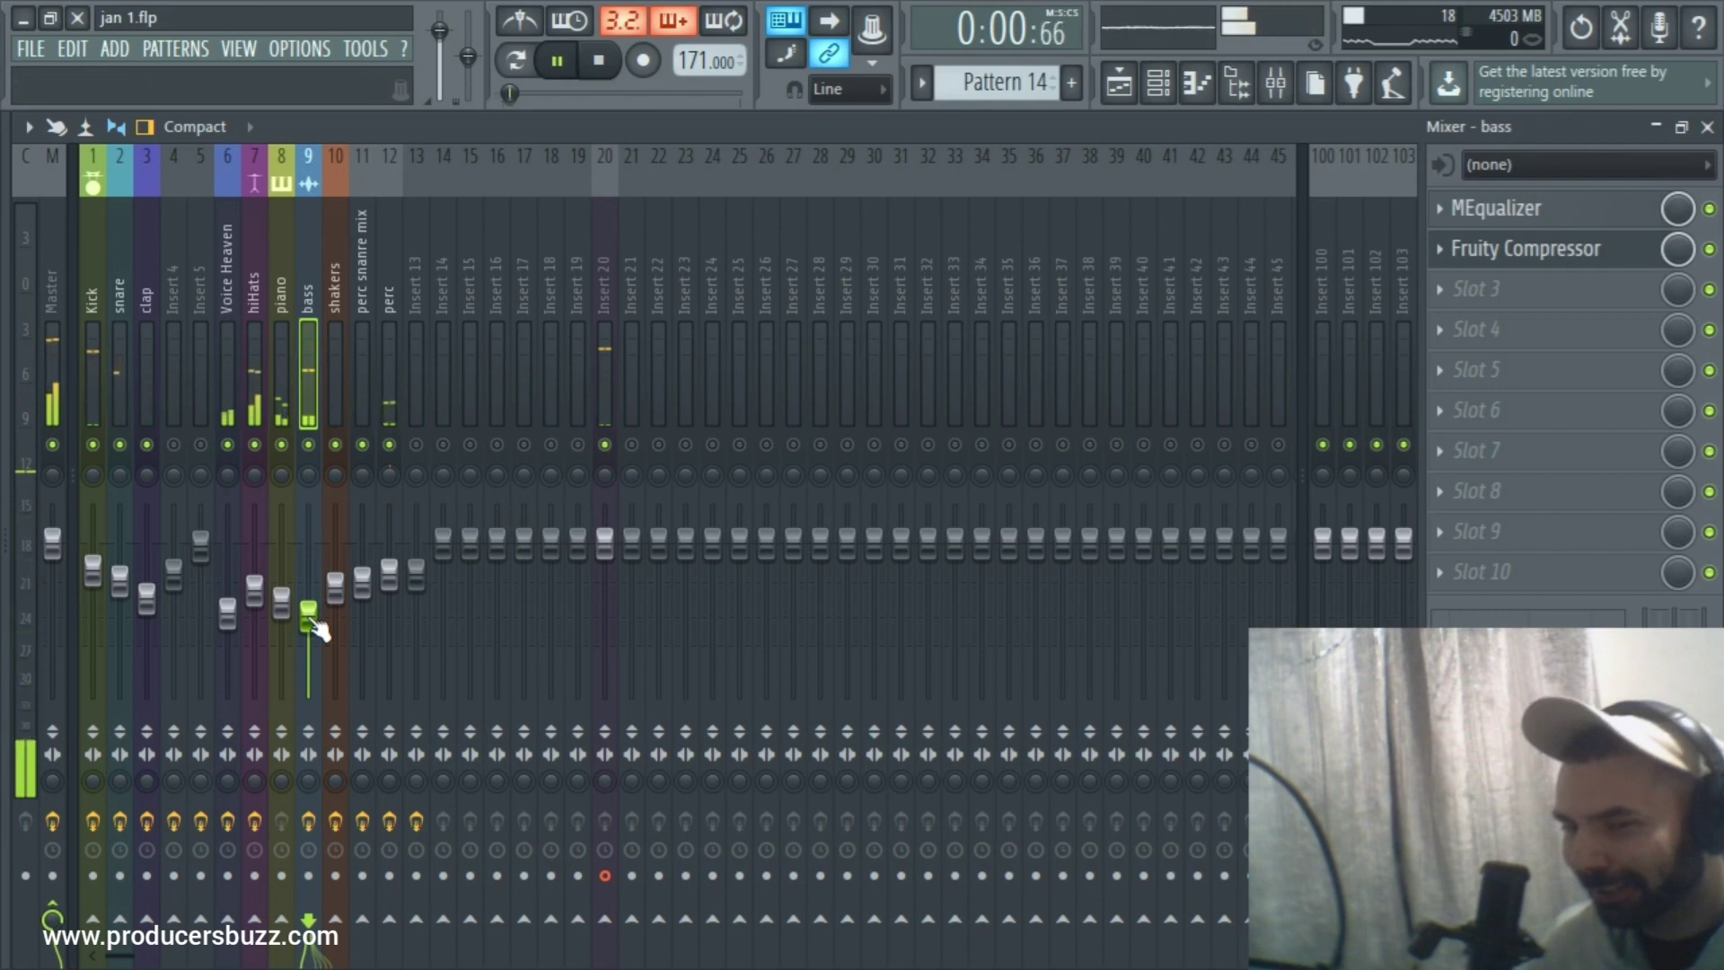
scroll(314, 626, down, 1)
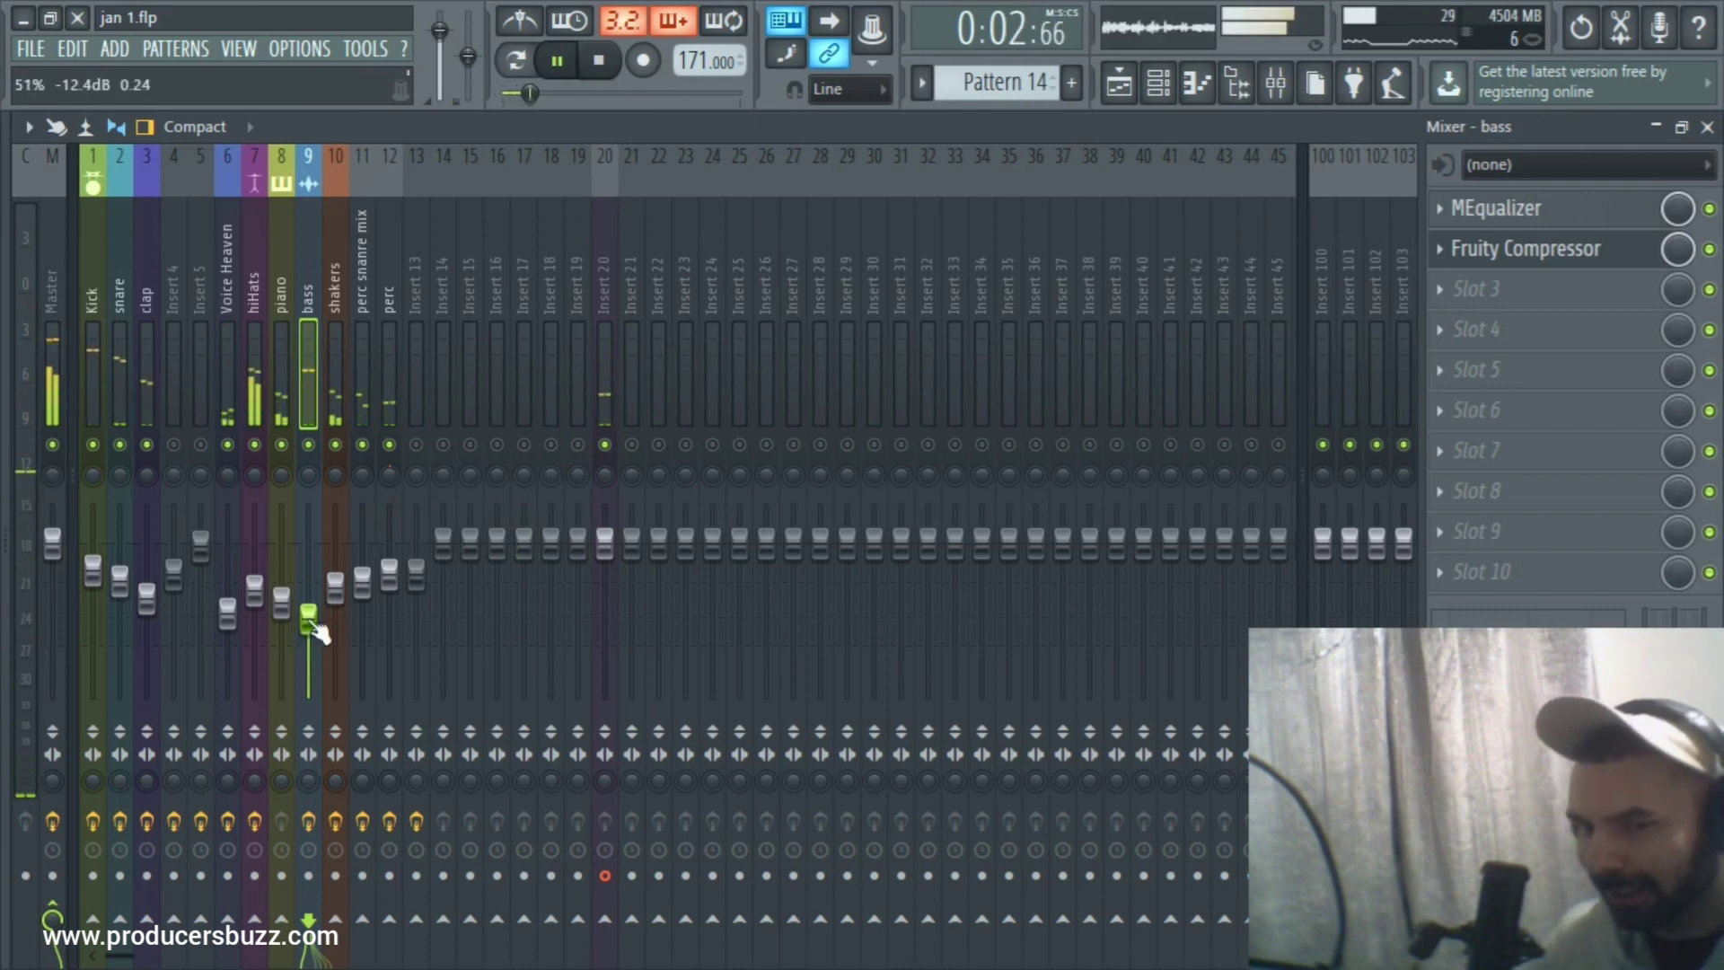
scroll(314, 628, down, 1)
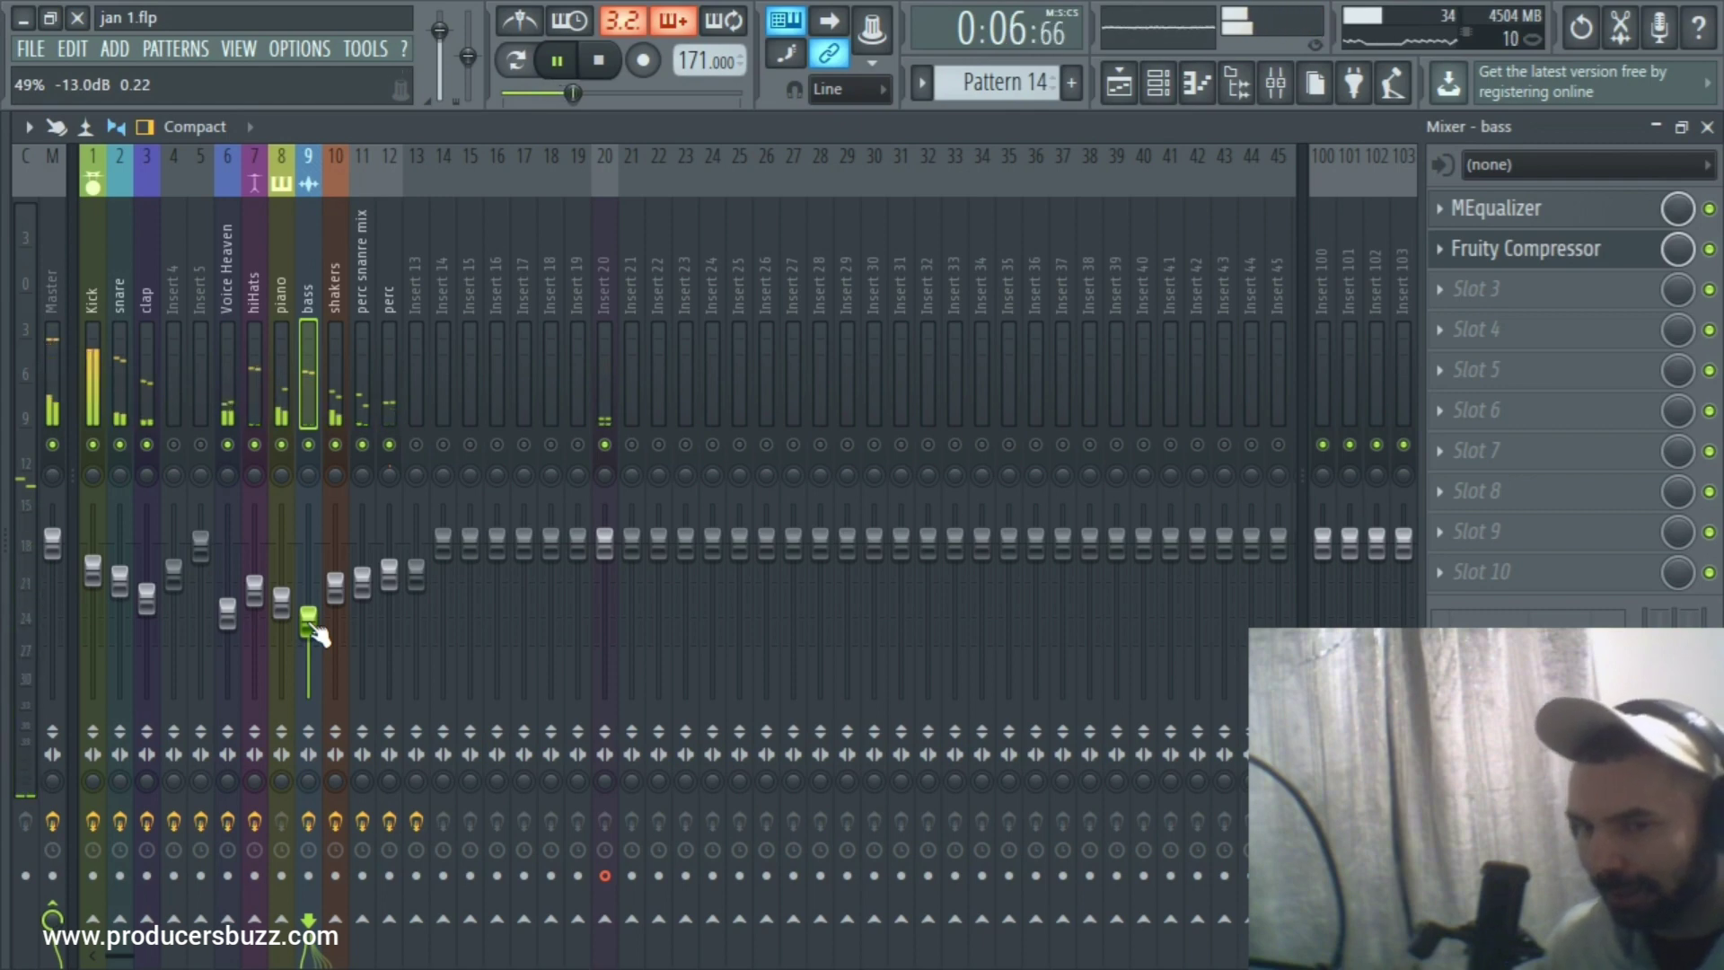
scroll(314, 628, up, 1)
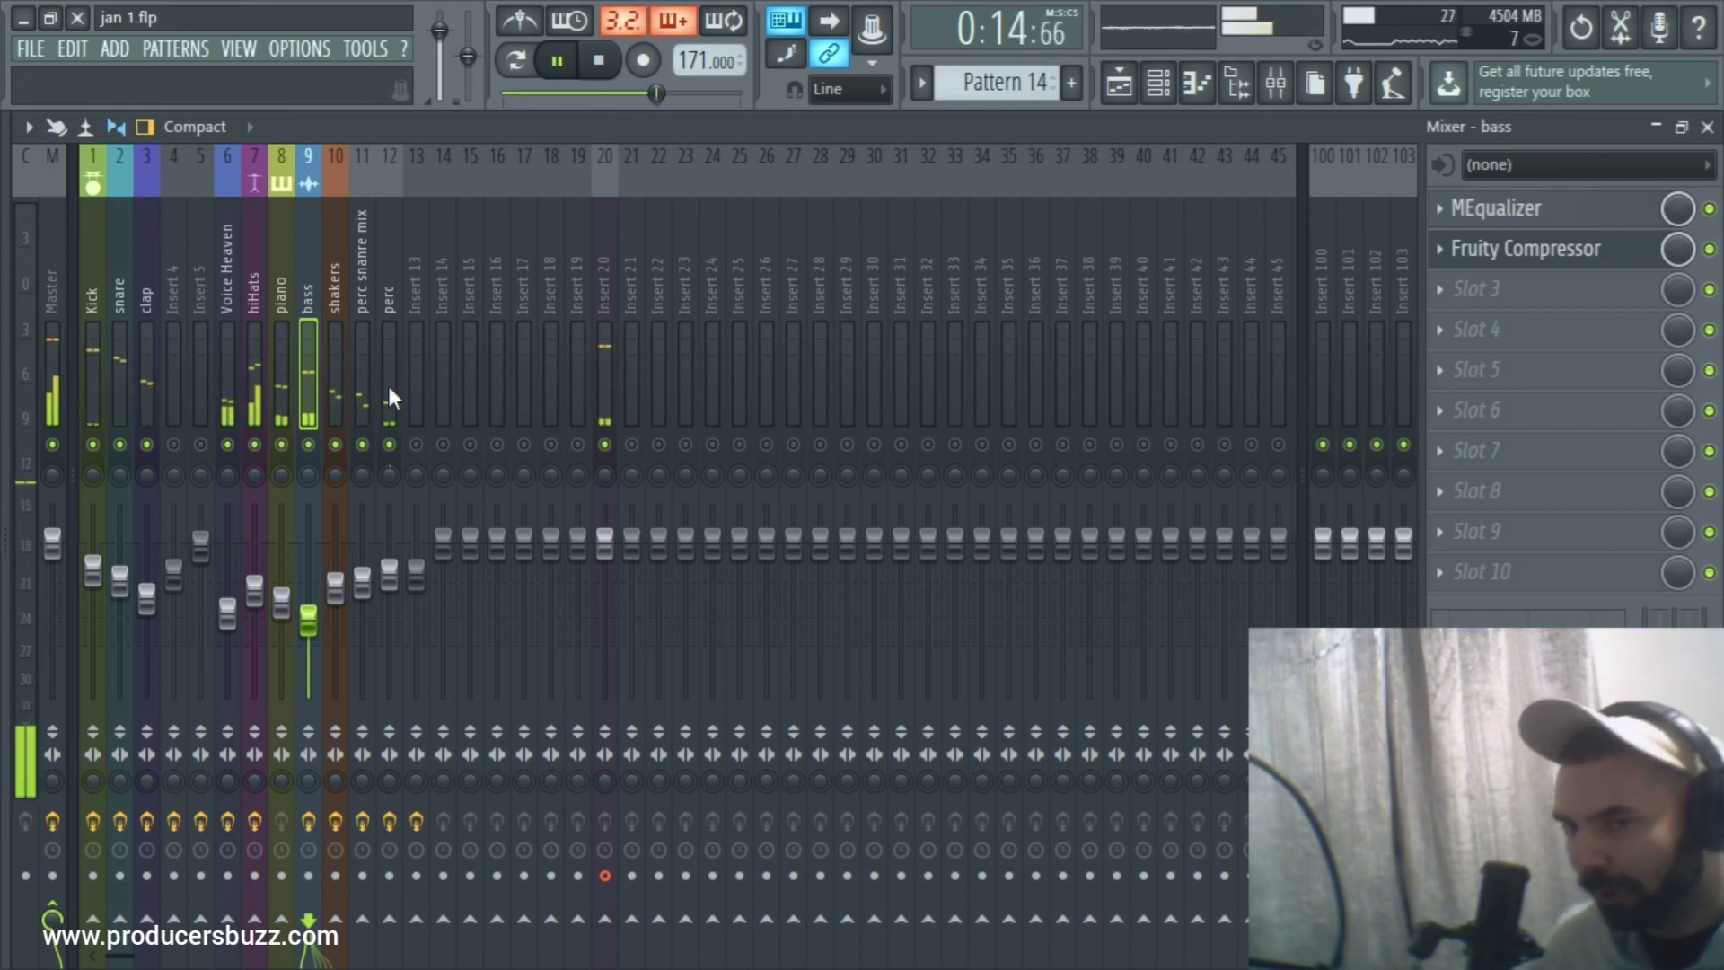
Add the MeldaProduction MAnalyzer plugin to the Master track's slot 2 from the full plugin list.
click(1275, 84)
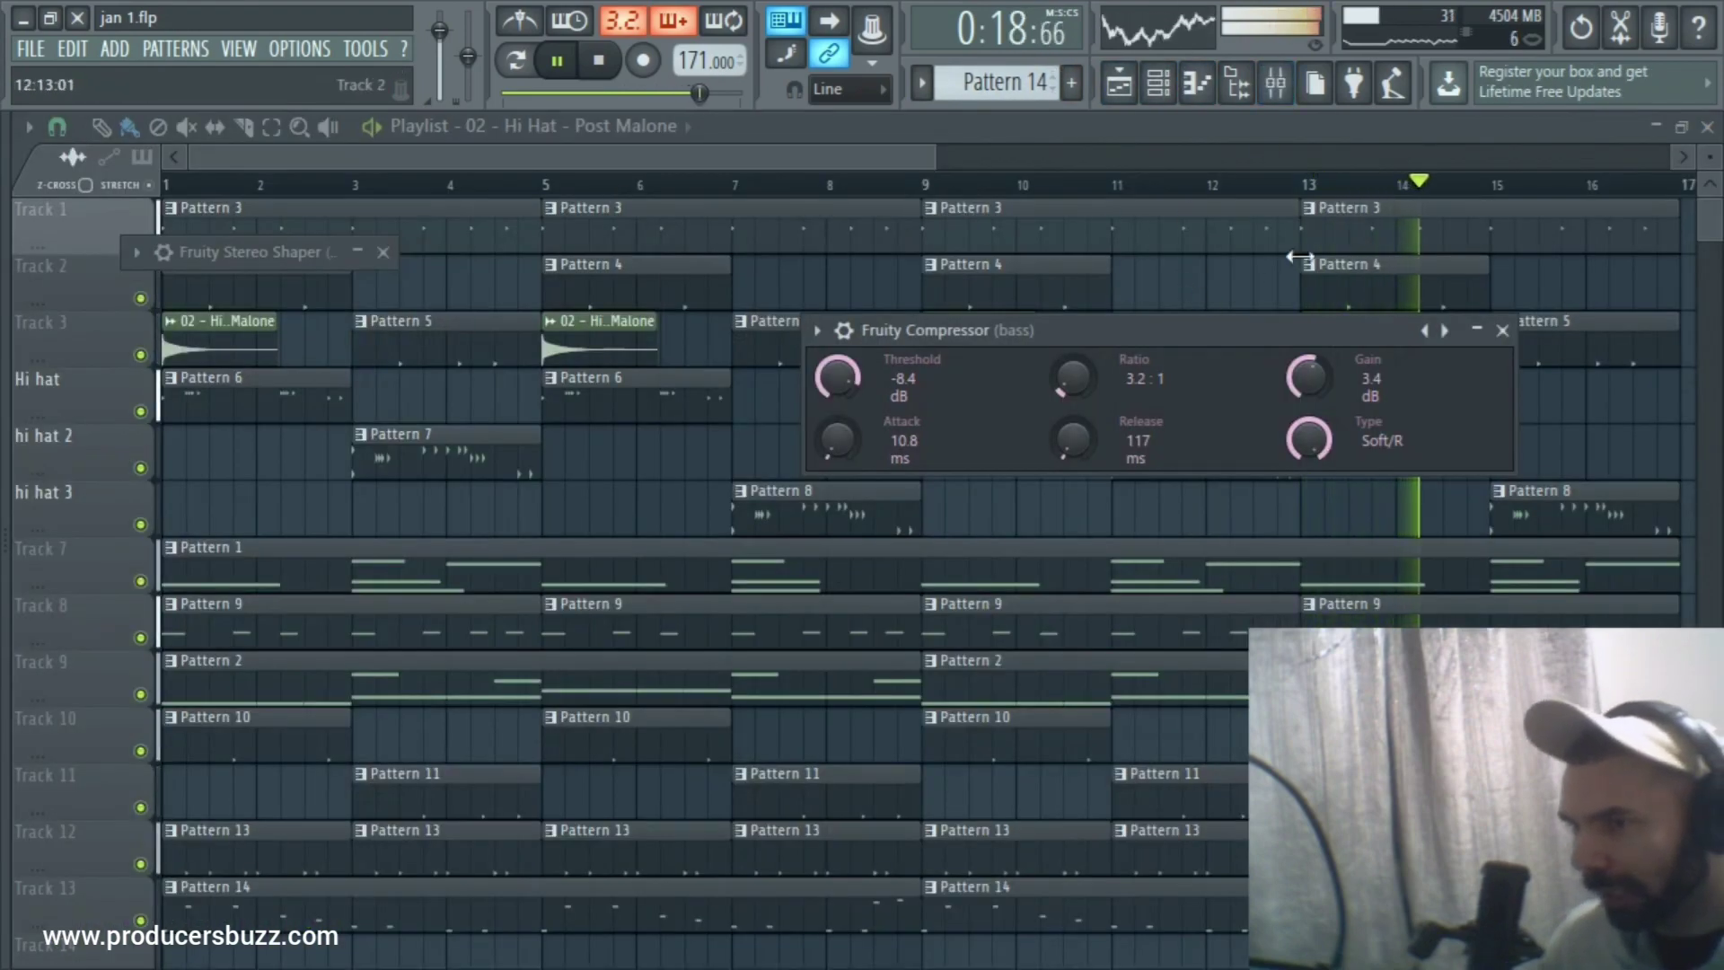
click(1273, 103)
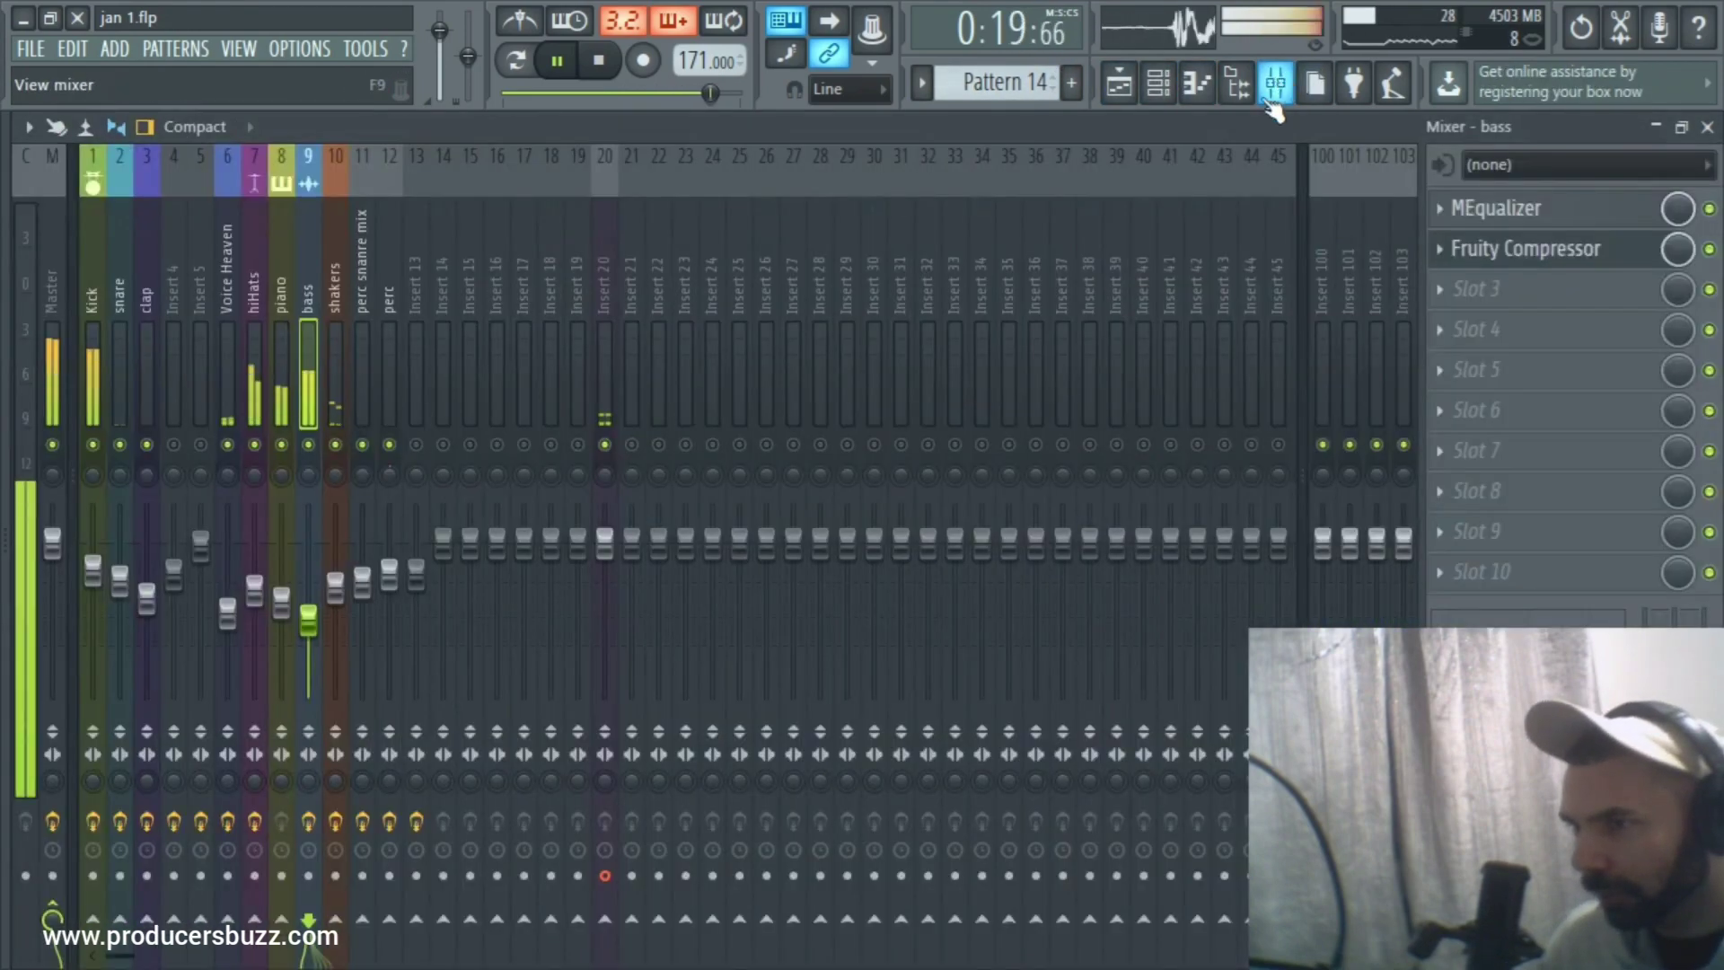
click(57, 269)
click(1527, 249)
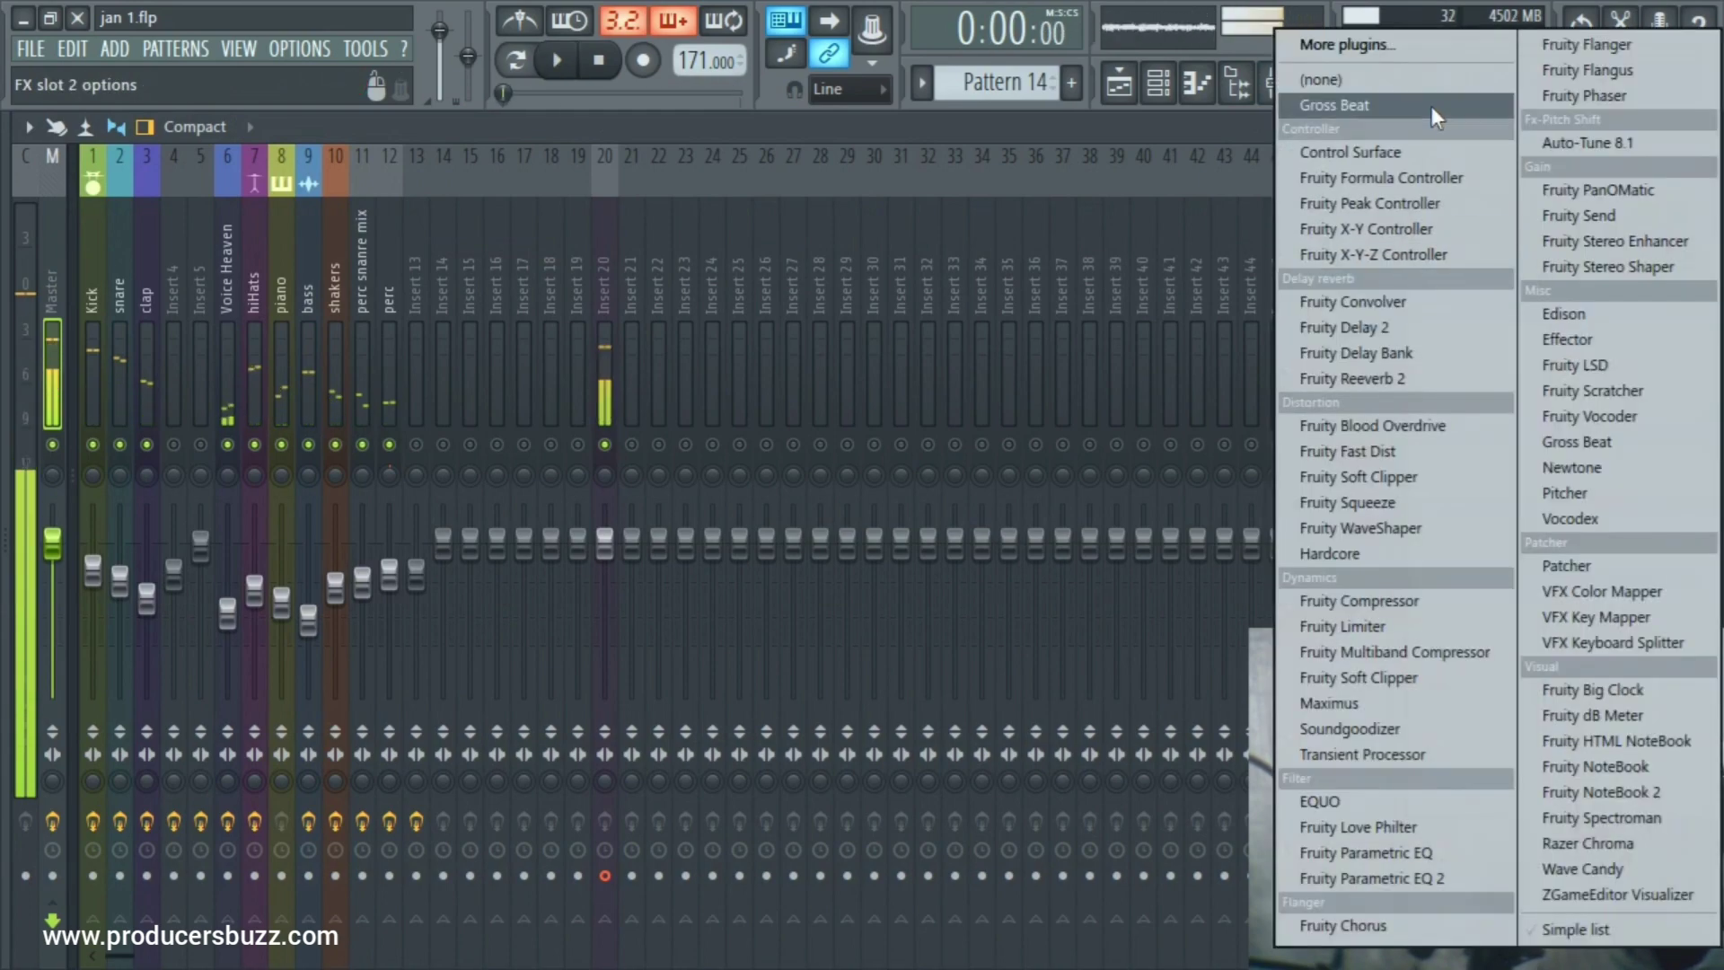
click(1392, 56)
scroll(709, 374, down, 15)
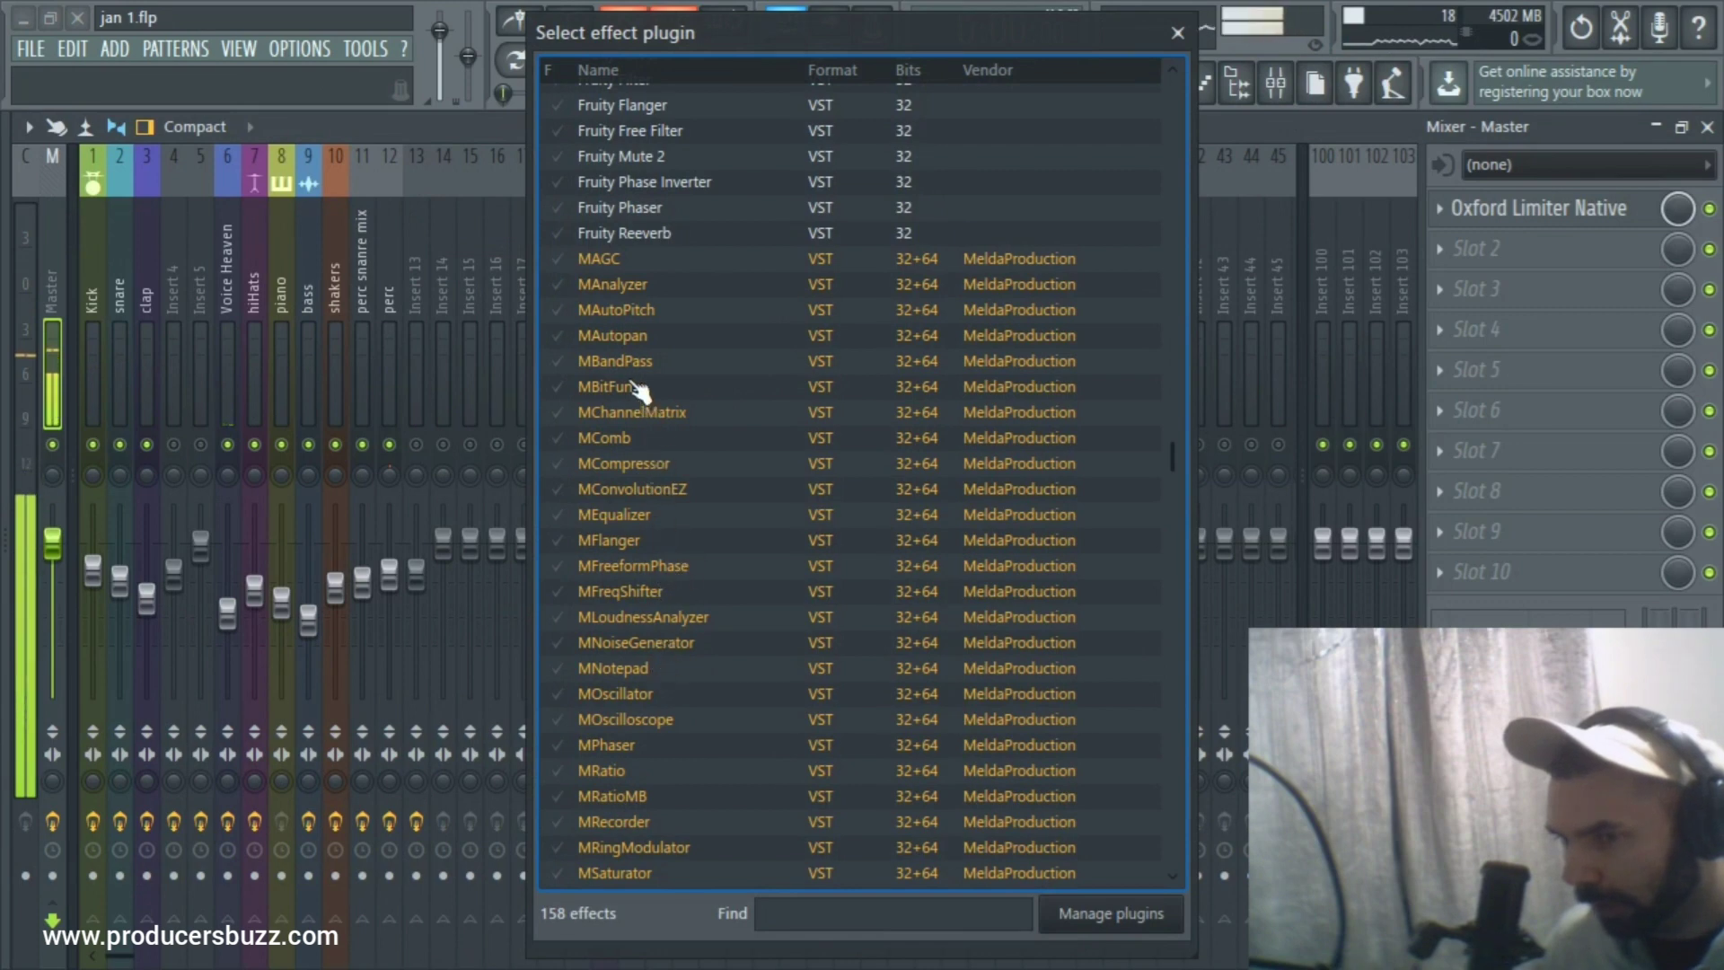
double_click(612, 285)
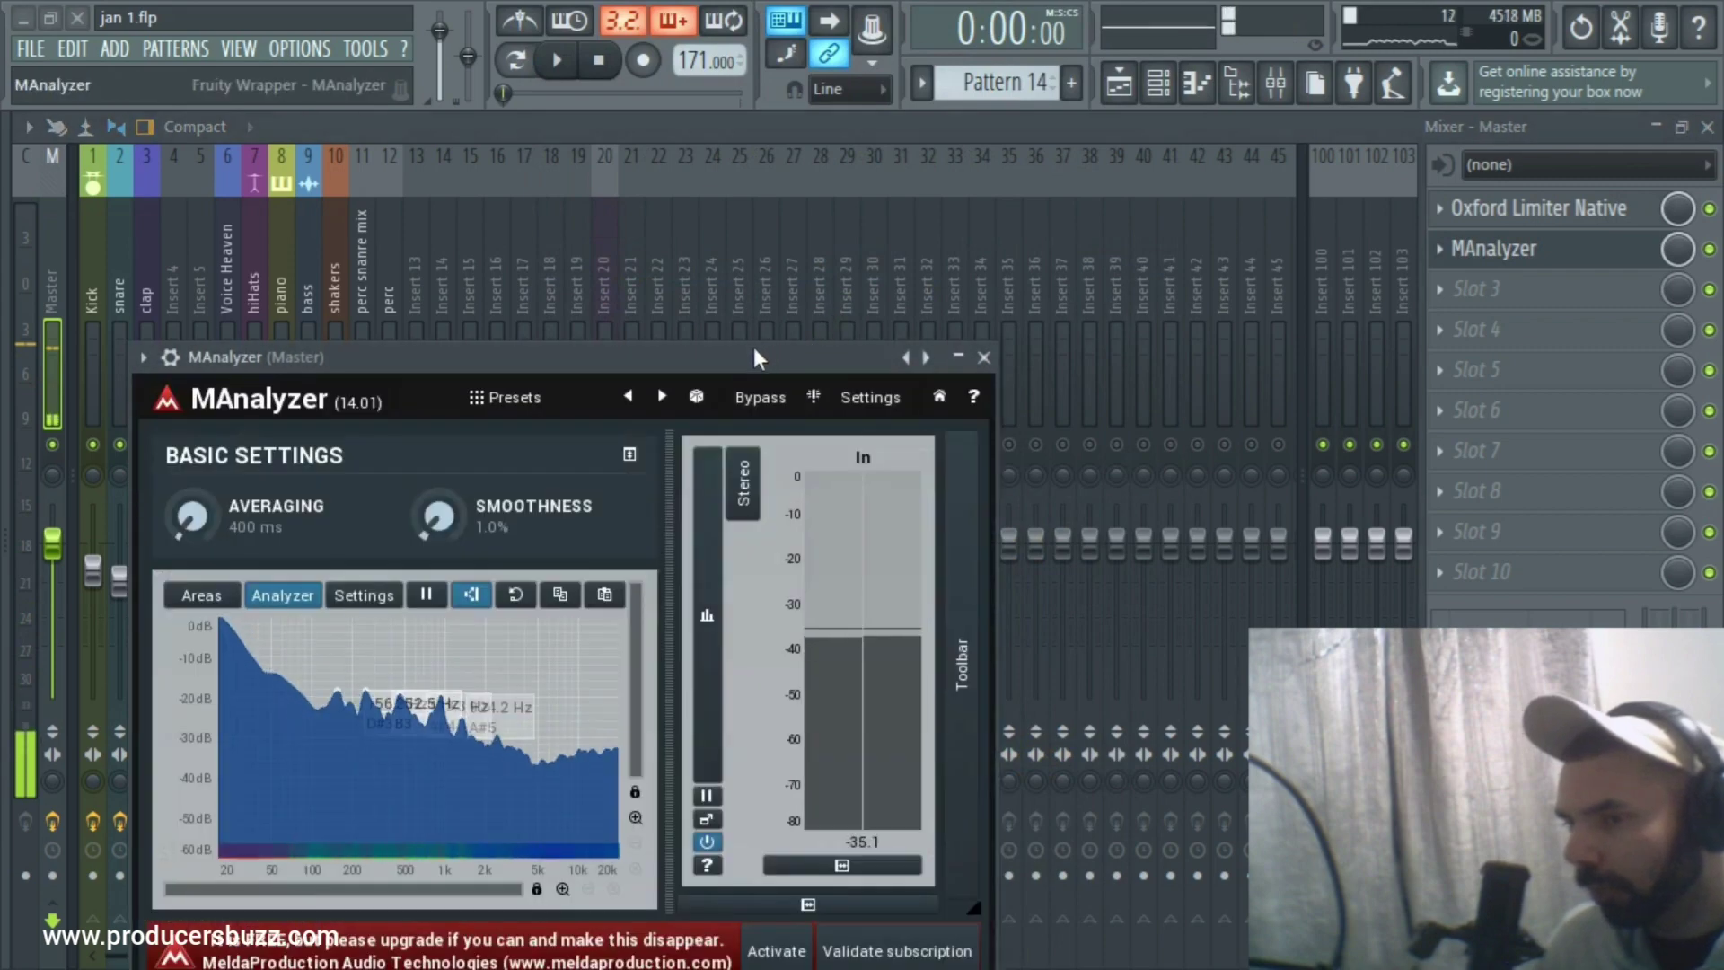
Reposition the MAnalyzer window fully into view and close the mixer behind it.
drag(752, 346, 957, 190)
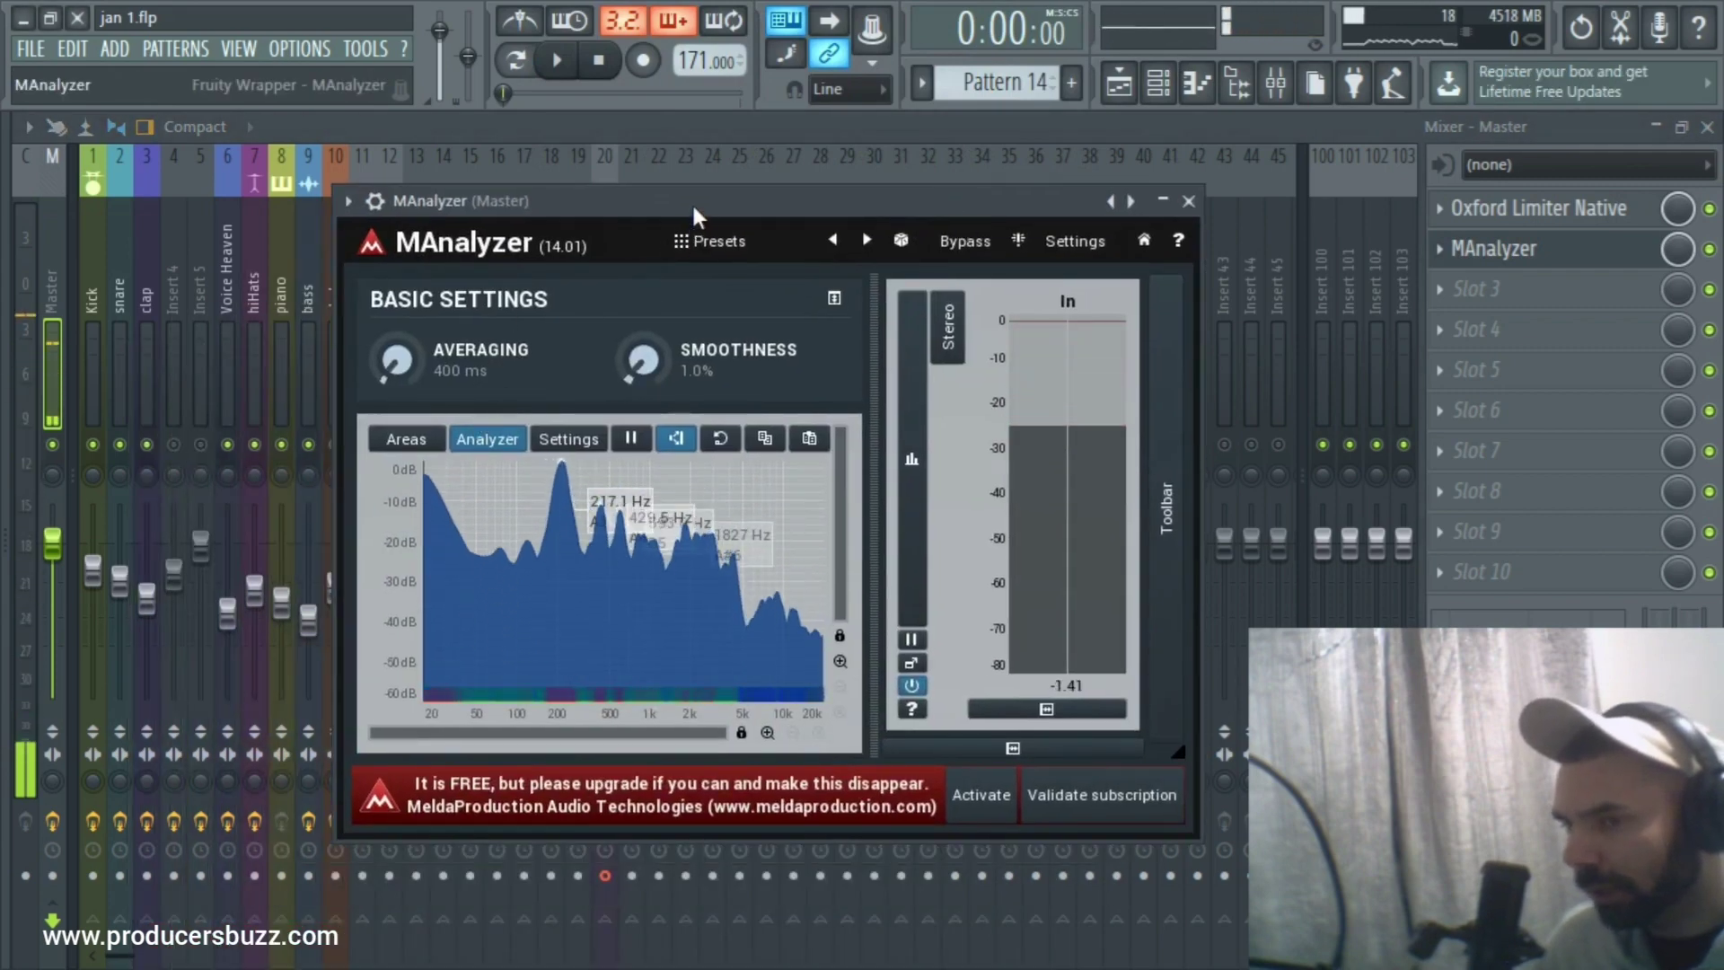
drag(691, 201, 696, 220)
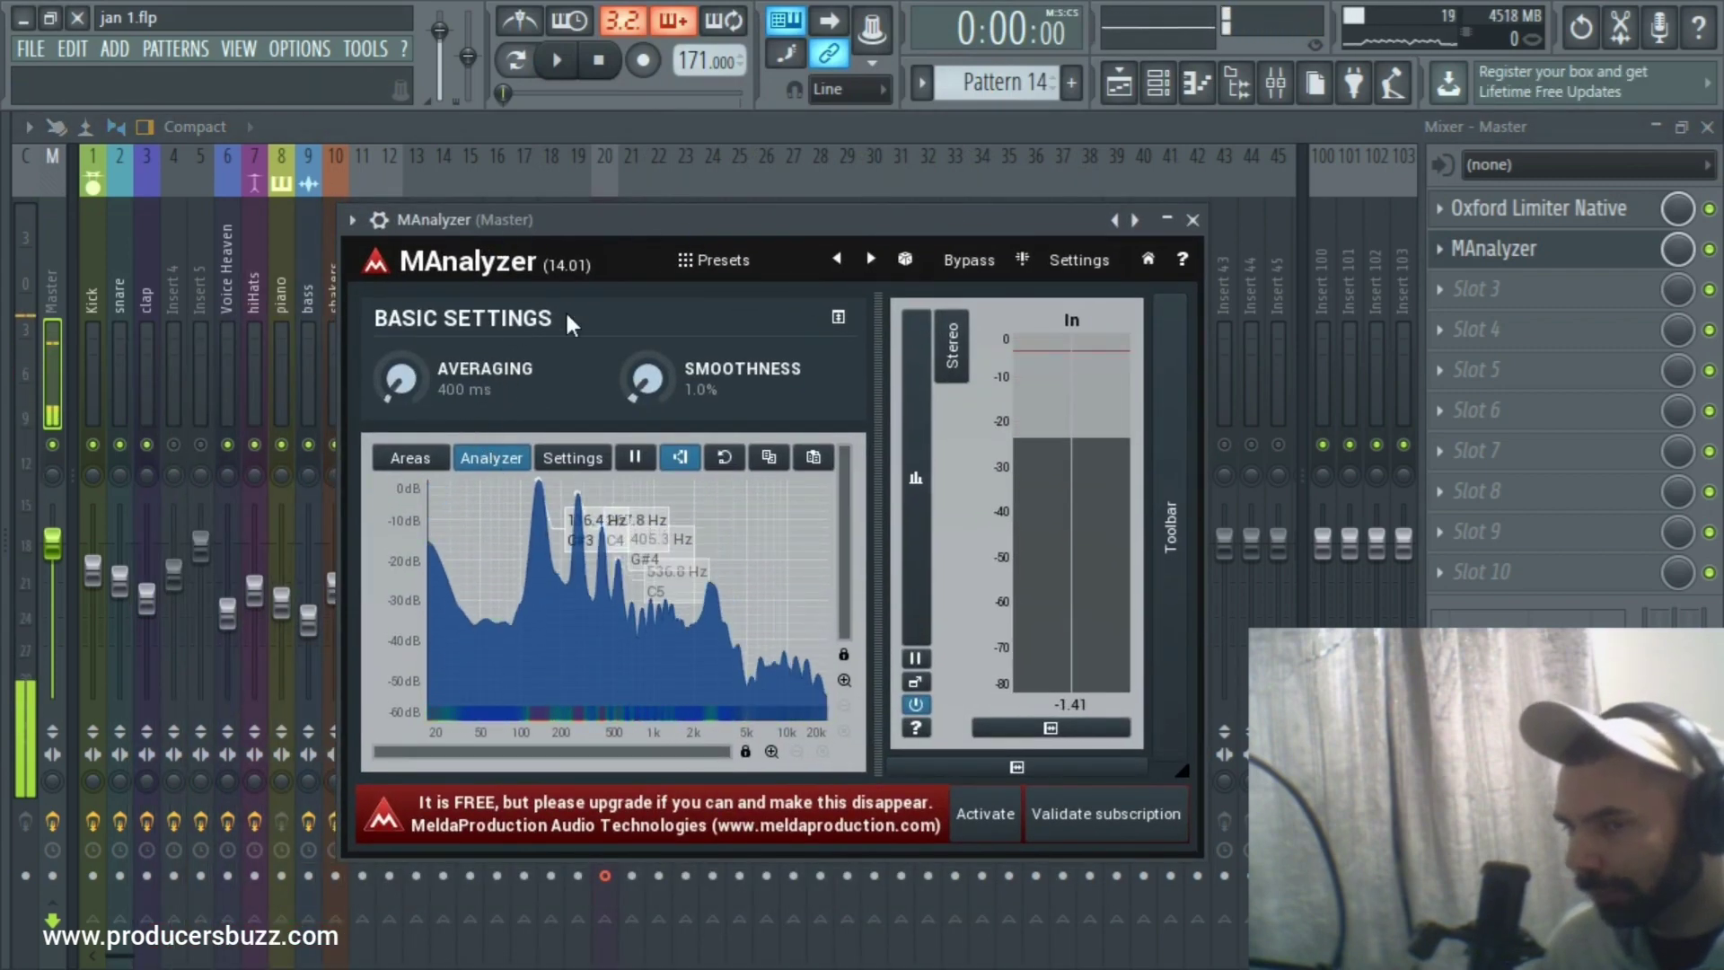
drag(868, 226, 886, 245)
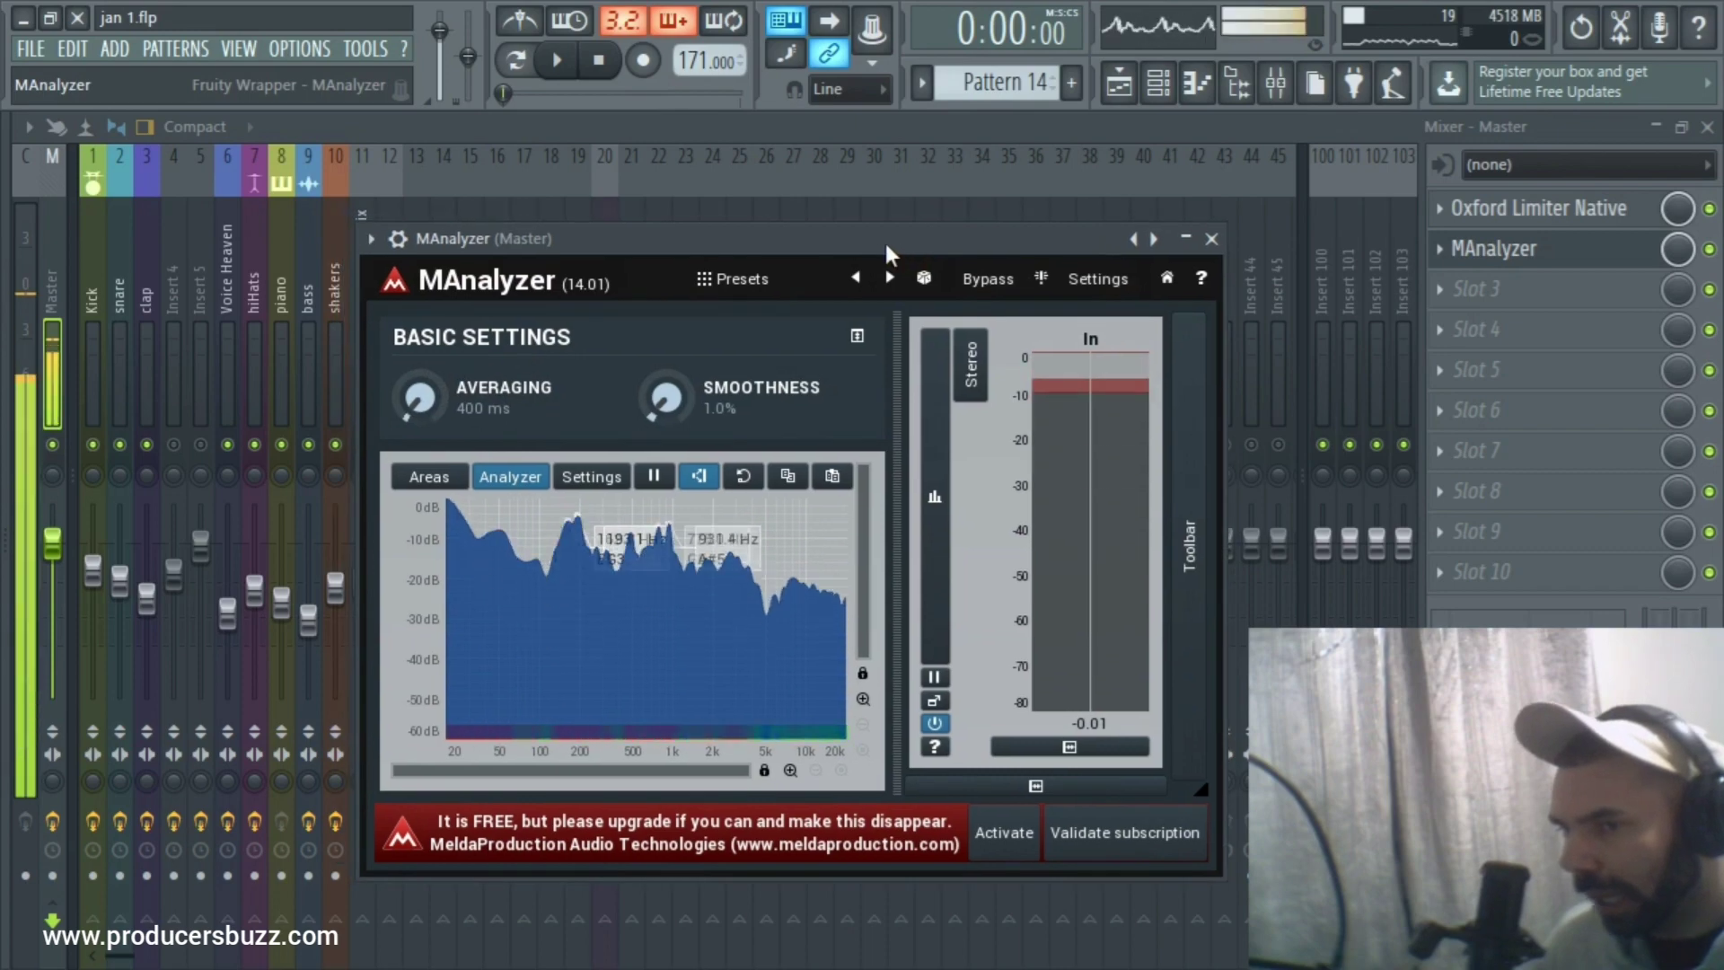
click(1707, 127)
drag(1035, 241, 1082, 230)
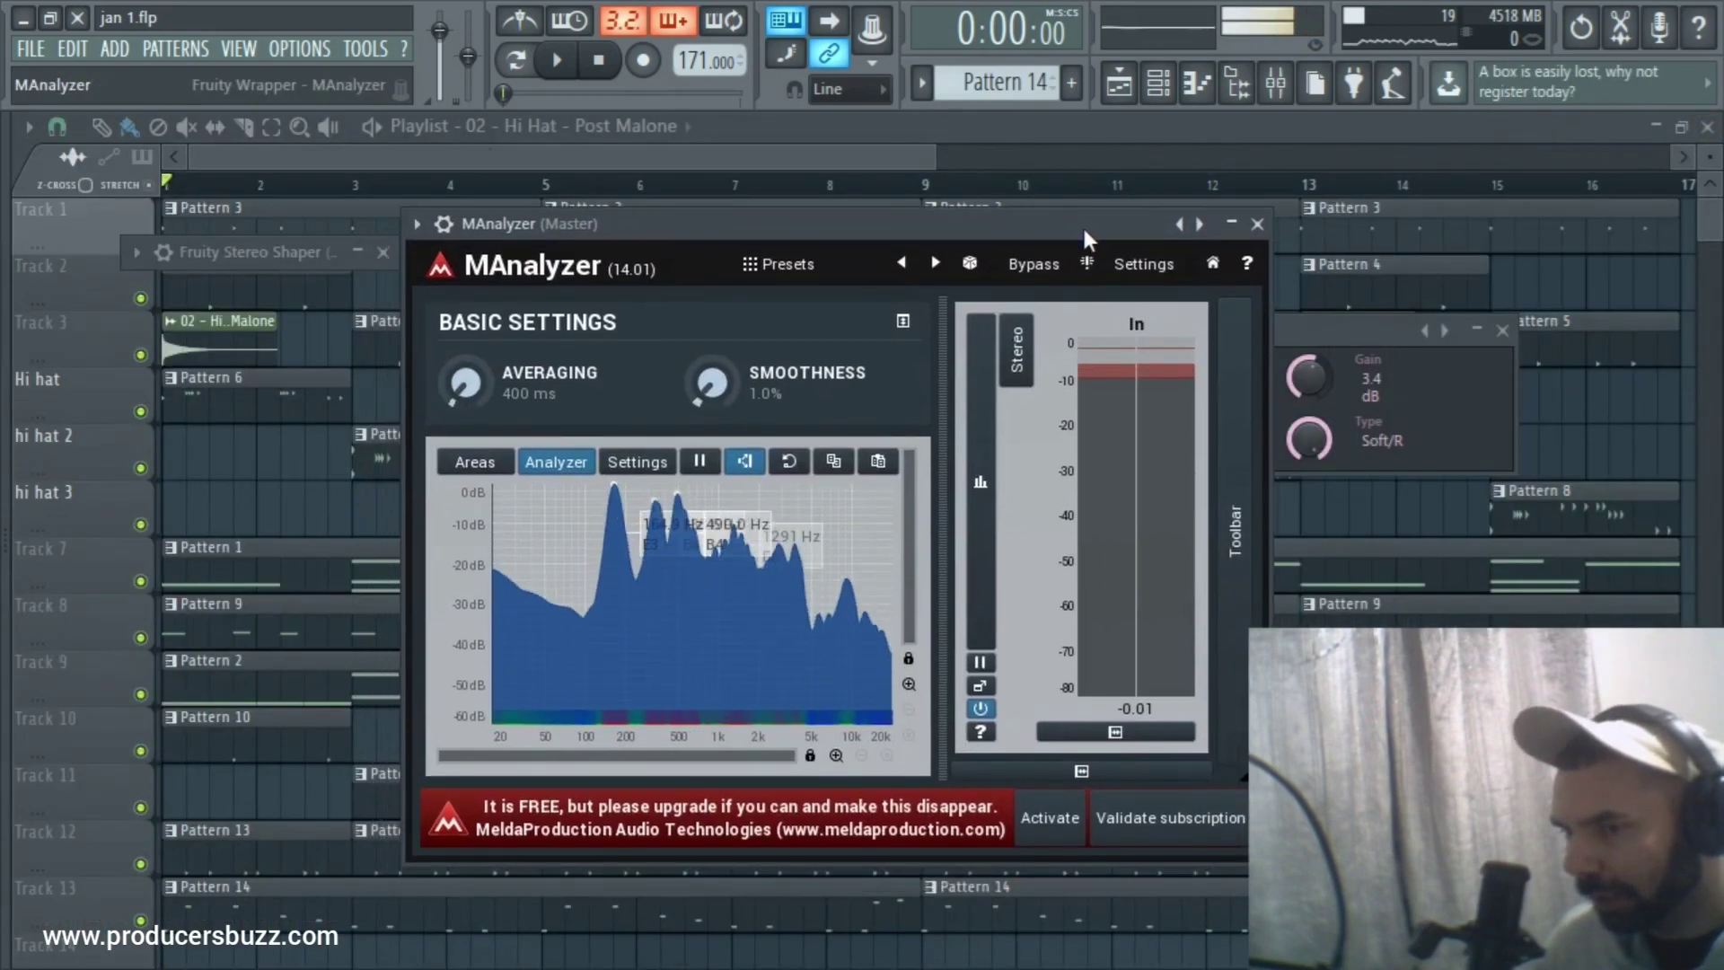
Load MAnalyzer's Compare to hiphop preset, set its averaging to 2560 ms, and compare the master's spectrum during playback.
key(space)
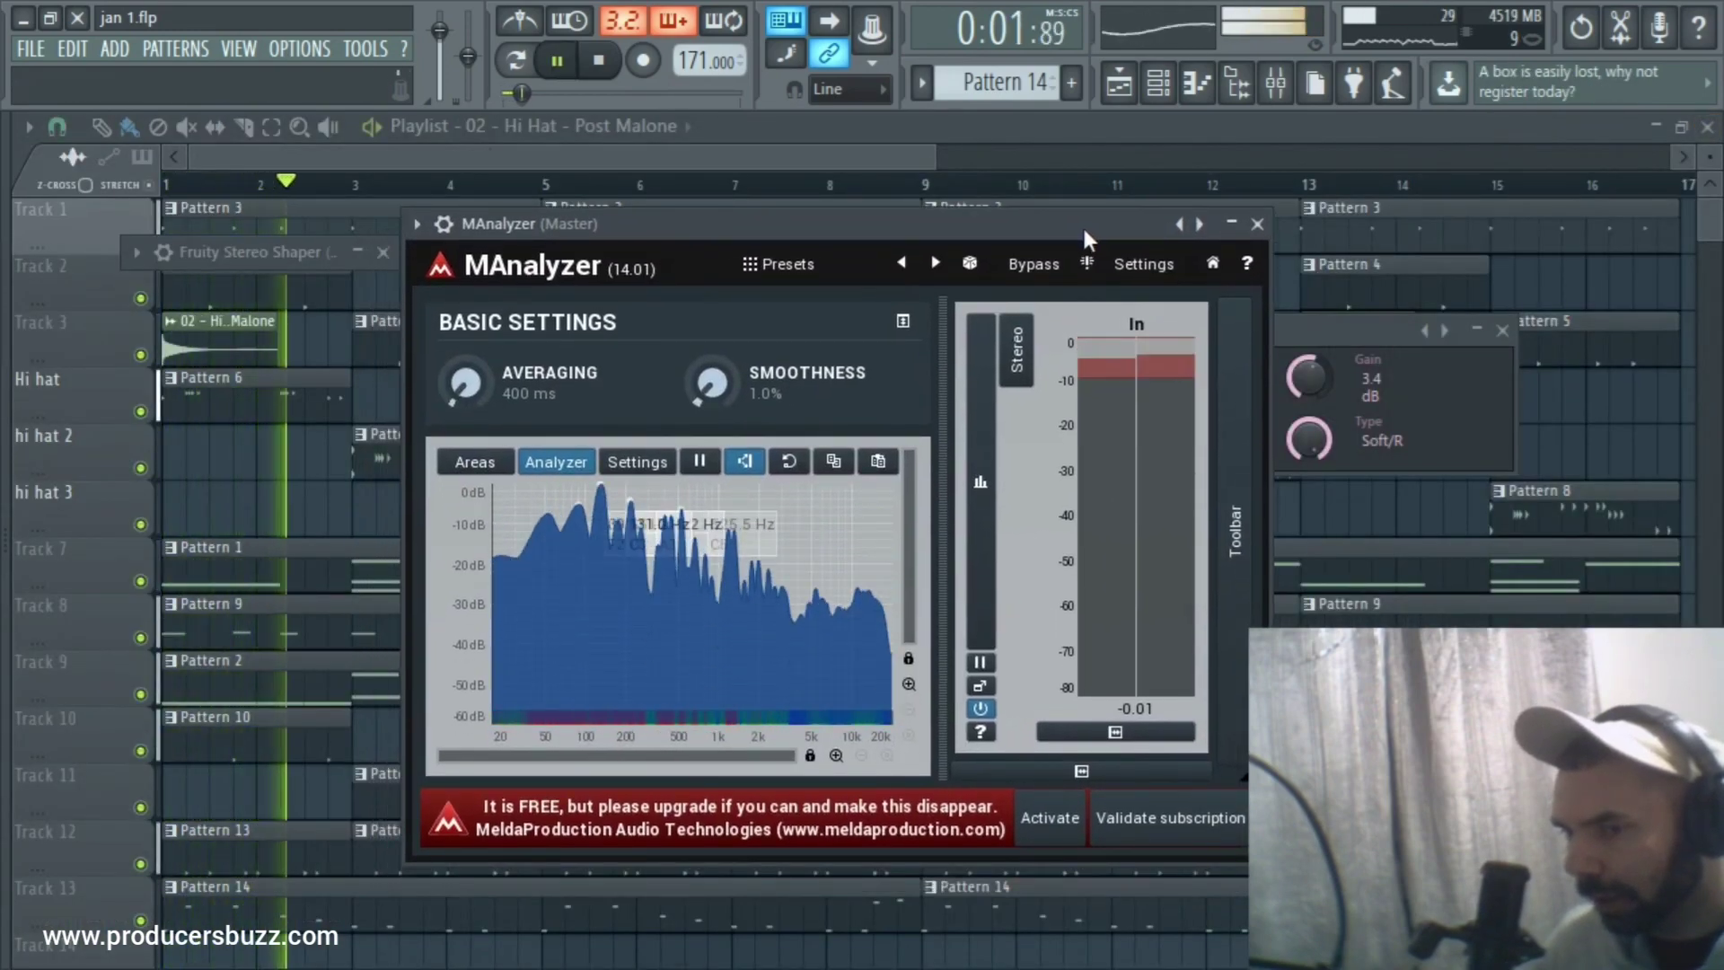
click(792, 263)
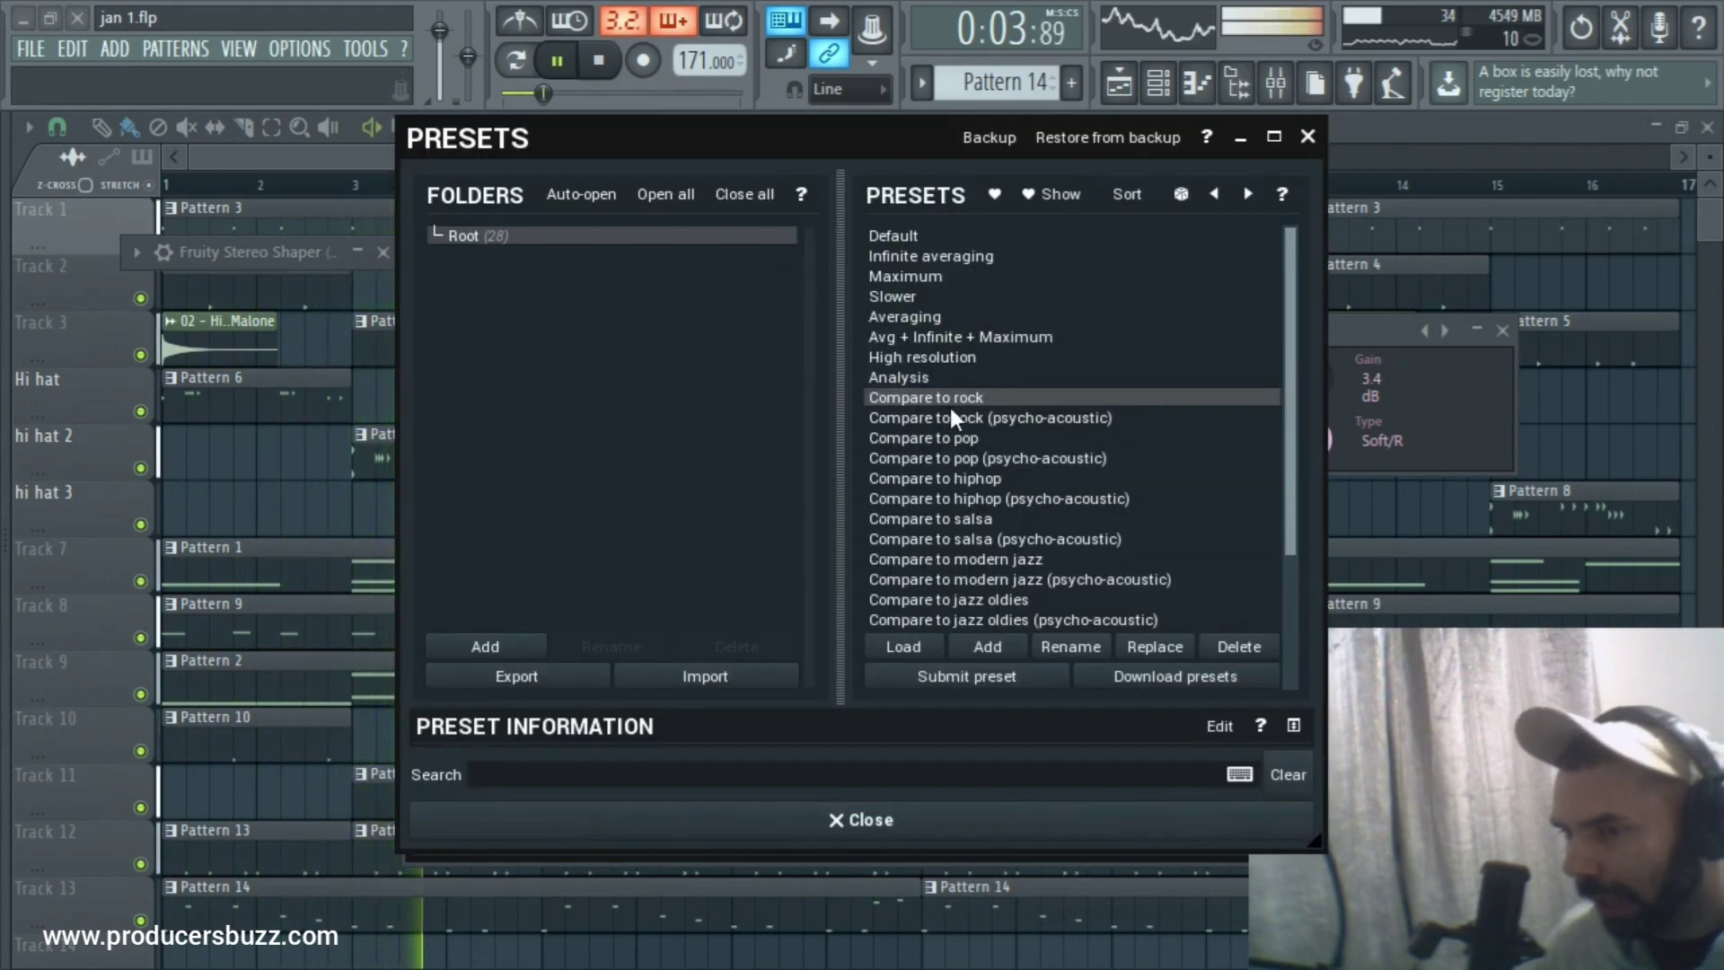
drag(1284, 392, 1286, 553)
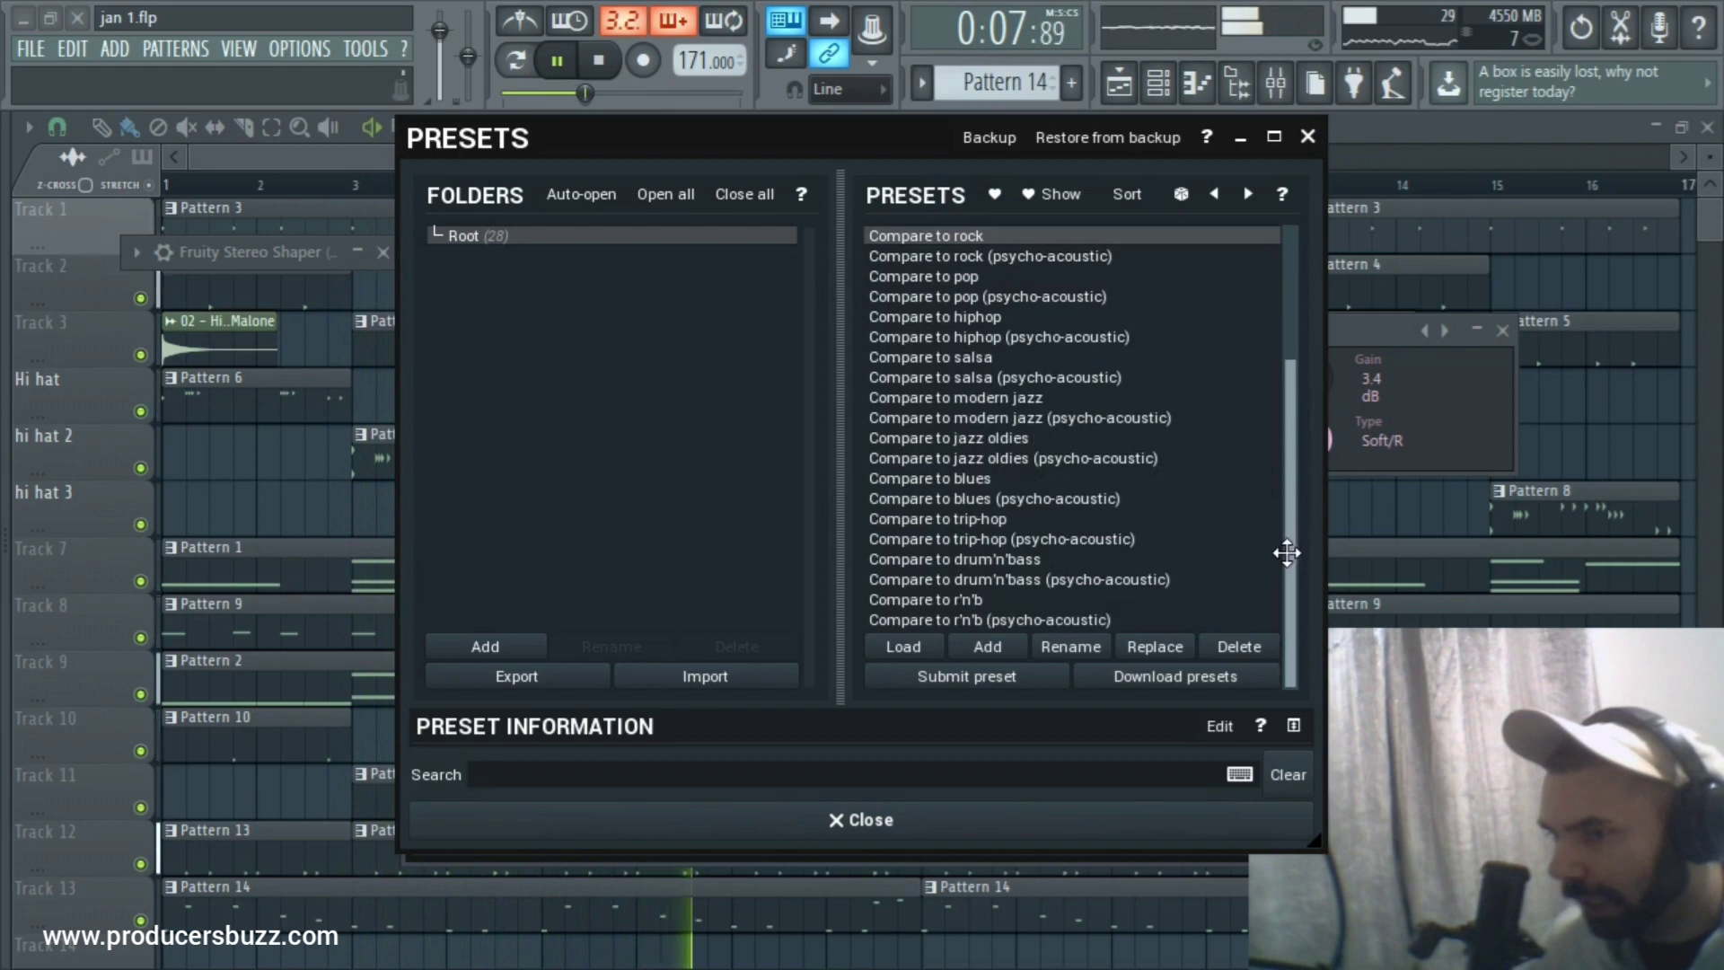
click(988, 520)
click(940, 319)
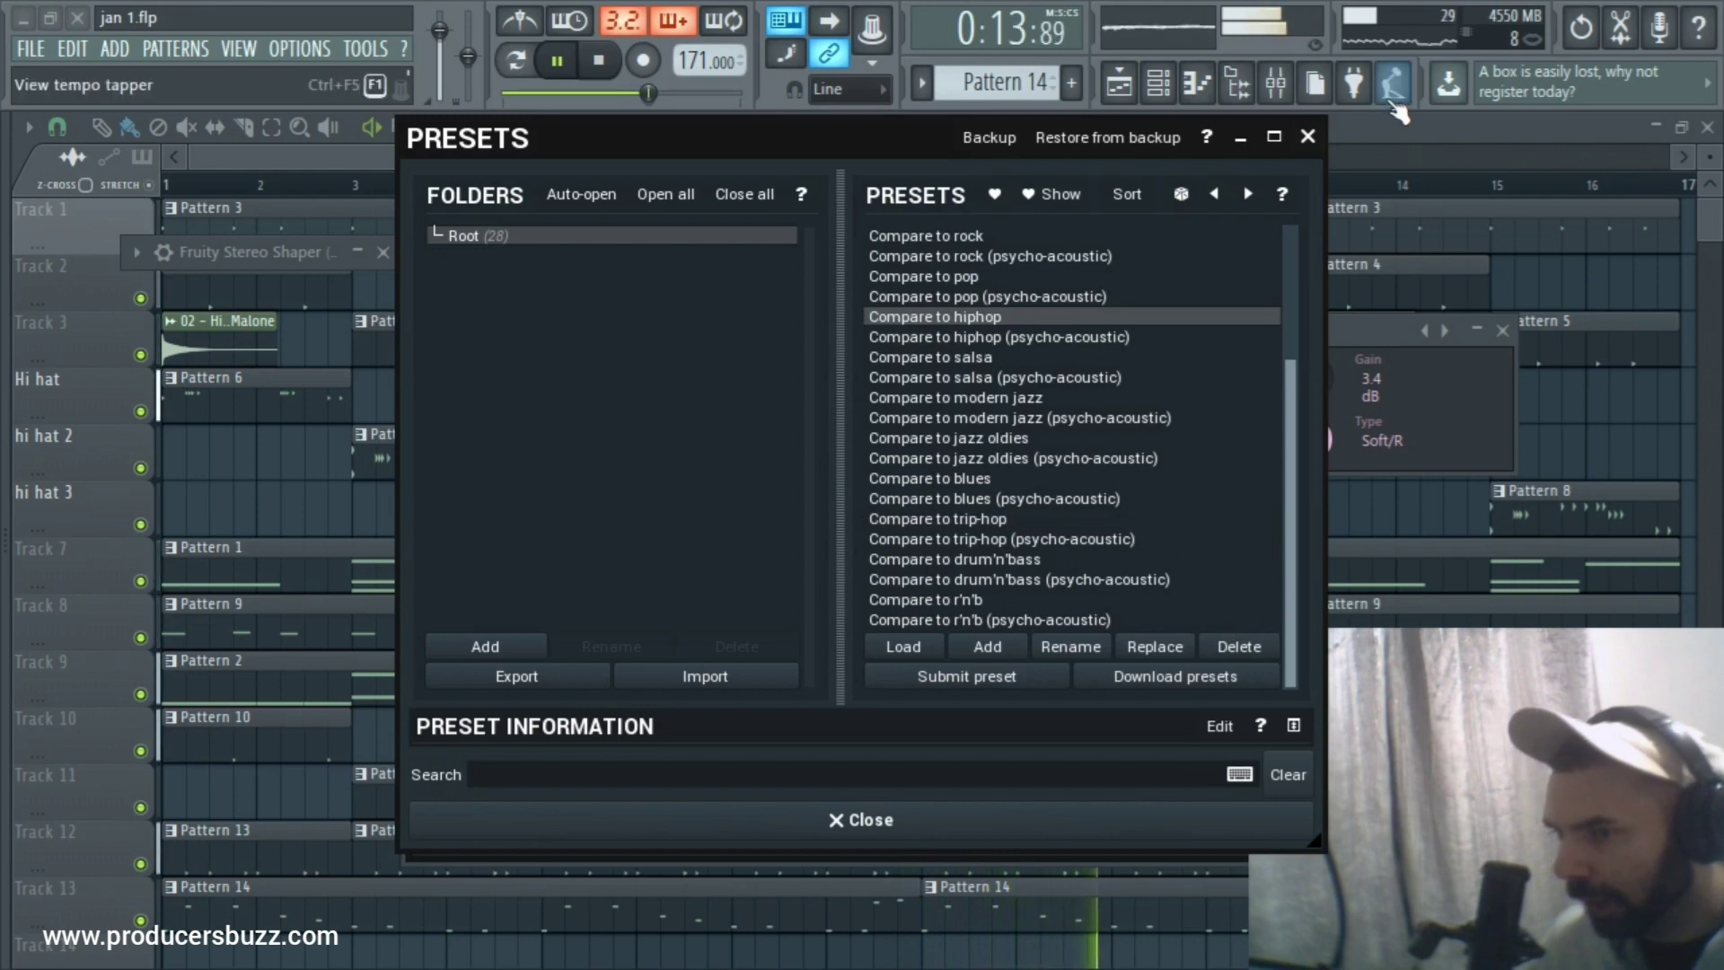
click(1307, 137)
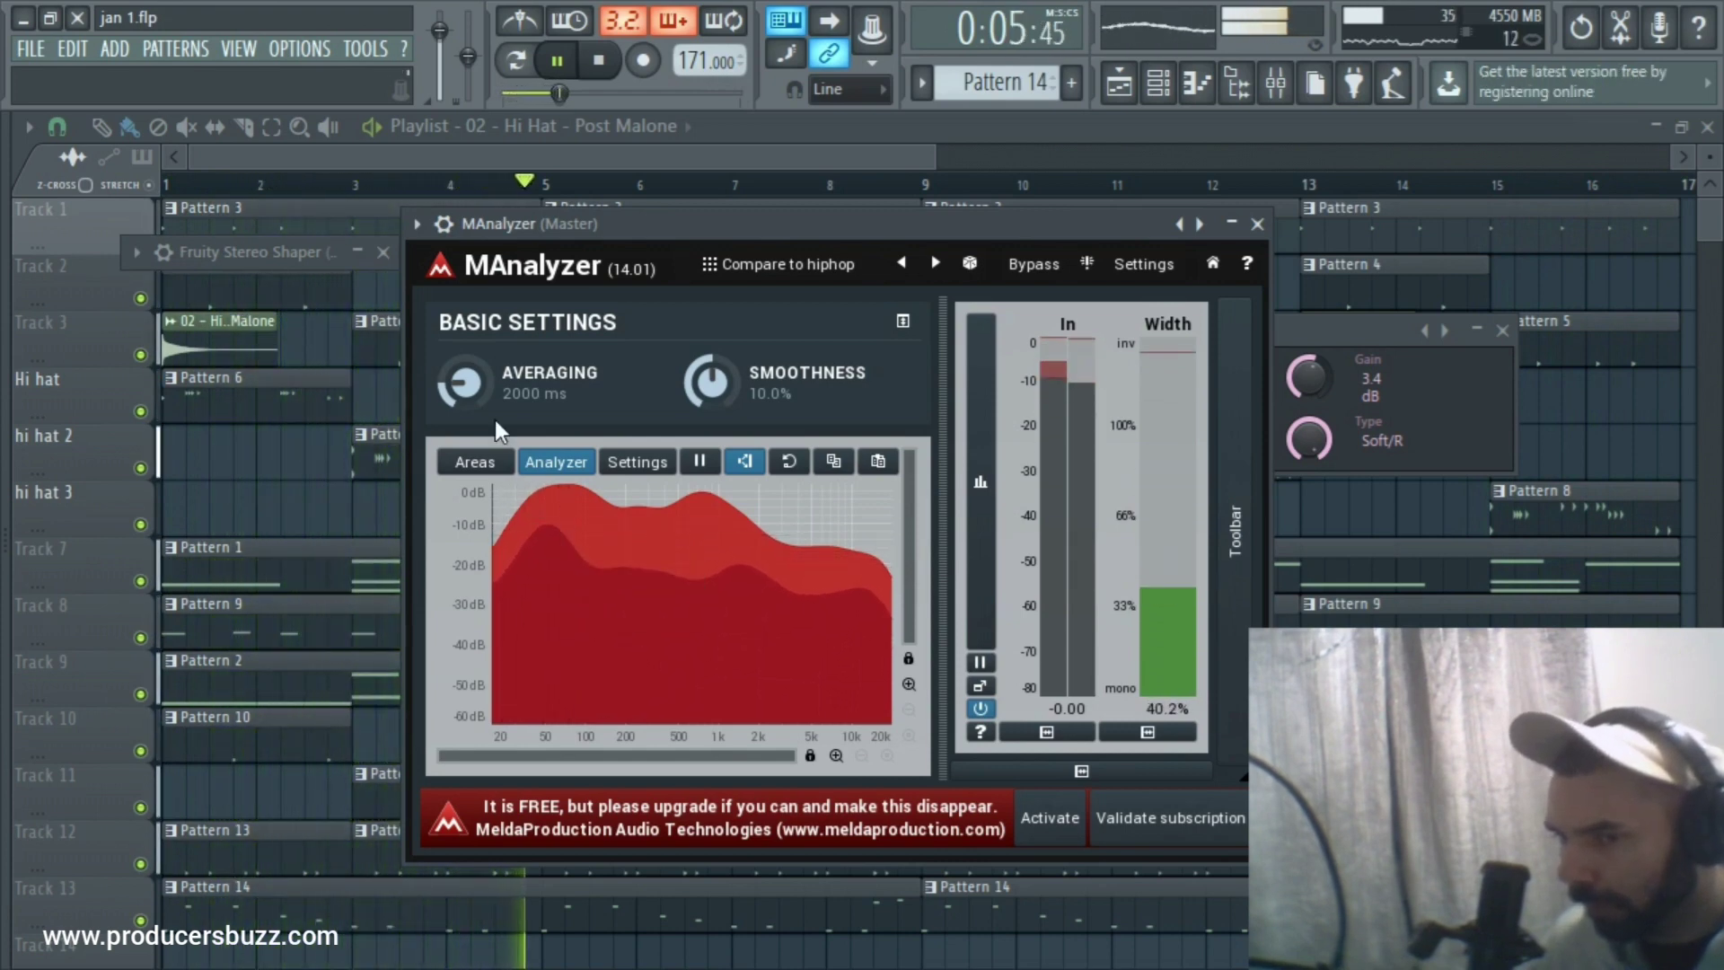
drag(466, 384, 466, 341)
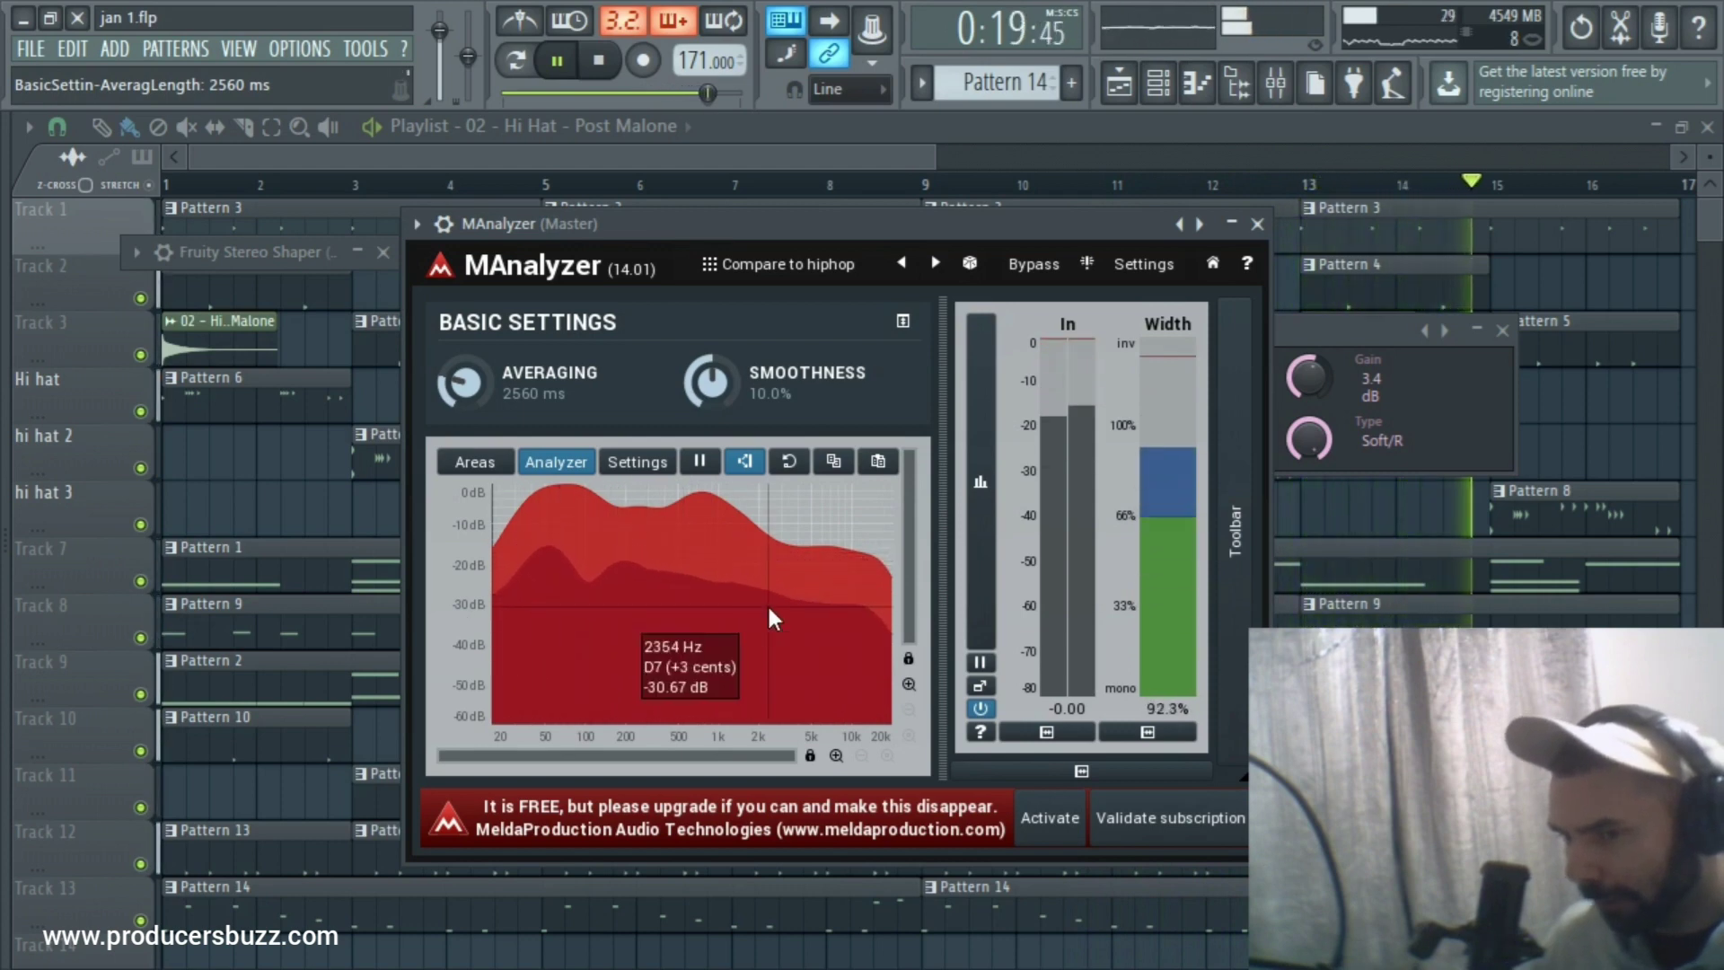
key(space)
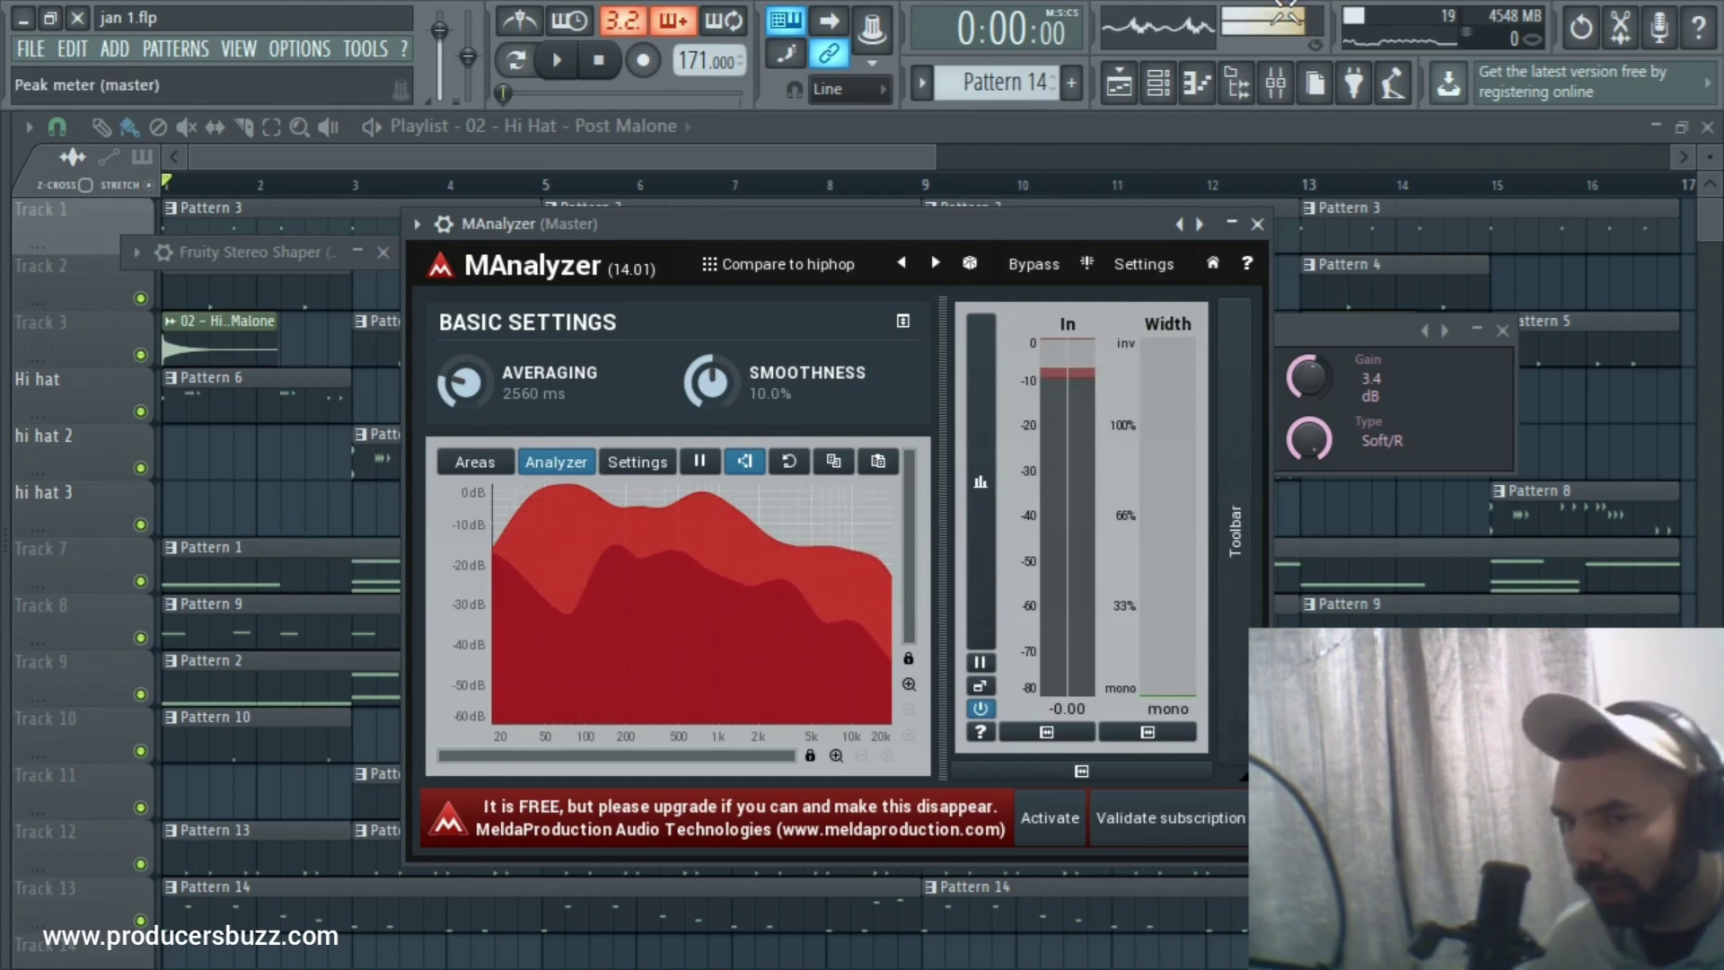
Reopen the mixer, reduce it from full size and place it beside the MAnalyzer spectrum.
click(1293, 89)
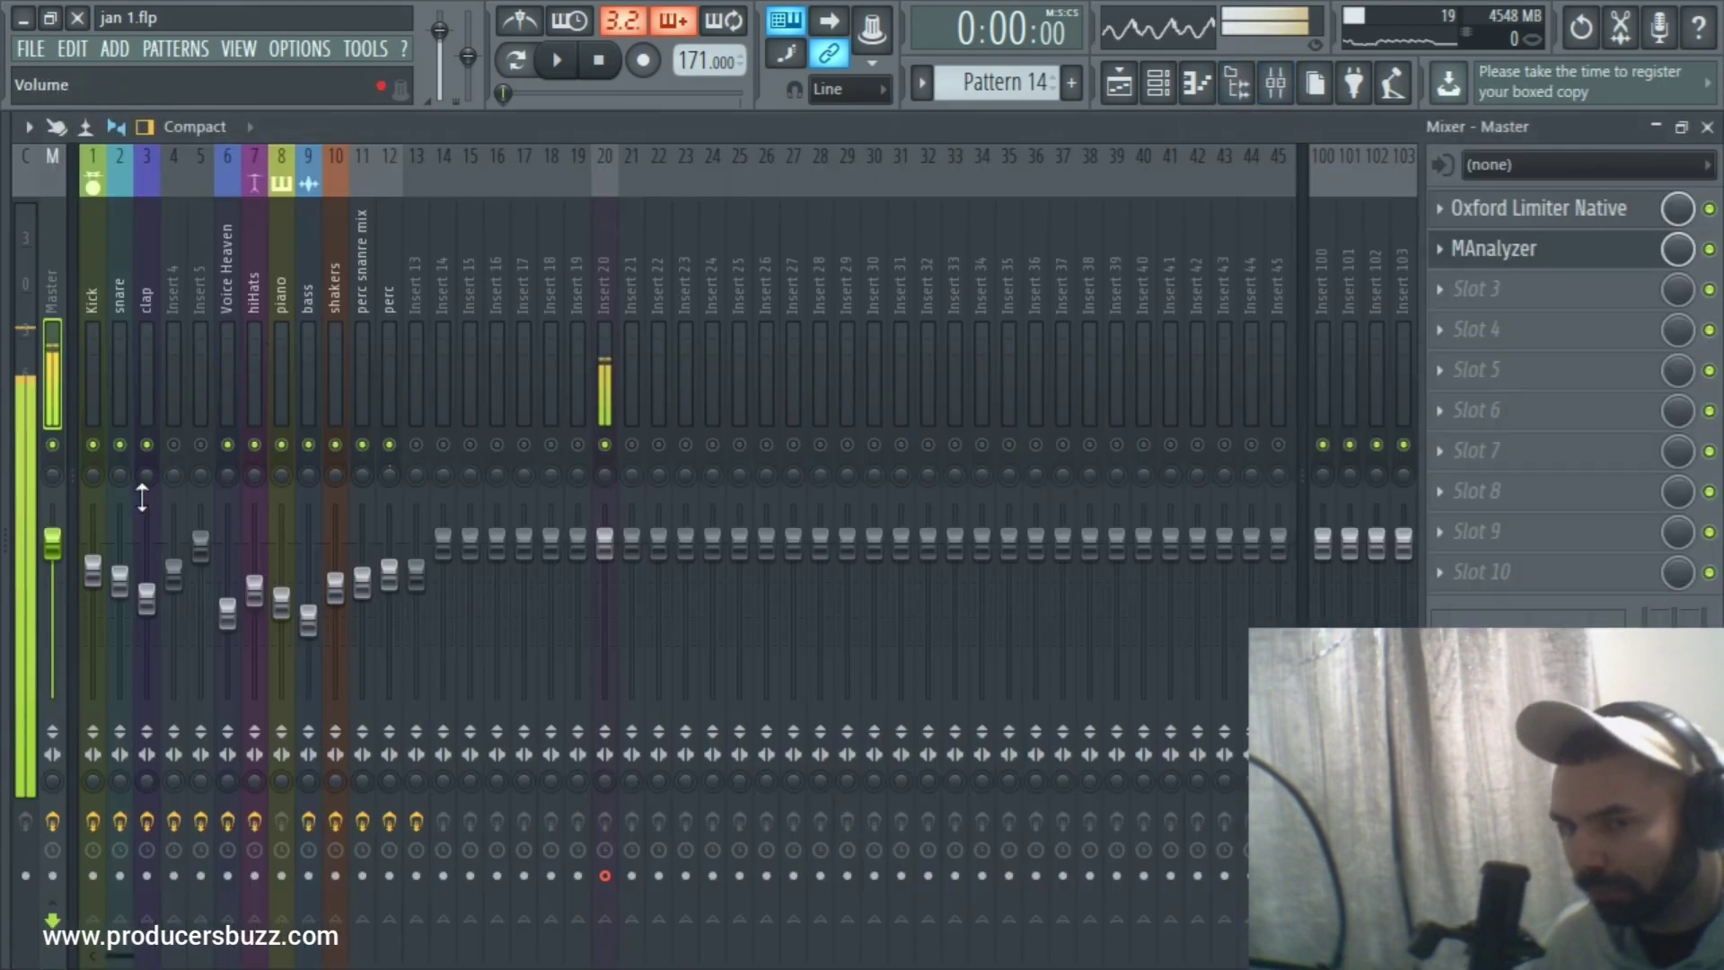
click(1681, 128)
drag(1165, 255, 1528, 246)
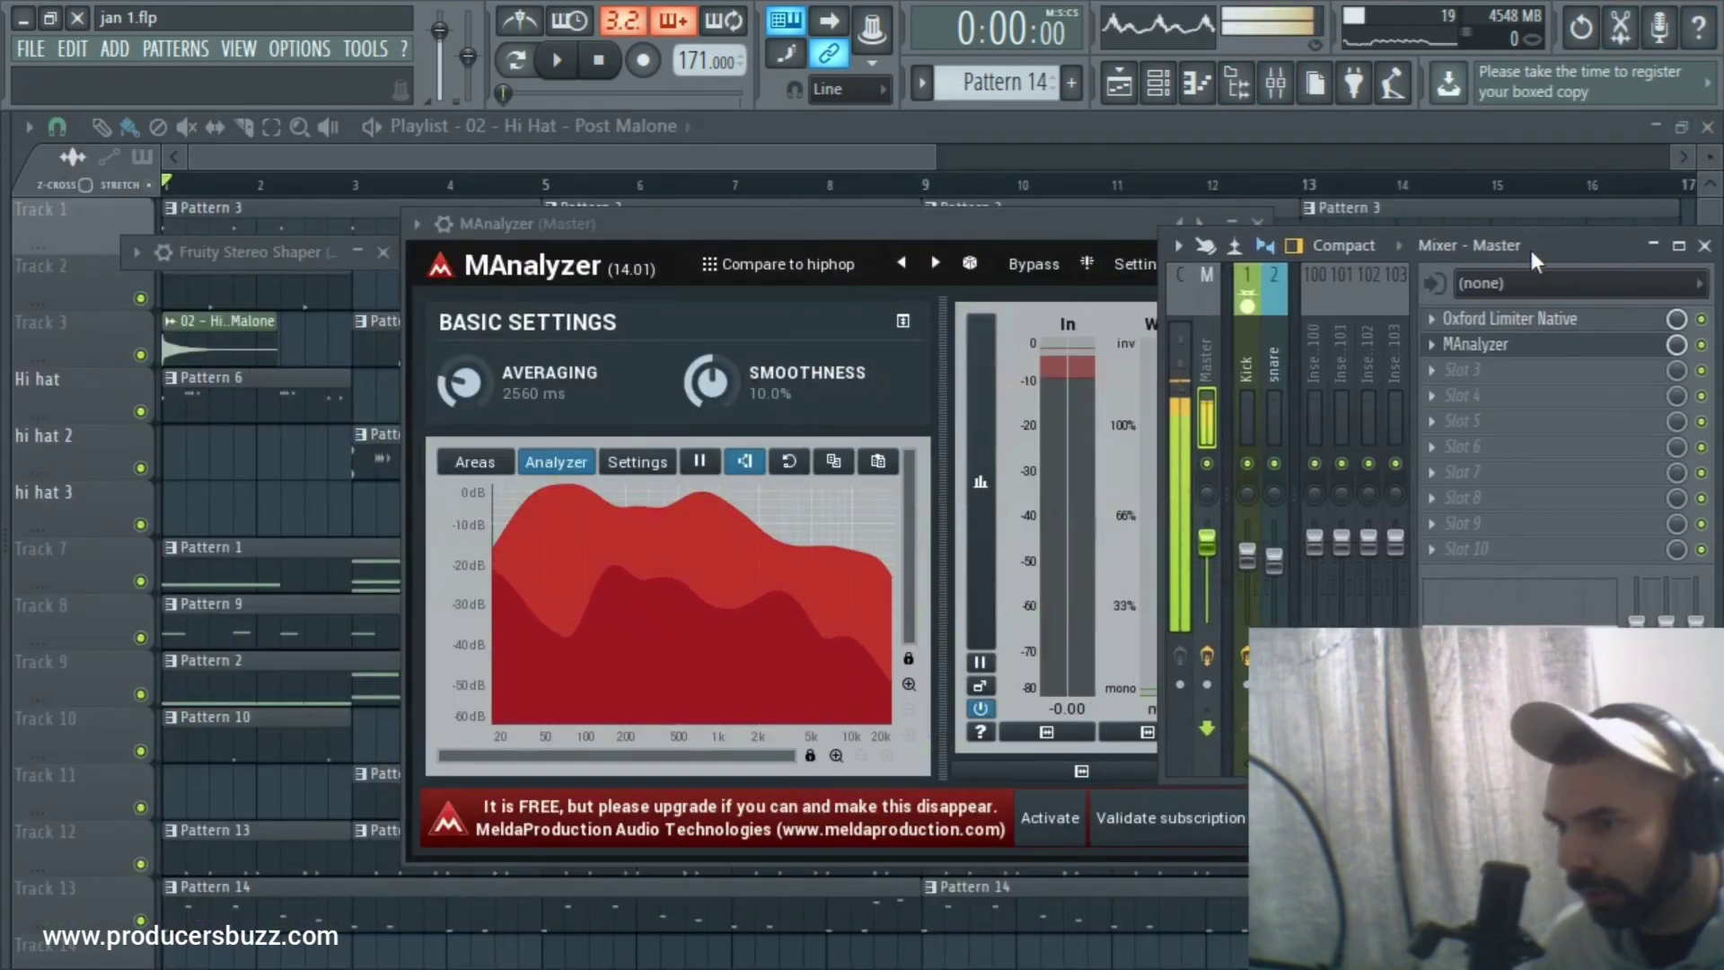
Move the MAnalyzer window clear of the mixer, try the Master volume at 108% during playback, and reset the fader.
drag(1114, 233, 912, 224)
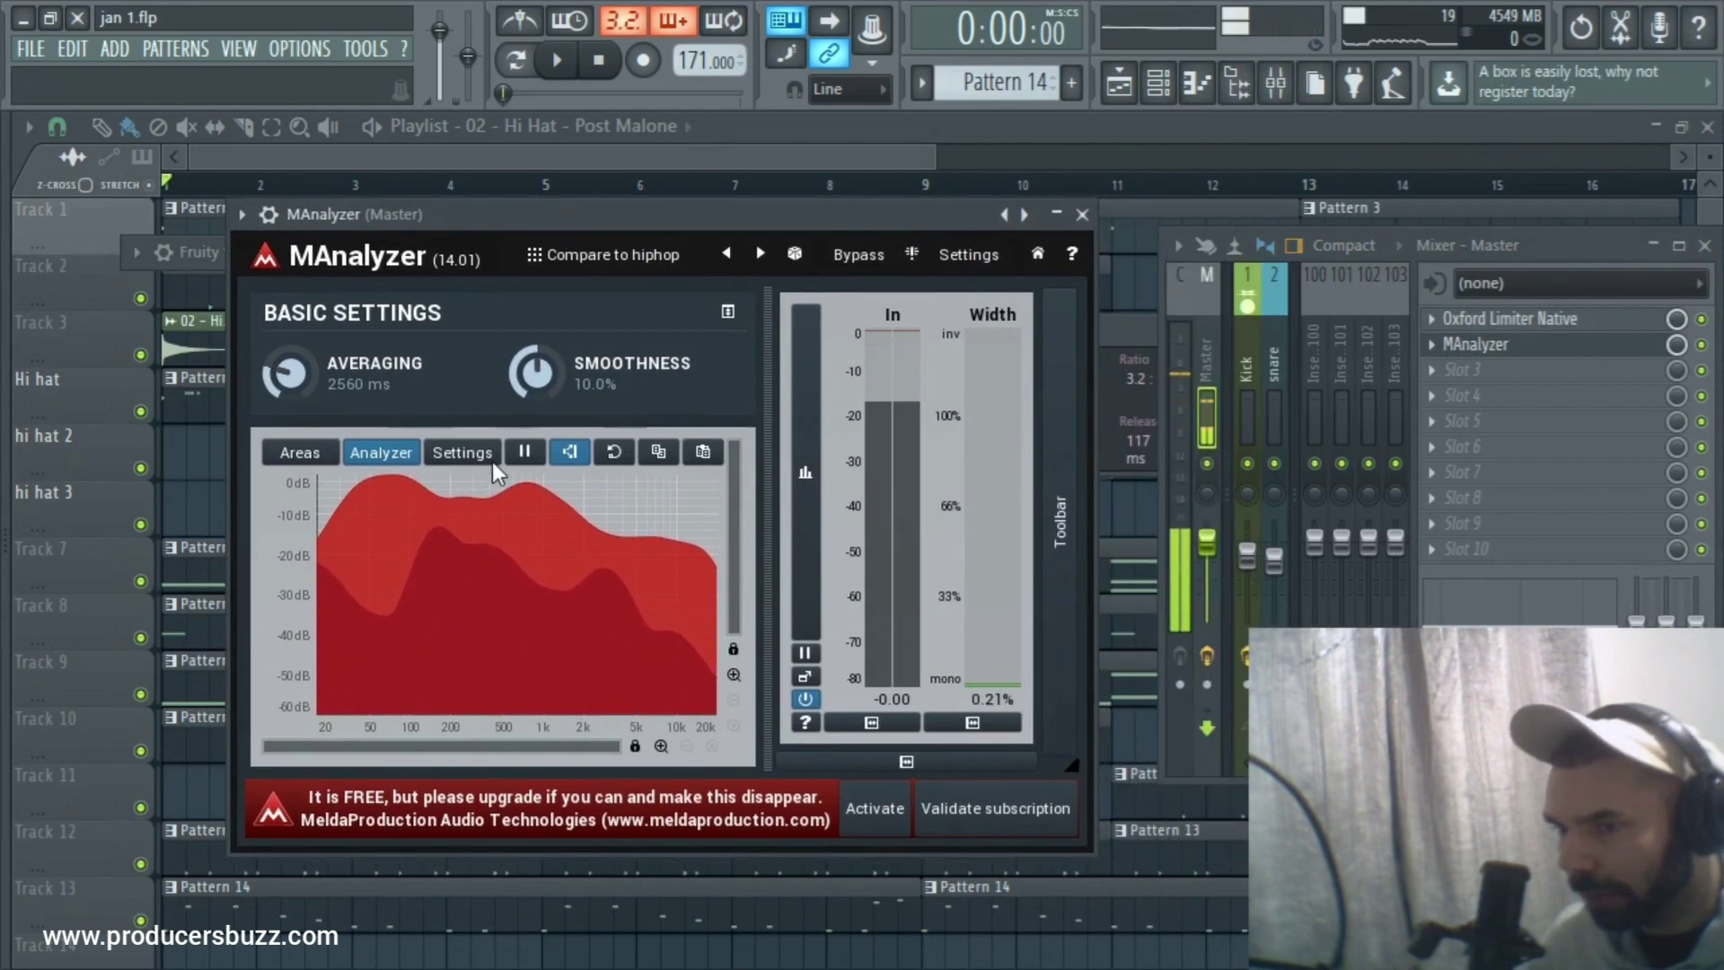
key(space)
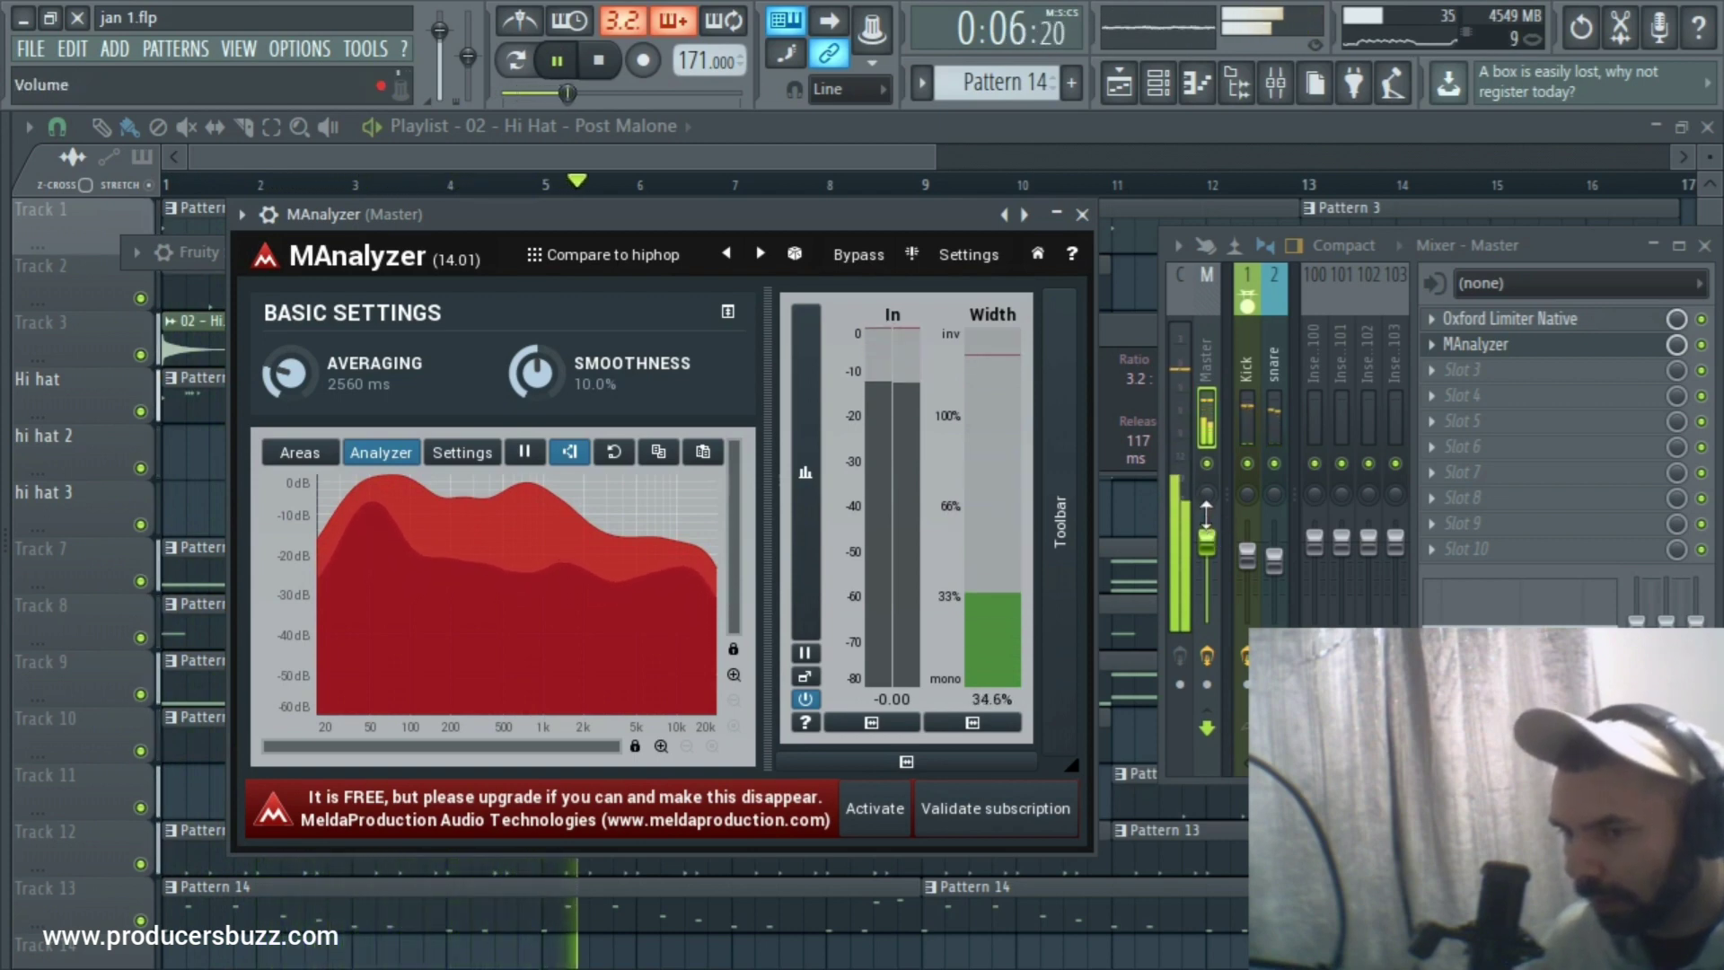
drag(1207, 543, 1208, 539)
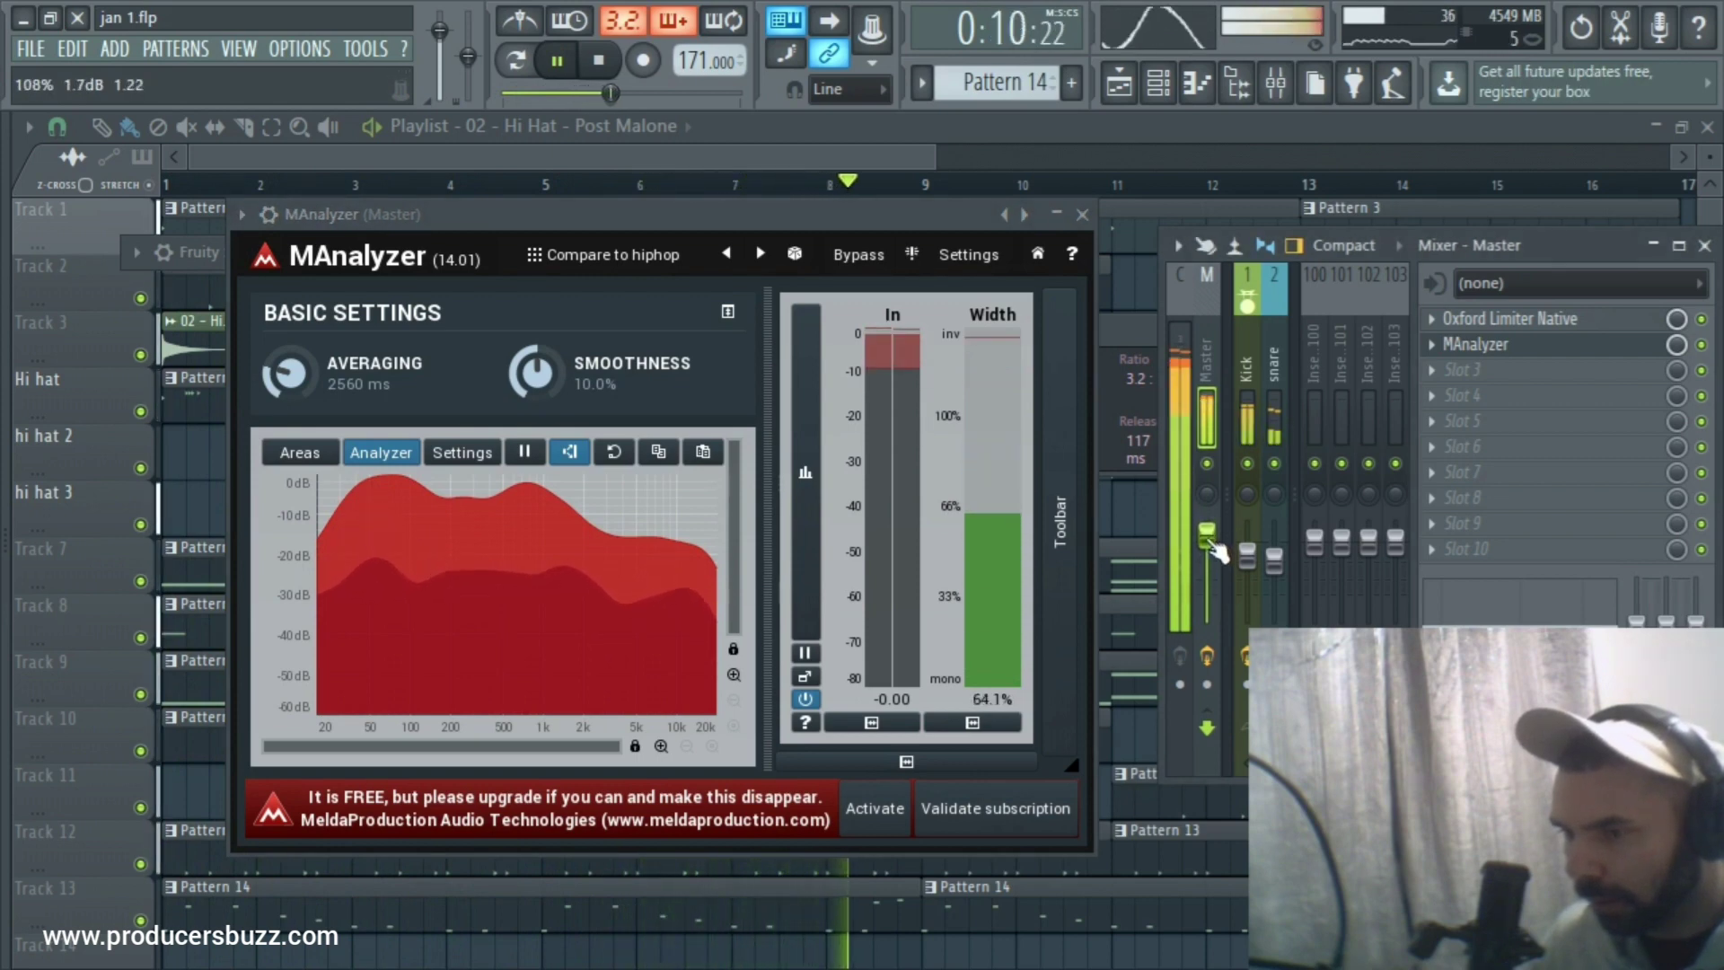
right_click(1209, 542)
click(1216, 553)
key(space)
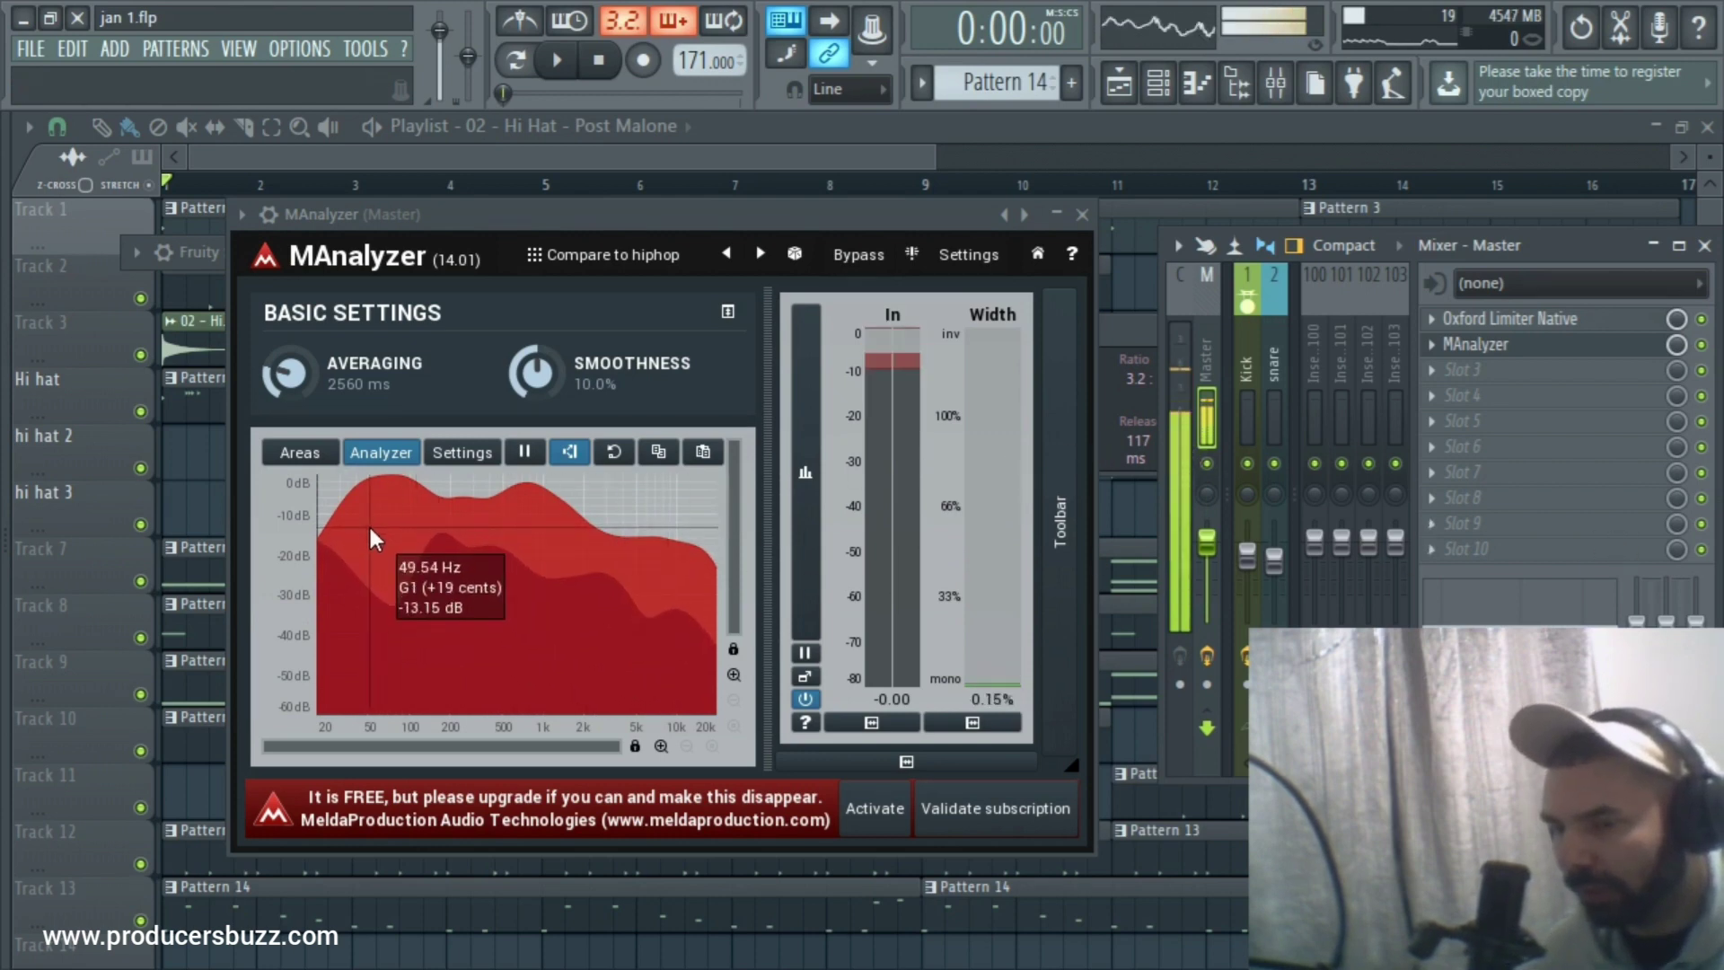
Try MAnalyzer's comparison presets for hiphop (psycho-acoustic), salsa and modern jazz, and reload Compare to hiphop.
click(531, 259)
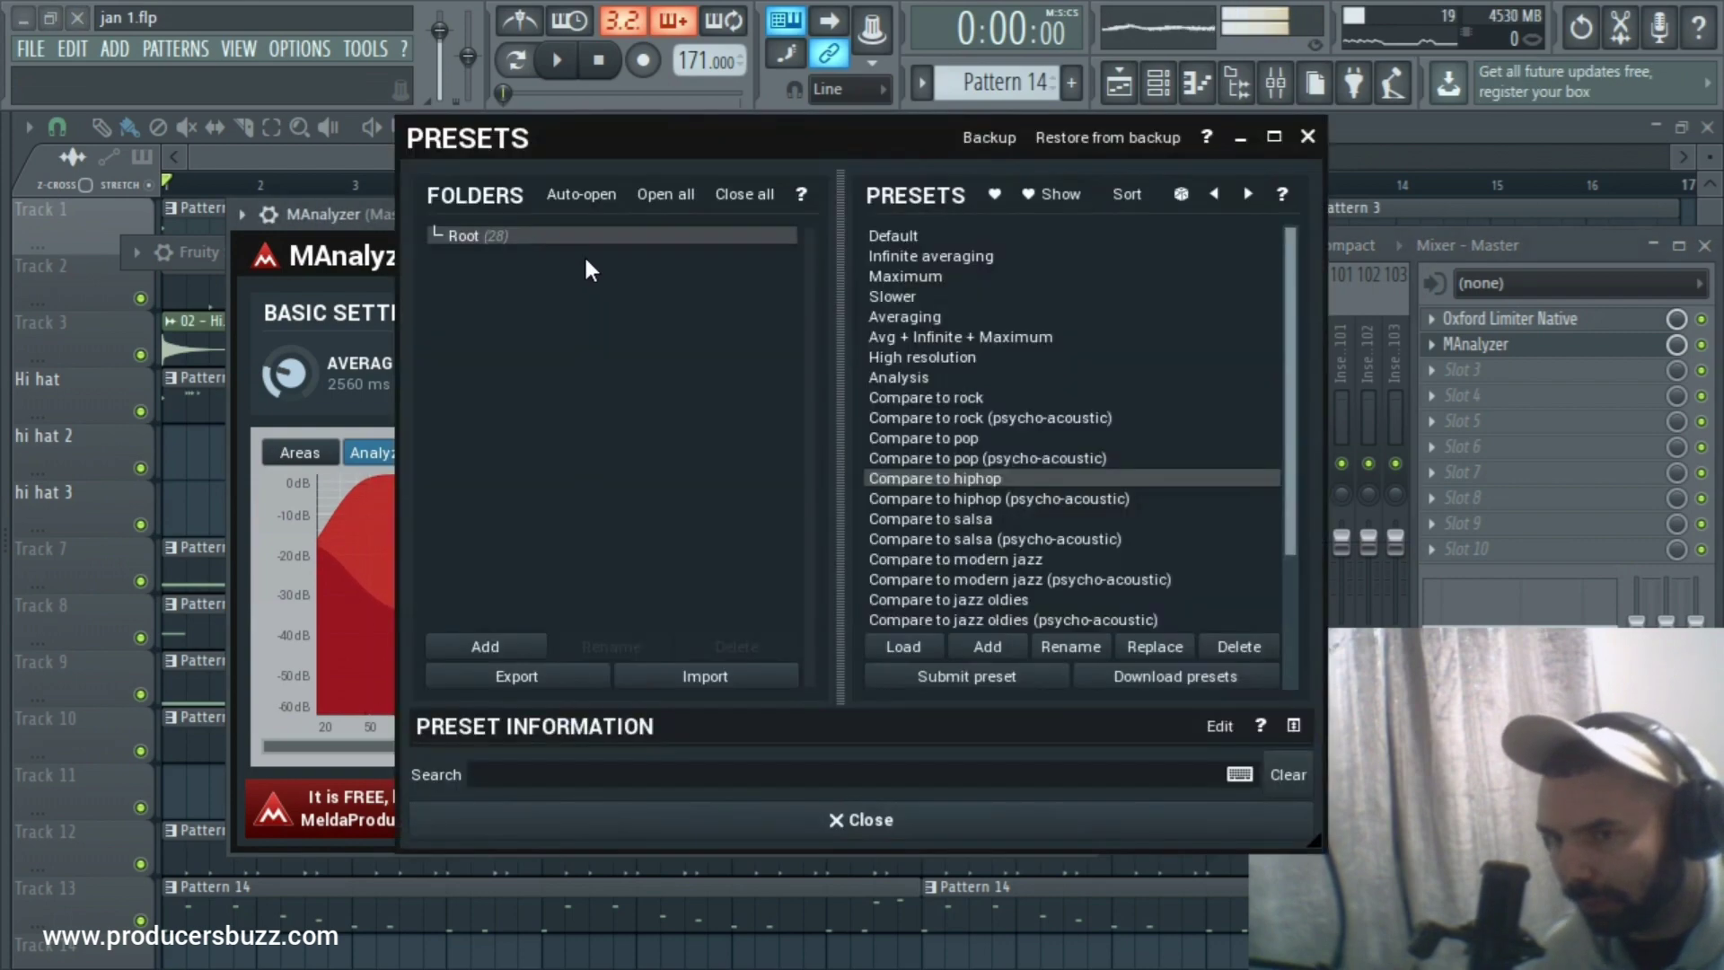
click(974, 499)
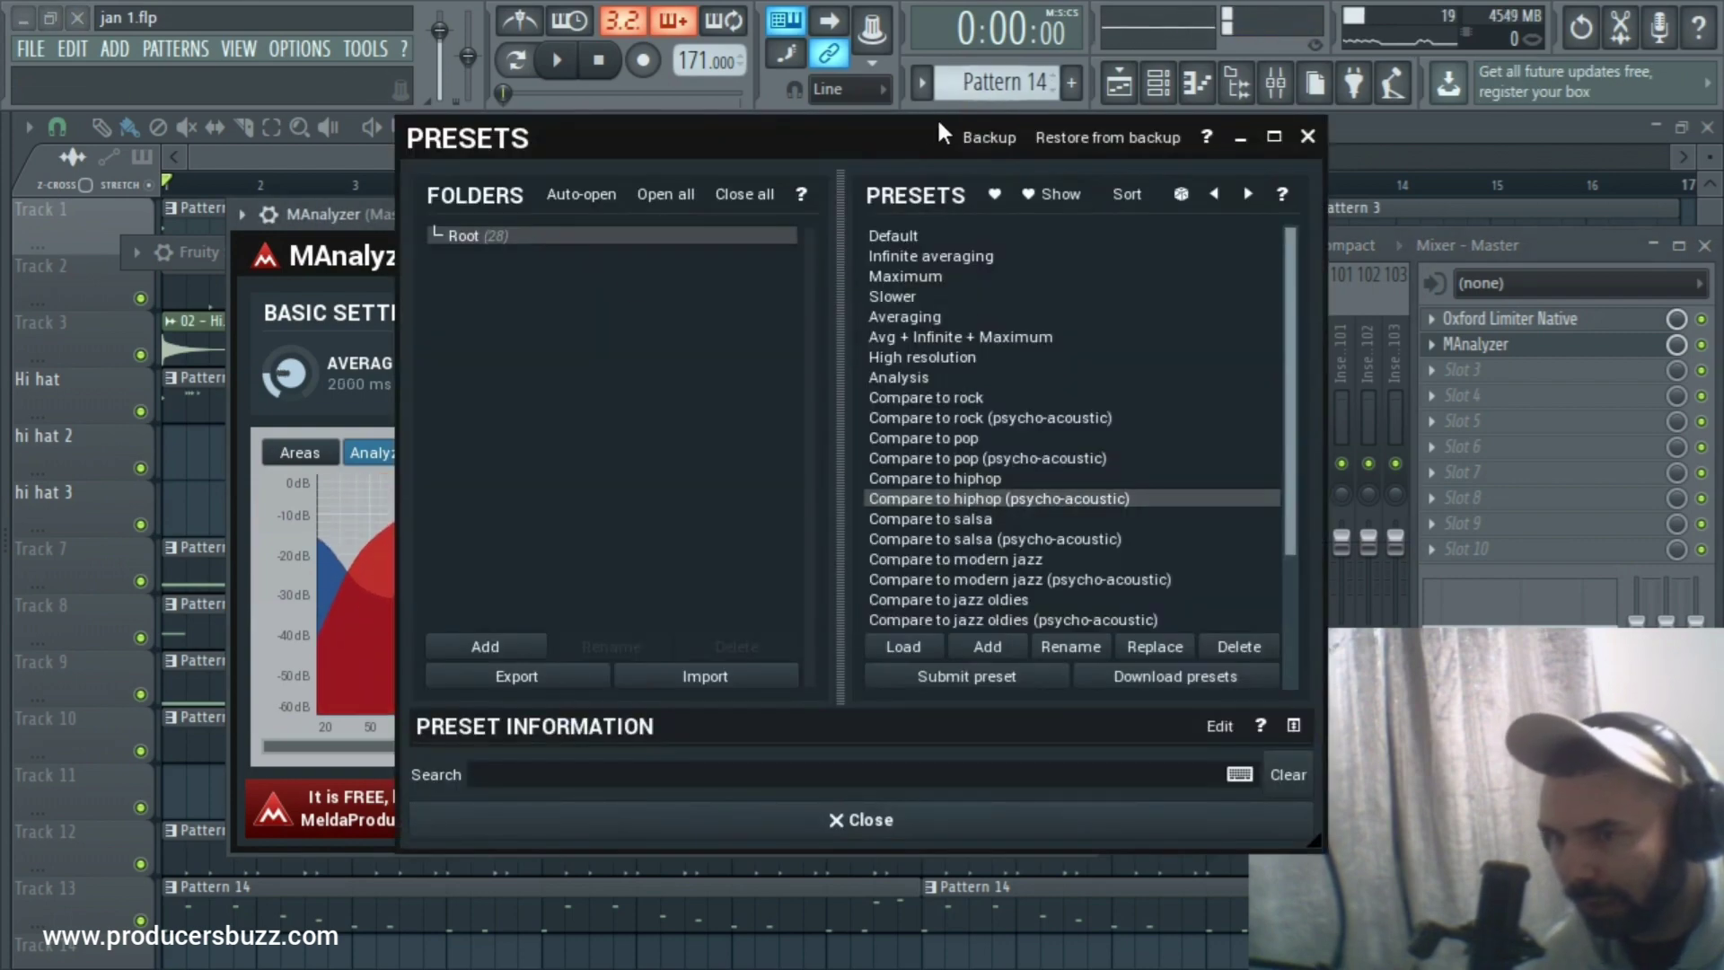
drag(938, 126, 1341, 118)
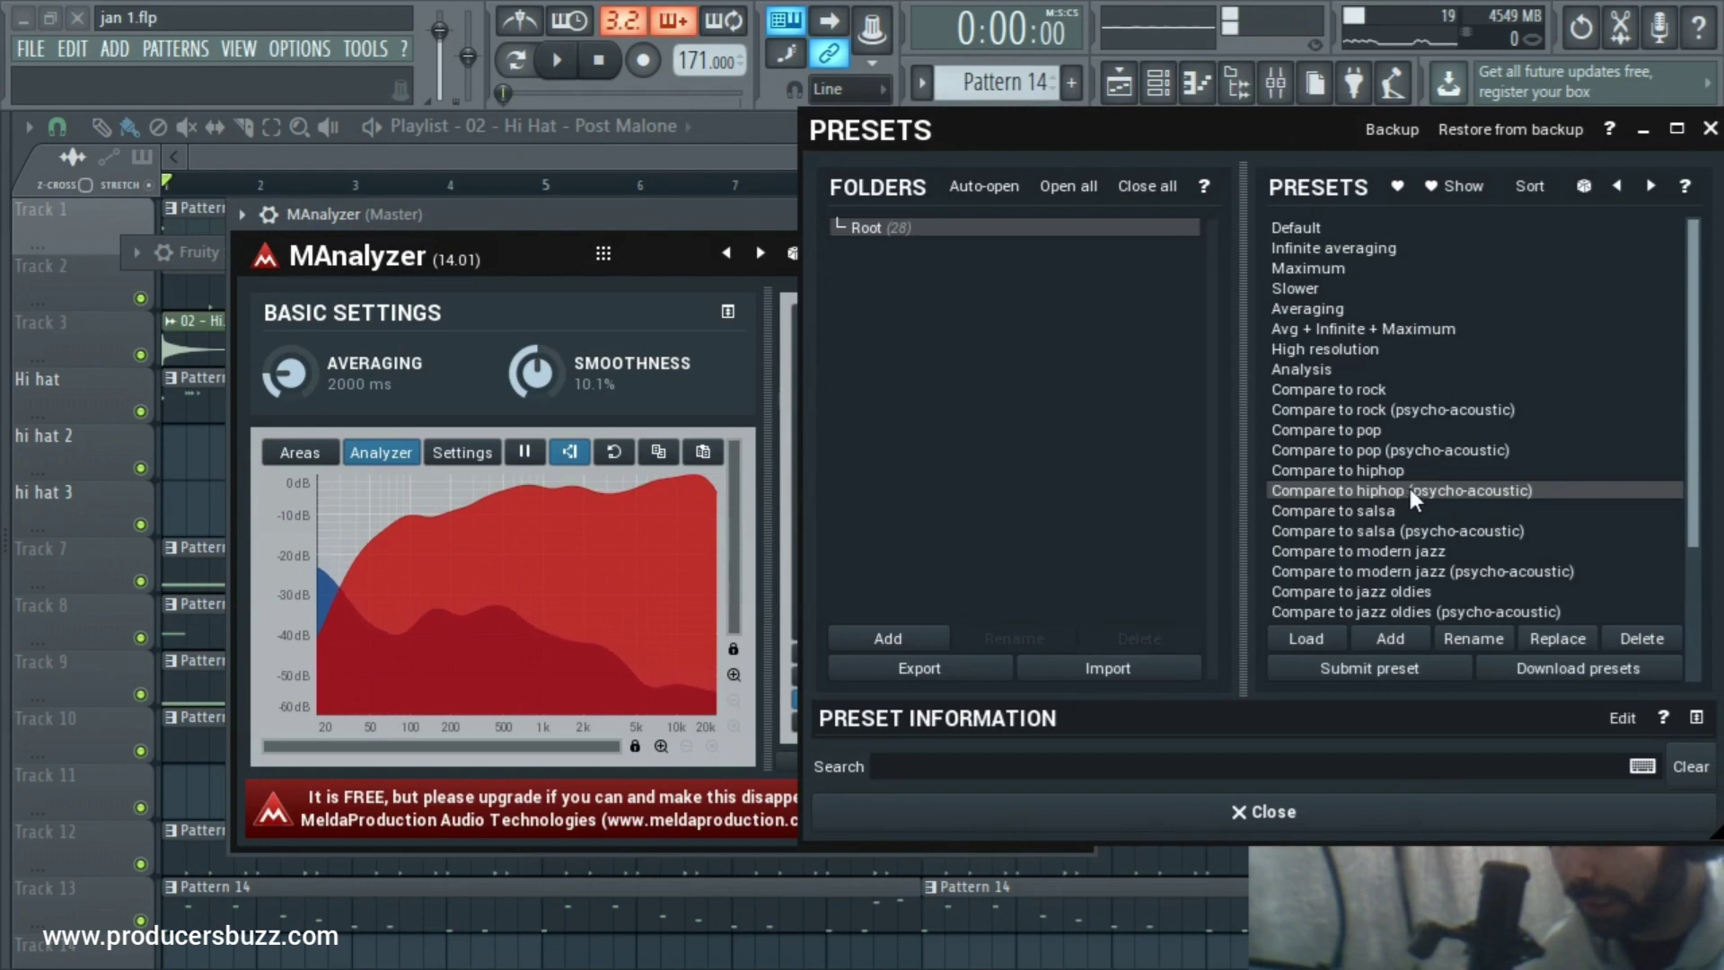
click(1338, 527)
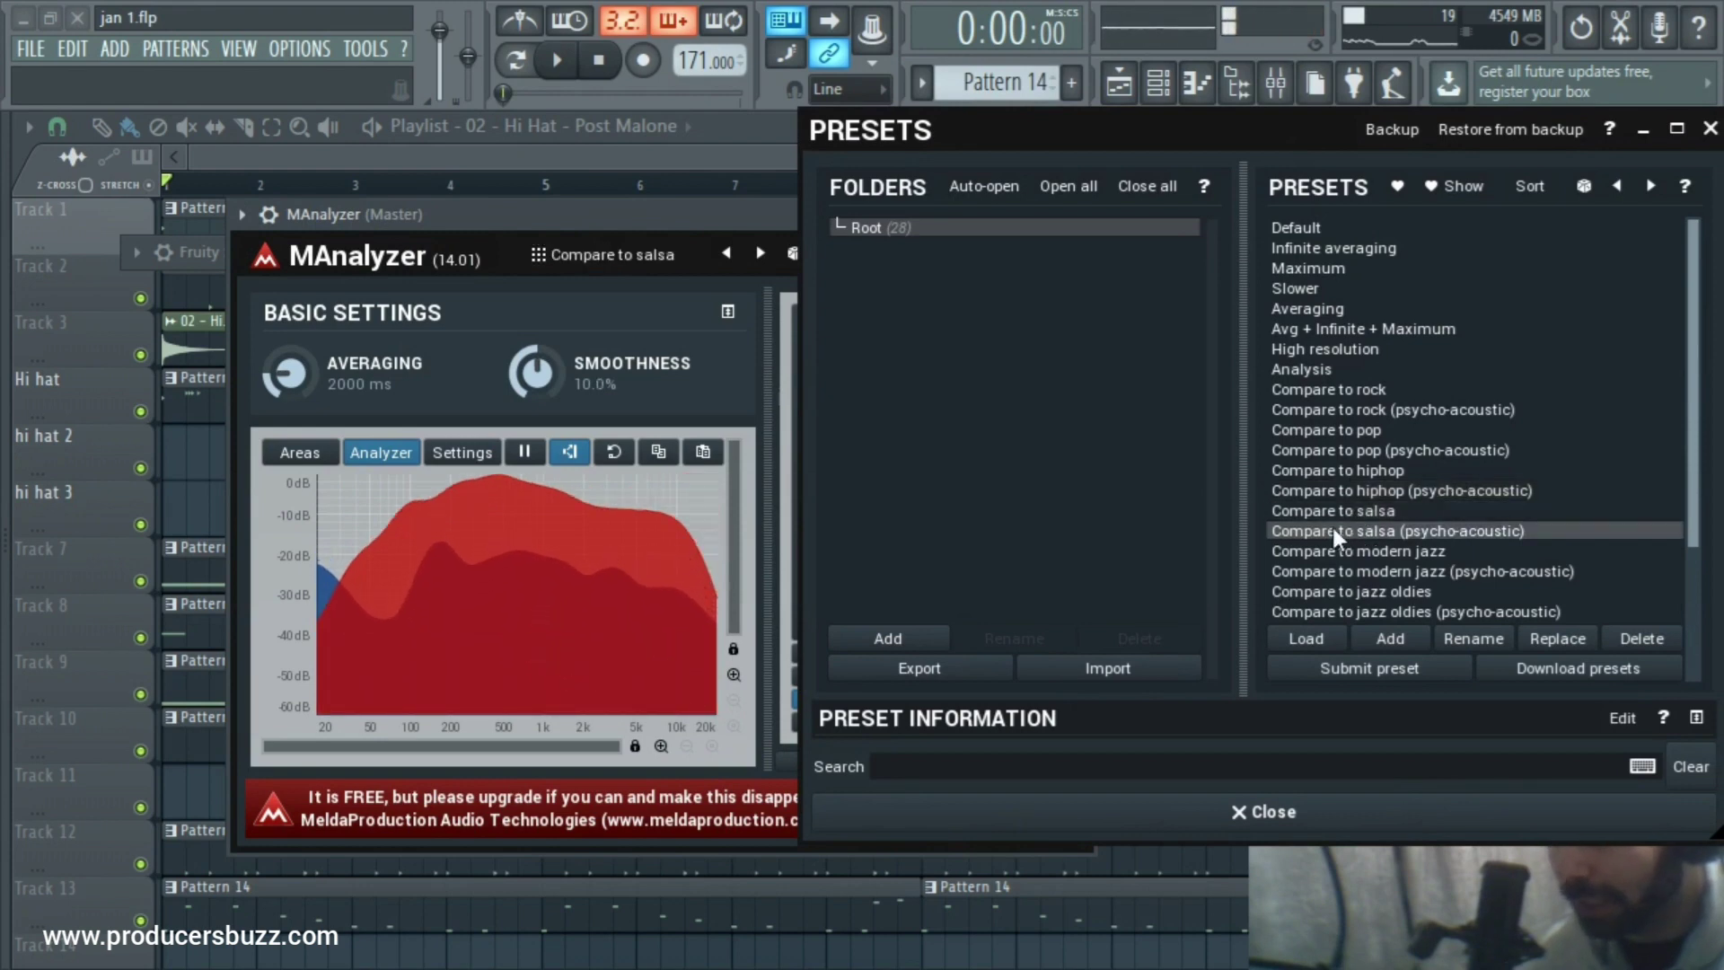
click(1333, 551)
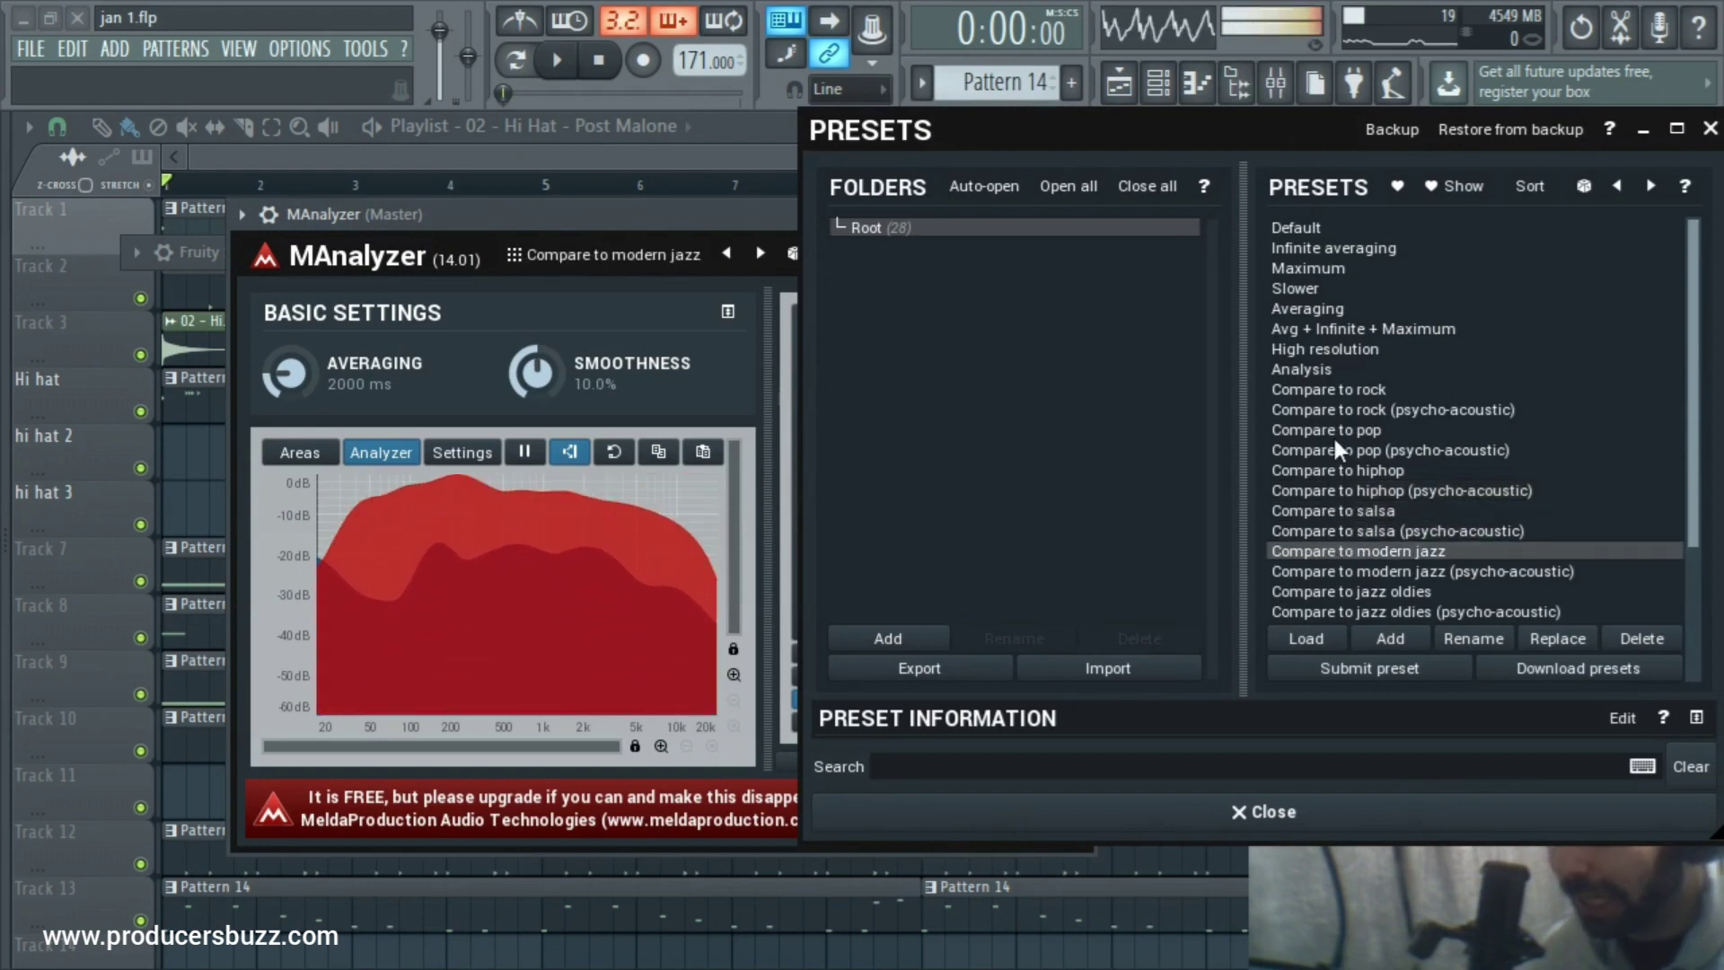
click(1311, 468)
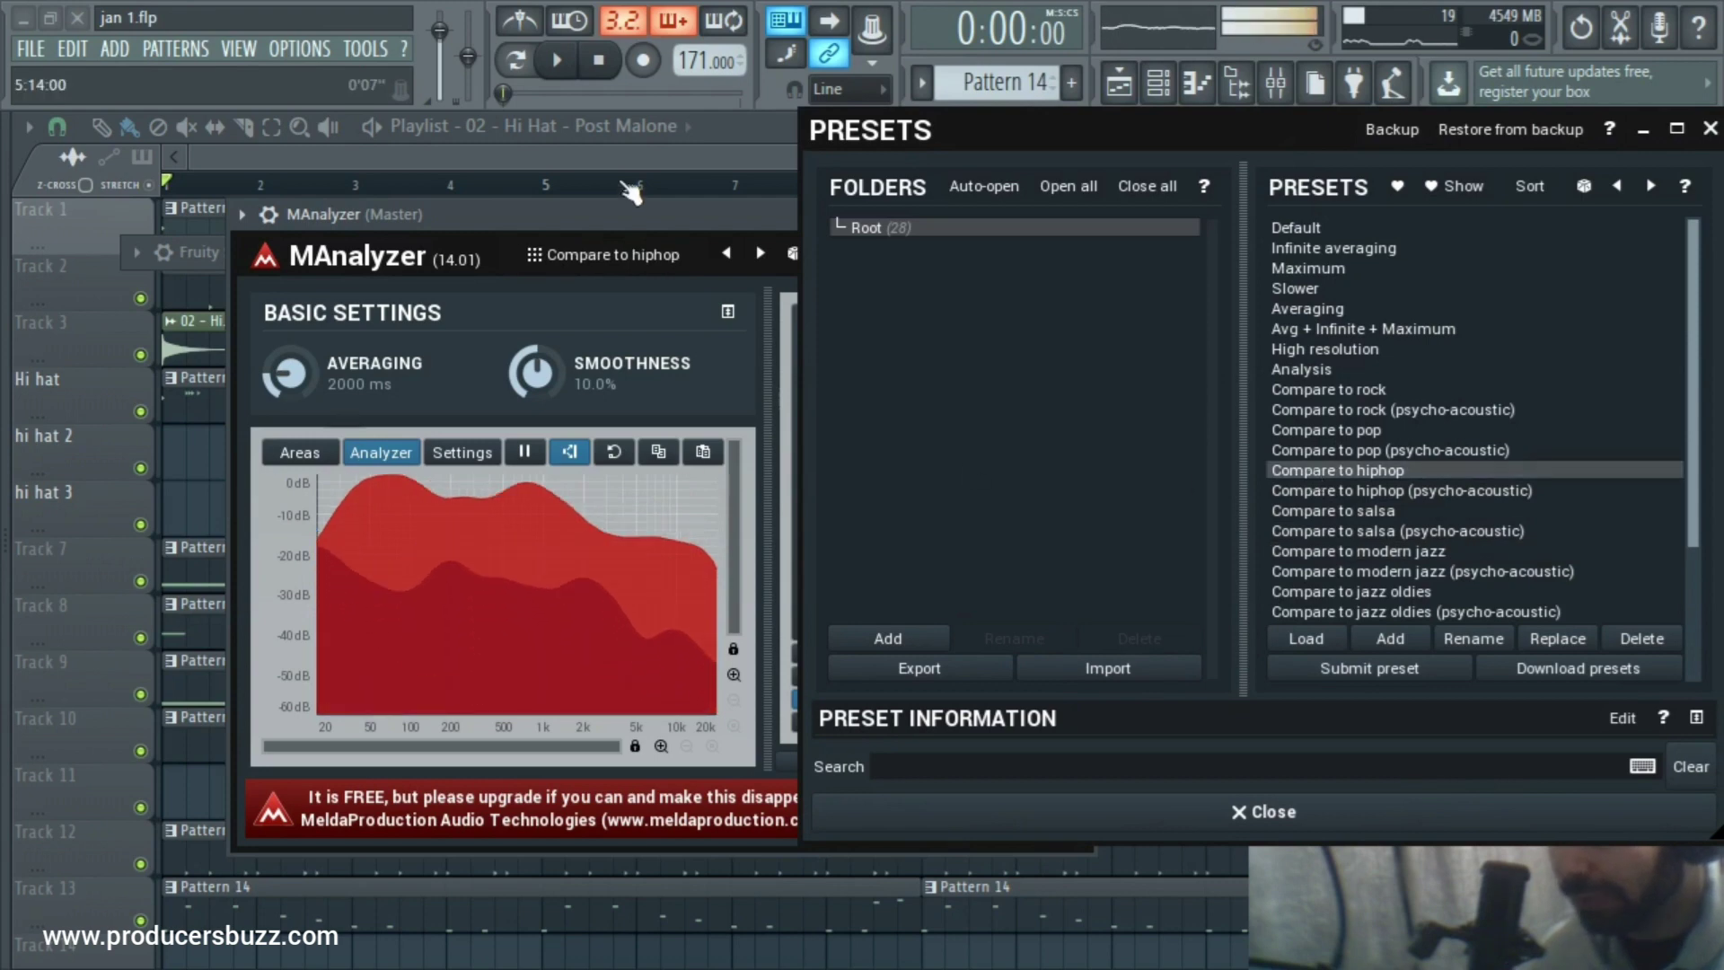
click(1710, 129)
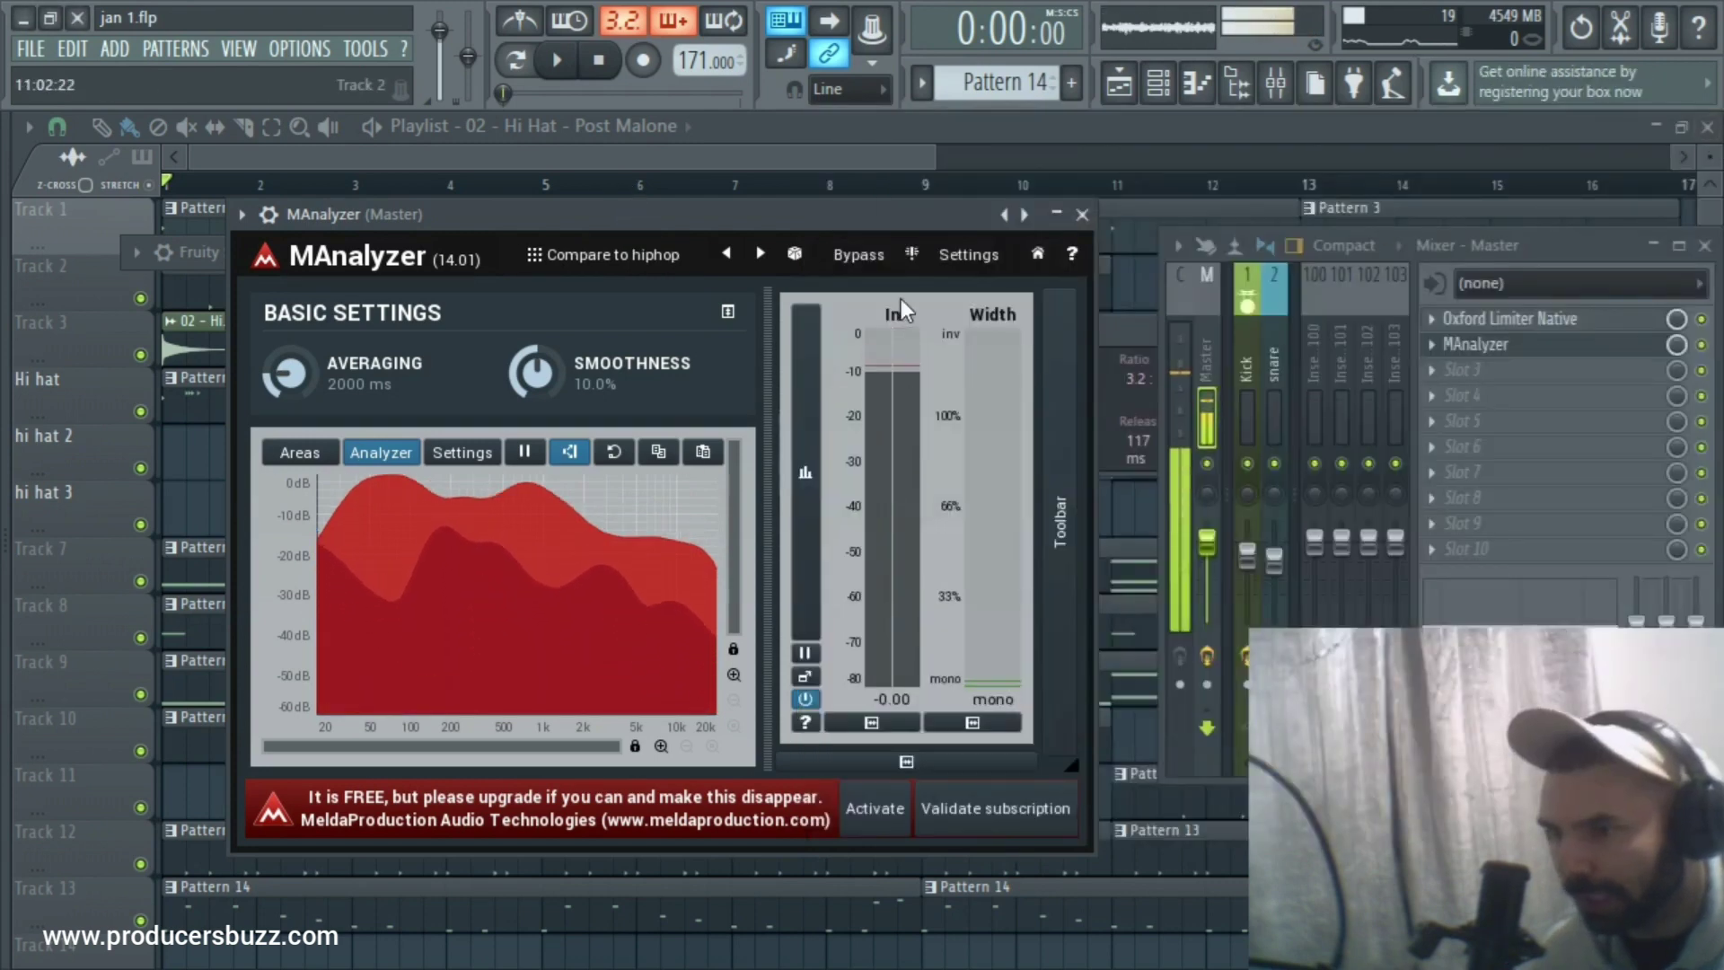
Play the beat to compare the master's spectrum with the hiphop reference, and close MAnalyzer.
key(space)
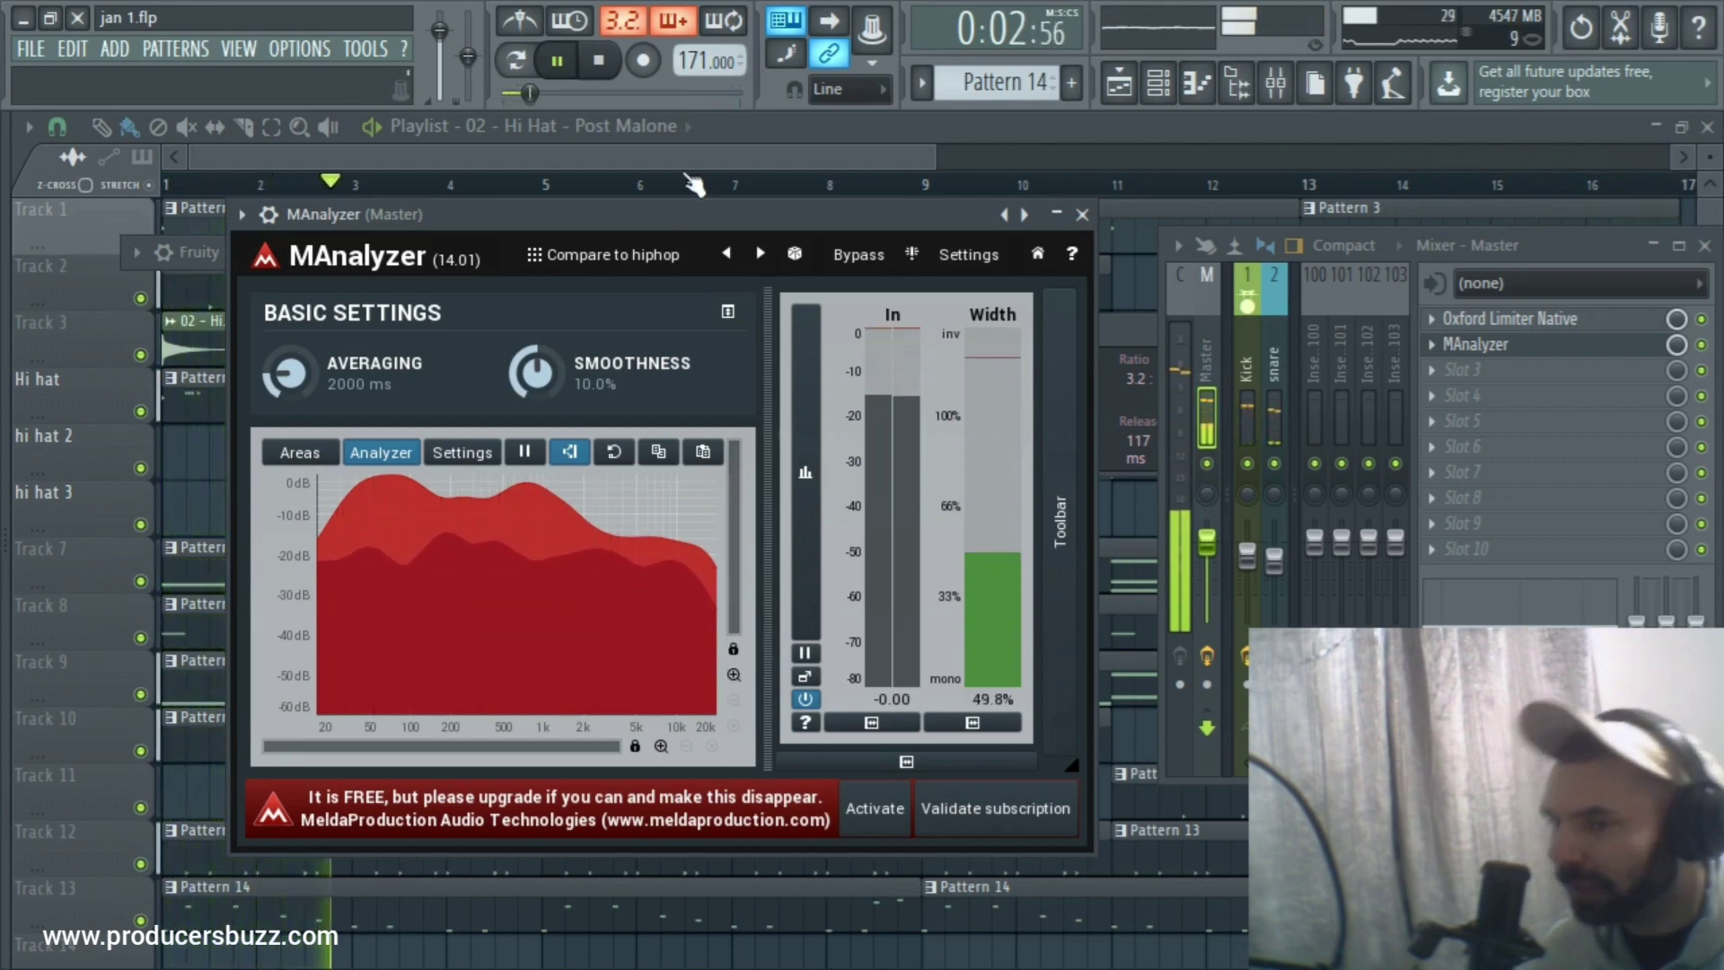
key(space)
drag(767, 227, 805, 246)
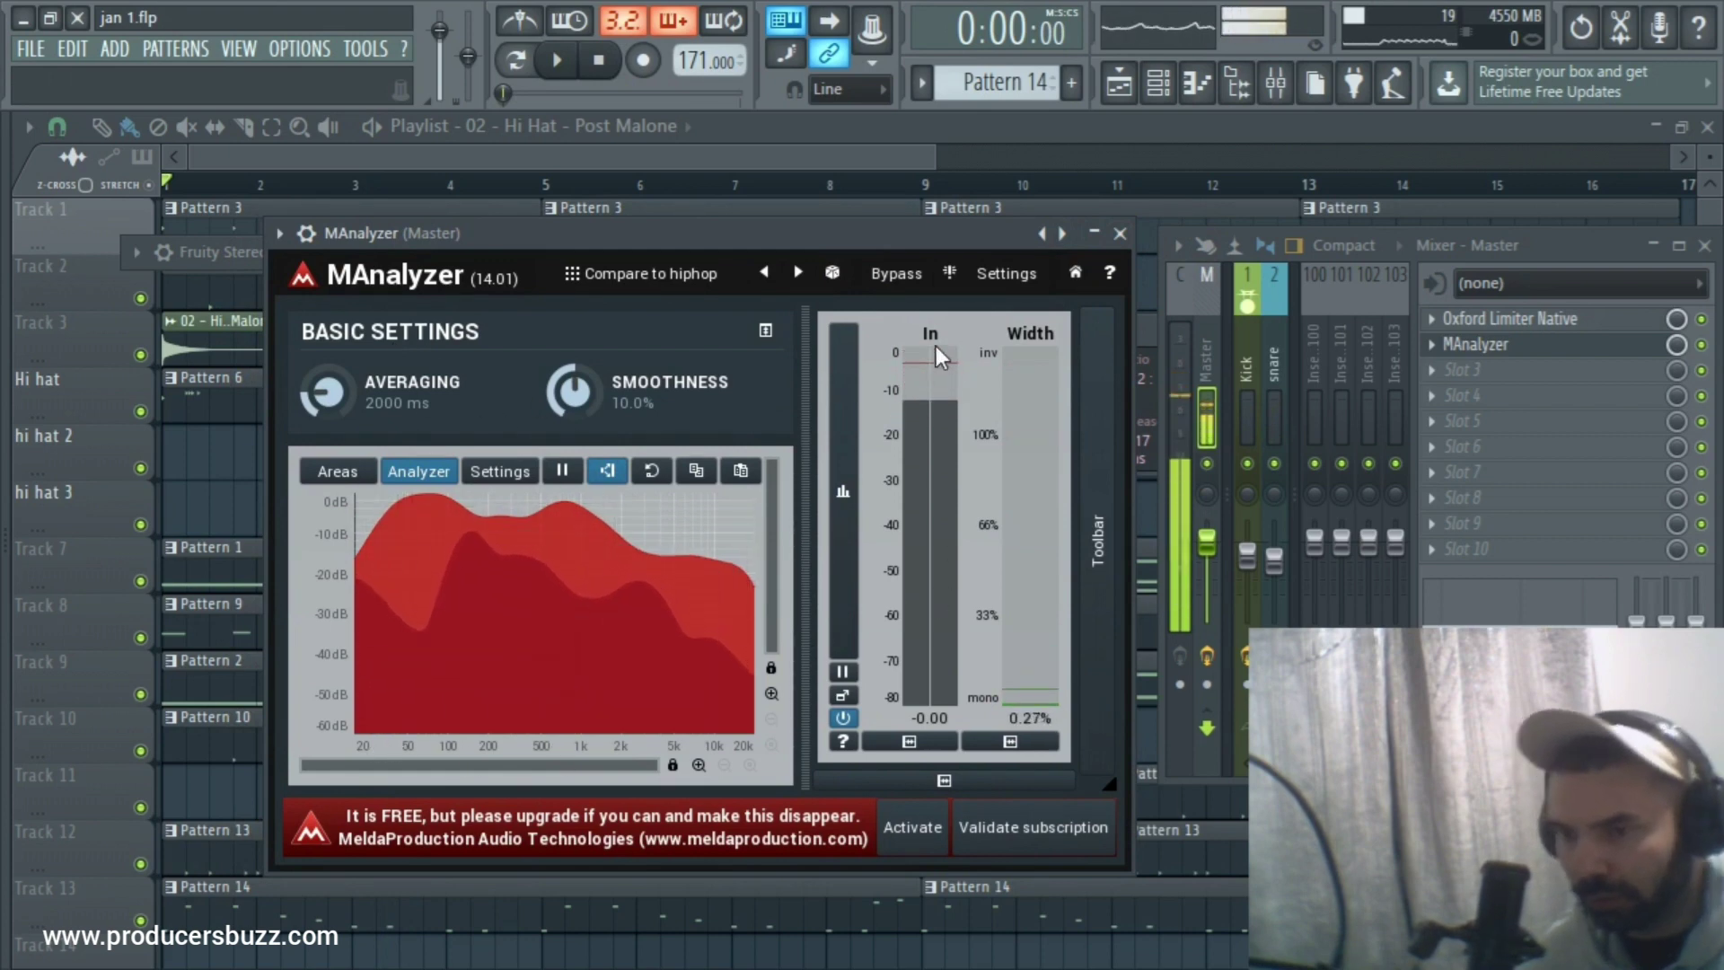
click(1119, 234)
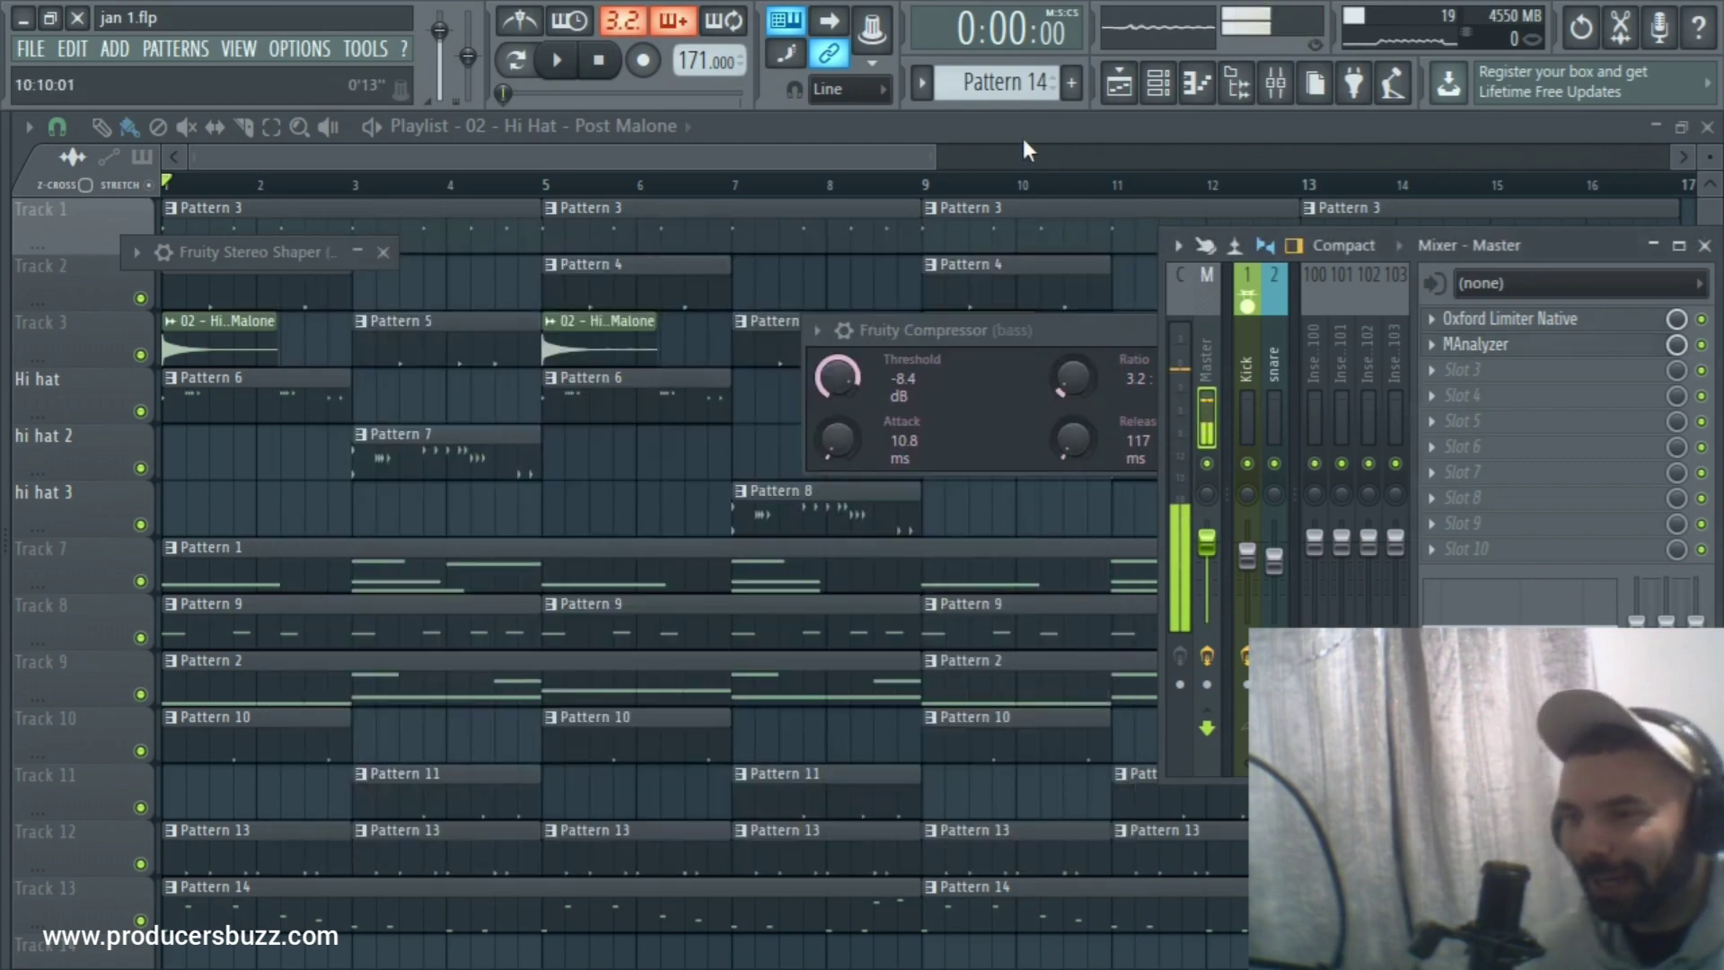
Move the mixer over the middle of the playlist and mute the Insert 20 track.
drag(936, 158, 971, 194)
click(1275, 88)
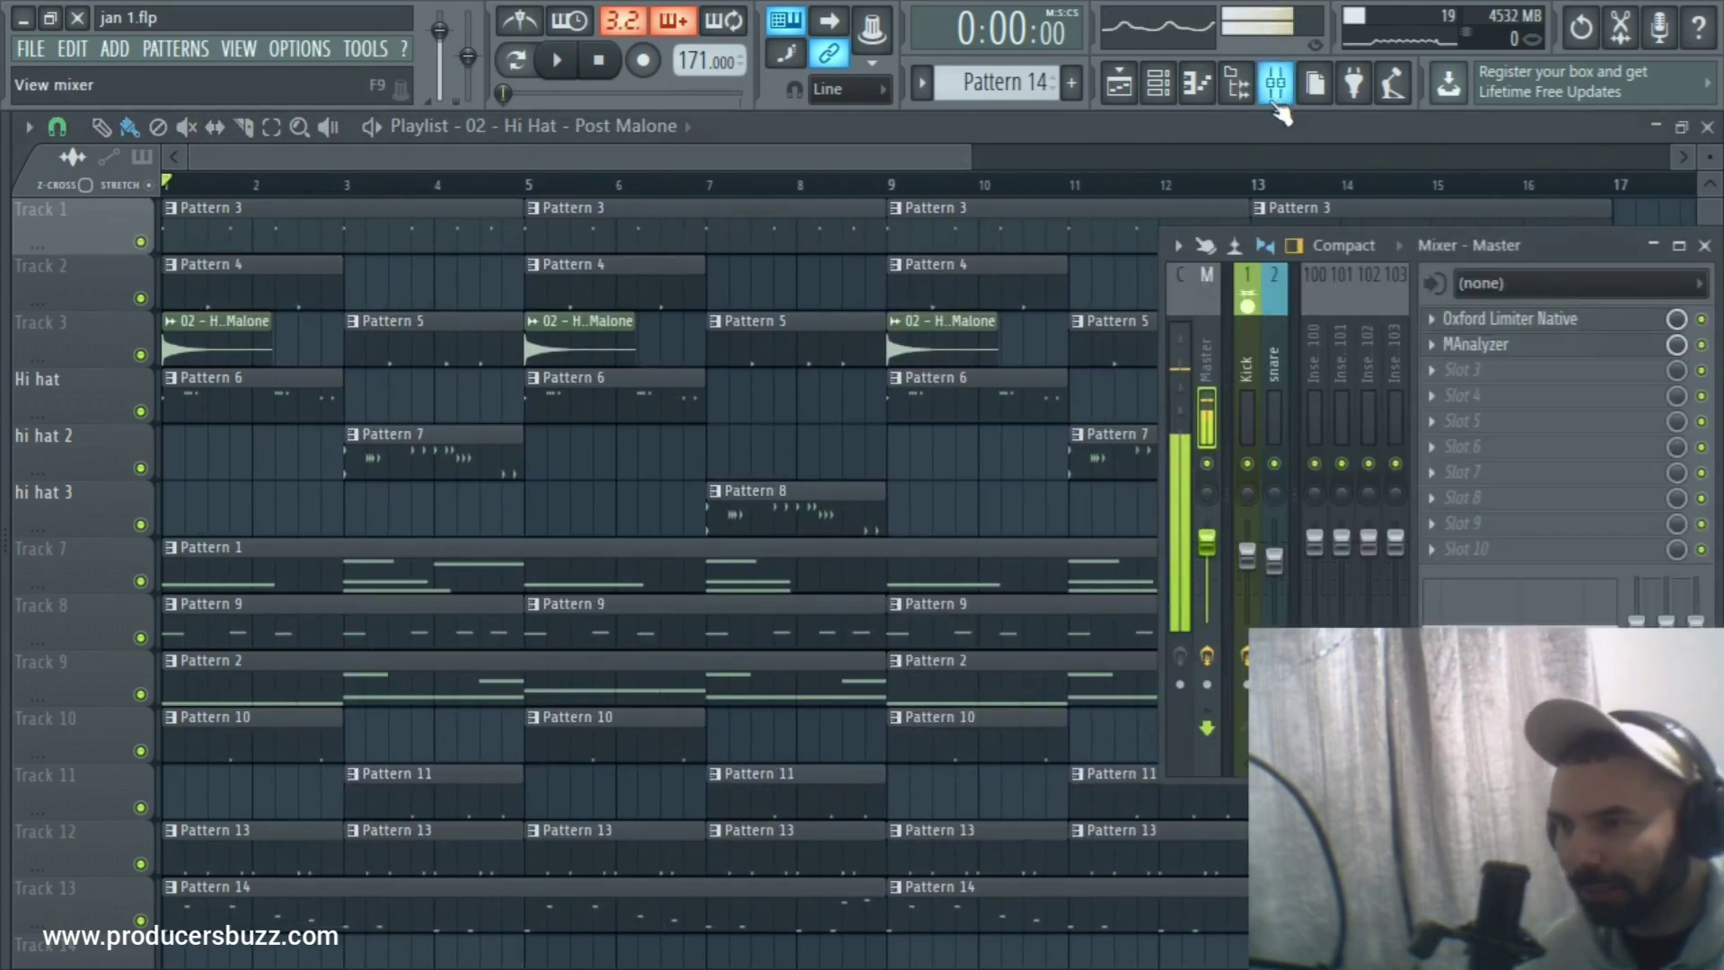
drag(1575, 250, 612, 190)
drag(763, 260, 1204, 239)
drag(717, 182, 964, 203)
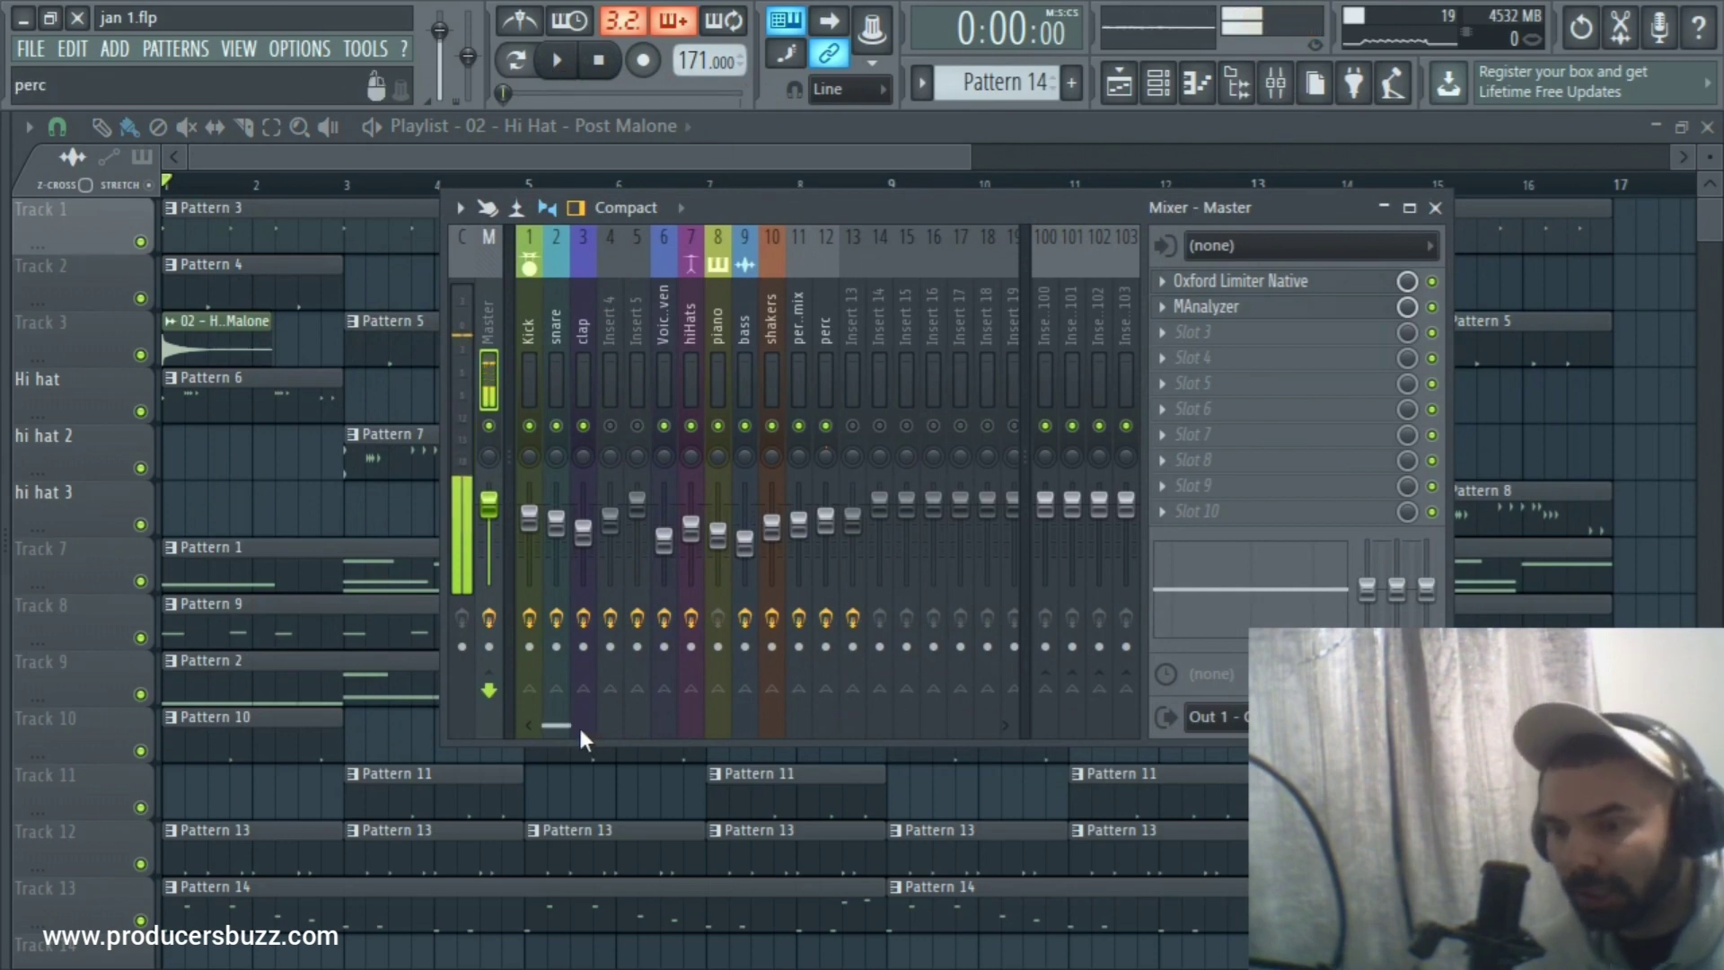
drag(578, 727, 659, 725)
click(655, 427)
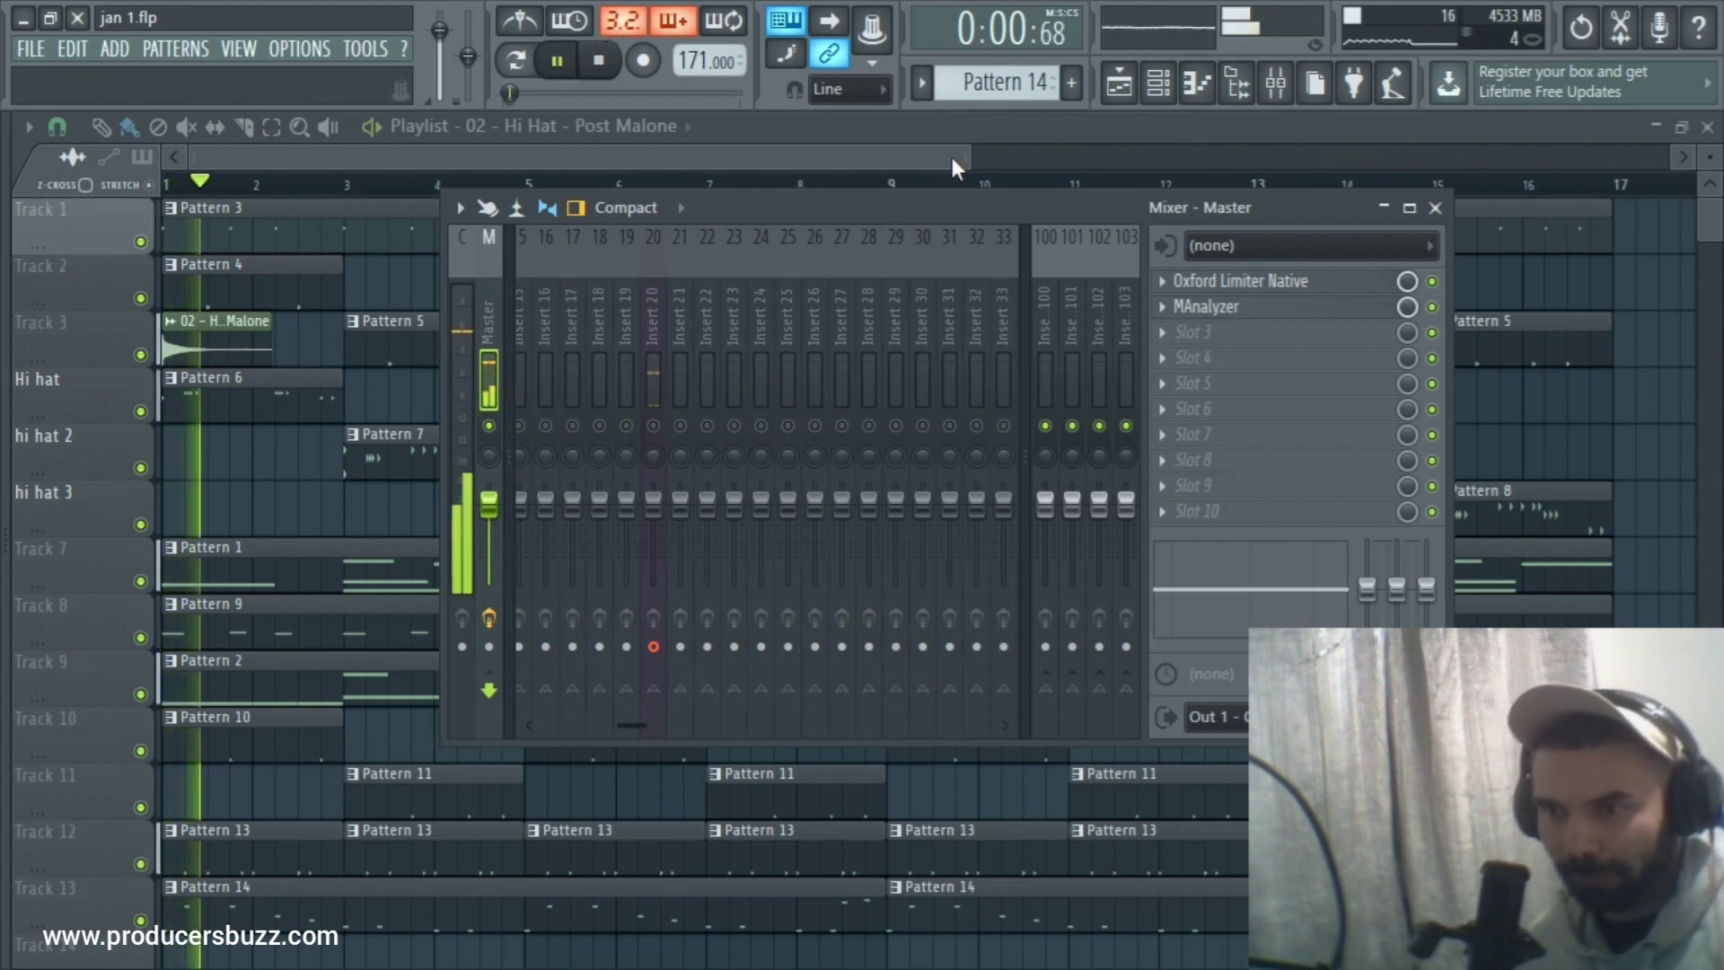
Hide the mixer and fit the whole arrangement in the playlist view while the beat plays.
drag(969, 156, 1240, 155)
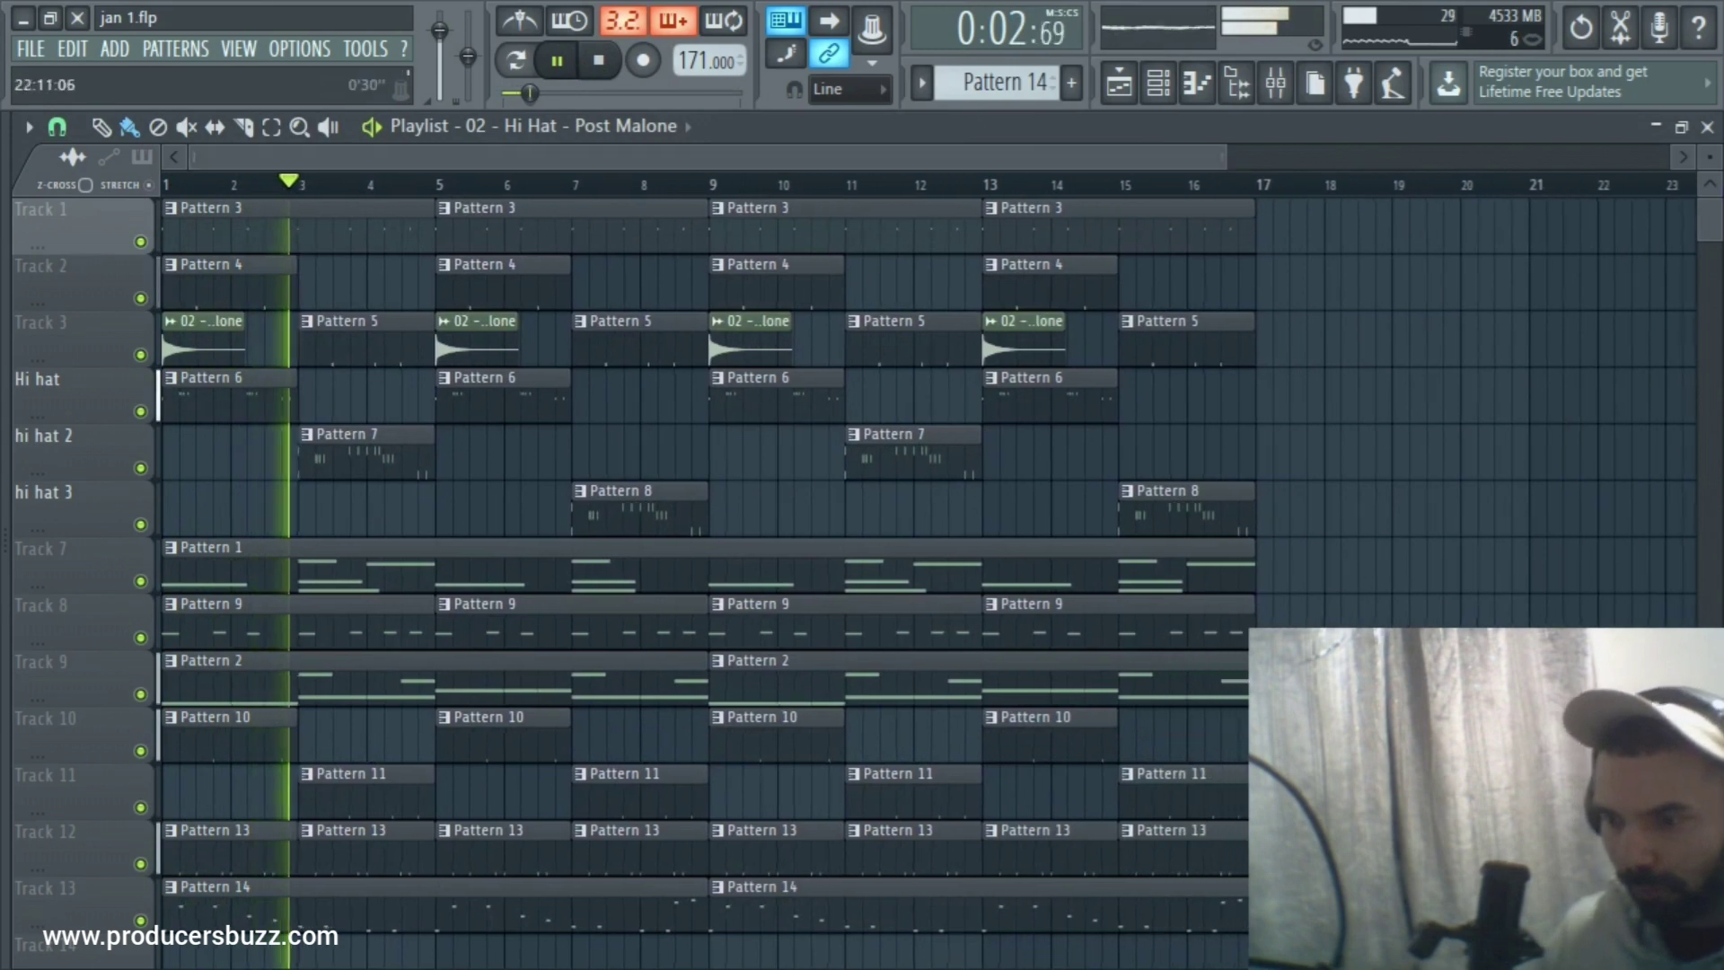
drag(1709, 156, 1709, 159)
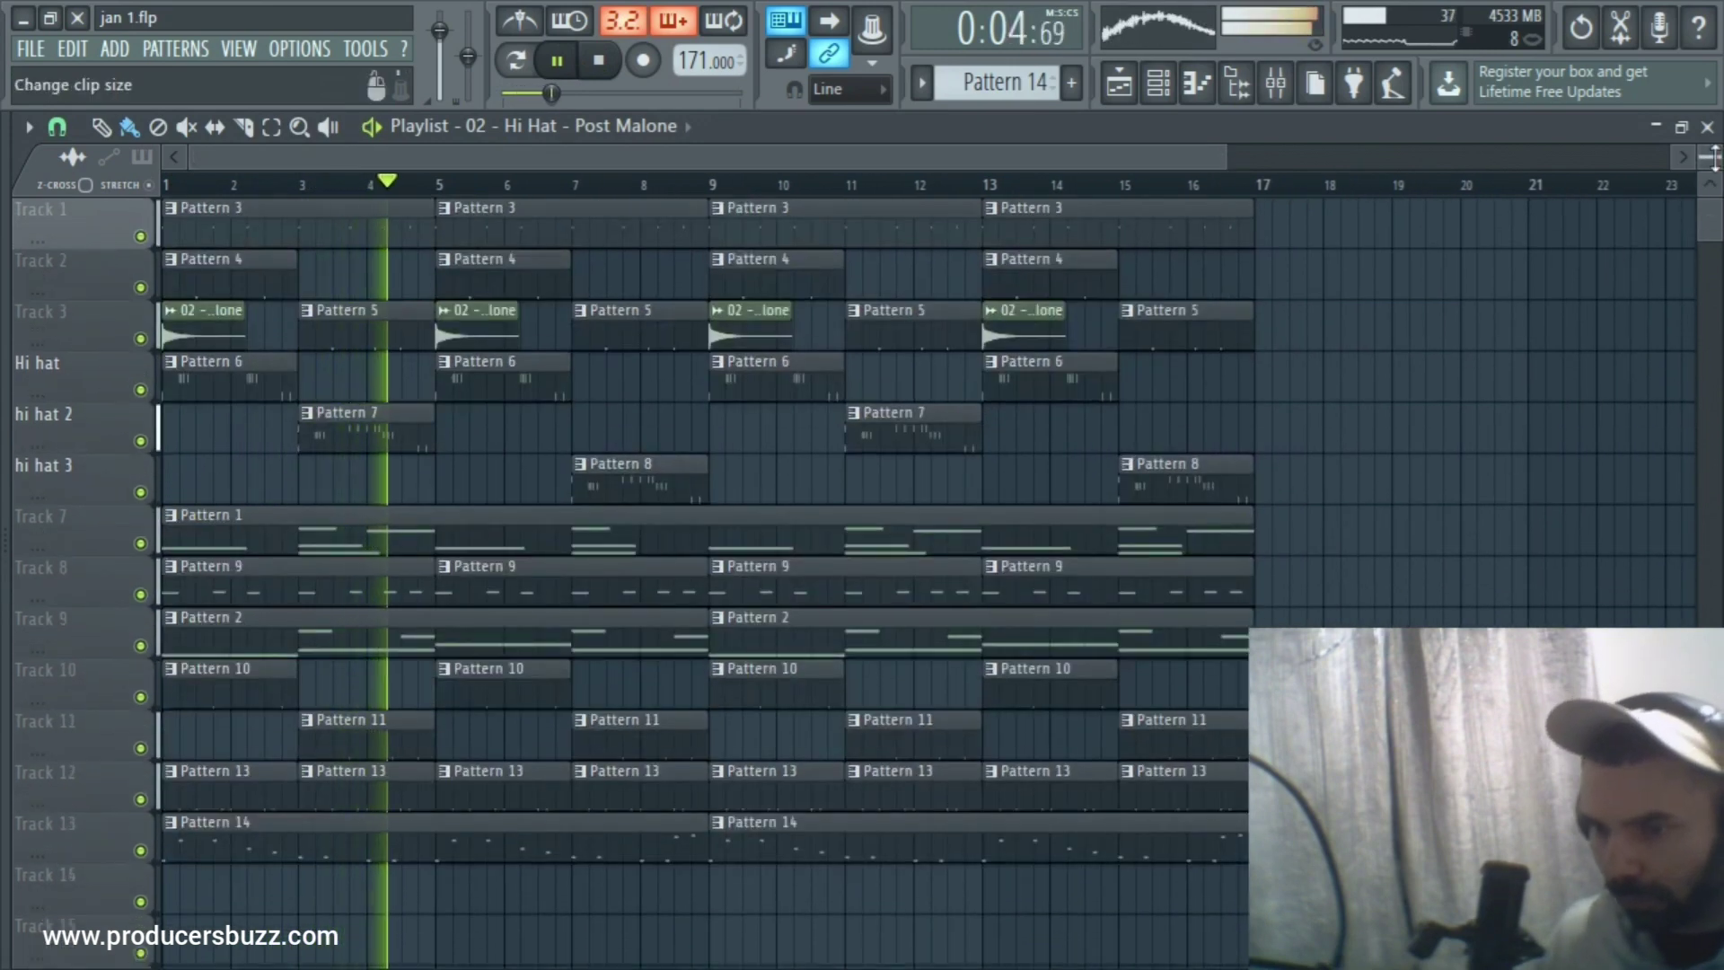